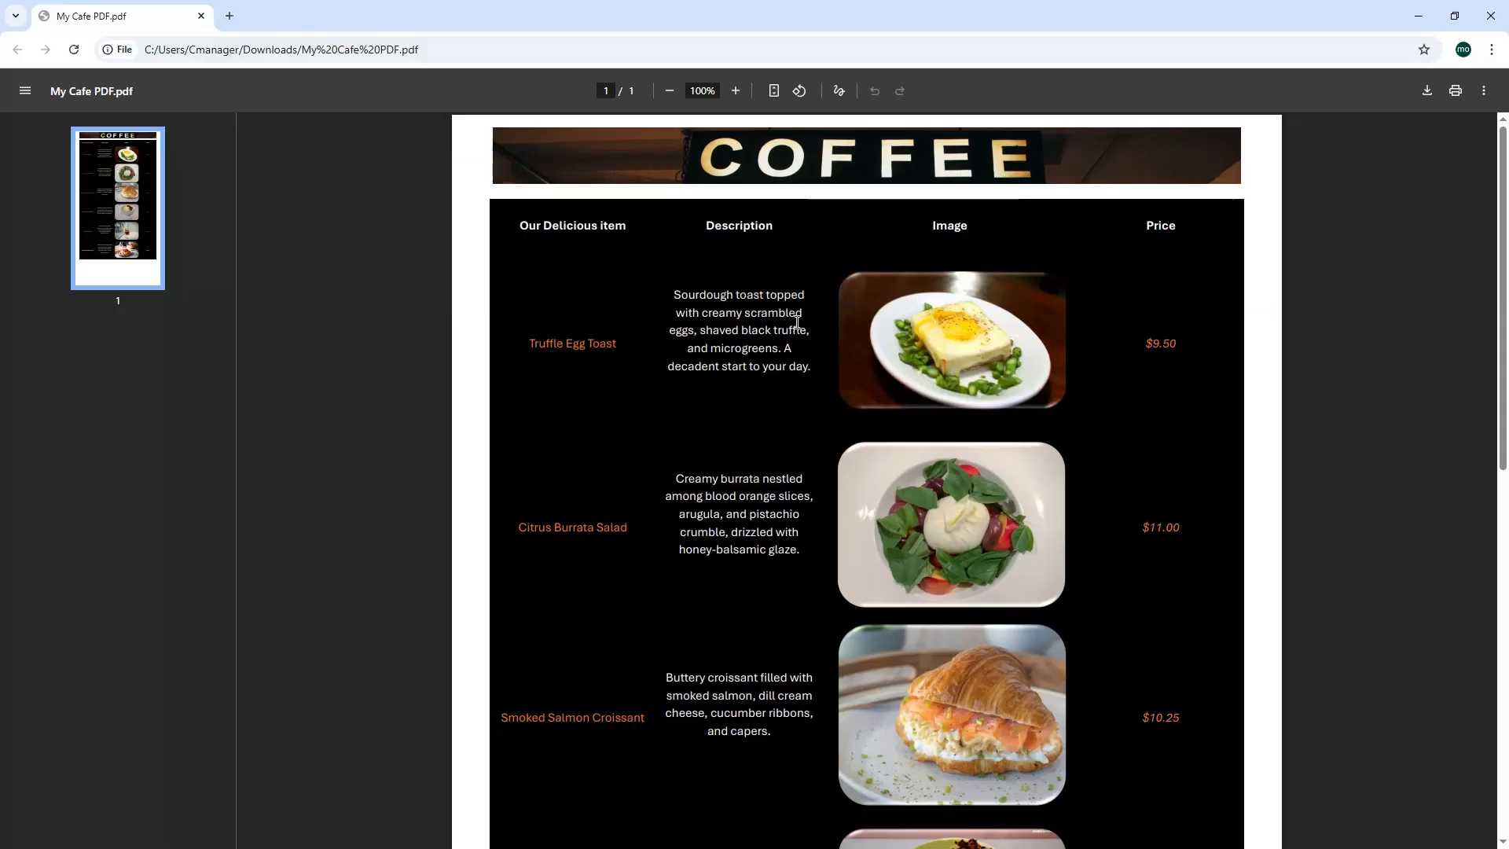
# Examine the finished cafe menu PDF from header to last item, noting its columns, pictures and prices
pyautogui.scroll(-1, 795, 322)
pyautogui.scroll(-2, 796, 320)
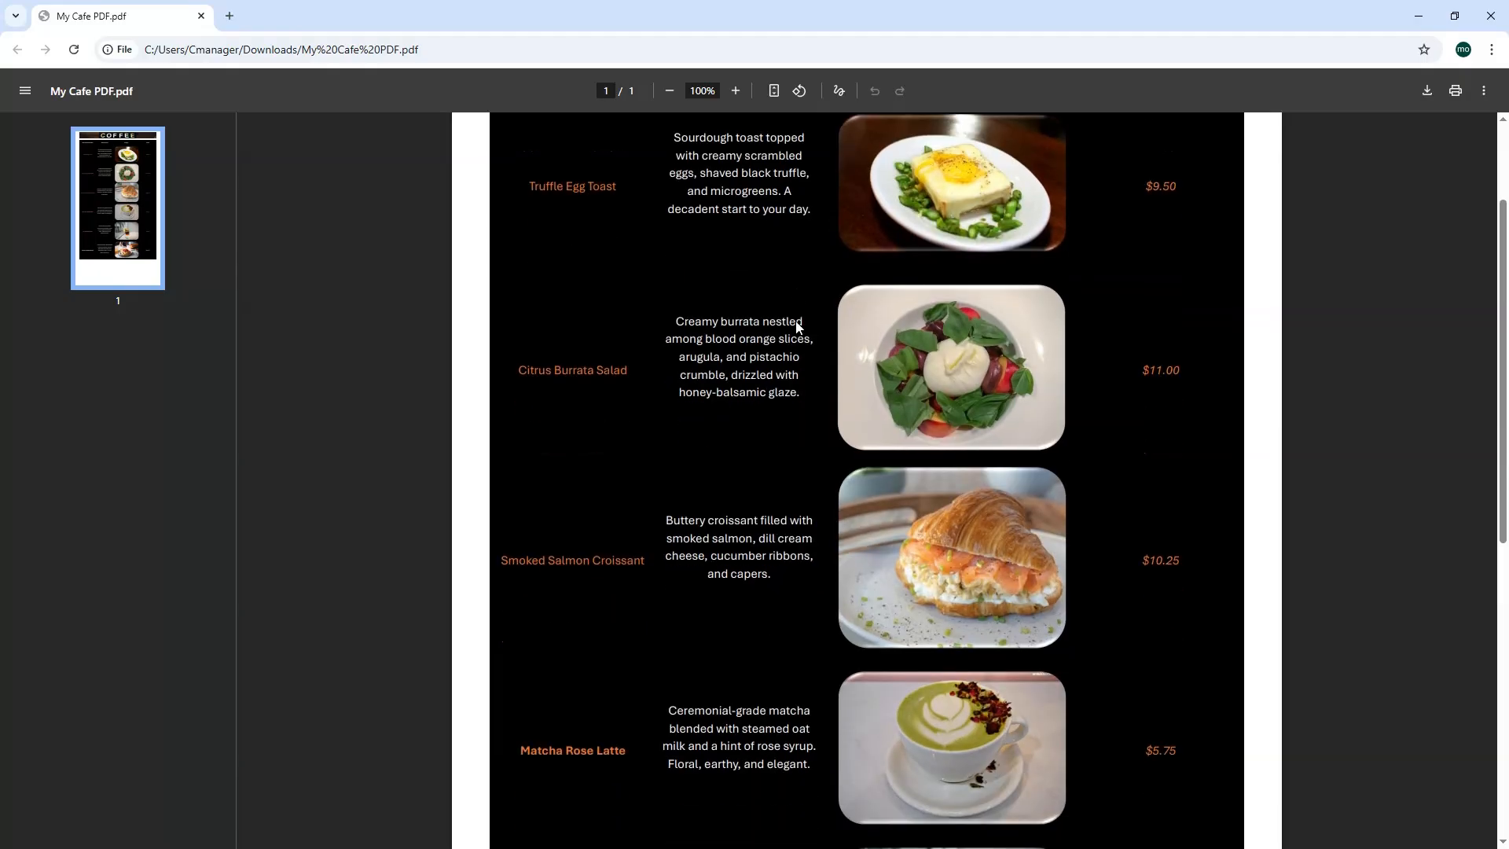
pyautogui.scroll(-1, 797, 319)
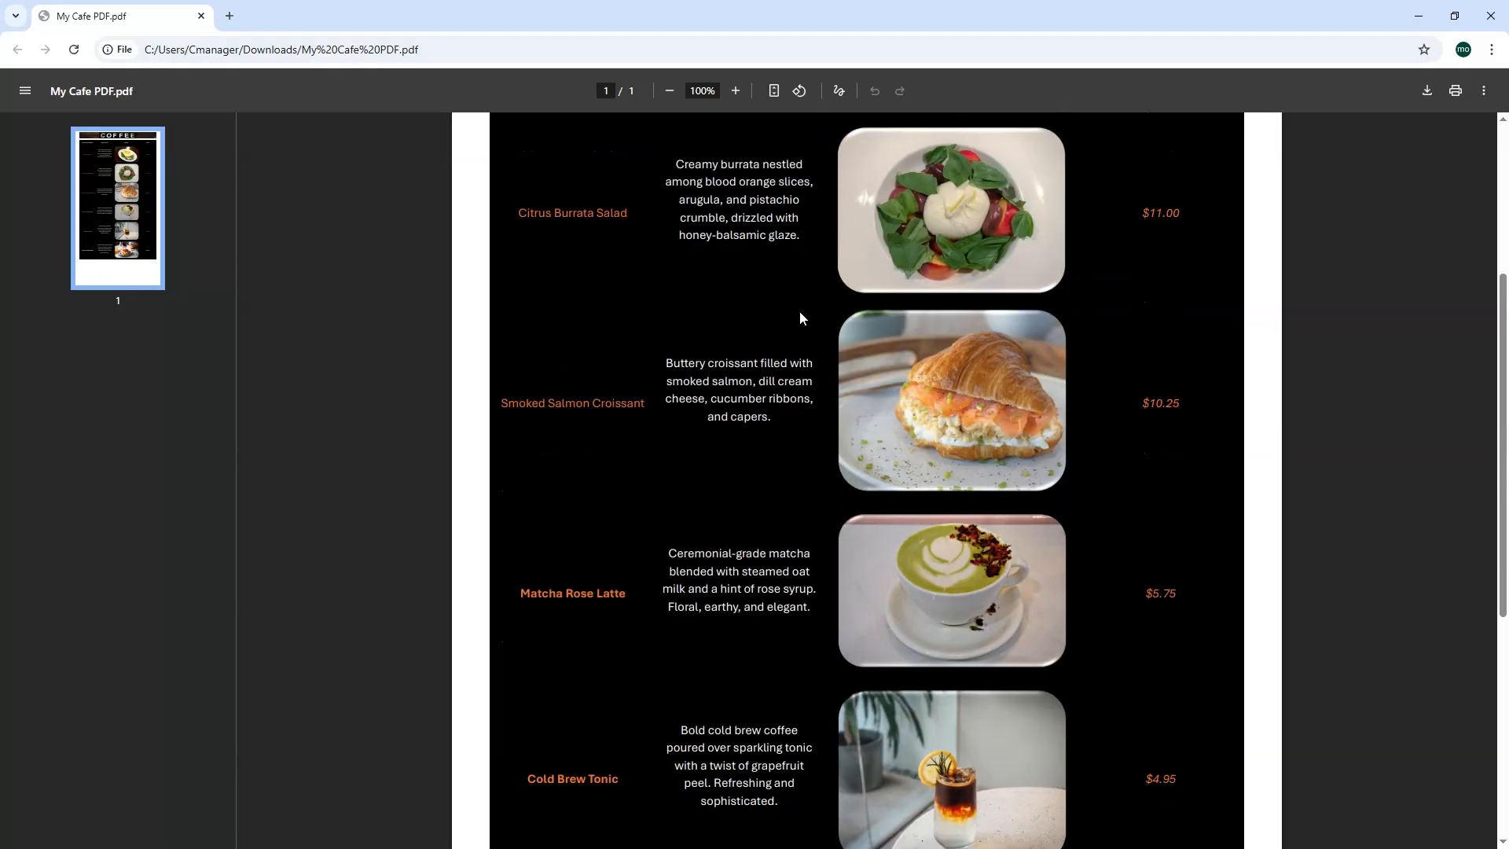
pyautogui.scroll(-1, 799, 311)
pyautogui.scroll(-1, 802, 306)
pyautogui.scroll(-1, 804, 308)
pyautogui.scroll(1, 806, 305)
pyautogui.scroll(2, 811, 307)
pyautogui.scroll(3, 812, 308)
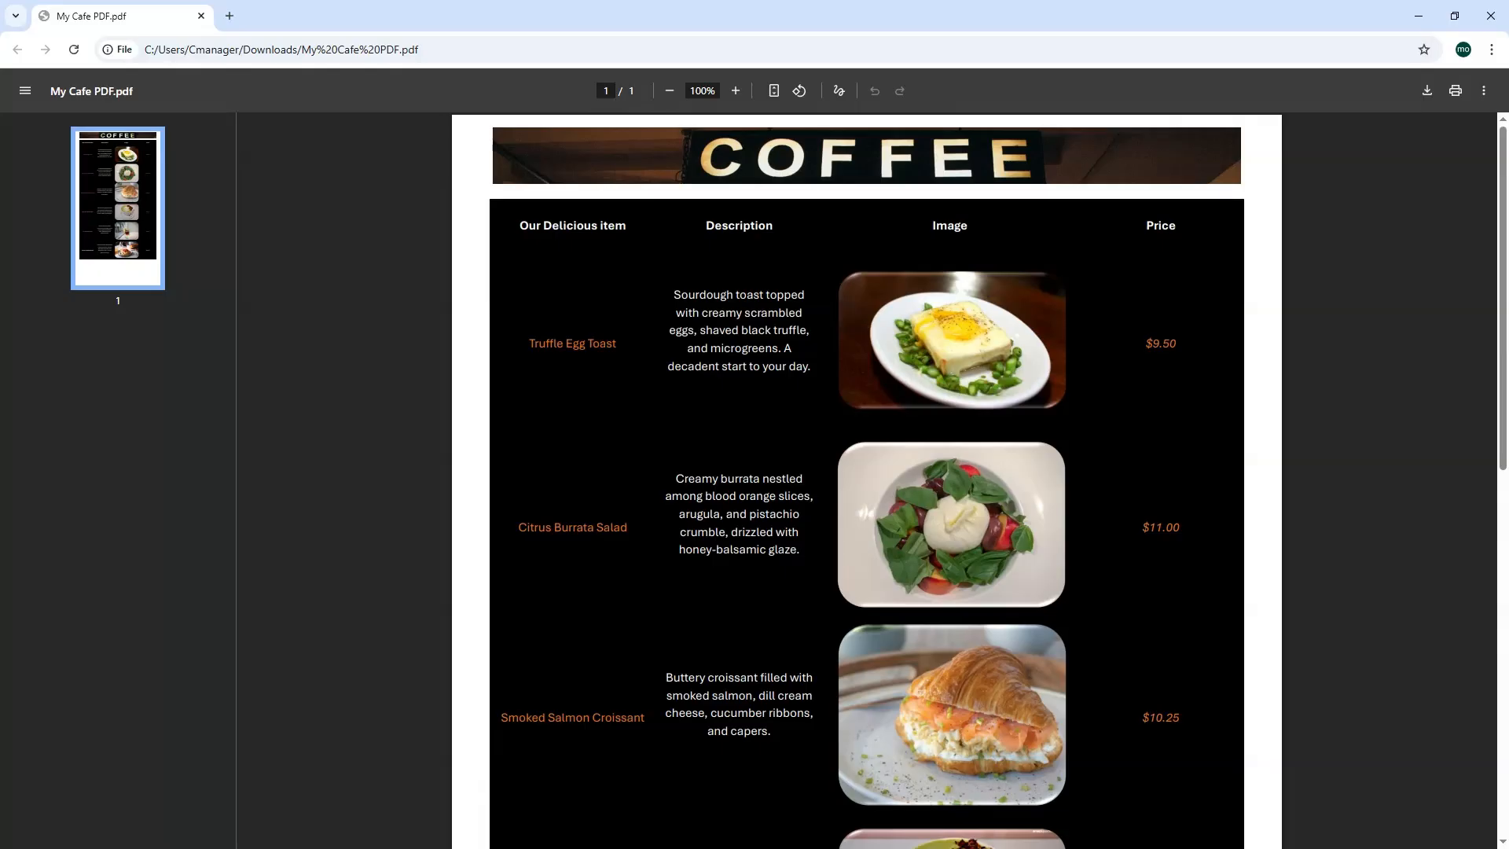
# Switch to the My Cafe Menu document in Word and set its zoom to 120%
pyautogui.hotkey('alt', 'Tab')
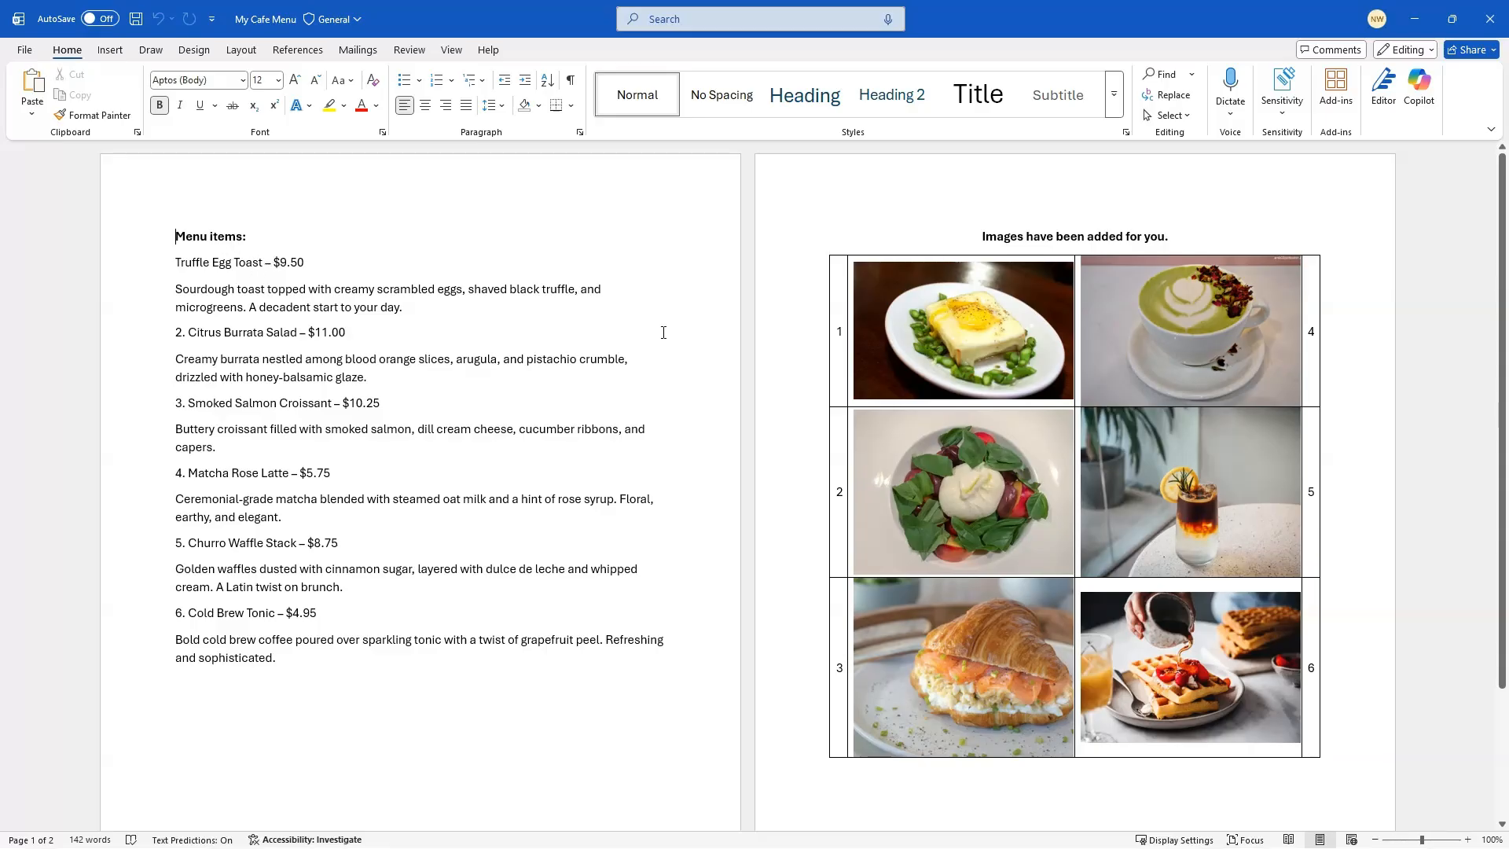
pyautogui.click(1467, 839)
pyautogui.click(1468, 839)
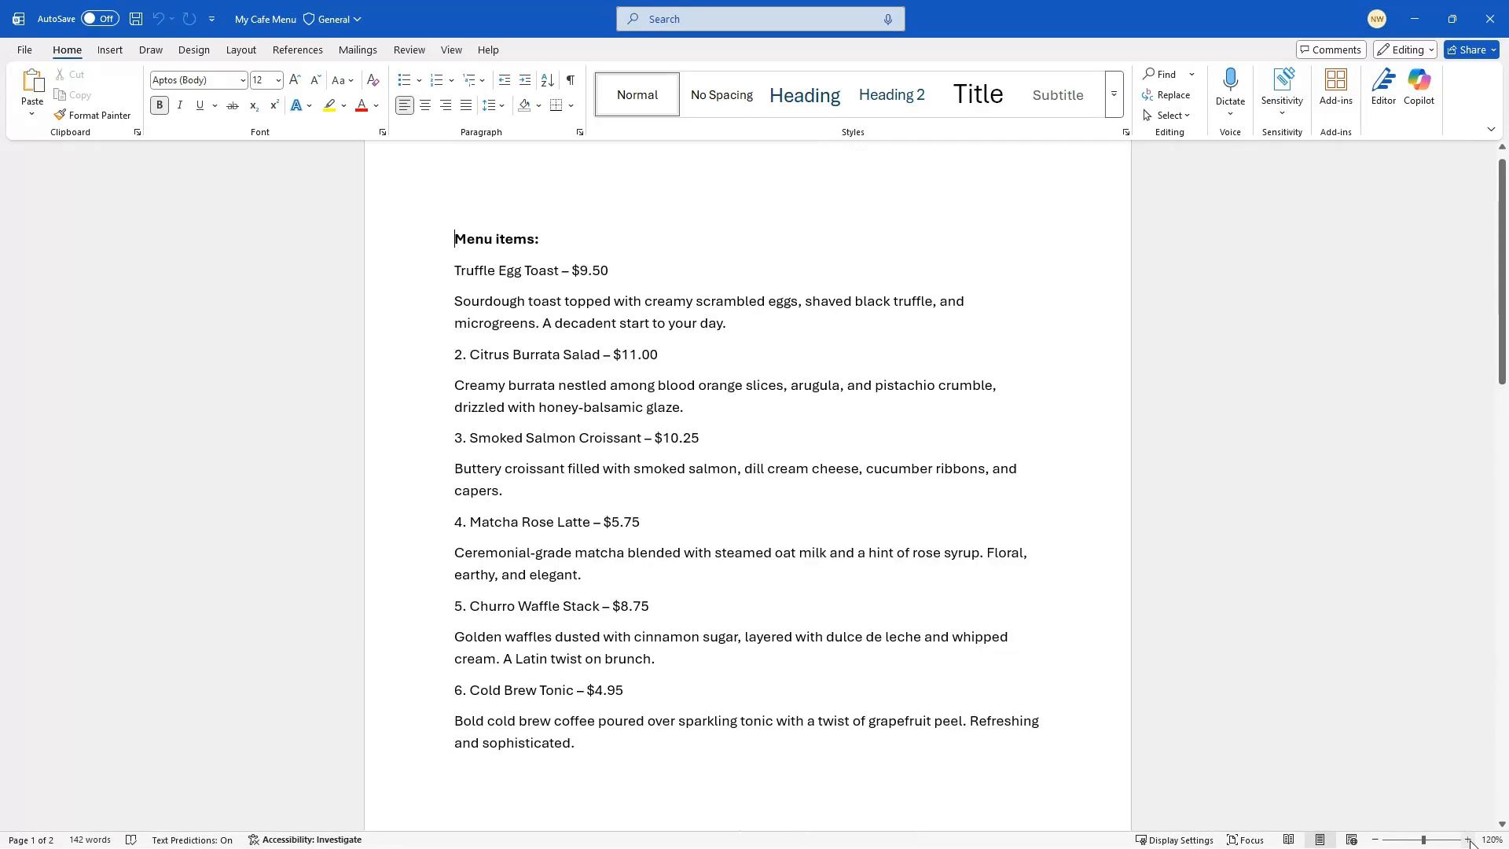
pyautogui.click(1467, 839)
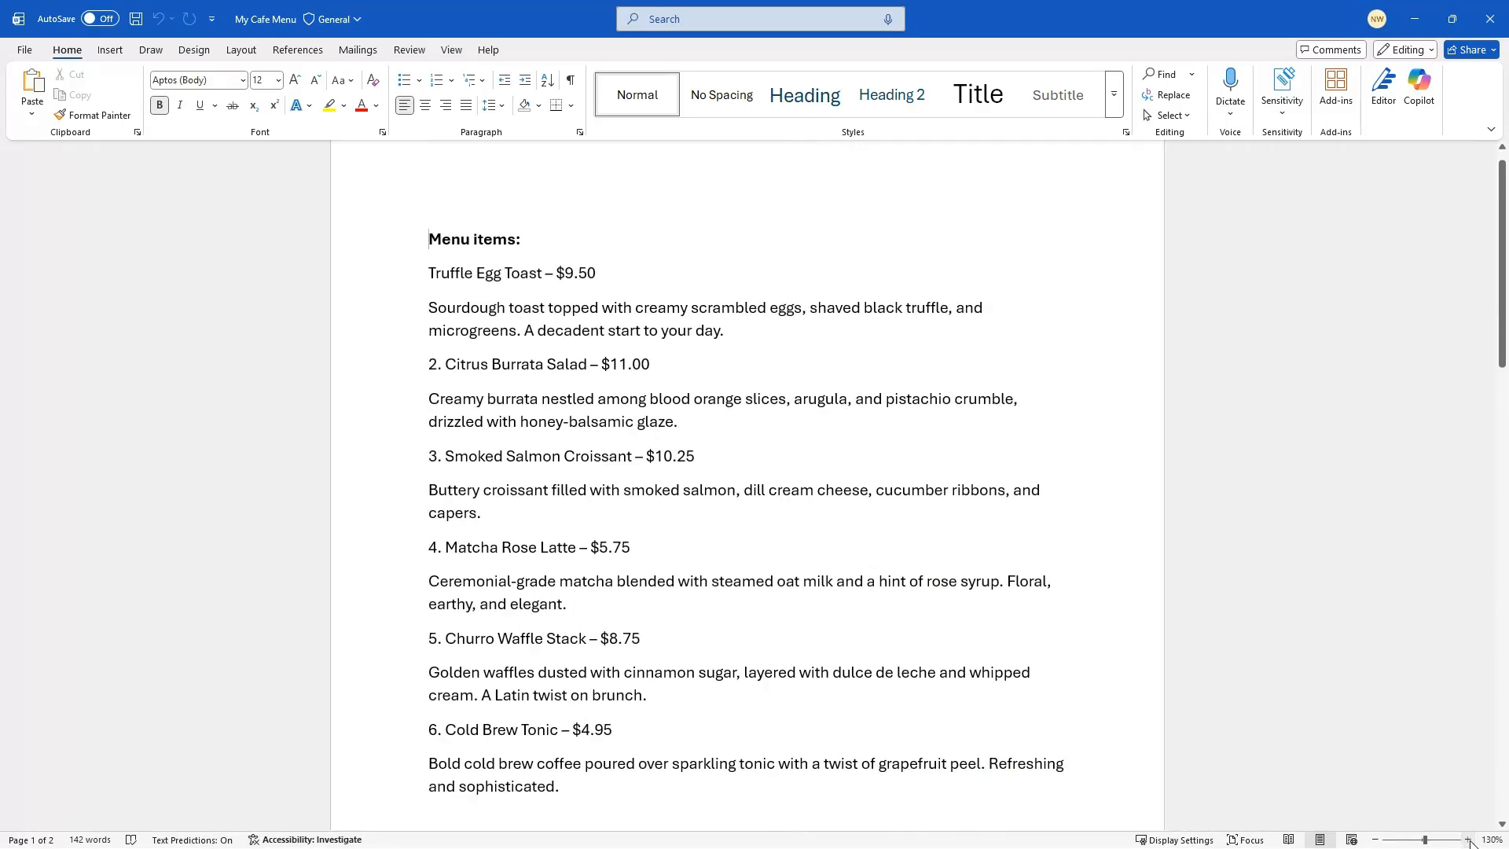
pyautogui.click(1374, 839)
pyautogui.scroll(1, 784, 477)
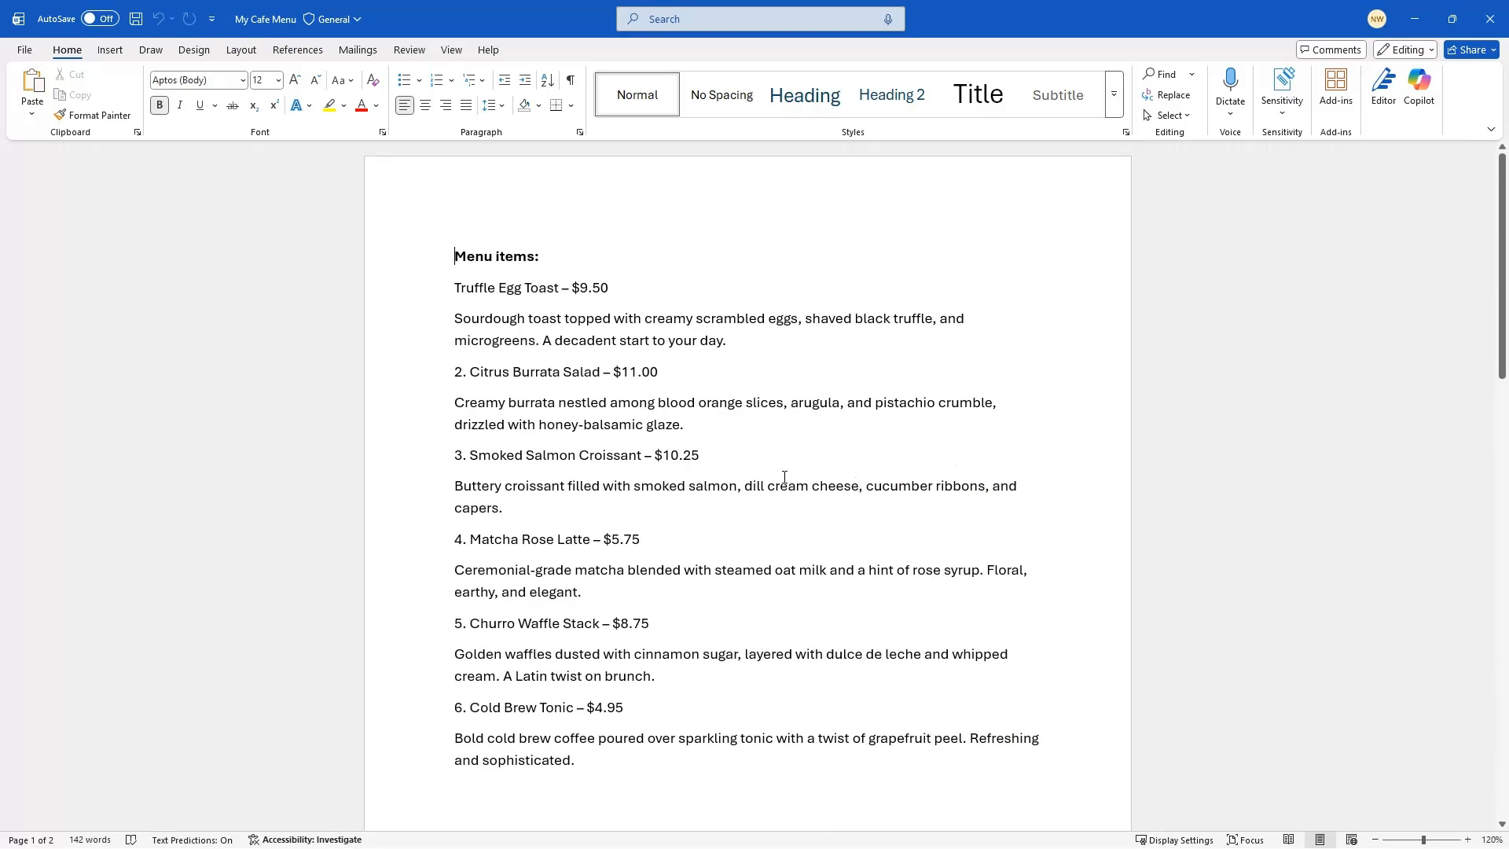
# Insert a page break before the "Menu items:" heading to get an empty first page
pyautogui.click(456, 258)
pyautogui.click(110, 51)
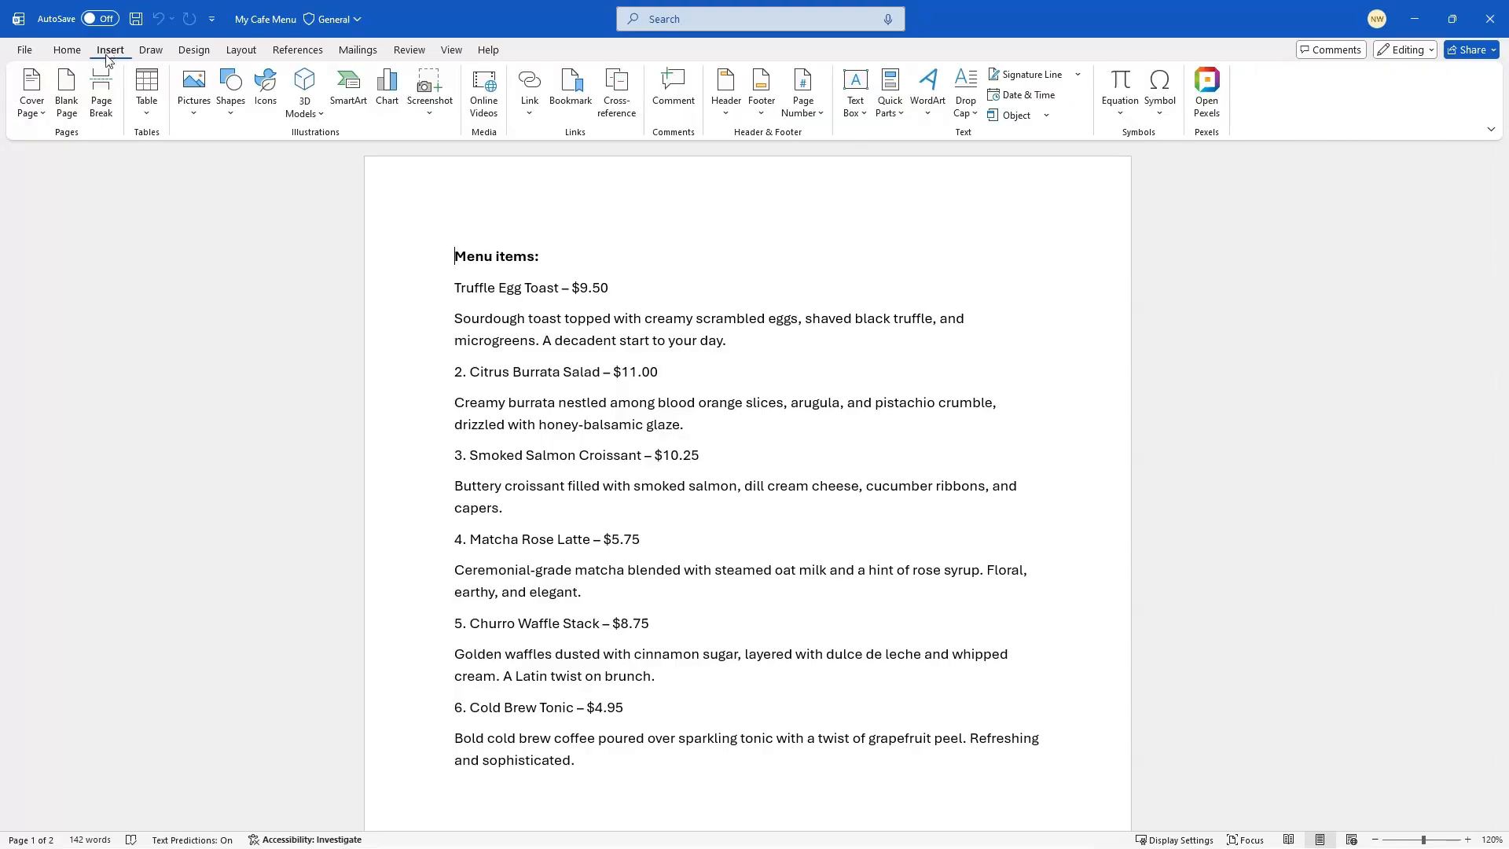
pyautogui.click(108, 118)
pyautogui.scroll(6, 663, 387)
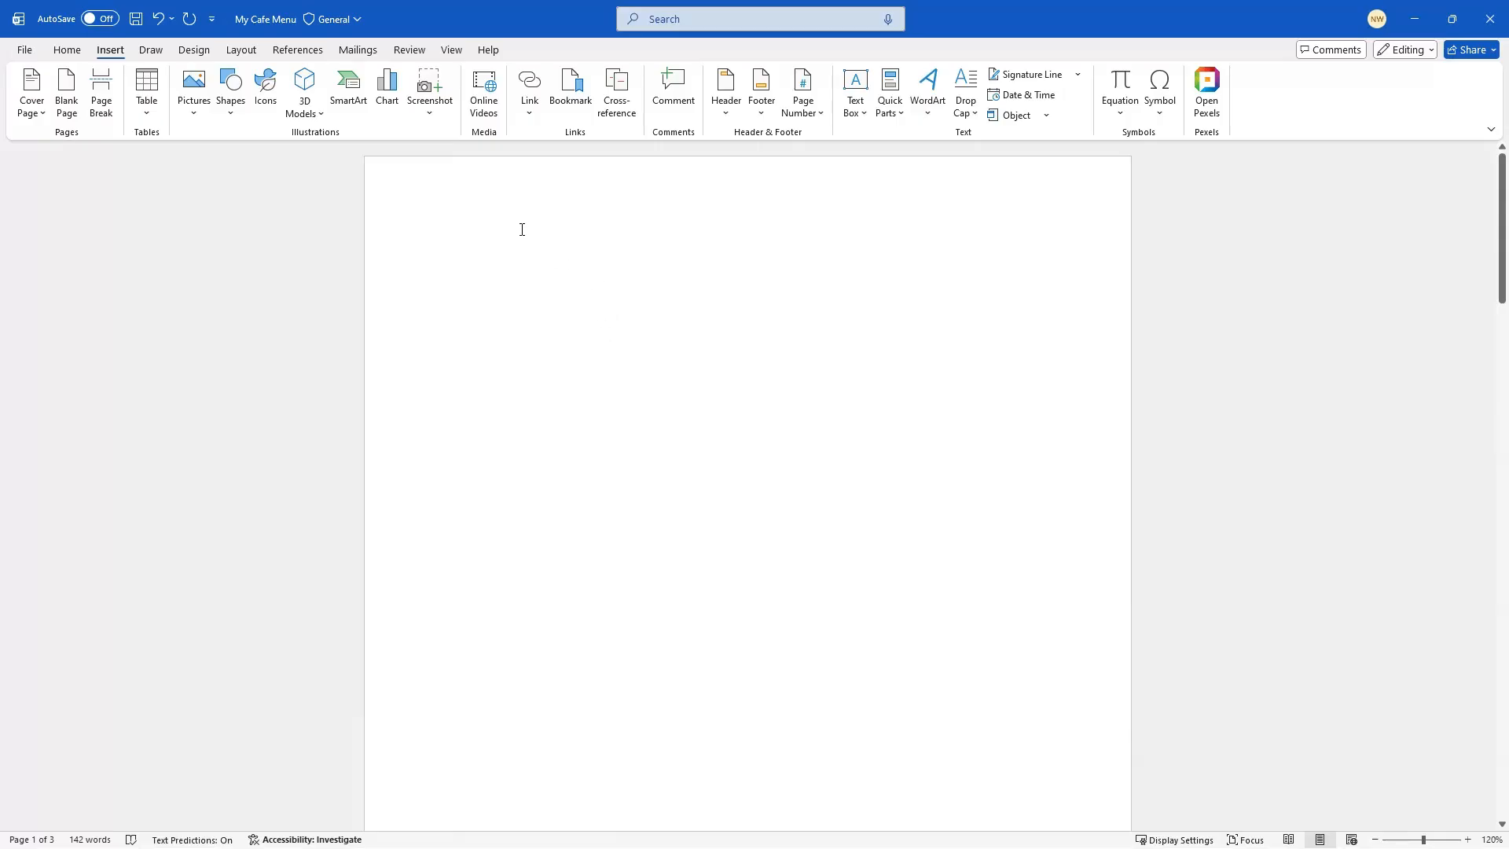
# Set the page margins to Narrow and the paper size to Tabloid (11" x 17")
pyautogui.click(241, 50)
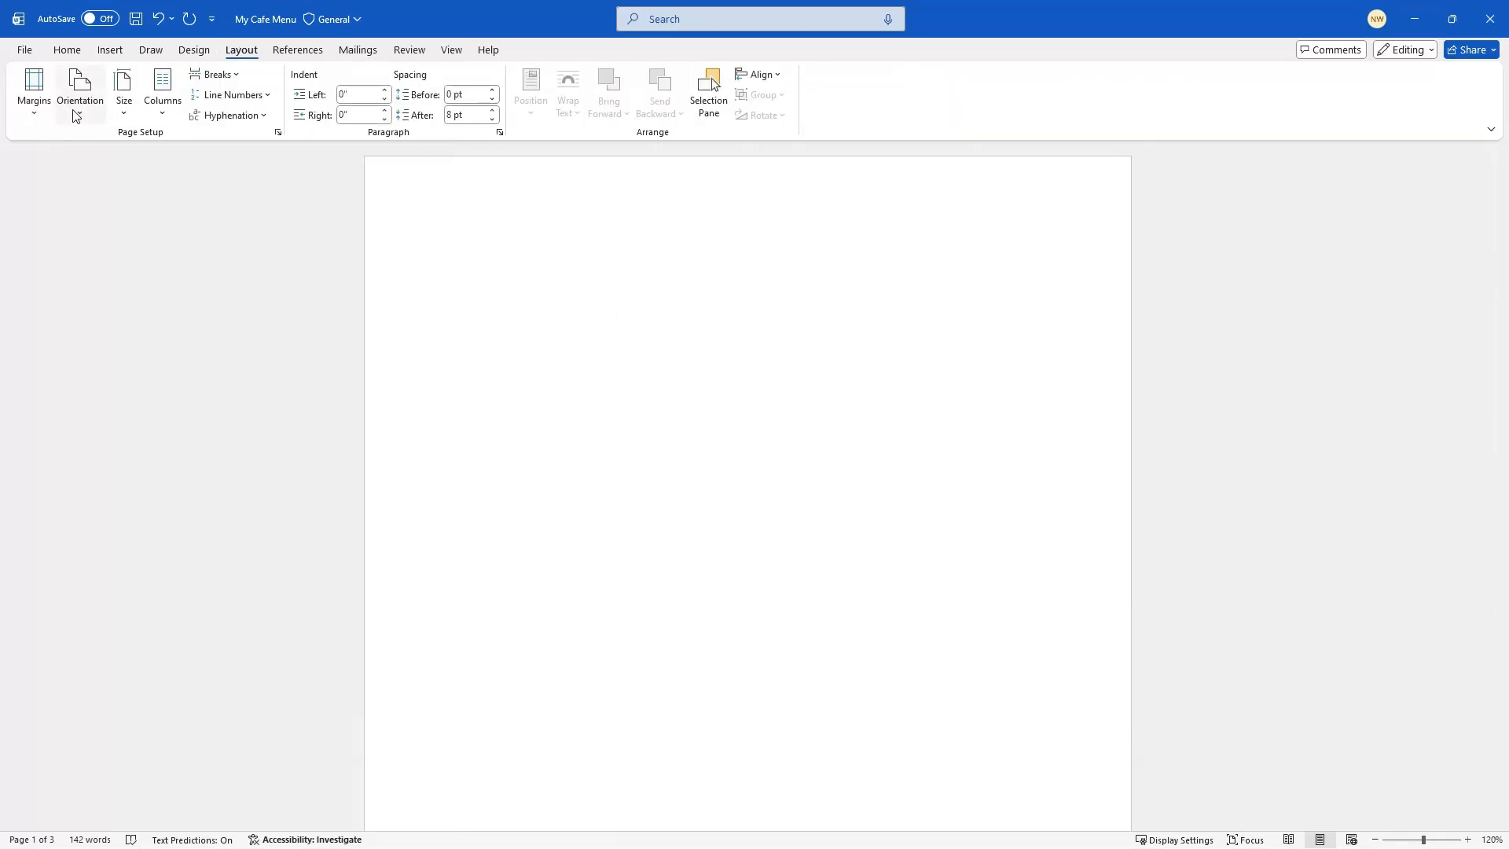
pyautogui.click(34, 92)
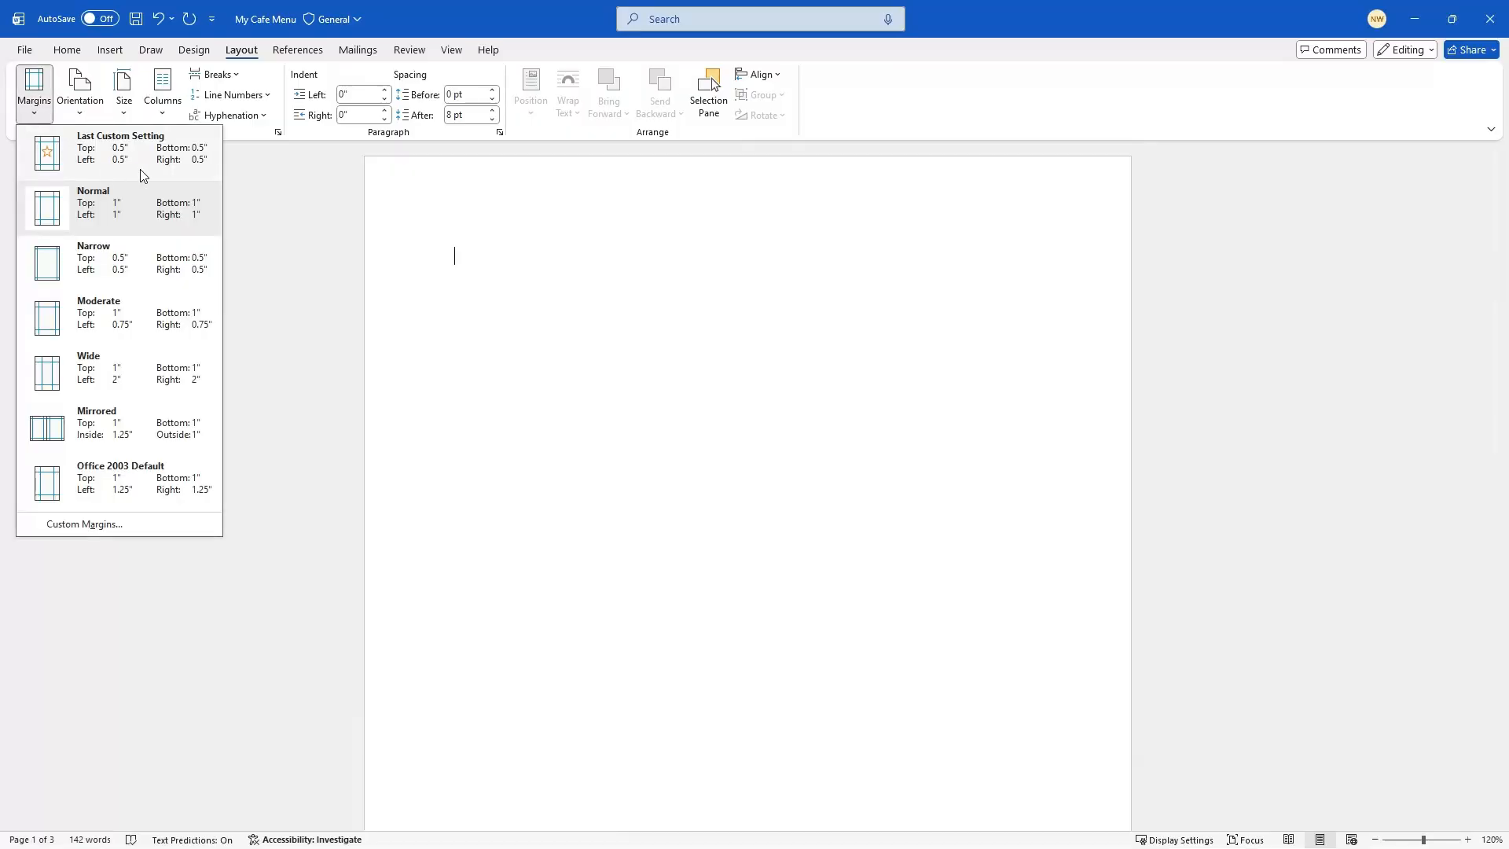
pyautogui.click(160, 268)
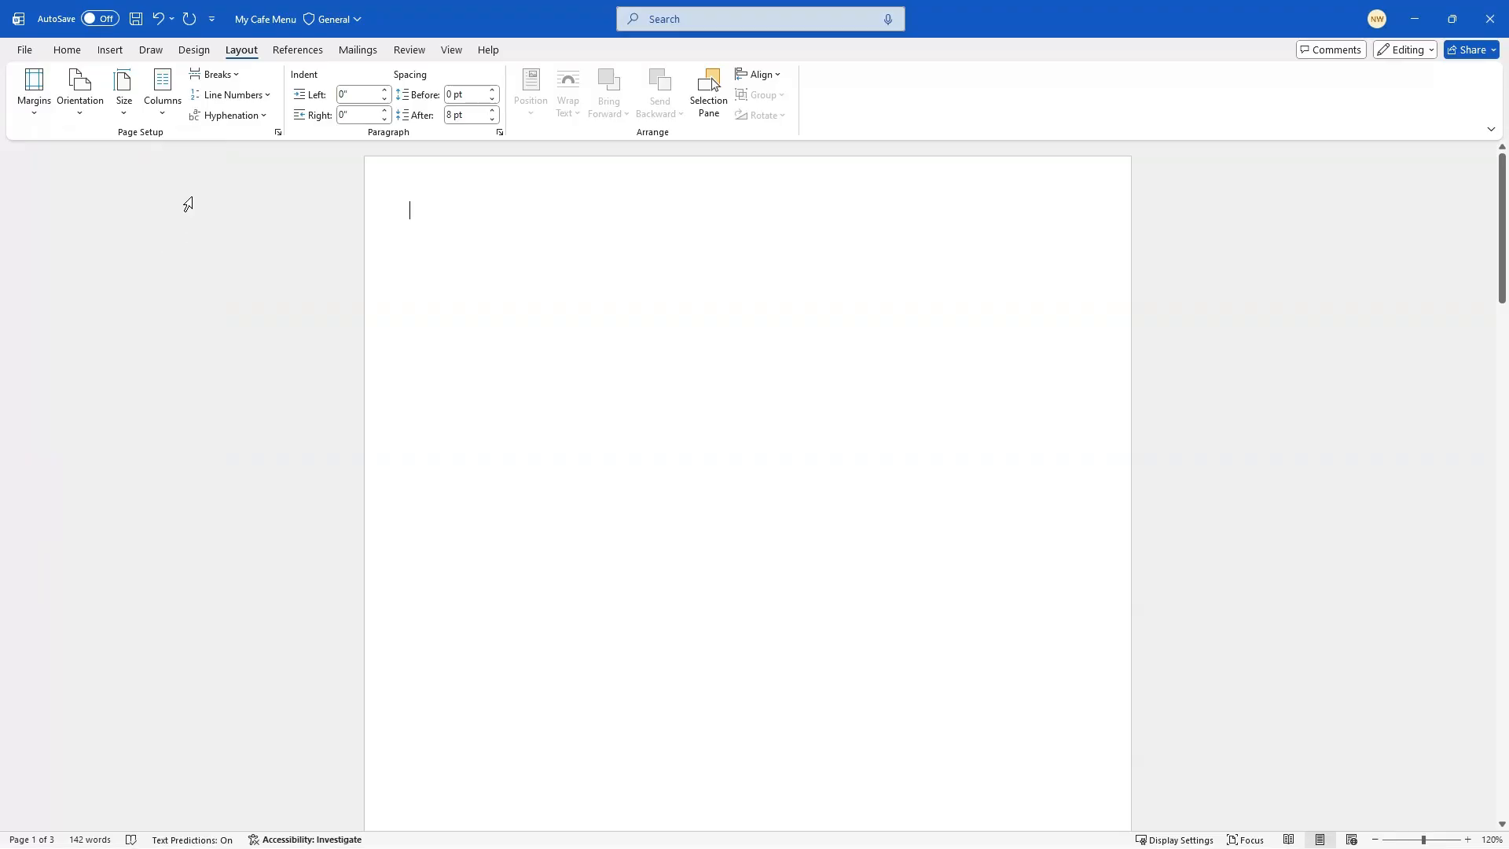
pyautogui.click(124, 113)
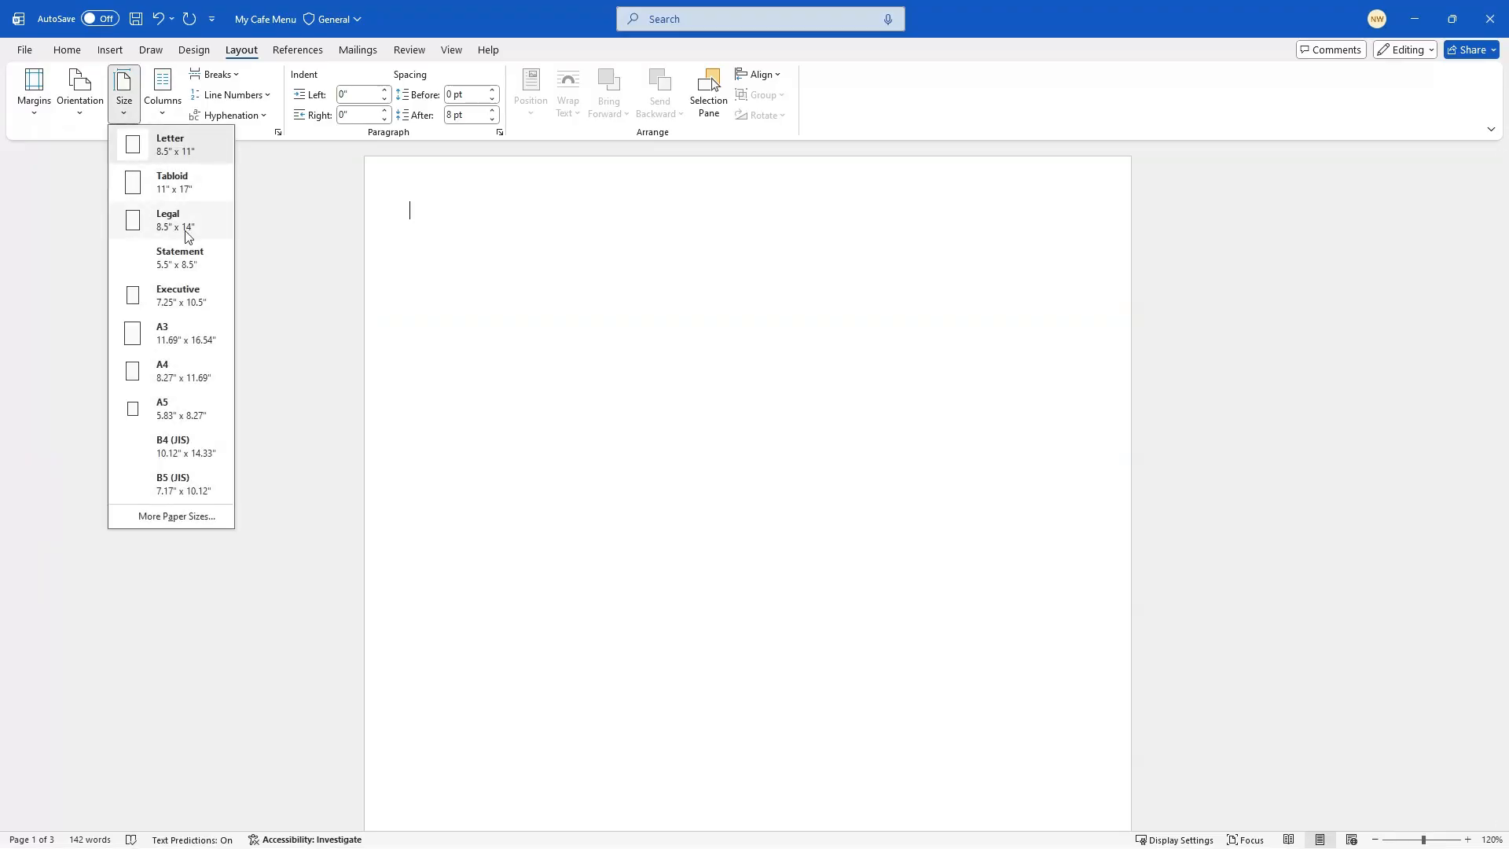
pyautogui.click(182, 190)
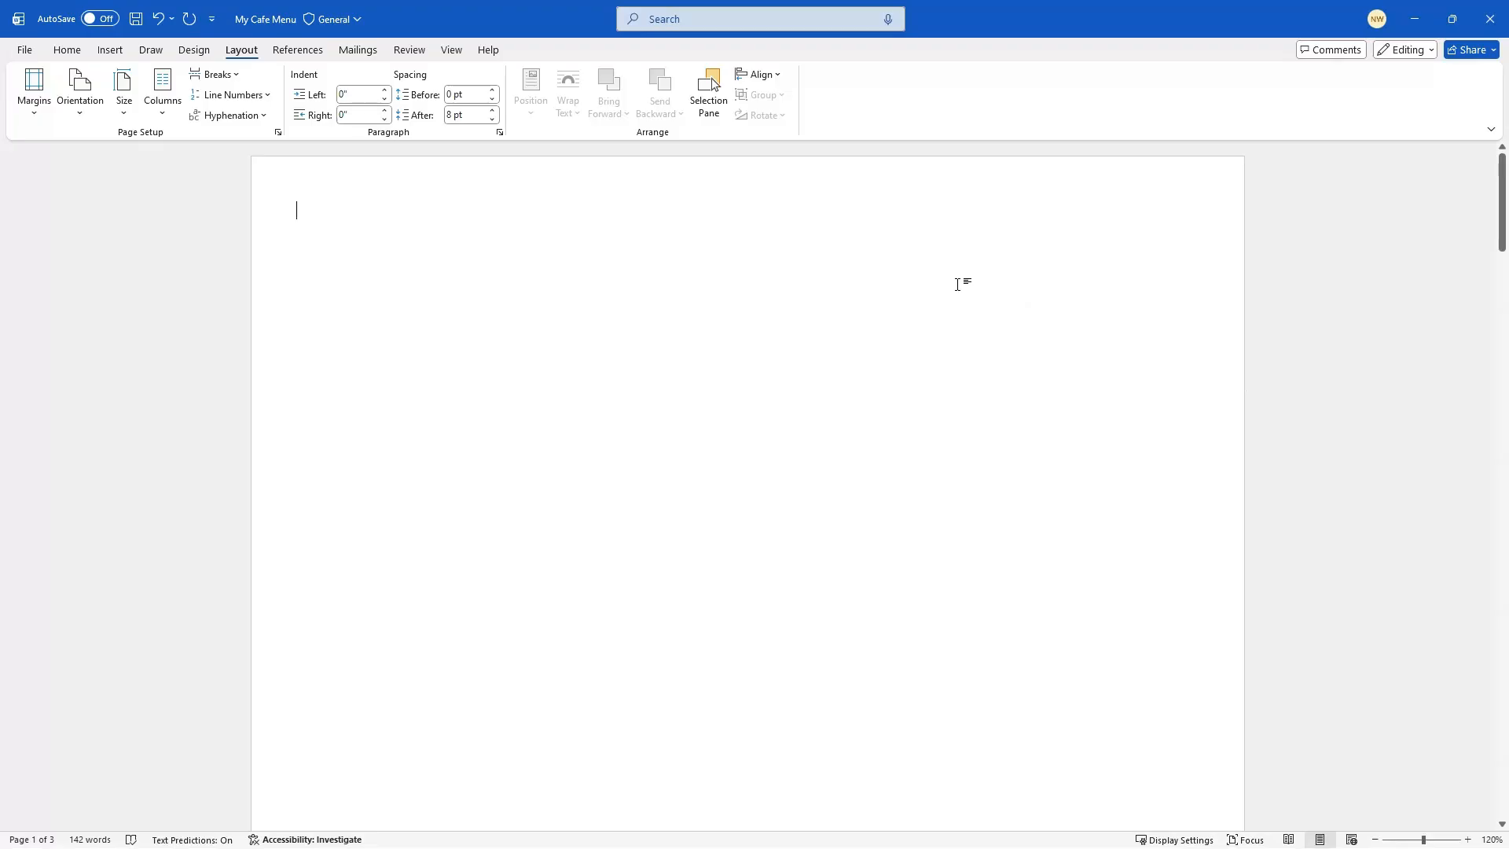
pyautogui.scroll(-1, 904, 306)
pyautogui.scroll(-10, 899, 306)
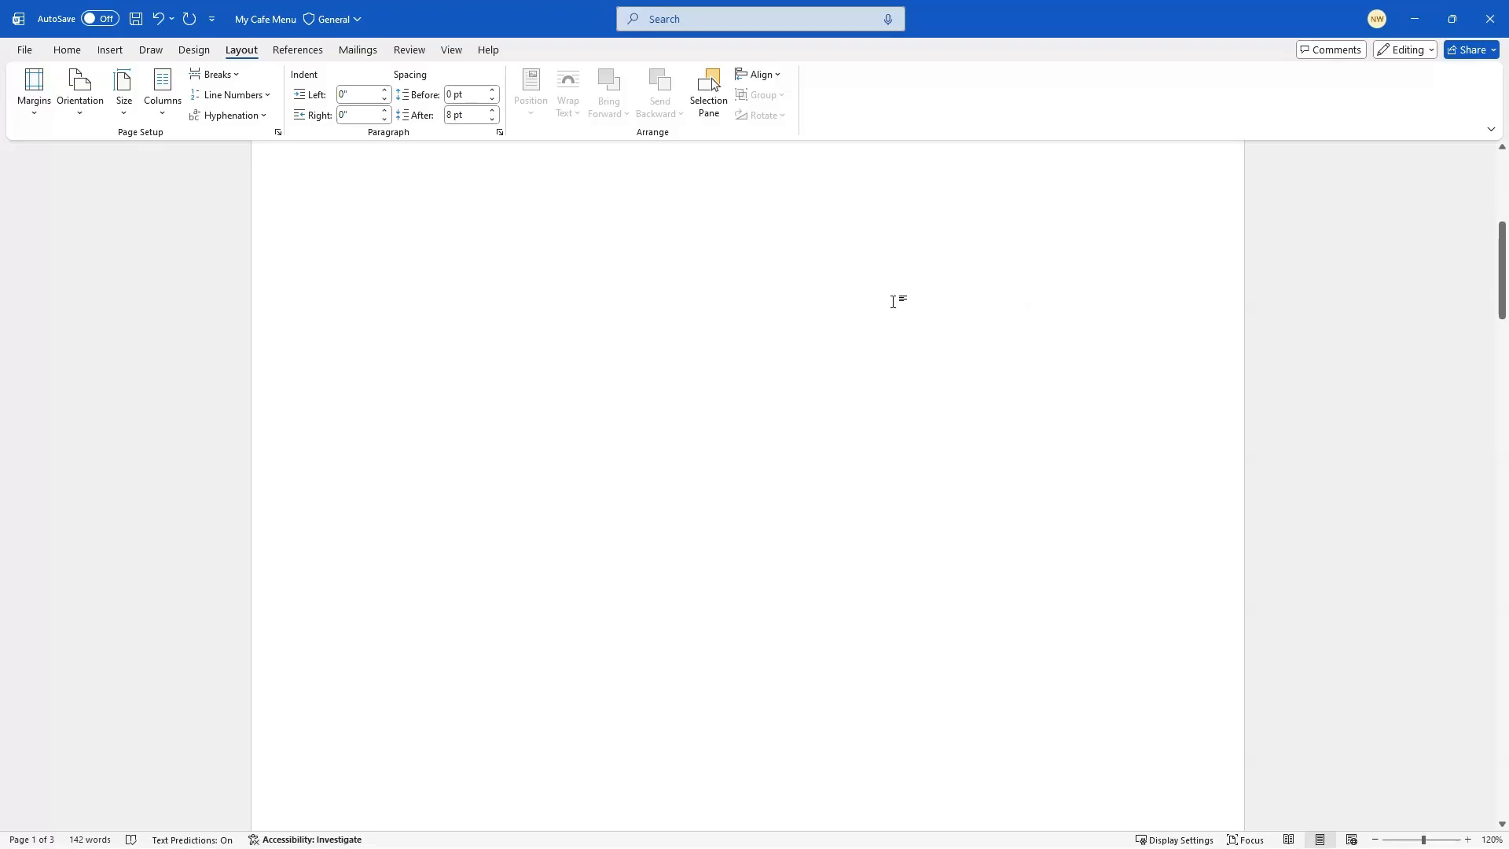
pyautogui.scroll(-3, 892, 302)
pyautogui.scroll(5, 891, 301)
pyautogui.scroll(8, 891, 301)
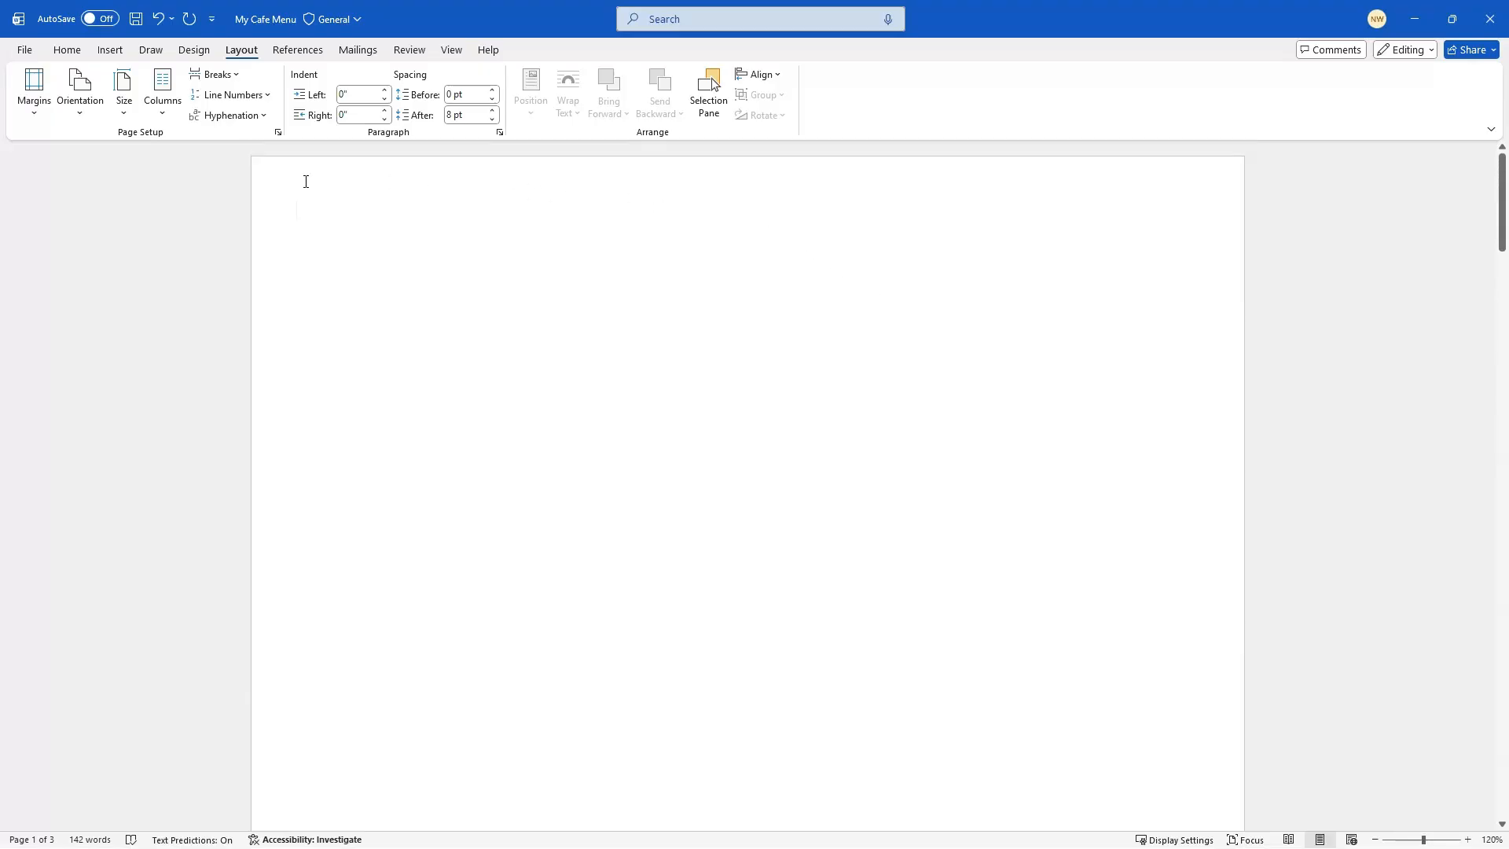
# Insert a table with four columns and six rows on the empty first page
pyautogui.click(110, 50)
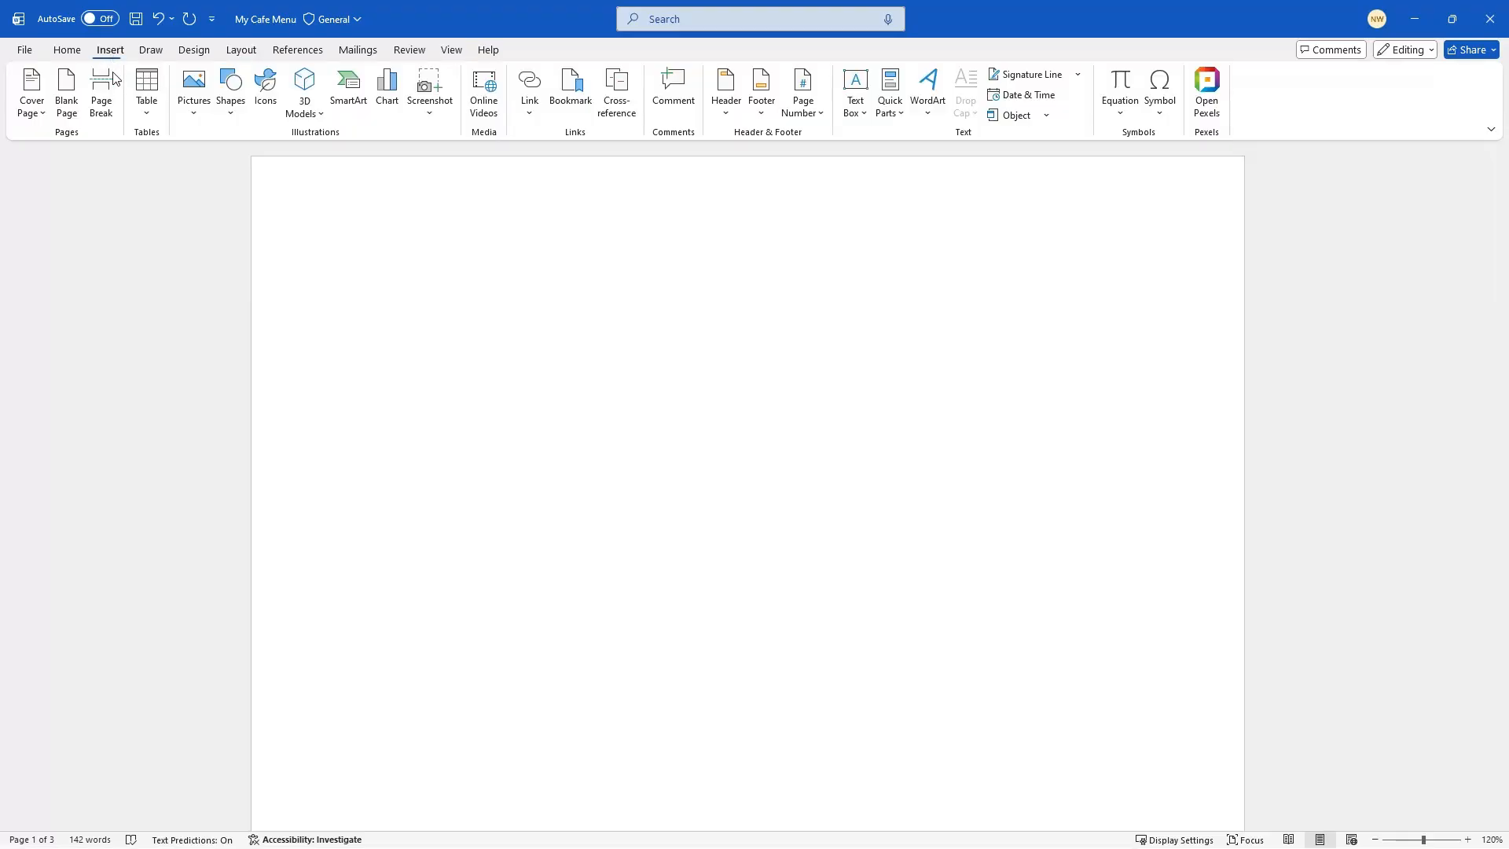
pyautogui.click(149, 114)
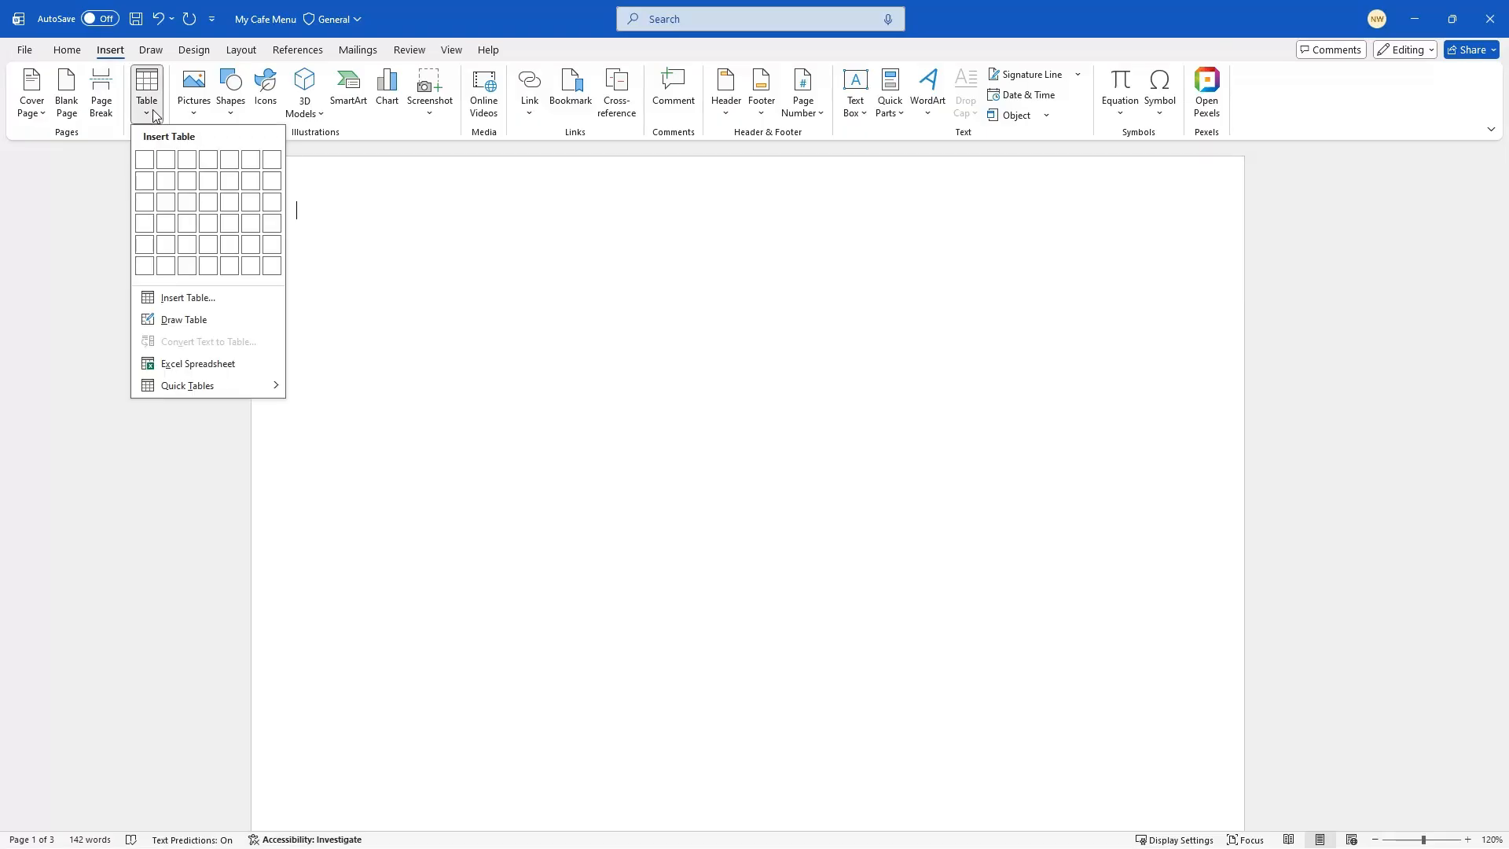
pyautogui.click(218, 271)
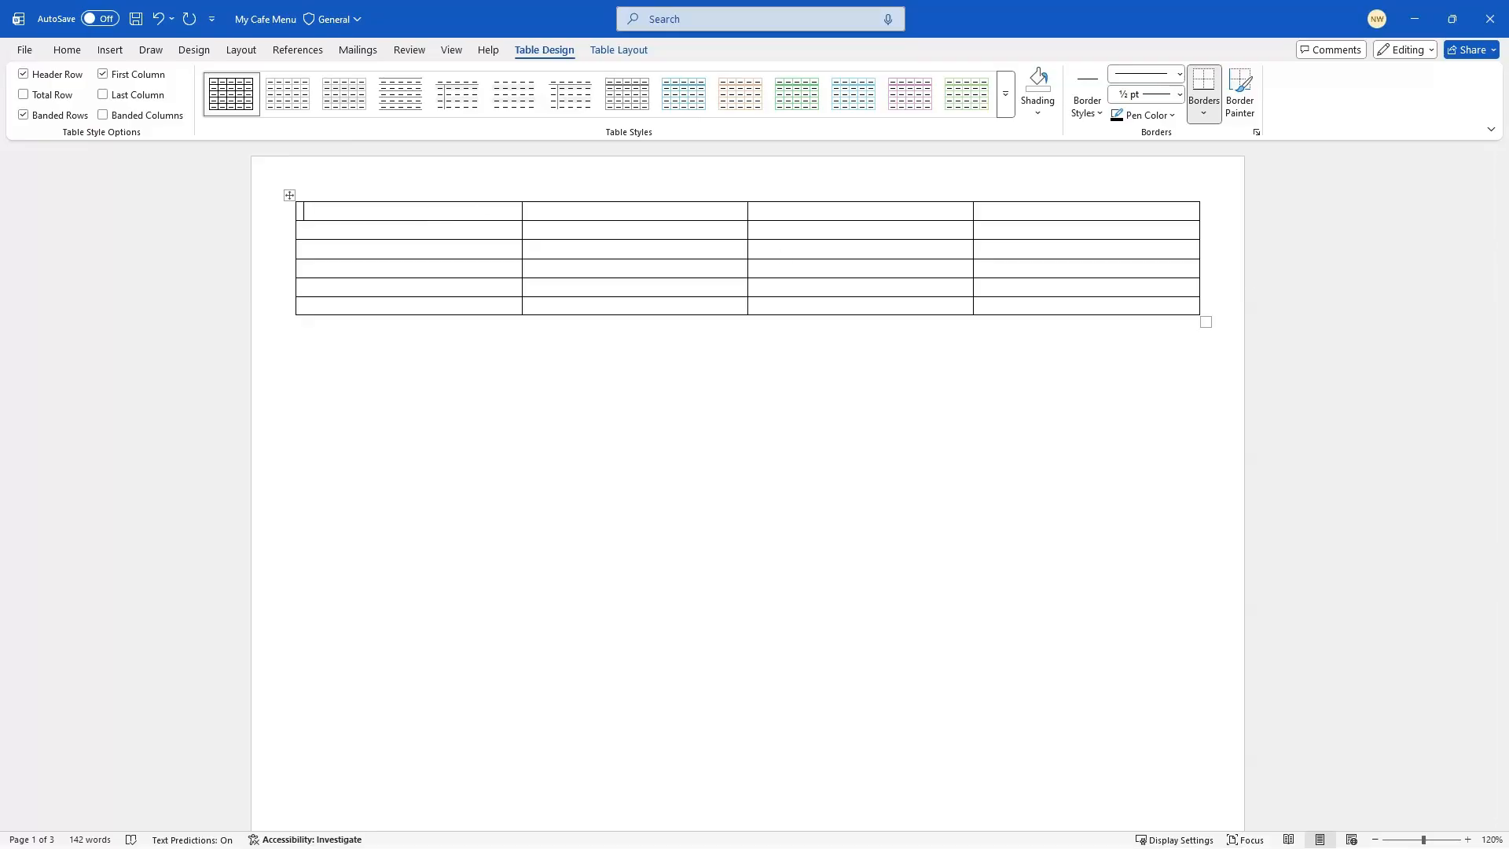
# Check the column titles in the PDF sample and enter the table headers Item, Description, Image and Price
pyautogui.hotkey('alt', 'Tab')
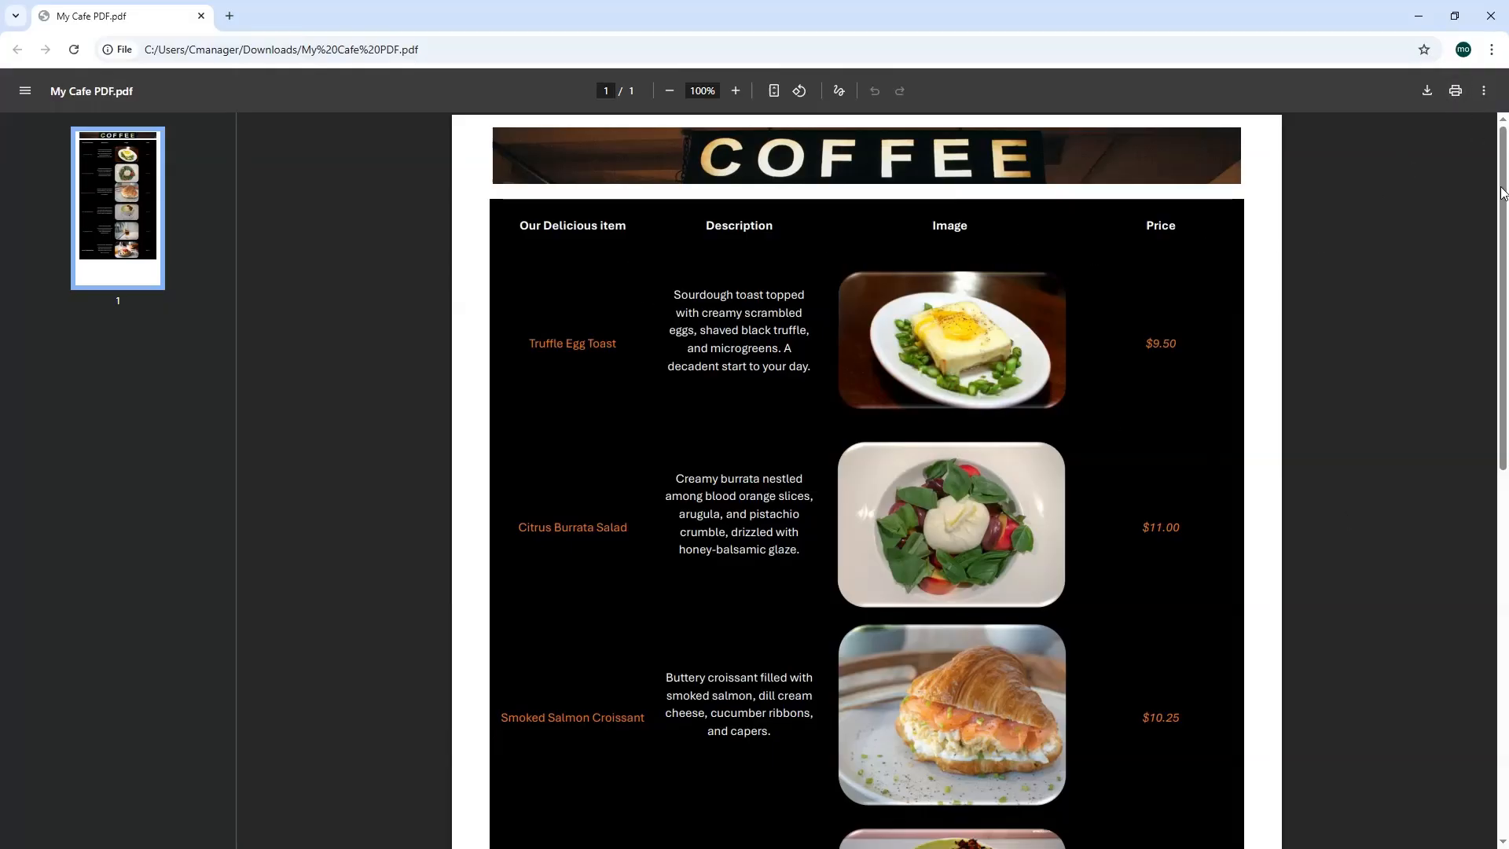
pyautogui.hotkey('alt', 'Tab')
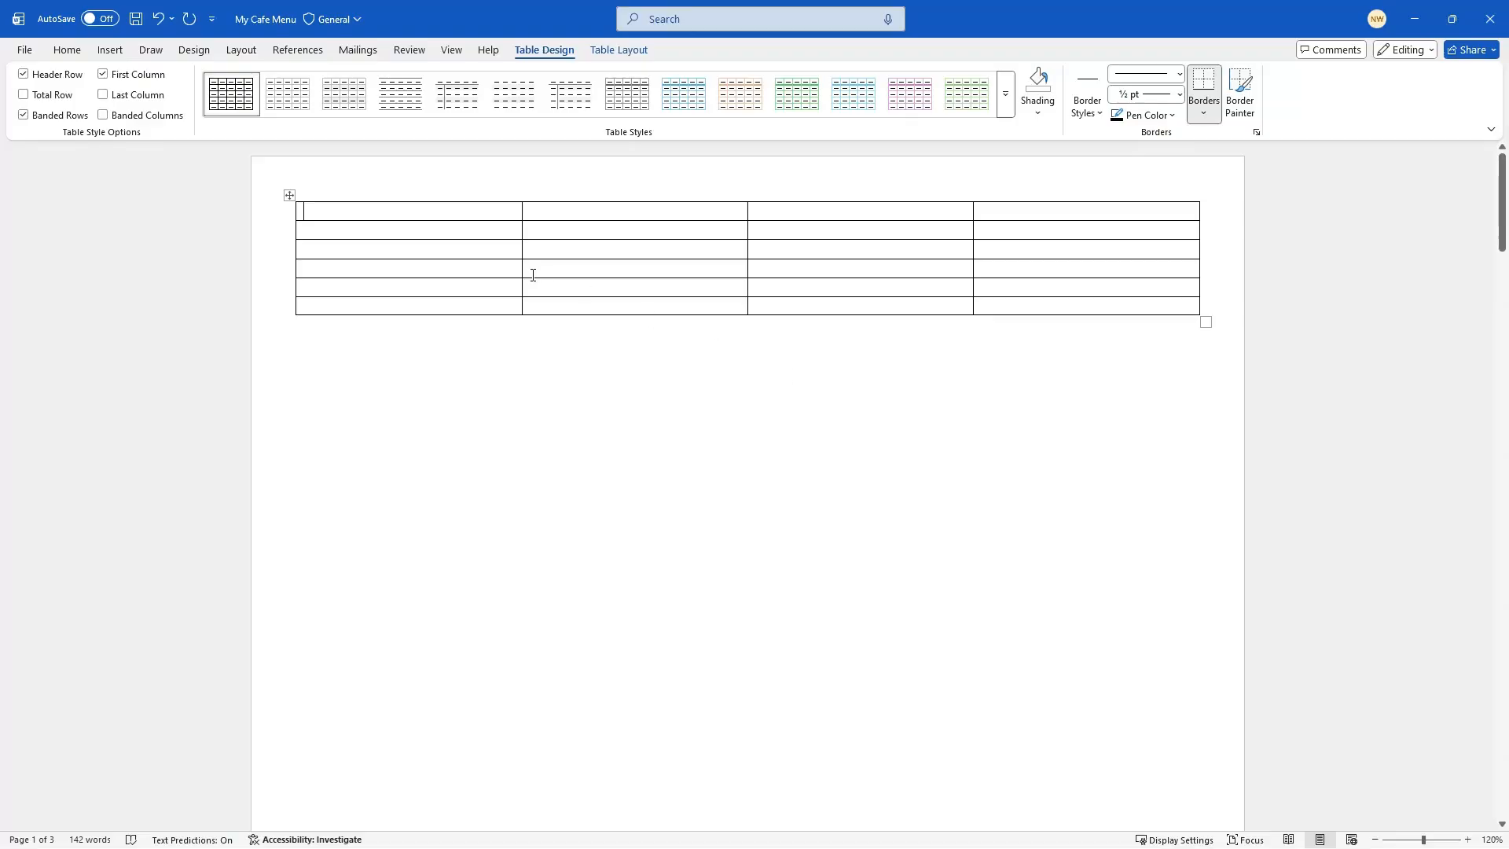
pyautogui.write('Item')
pyautogui.press('Tab')
pyautogui.write('Description ')
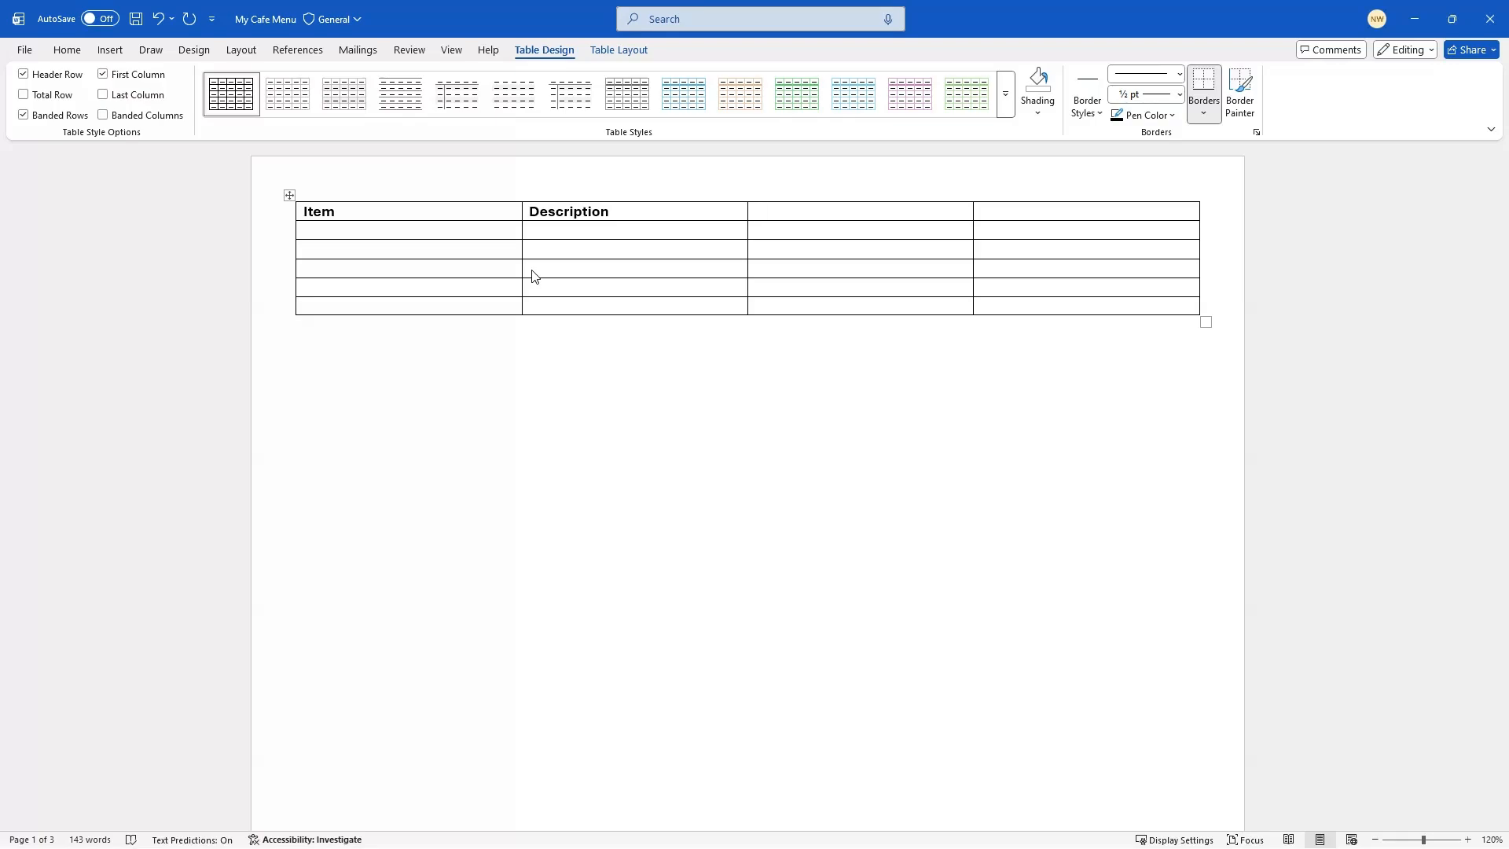
pyautogui.write('Image')
pyautogui.press('Tab')
pyautogui.write('Price')
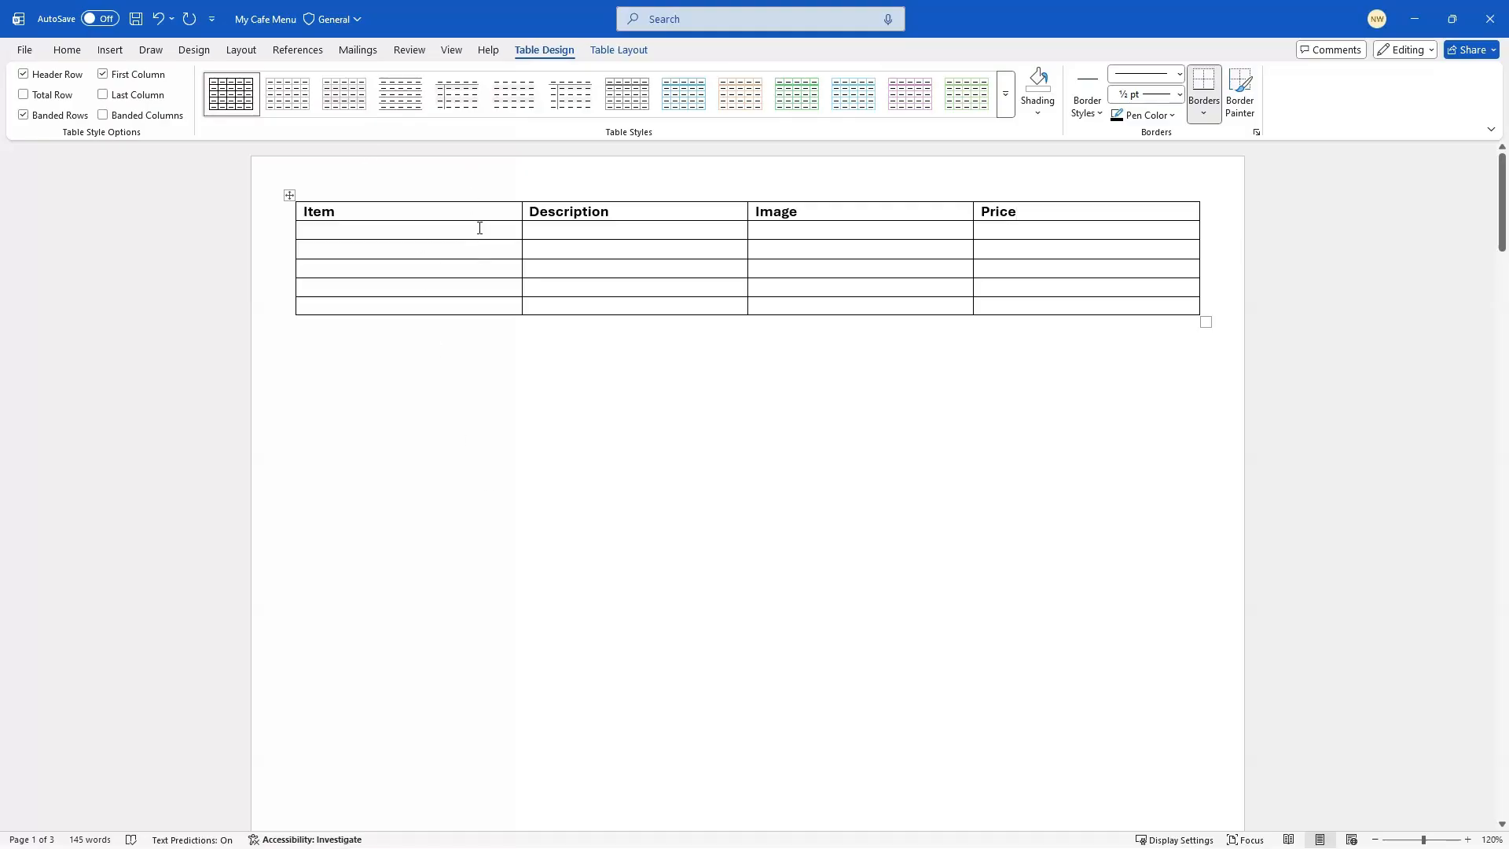
pyautogui.click(476, 229)
pyautogui.click(572, 348)
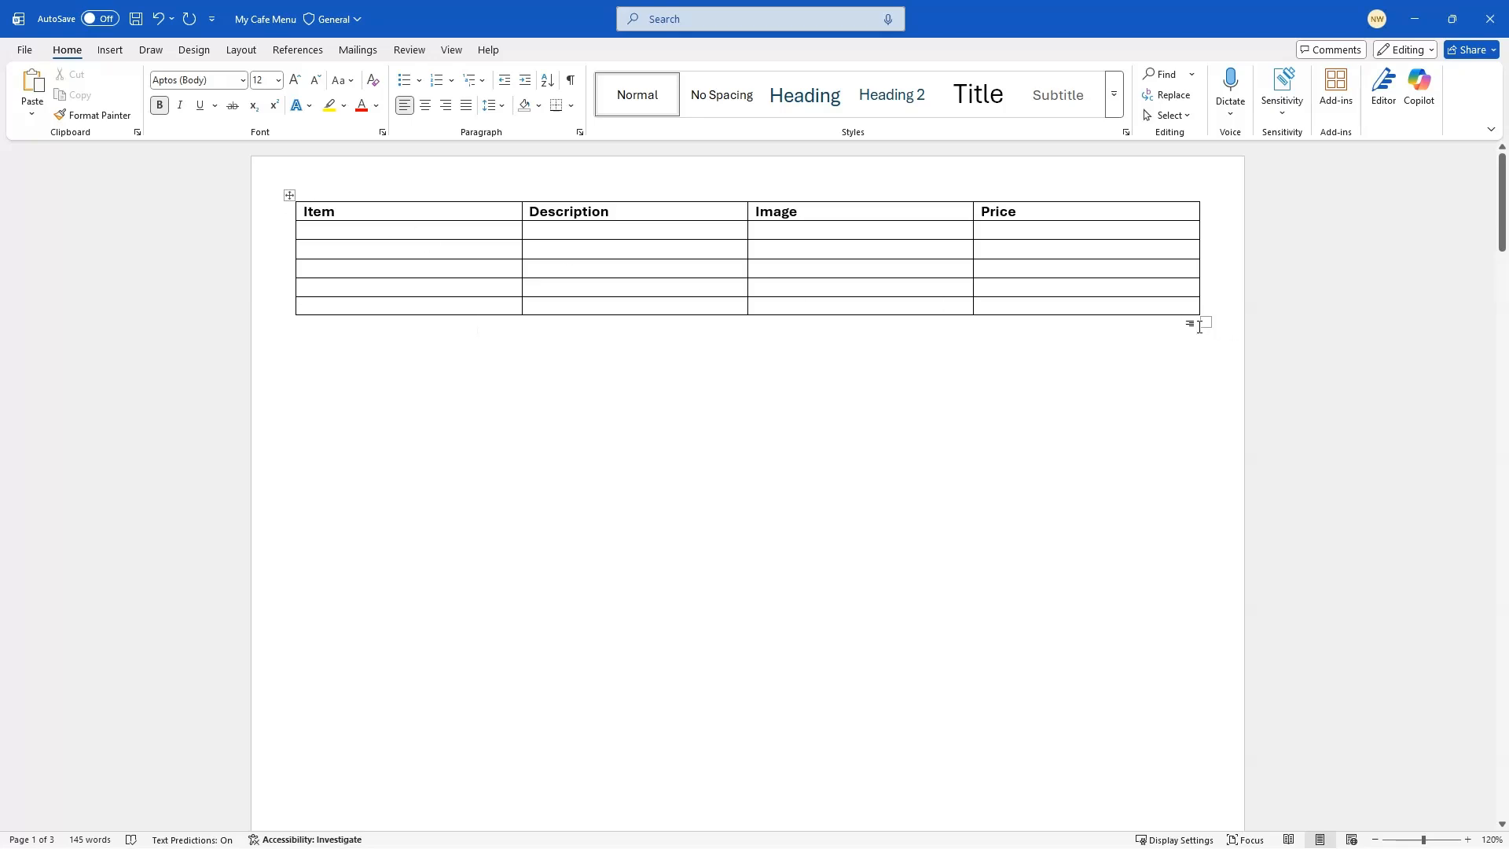
# Stretch the whole table down the page so that each row is about 2.4 inches tall
pyautogui.moveTo(1204, 322); pyautogui.dragTo(1185, 743)
pyautogui.scroll(-8, 1148, 516)
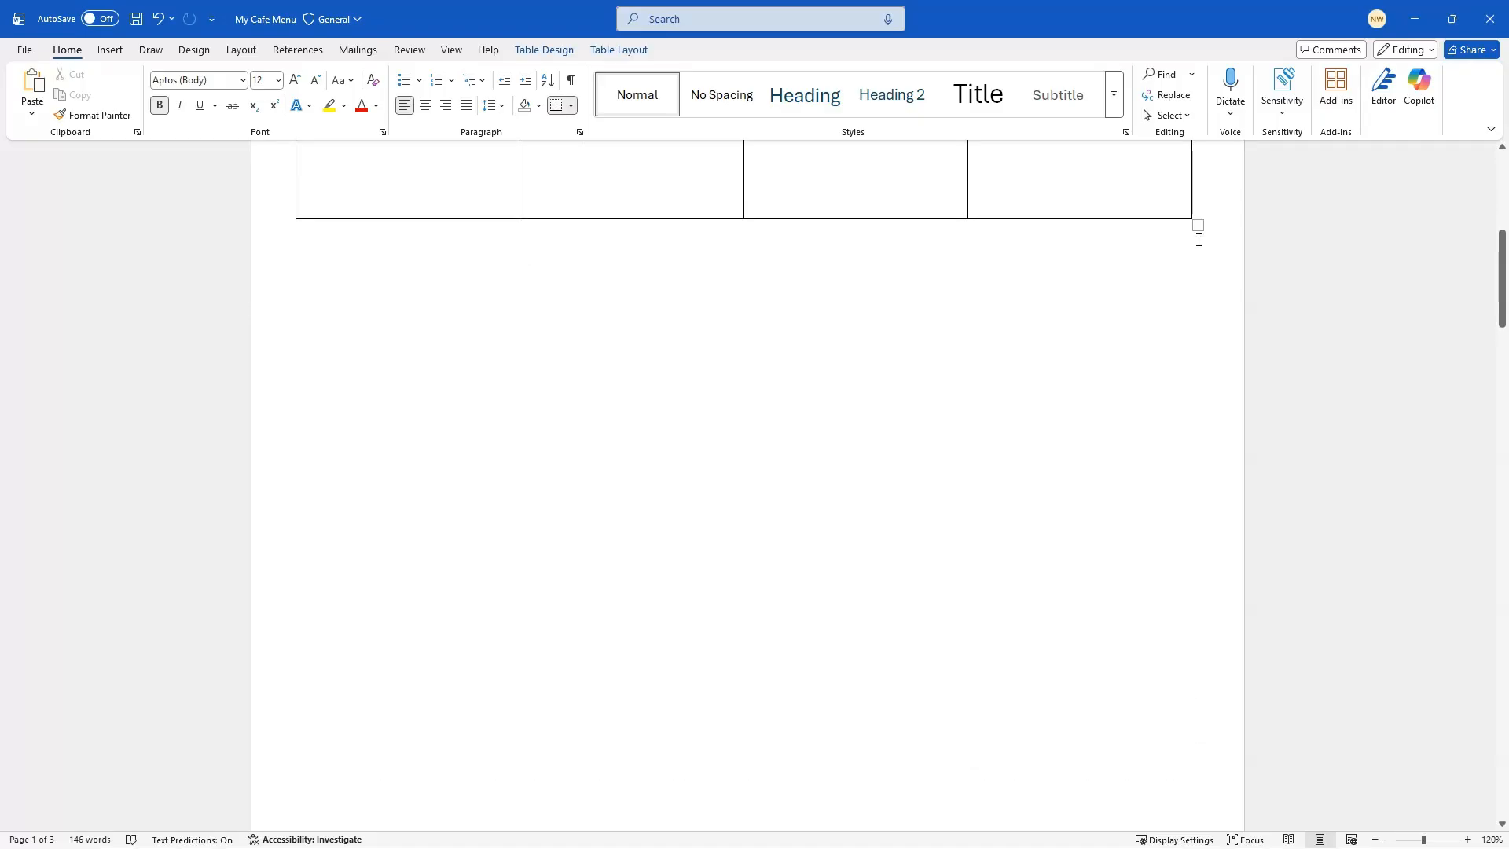
pyautogui.moveTo(1196, 228); pyautogui.dragTo(1198, 725)
pyautogui.scroll(-3, 1203, 559)
pyautogui.scroll(-3, 1203, 551)
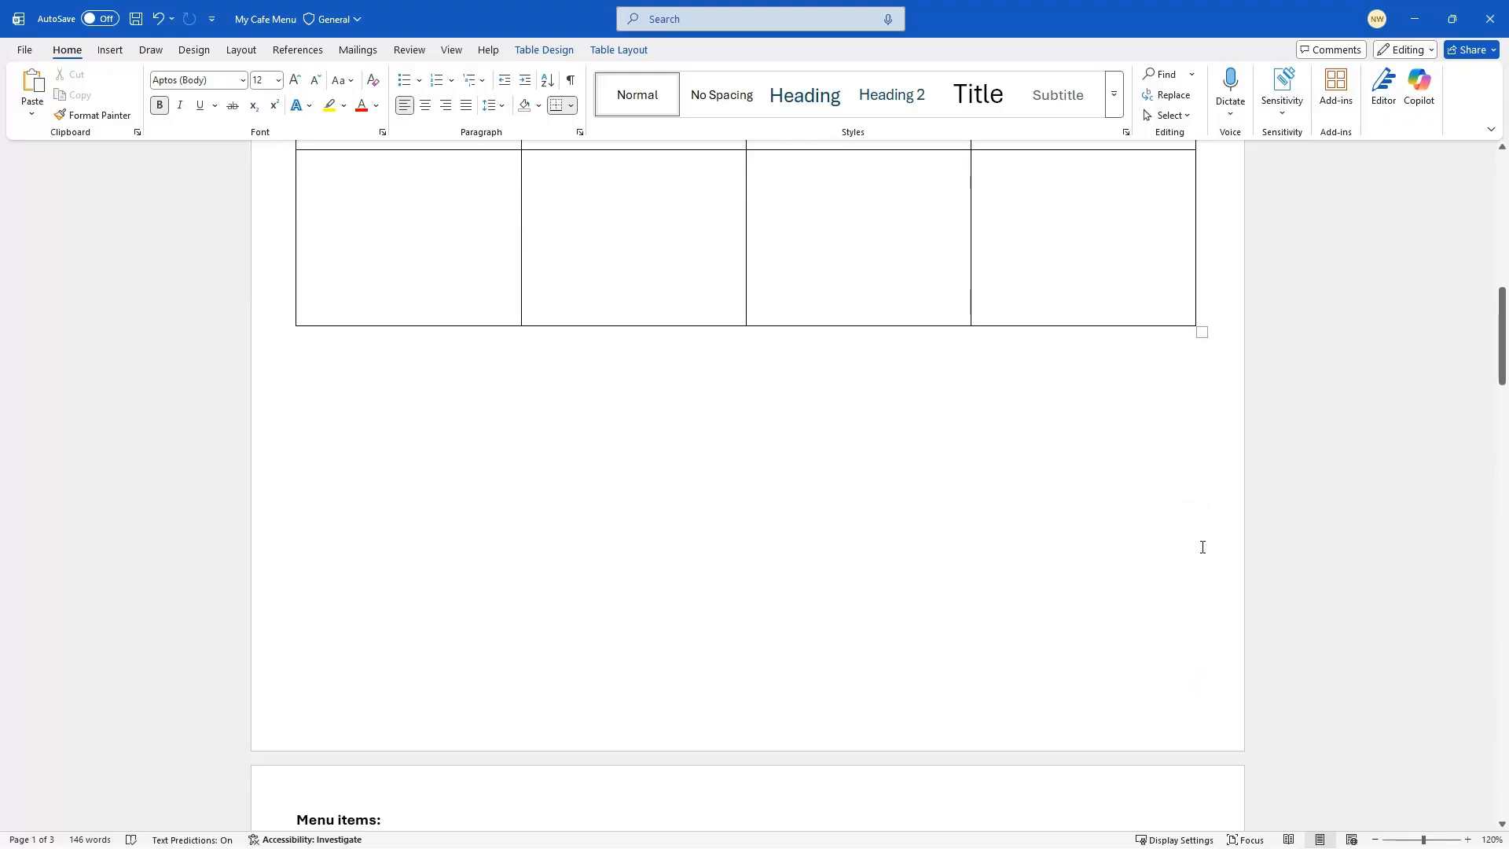
pyautogui.moveTo(1202, 288); pyautogui.dragTo(1185, 523)
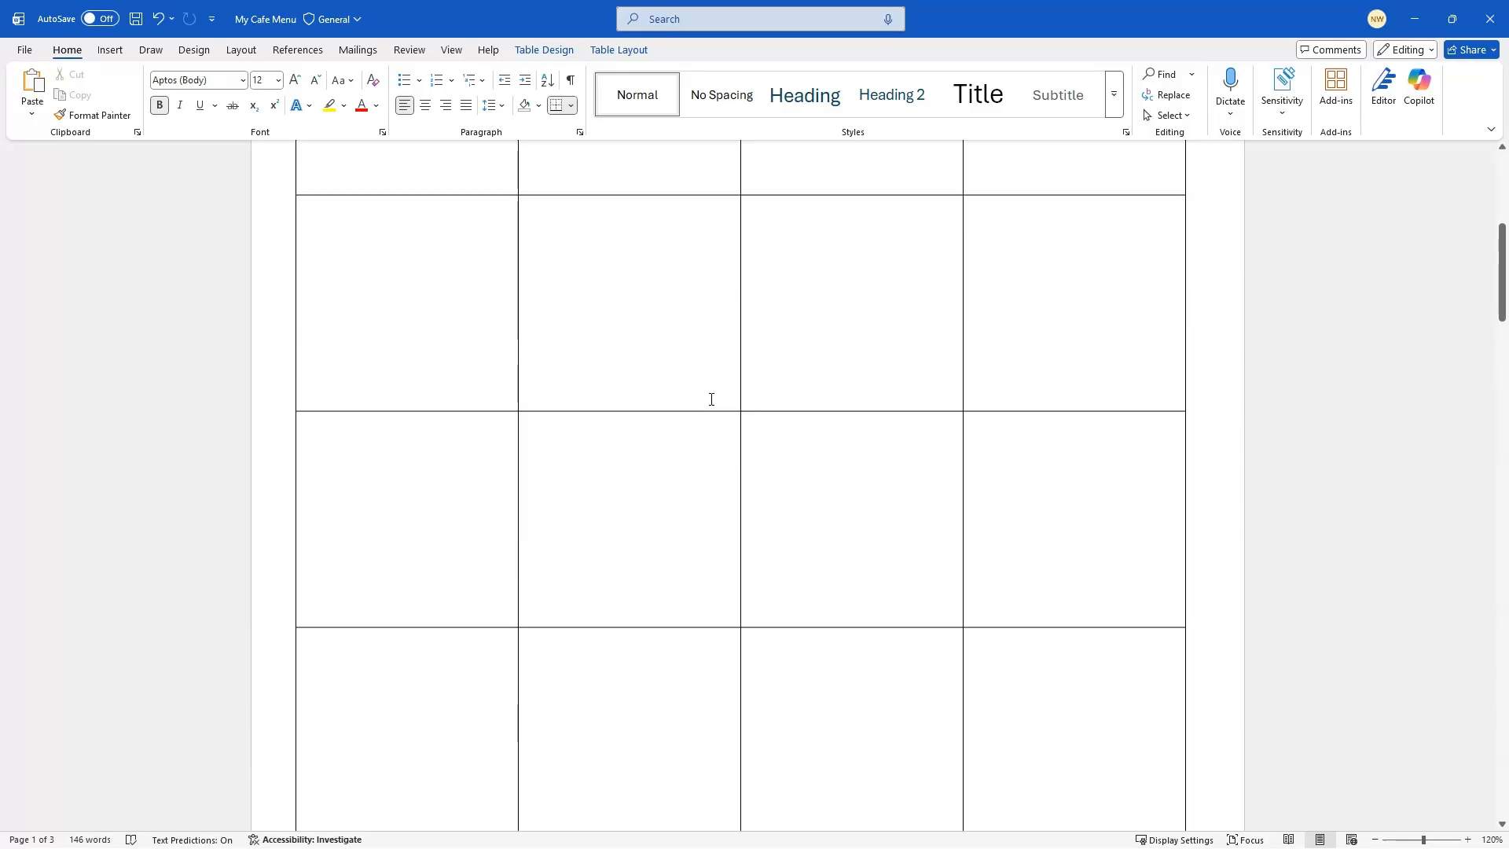
pyautogui.scroll(2, 711, 399)
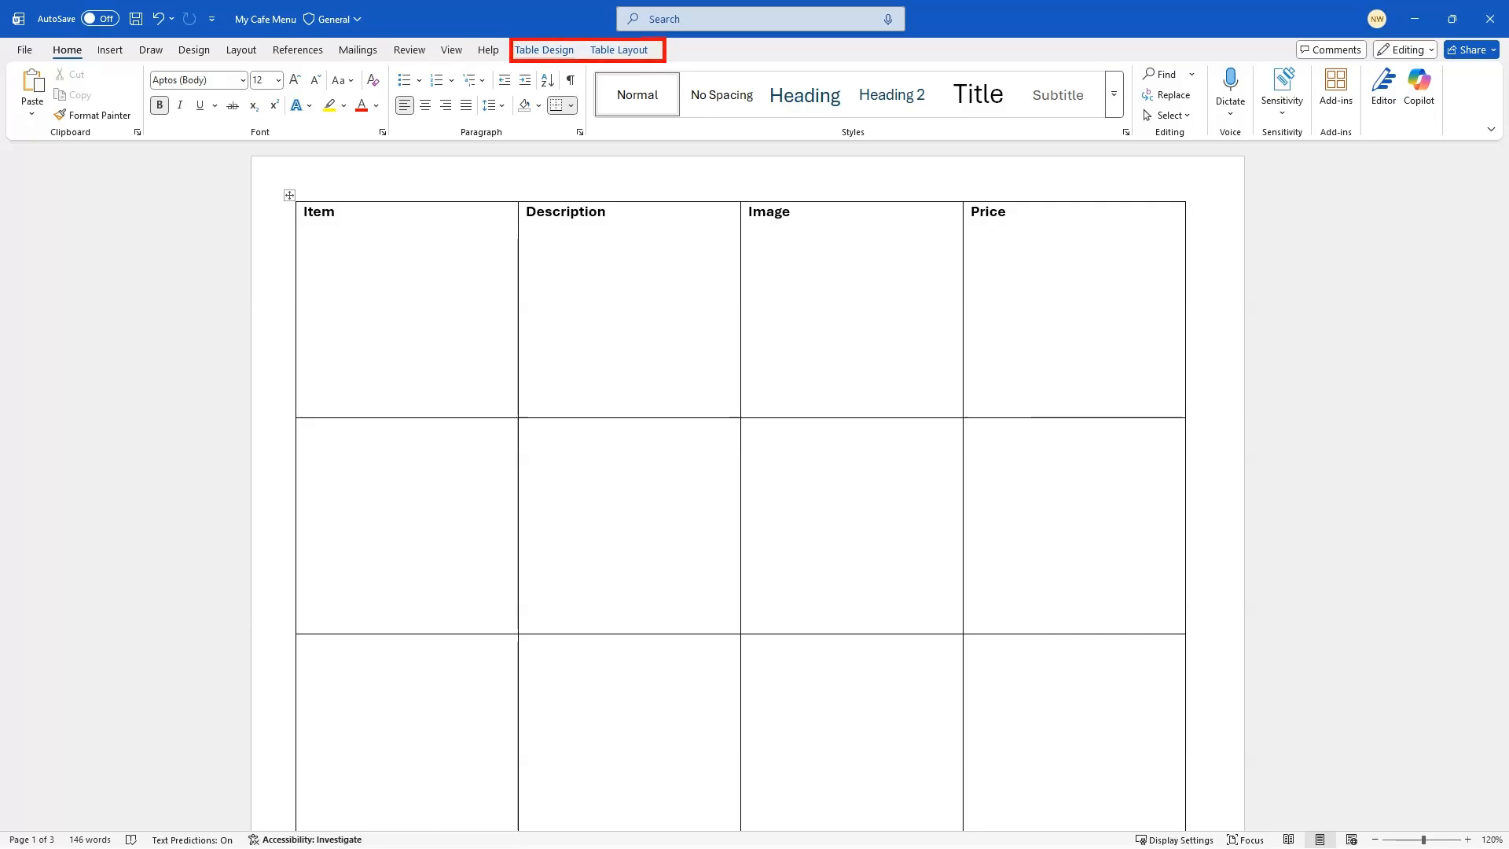
pyautogui.click(558, 52)
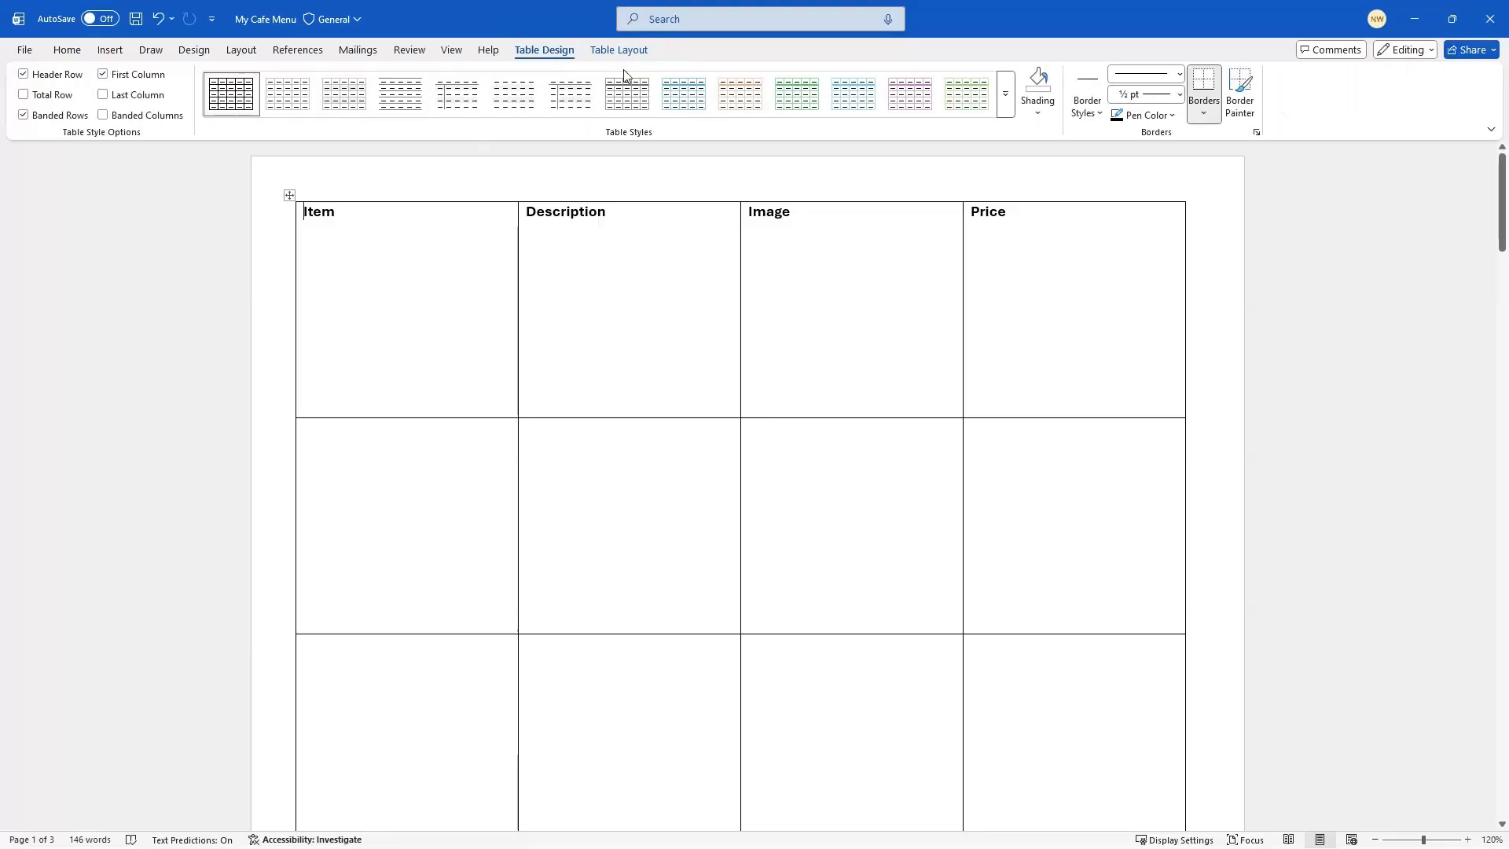
pyautogui.click(1005, 110)
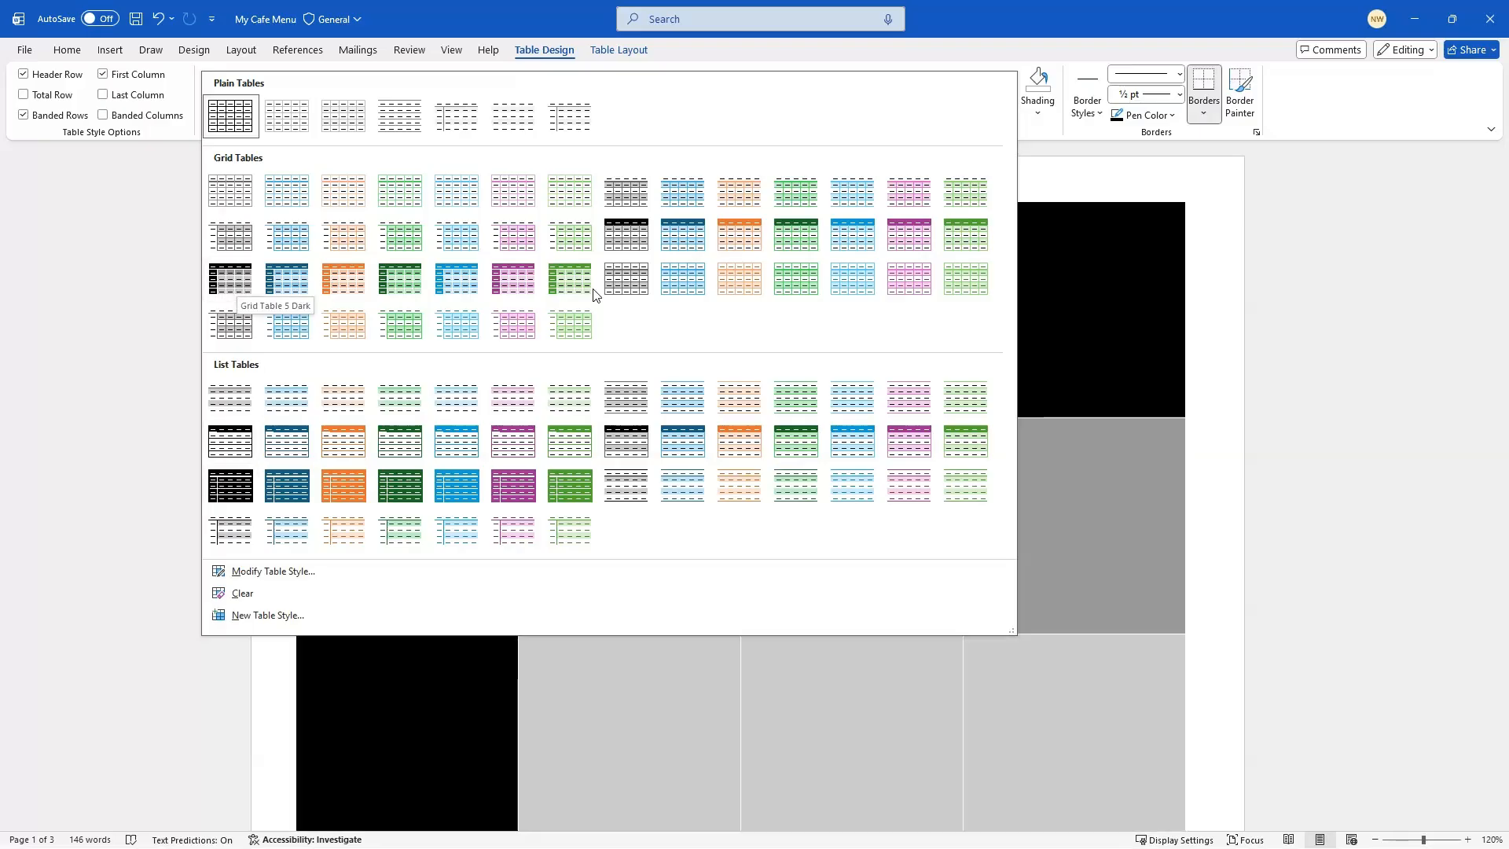
pyautogui.click(1090, 209)
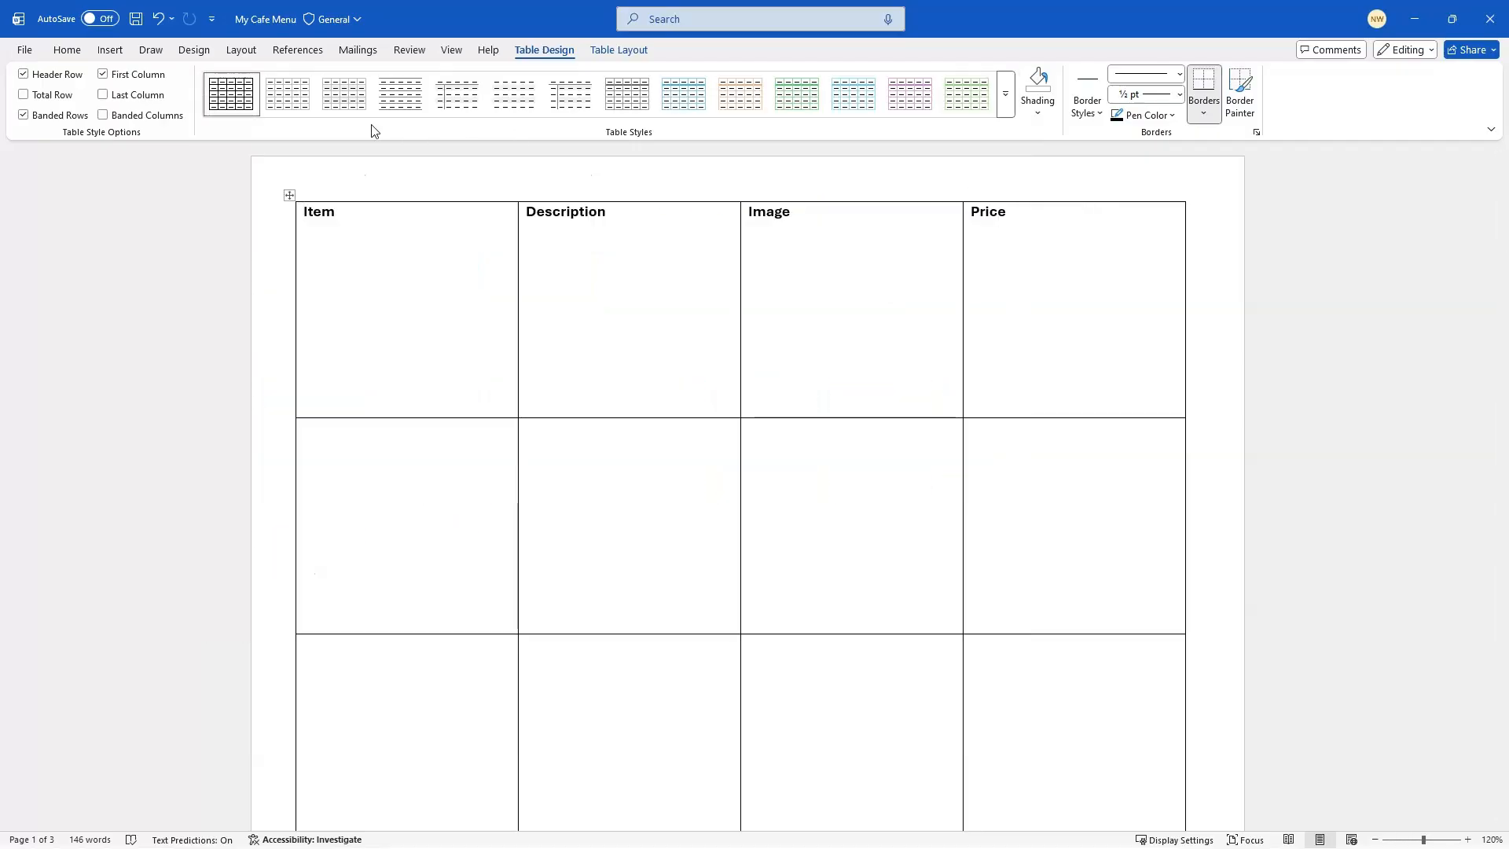
# AutoFit the table to the window so its columns span the full width between the margins
pyautogui.click(637, 52)
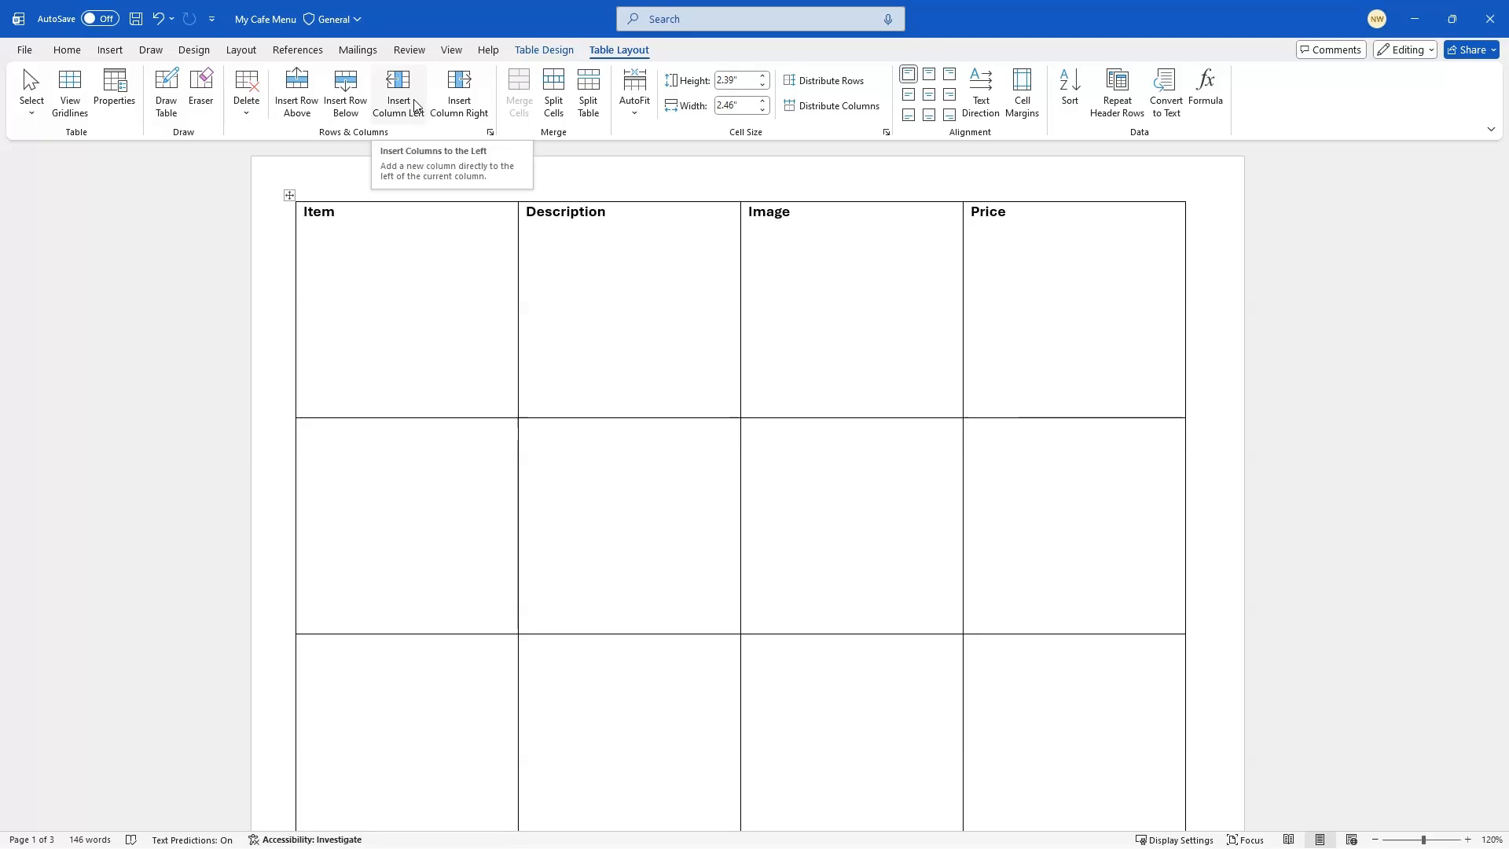
pyautogui.click(254, 117)
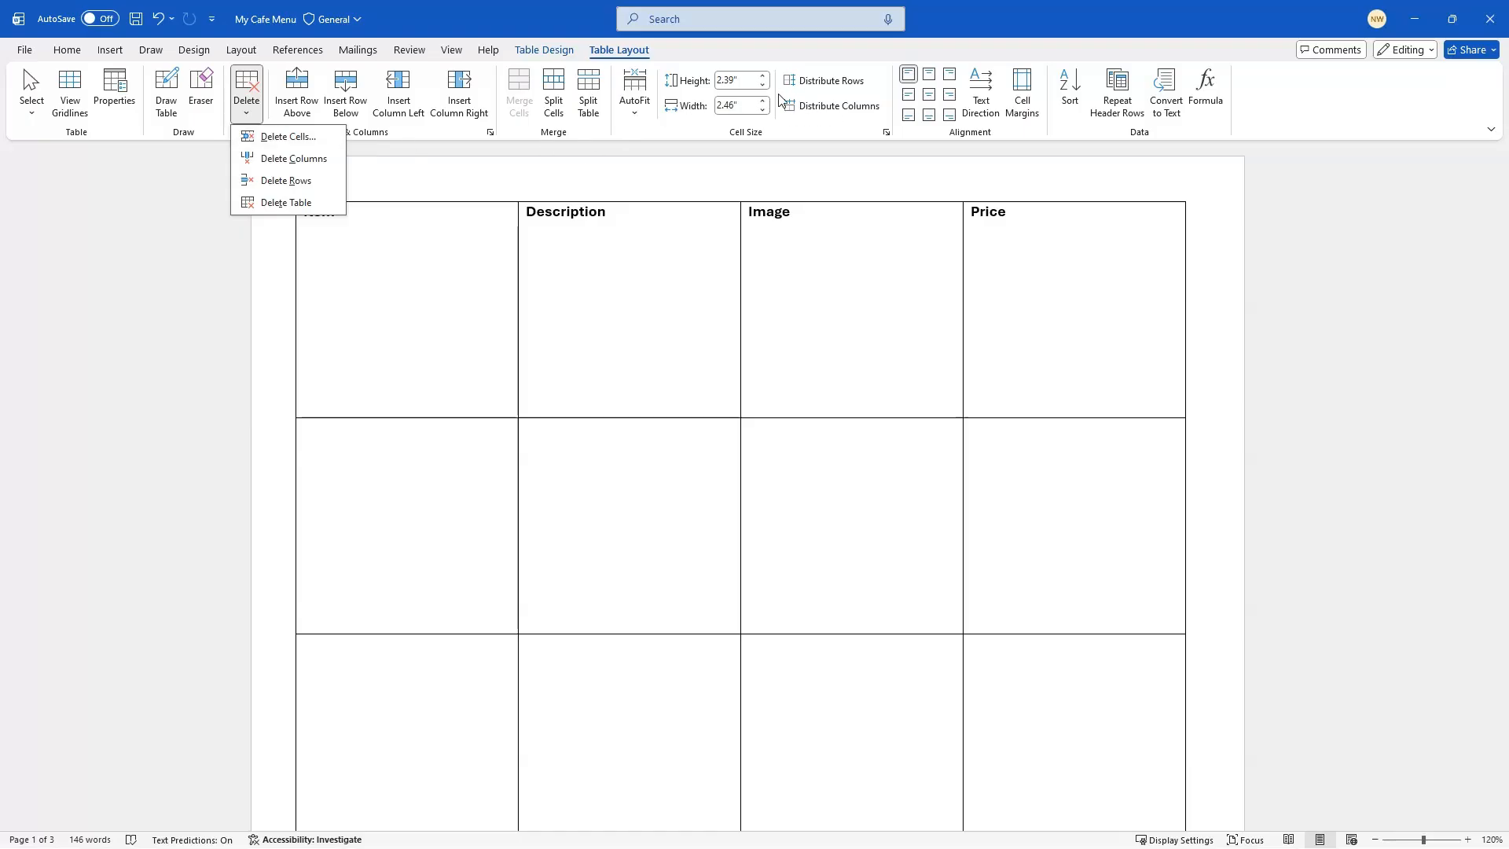
pyautogui.click(633, 115)
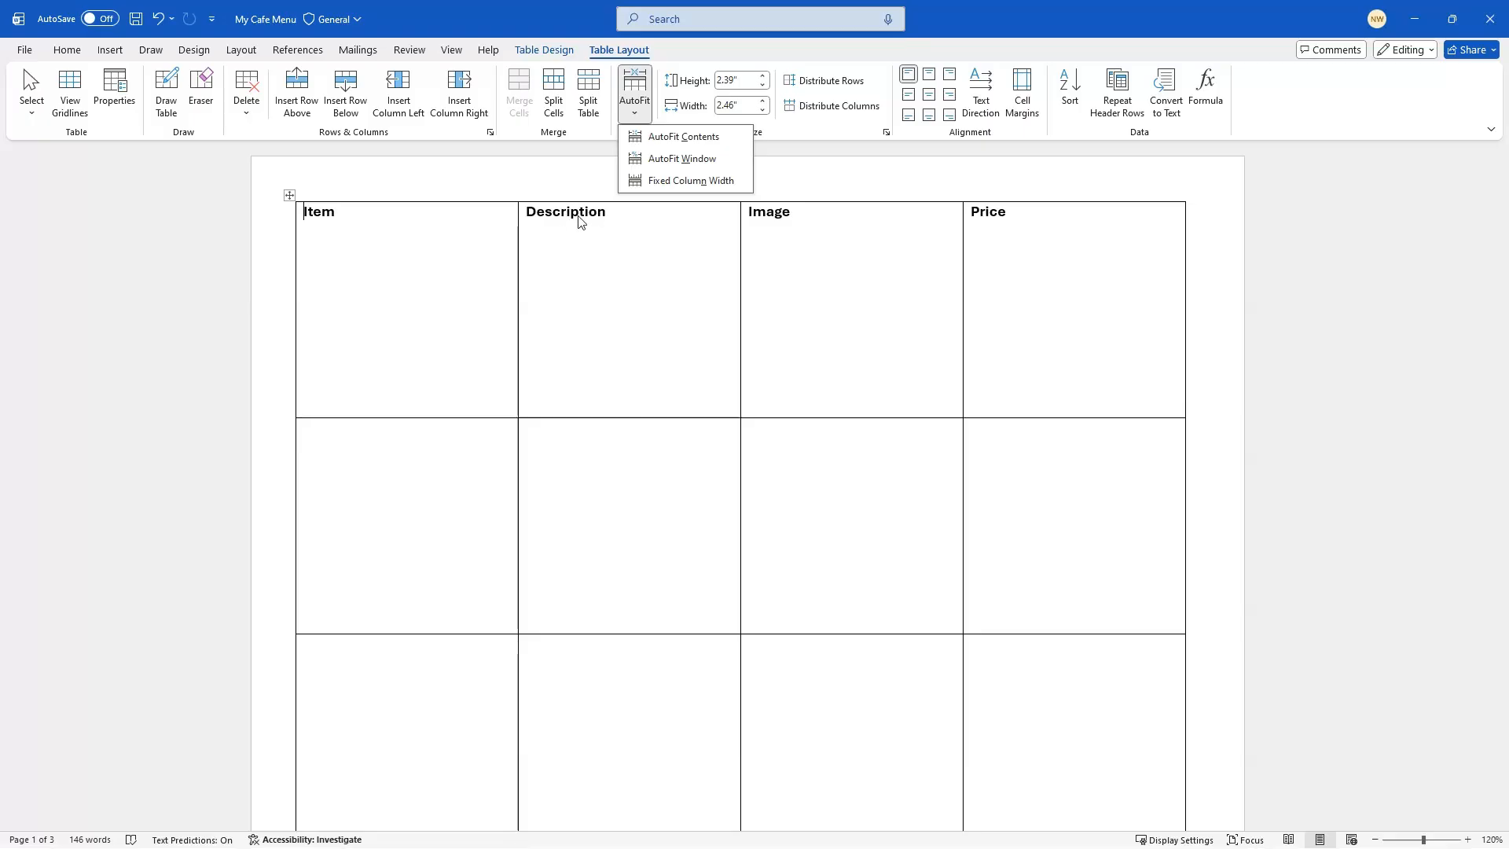
pyautogui.click(683, 160)
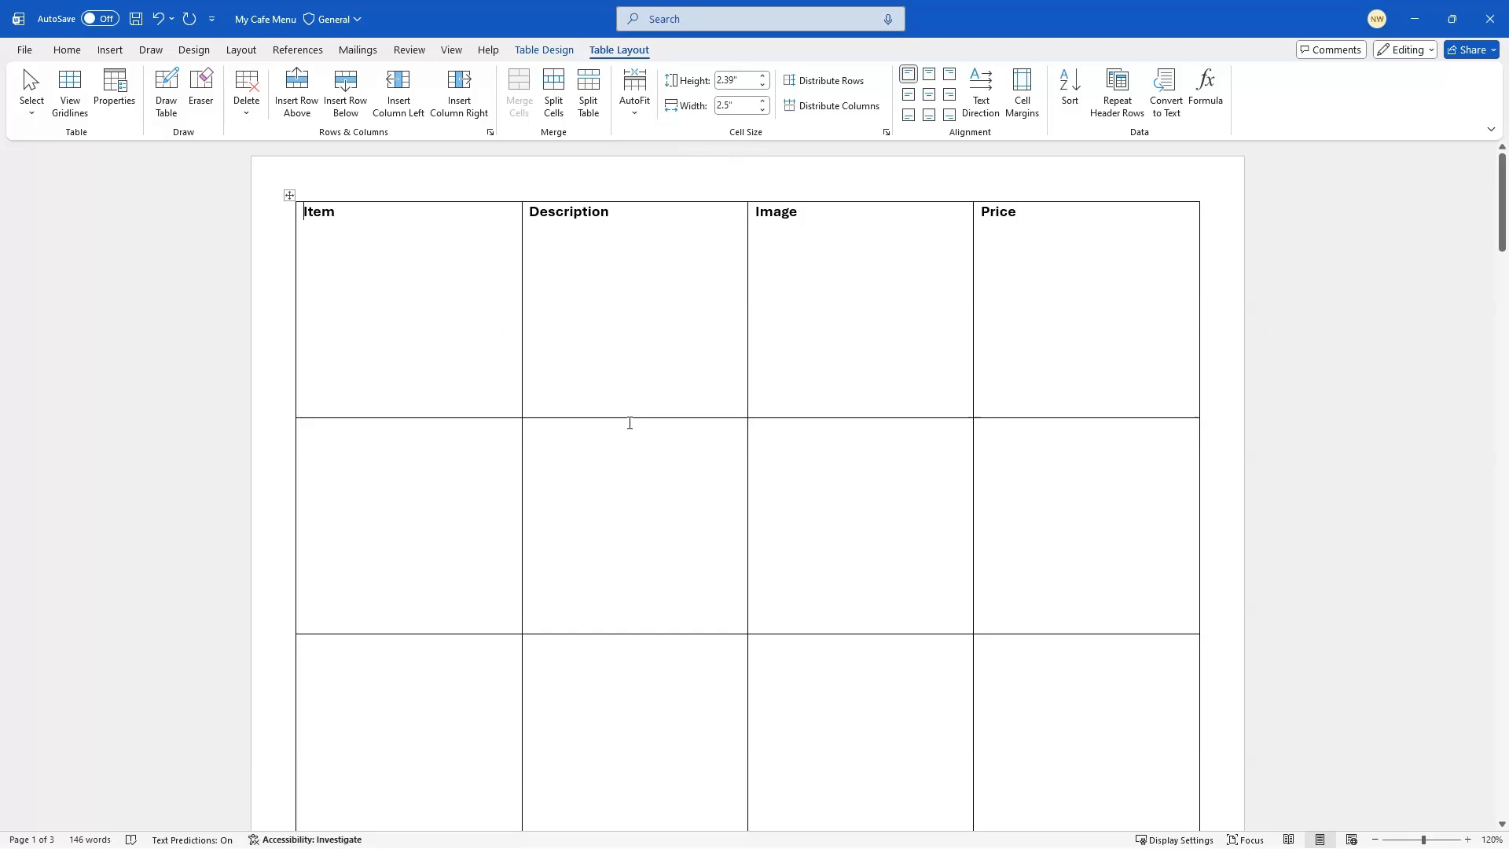
# Shrink the table's header row to about 0.42 inches tall
pyautogui.moveTo(633, 417); pyautogui.dragTo(665, 240)
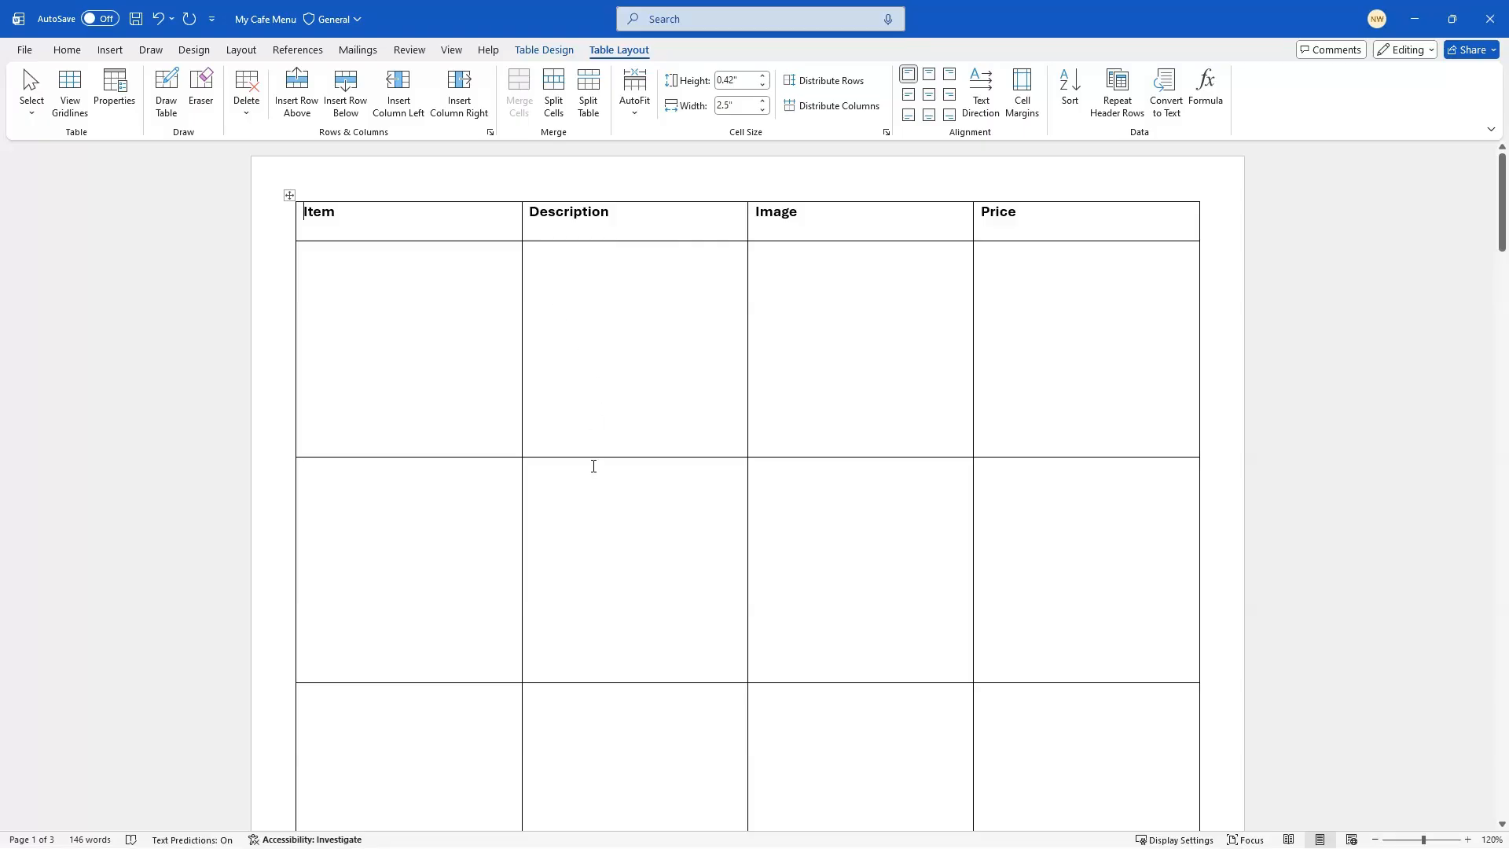
pyautogui.click(419, 307)
# Copy the name Truffle Egg Toast from the menu items list into the first empty cell under Item
pyautogui.scroll(-5, 418, 307)
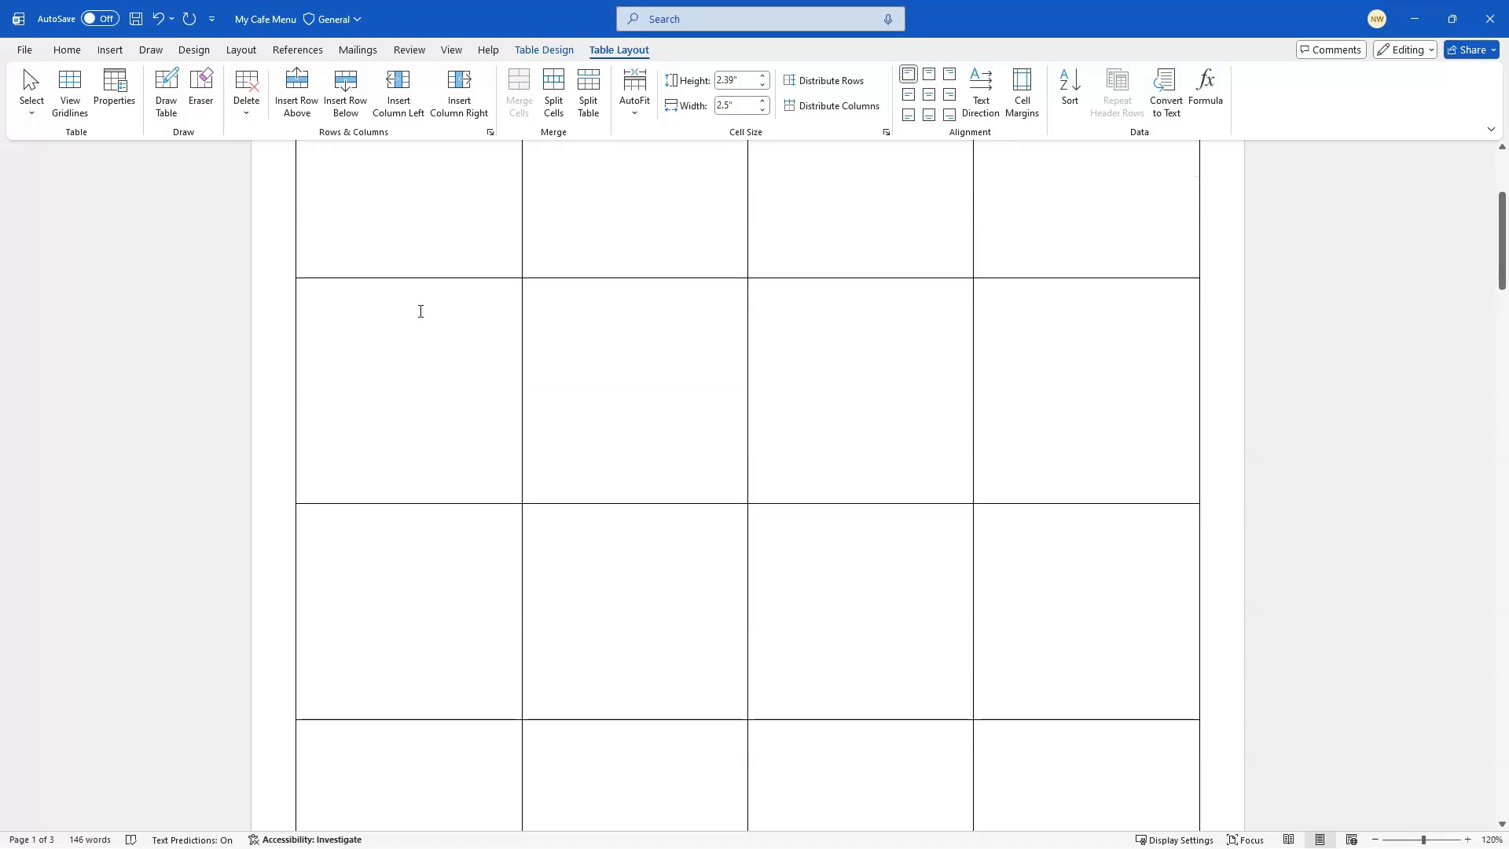
pyautogui.scroll(-4, 437, 305)
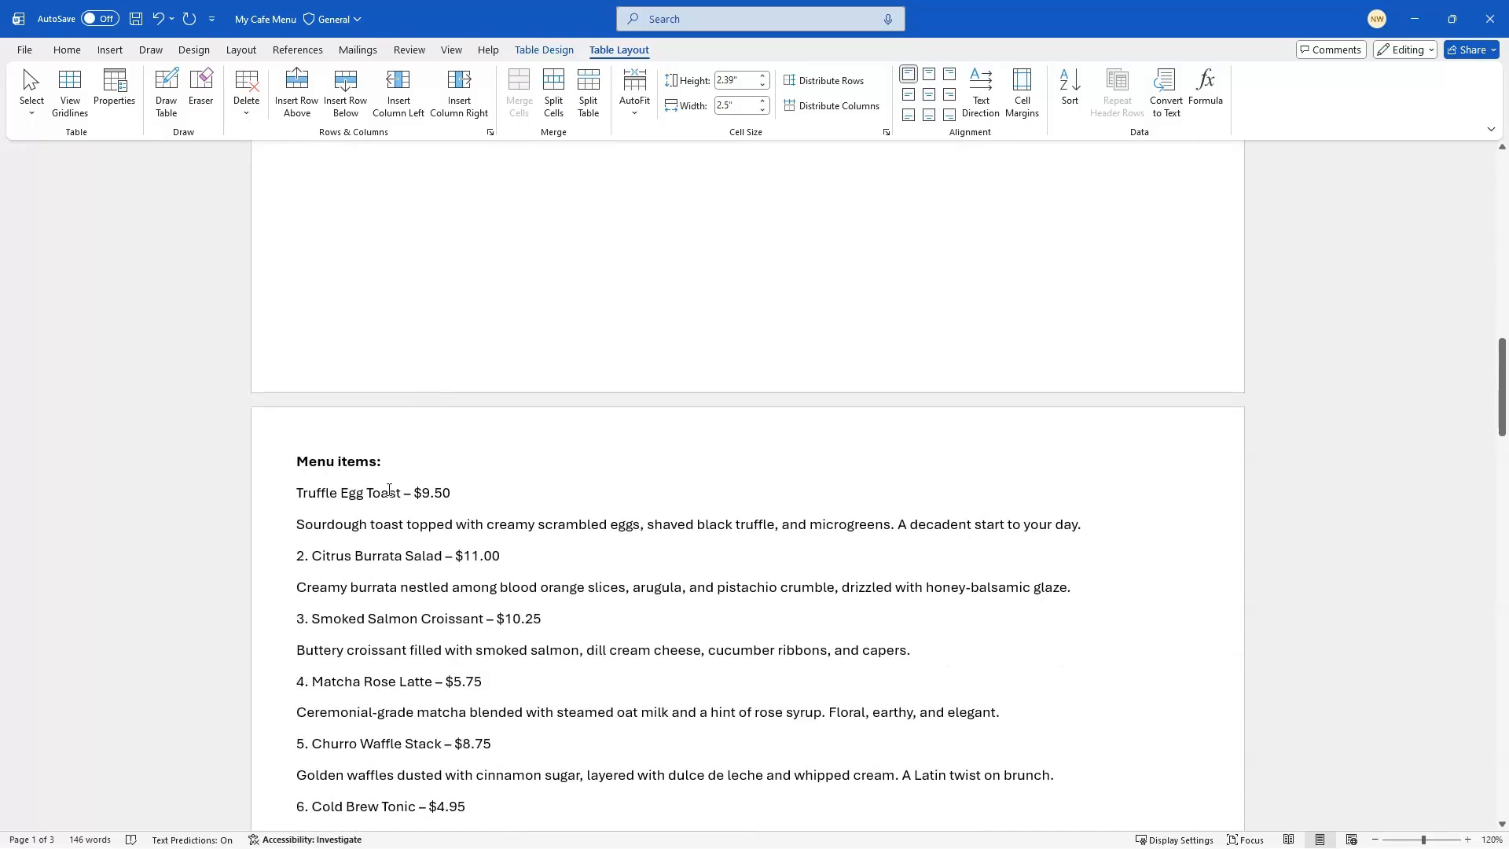
pyautogui.moveTo(403, 493); pyautogui.dragTo(304, 489)
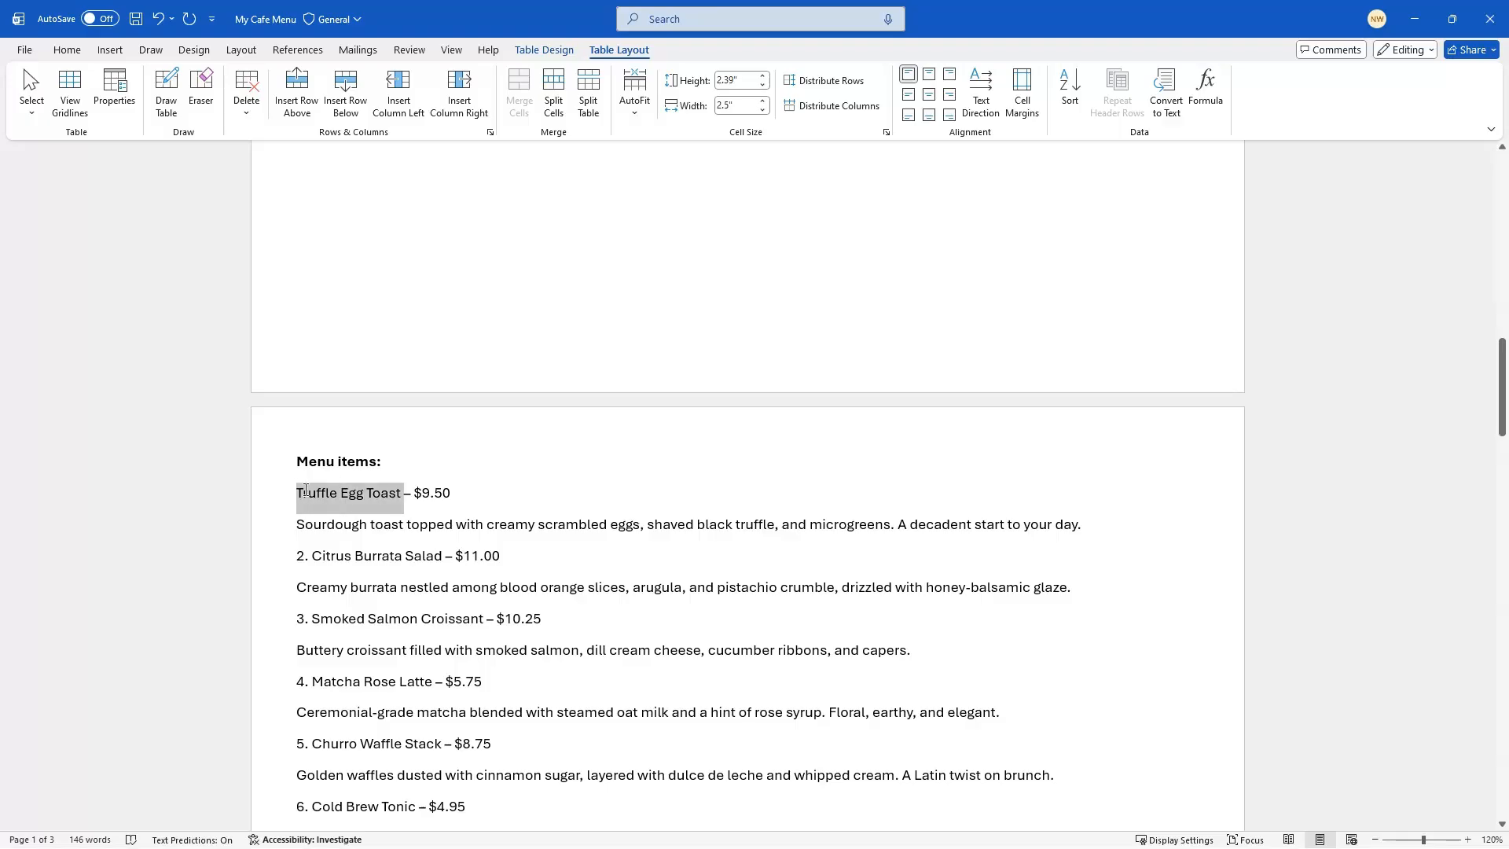
pyautogui.rightClick(323, 496)
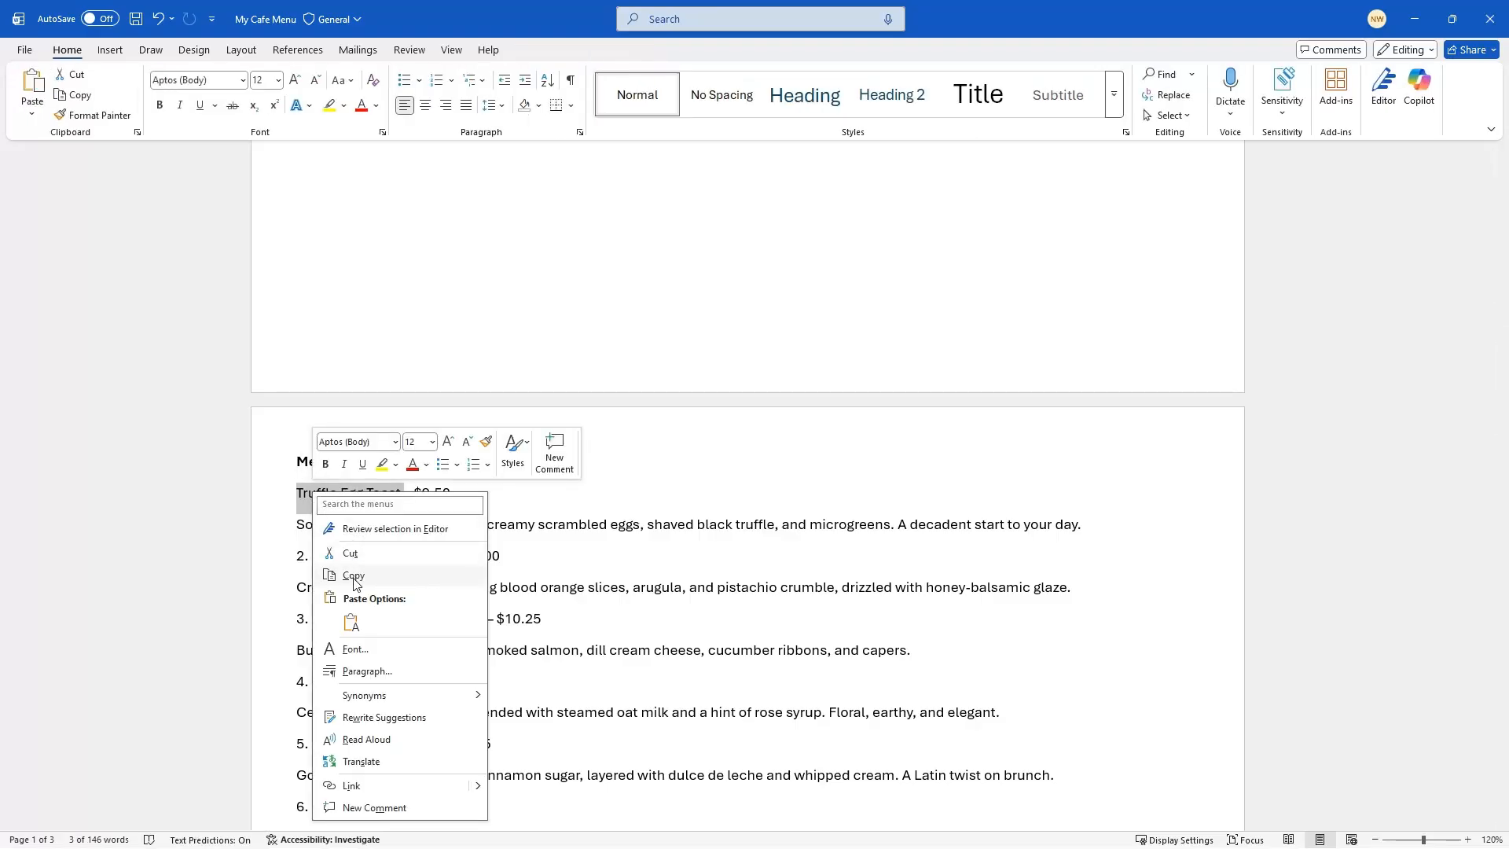
pyautogui.click(354, 576)
pyautogui.scroll(6, 404, 455)
pyautogui.scroll(5, 403, 456)
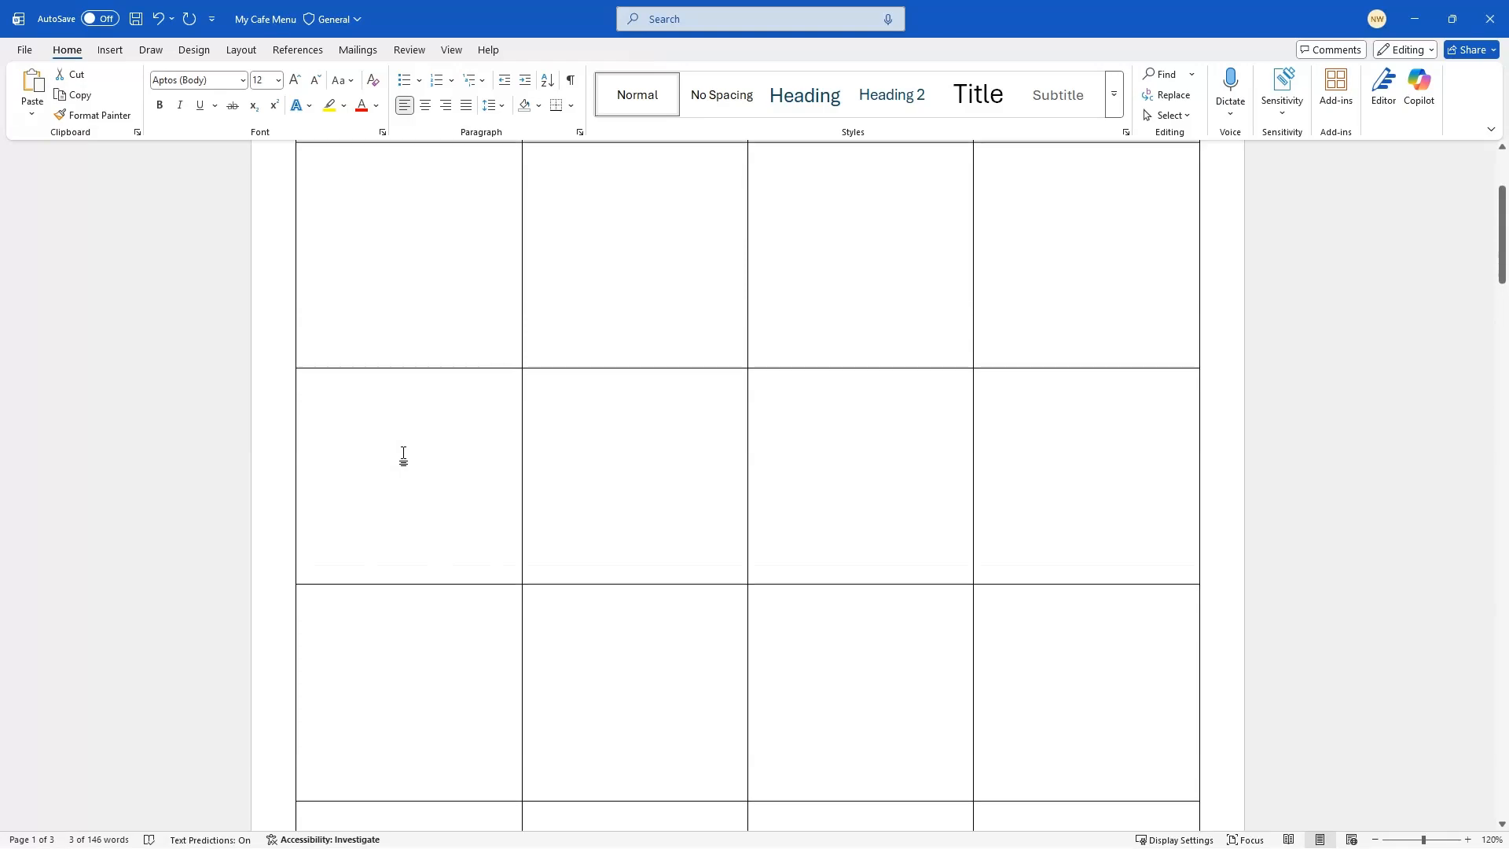
pyautogui.click(369, 303)
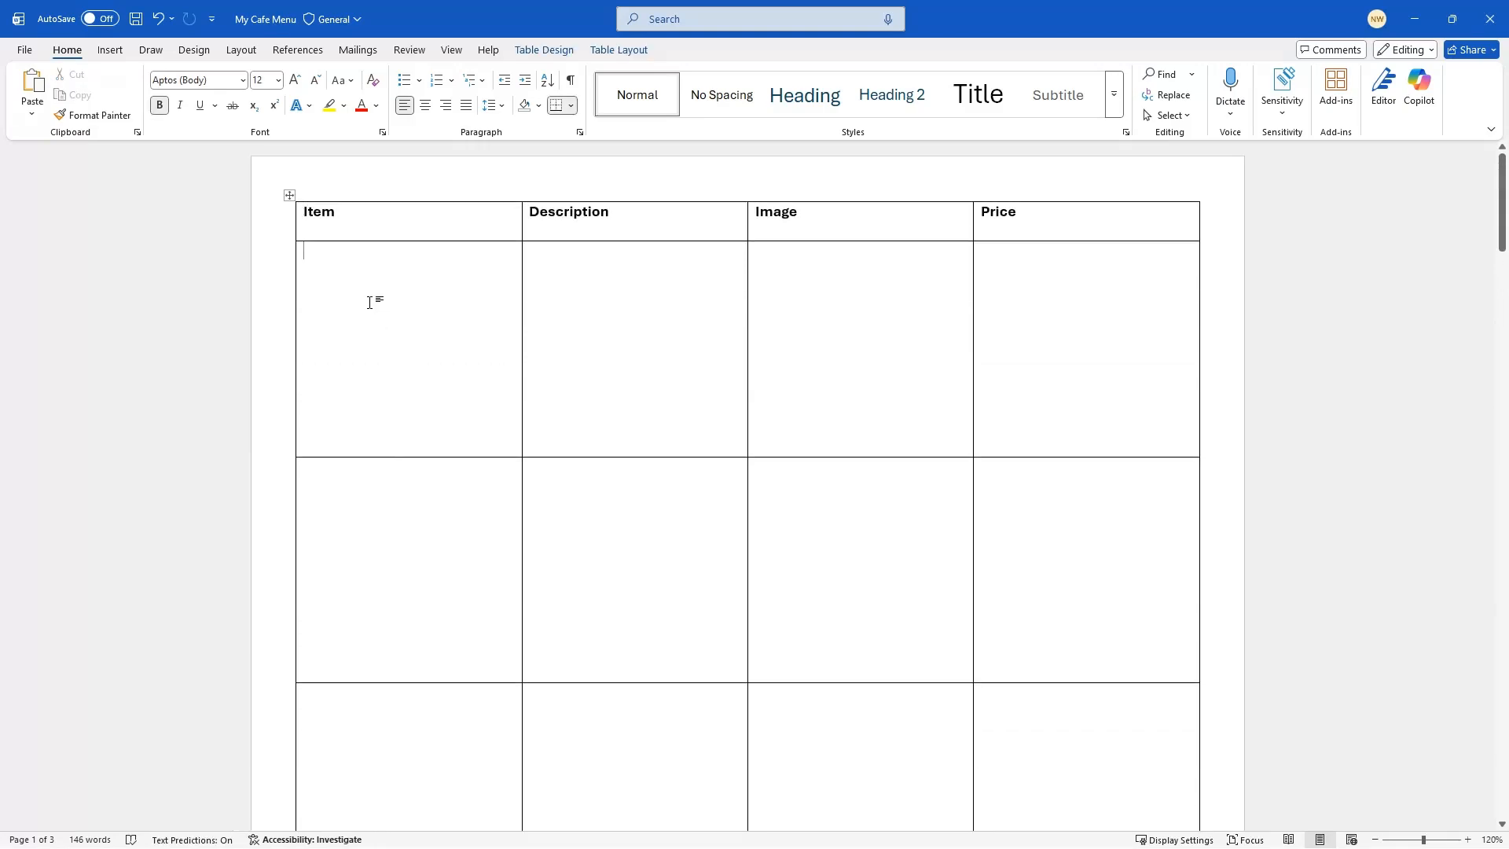
pyautogui.hotkey('ctrl', 'v')
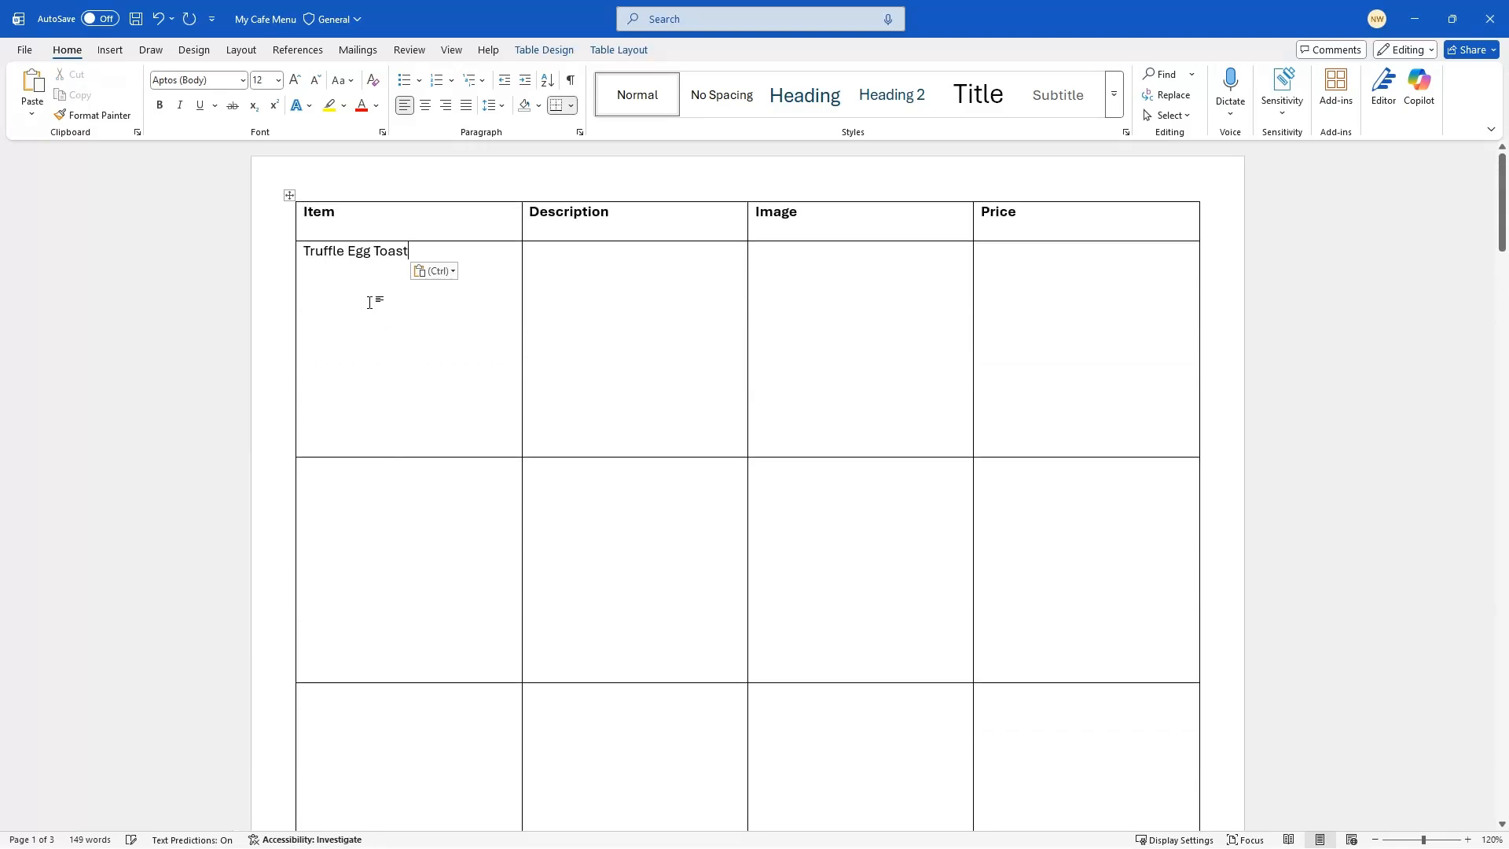
# Copy the sourdough toast description from the menu items list into the Description cell of the Truffle Egg Toast row
pyautogui.scroll(-6, 464, 363)
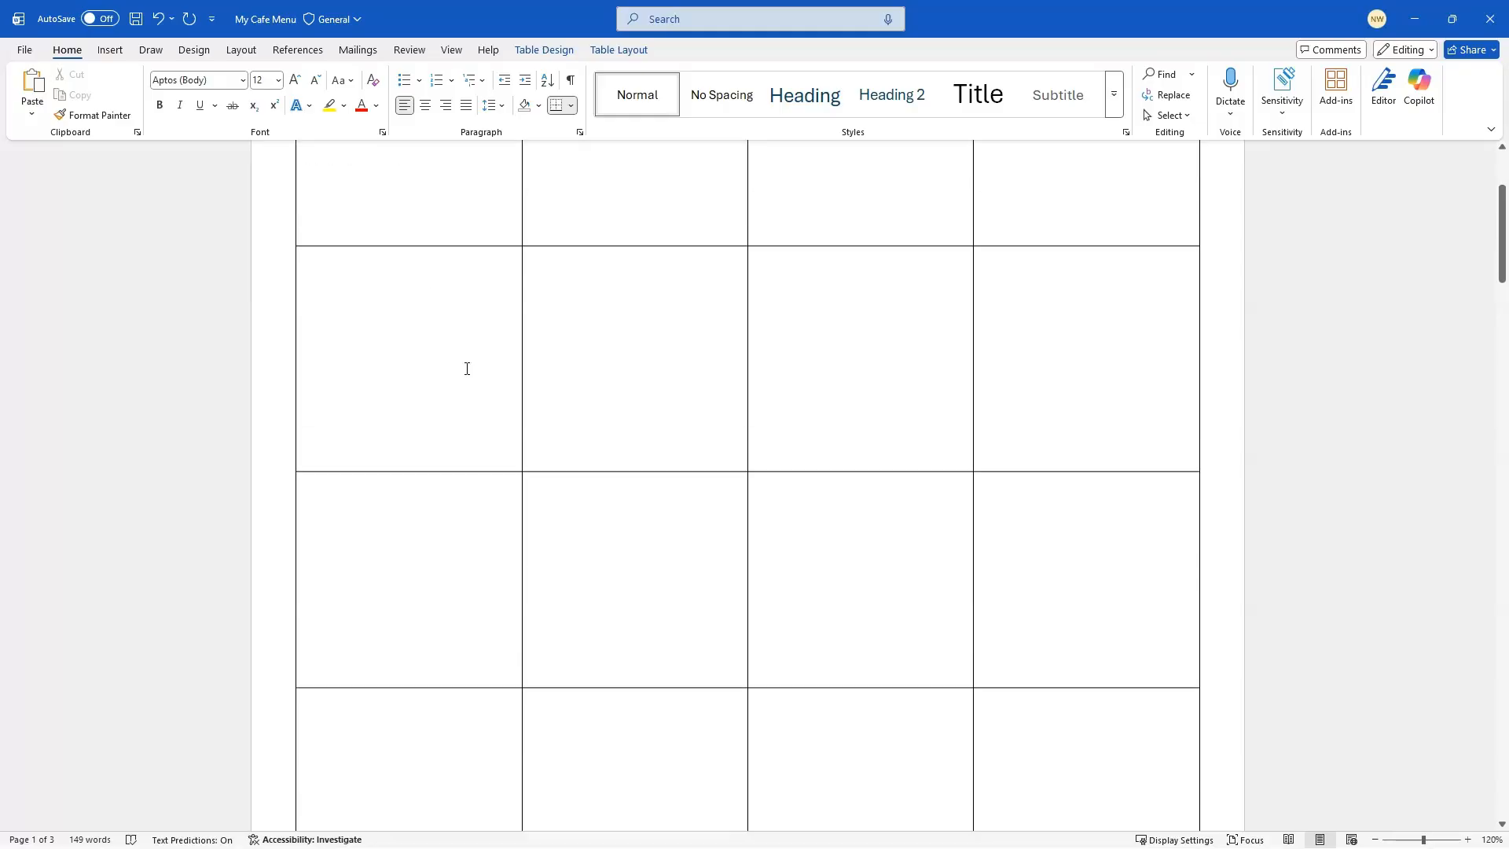
pyautogui.scroll(-7, 469, 370)
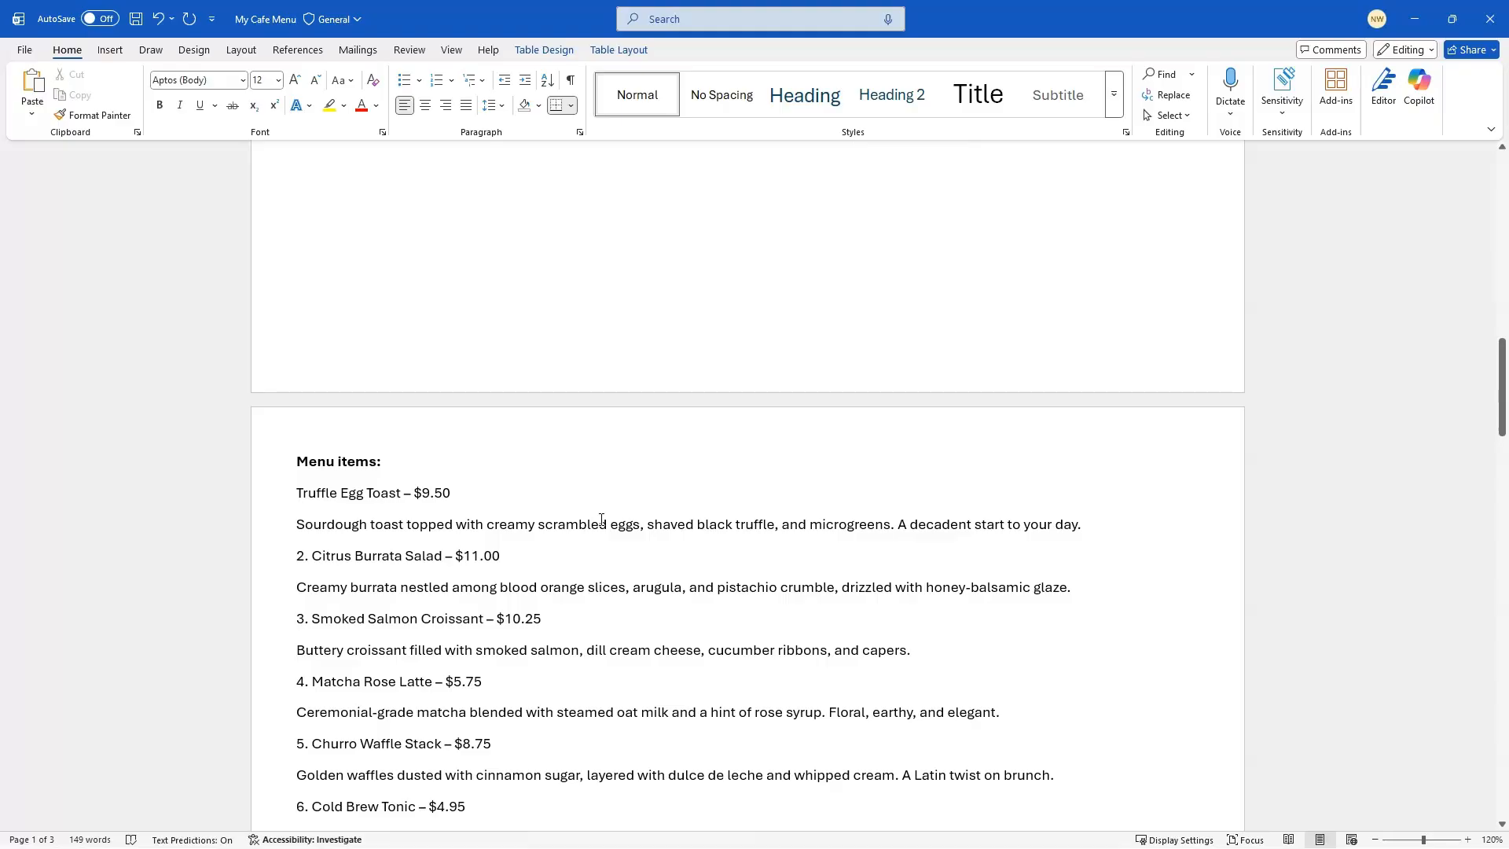
pyautogui.tripleClick(602, 520)
pyautogui.rightClick(601, 520)
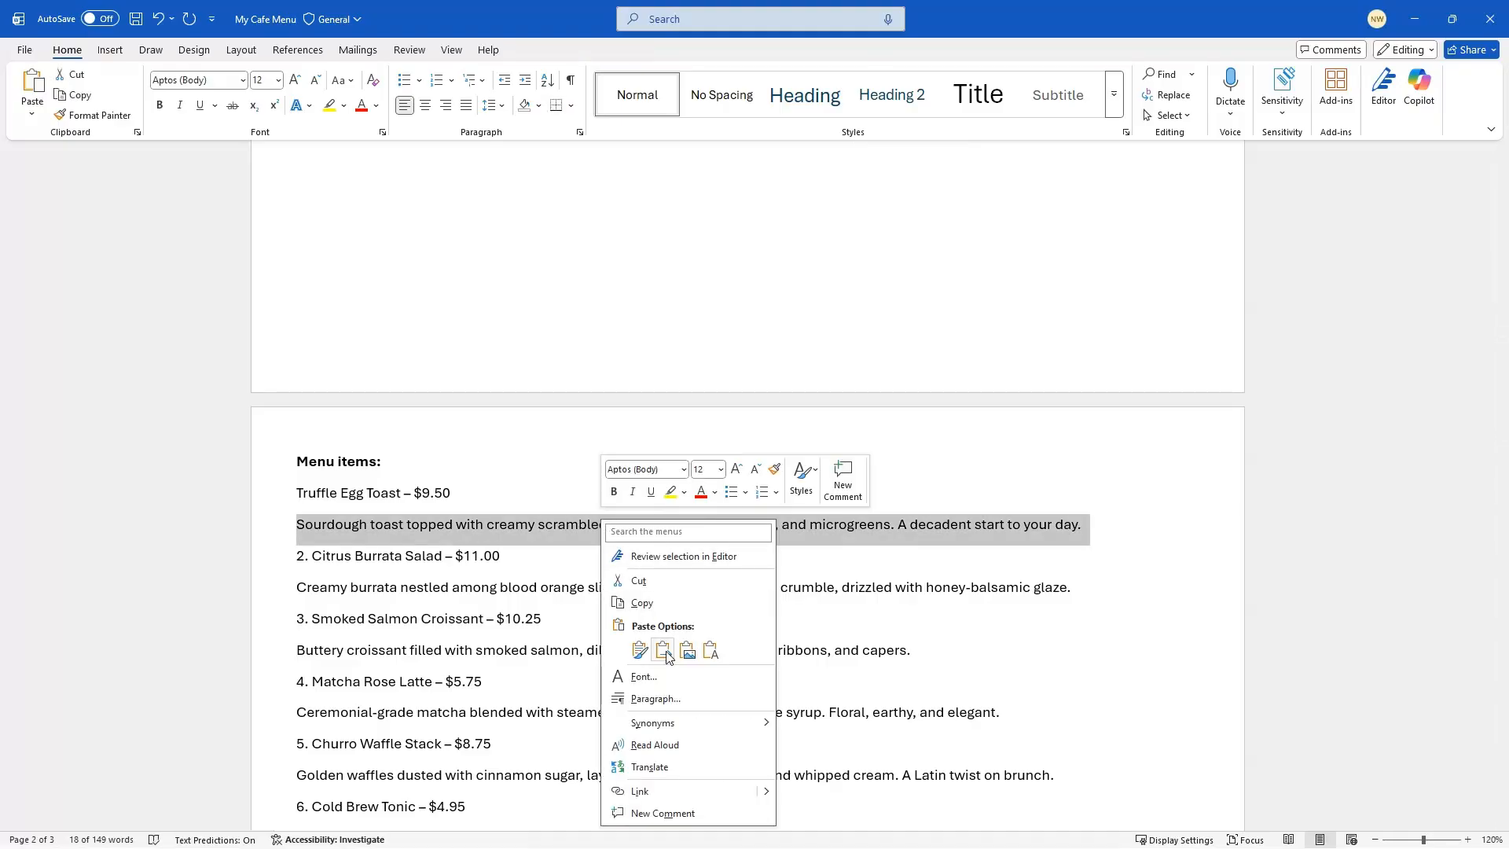
pyautogui.click(642, 603)
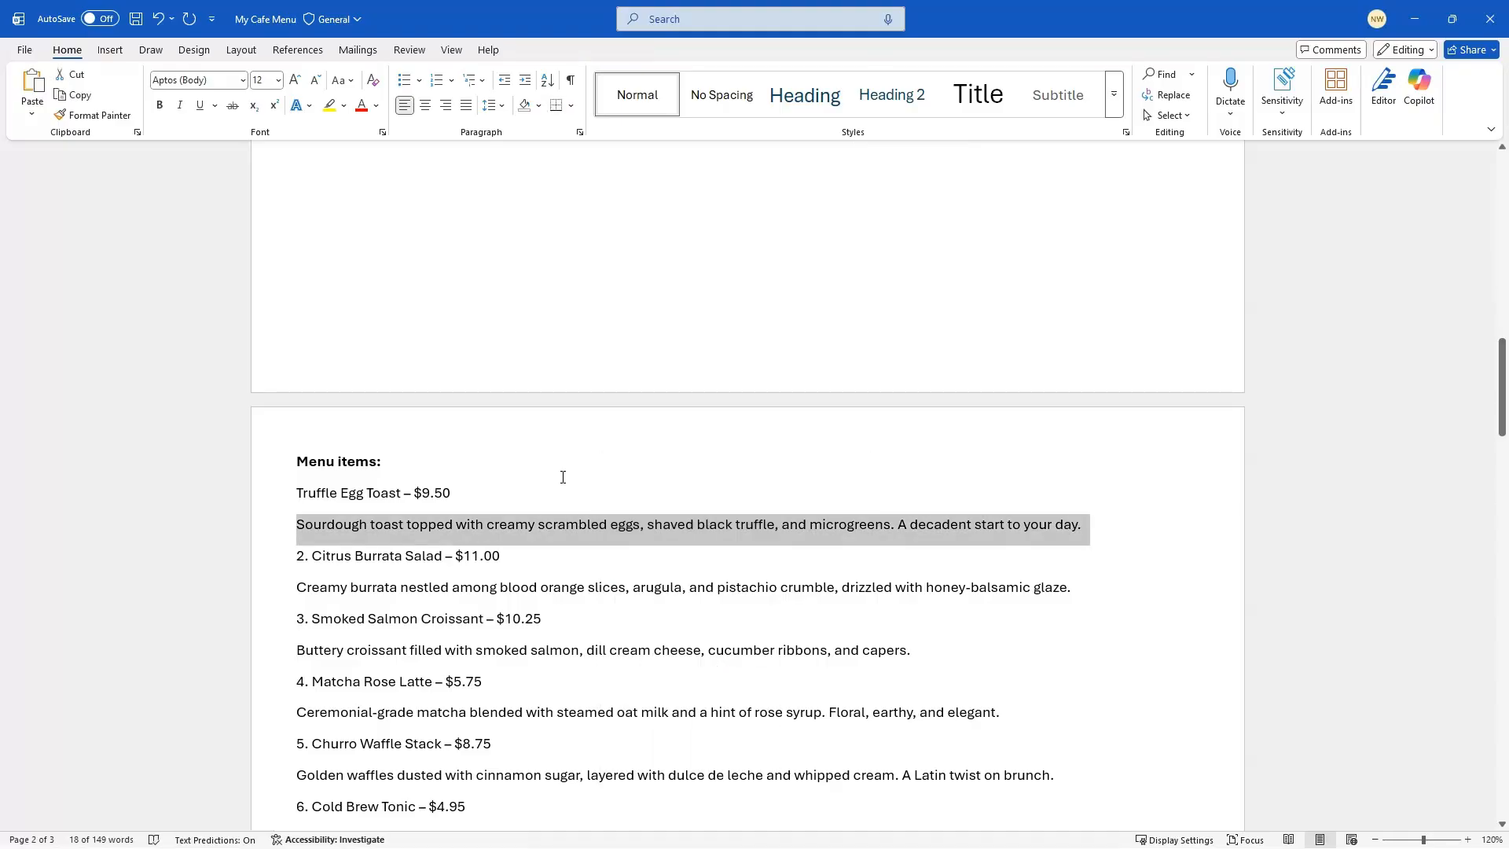
pyautogui.scroll(9, 563, 474)
pyautogui.scroll(4, 562, 475)
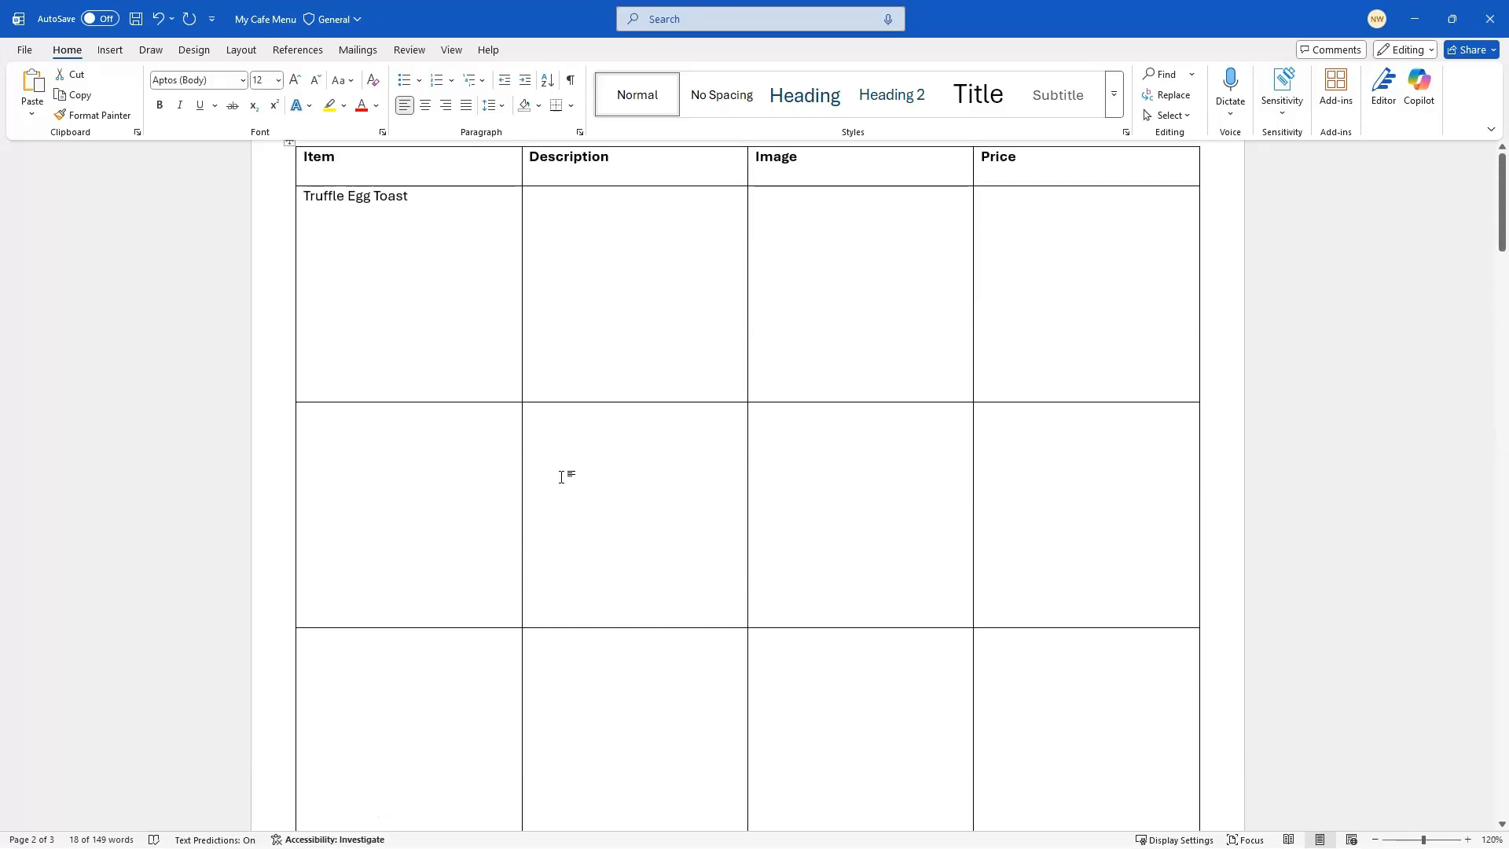
pyautogui.click(577, 384)
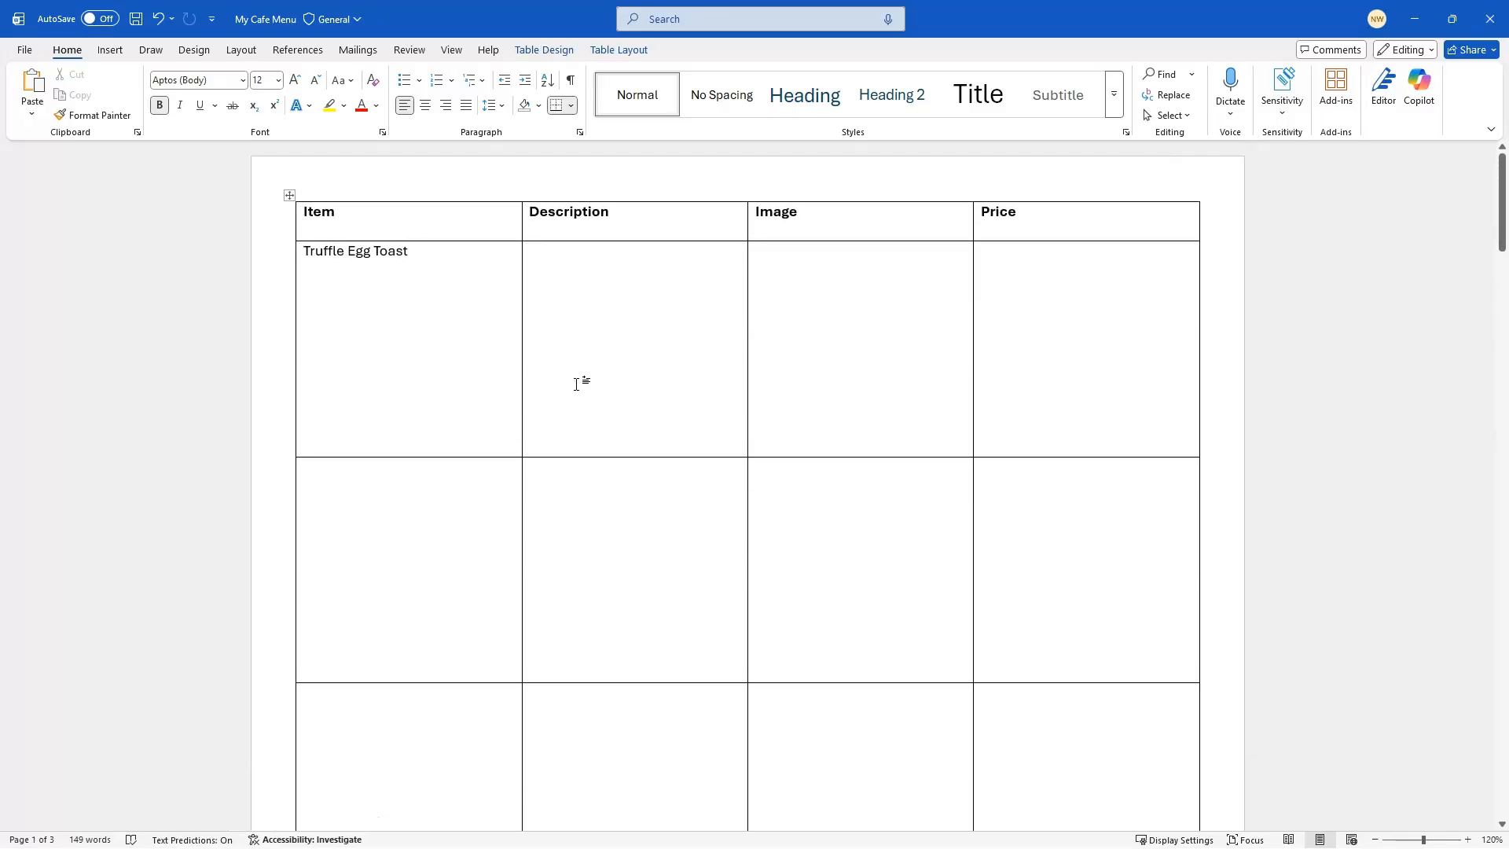
pyautogui.hotkey('ctrl', 'v')
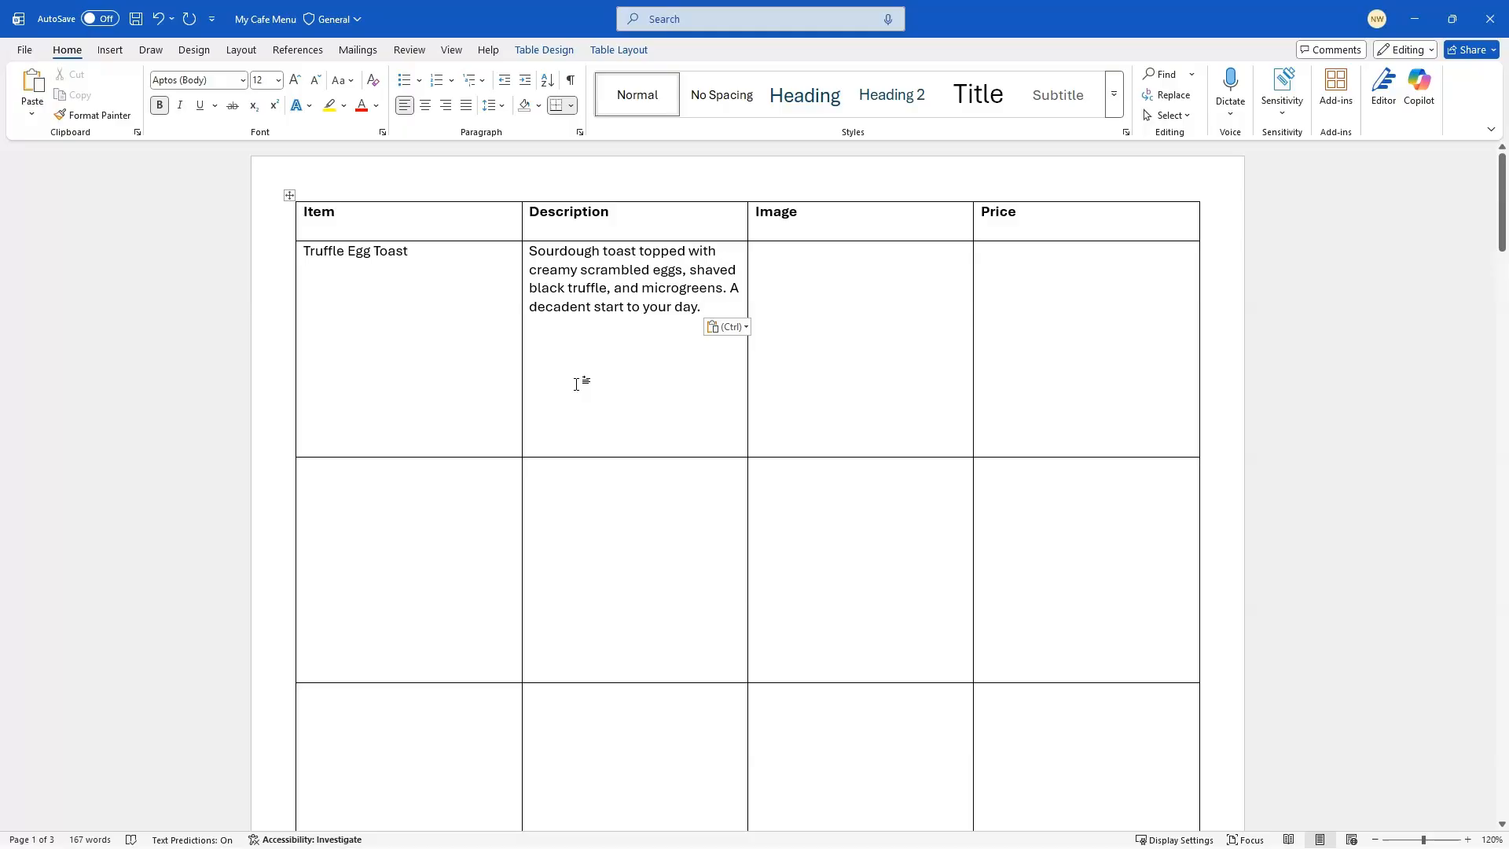
# Enter $9.50 as the price in the Truffle Egg Toast row
pyautogui.click(1079, 320)
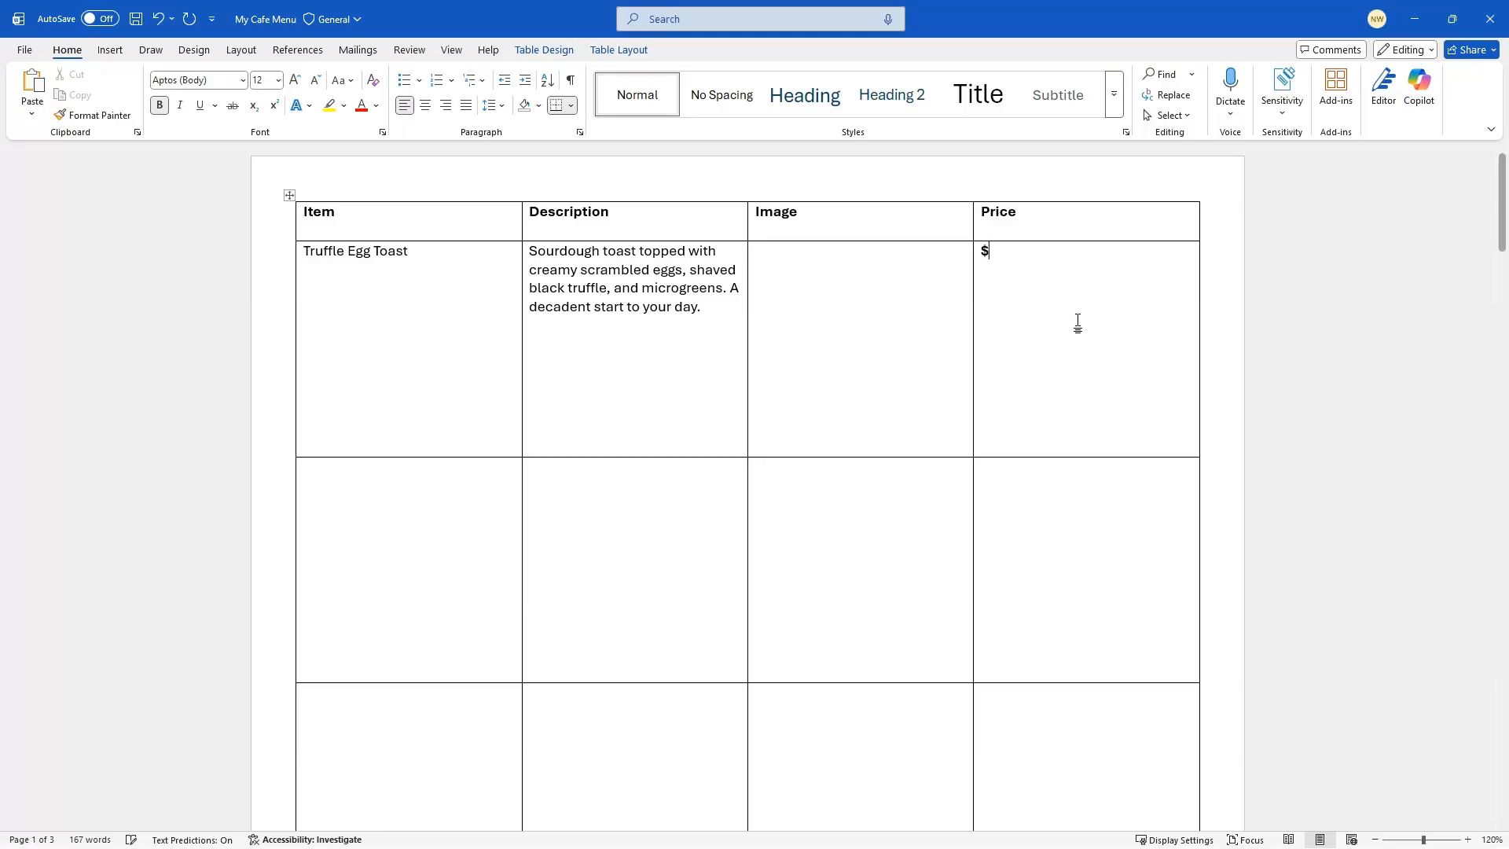
pyautogui.write('$9.50')
# Look through the supplied food images on the document's last page and return to the menu table
pyautogui.scroll(-3, 818, 311)
pyautogui.scroll(2, 817, 311)
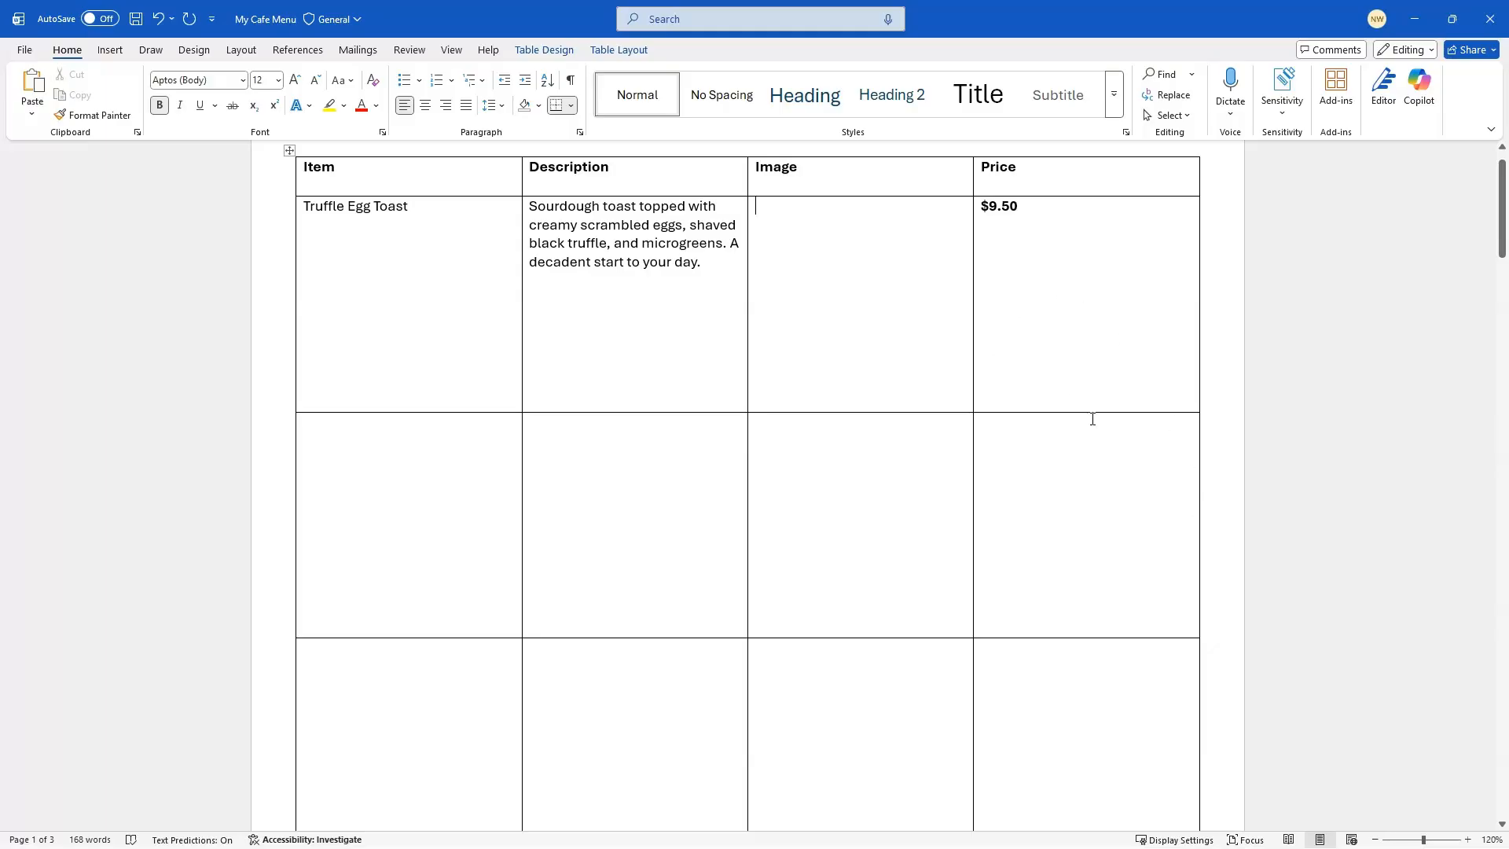
pyautogui.scroll(-10, 922, 353)
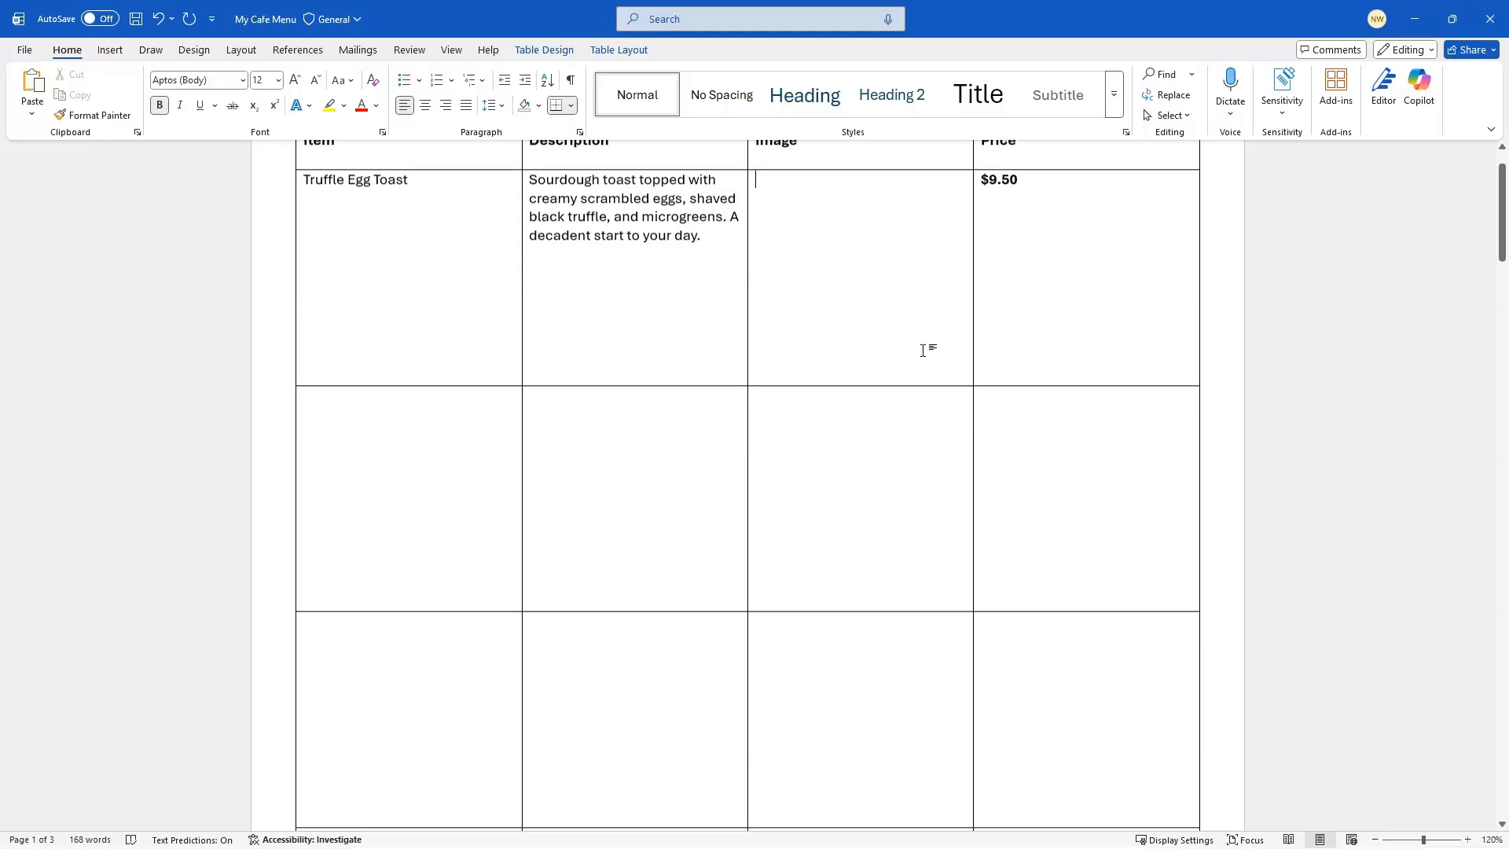
pyautogui.scroll(-10, 924, 350)
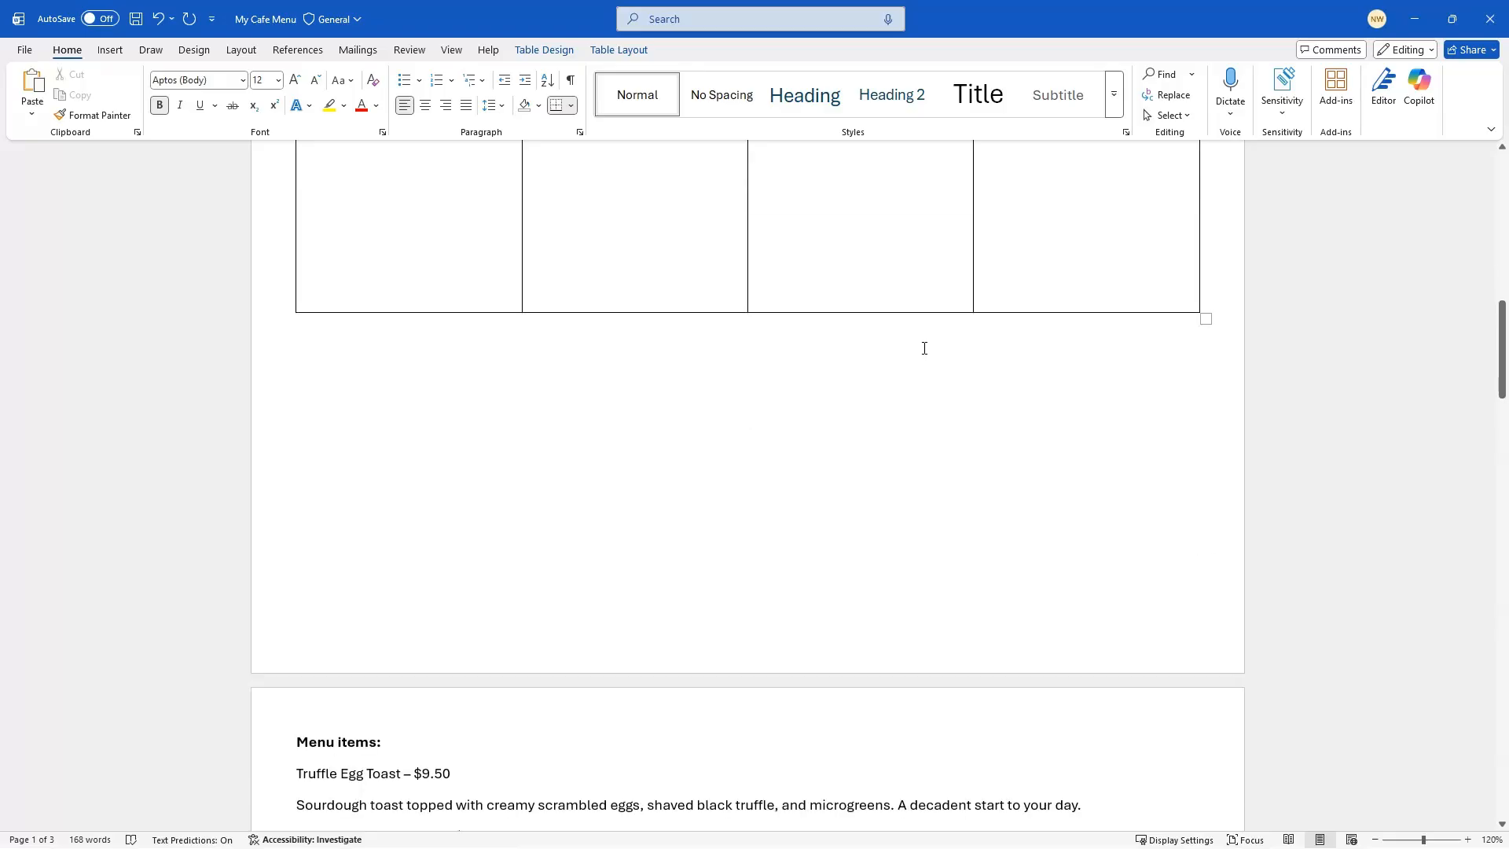
pyautogui.scroll(-10, 924, 348)
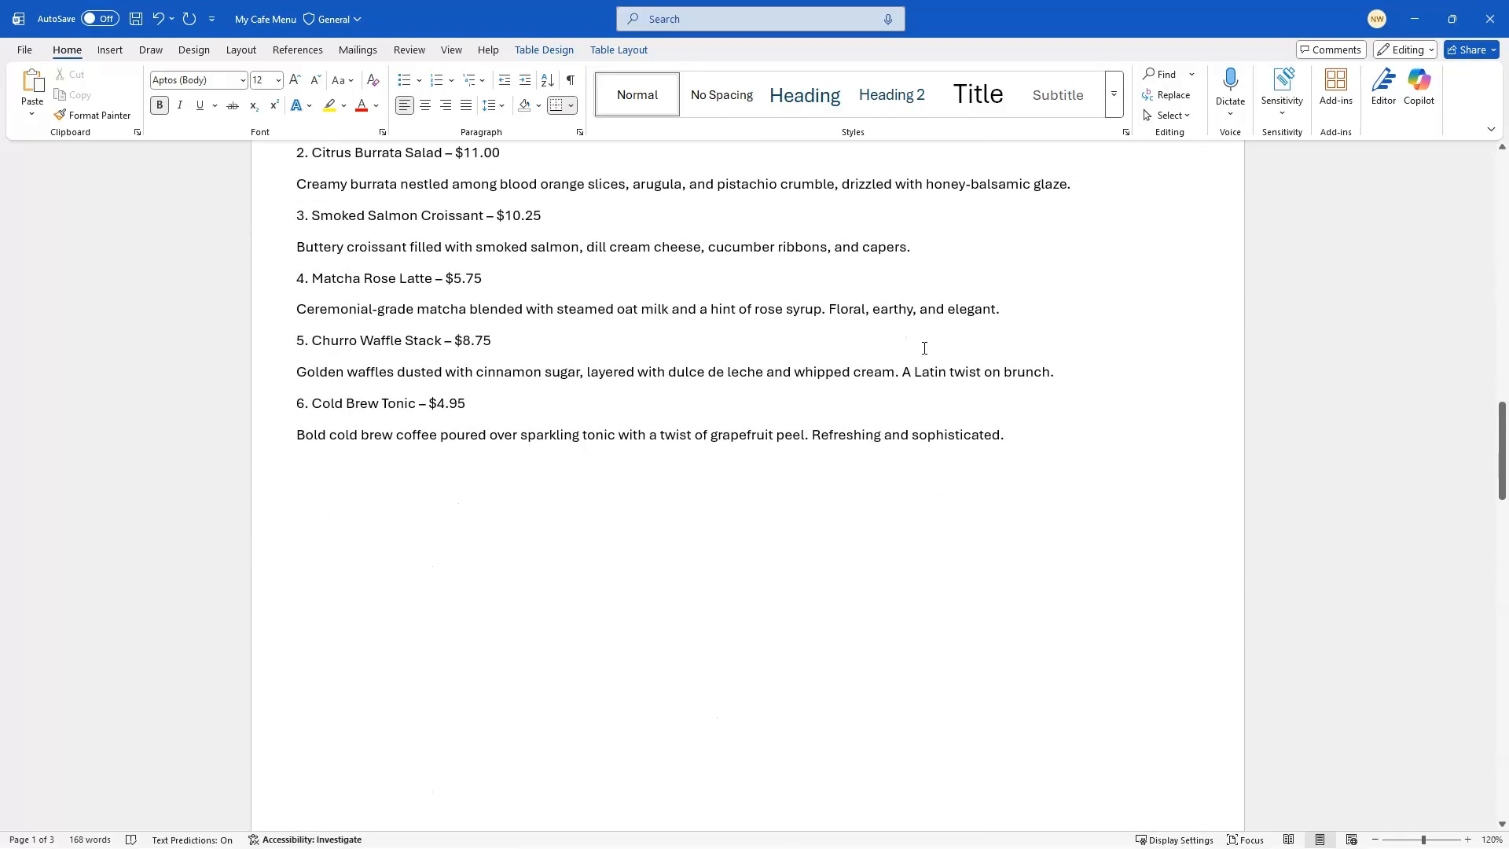
pyautogui.scroll(-5, 924, 345)
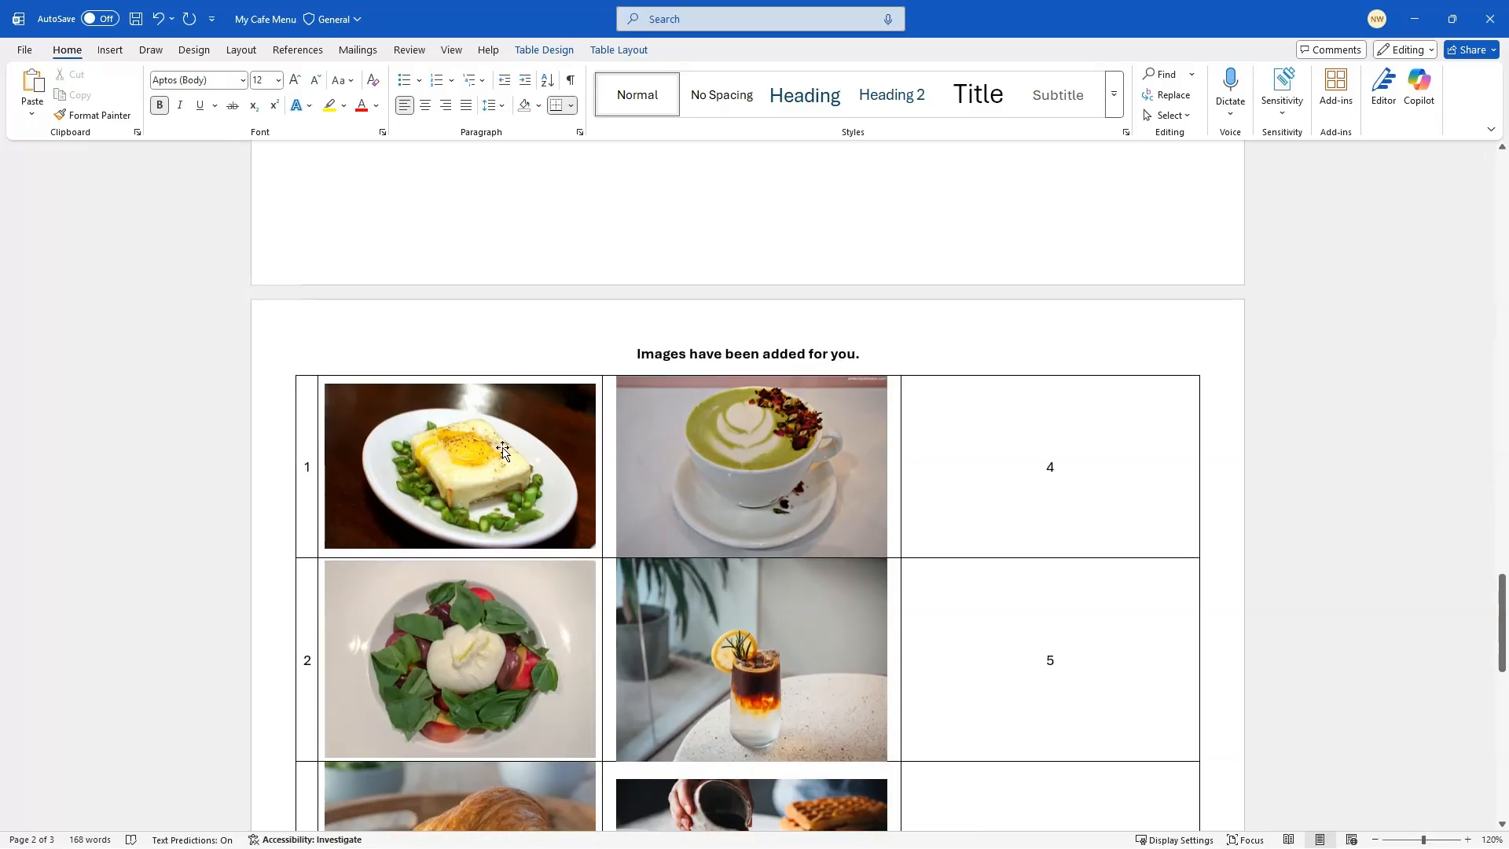
pyautogui.scroll(3, 495, 451)
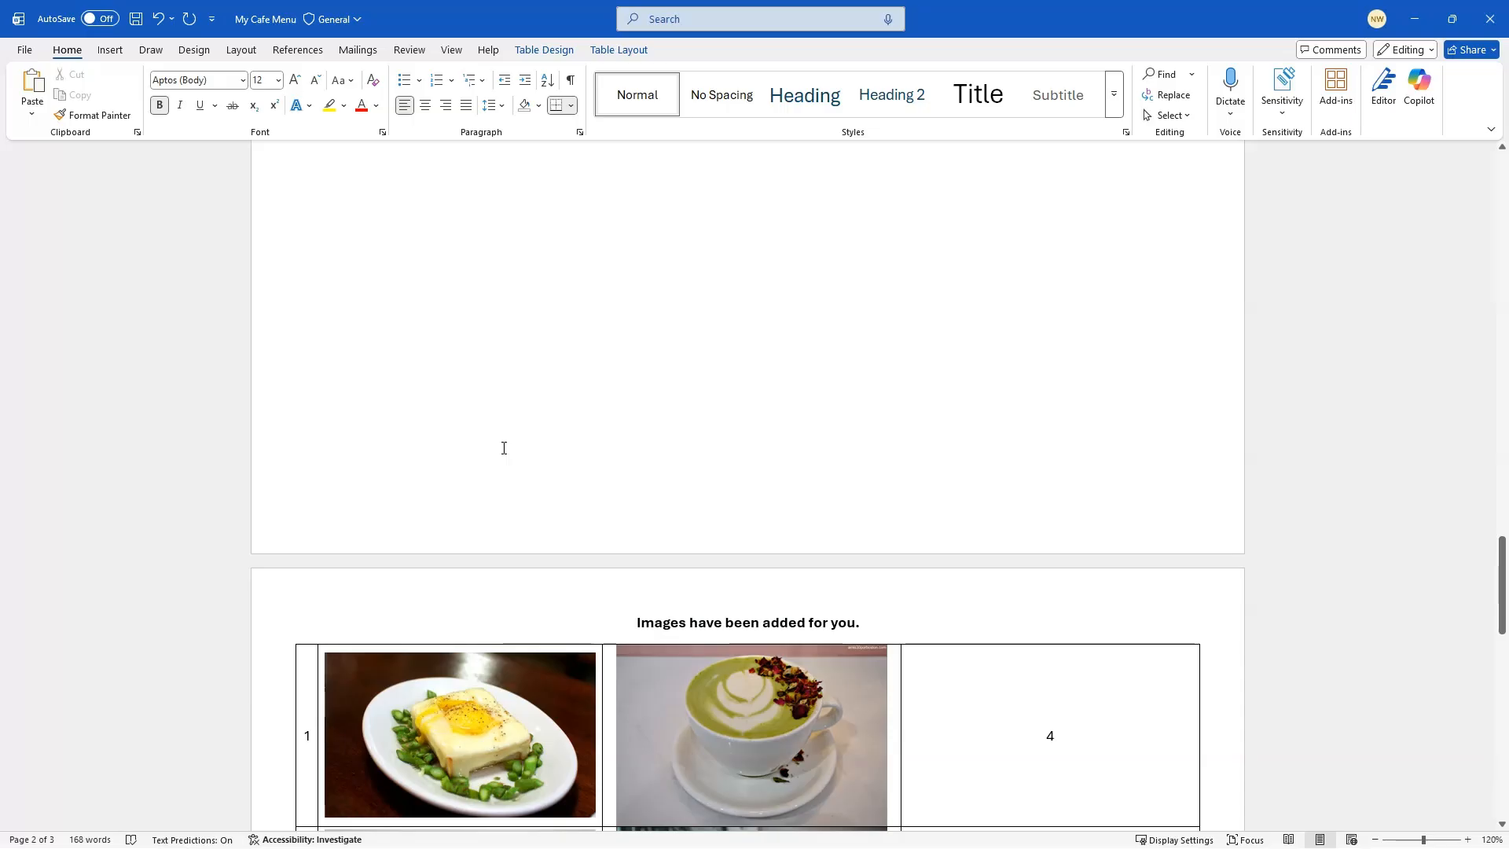
pyautogui.scroll(9, 504, 448)
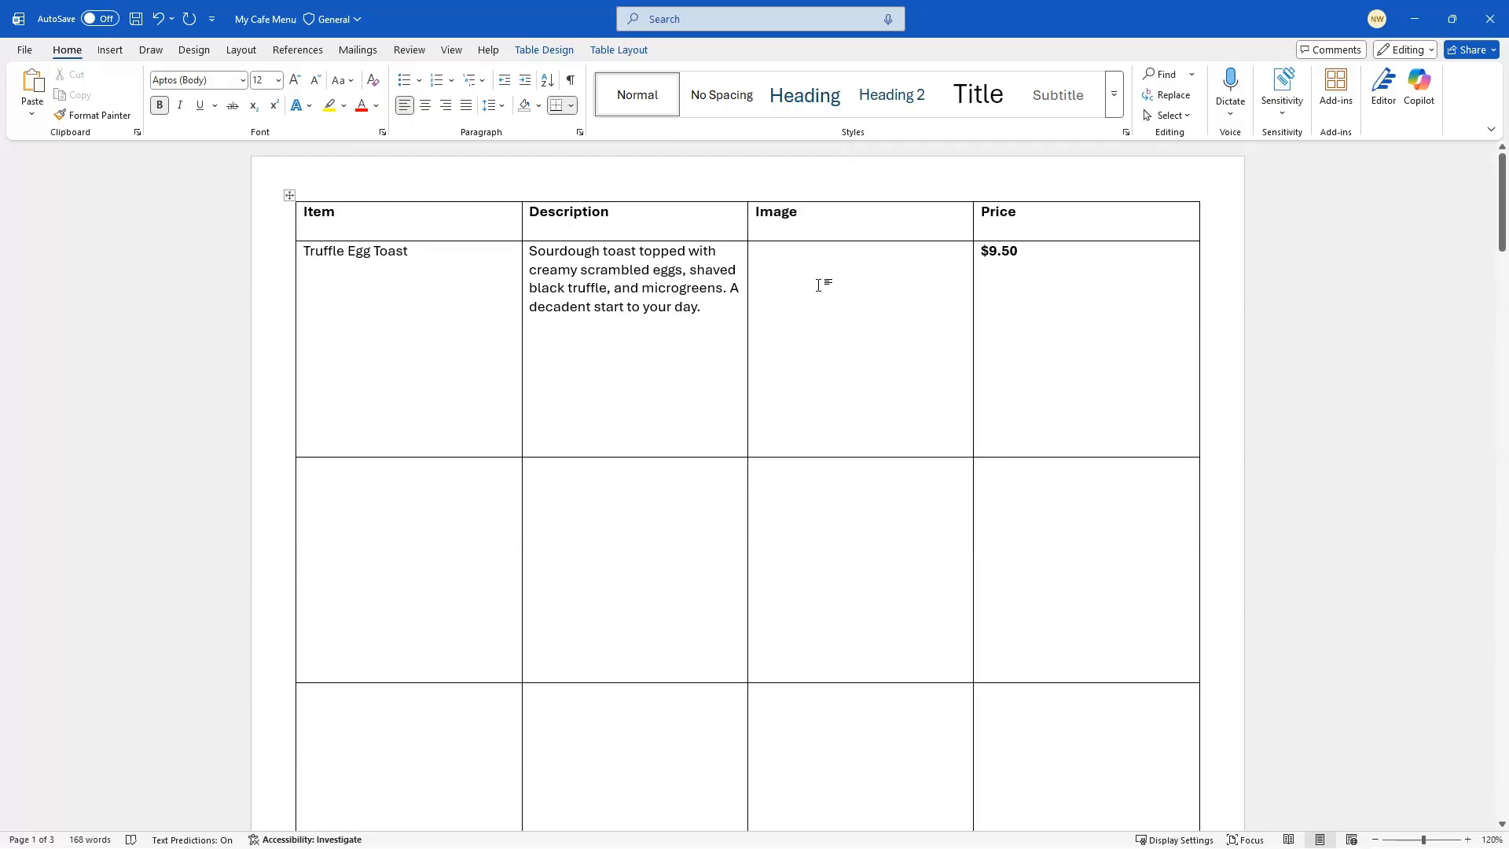
# Open the stock image library to insert a picture in the Image cell of the Truffle Egg Toast row
pyautogui.click(818, 285)
pyautogui.click(112, 50)
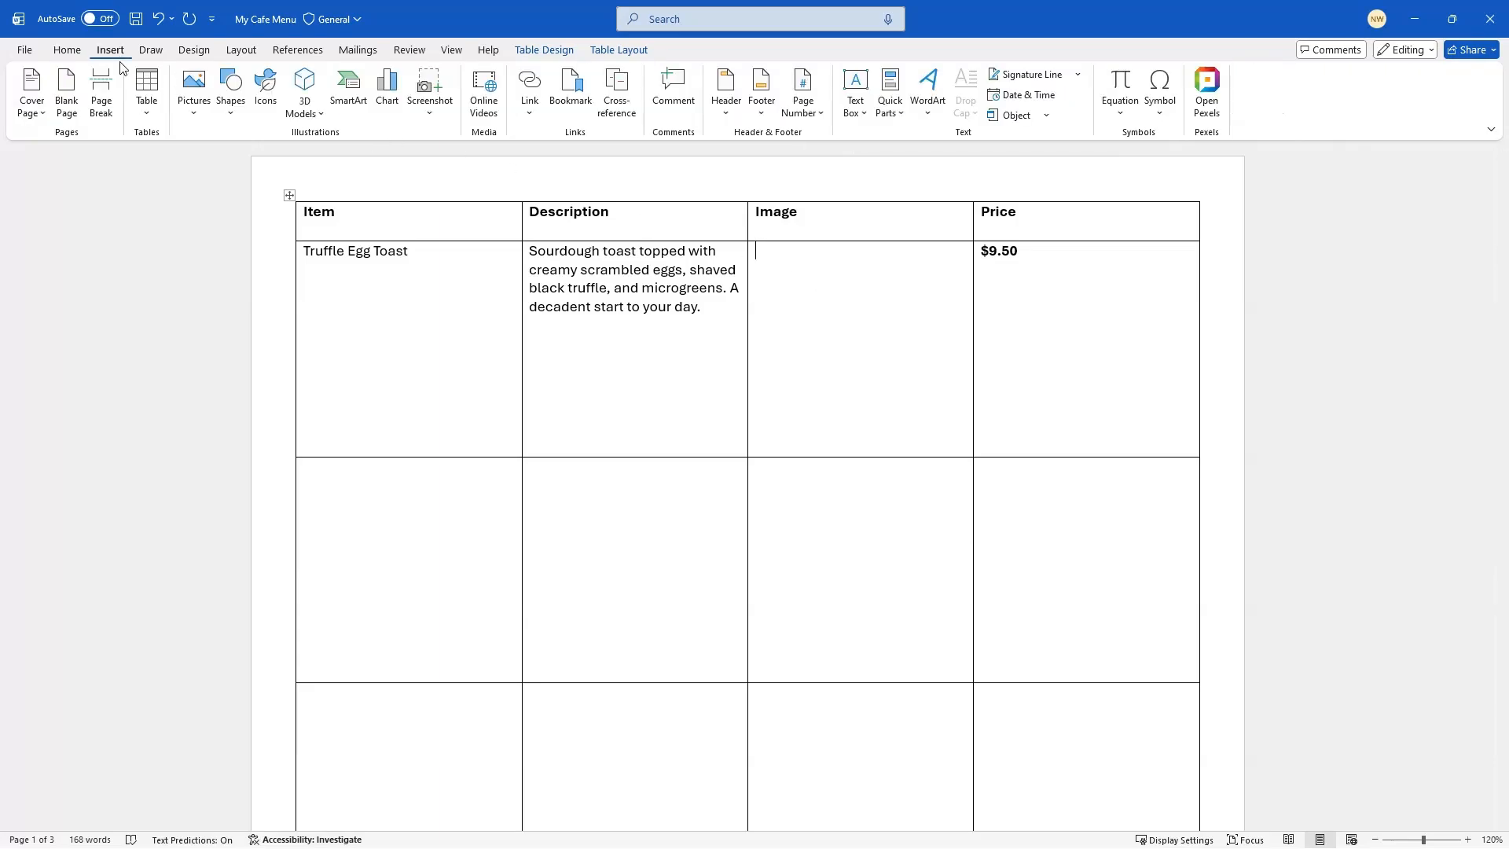
pyautogui.click(194, 114)
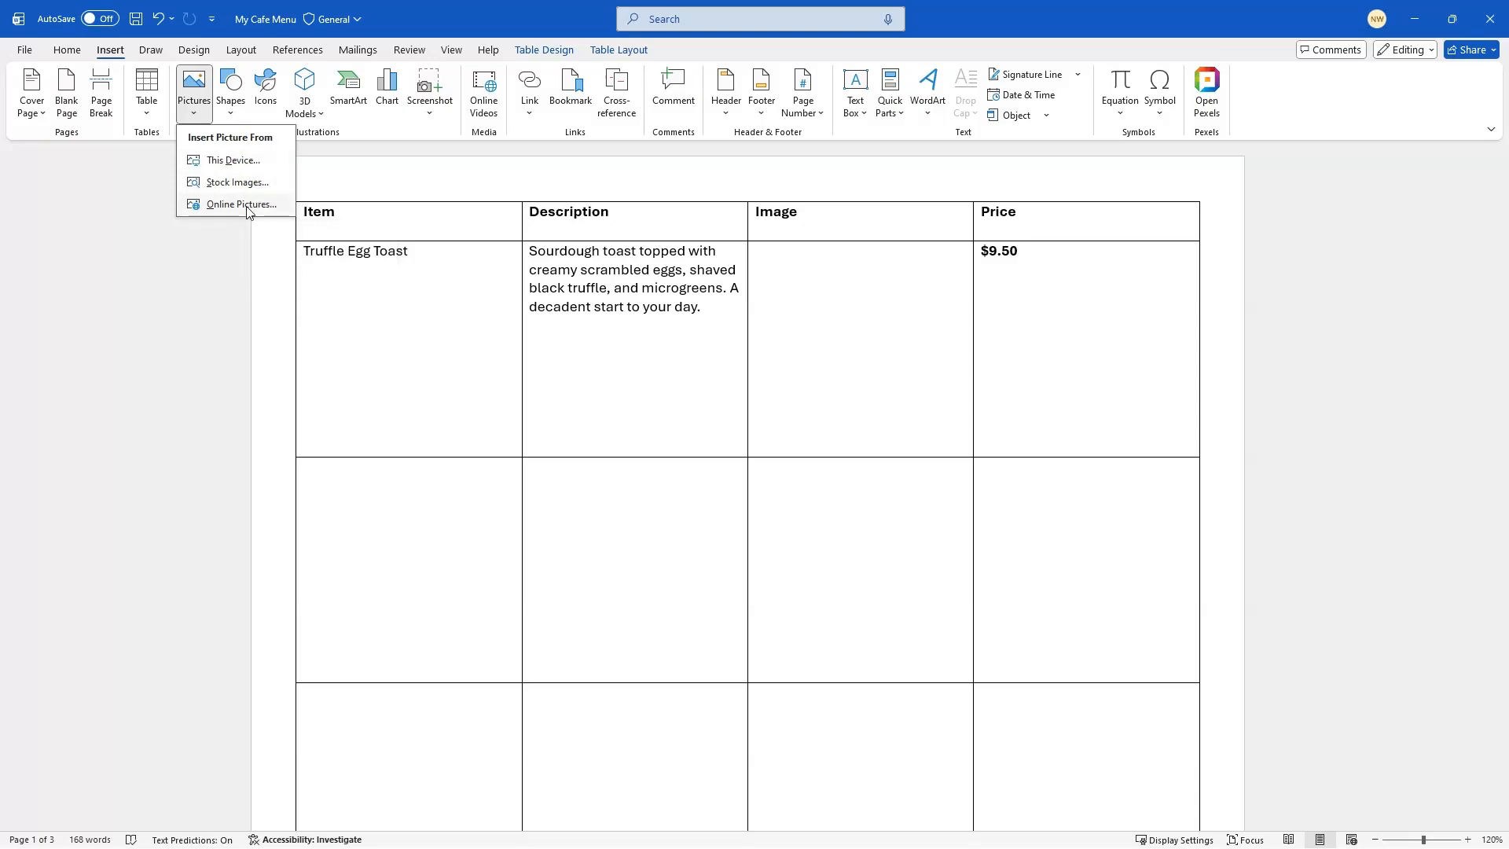
pyautogui.click(779, 266)
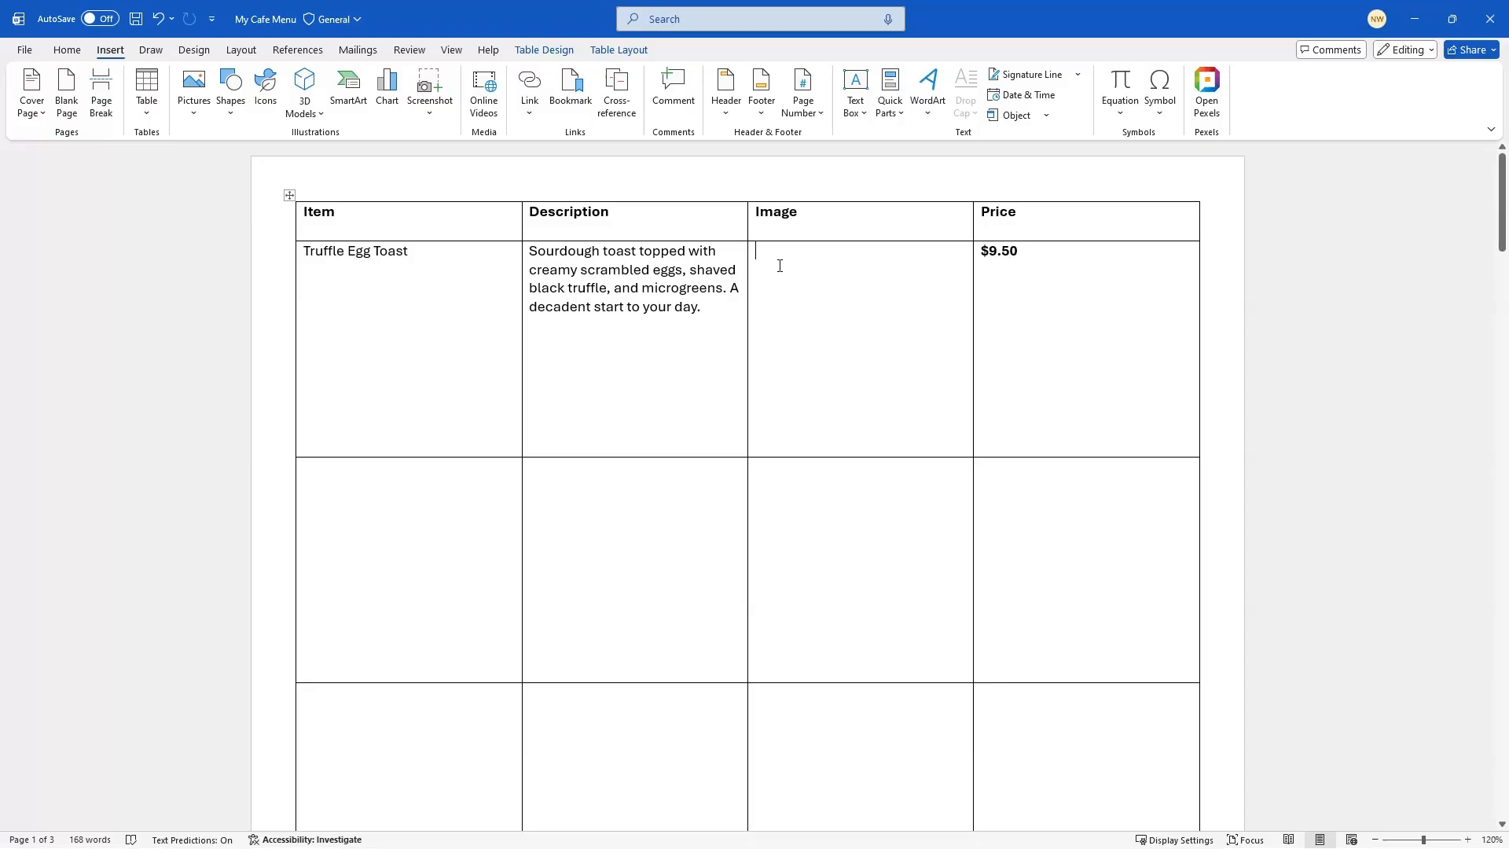
pyautogui.click(193, 88)
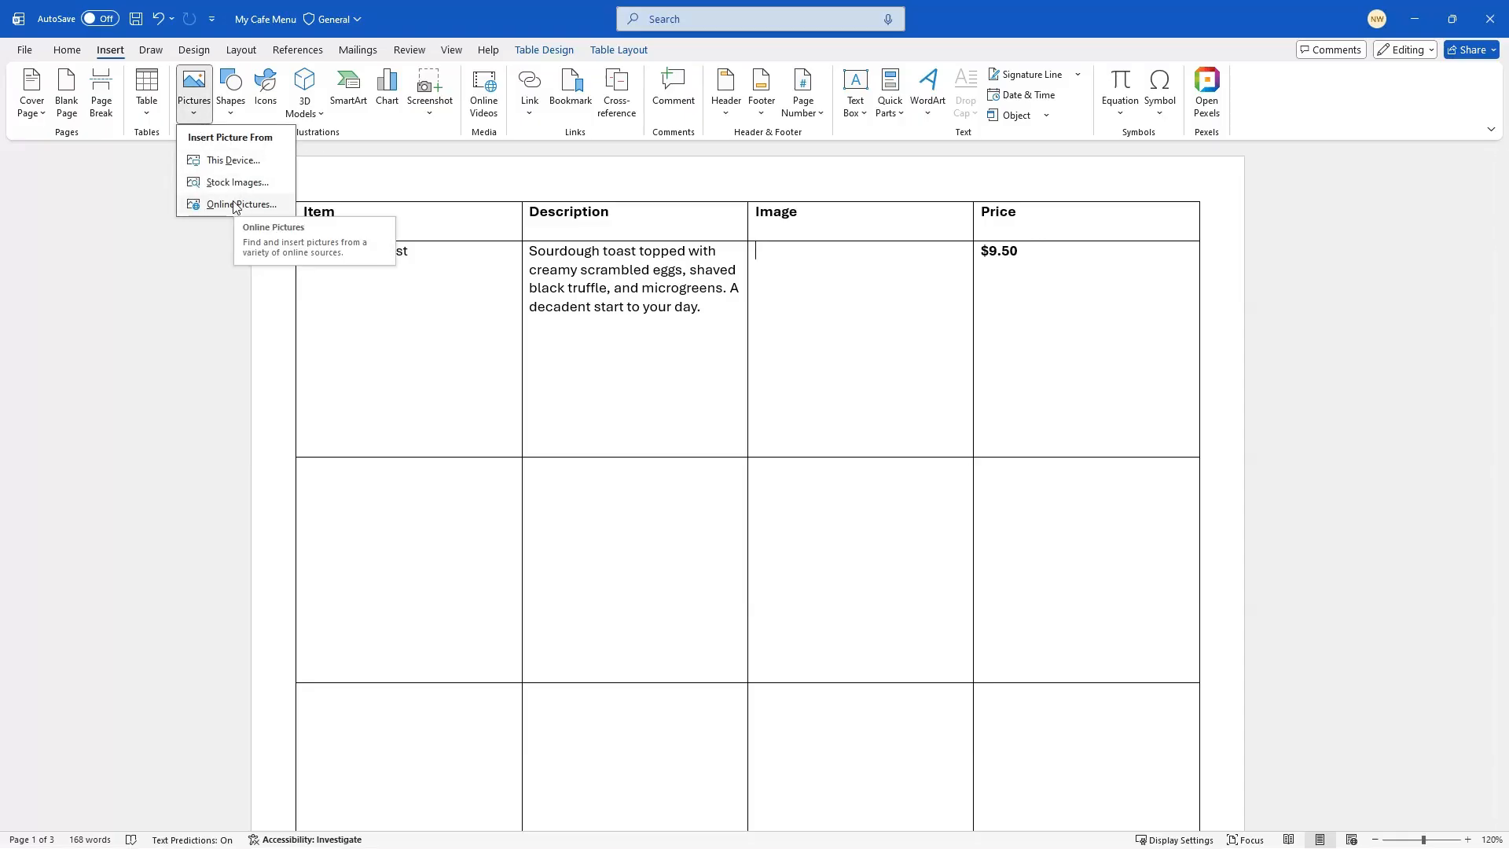
pyautogui.click(242, 189)
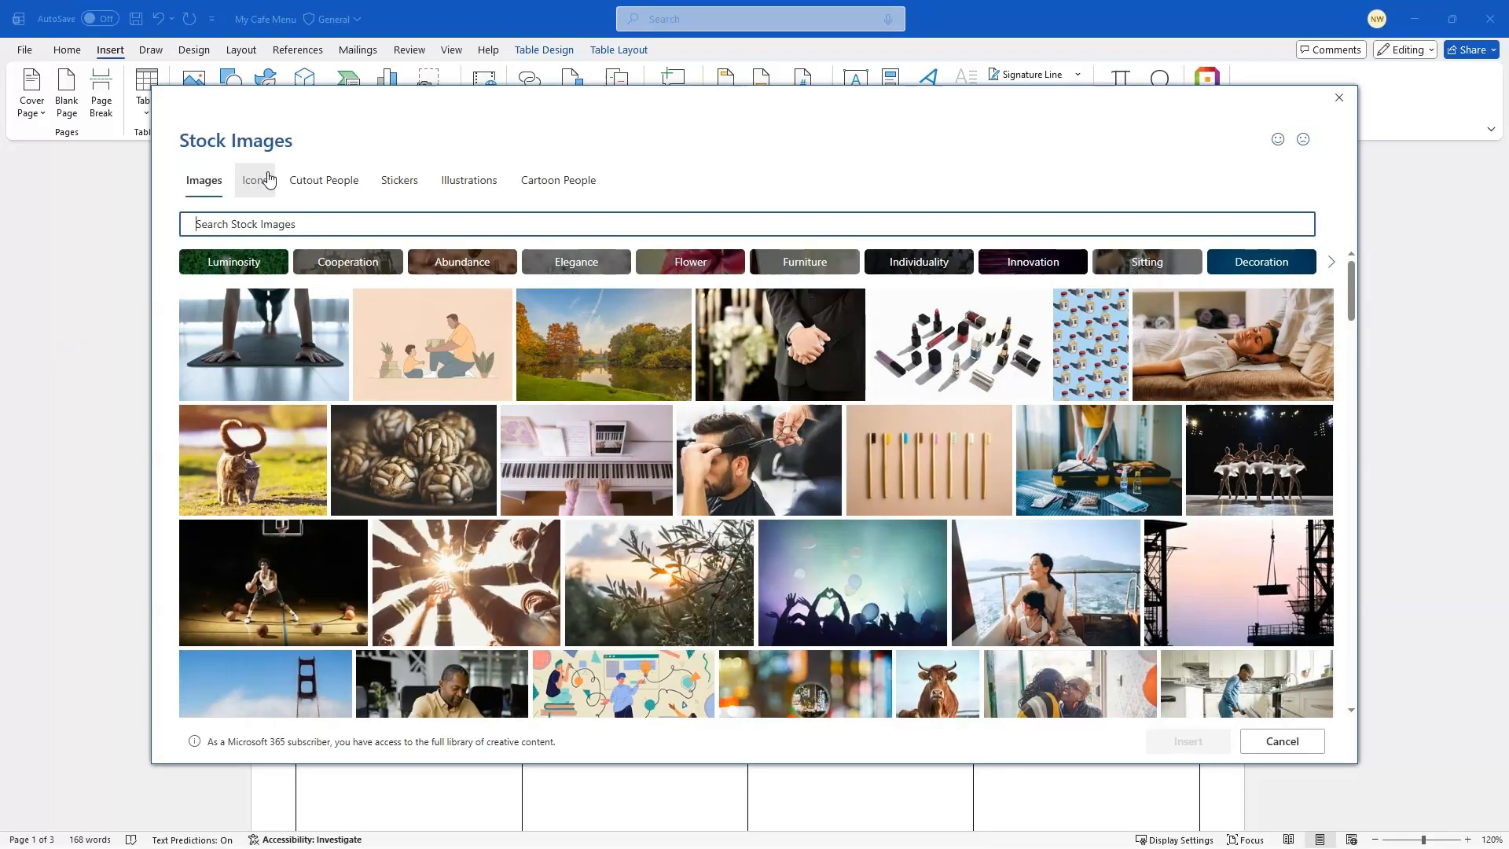
# Search the stock images for egg toast and insert the photo of the round breakfast table into the Image cell
pyautogui.moveTo(523, 96)
pyautogui.mouseDown()
pyautogui.moveTo(606, 299)
pyautogui.moveTo(583, 451)
pyautogui.moveTo(542, 105)
pyautogui.mouseUp()
pyautogui.write('egg')
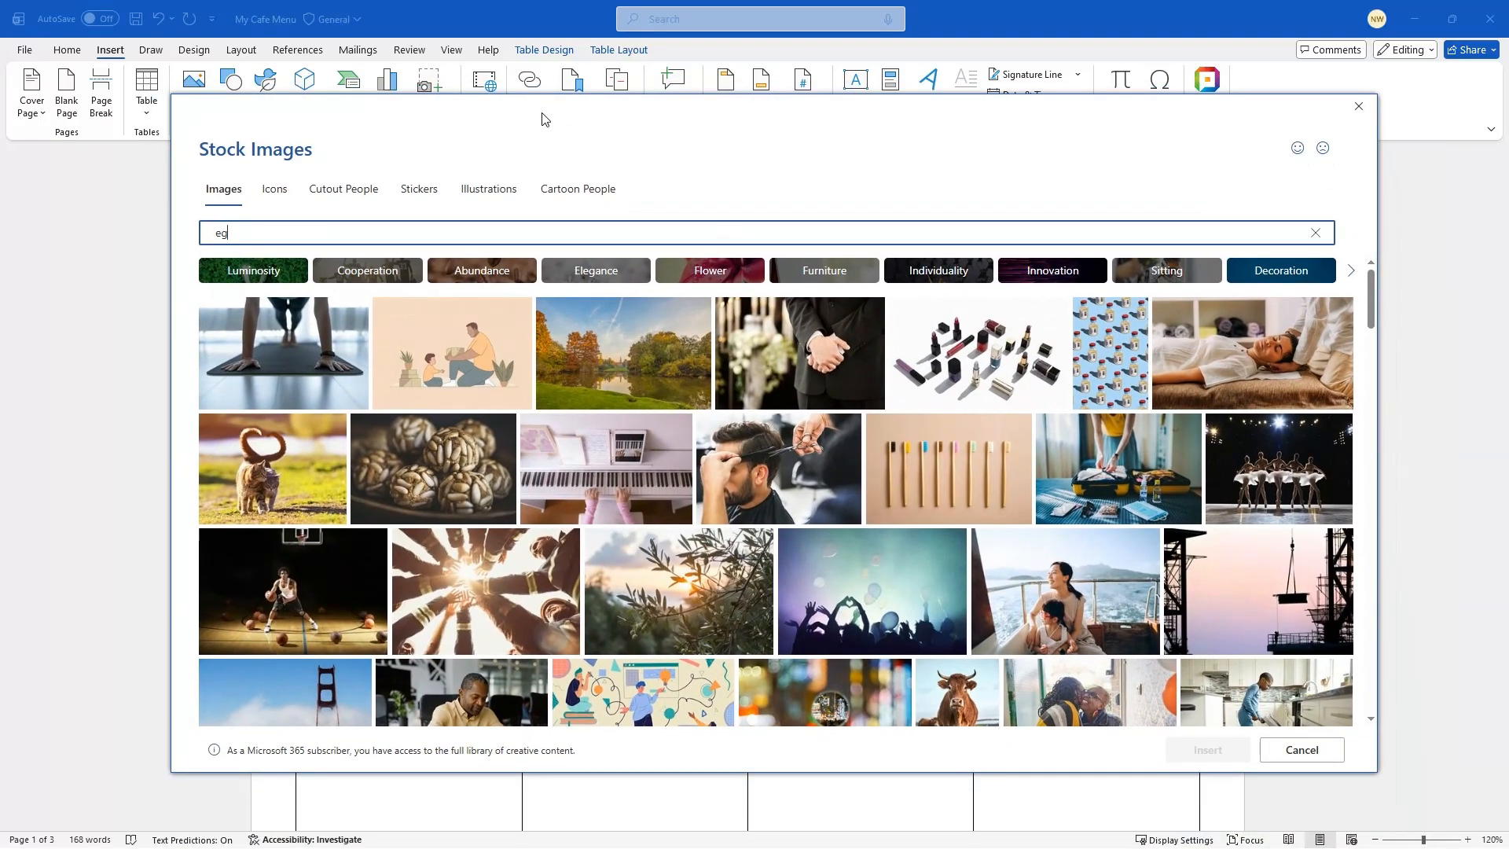
pyautogui.write(' toast')
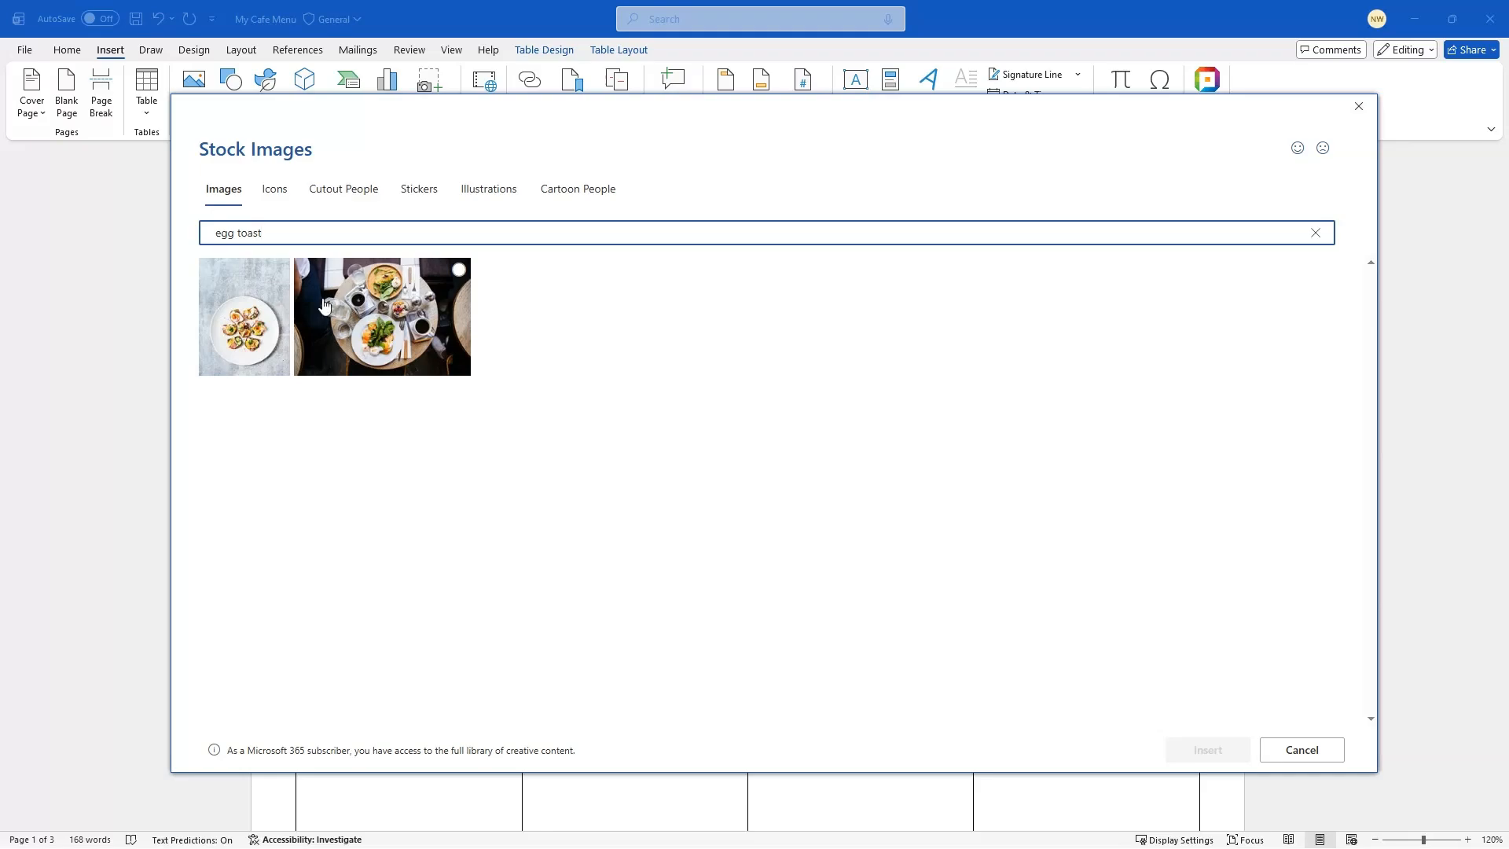
pyautogui.click(434, 306)
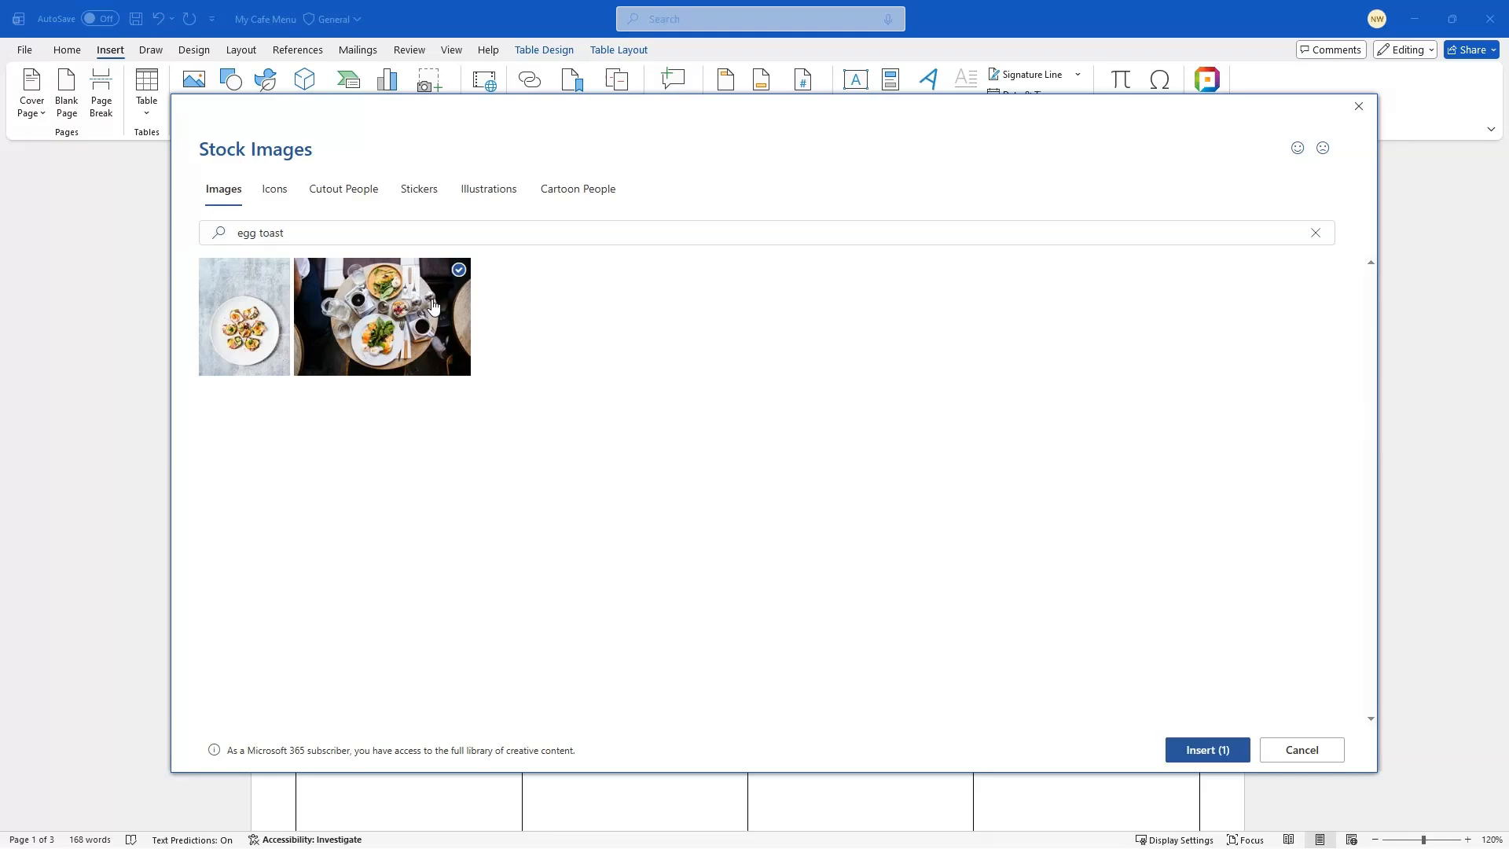
pyautogui.click(1210, 751)
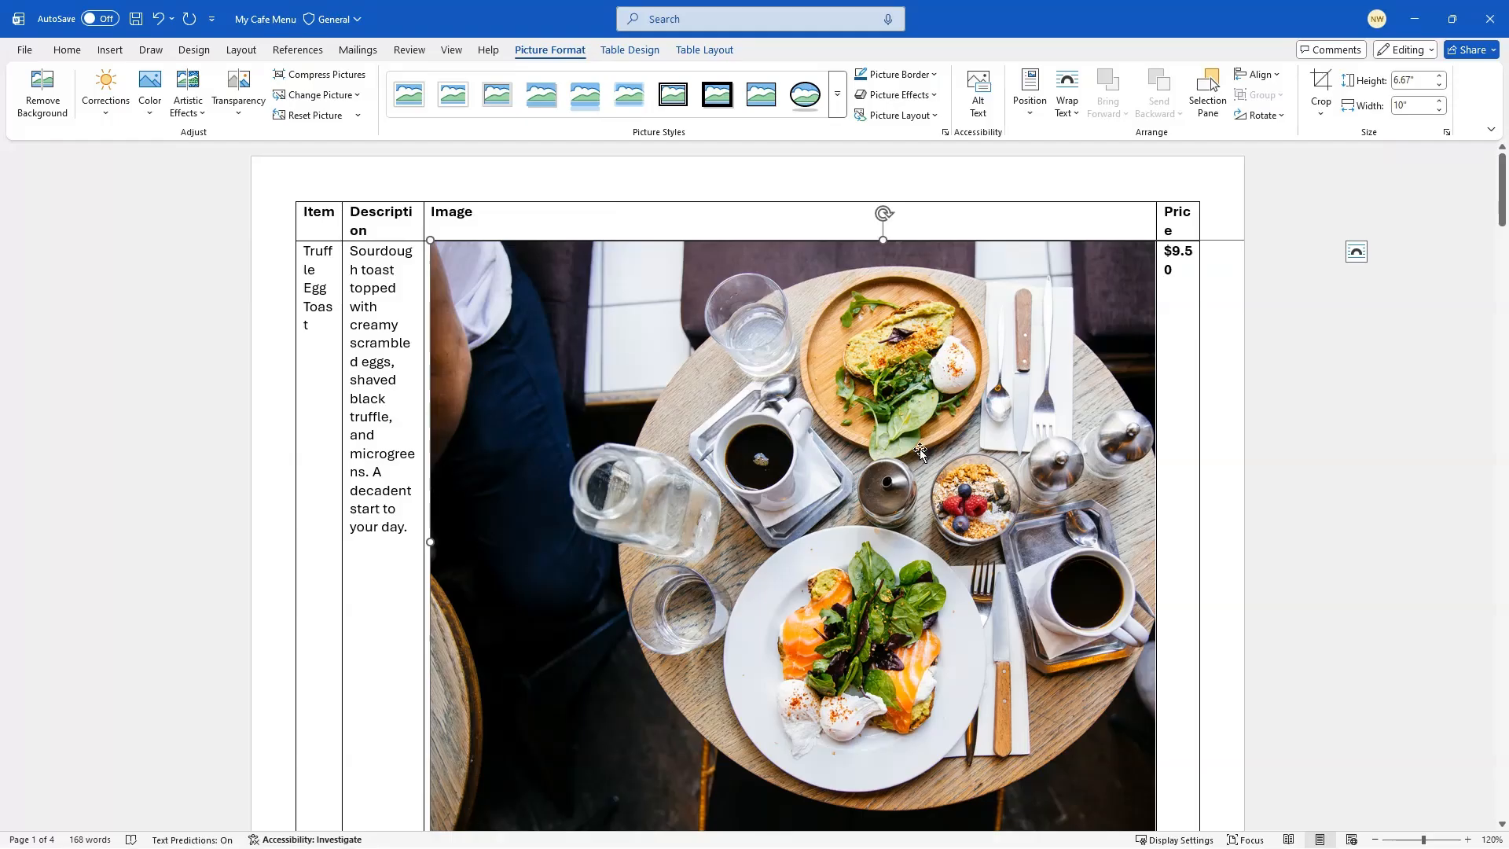
pyautogui.scroll(-3, 919, 449)
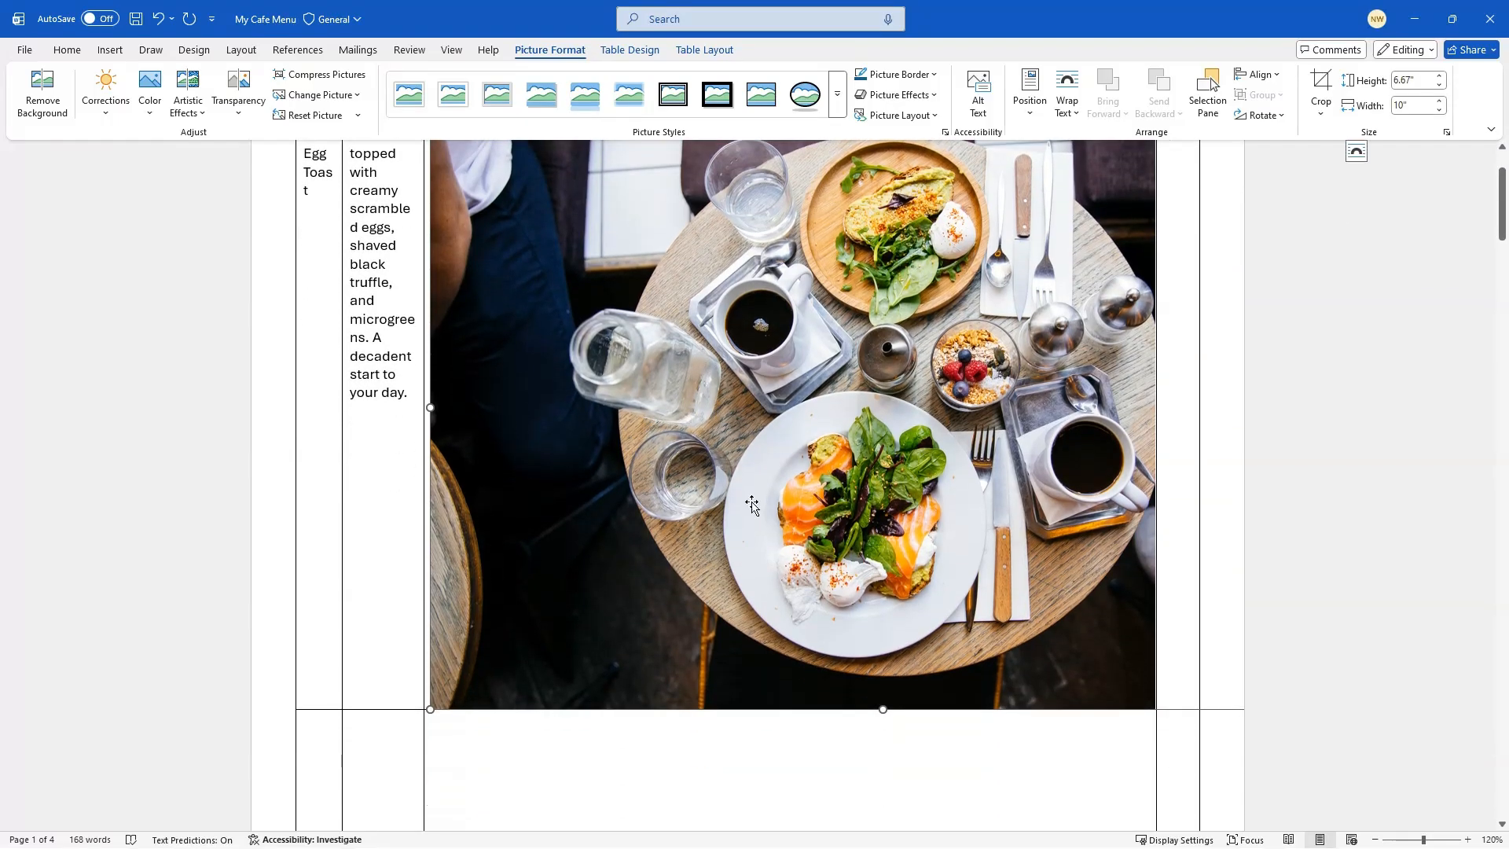
pyautogui.scroll(3, 951, 496)
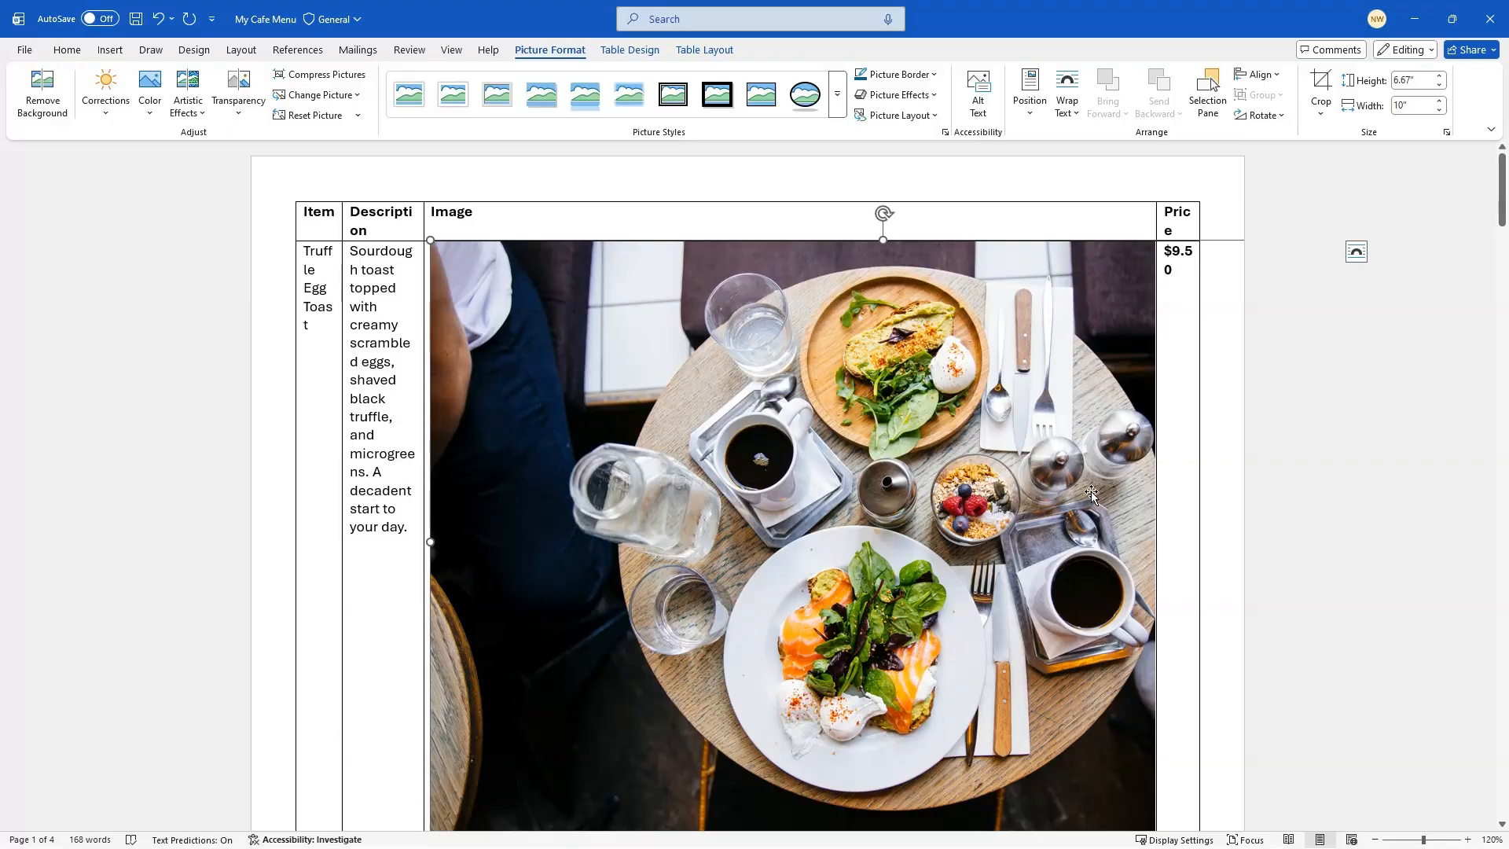
pyautogui.scroll(-1, 1091, 492)
pyautogui.scroll(-1, 1114, 646)
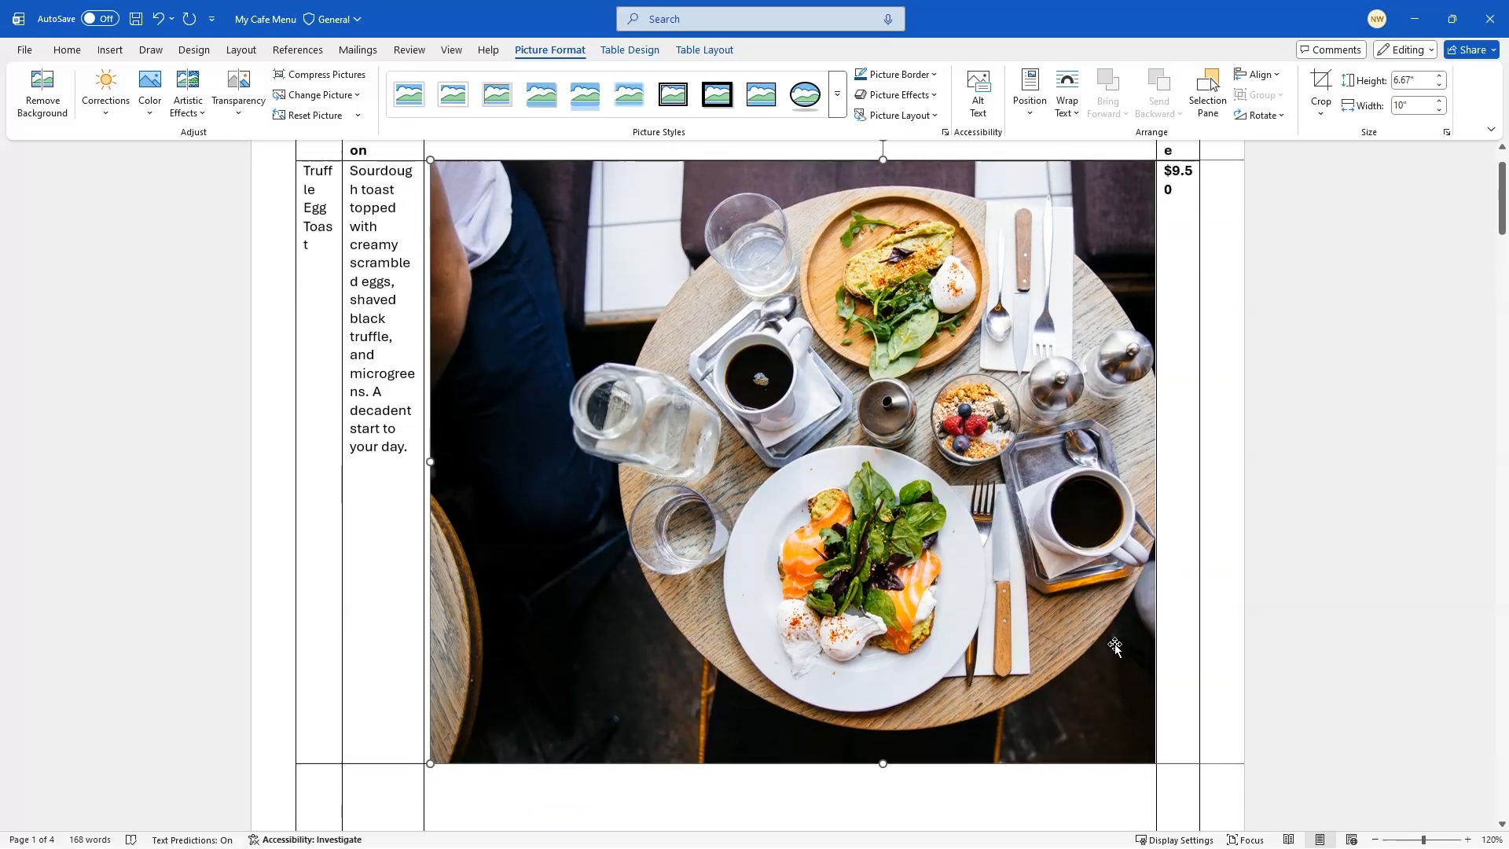
# Reduce the width of the breakfast table photo in the Truffle Egg Toast row to 3.2 inches
pyautogui.scroll(-1, 1115, 646)
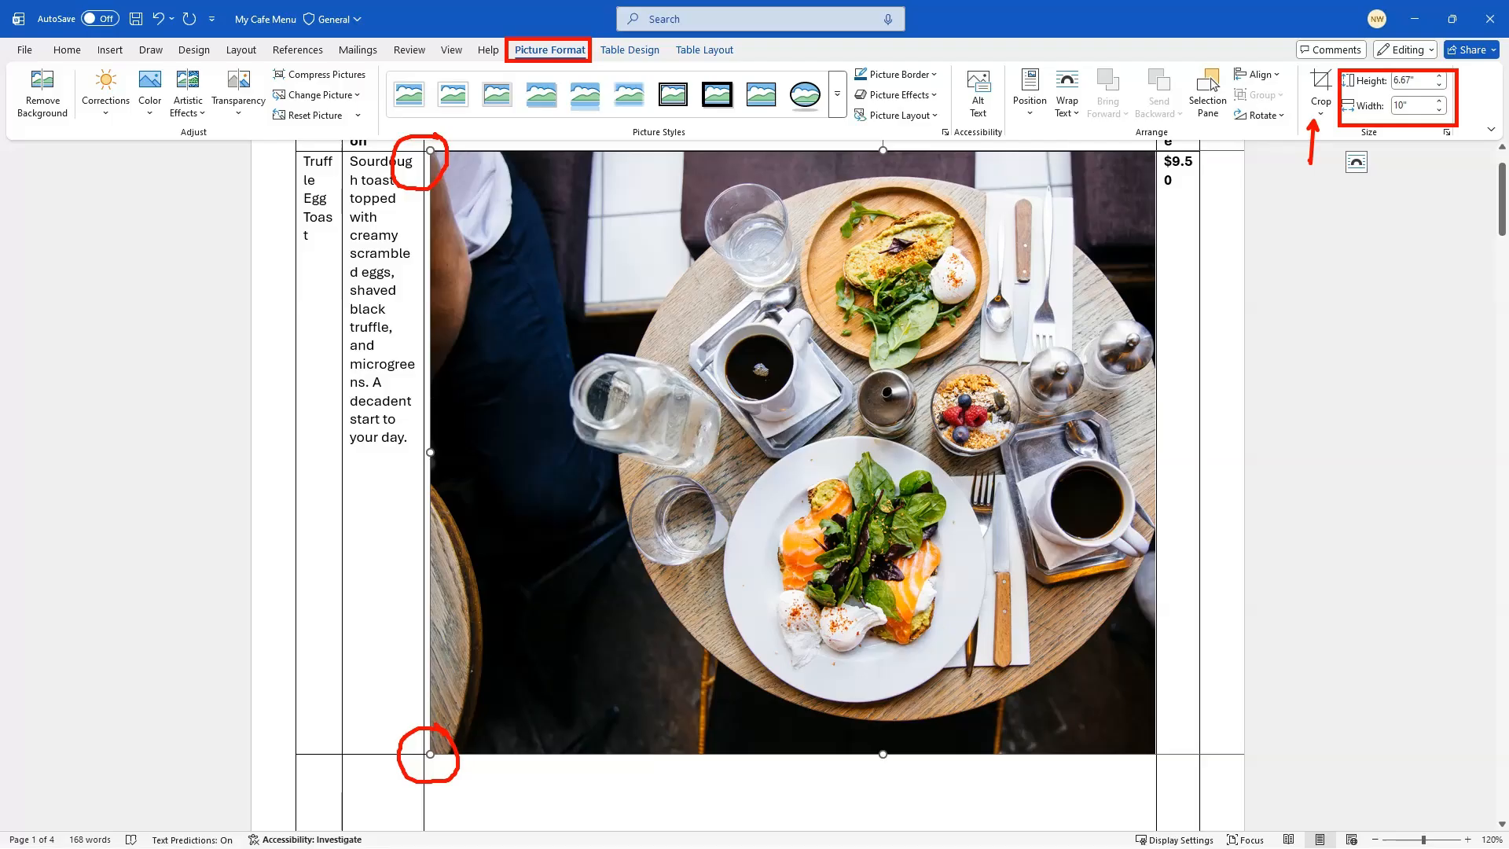
pyautogui.click(1440, 115)
pyautogui.click(1441, 114)
pyautogui.click(1440, 114)
pyautogui.click(1441, 115)
pyautogui.click(1440, 115)
pyautogui.click(1441, 115)
pyautogui.click(1440, 115)
pyautogui.click(1440, 115)
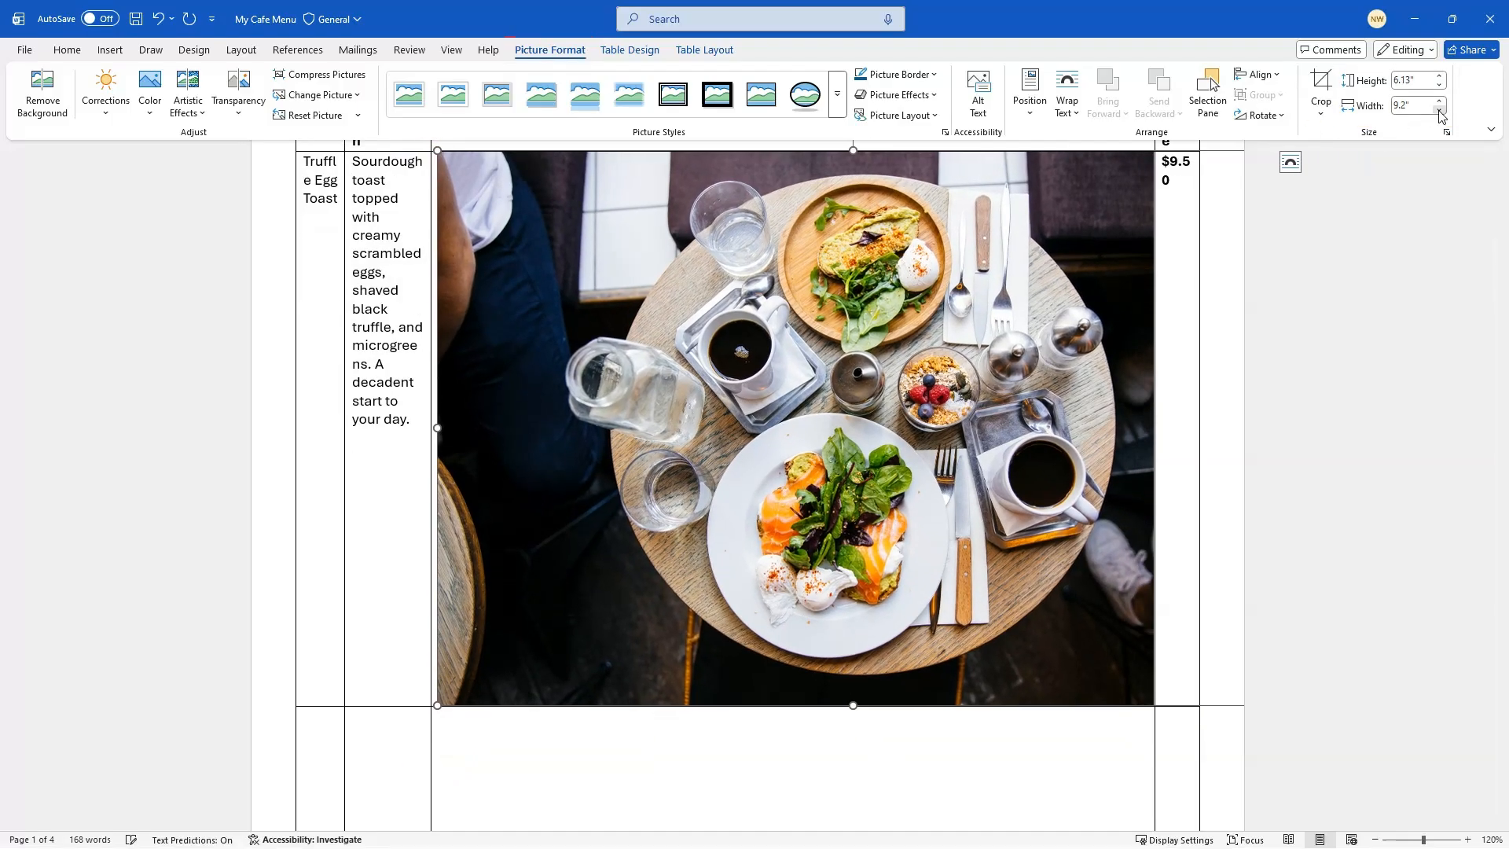
pyautogui.click(1441, 115)
pyautogui.click(1440, 114)
pyautogui.click(1440, 114)
pyautogui.click(1441, 115)
pyautogui.click(1440, 114)
pyautogui.click(1441, 115)
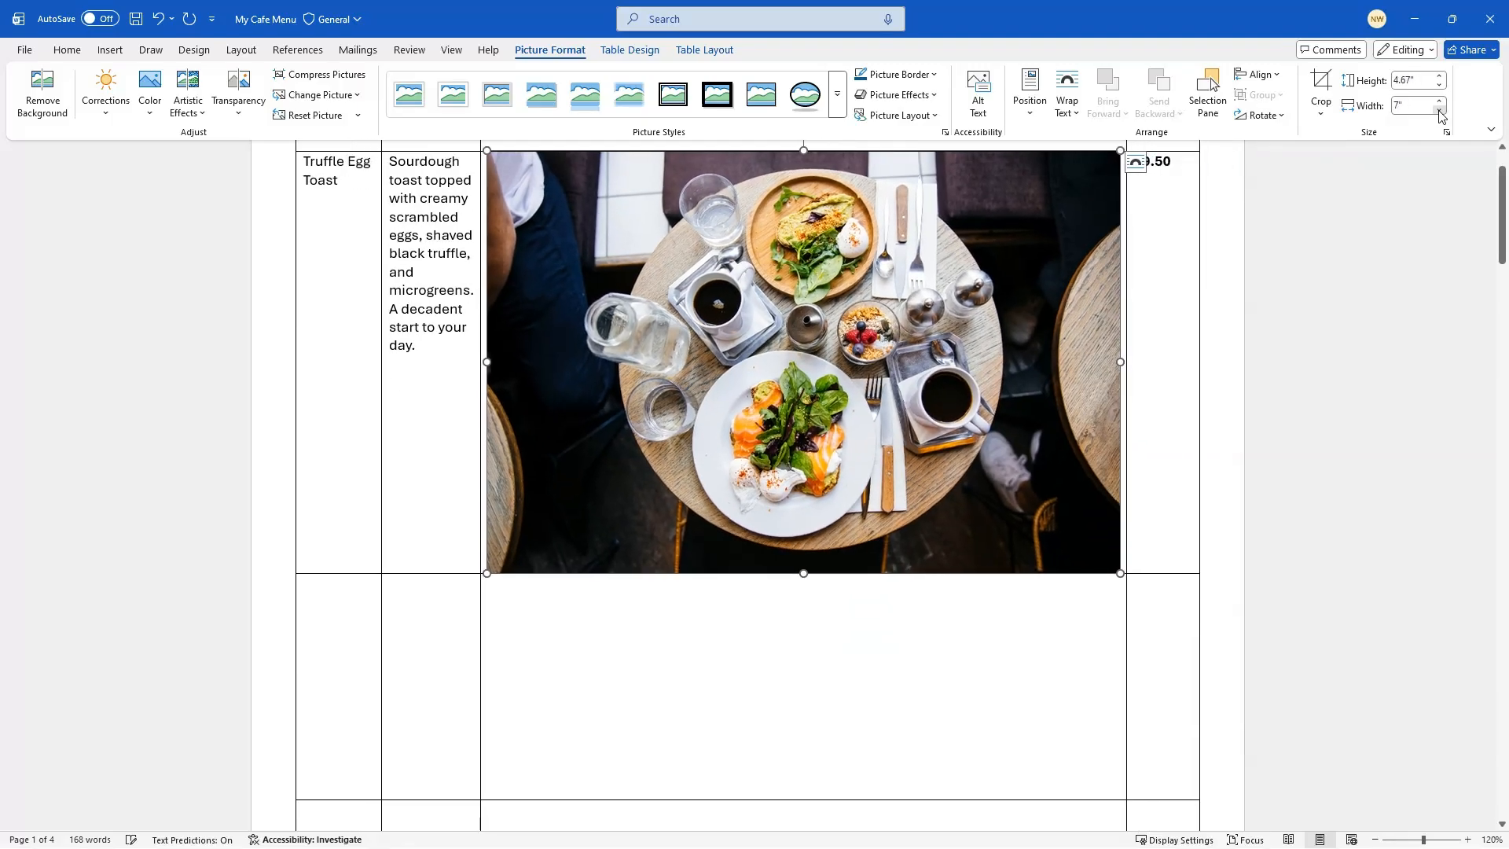
pyautogui.click(1440, 115)
pyautogui.click(1441, 115)
pyautogui.click(1441, 115)
pyautogui.click(1440, 115)
pyautogui.click(1441, 115)
pyautogui.click(1440, 115)
pyautogui.click(1441, 114)
pyautogui.click(1440, 115)
pyautogui.click(1440, 115)
pyautogui.click(1440, 115)
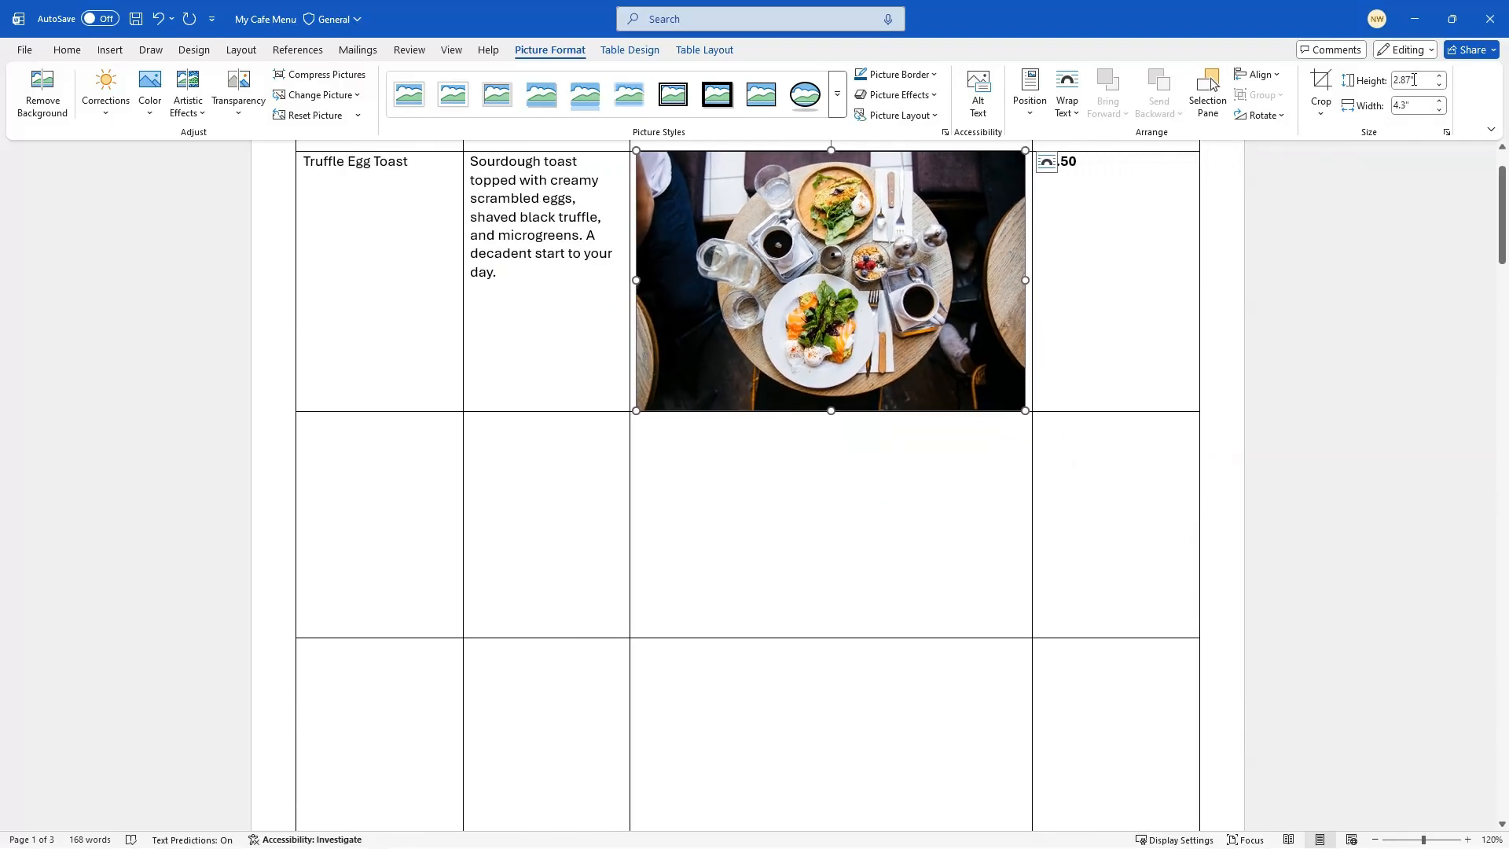
pyautogui.click(1440, 115)
pyautogui.click(1440, 115)
pyautogui.click(1440, 115)
pyautogui.click(1440, 115)
pyautogui.click(1440, 115)
pyautogui.click(1440, 115)
pyautogui.click(1440, 115)
pyautogui.click(1440, 115)
pyautogui.click(1440, 115)
pyautogui.click(1440, 115)
pyautogui.click(1440, 115)
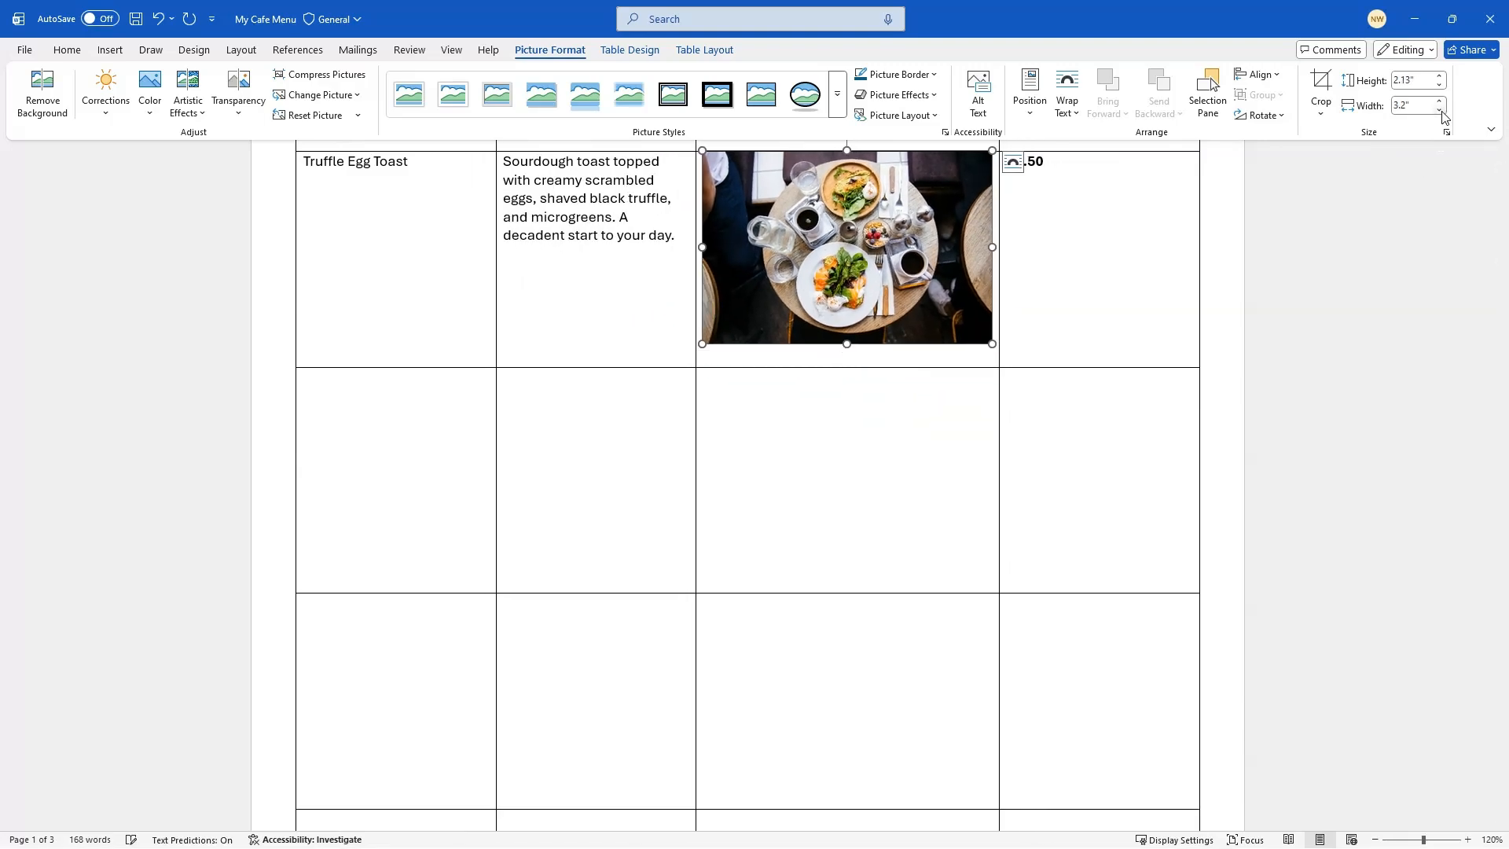
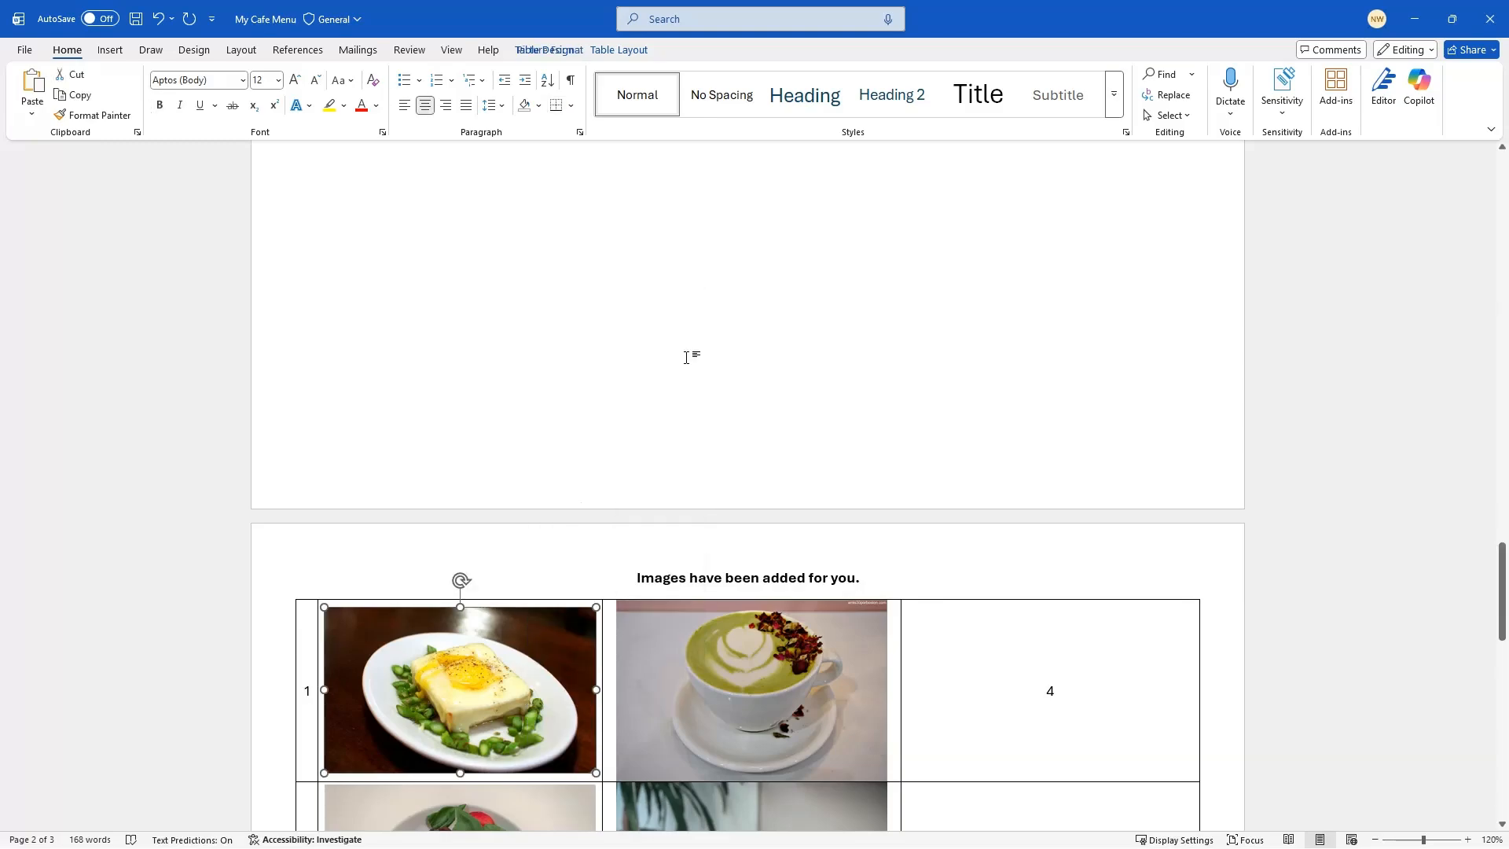
# Paste the copied egg toast picture into the Image cell of the Truffle Egg Toast row, keeping its source formatting
pyautogui.scroll(10, 865, 370)
pyautogui.scroll(1, 865, 371)
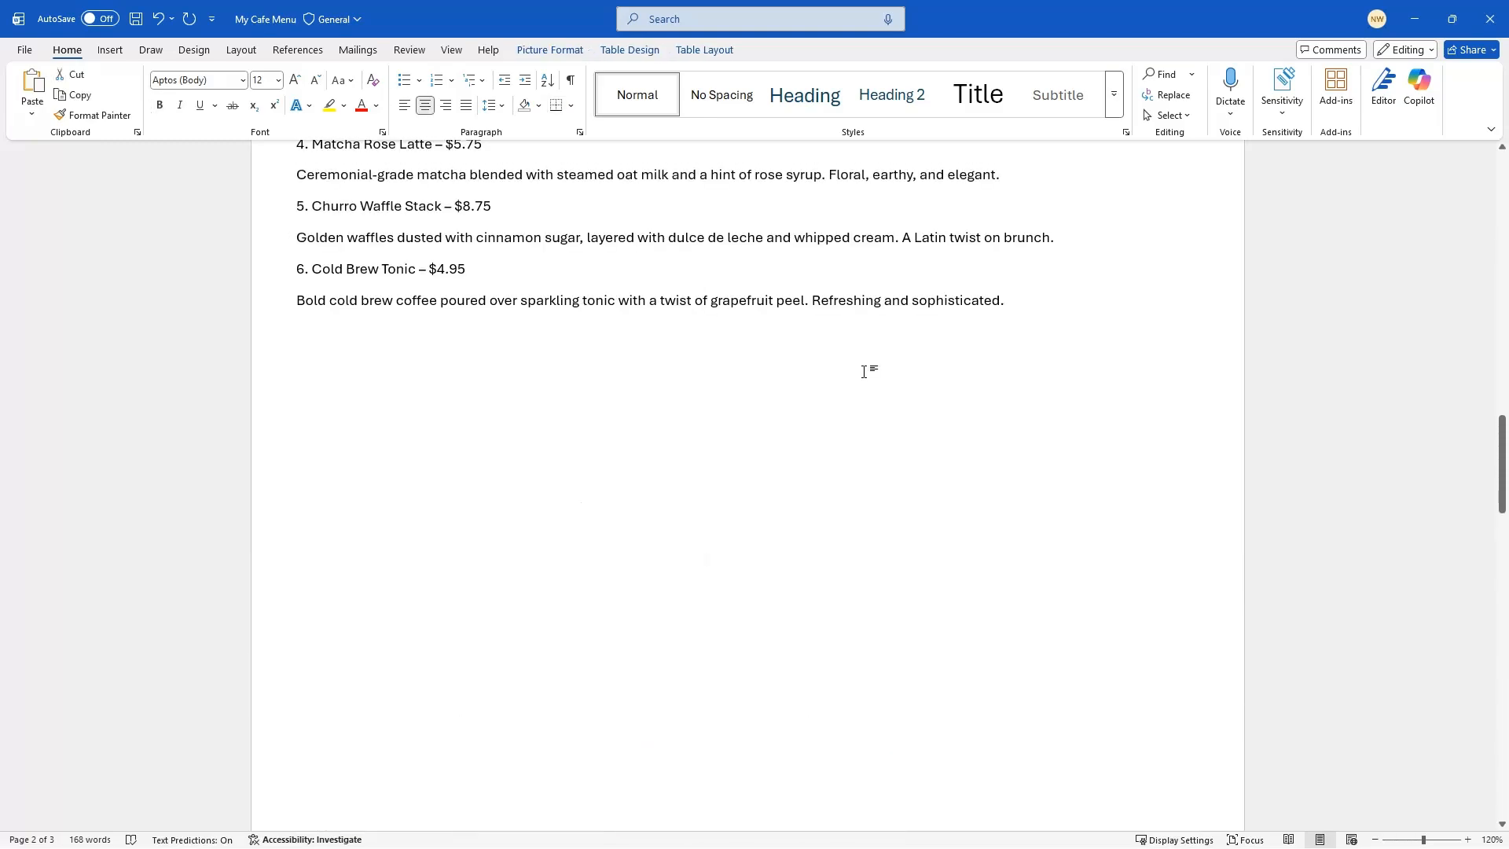
pyautogui.hotkey('ctrl', 'Home')
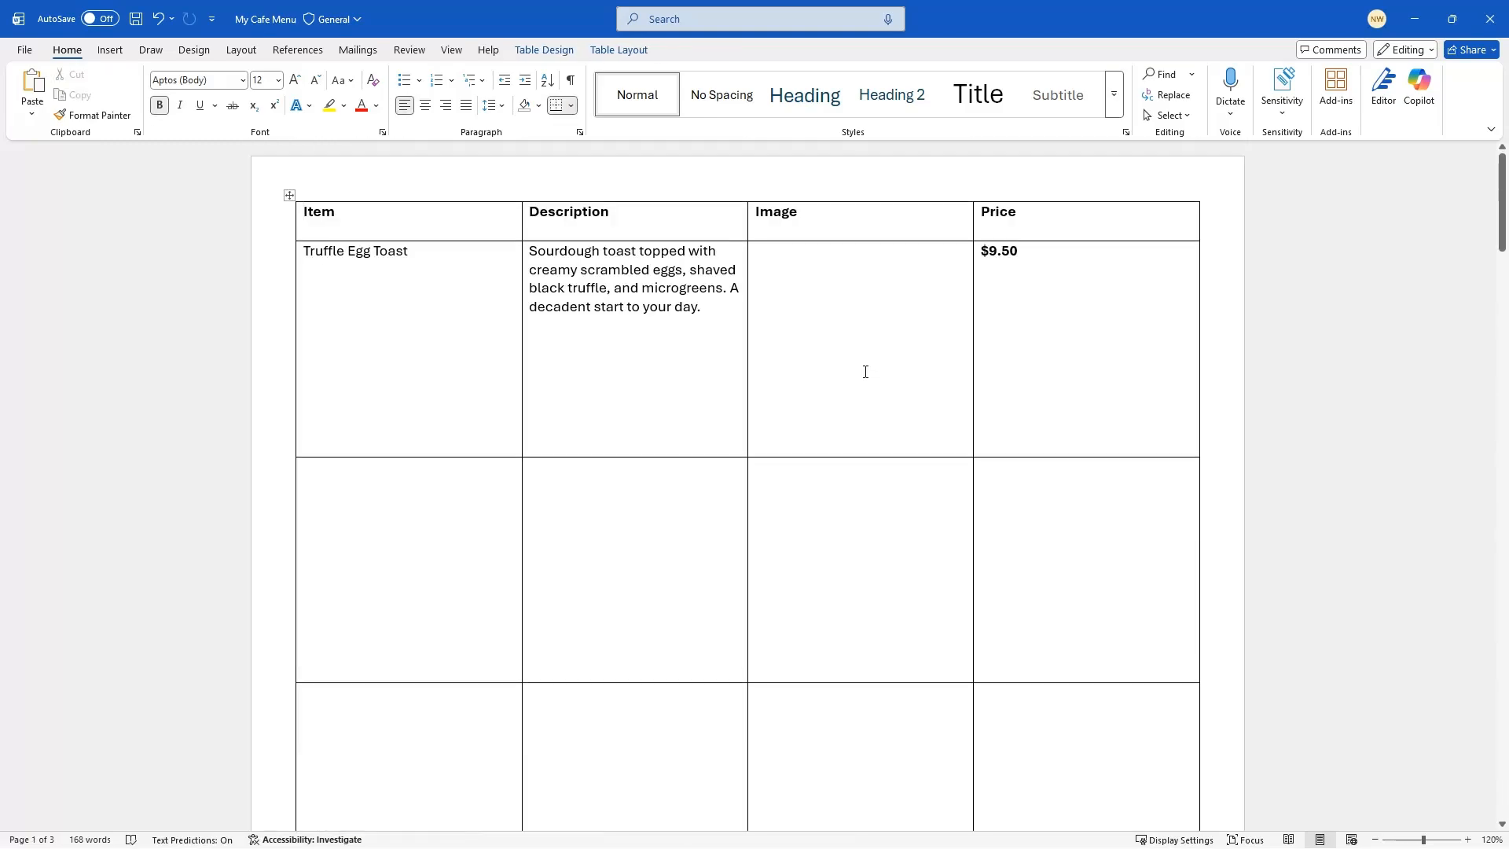
pyautogui.rightClick(832, 295)
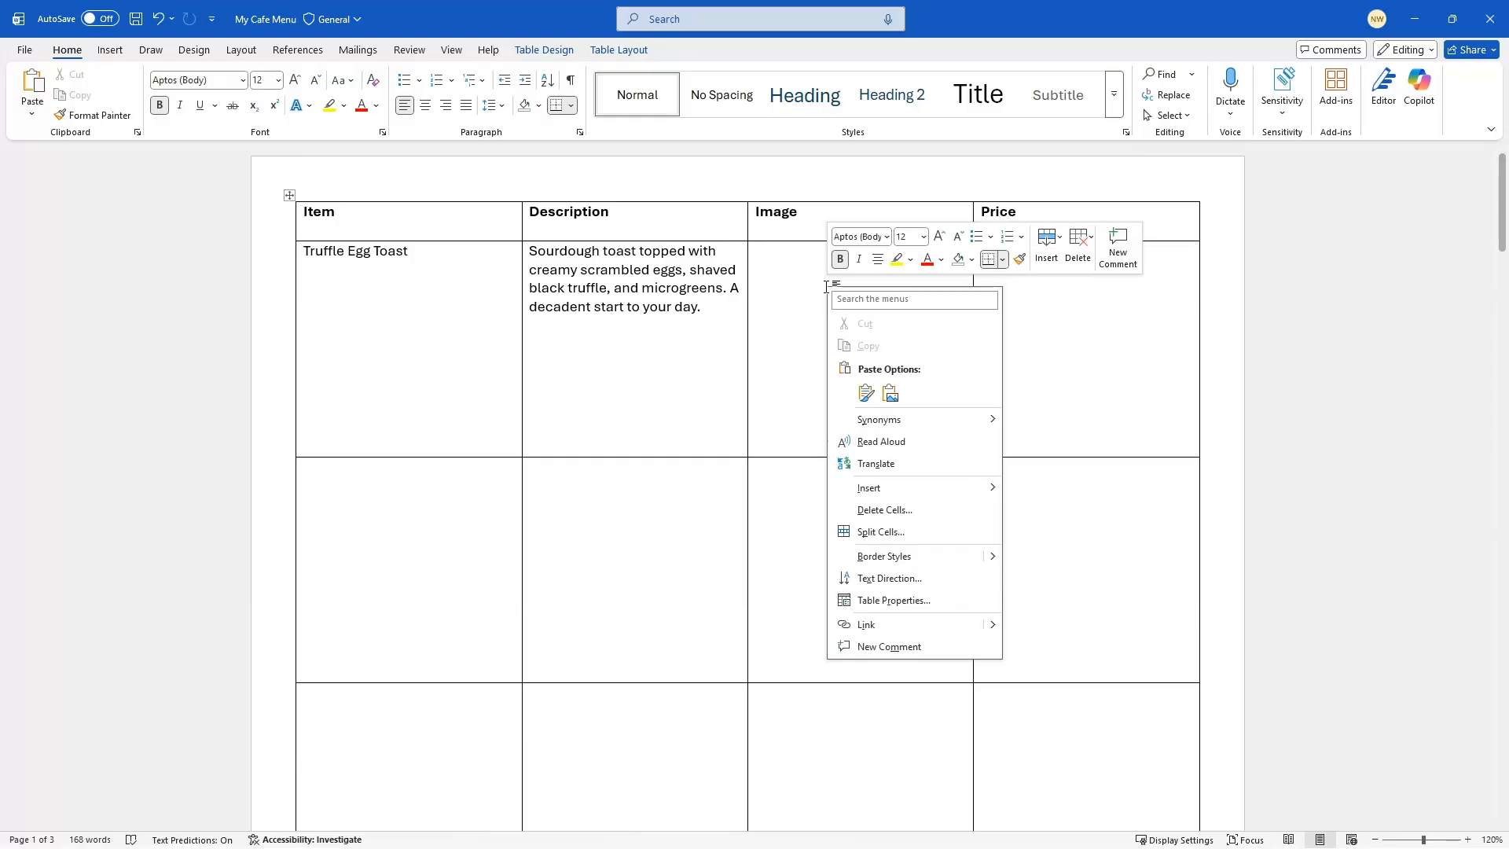
pyautogui.click(866, 392)
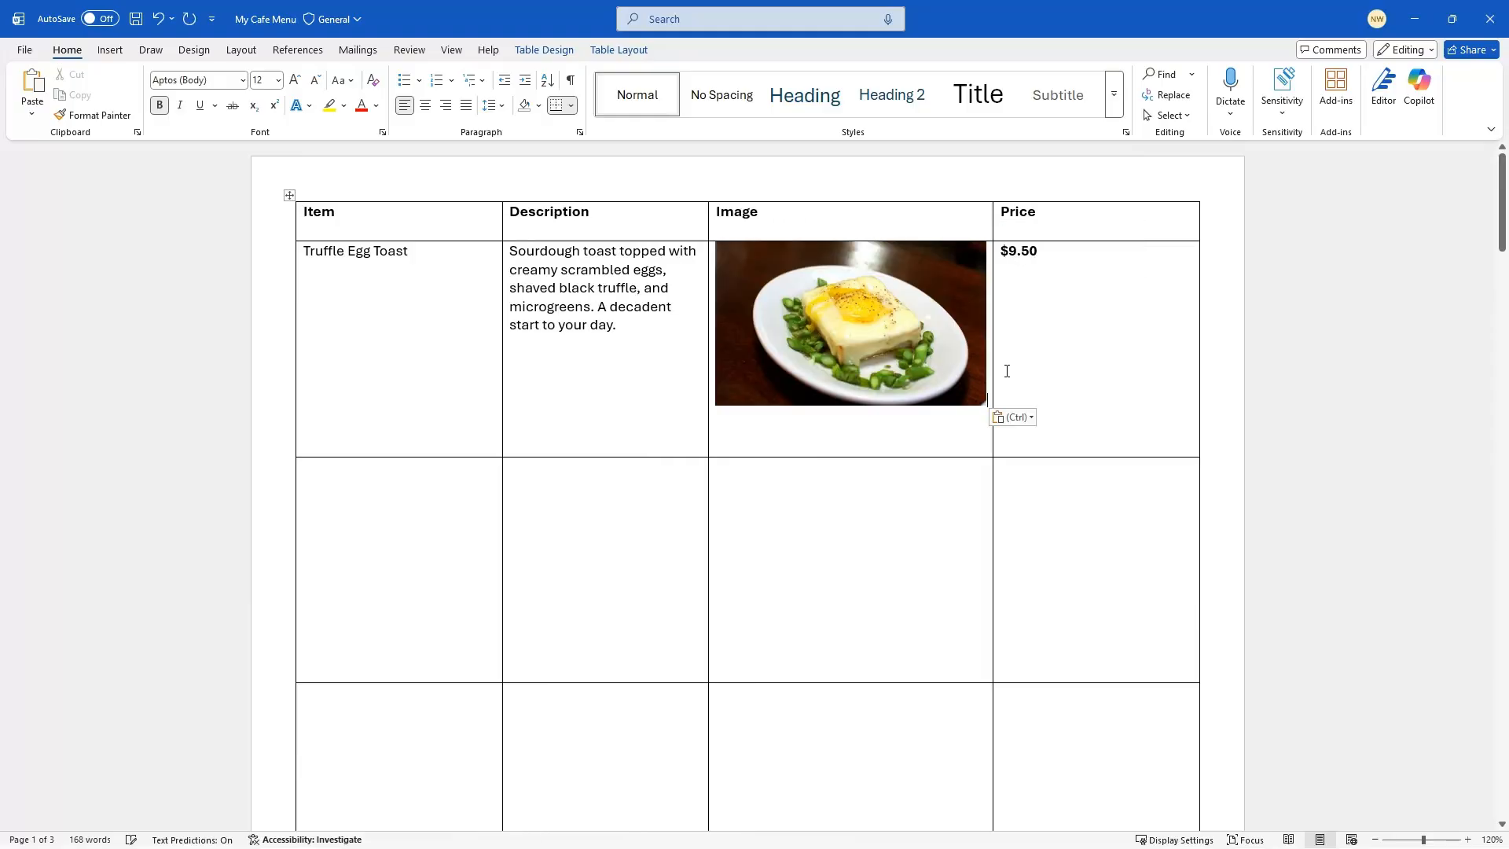
# Apply the bevelled rectangle picture style with rounded corners to the egg toast picture
pyautogui.click(863, 295)
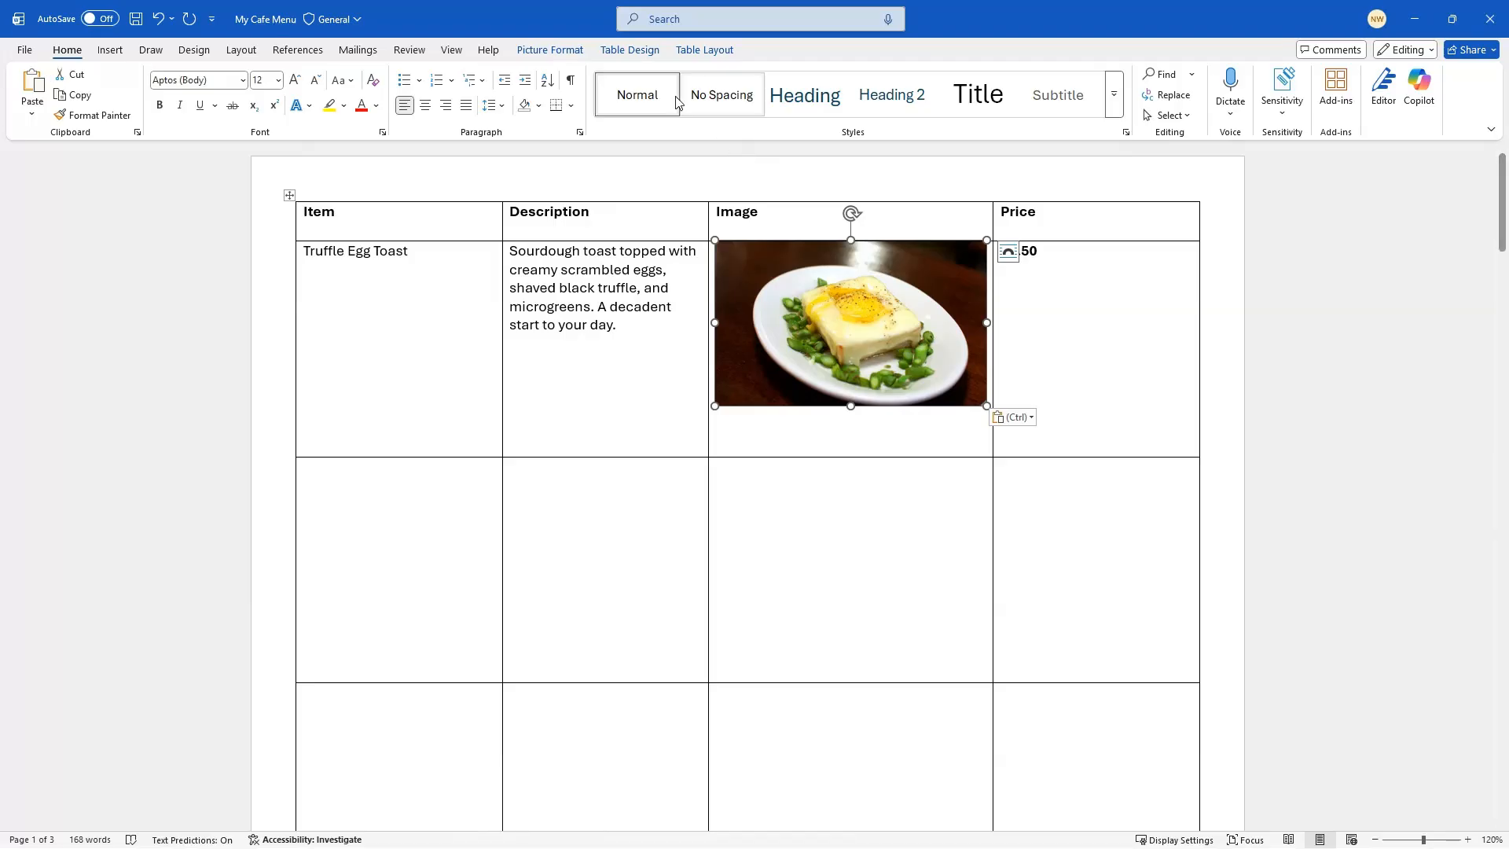
pyautogui.click(566, 52)
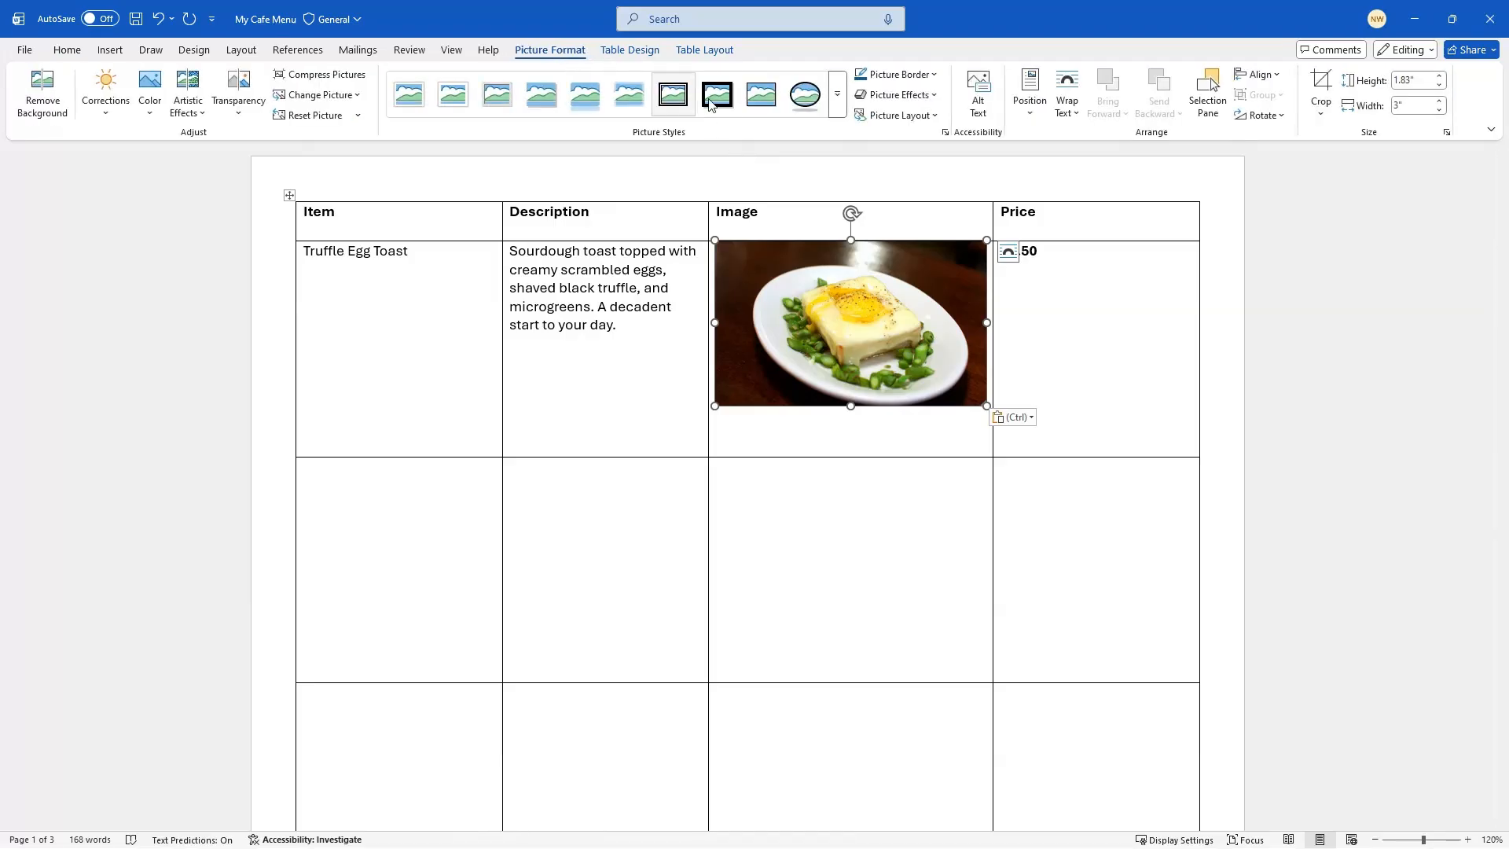
pyautogui.click(838, 94)
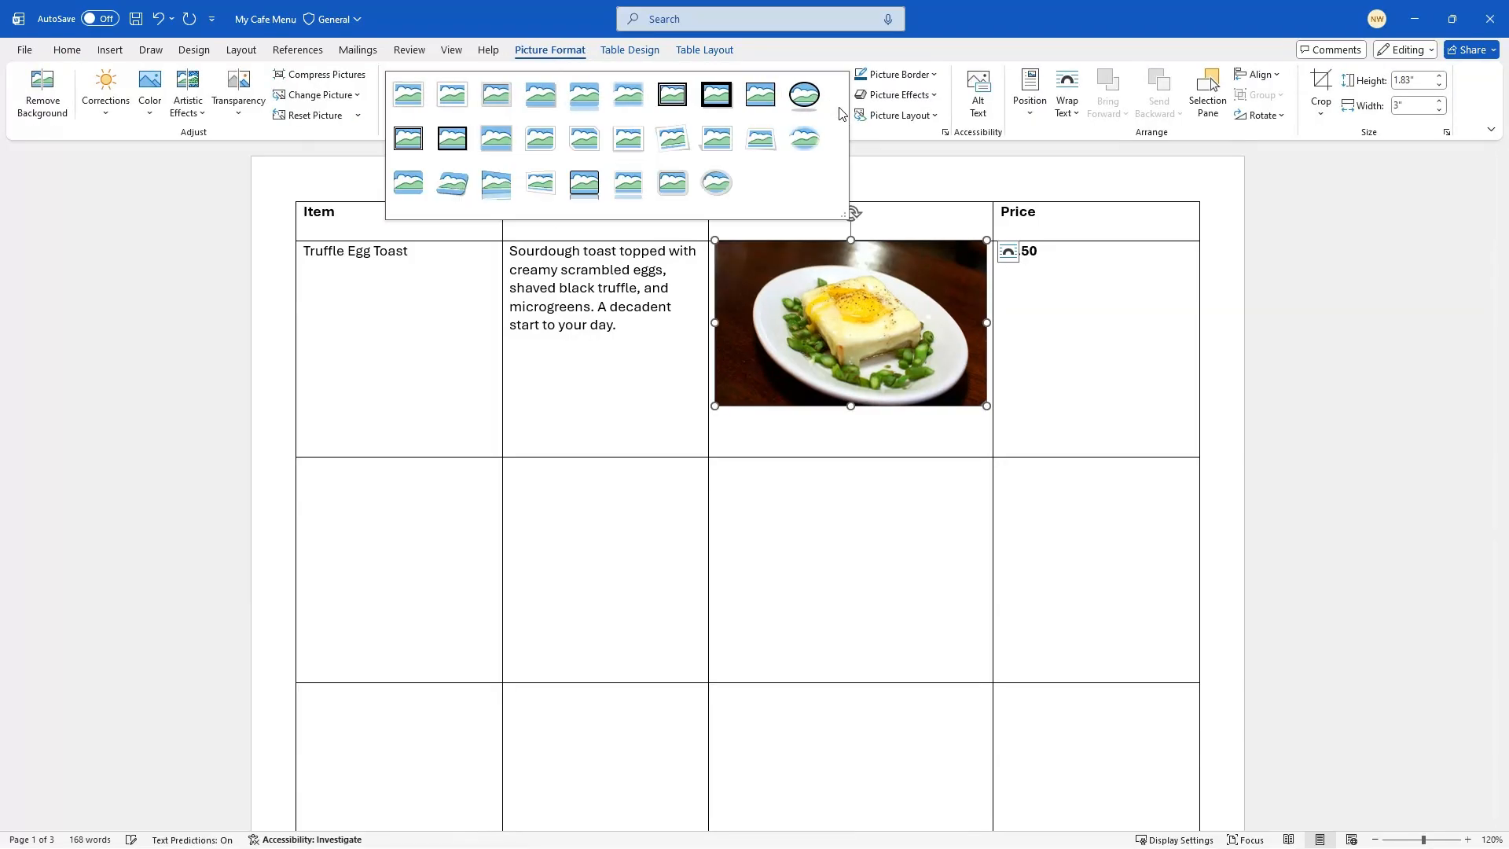
pyautogui.click(409, 182)
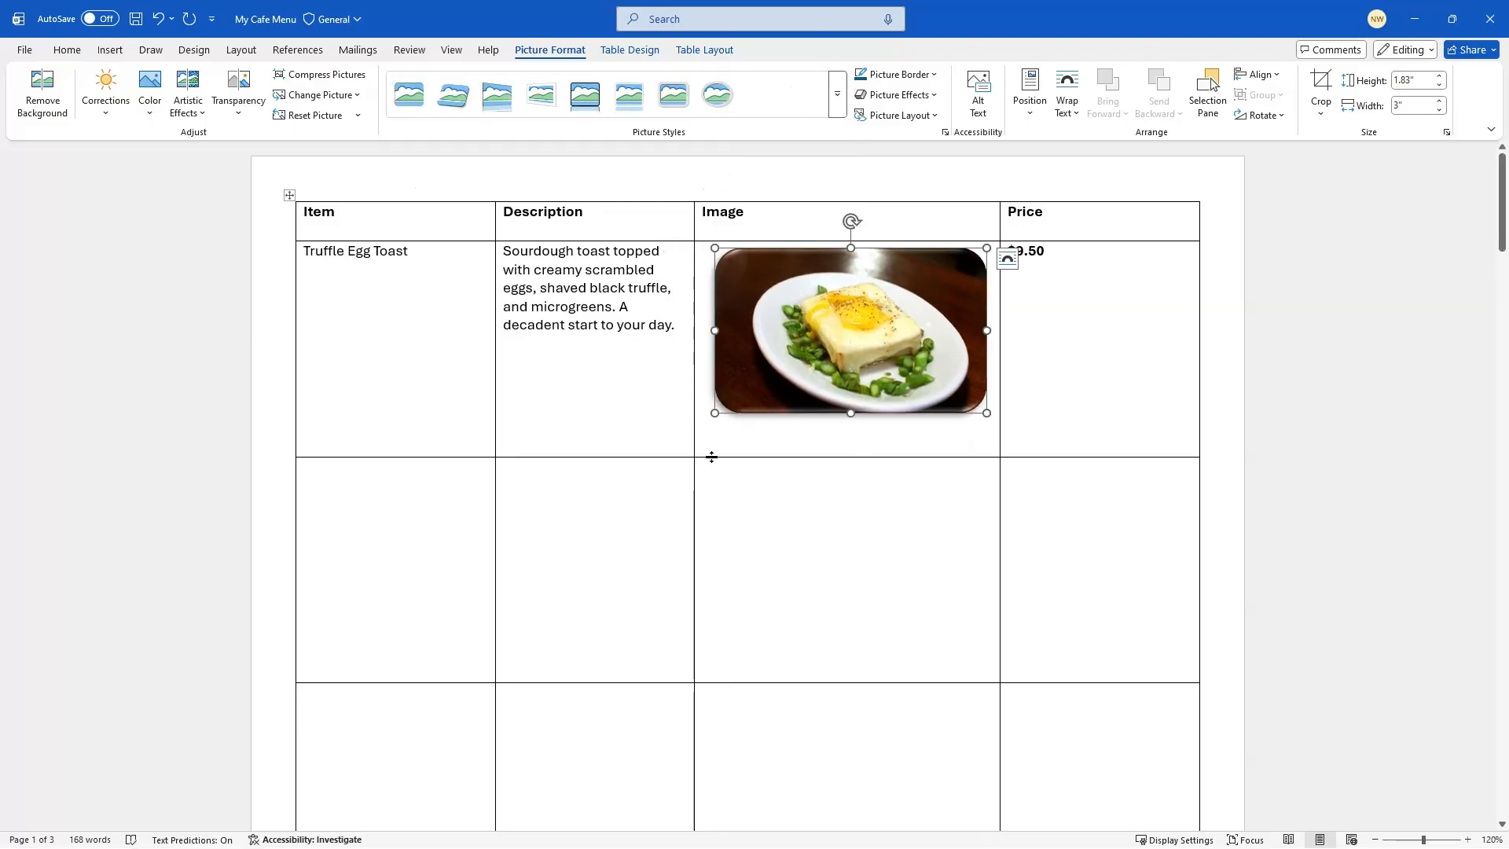
pyautogui.click(662, 441)
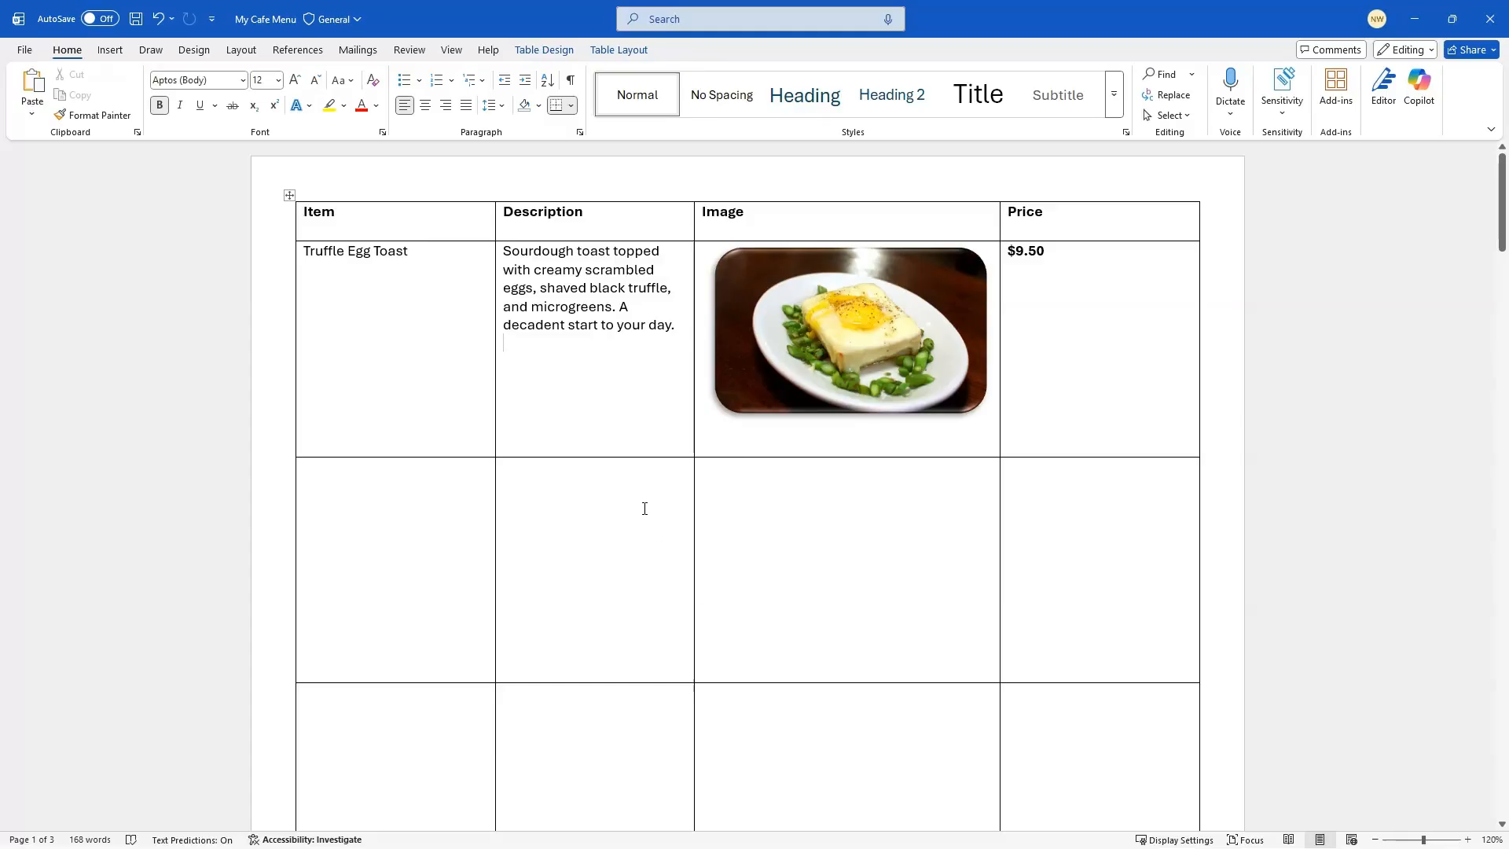
# Copy the burrata salad picture, number 2 on the last page, into the Image cell of the row below Truffle Egg Toast
pyautogui.scroll(-1, 615, 570)
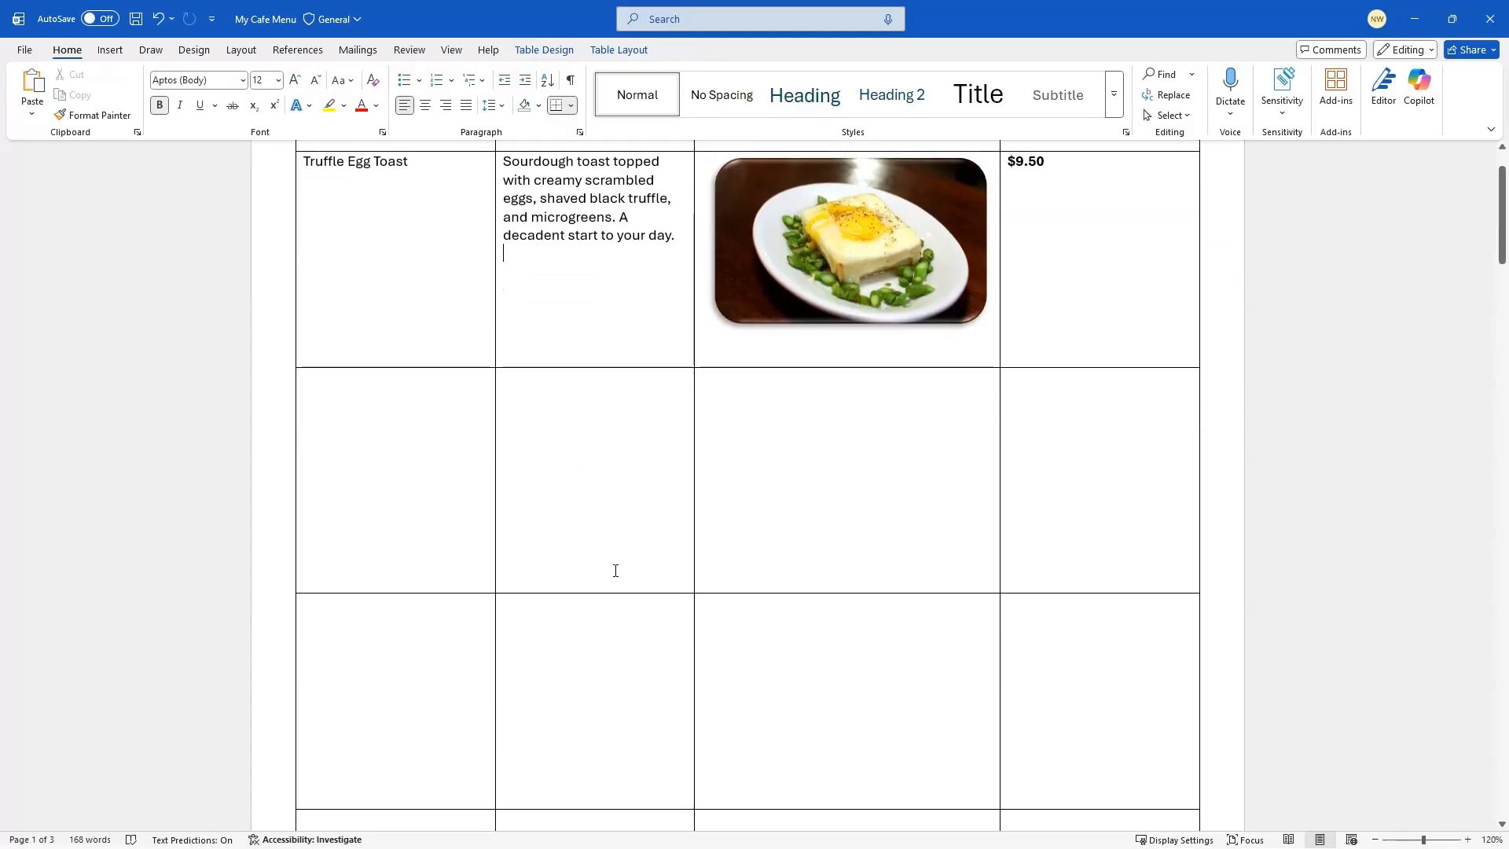
pyautogui.scroll(1, 612, 568)
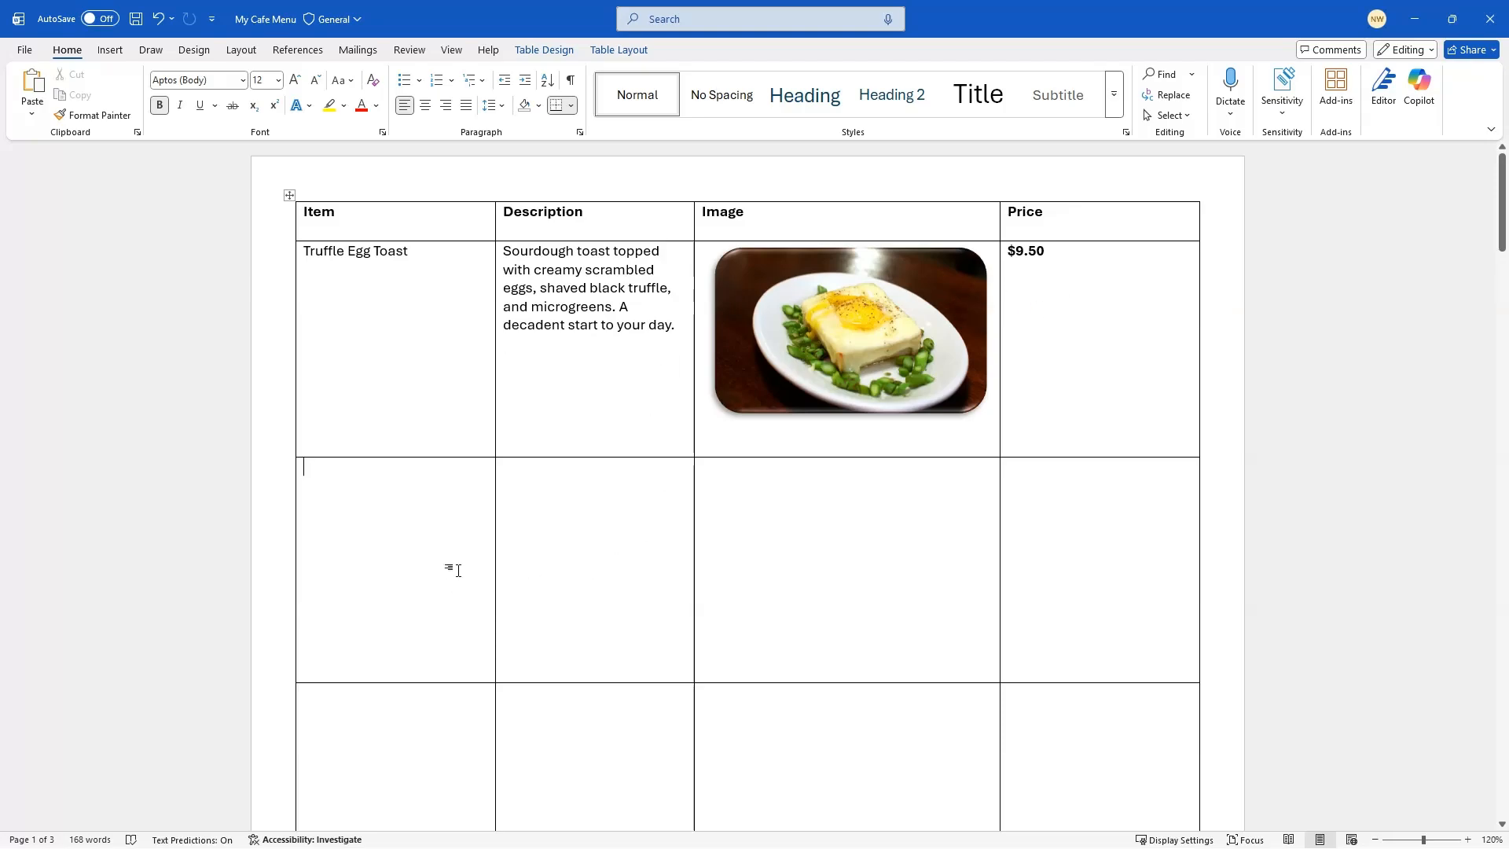
pyautogui.hotkey('ctrl', 'End')
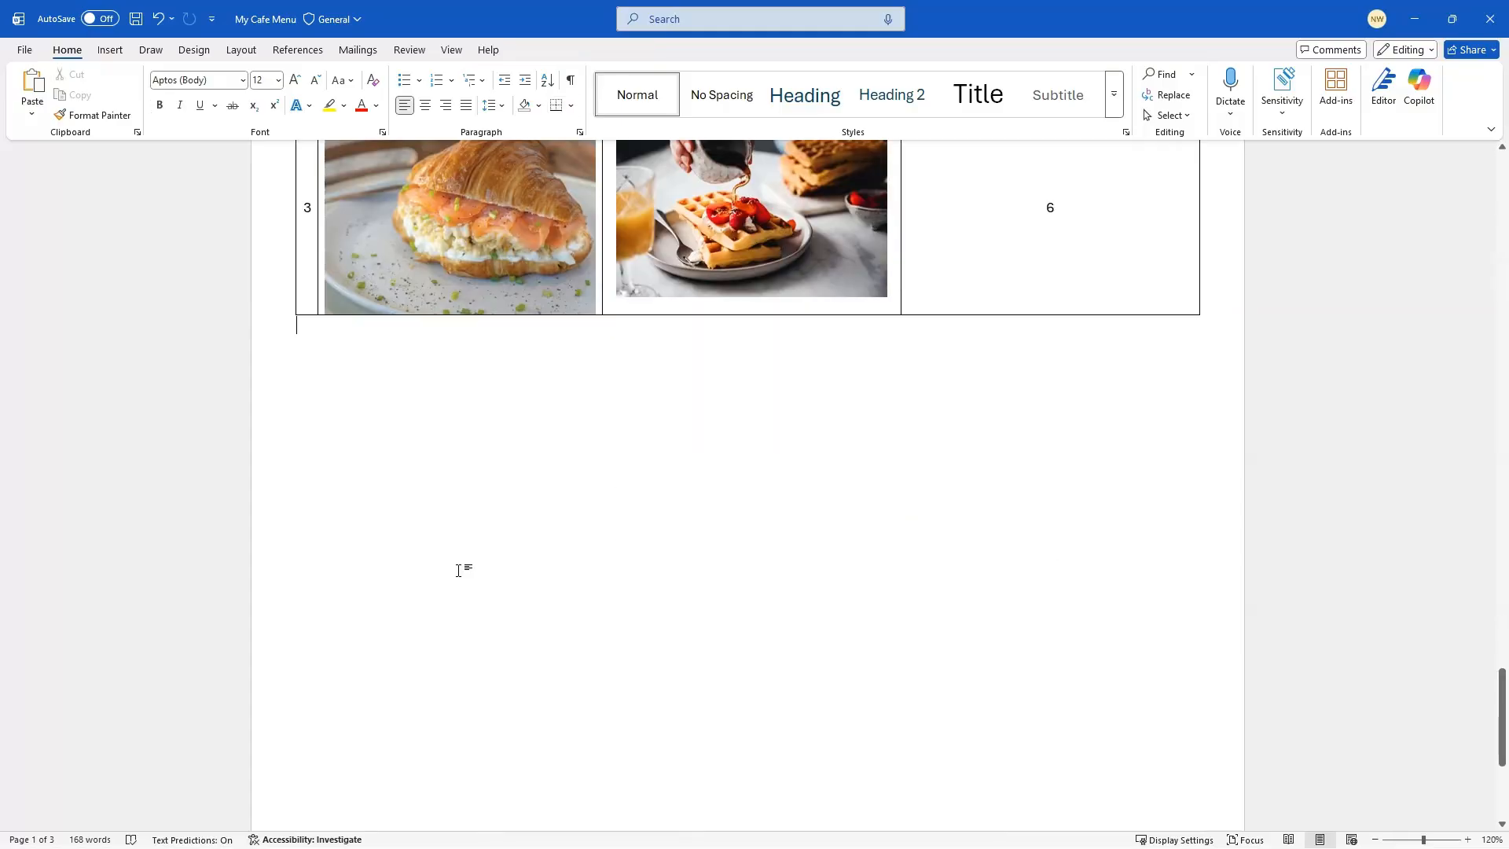
pyautogui.scroll(6, 459, 538)
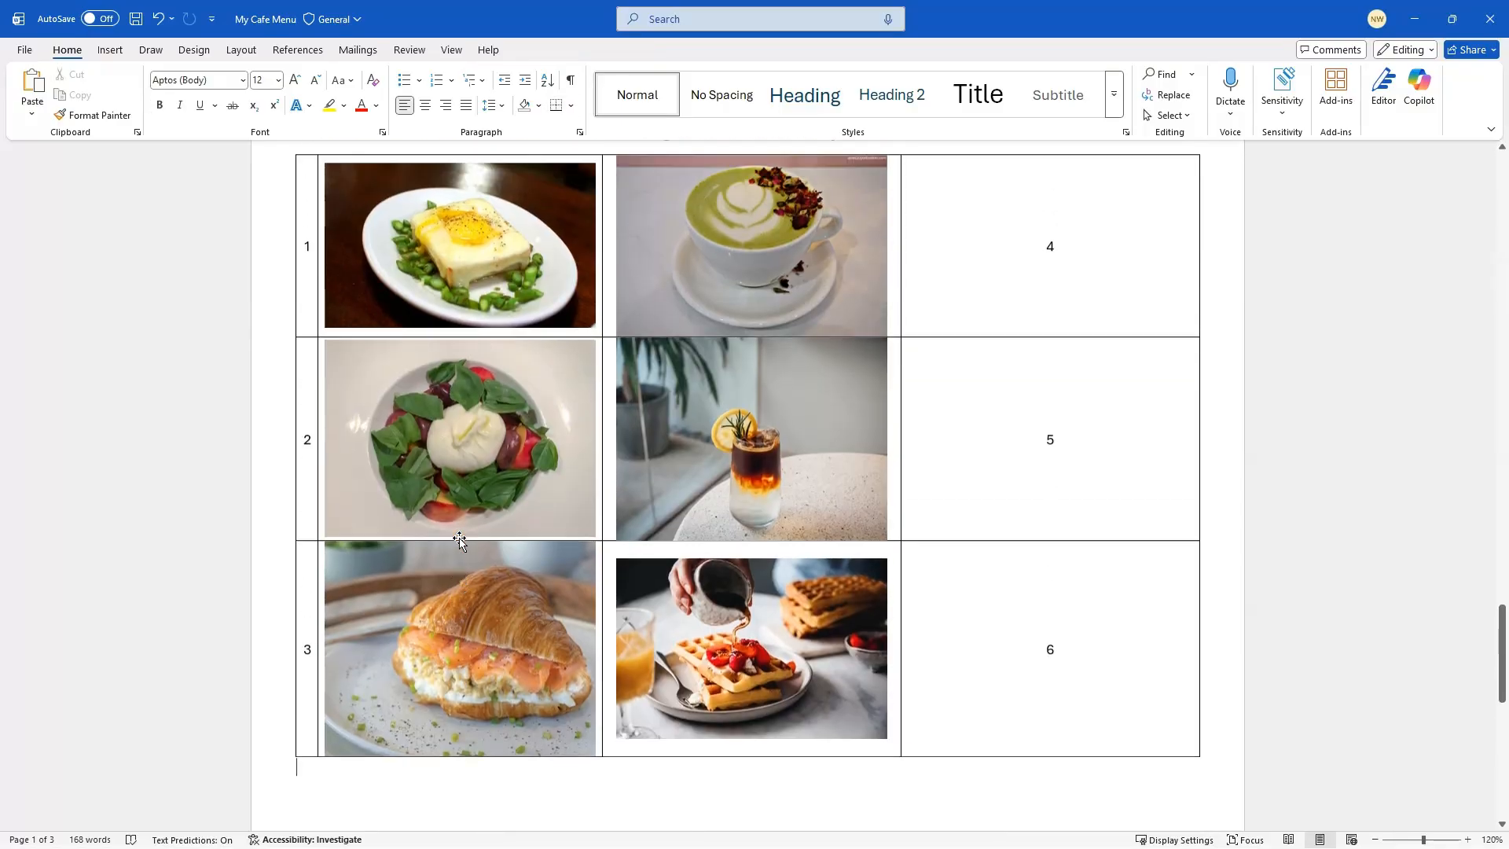
pyautogui.click(499, 471)
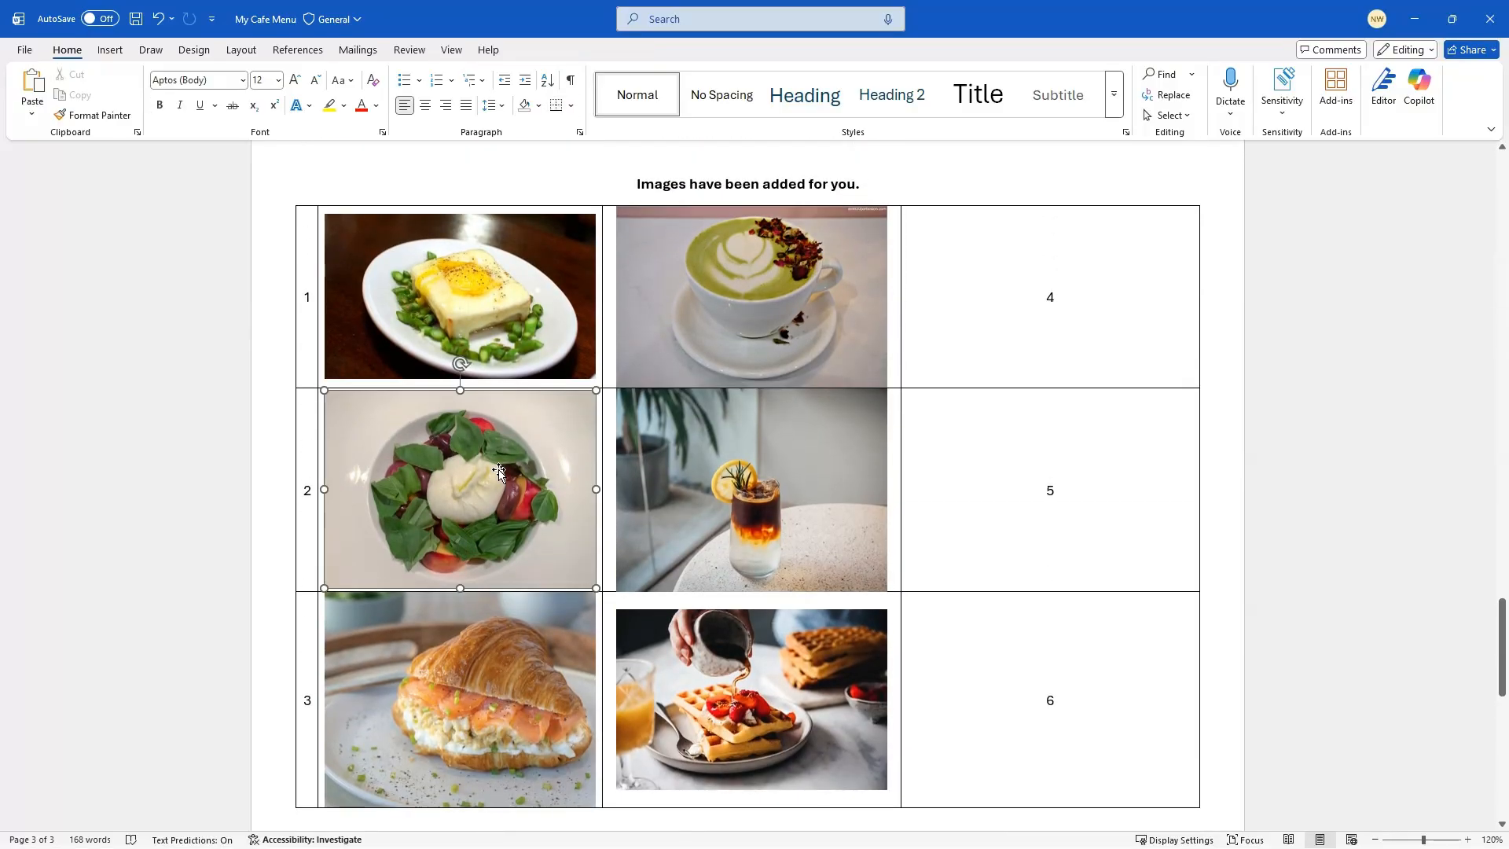
pyautogui.rightClick(498, 471)
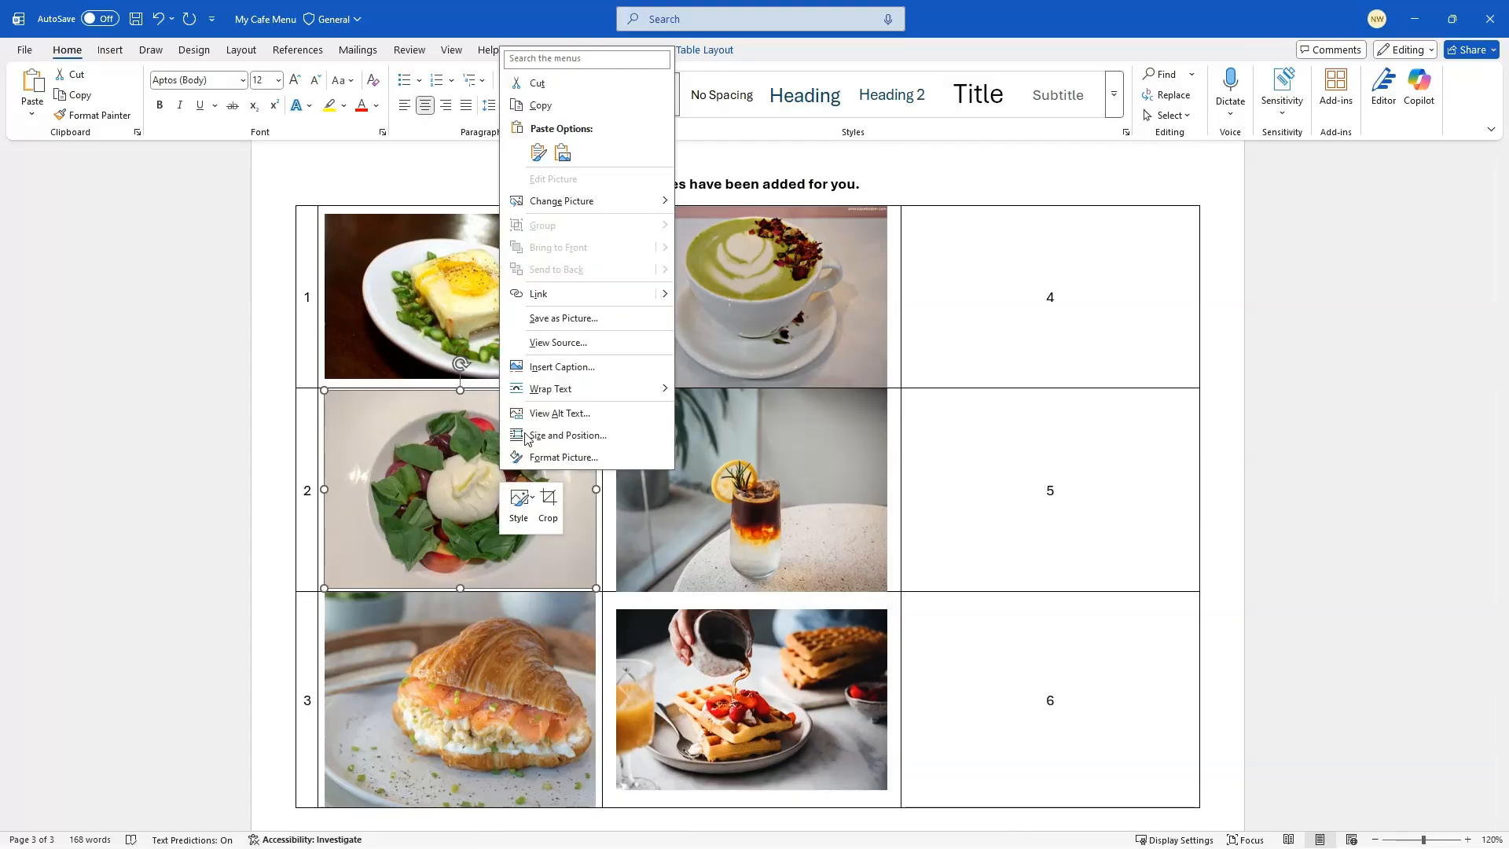
pyautogui.click(555, 115)
pyautogui.hotkey('ctrl', 'Home')
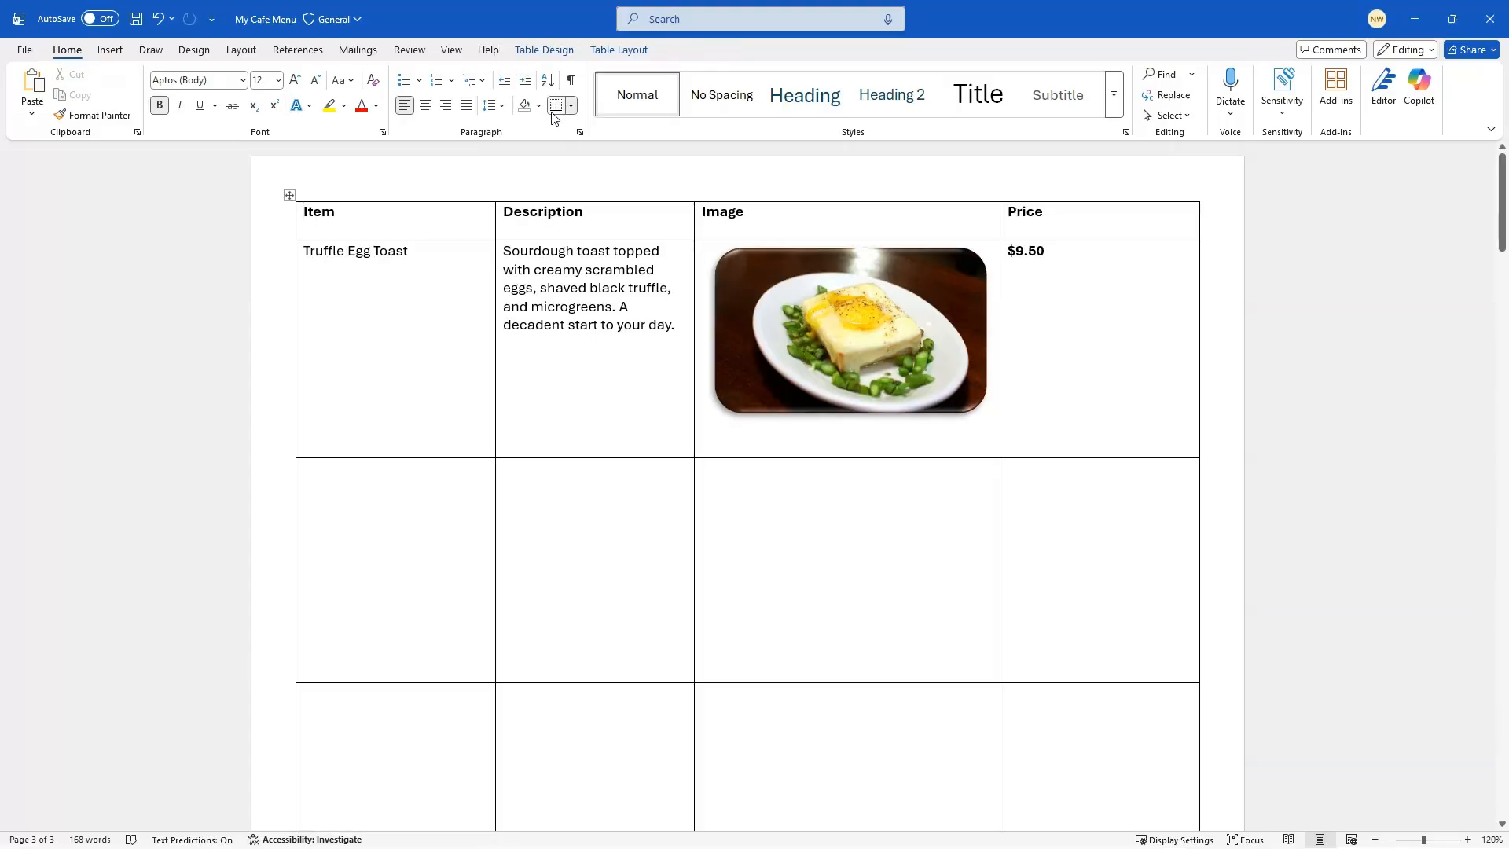
pyautogui.click(862, 543)
pyautogui.hotkey('ctrl', 'v')
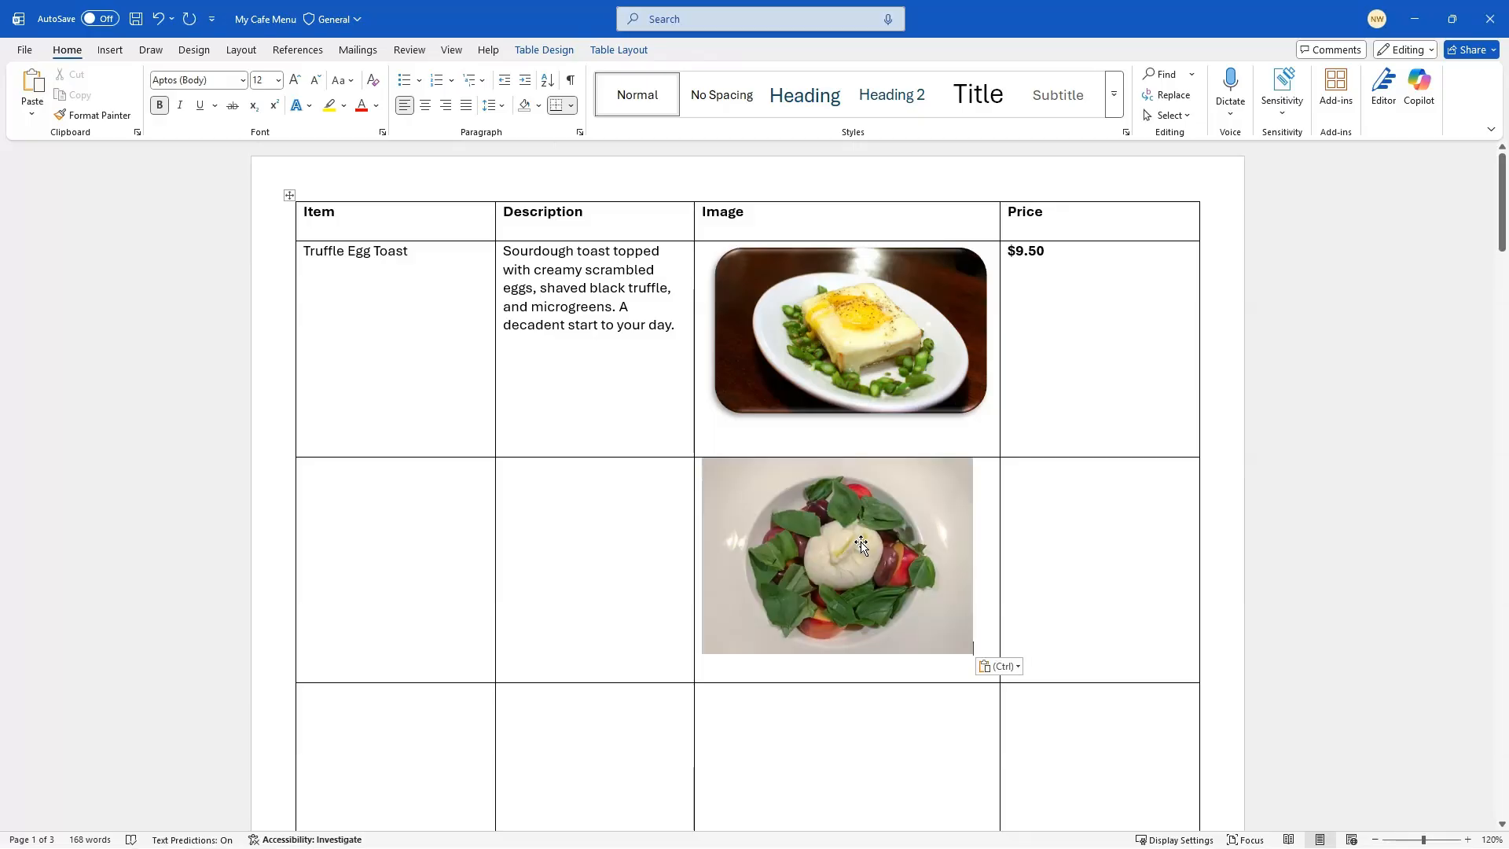
# Go to the Menu items list on page 2 and show the Navigation pane with page thumbnails
pyautogui.hotkey('ctrl', 'End')
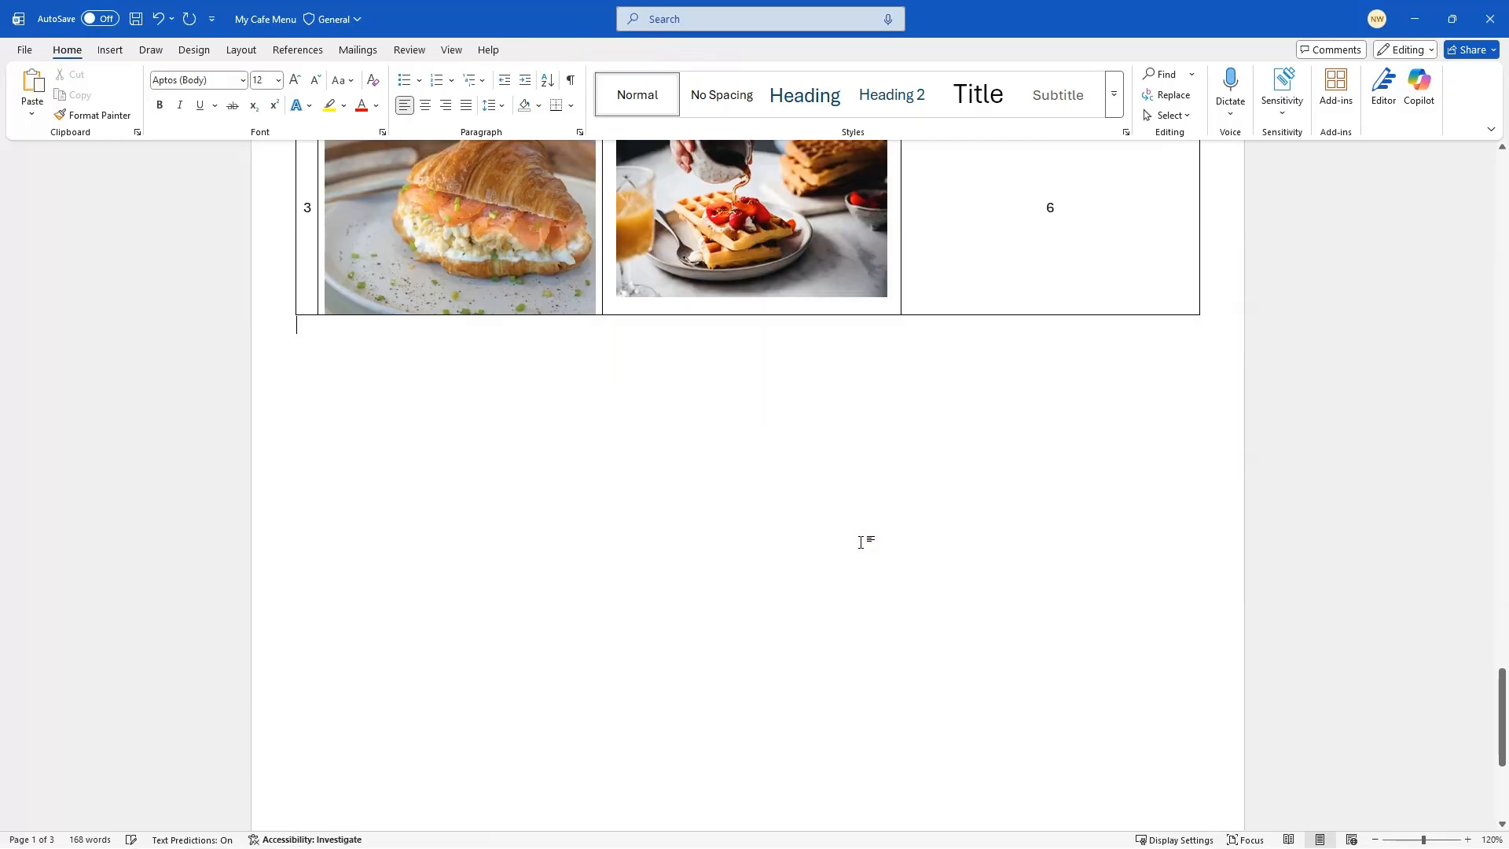
pyautogui.scroll(4, 862, 542)
pyautogui.scroll(10, 862, 542)
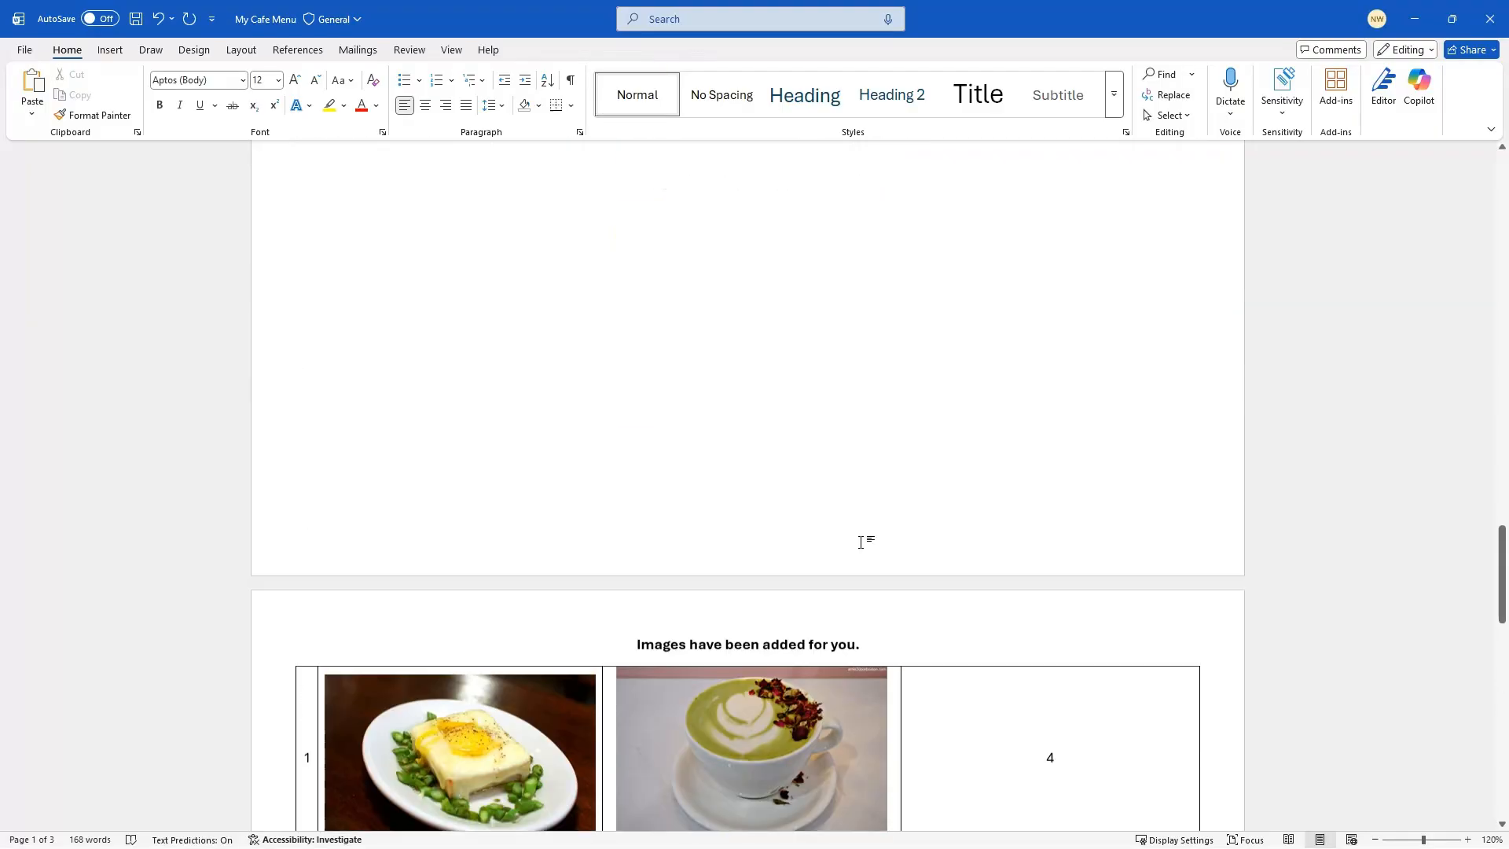
pyautogui.scroll(10, 862, 543)
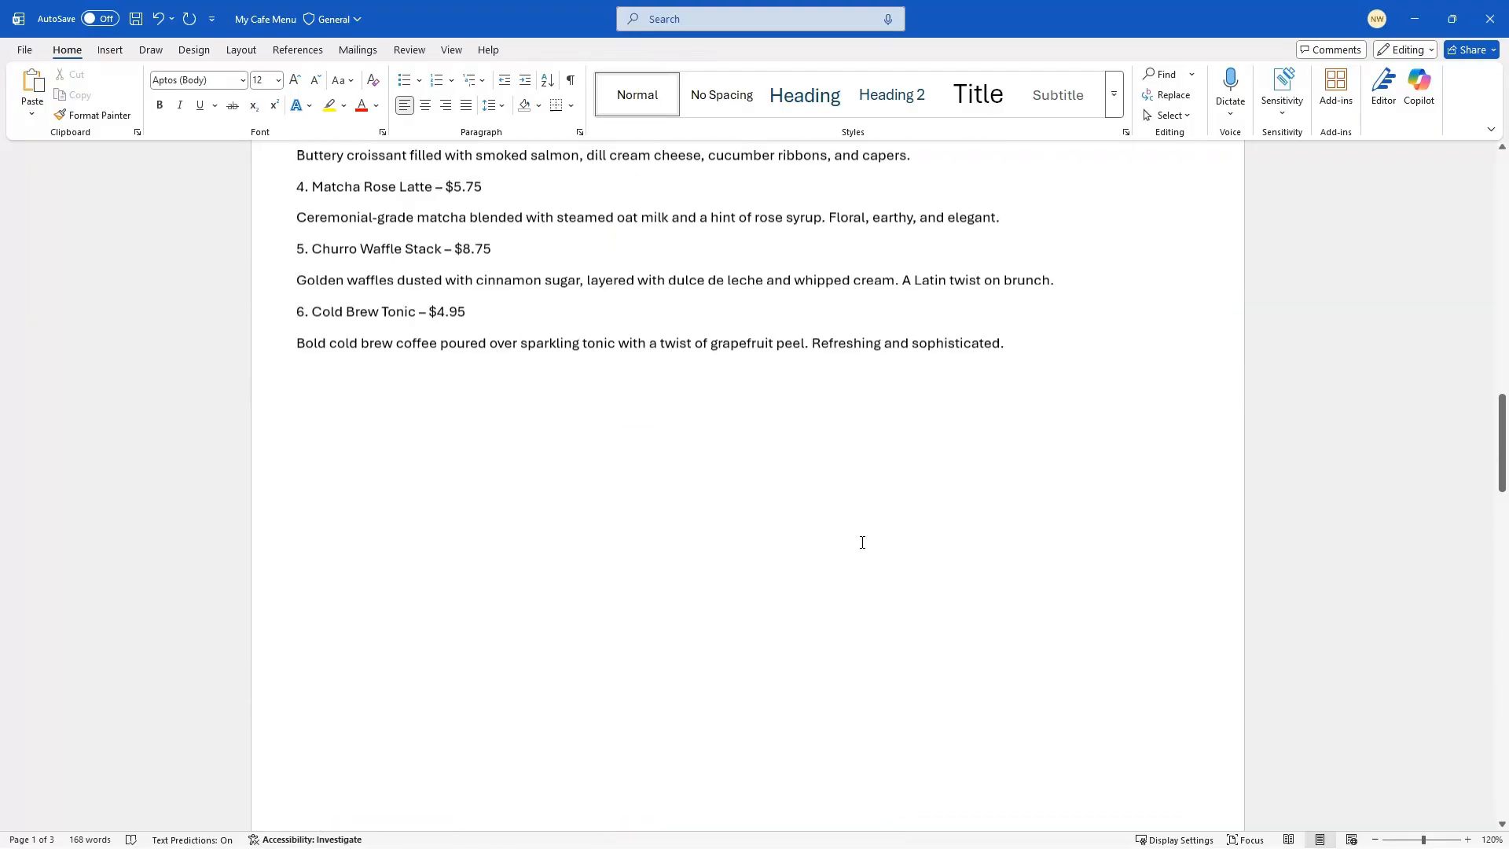
pyautogui.scroll(3, 862, 543)
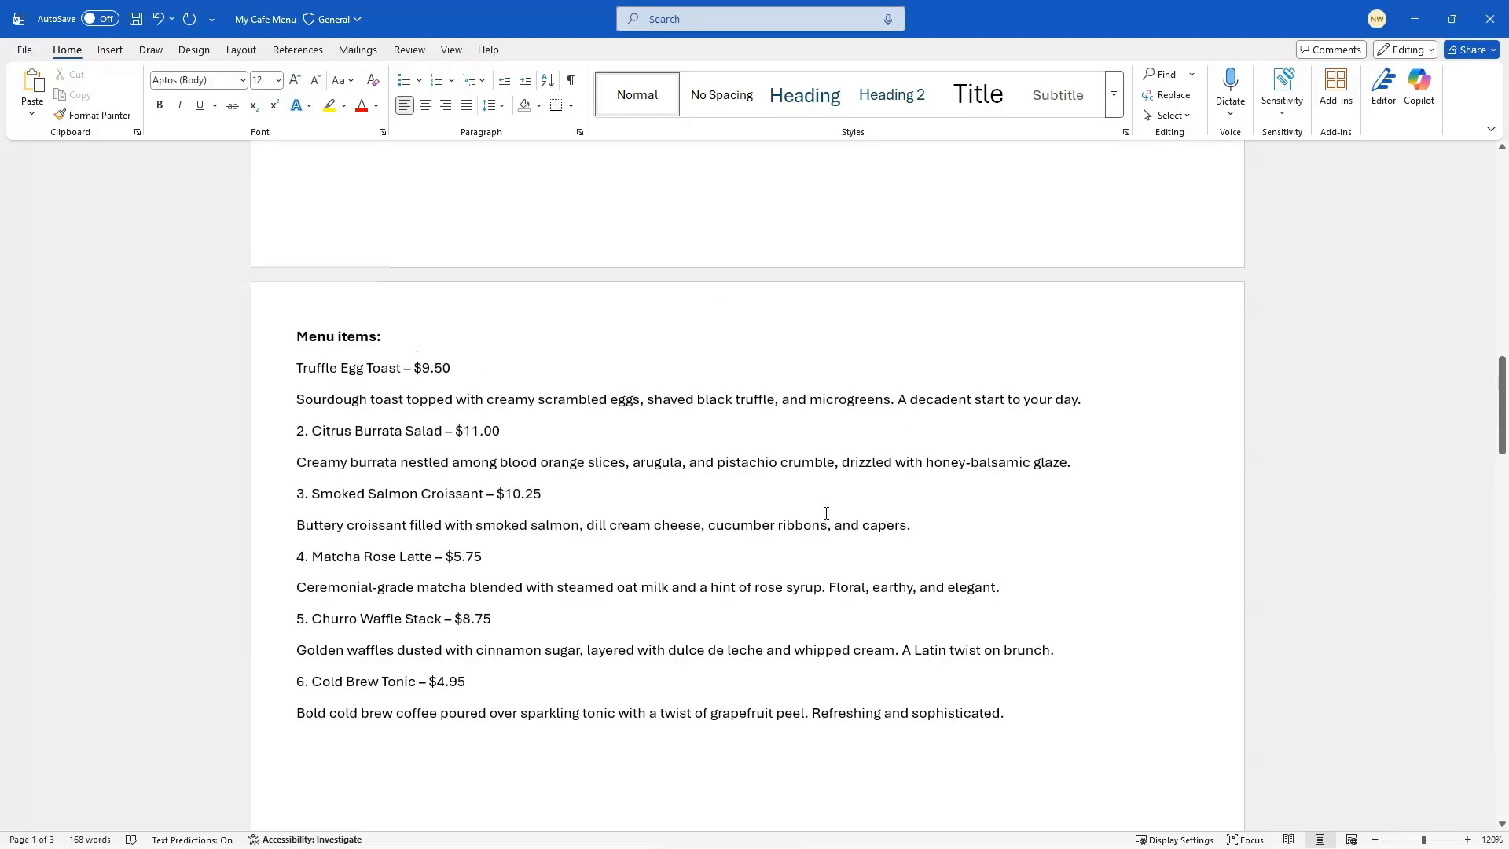
pyautogui.click(452, 52)
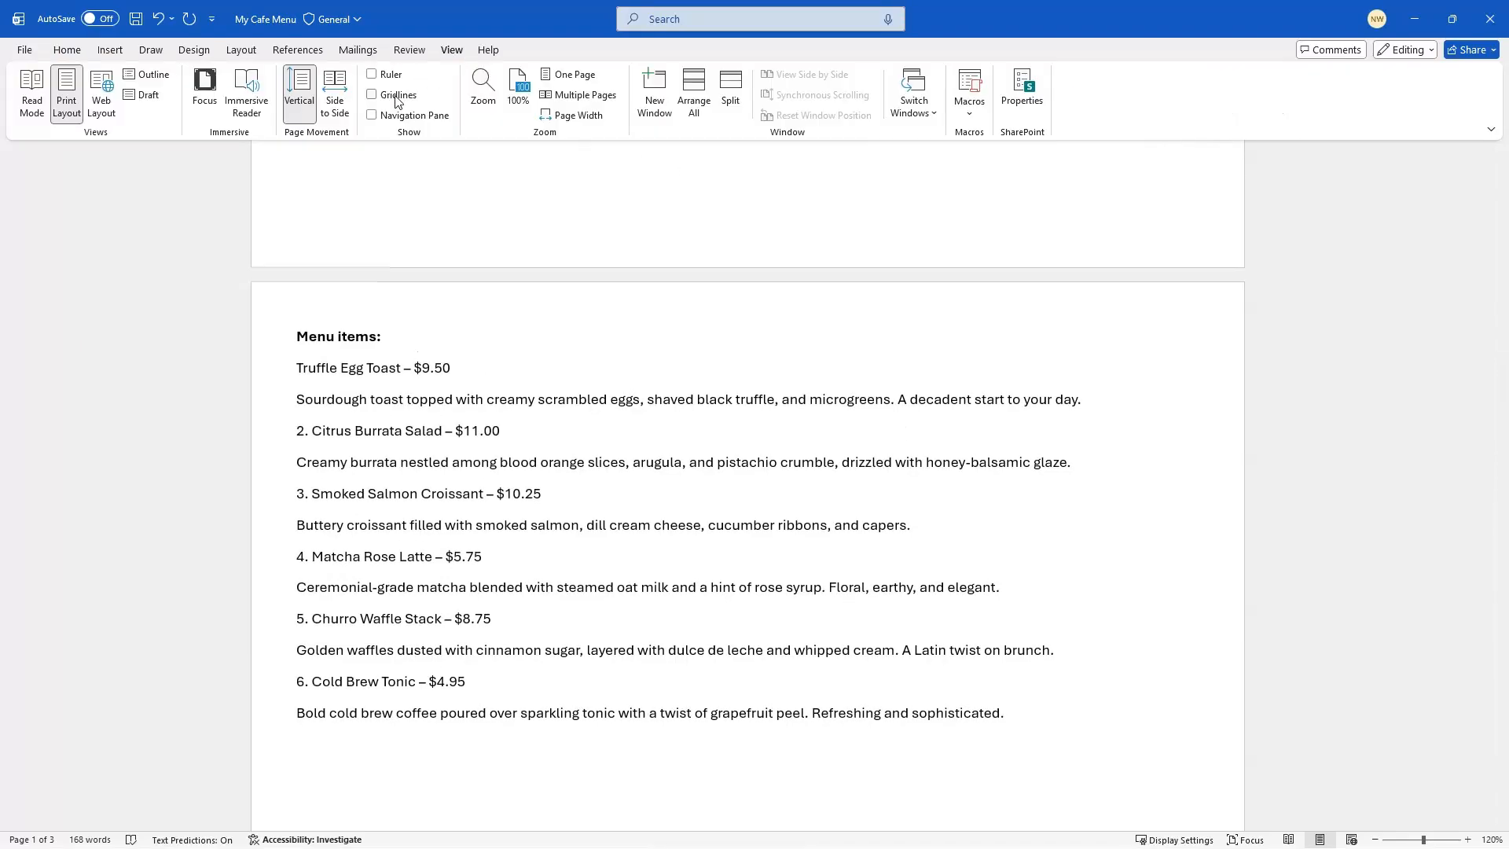
pyautogui.click(373, 116)
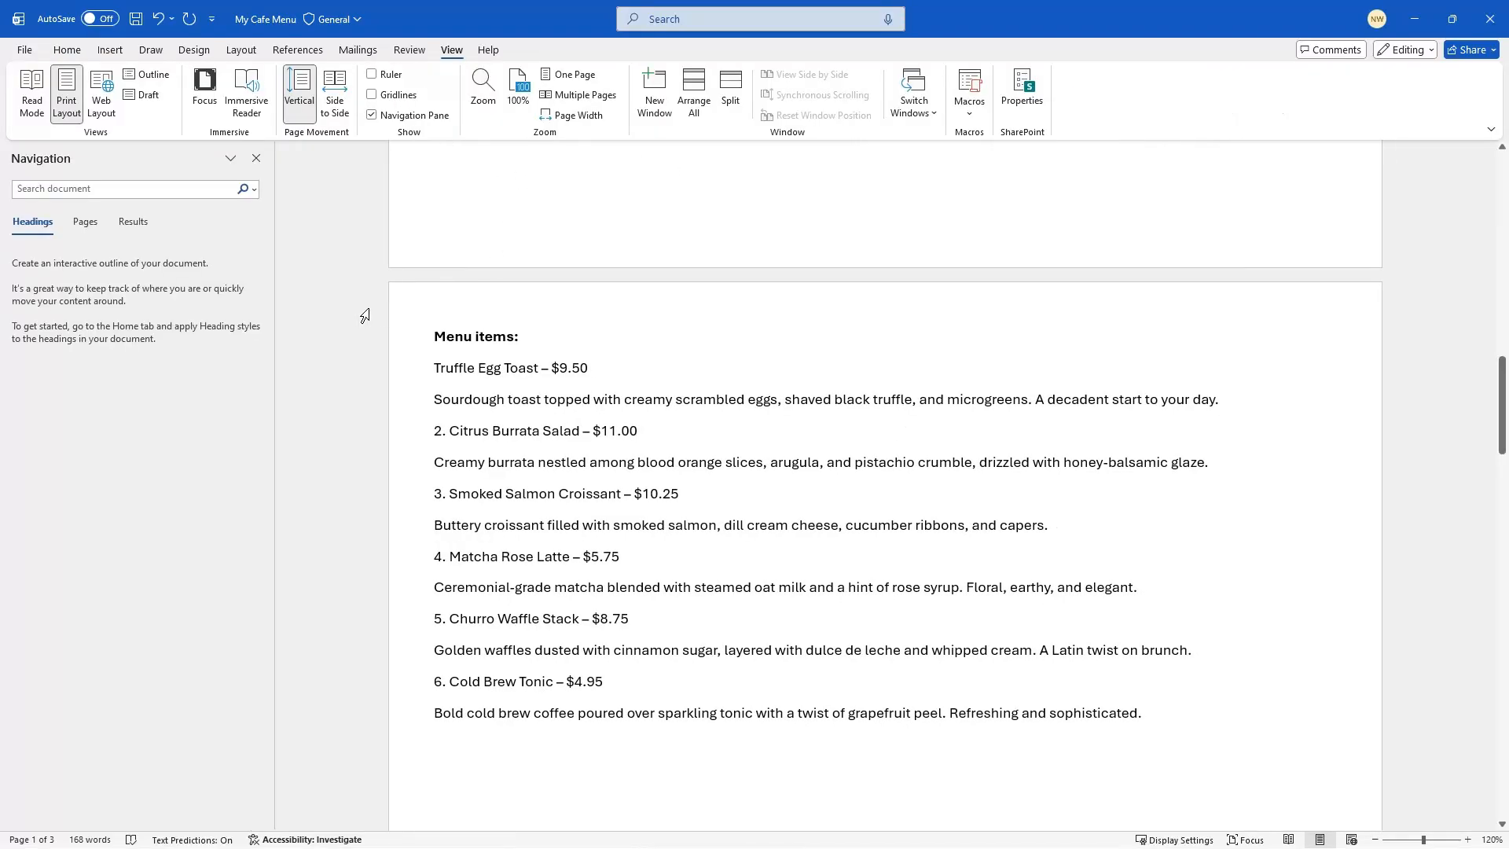
pyautogui.click(85, 221)
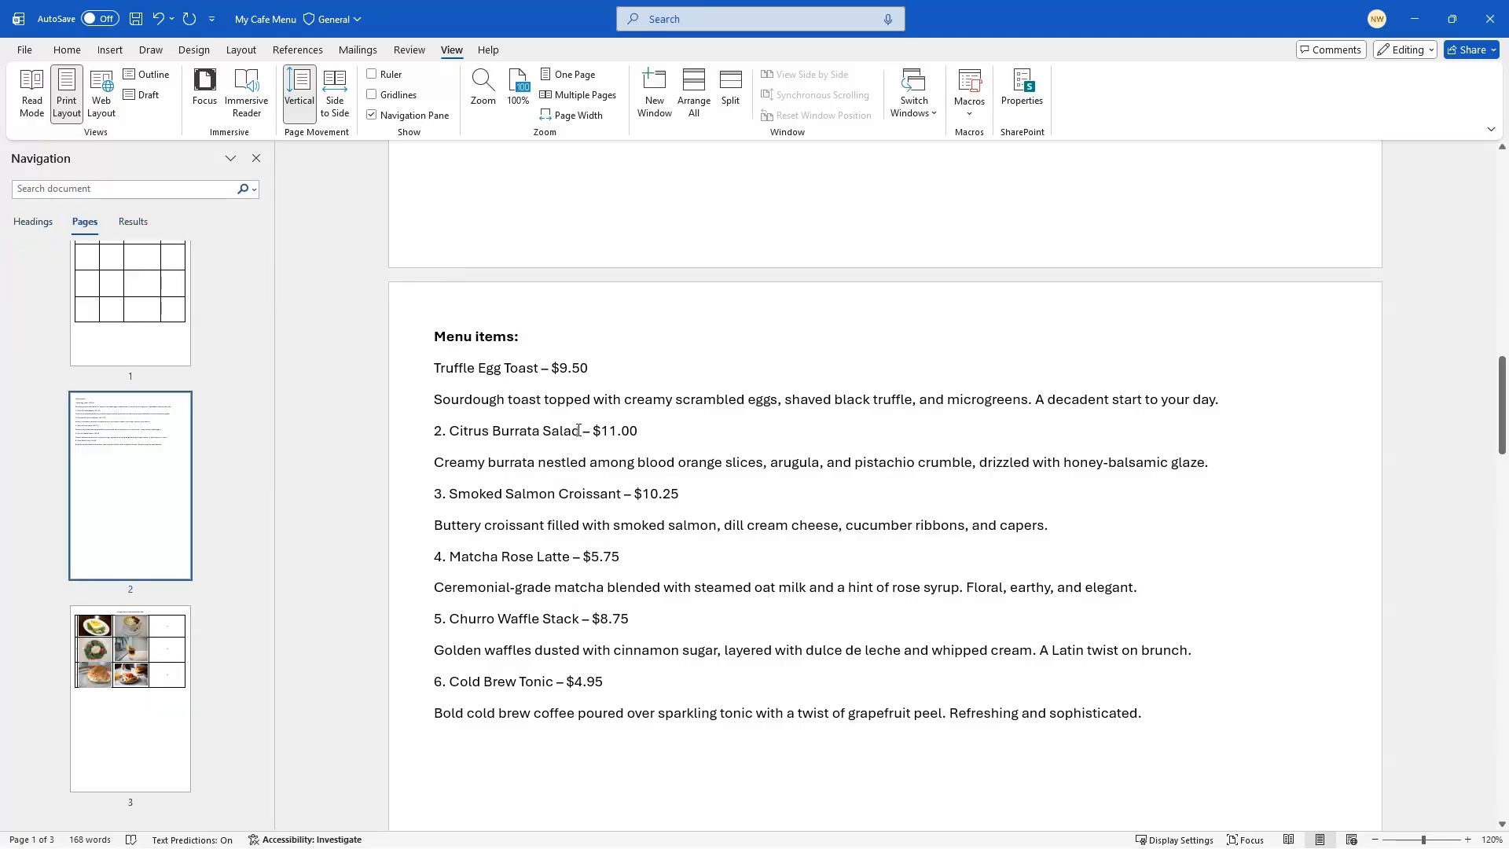
# Copy the name Citrus Burrata Salad from the Menu items list into the Item cell beside the burrata salad picture
pyautogui.moveTo(581, 428); pyautogui.dragTo(462, 431)
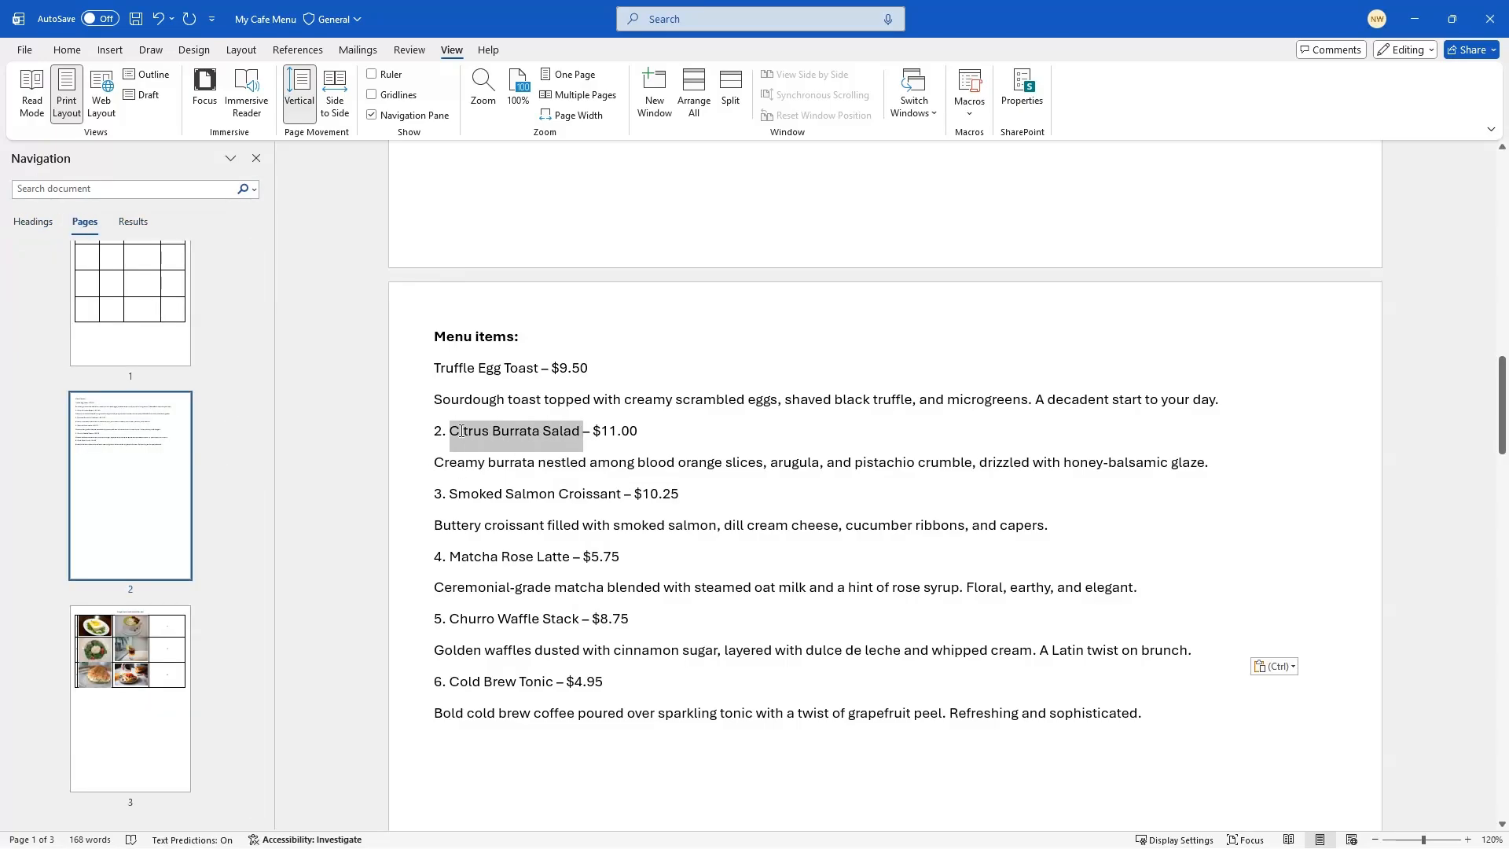
pyautogui.rightClick(507, 432)
pyautogui.click(548, 515)
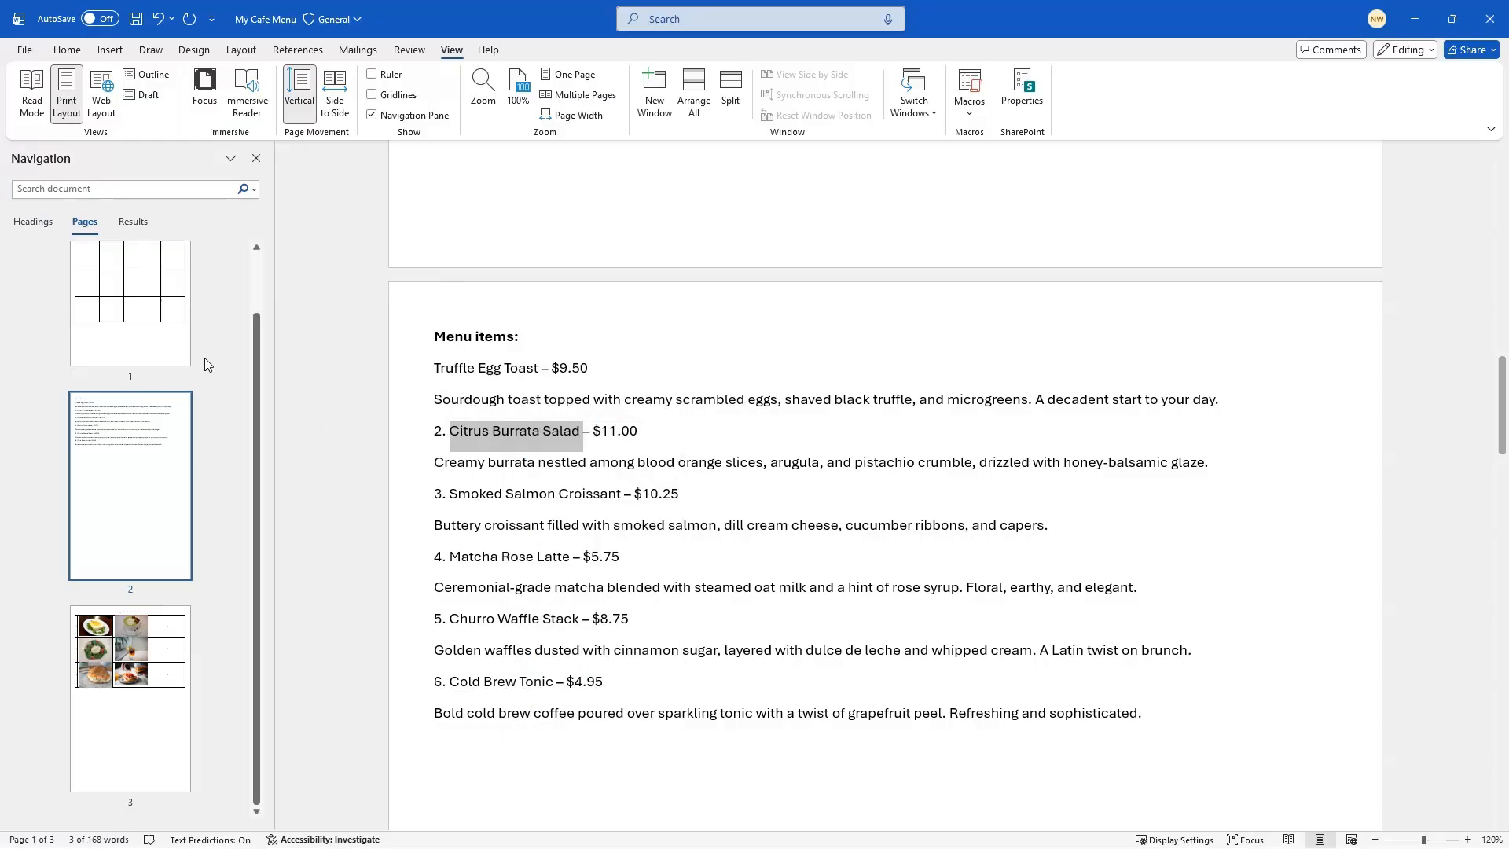
pyautogui.click(138, 338)
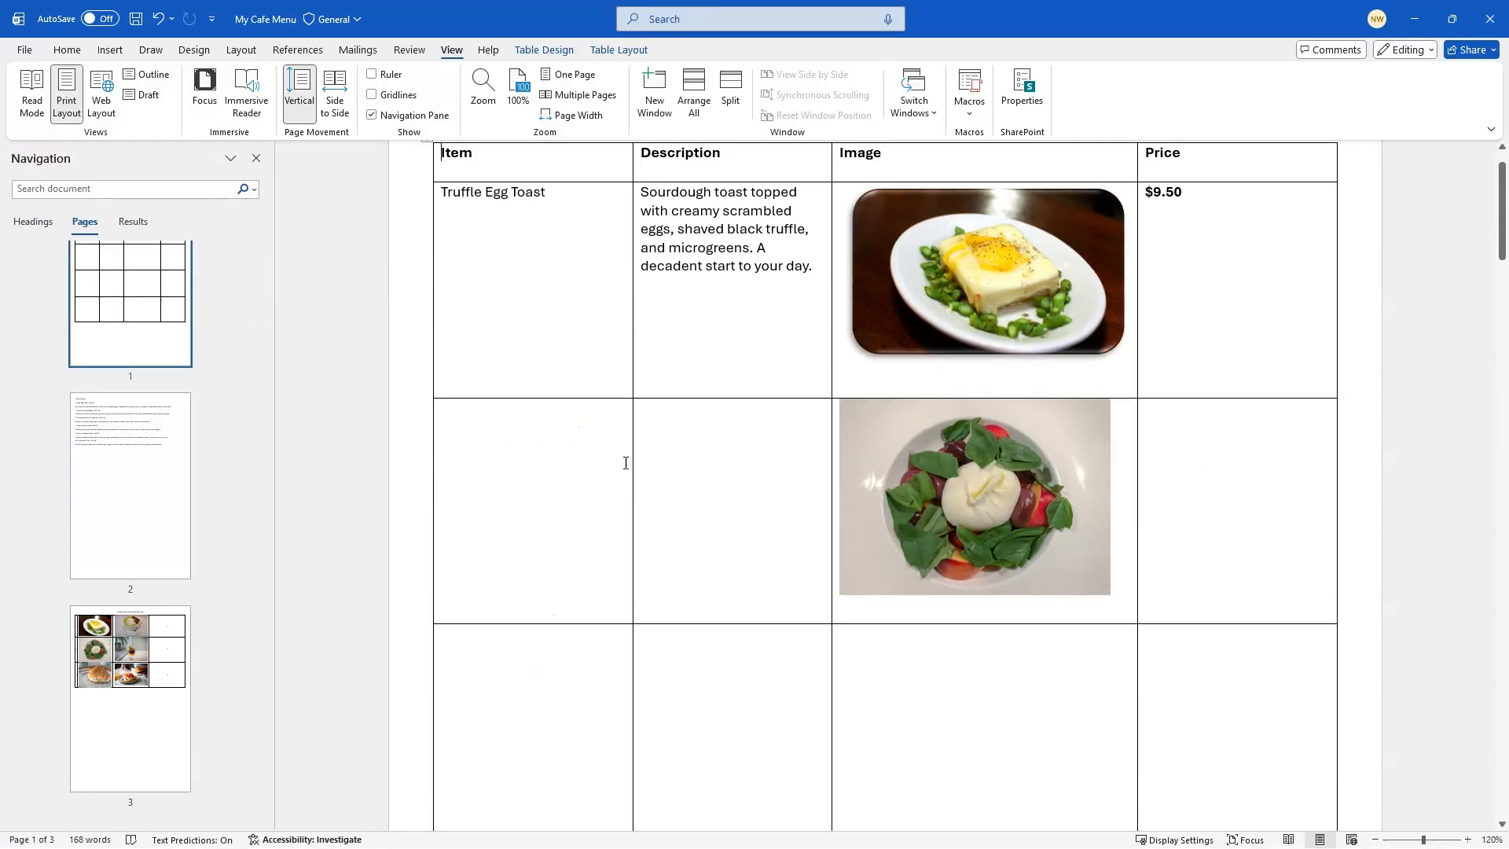
pyautogui.hotkey('ctrl', 'v')
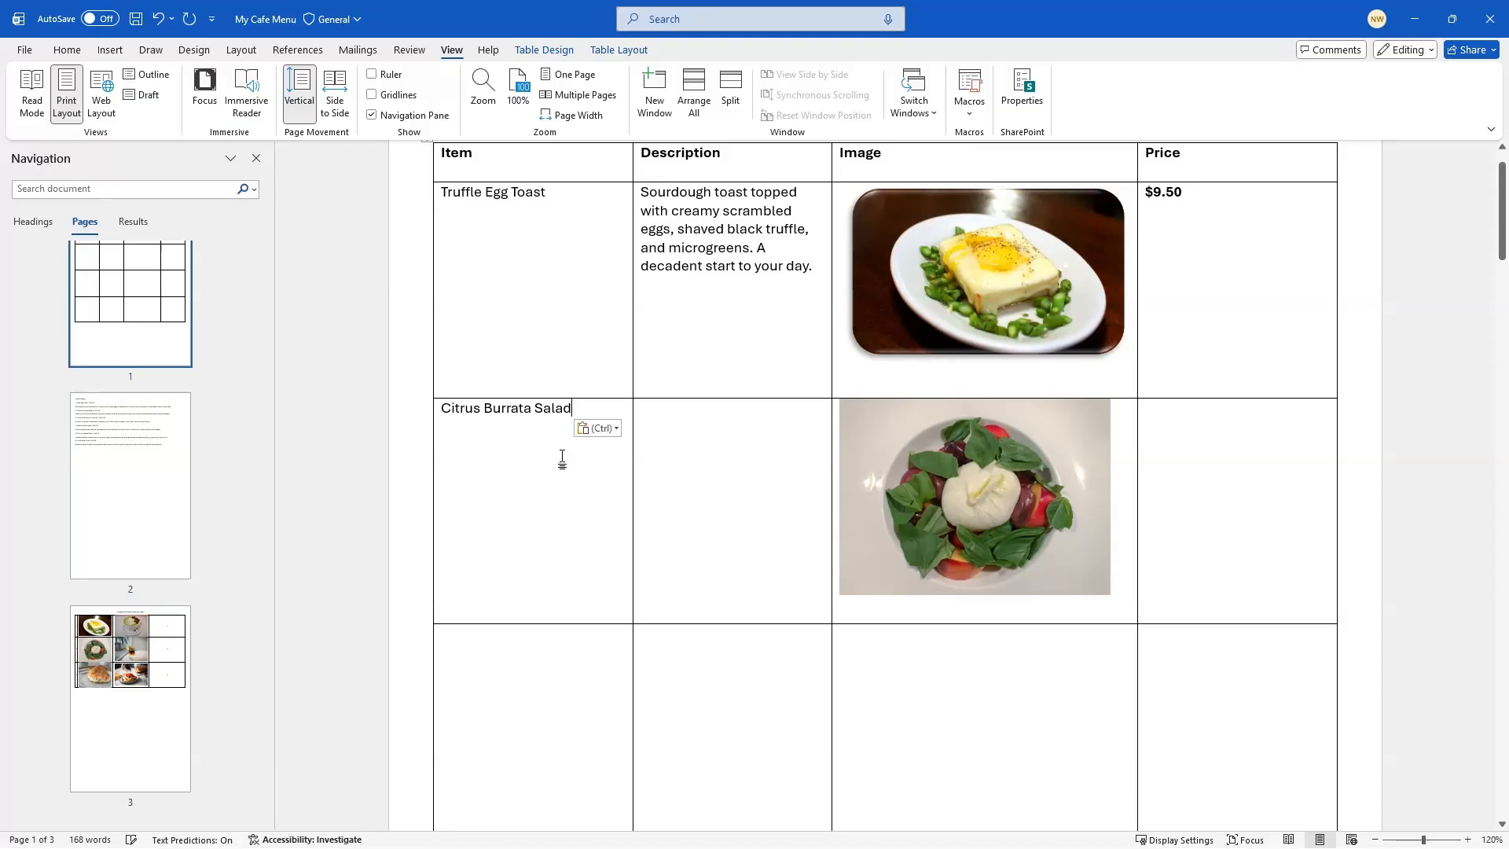
# Copy the Citrus Burrata Salad description from the Menu items list on page 2 into that item's Description cell
pyautogui.click(128, 471)
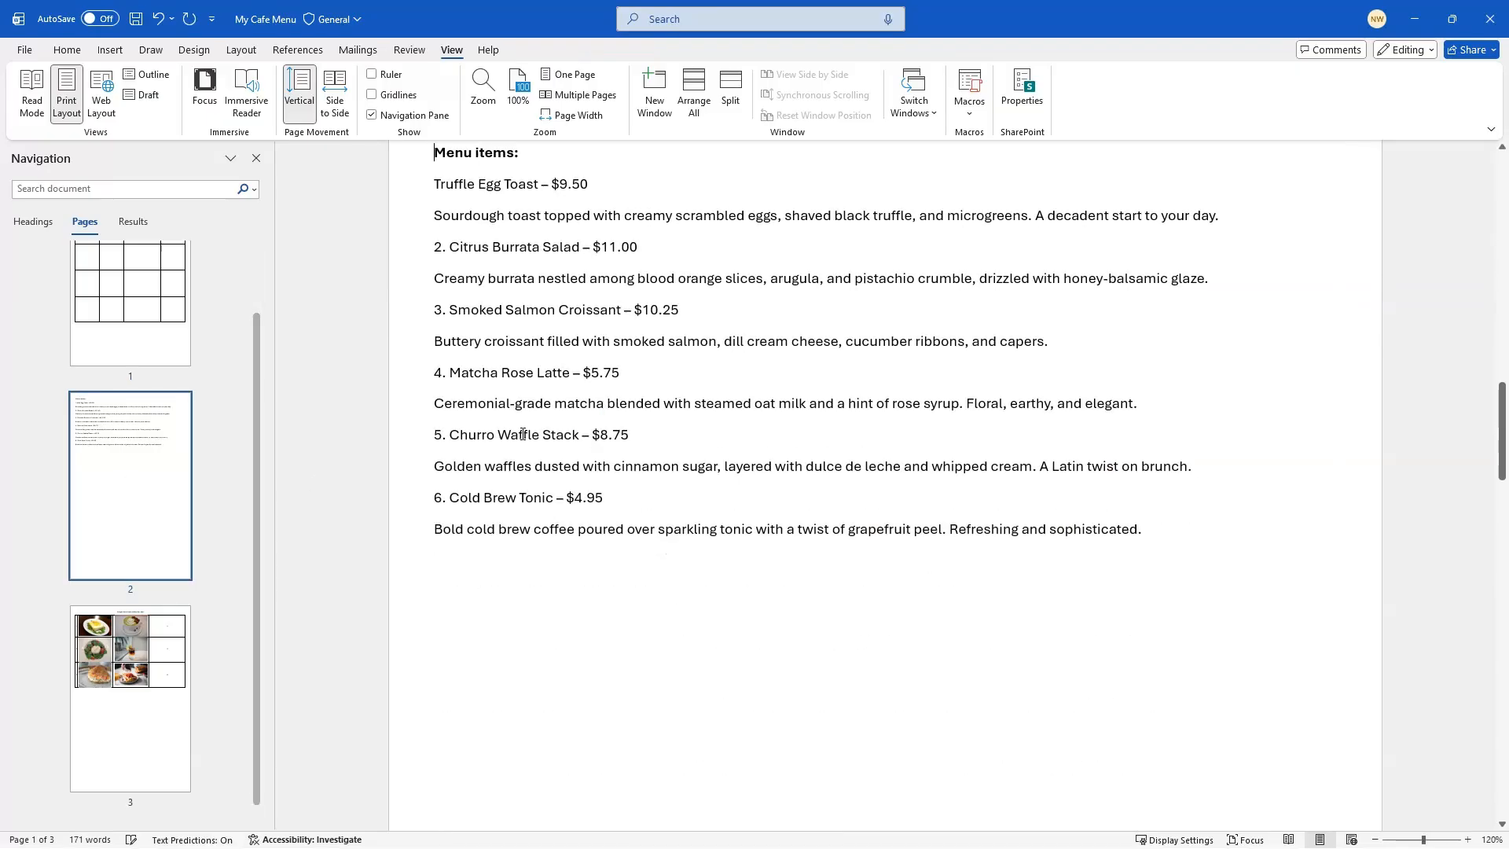
pyautogui.tripleClick(532, 276)
pyautogui.rightClick(532, 276)
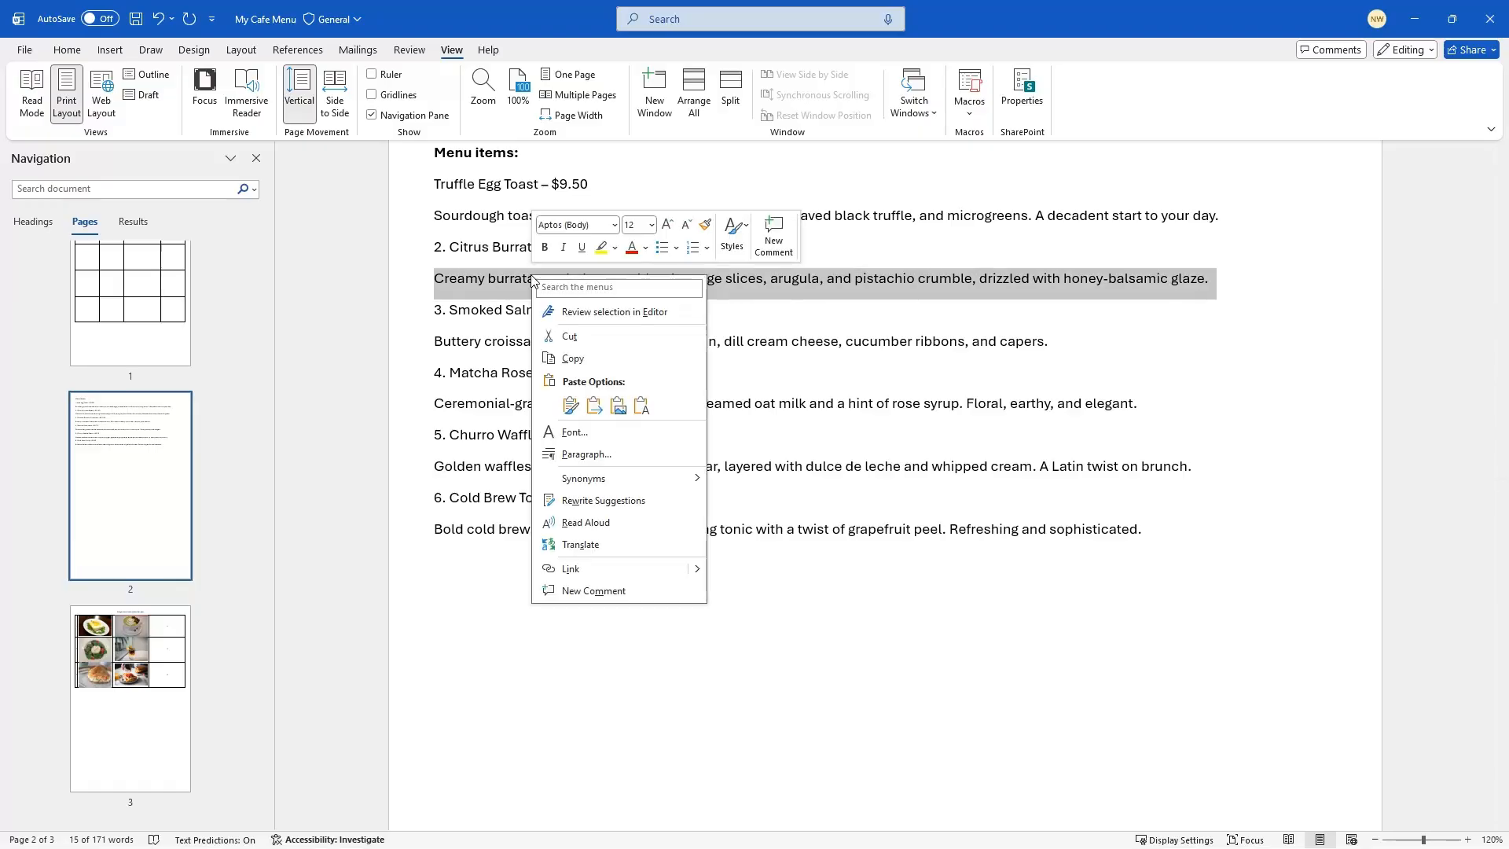
pyautogui.click(572, 358)
pyautogui.click(158, 311)
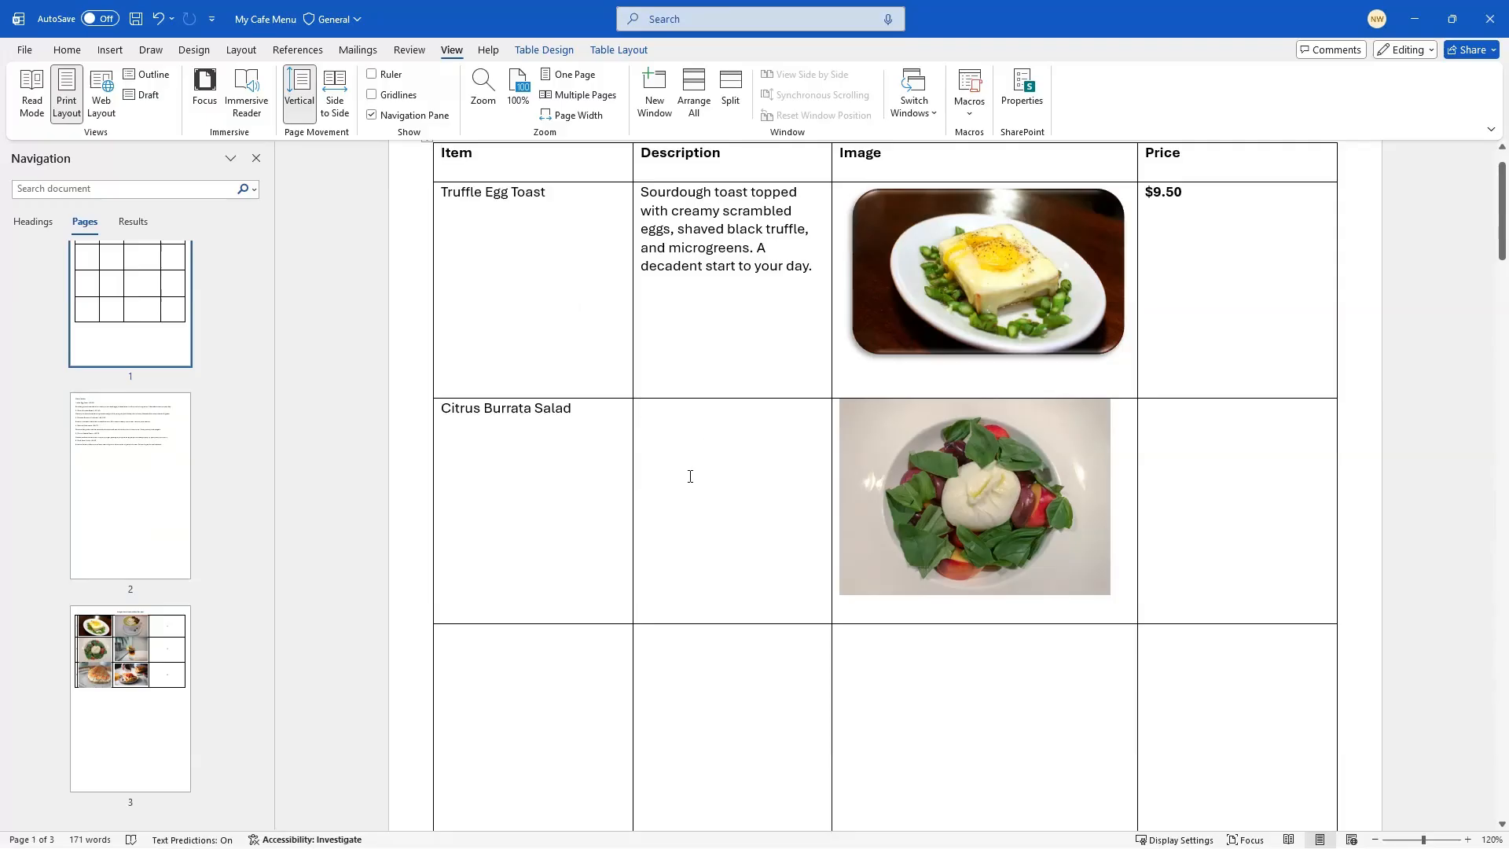
pyautogui.hotkey('ctrl', 'v')
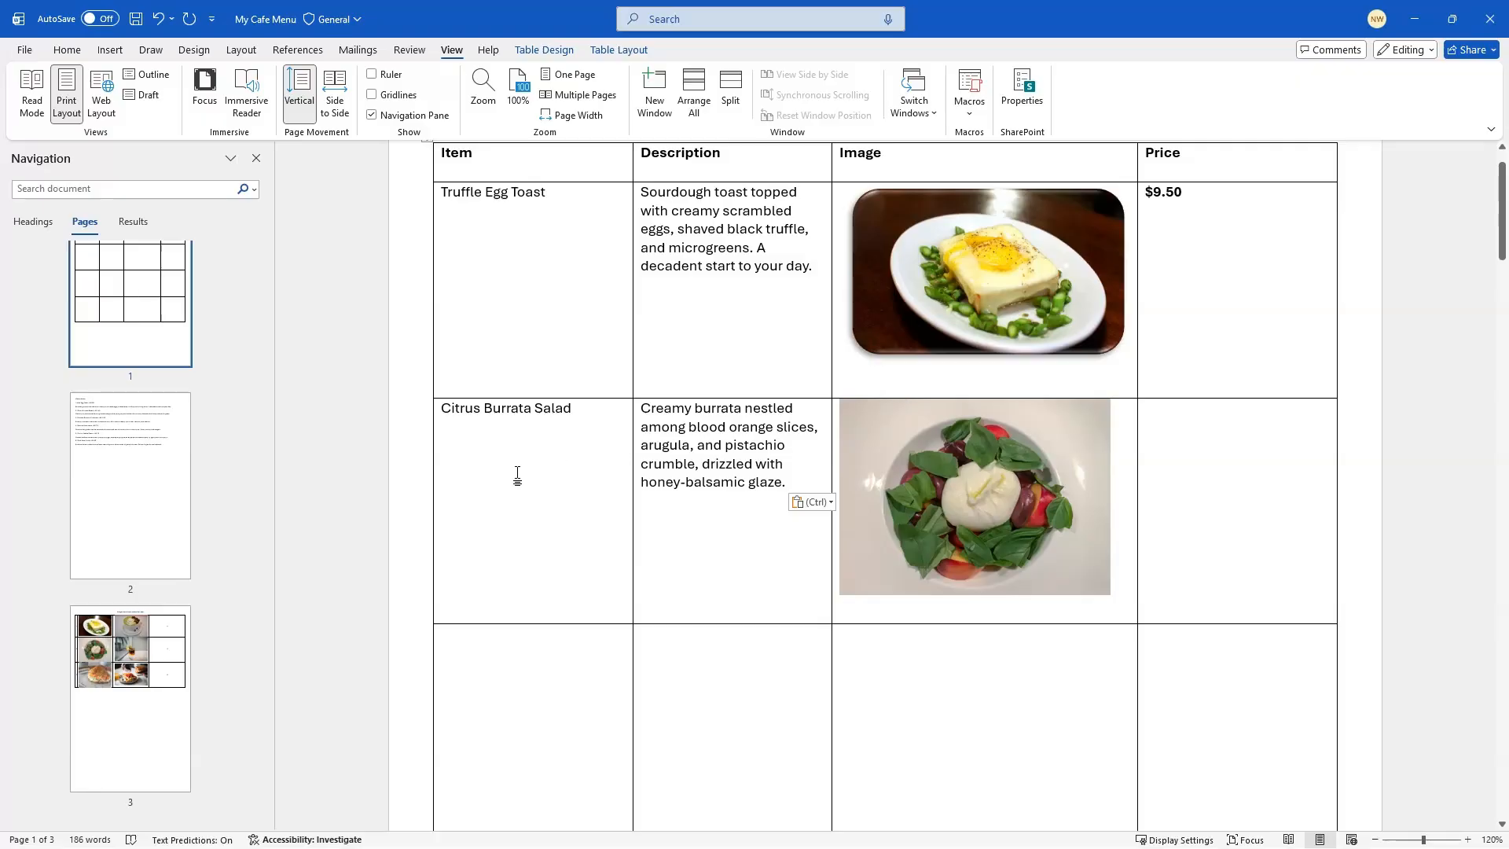
# Look up the Citrus Burrata Salad price in the Menu items list and enter $11.00 in its Price cell
pyautogui.click(119, 481)
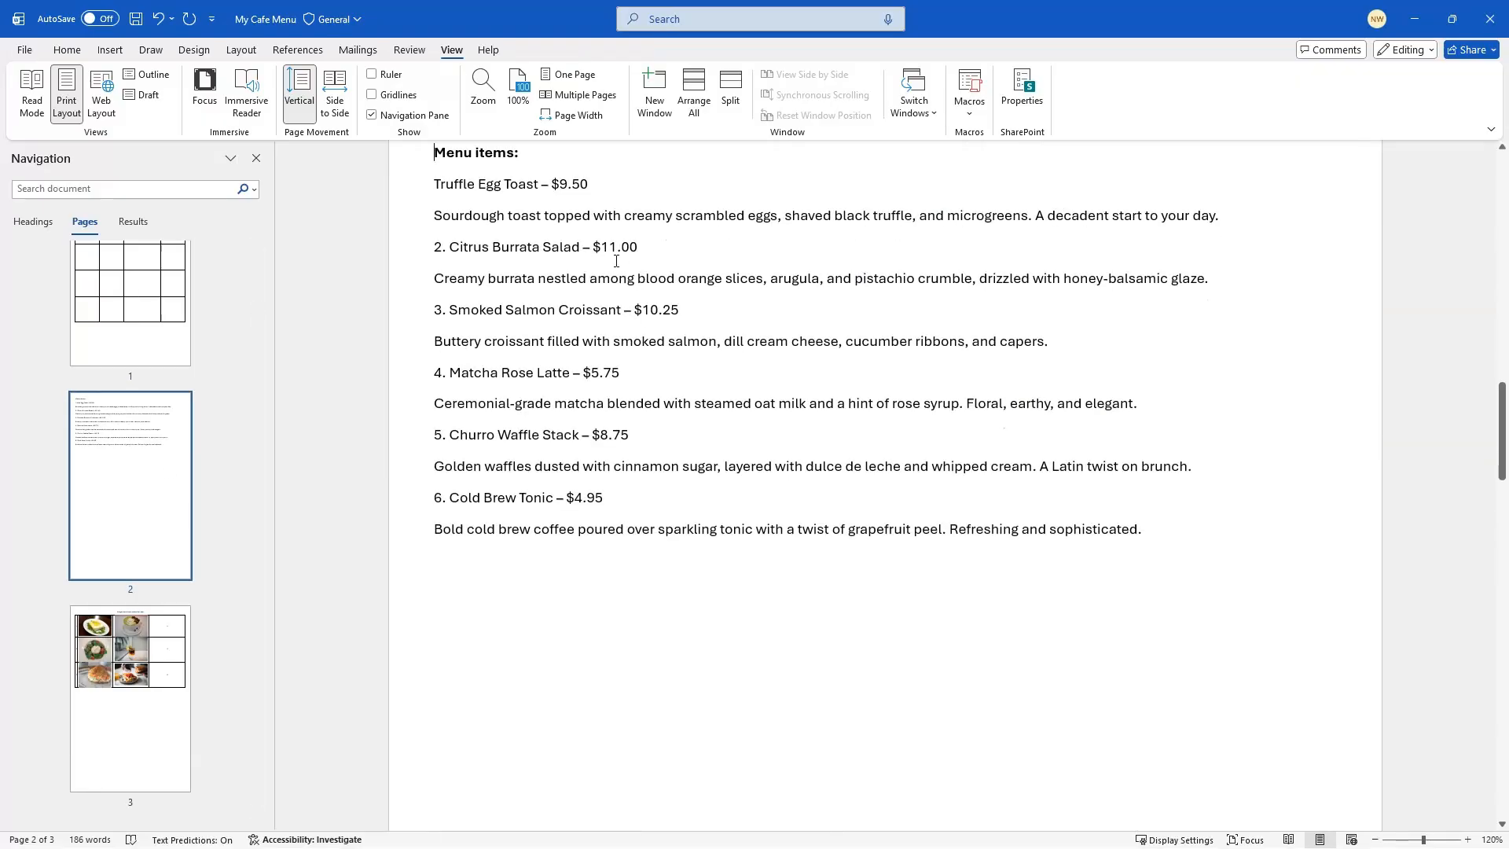
pyautogui.click(161, 314)
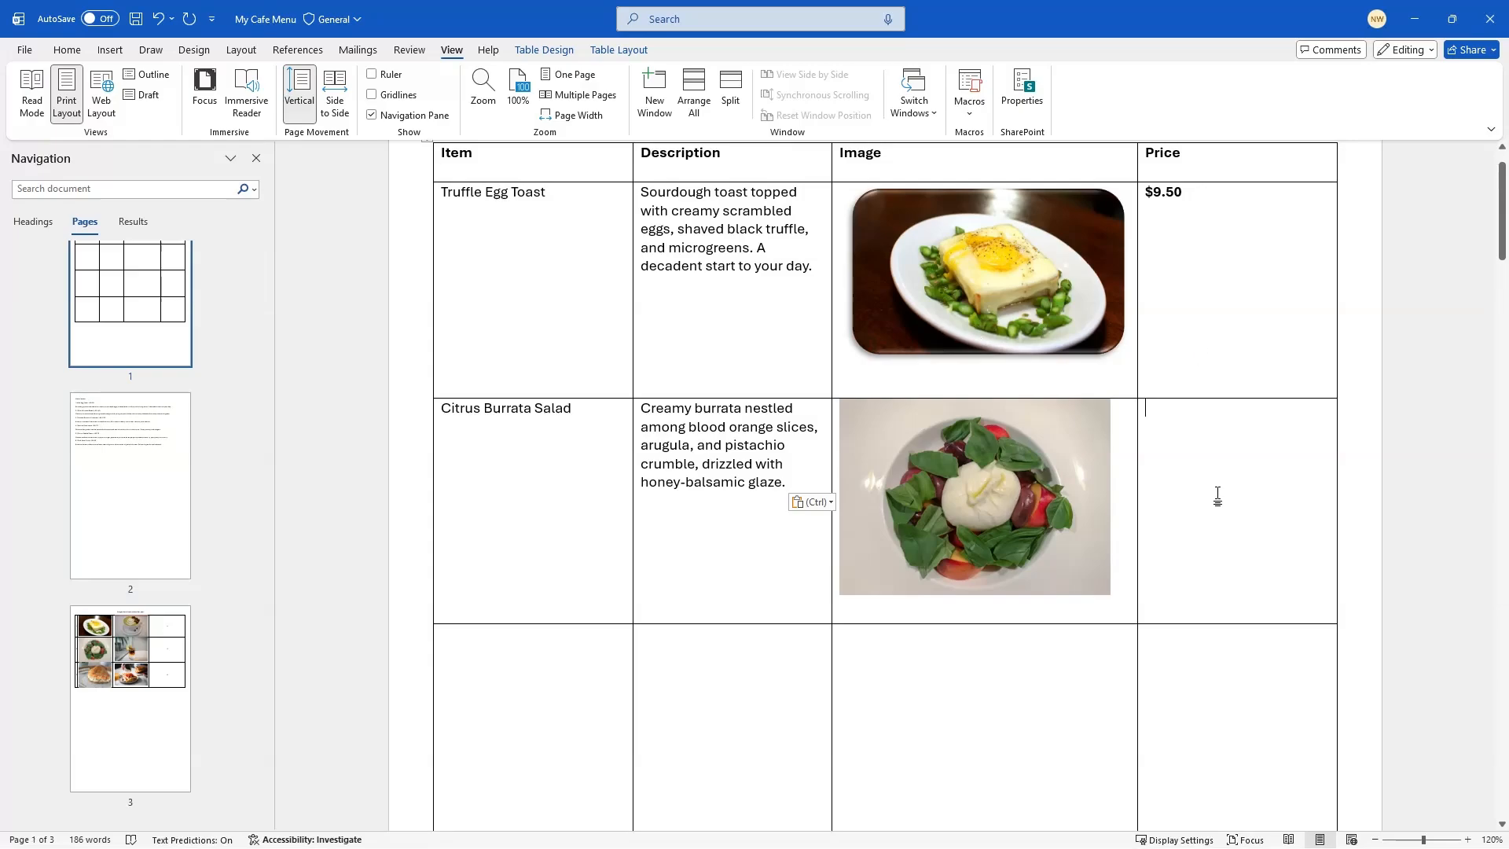
pyautogui.write('$11.00')
# Apply the bevelled rectangle picture style with rounded corners to the burrata salad picture, matching the egg toast picture
pyautogui.click(1031, 478)
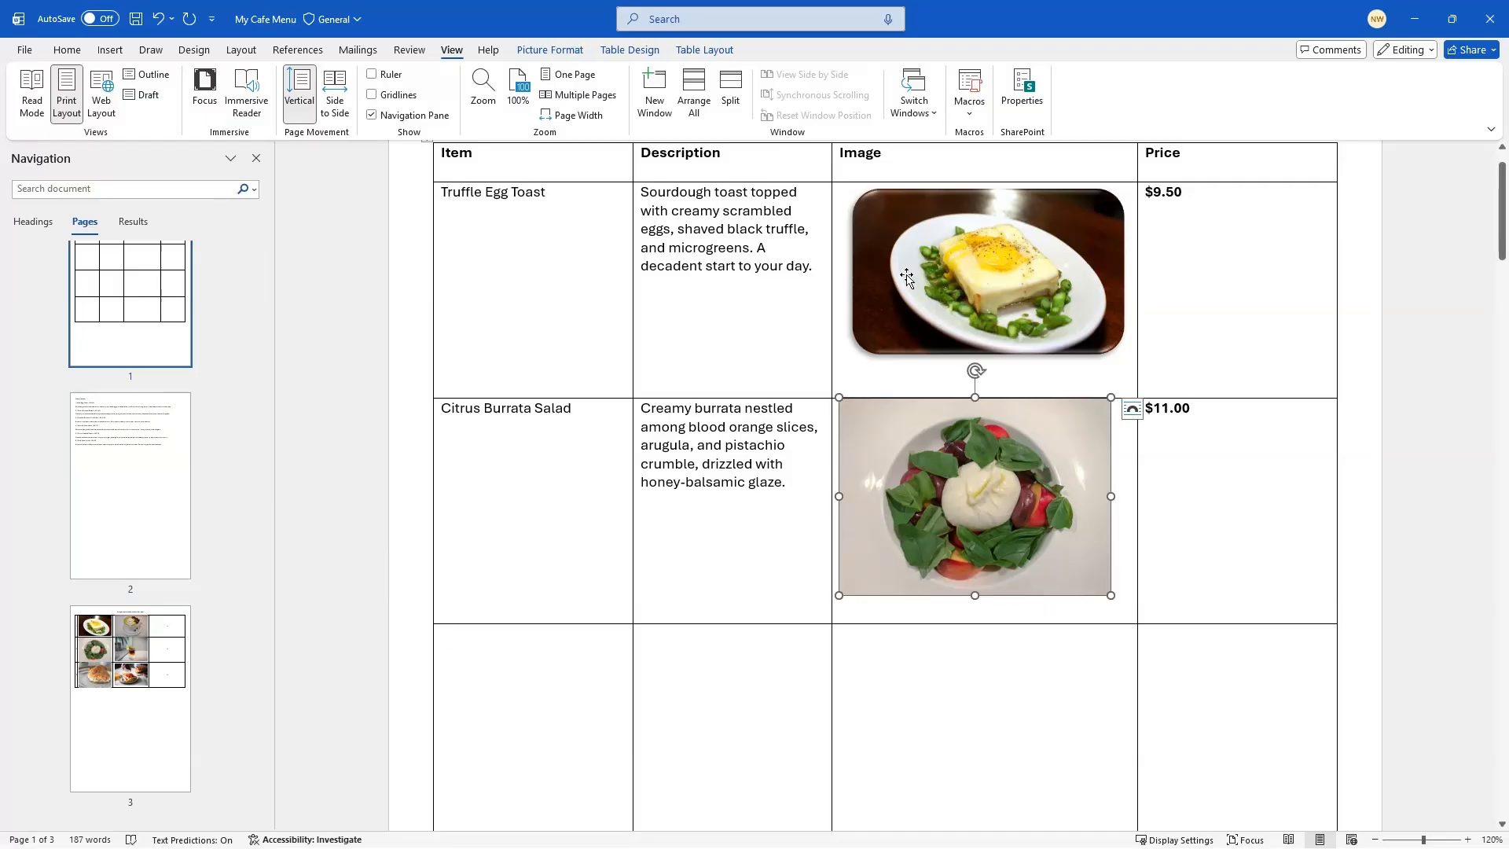
pyautogui.click(550, 49)
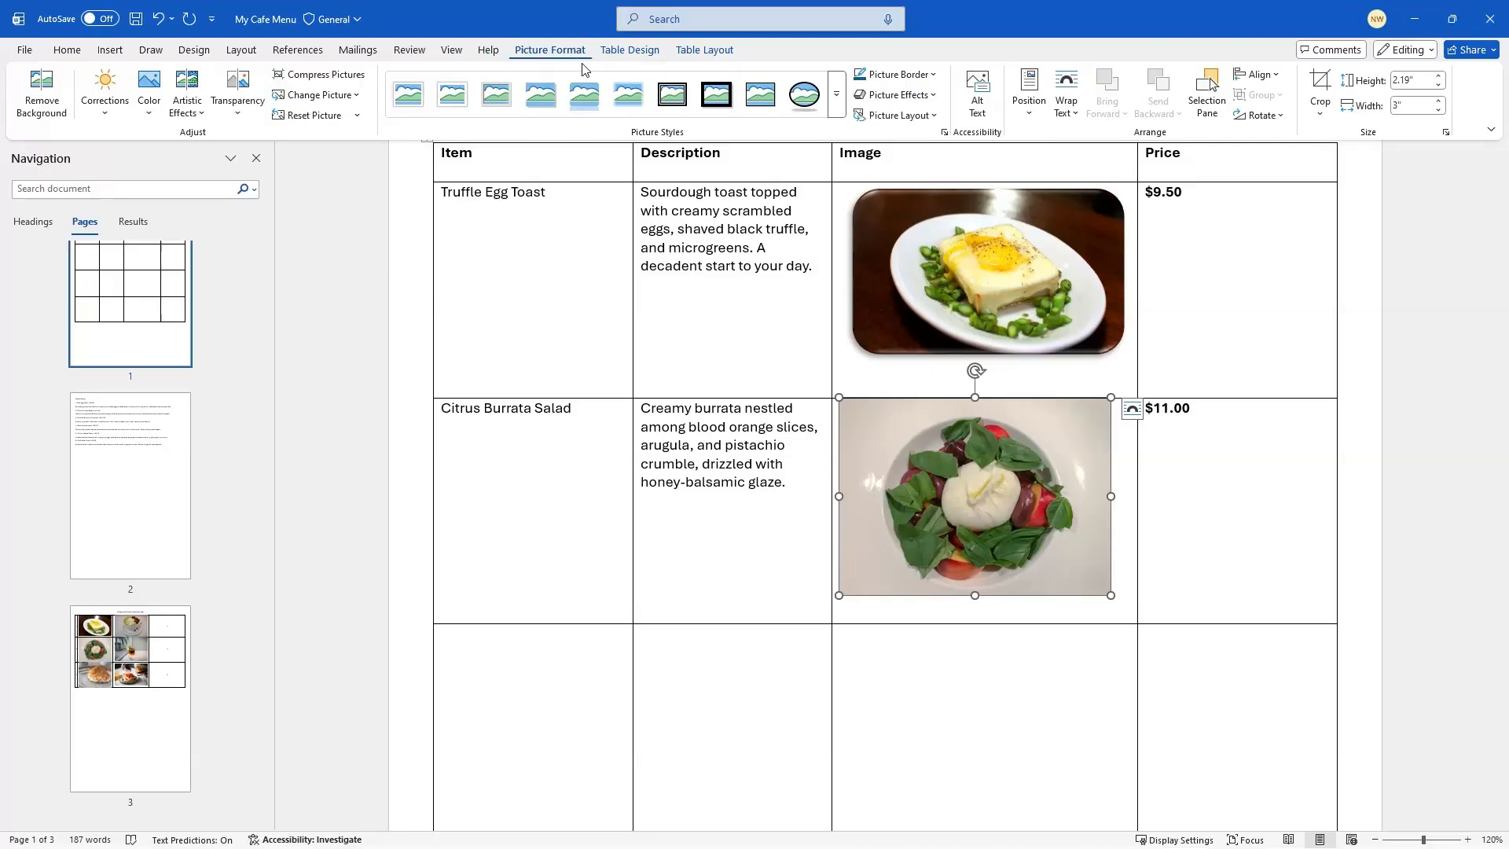
pyautogui.click(1030, 272)
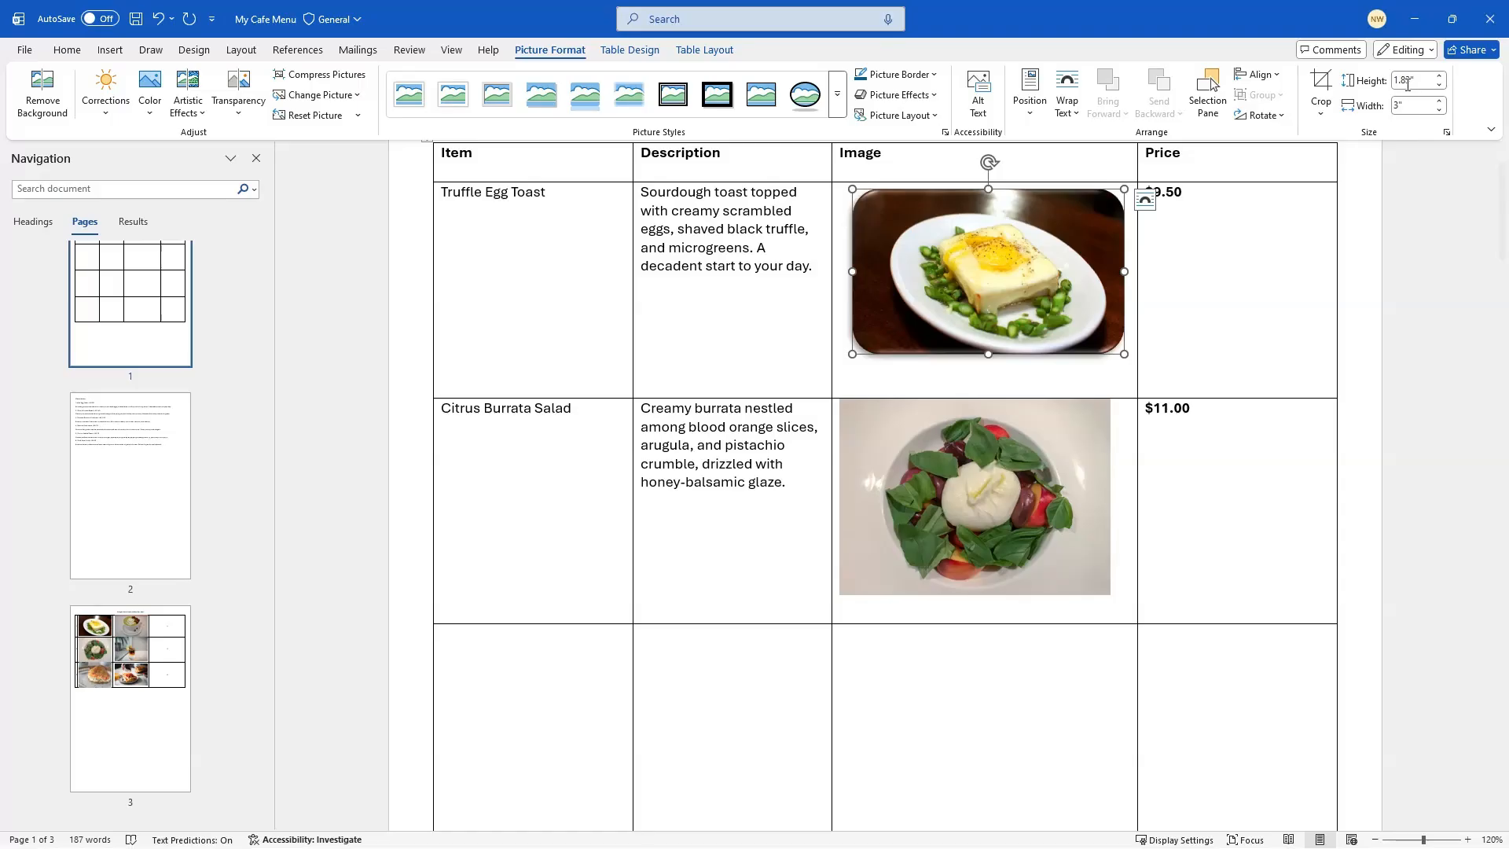
pyautogui.click(1052, 472)
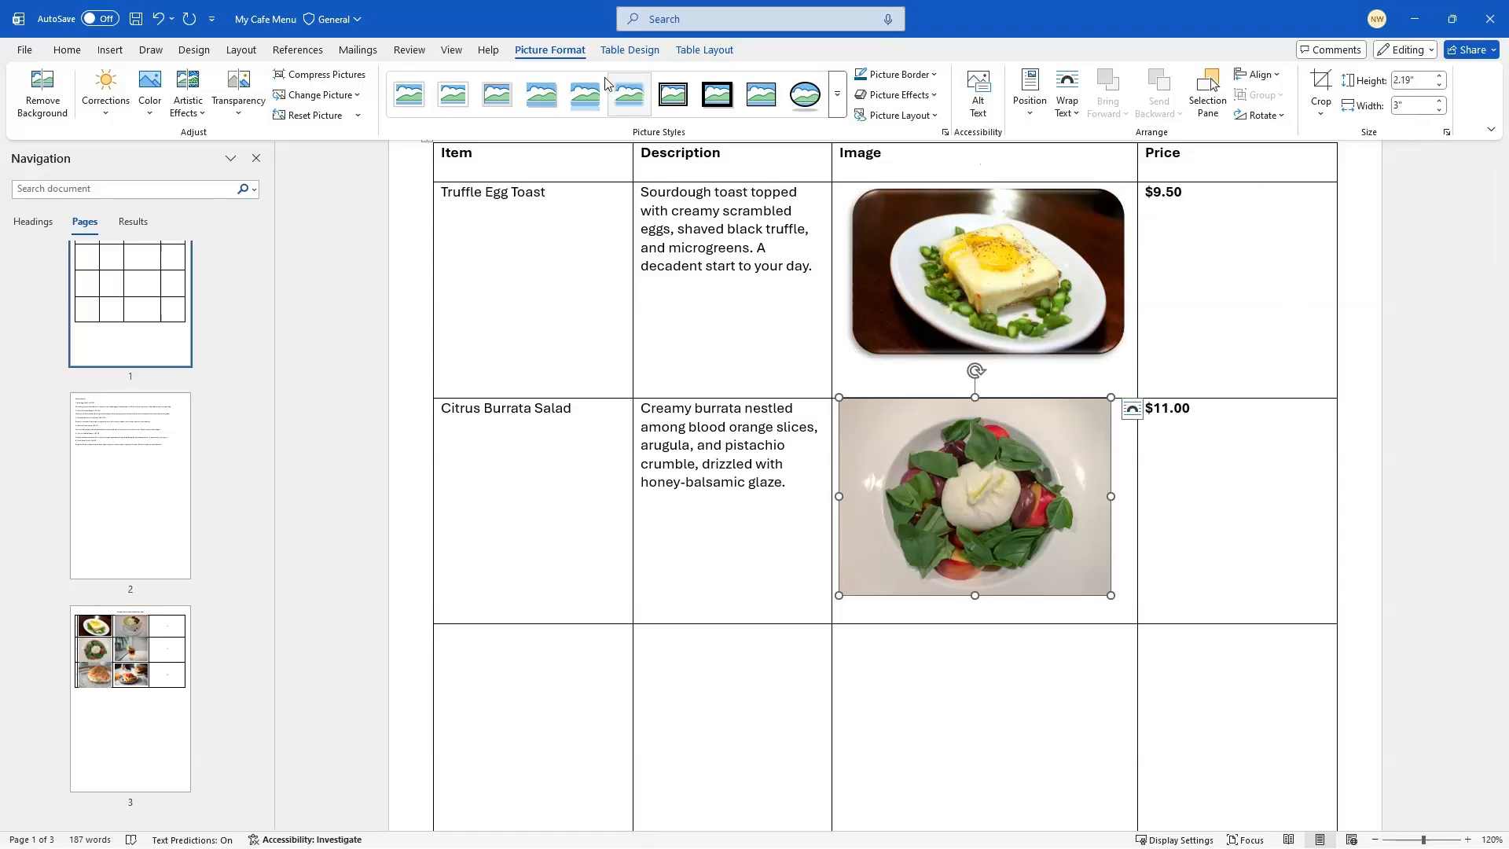
pyautogui.click(838, 108)
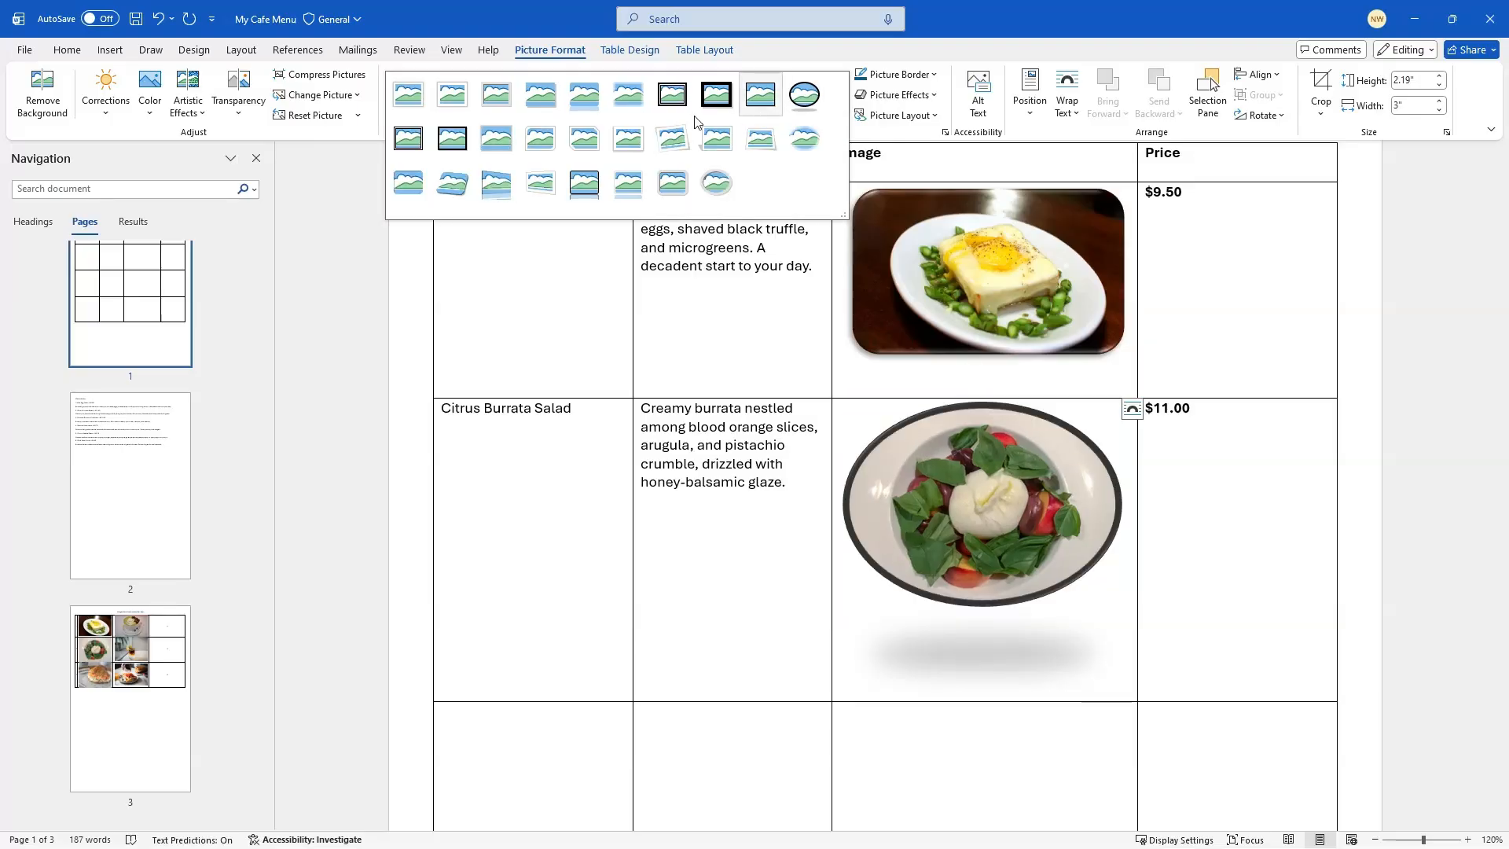
pyautogui.click(410, 186)
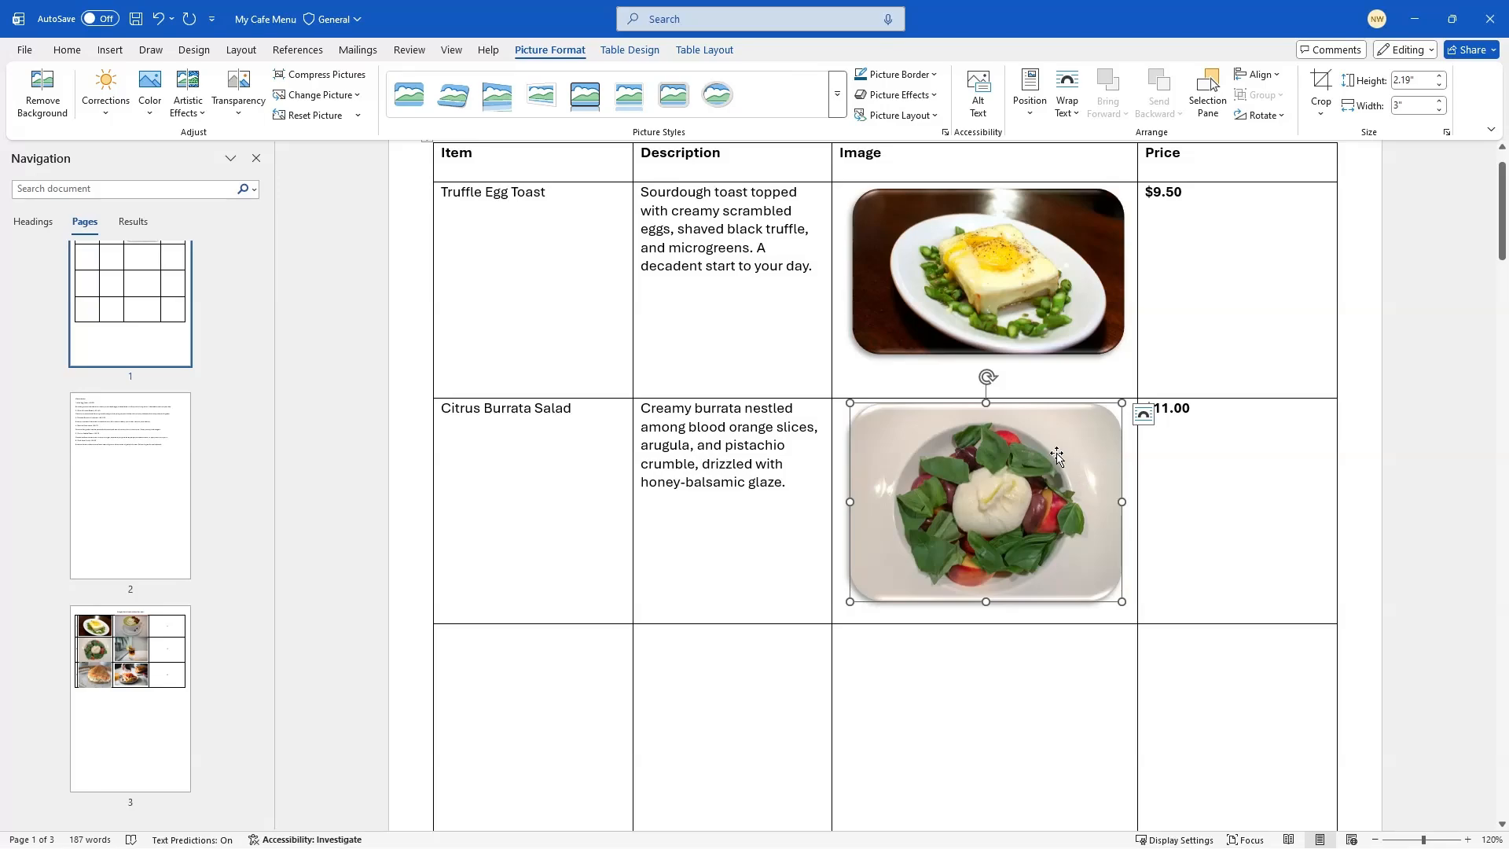
pyautogui.click(1040, 284)
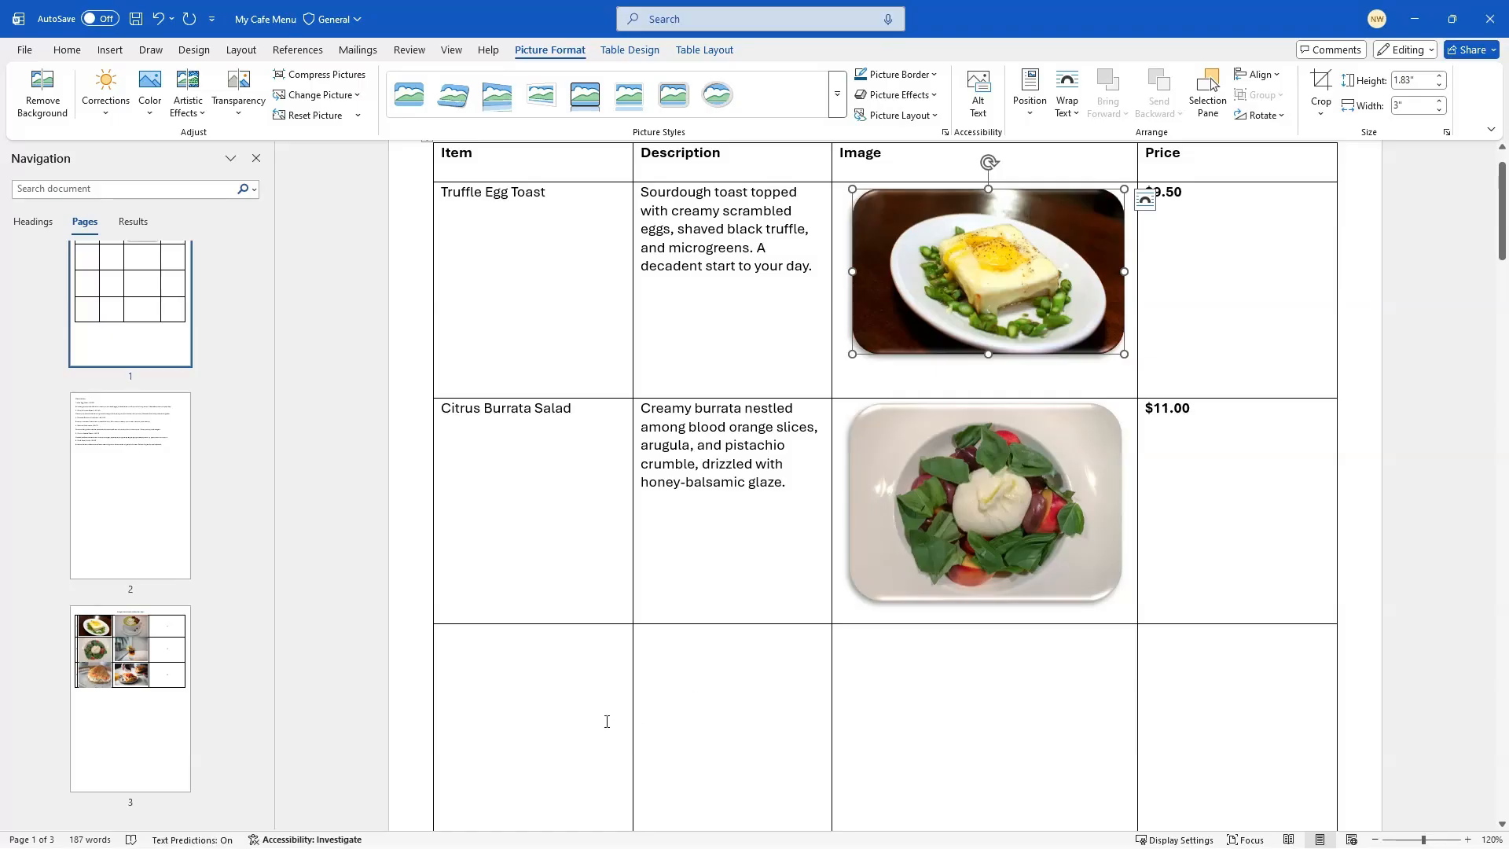
# Copy the salmon croissant picture, number 3 on the last page, into the Image cell of the row below Citrus Burrata Salad
pyautogui.click(607, 721)
pyautogui.click(151, 656)
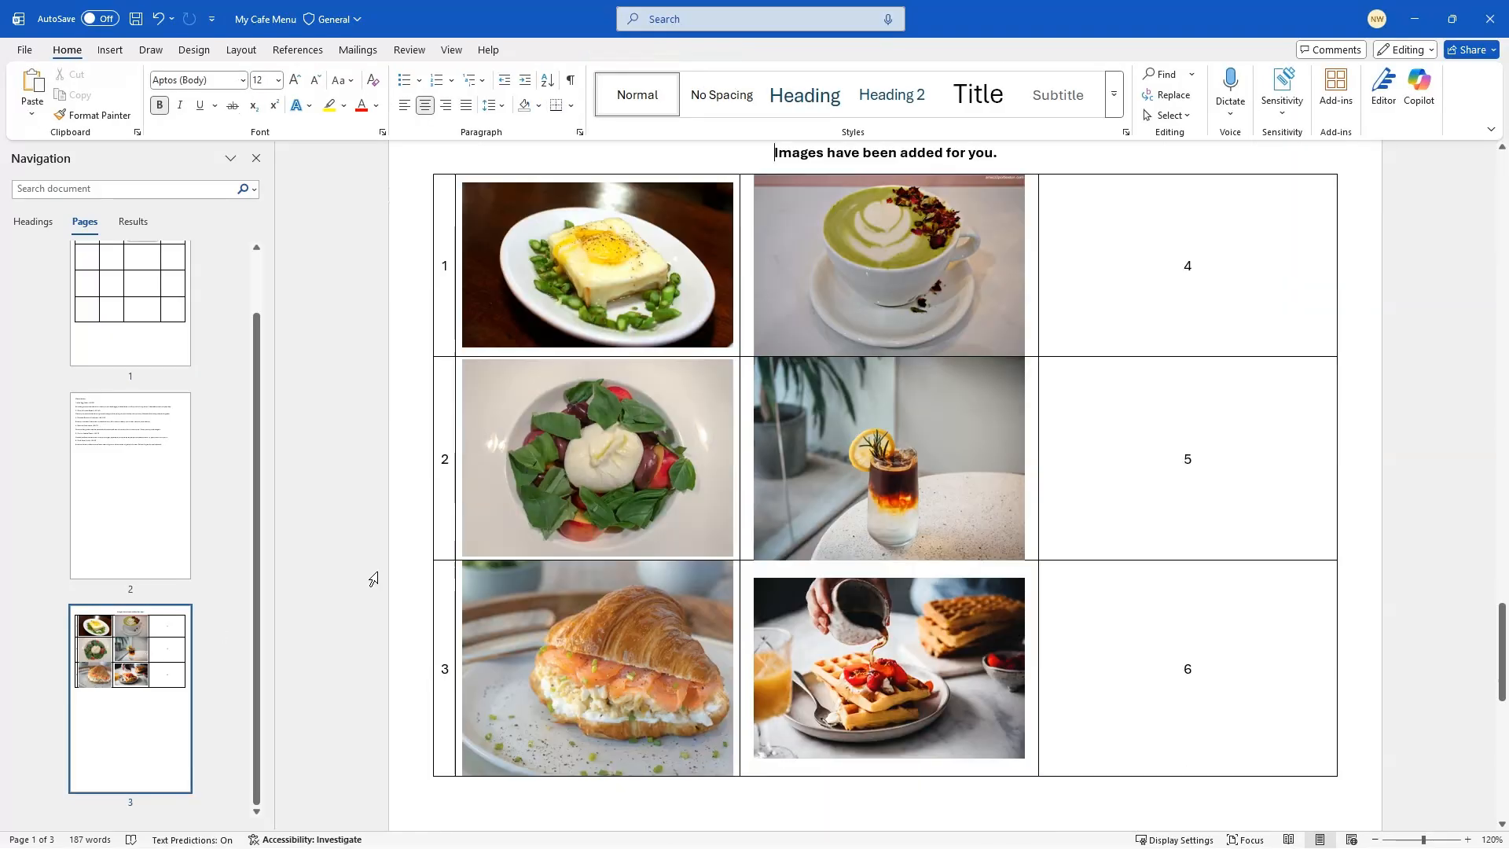
pyautogui.click(616, 663)
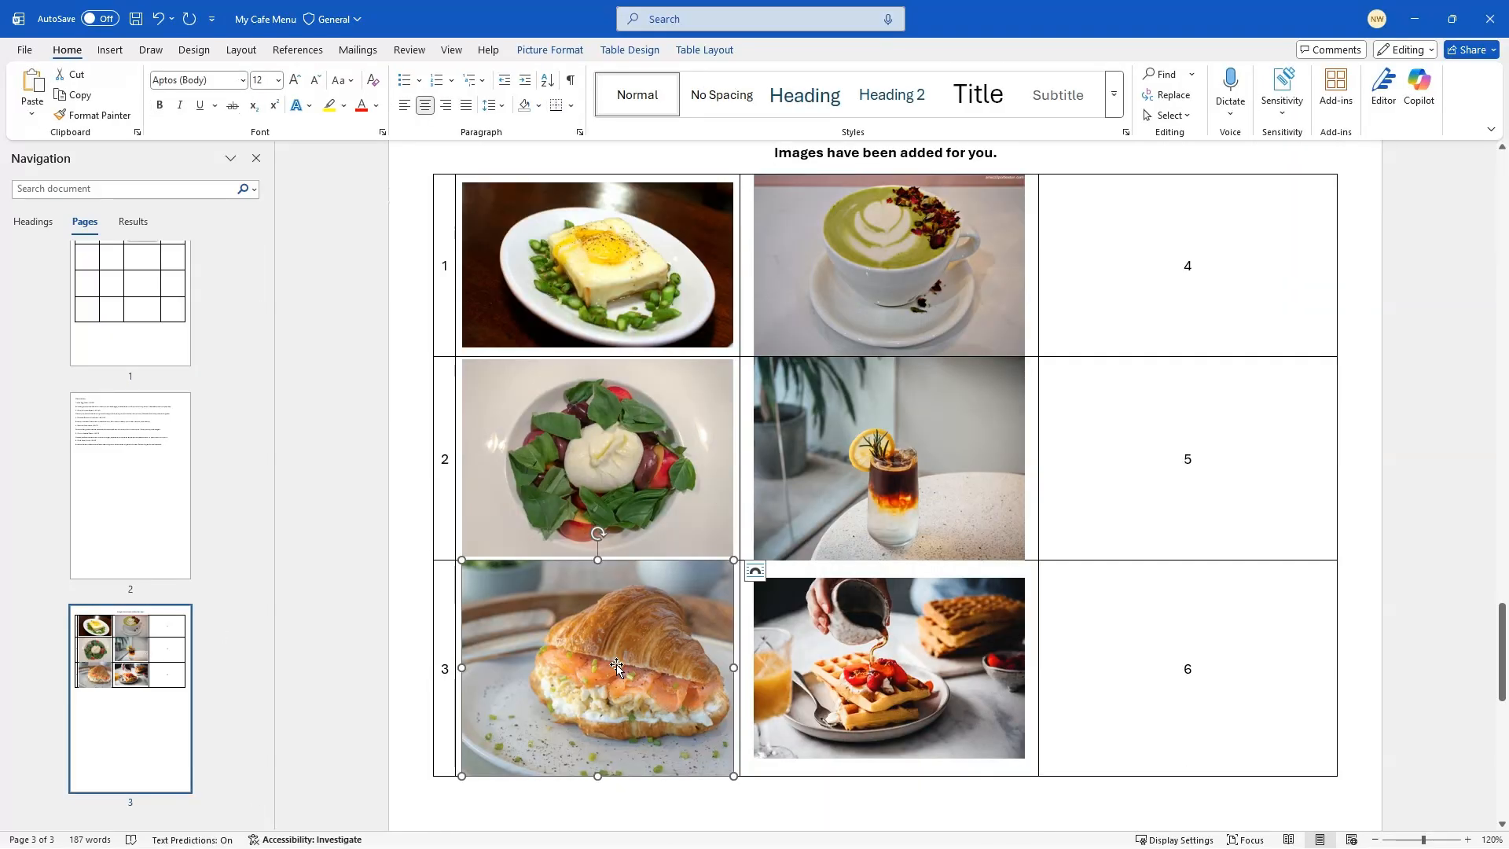
pyautogui.rightClick(616, 663)
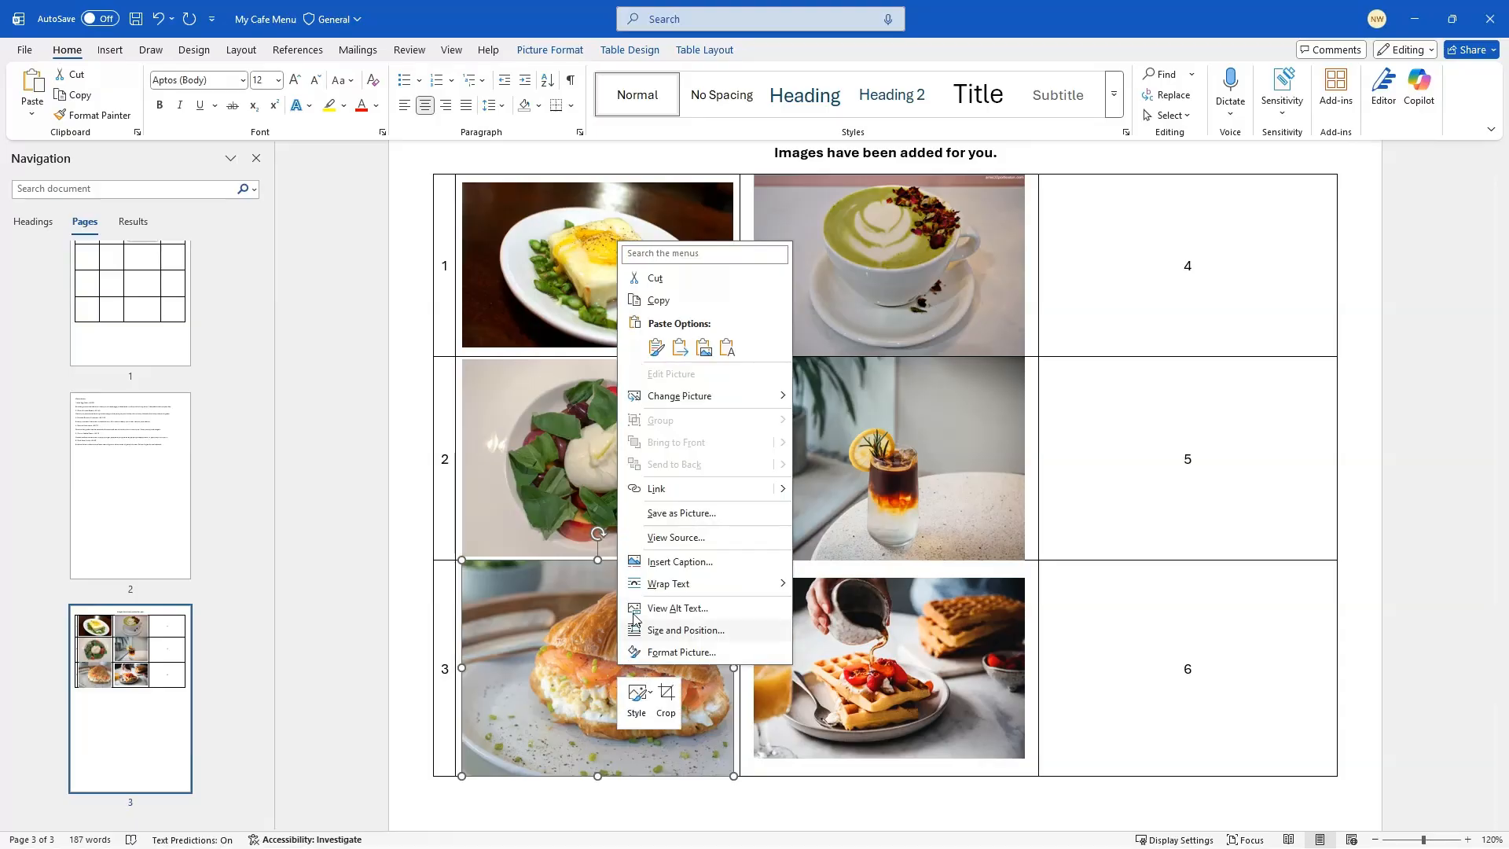
pyautogui.click(666, 301)
pyautogui.click(157, 314)
pyautogui.scroll(3, 748, 382)
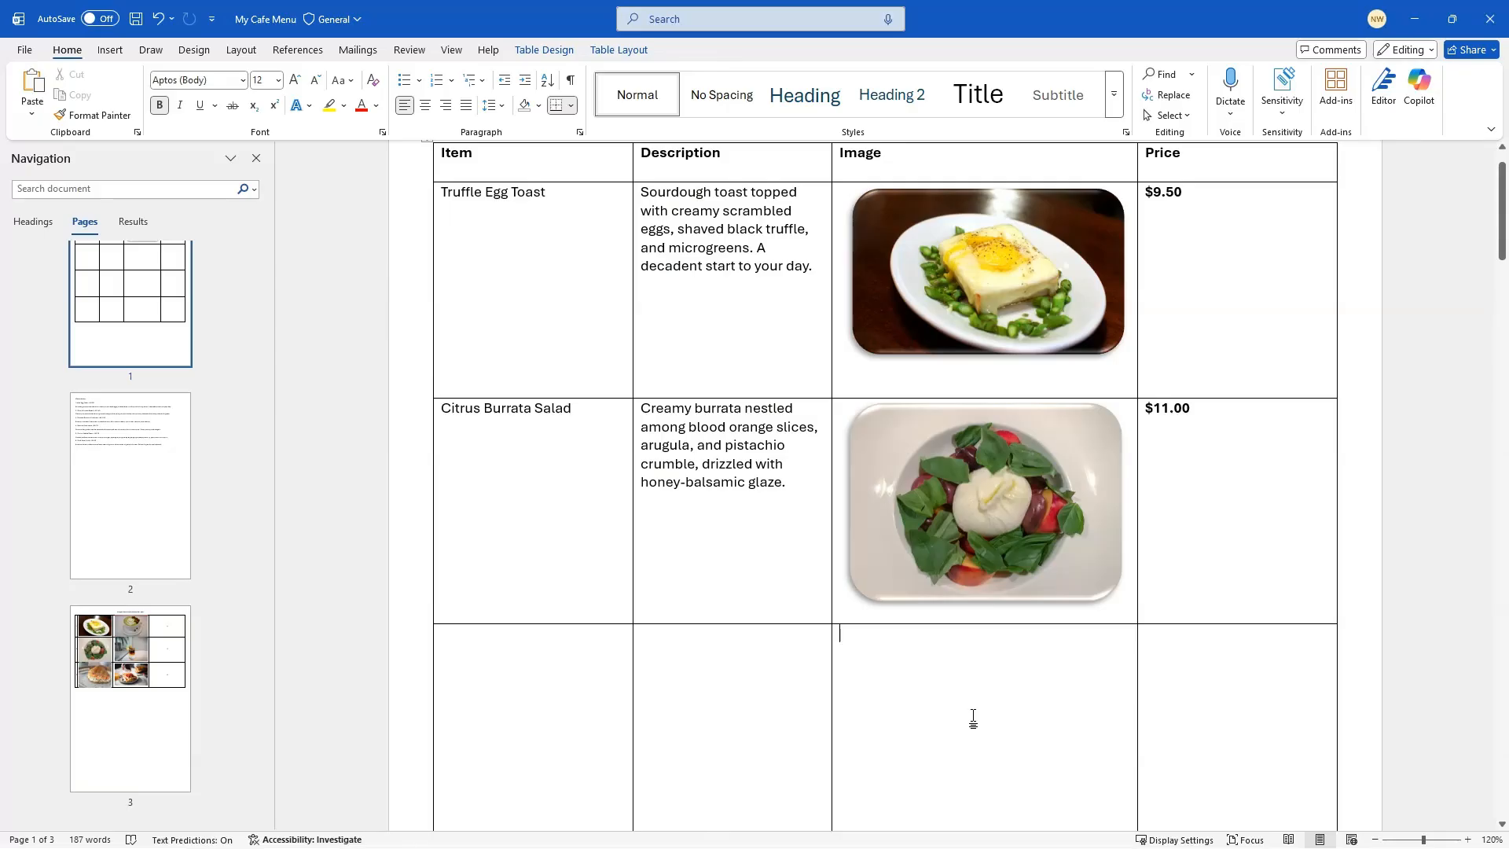
pyautogui.hotkey('ctrl', 'v')
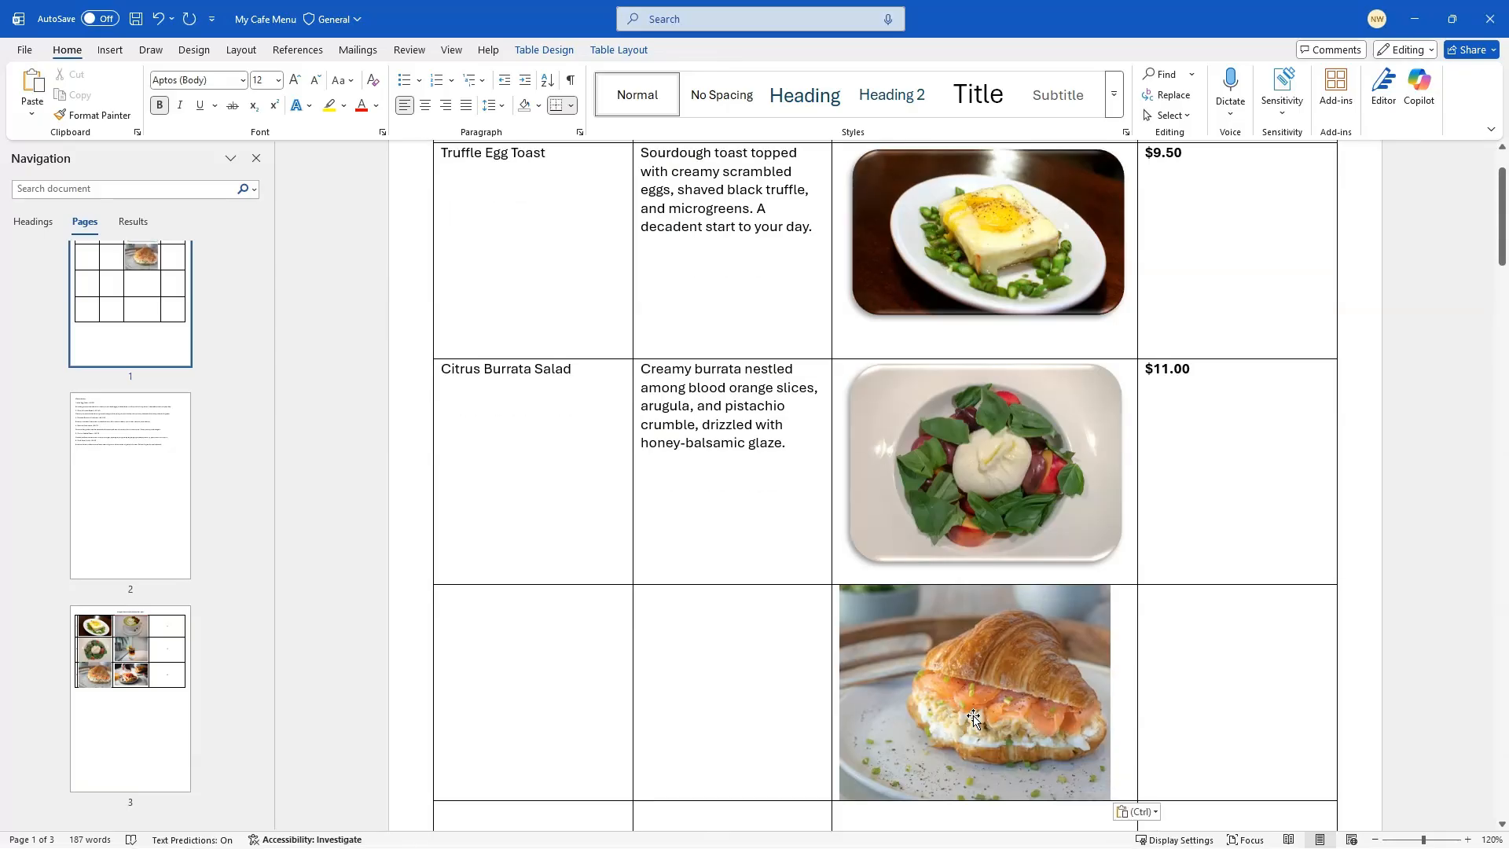
# Copy the burrata salad picture's formatting onto the croissant picture with Format Painter and compare the two pictures' format settings
pyautogui.click(973, 717)
pyautogui.click(965, 474)
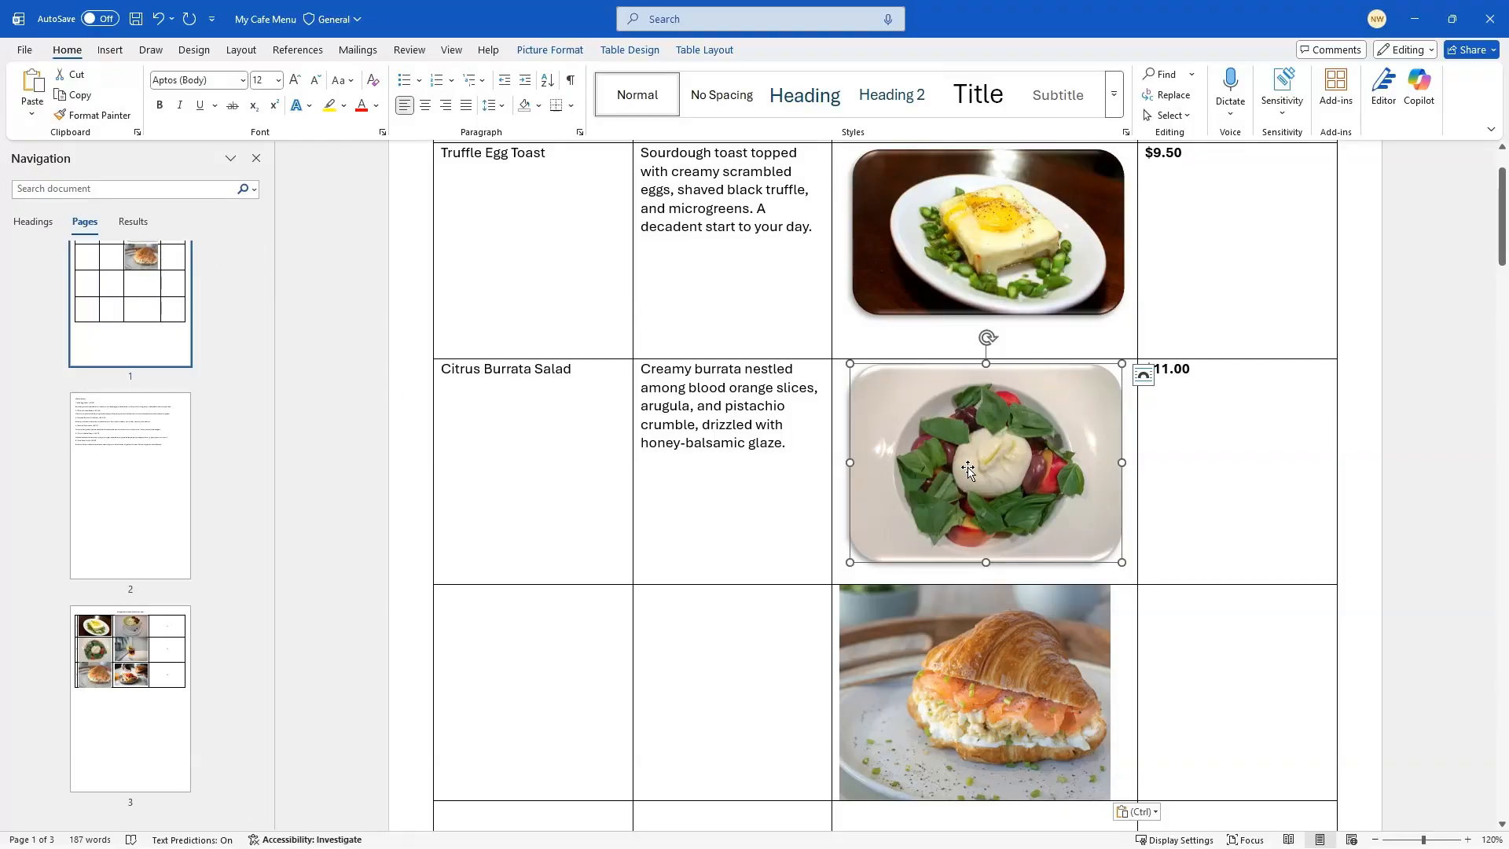
pyautogui.click(92, 116)
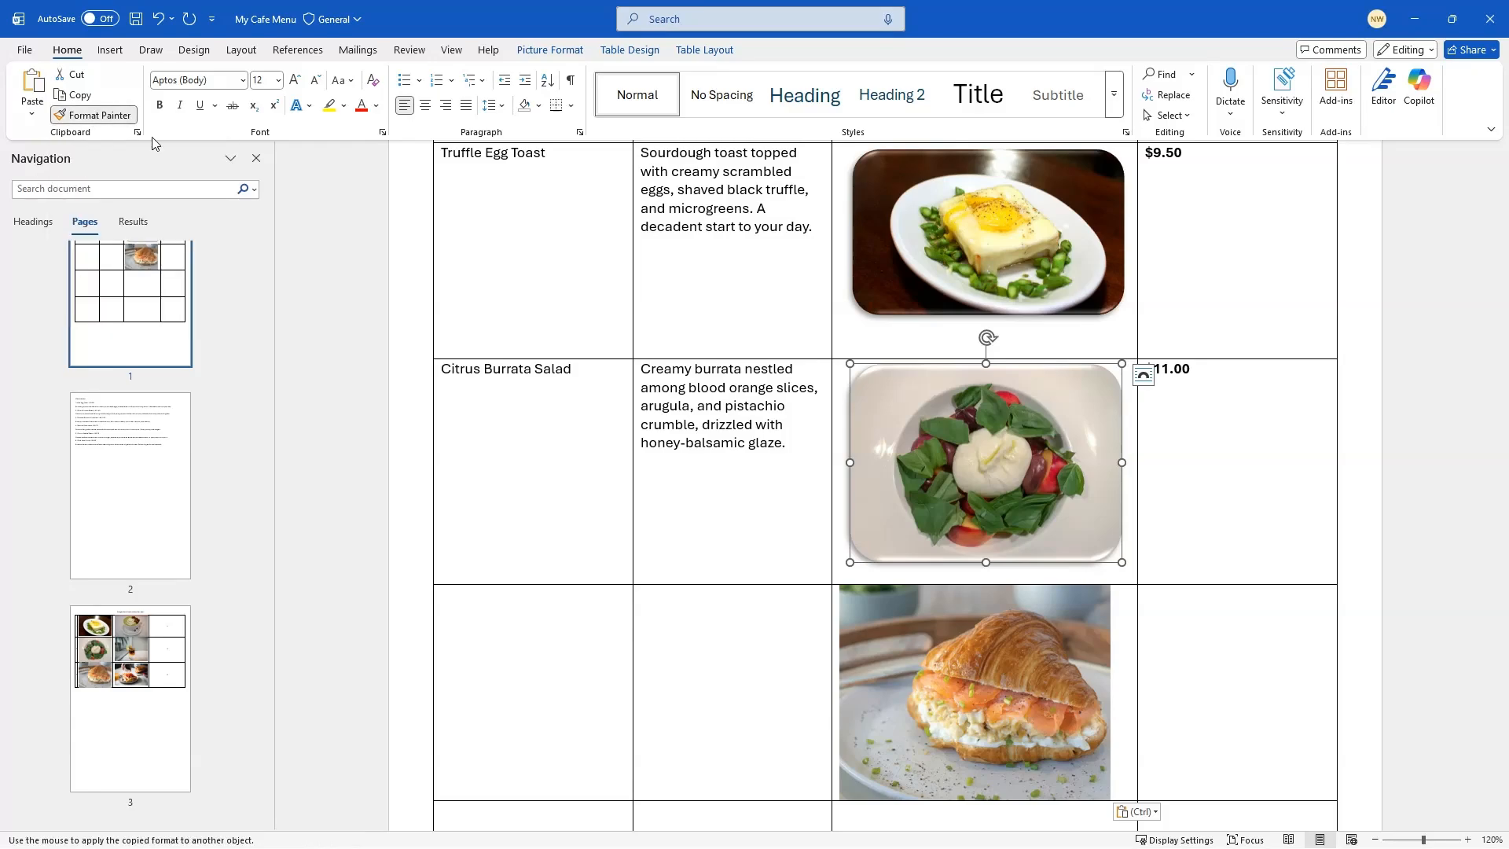
pyautogui.click(979, 691)
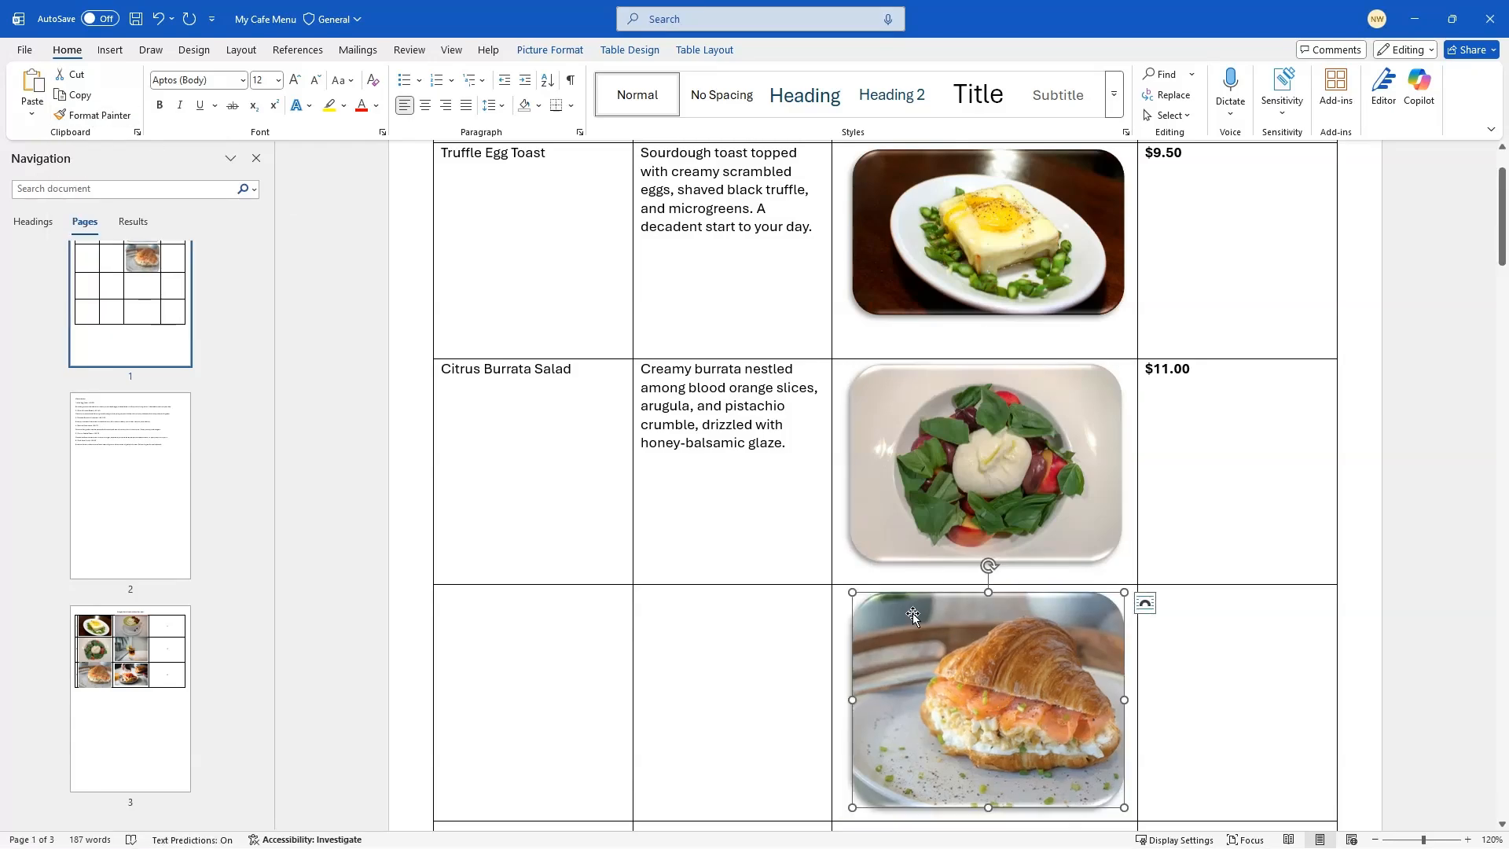
pyautogui.click(550, 49)
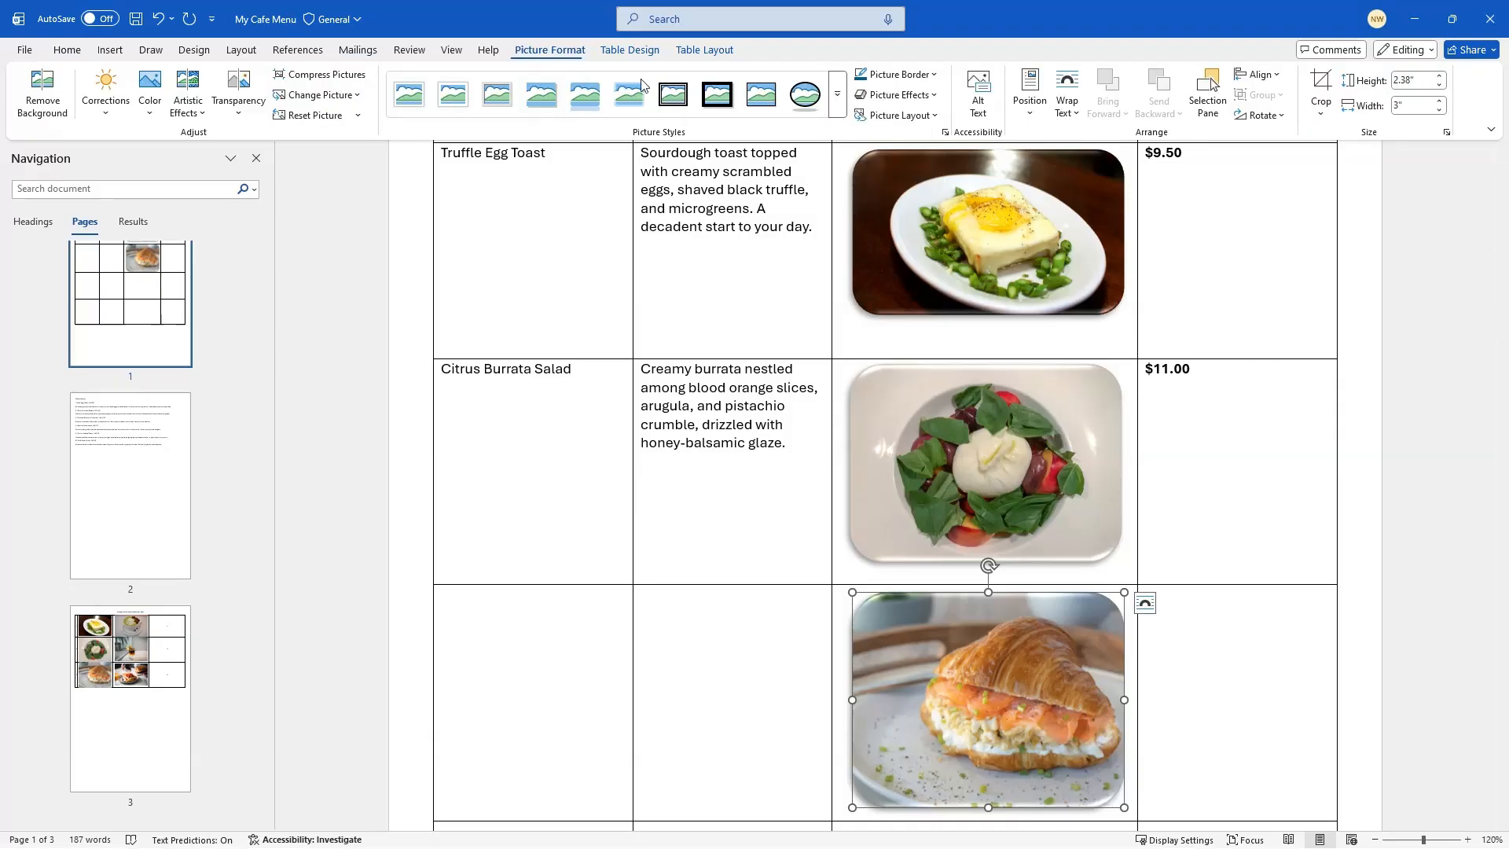
pyautogui.click(1045, 476)
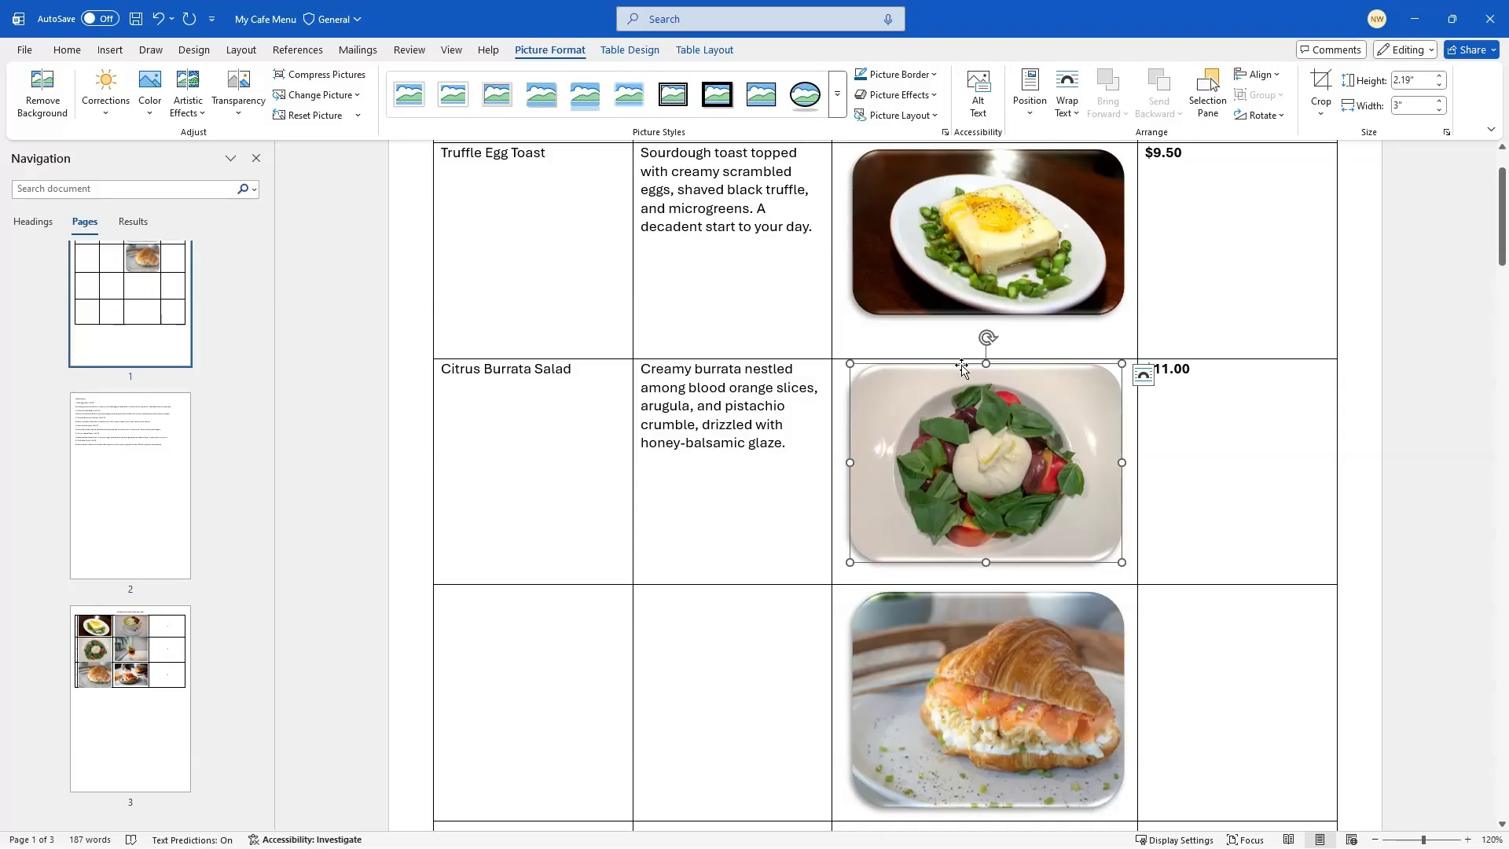
pyautogui.click(1014, 718)
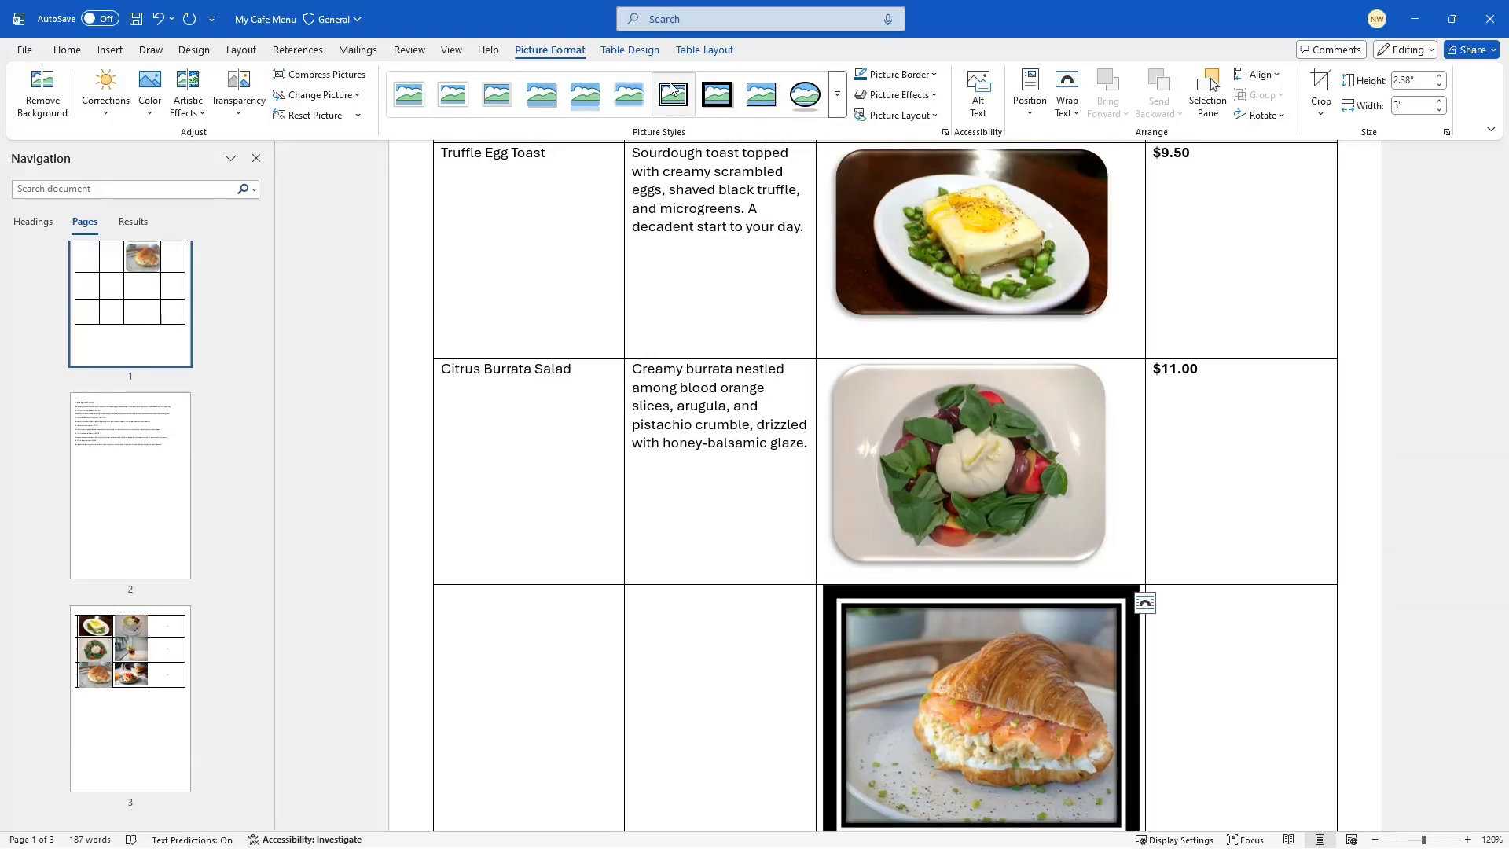
# Copy the Smoked Salmon Croissant description from the Menu items list into the croissant row's Description cell and enter the price $10.25
pyautogui.click(727, 686)
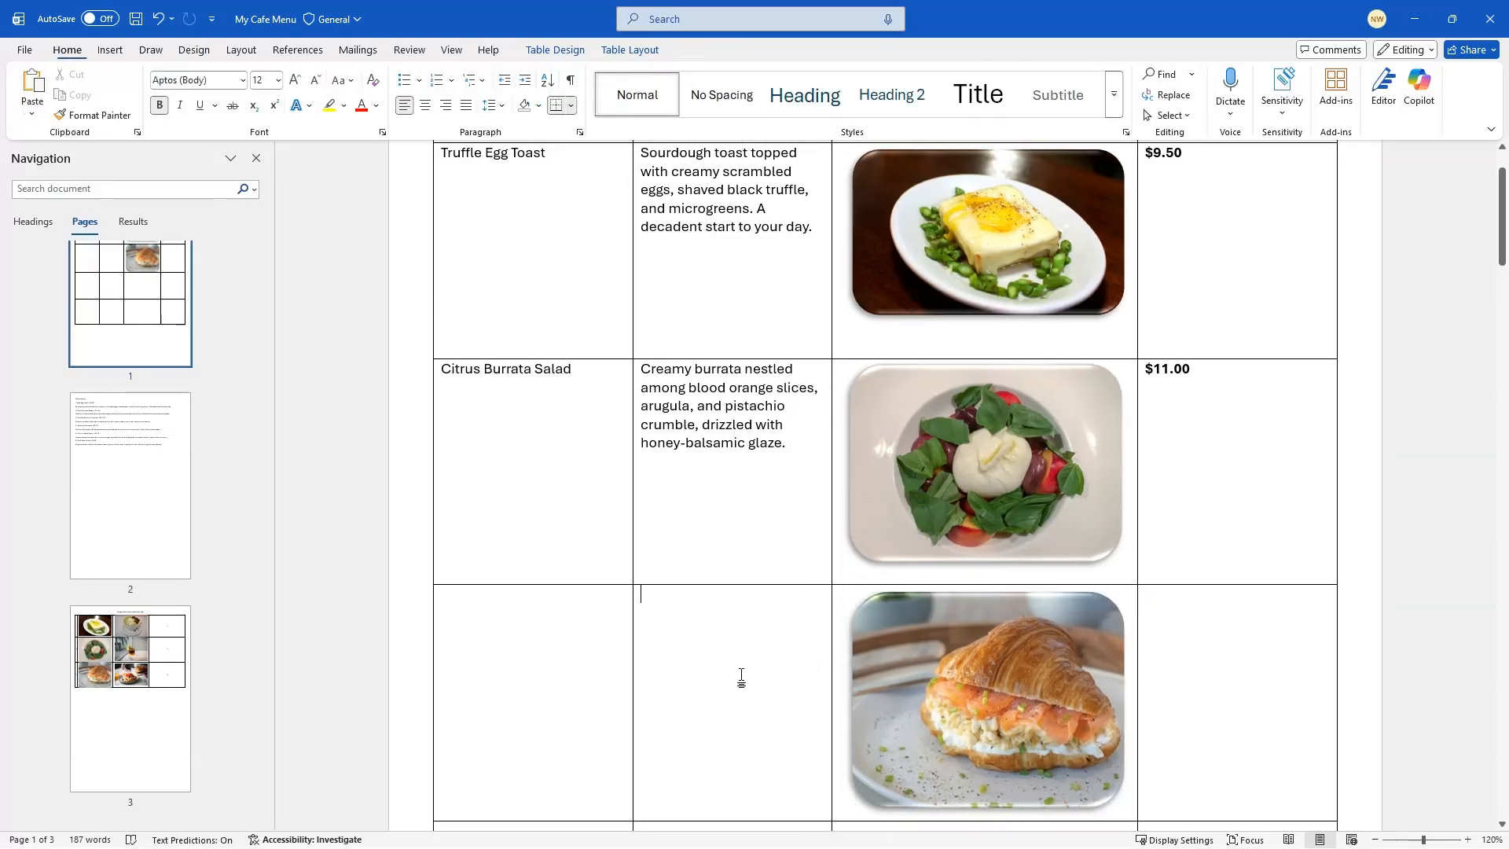
pyautogui.click(152, 487)
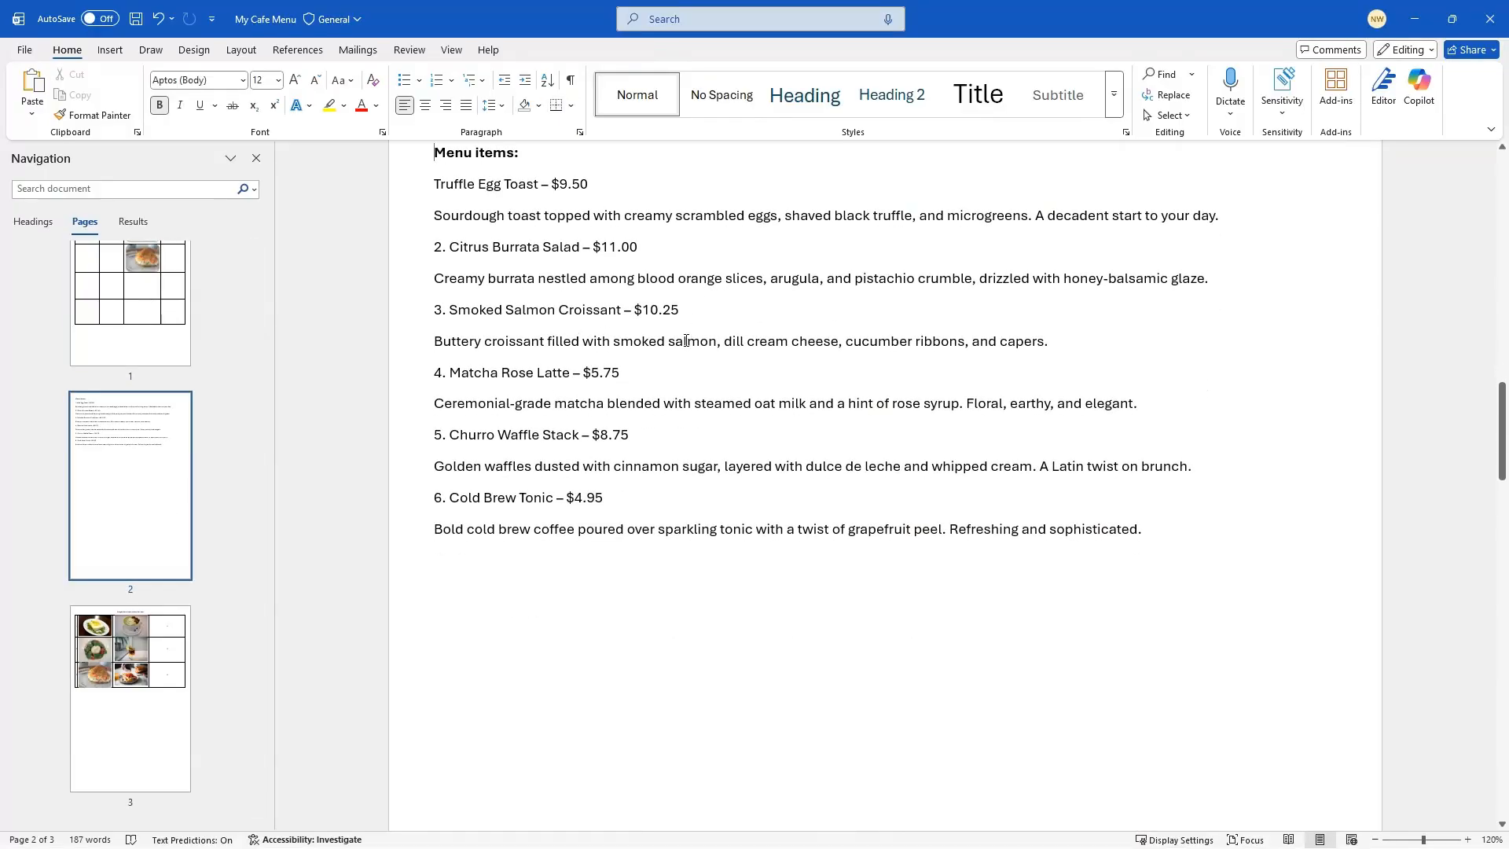
pyautogui.tripleClick(713, 341)
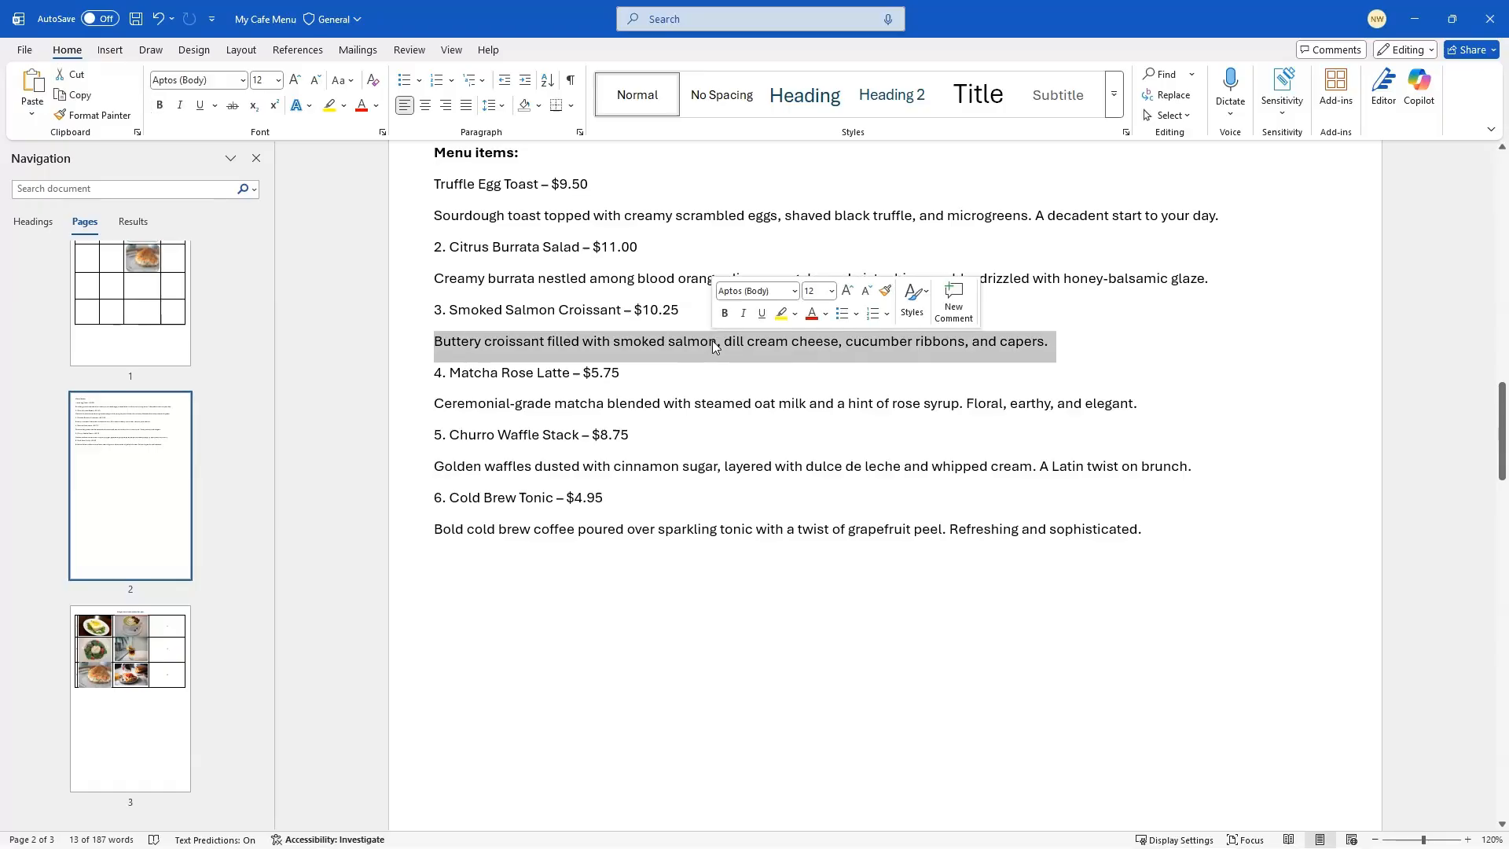
pyautogui.rightClick(712, 341)
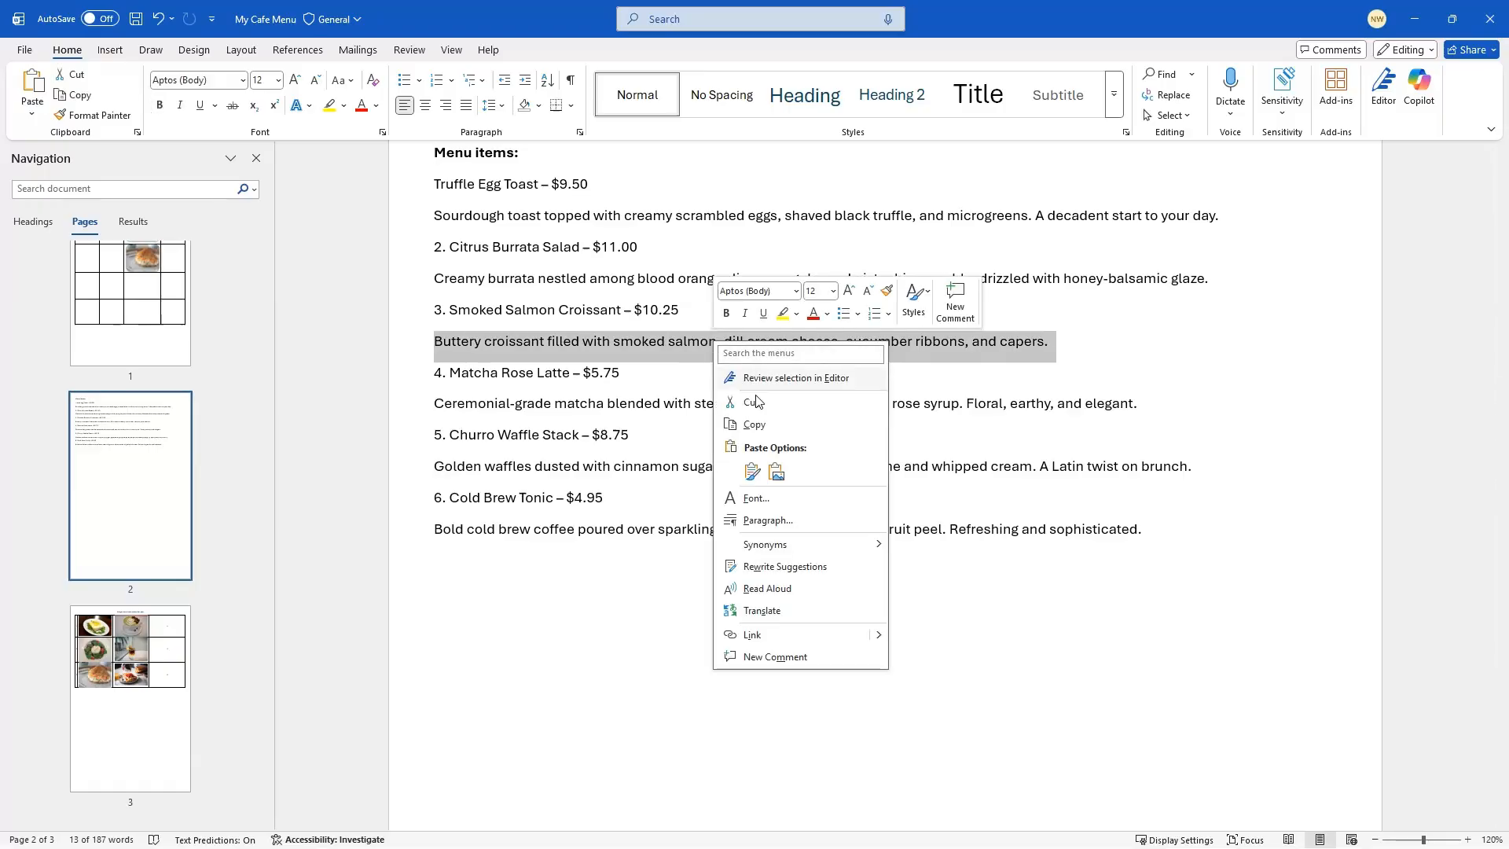
pyautogui.click(754, 425)
pyautogui.click(187, 349)
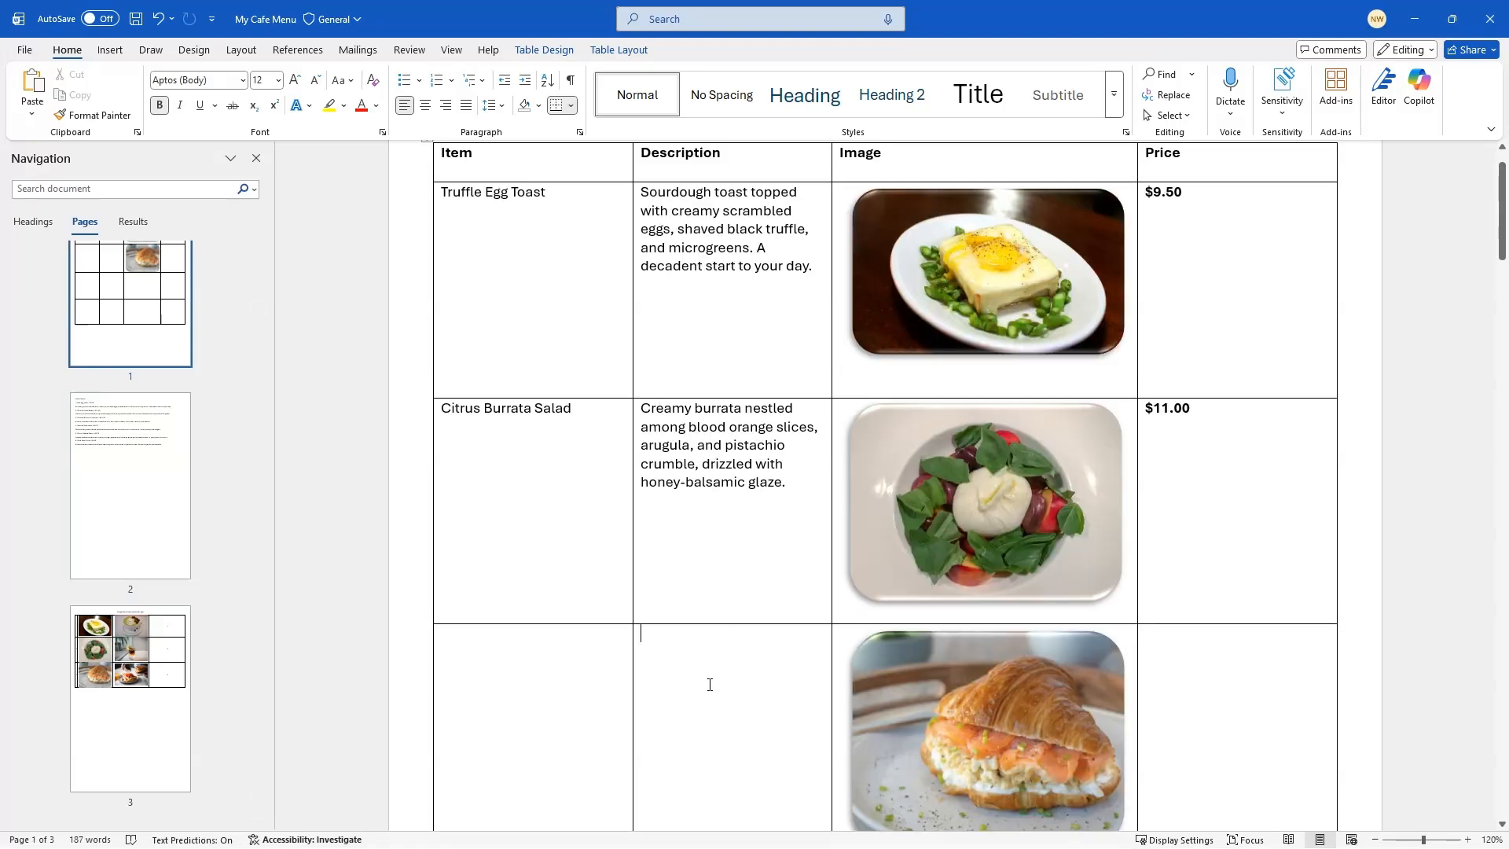
pyautogui.hotkey('ctrl', 'v')
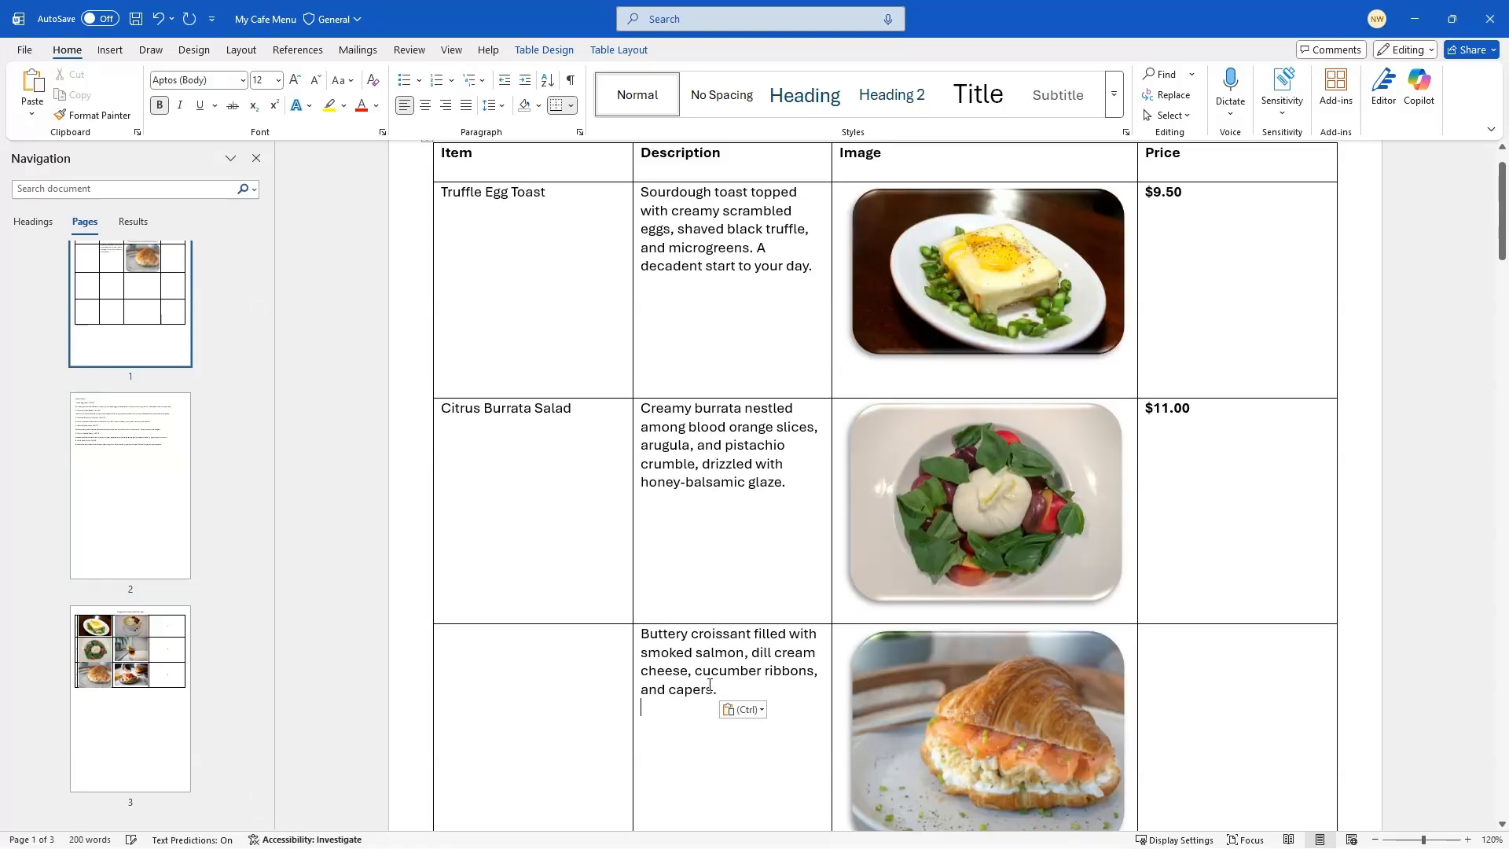
pyautogui.click(1272, 699)
pyautogui.write('$10.25')
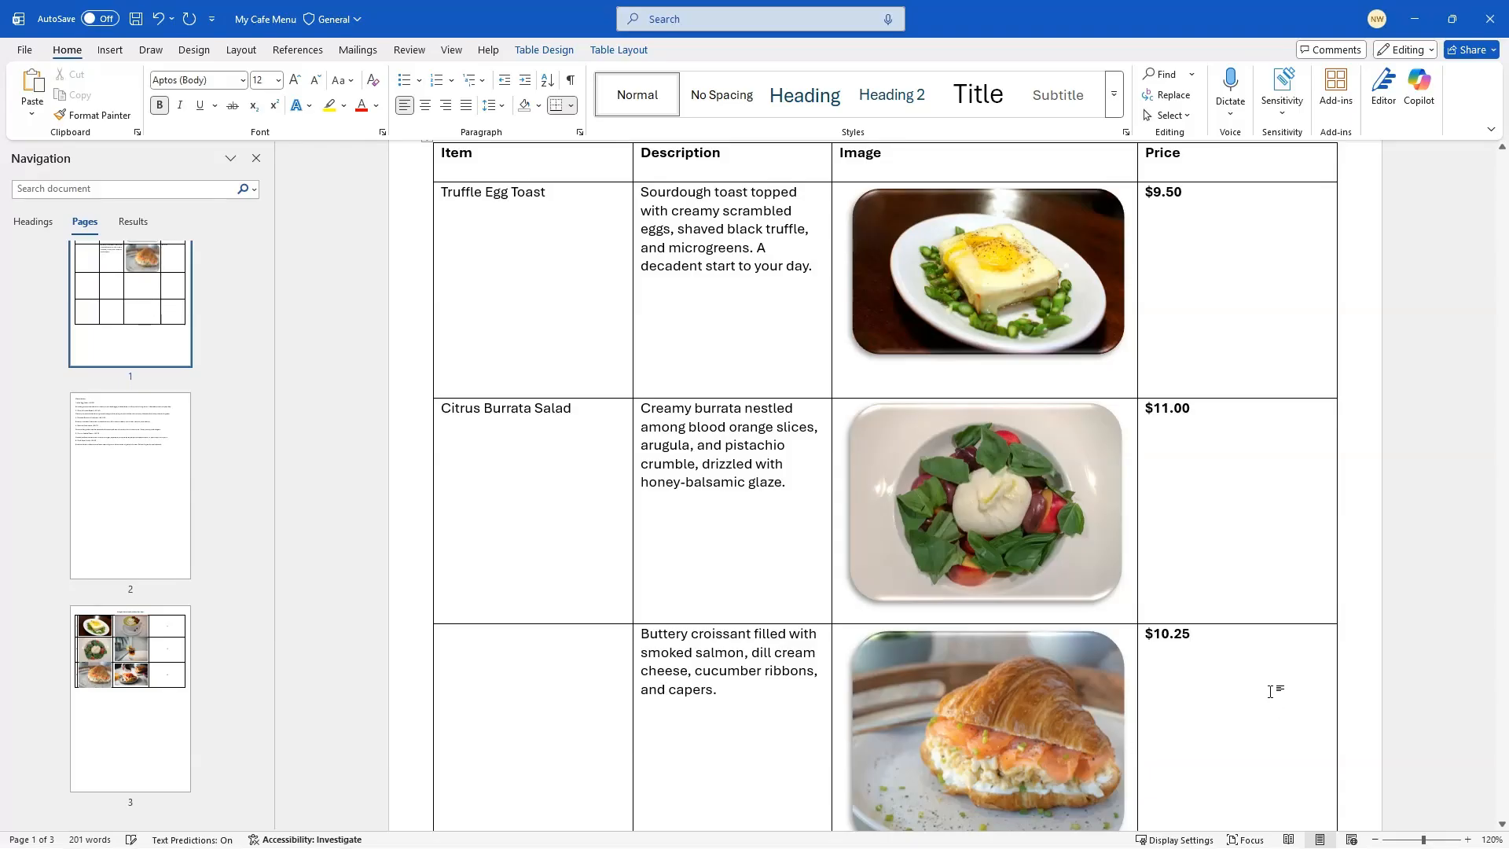
# Copy the name Smoked Salmon Croissant from the Menu items list into the Item cell of the croissant row
pyautogui.click(139, 432)
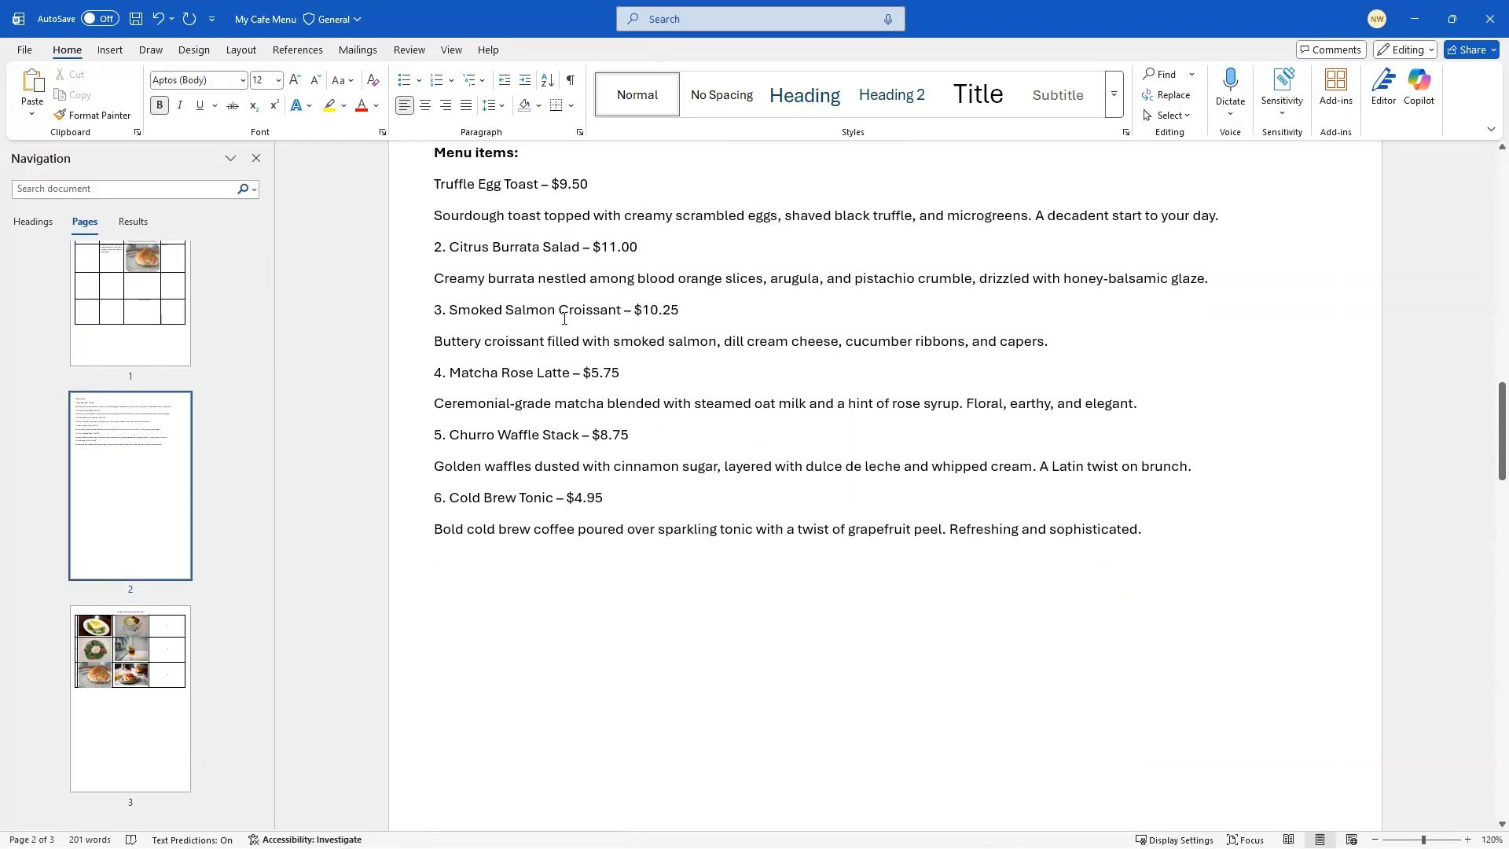
pyautogui.moveTo(621, 310); pyautogui.dragTo(488, 315)
pyautogui.rightClick(488, 315)
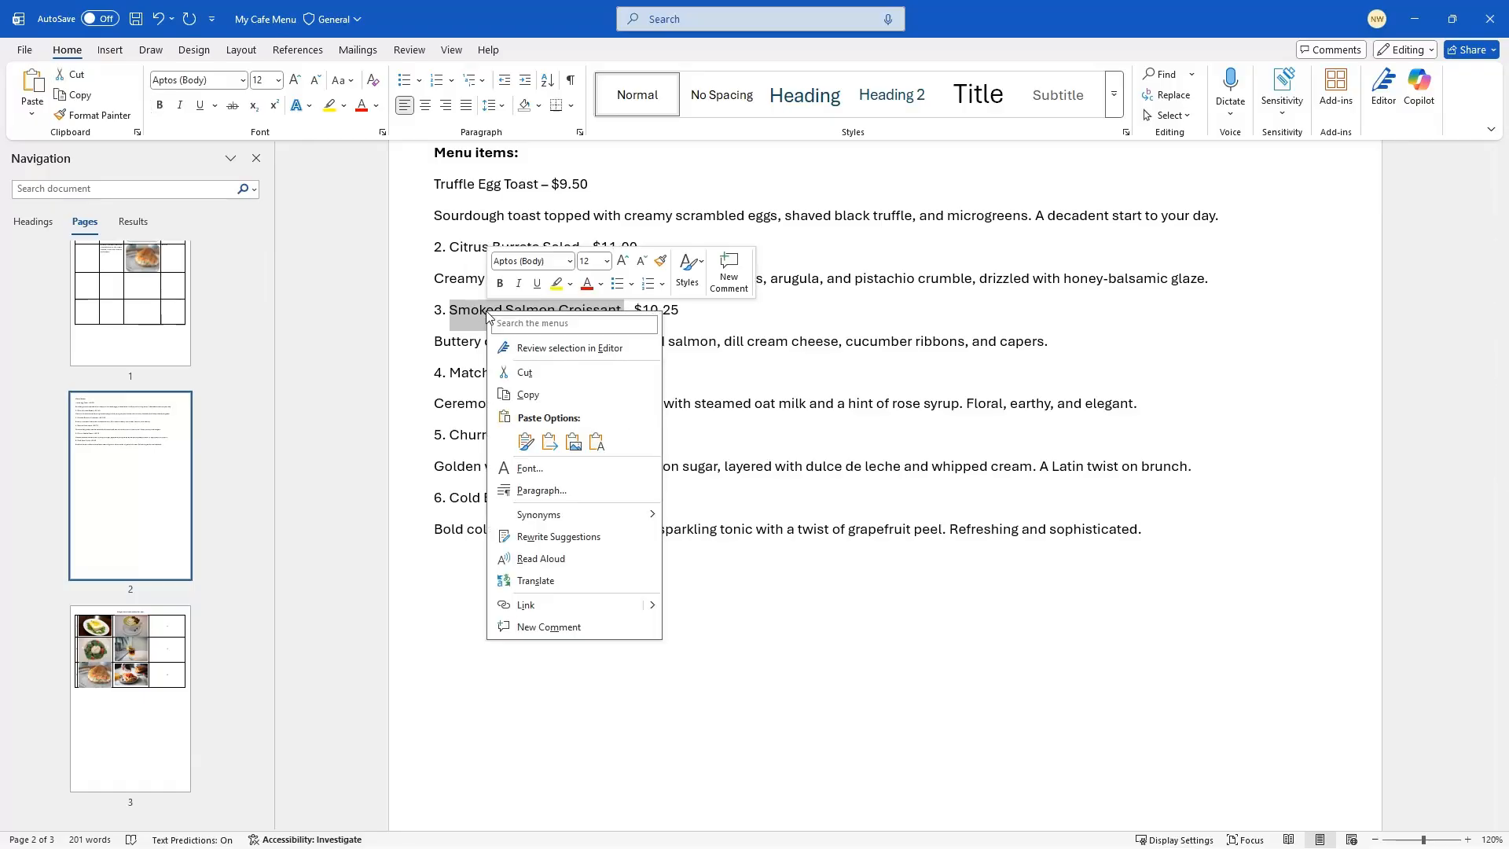
pyautogui.click(182, 301)
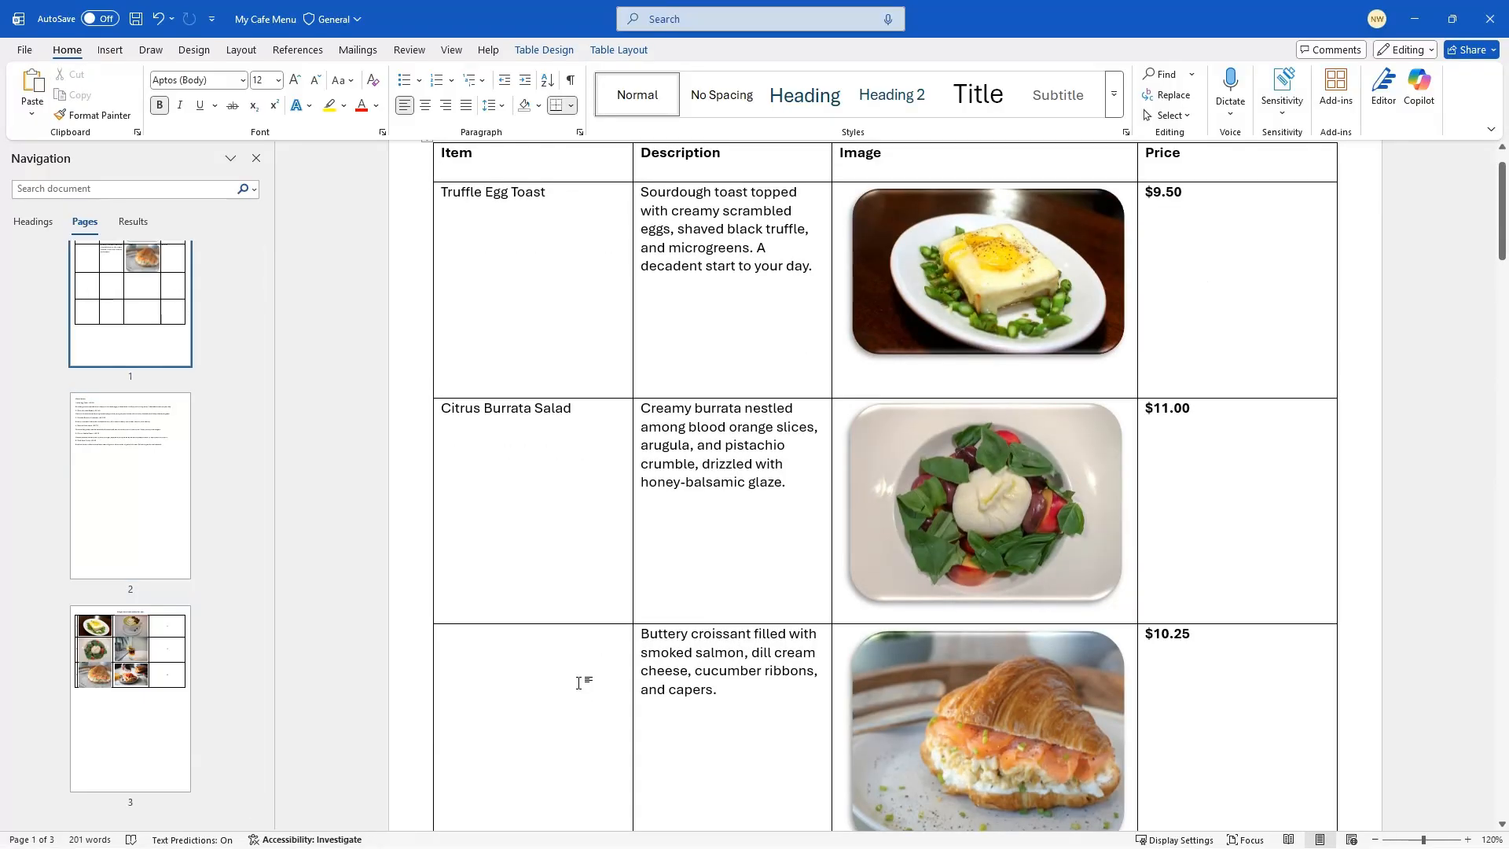
pyautogui.hotkey('ctrl', 'v')
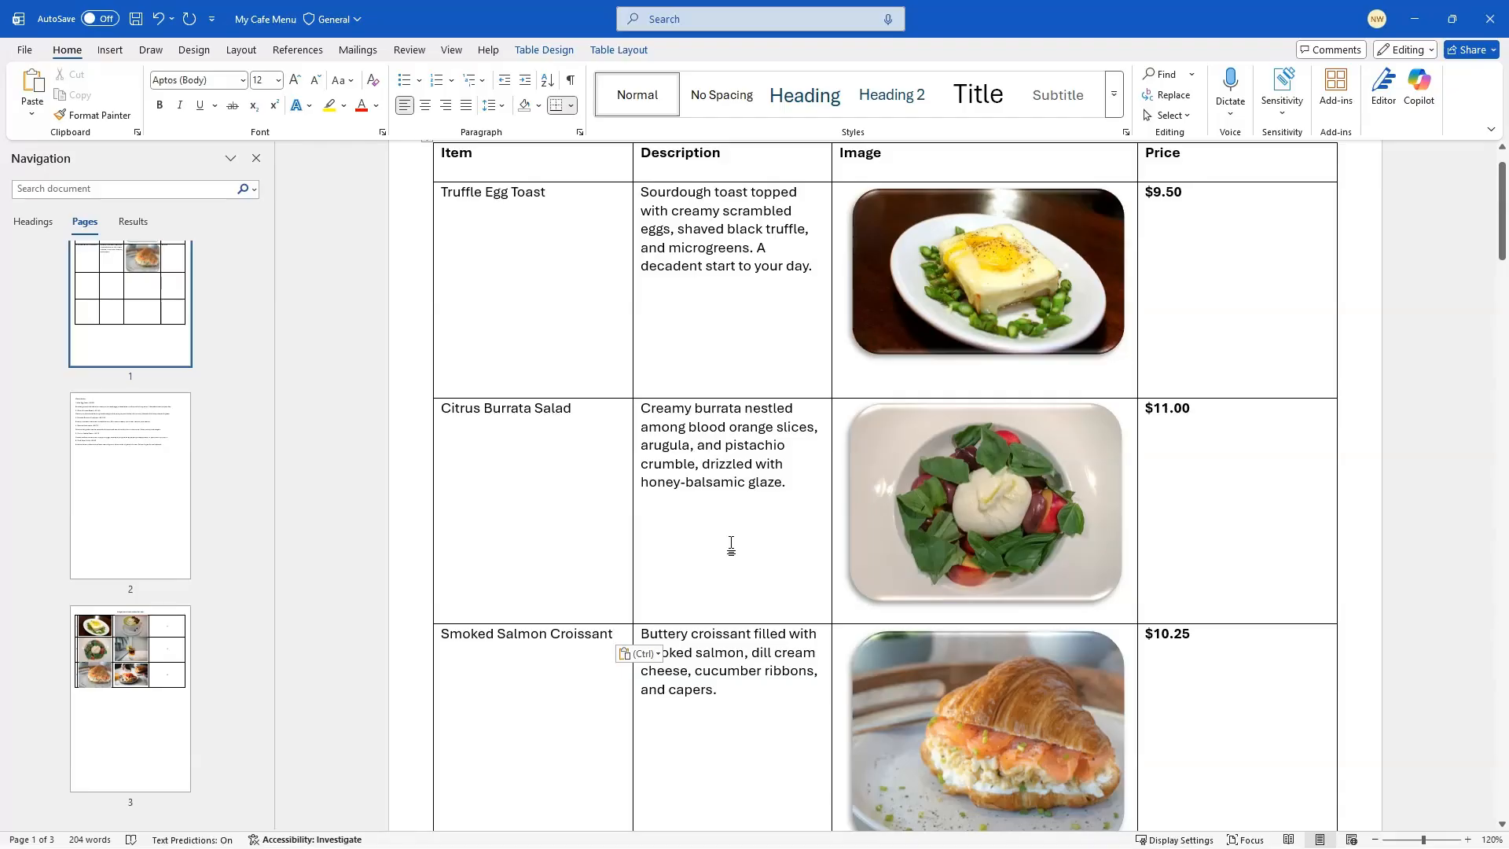
# Look over the filled menu rows and the empty rows left at the end of the table
pyautogui.scroll(1, 732, 544)
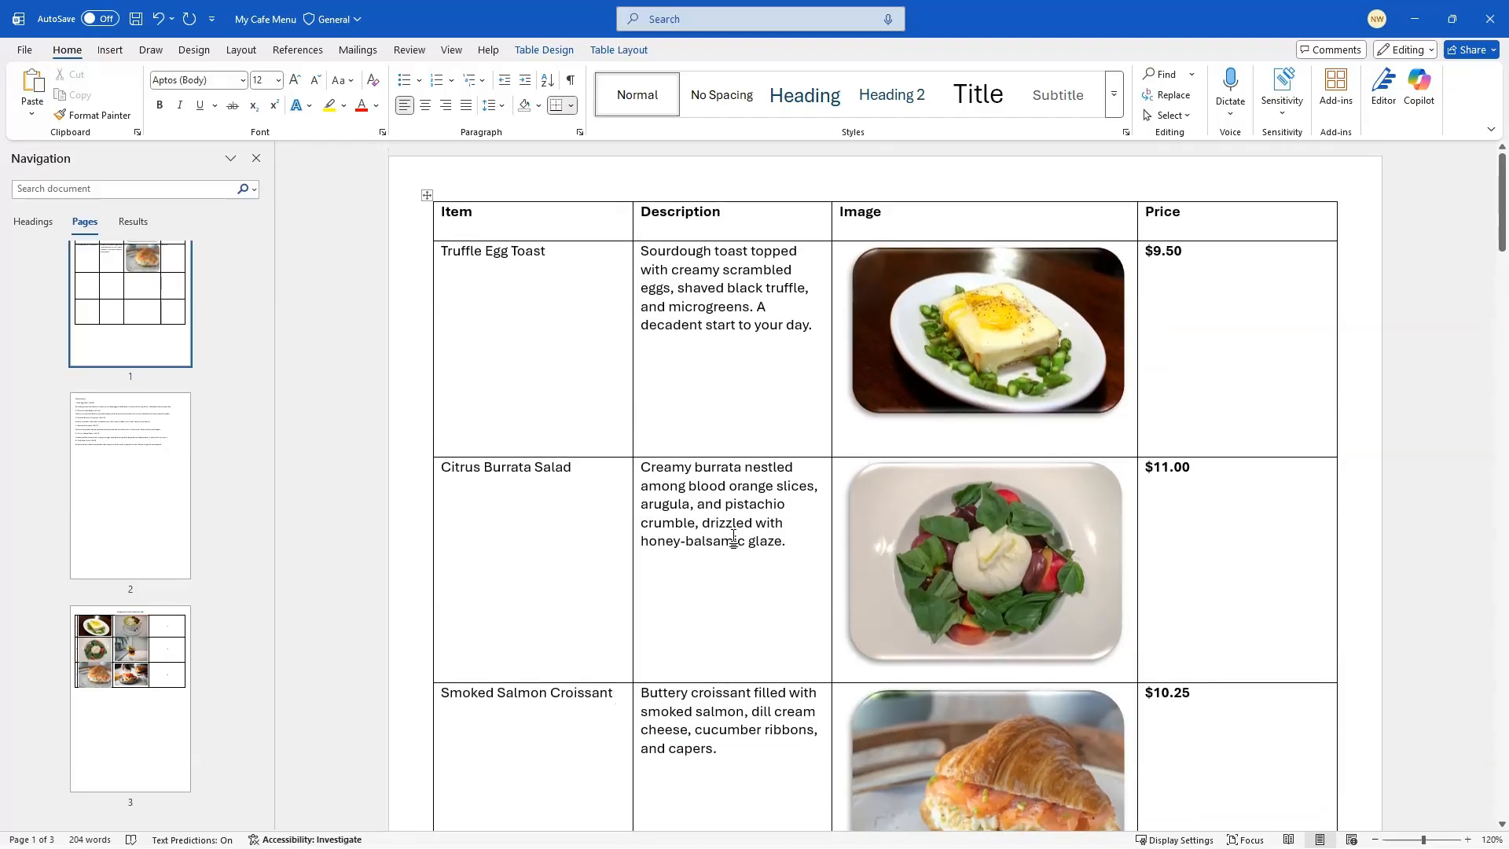
pyautogui.scroll(-1, 734, 539)
pyautogui.scroll(-6, 733, 542)
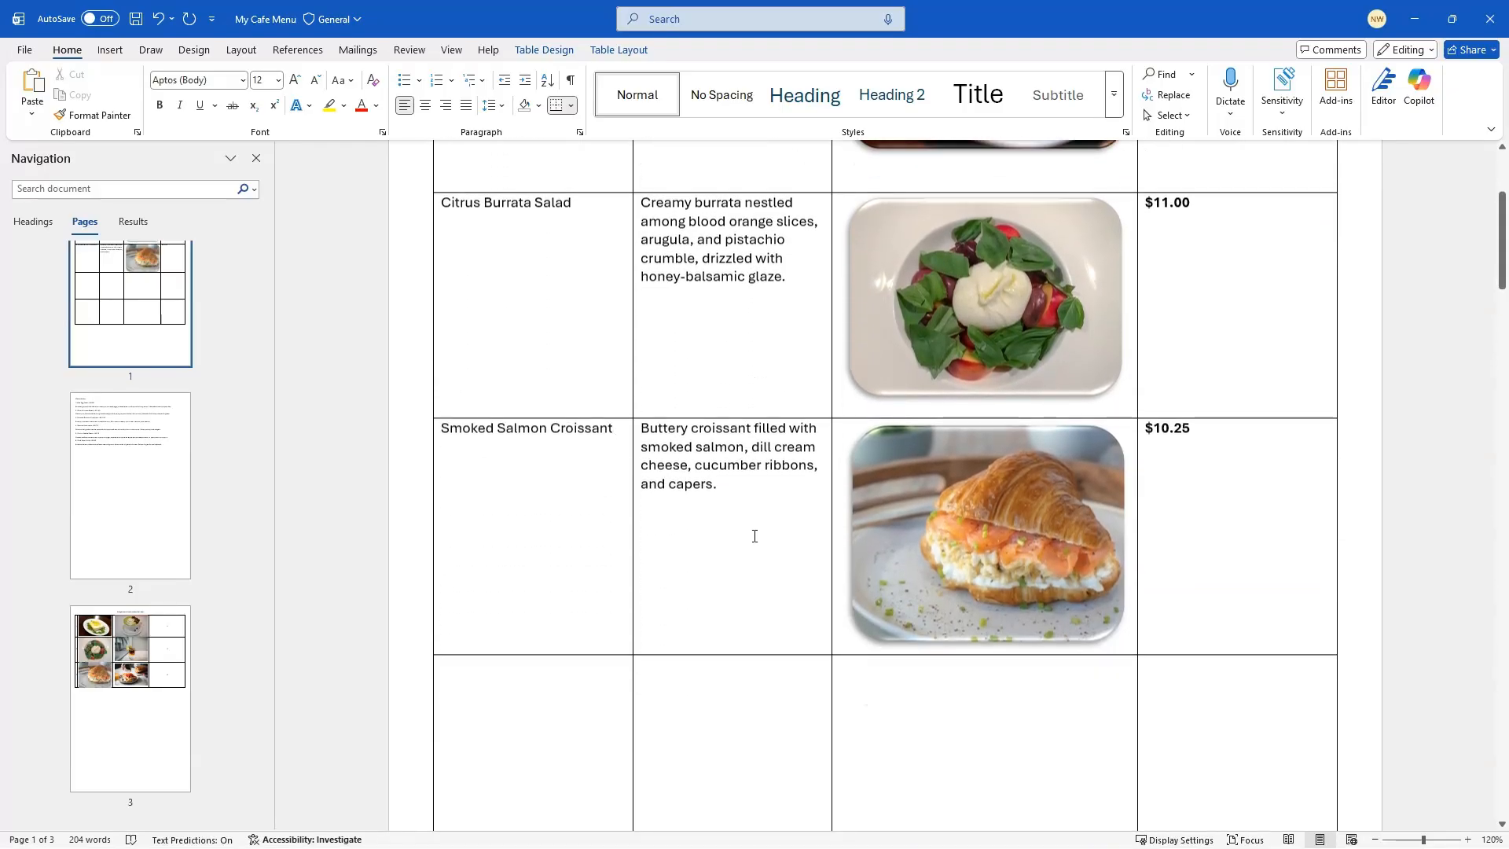
pyautogui.scroll(-8, 754, 536)
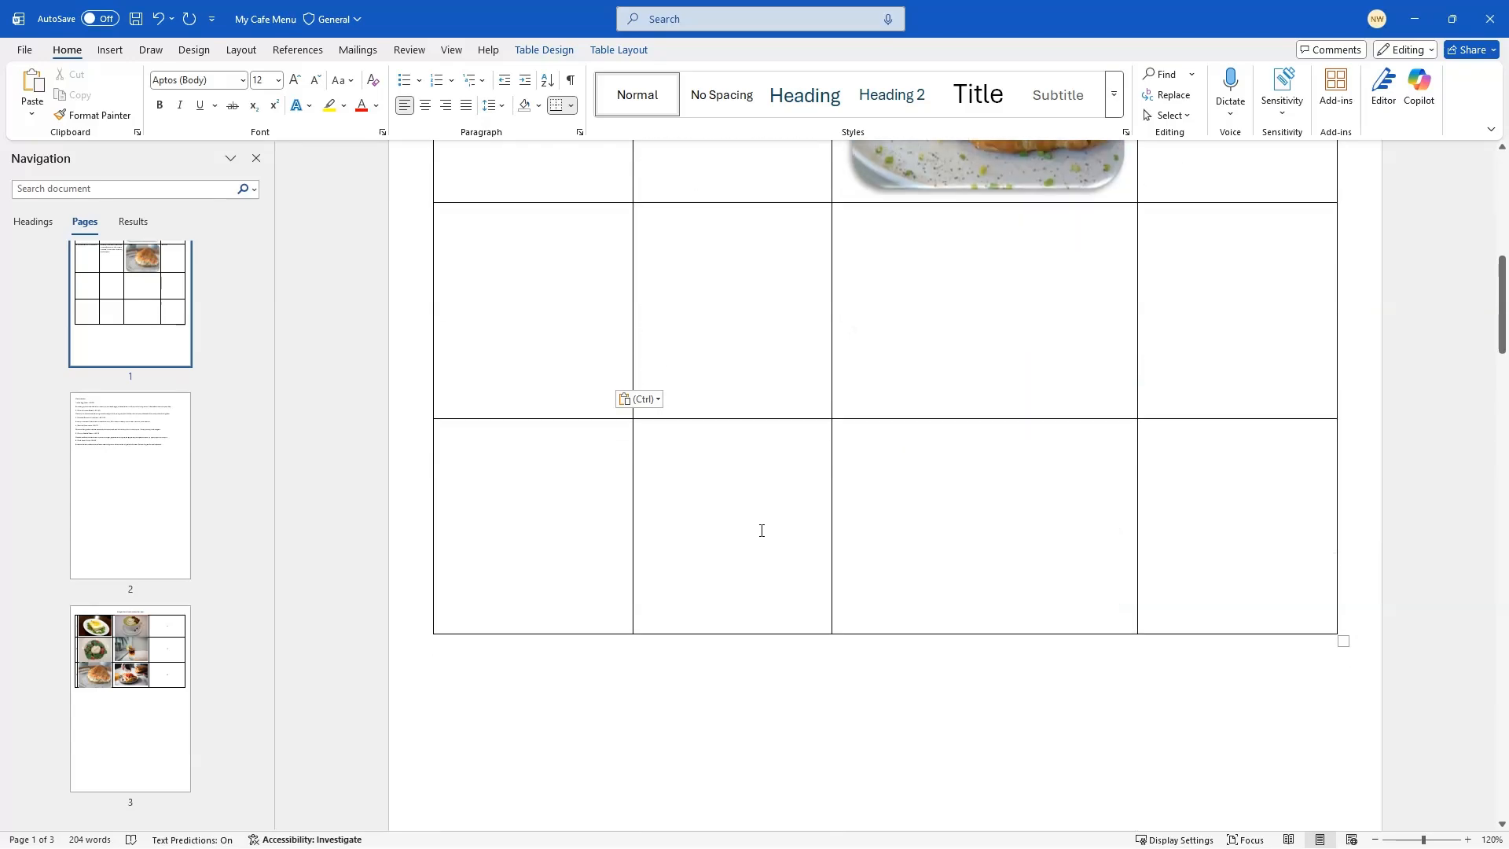
pyautogui.scroll(-2, 761, 530)
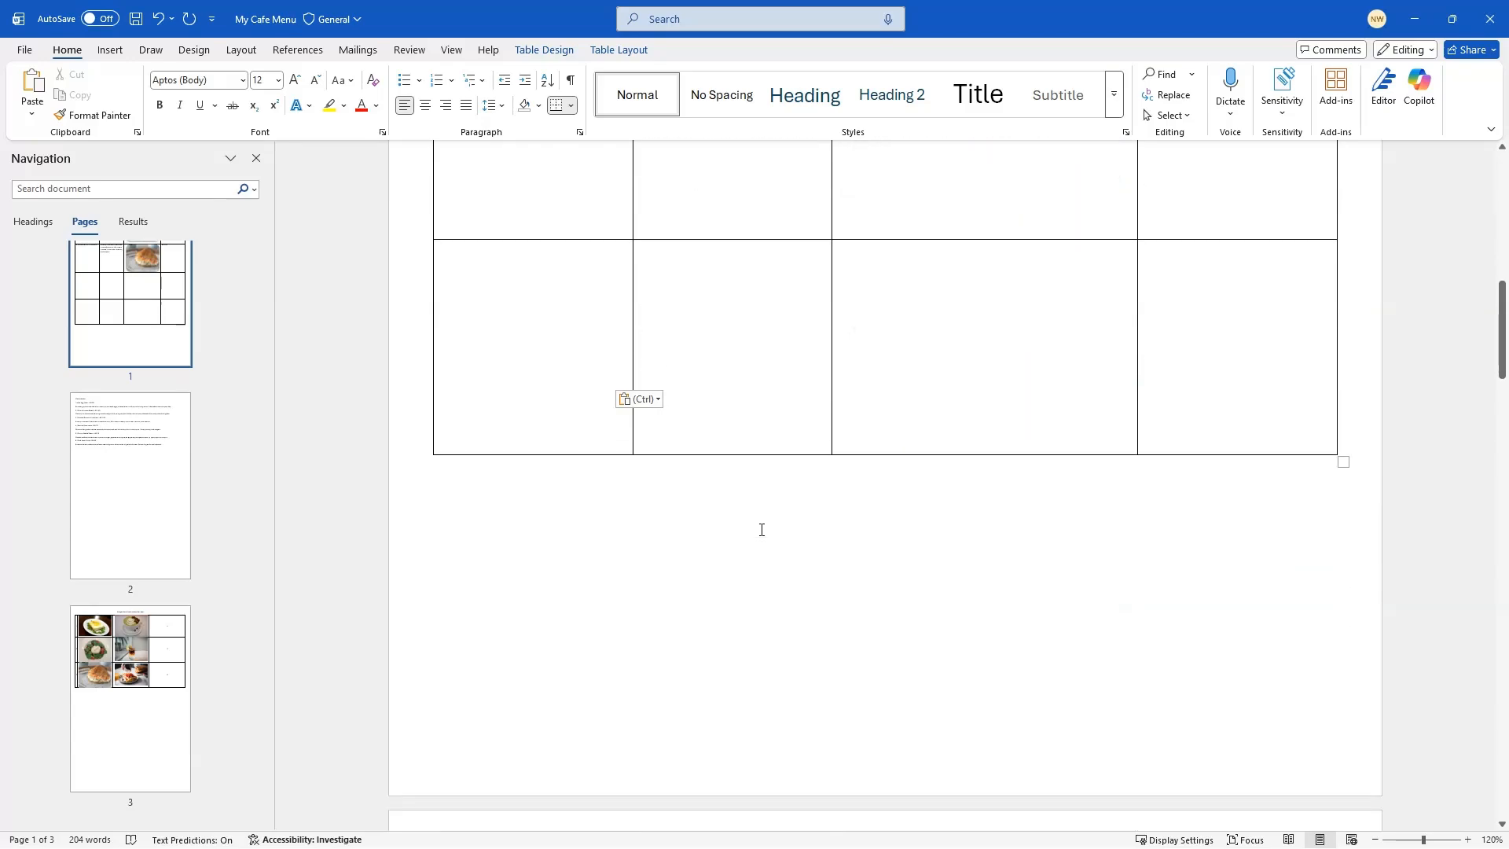
pyautogui.scroll(5, 1029, 431)
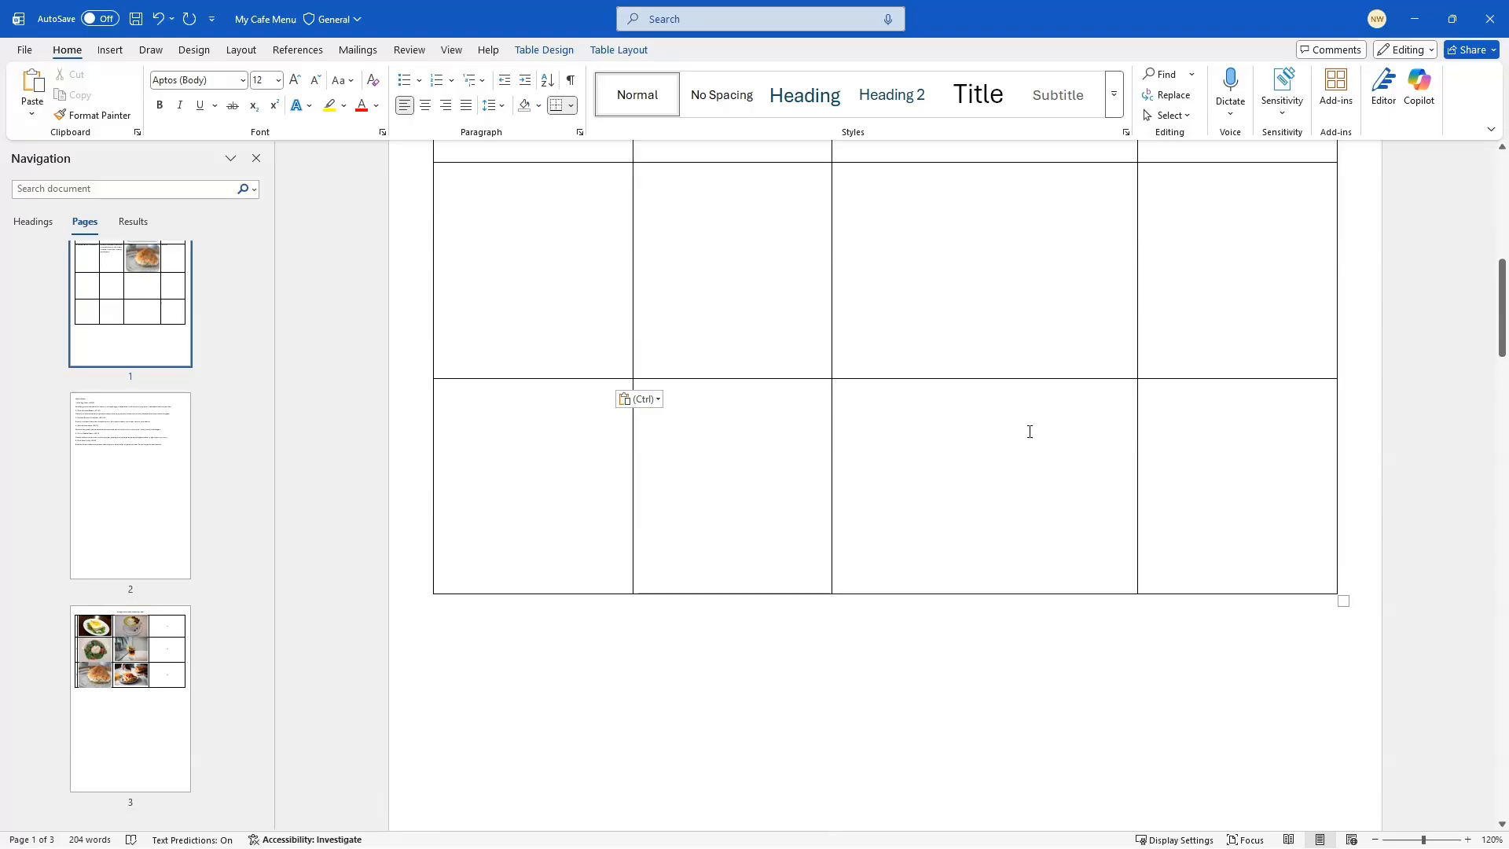
pyautogui.scroll(-1, 1029, 431)
pyautogui.scroll(-1, 1029, 431)
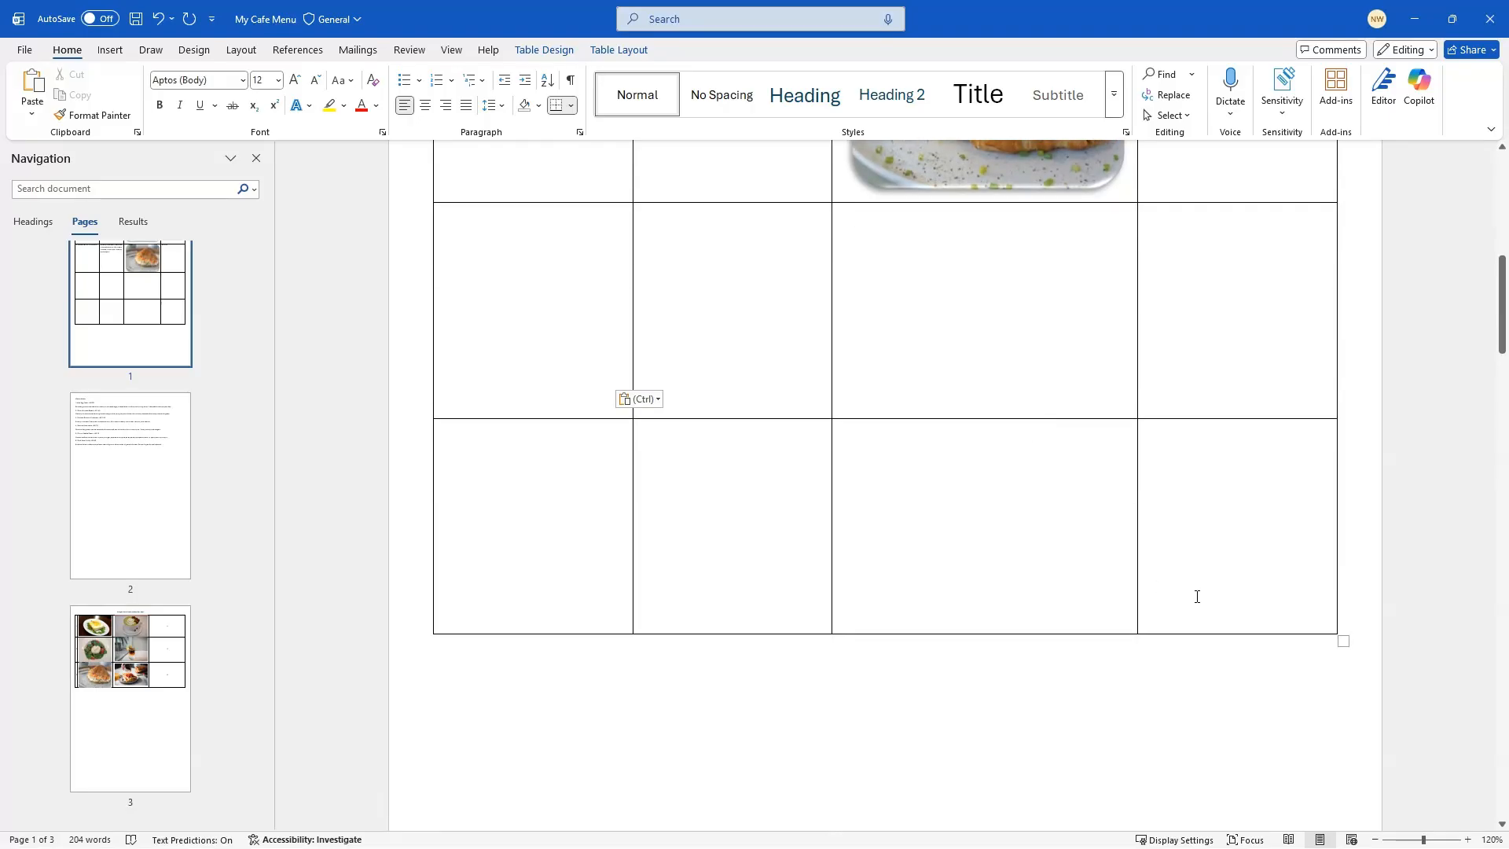
# Try adding a new row after the table's last row, and undo the addition
pyautogui.click(1294, 611)
pyautogui.press('Tab')
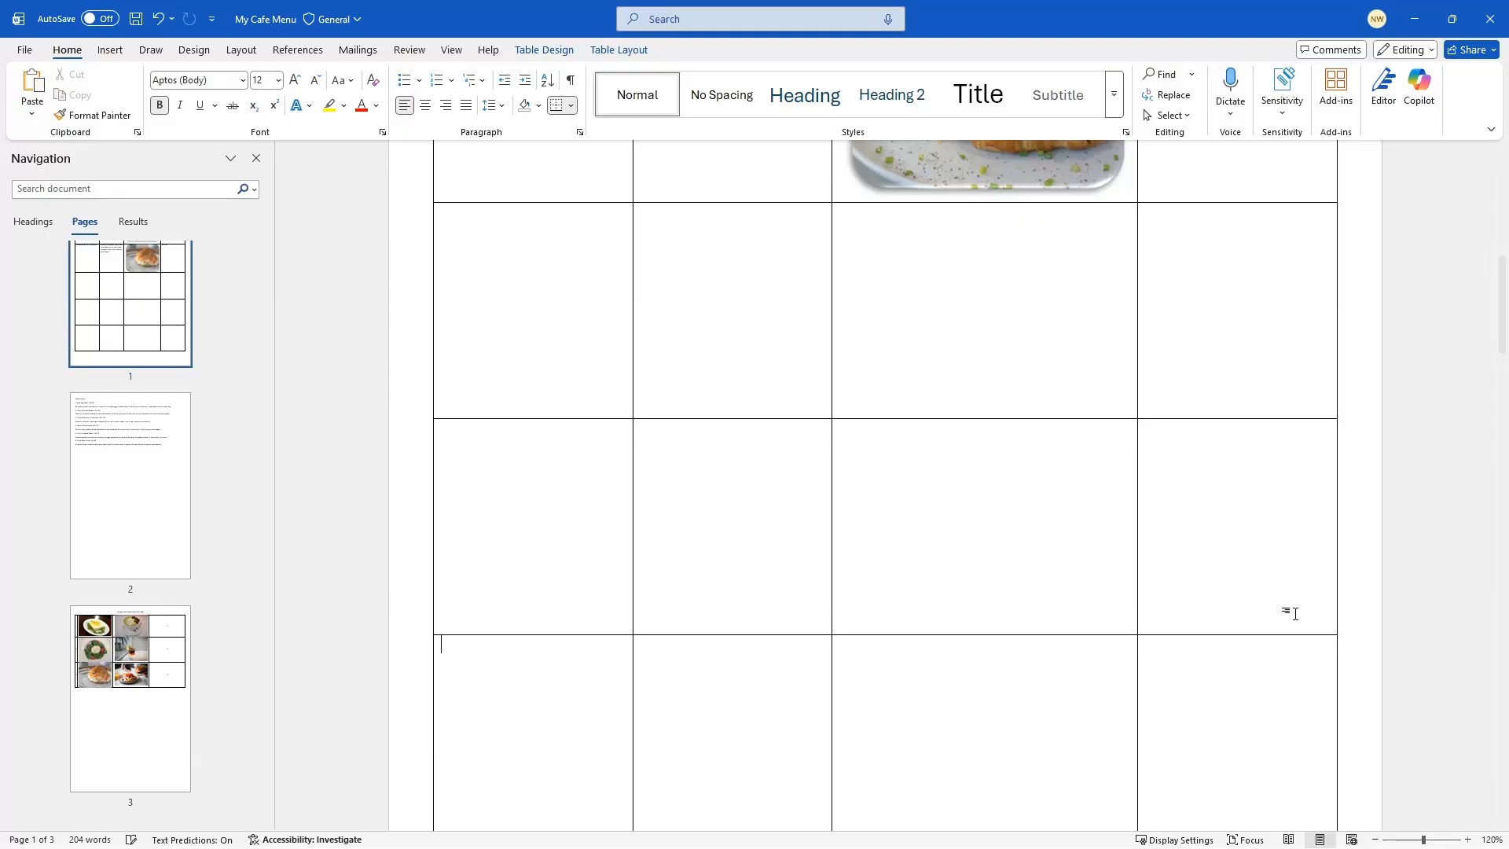
pyautogui.scroll(-2, 817, 698)
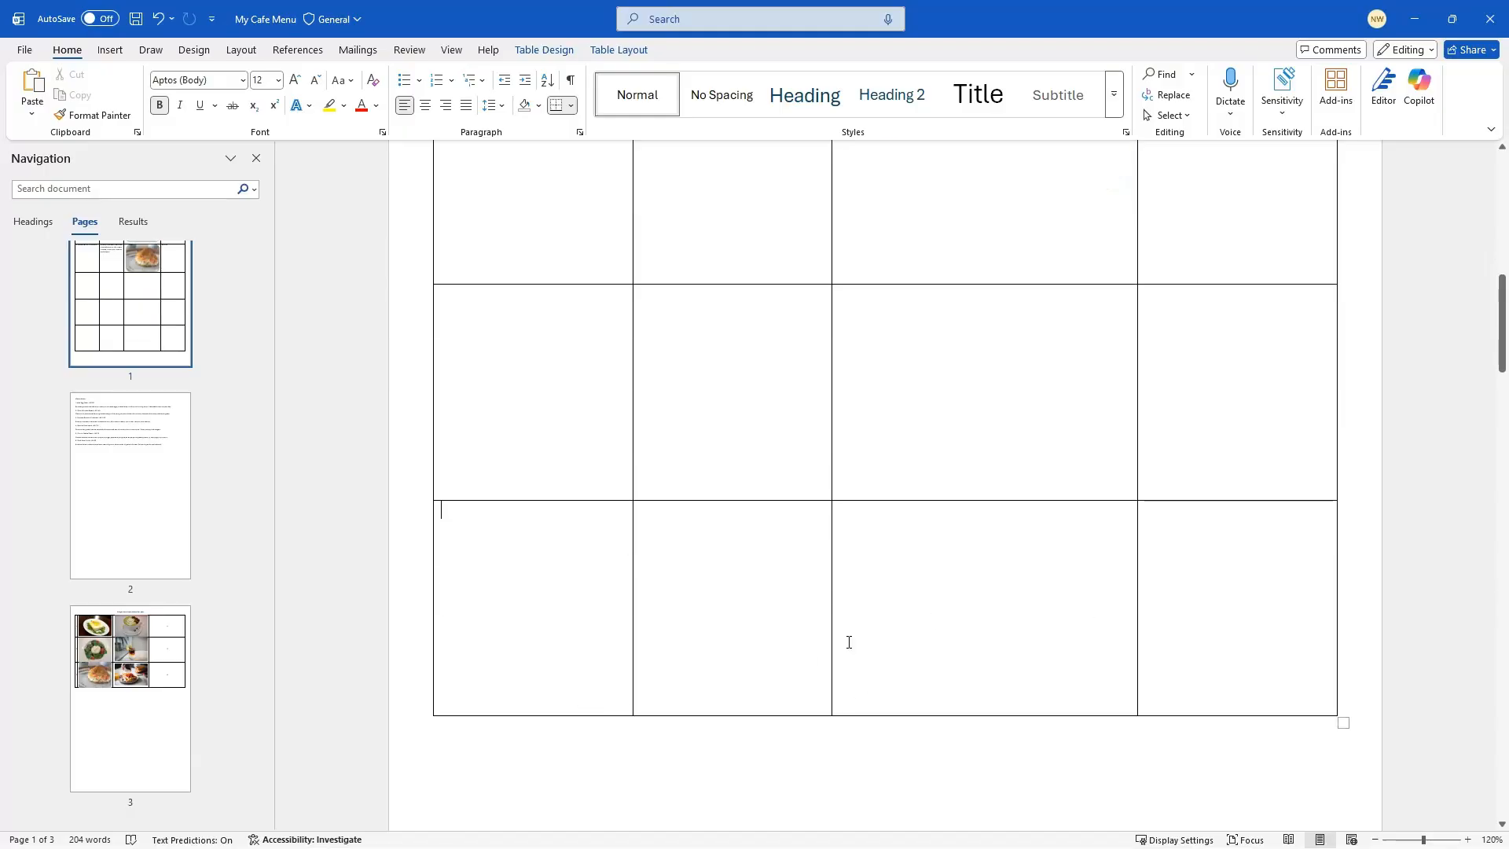
pyautogui.scroll(-2, 864, 645)
pyautogui.scroll(3, 939, 600)
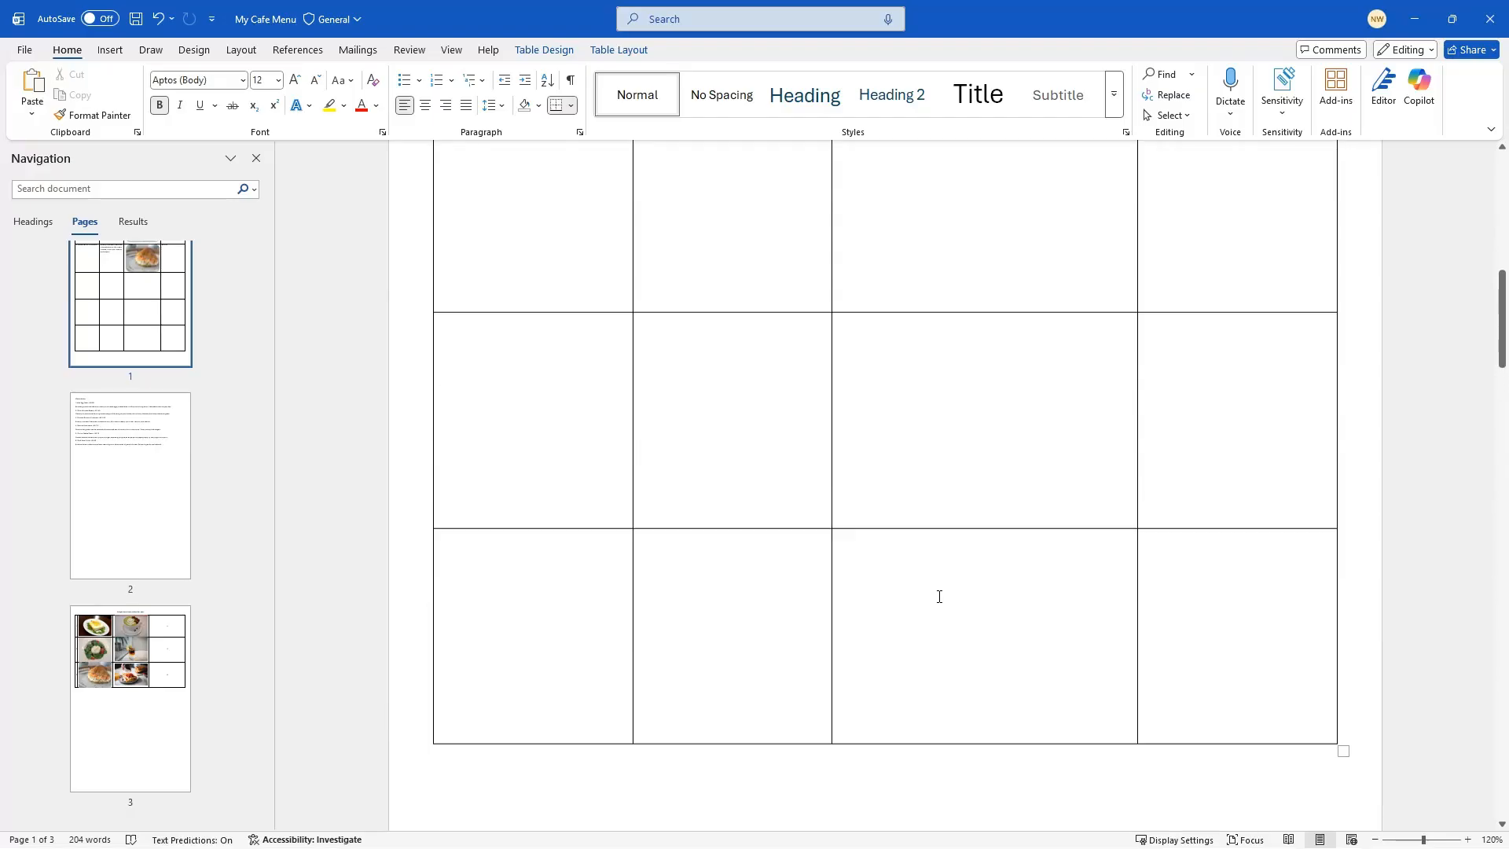
pyautogui.hotkey('ctrl', 'z')
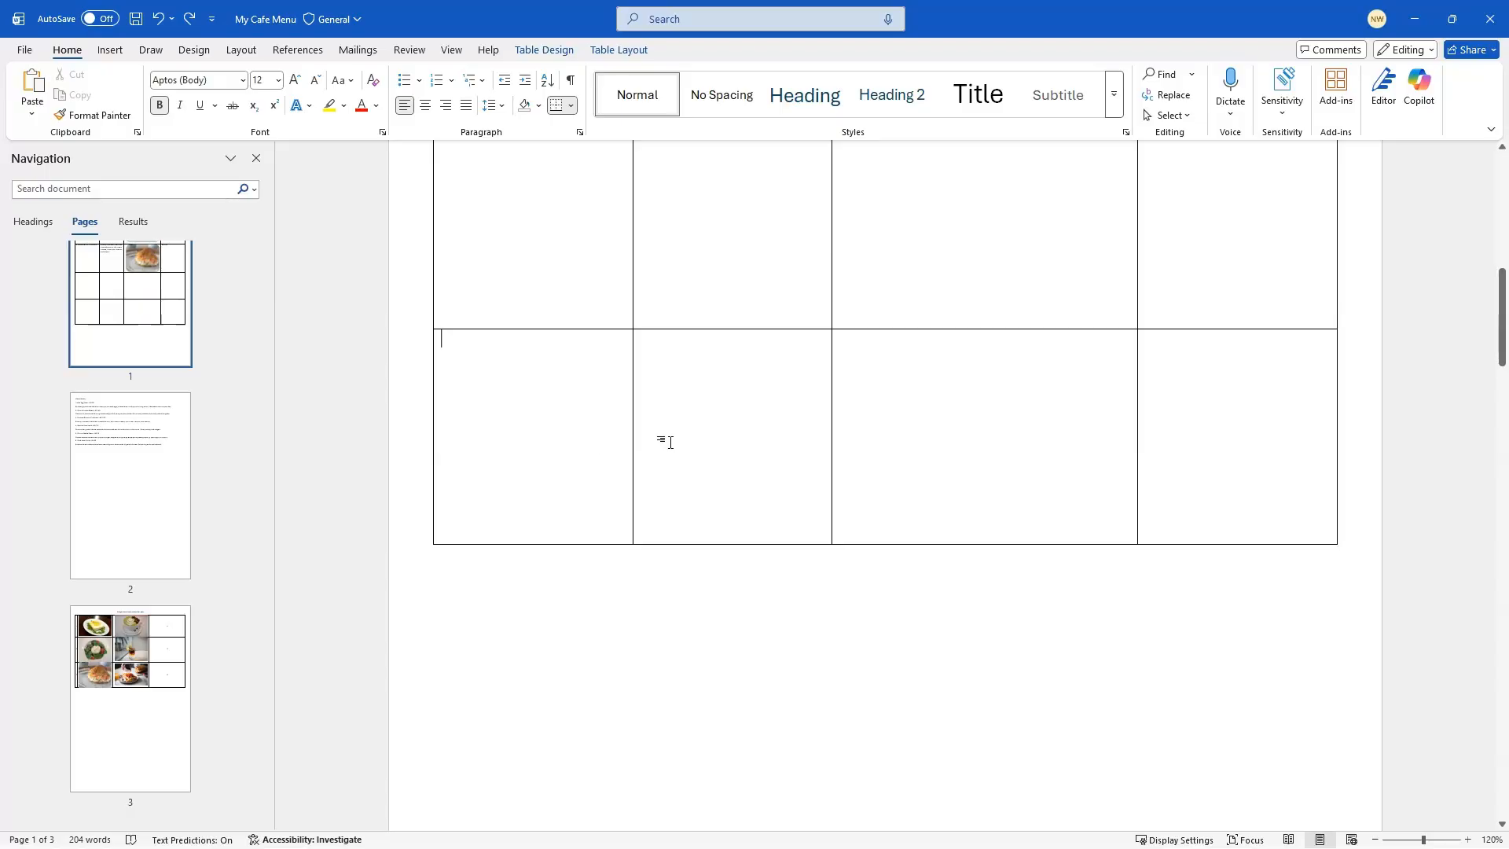
# Select the table's last row and check the options for inserting rows and columns
pyautogui.moveTo(669, 441); pyautogui.dragTo(1236, 441)
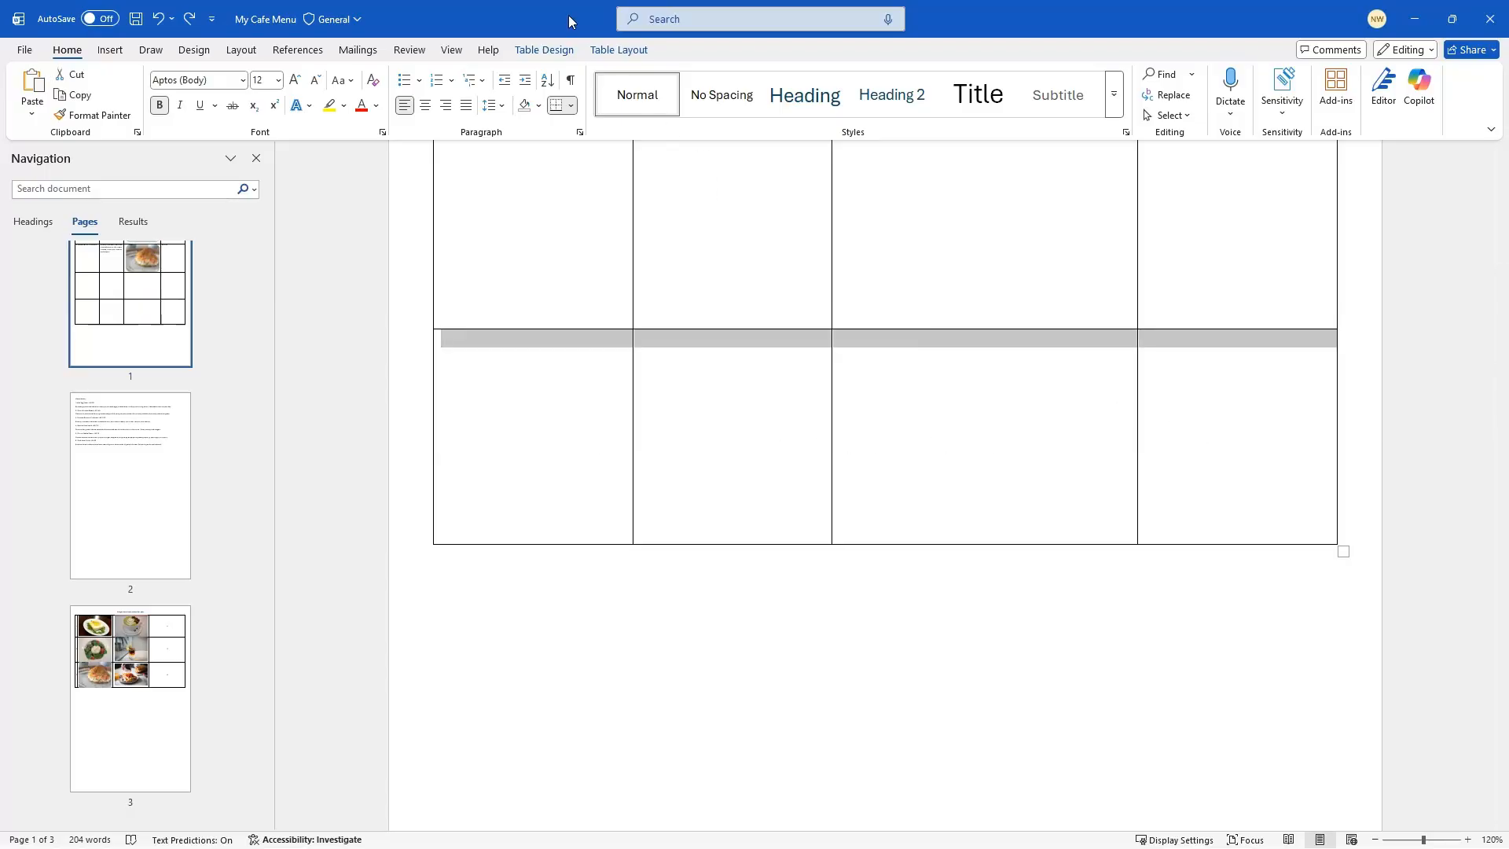
pyautogui.rightClick(932, 371)
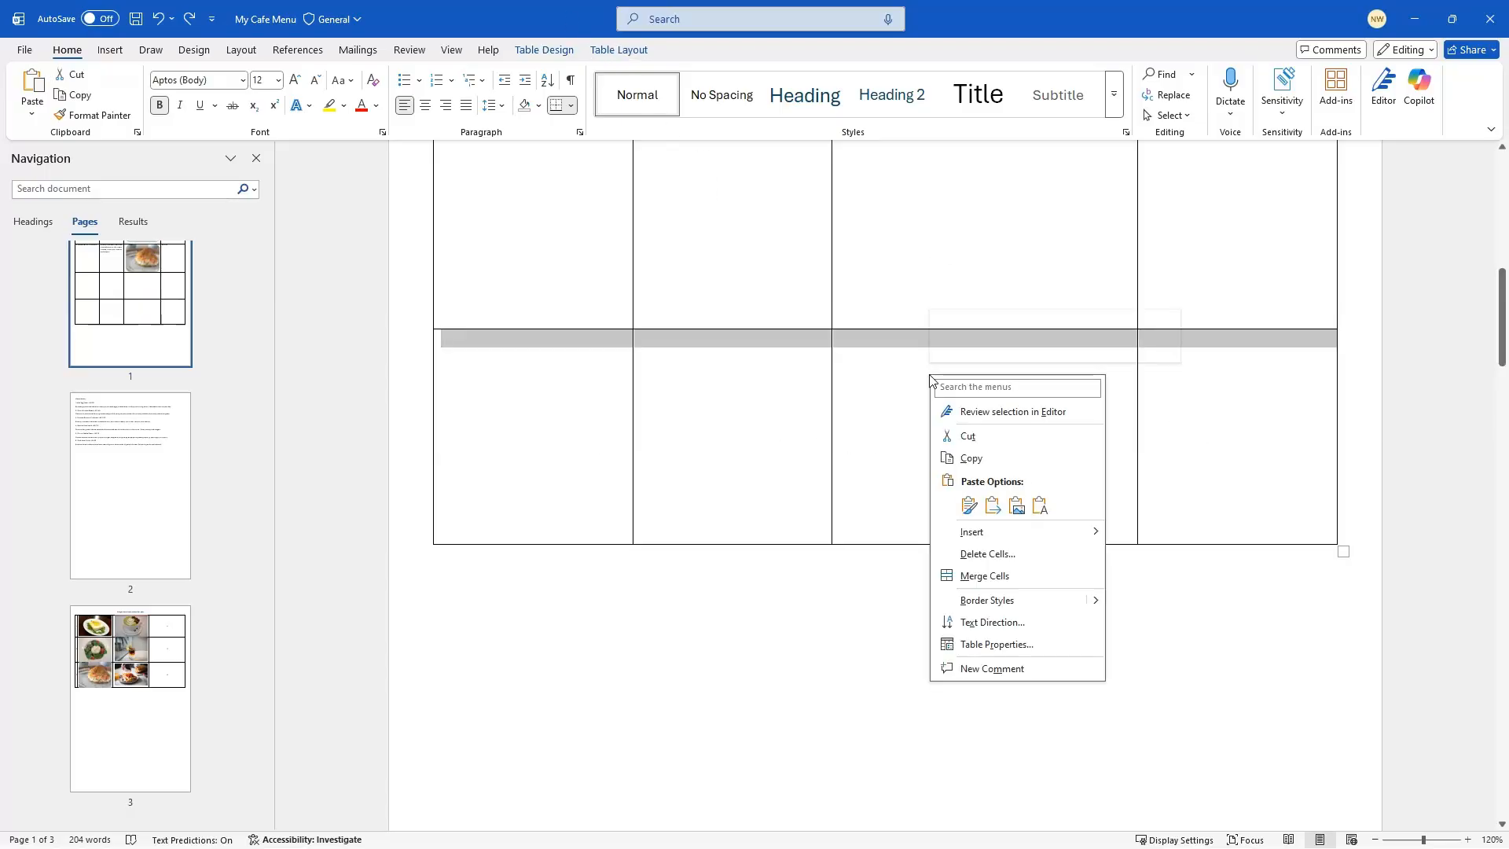
pyautogui.moveTo(1084, 537)
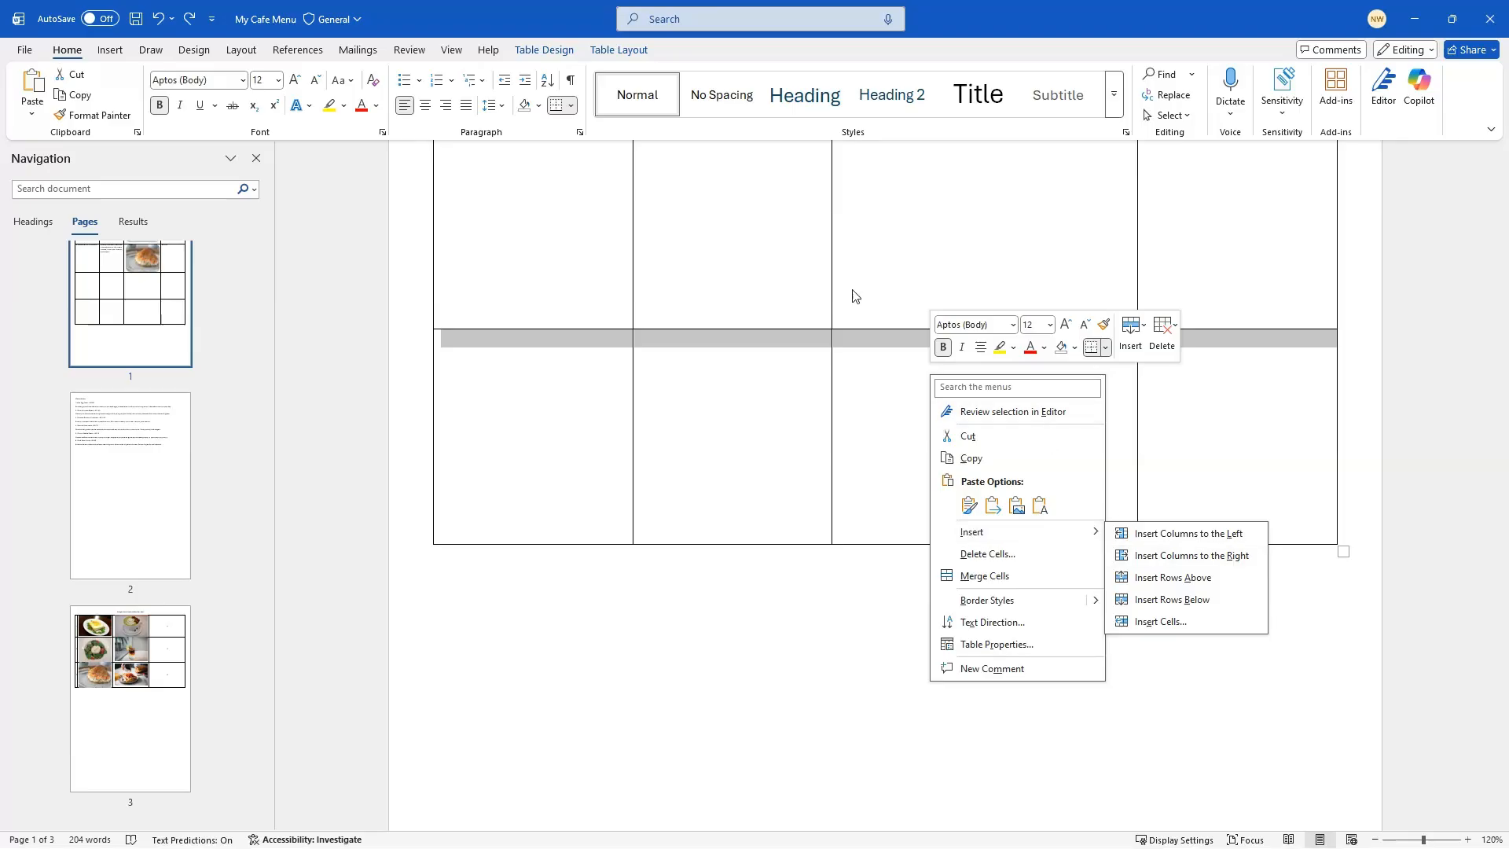
pyautogui.click(617, 52)
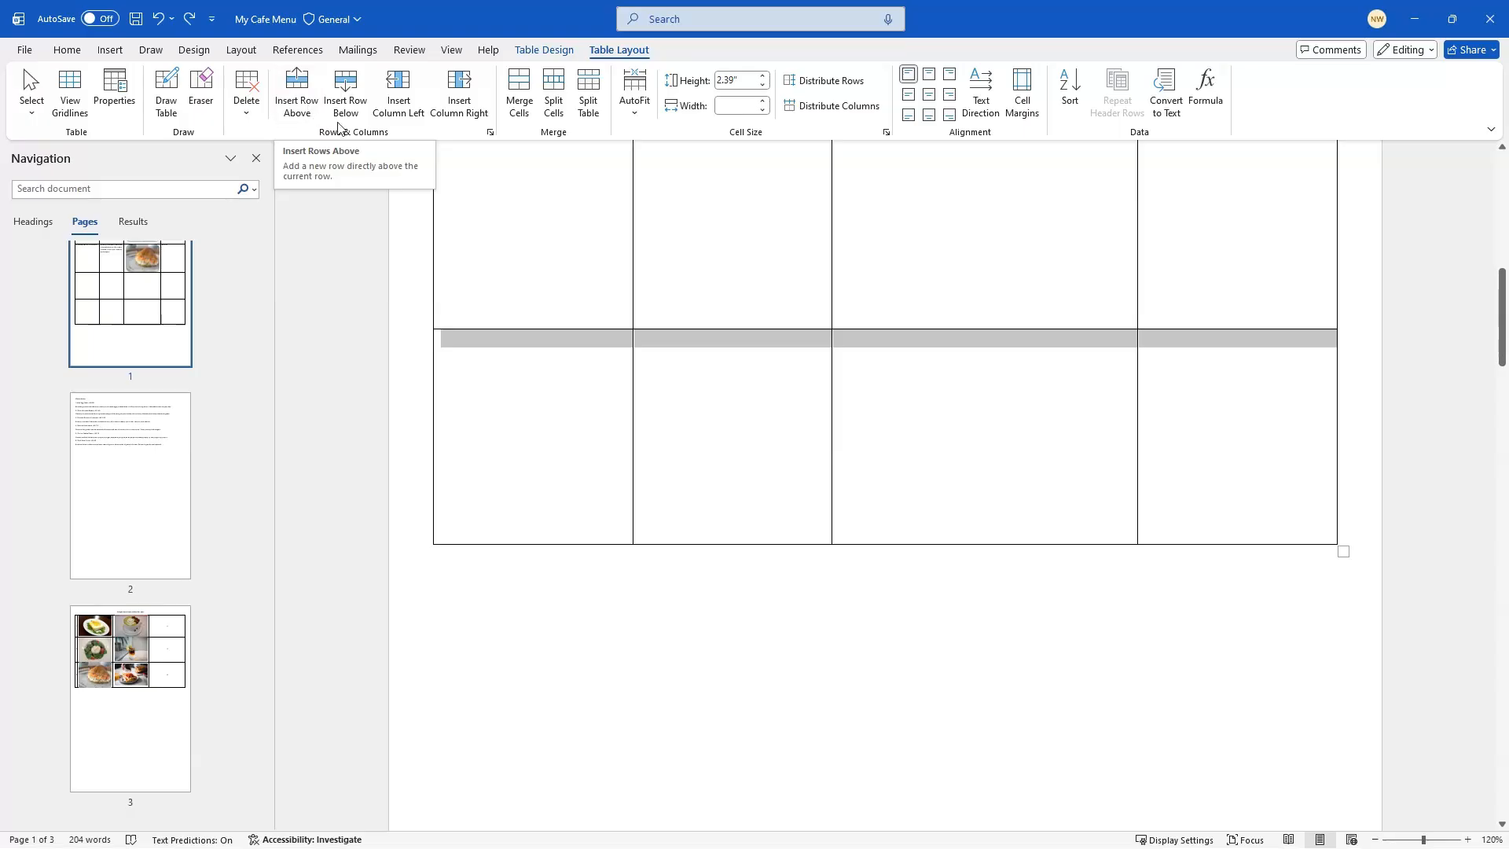
pyautogui.click(875, 431)
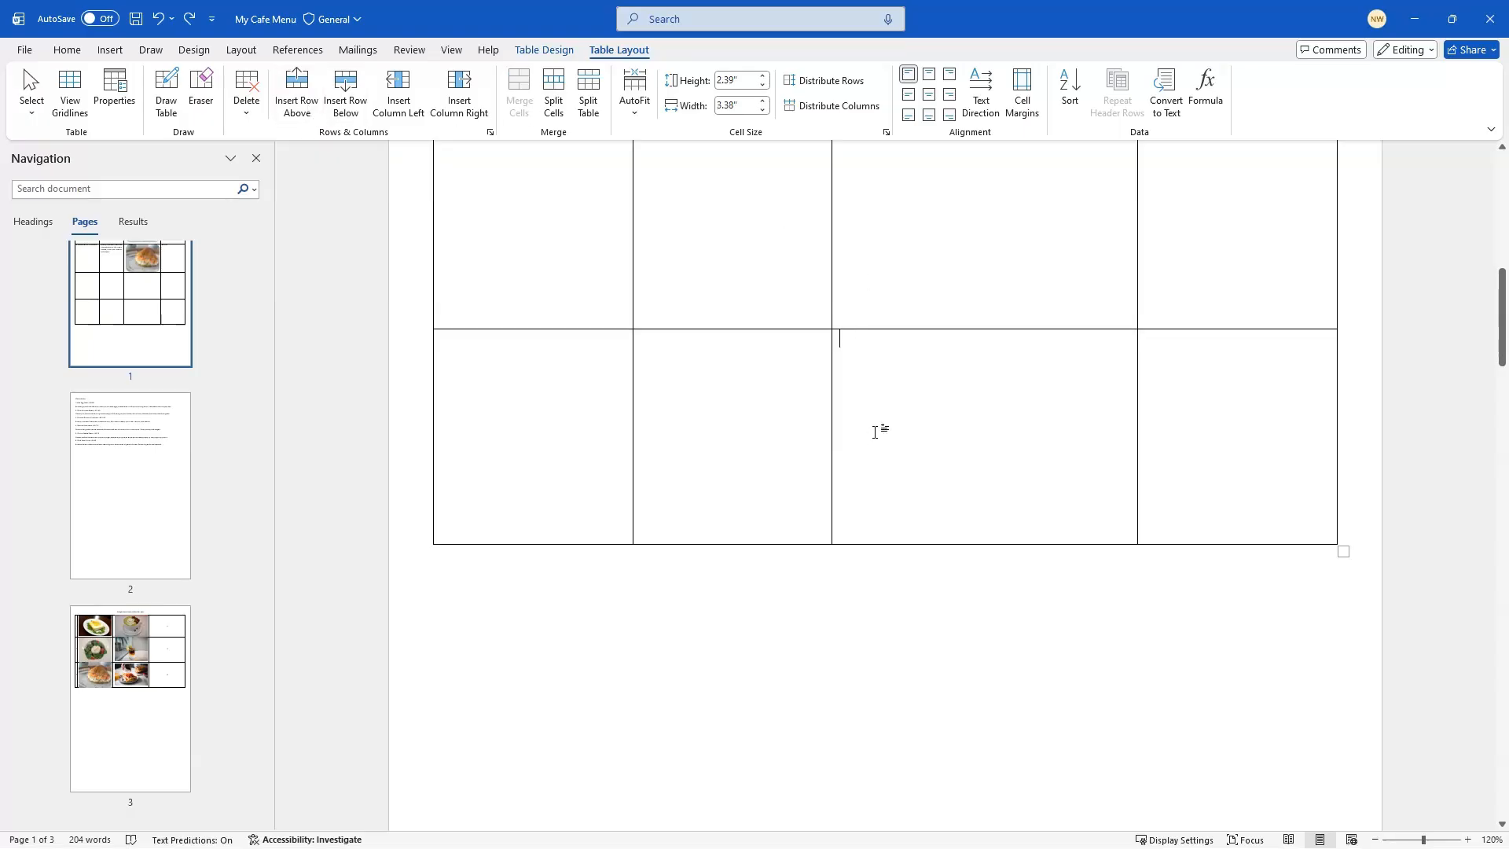
# Apply the black-and-grey list table style with banded rows to the menu table and review its rows
pyautogui.scroll(6, 874, 432)
pyautogui.scroll(5, 874, 431)
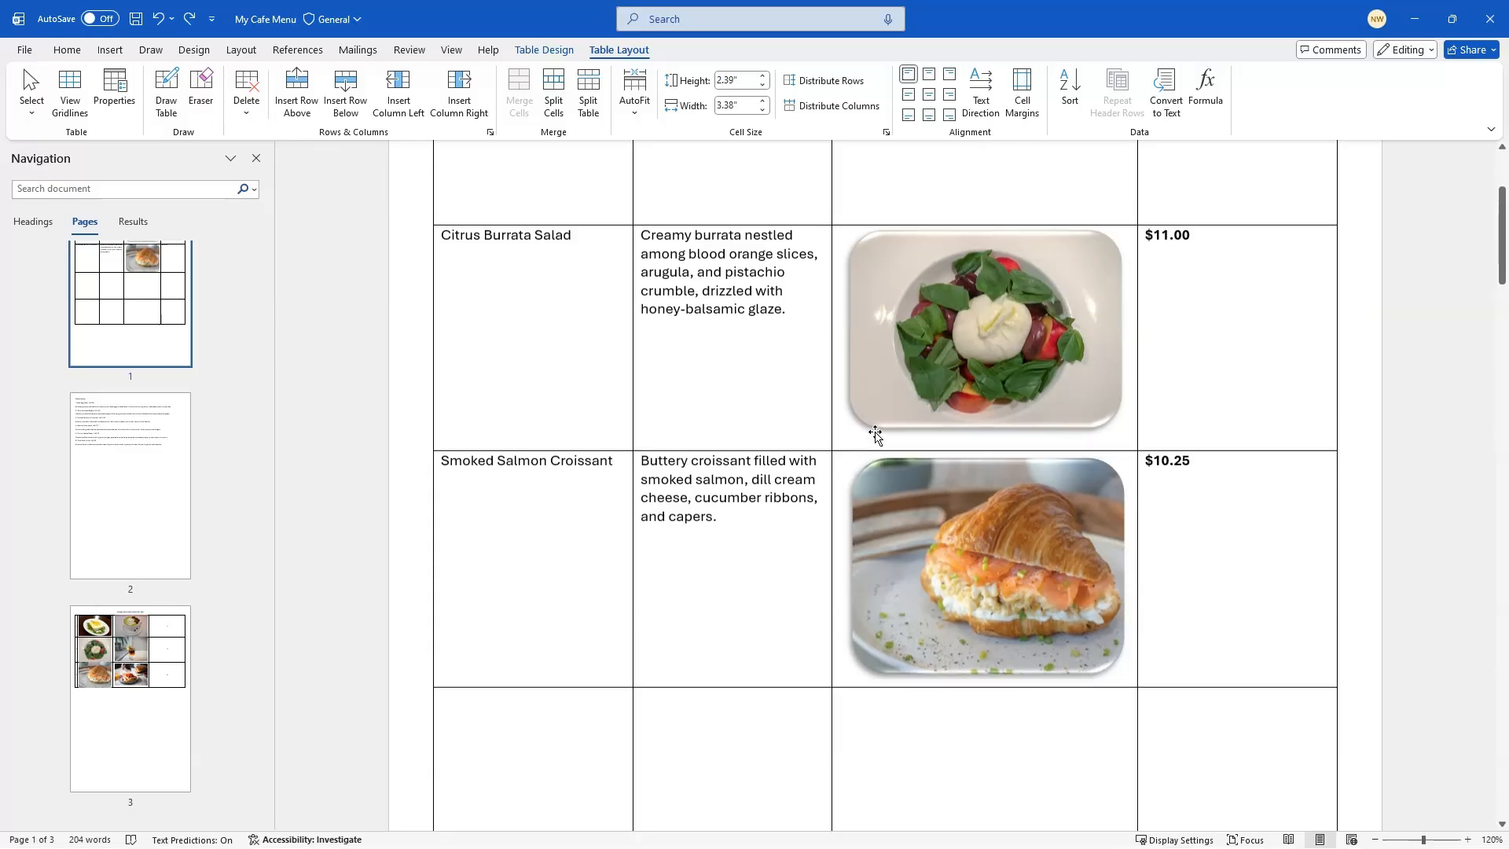
pyautogui.scroll(1, 875, 432)
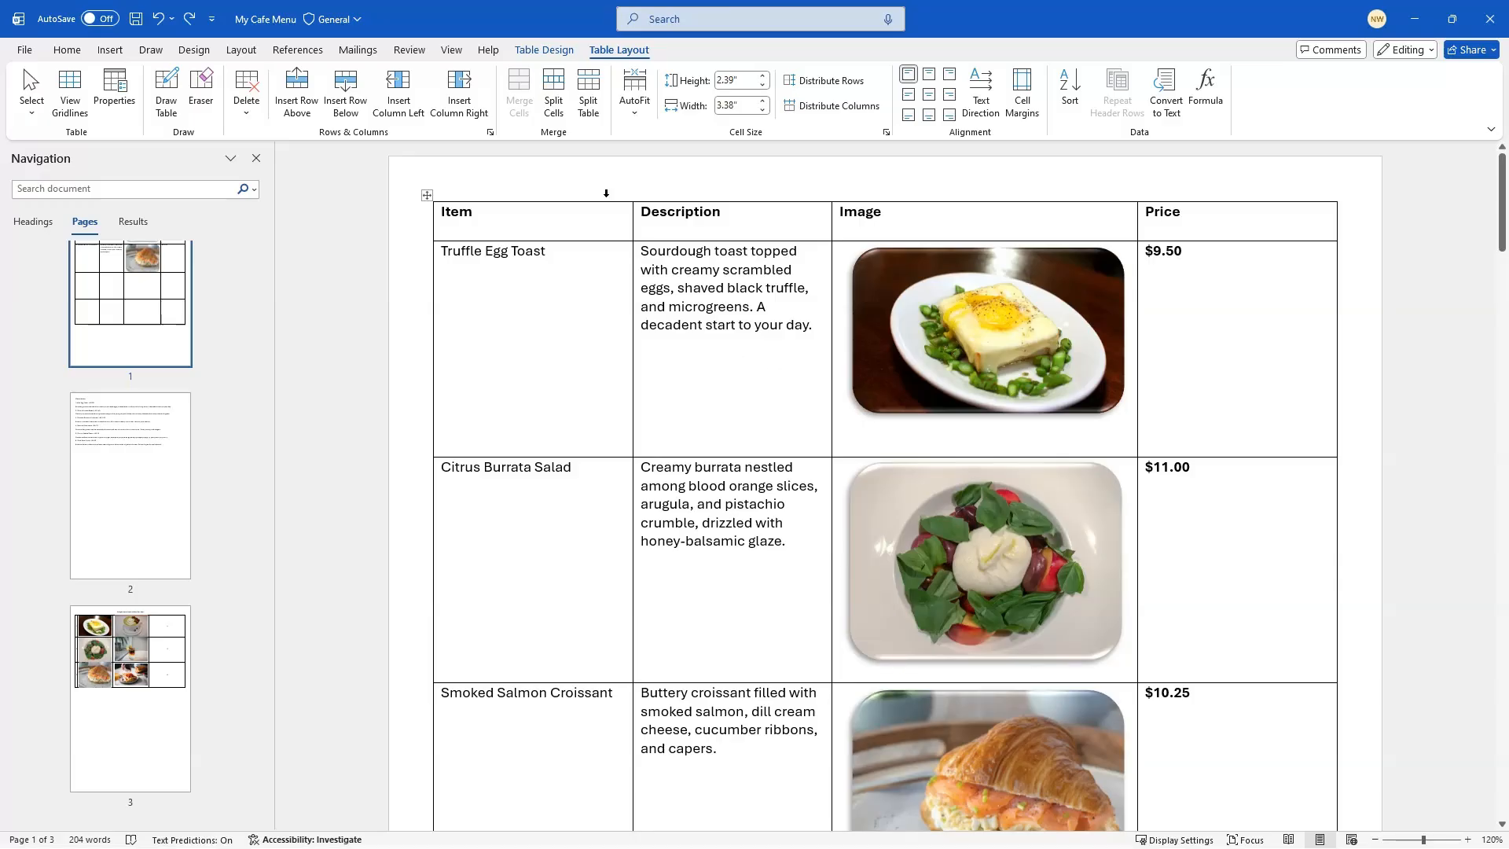
pyautogui.click(544, 50)
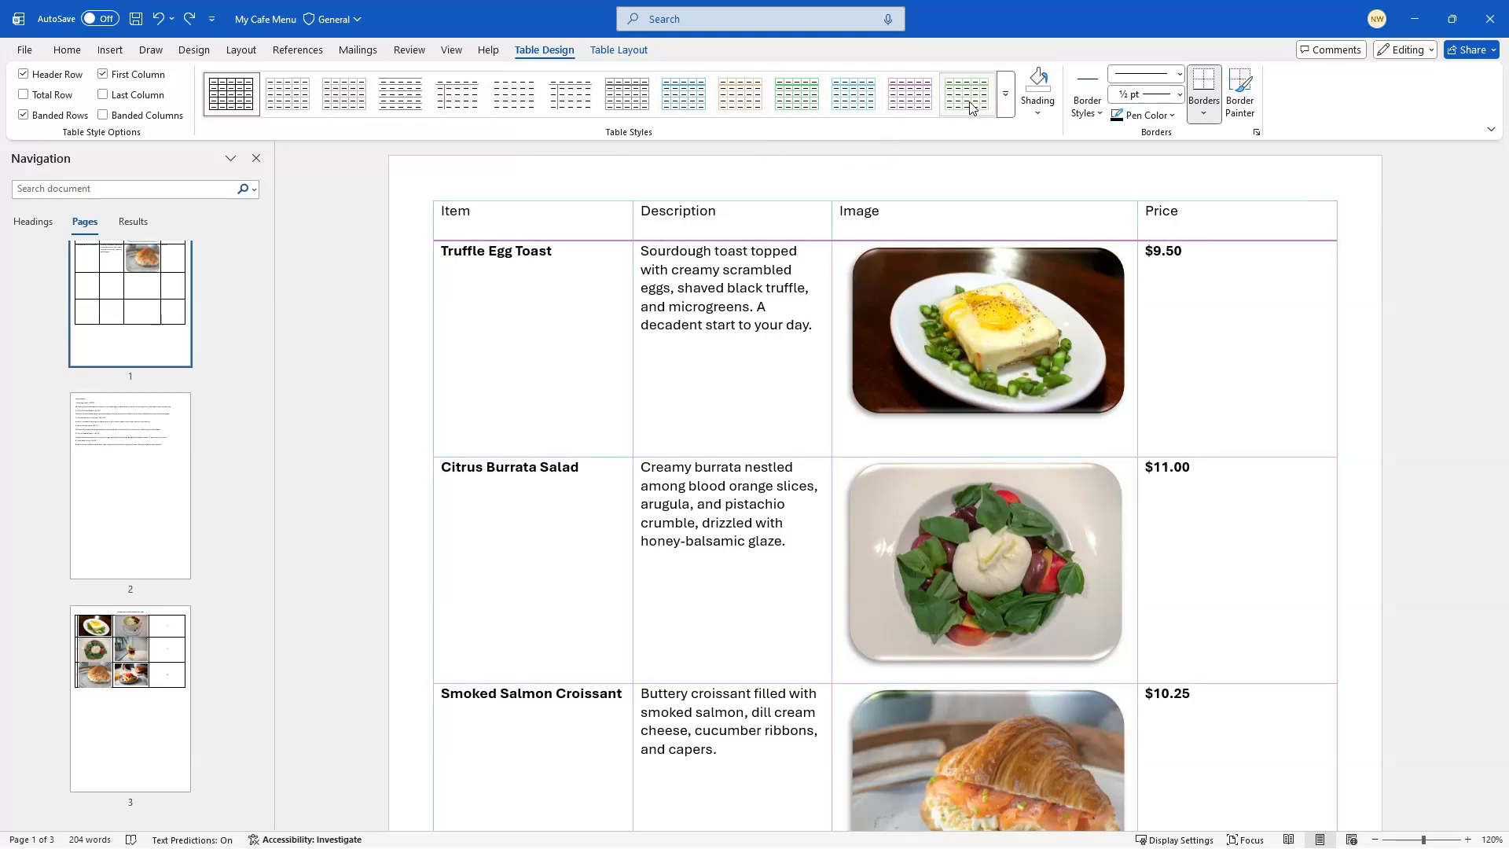
pyautogui.click(1007, 114)
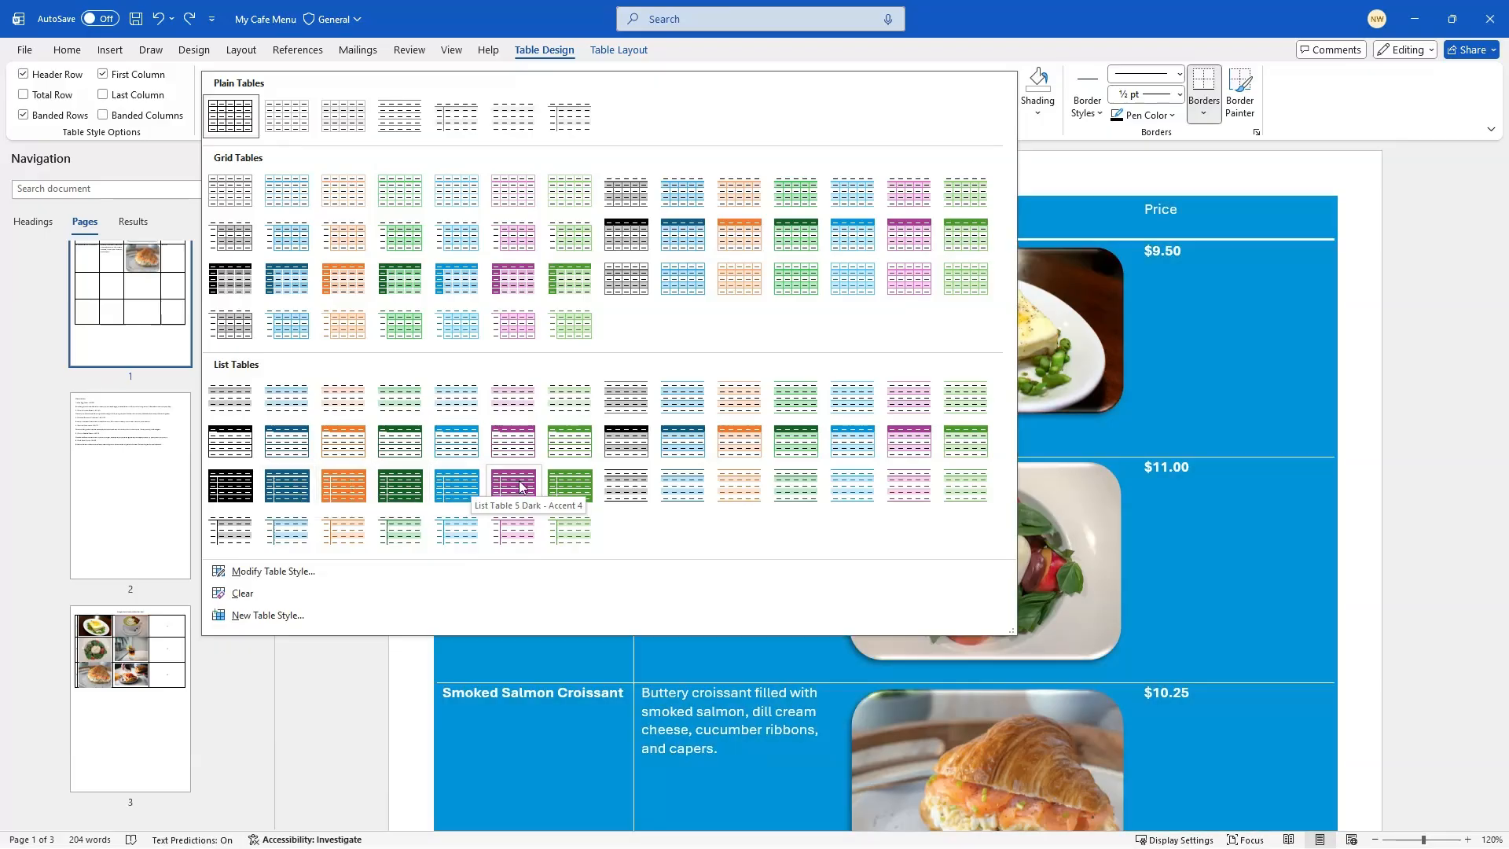
pyautogui.click(628, 491)
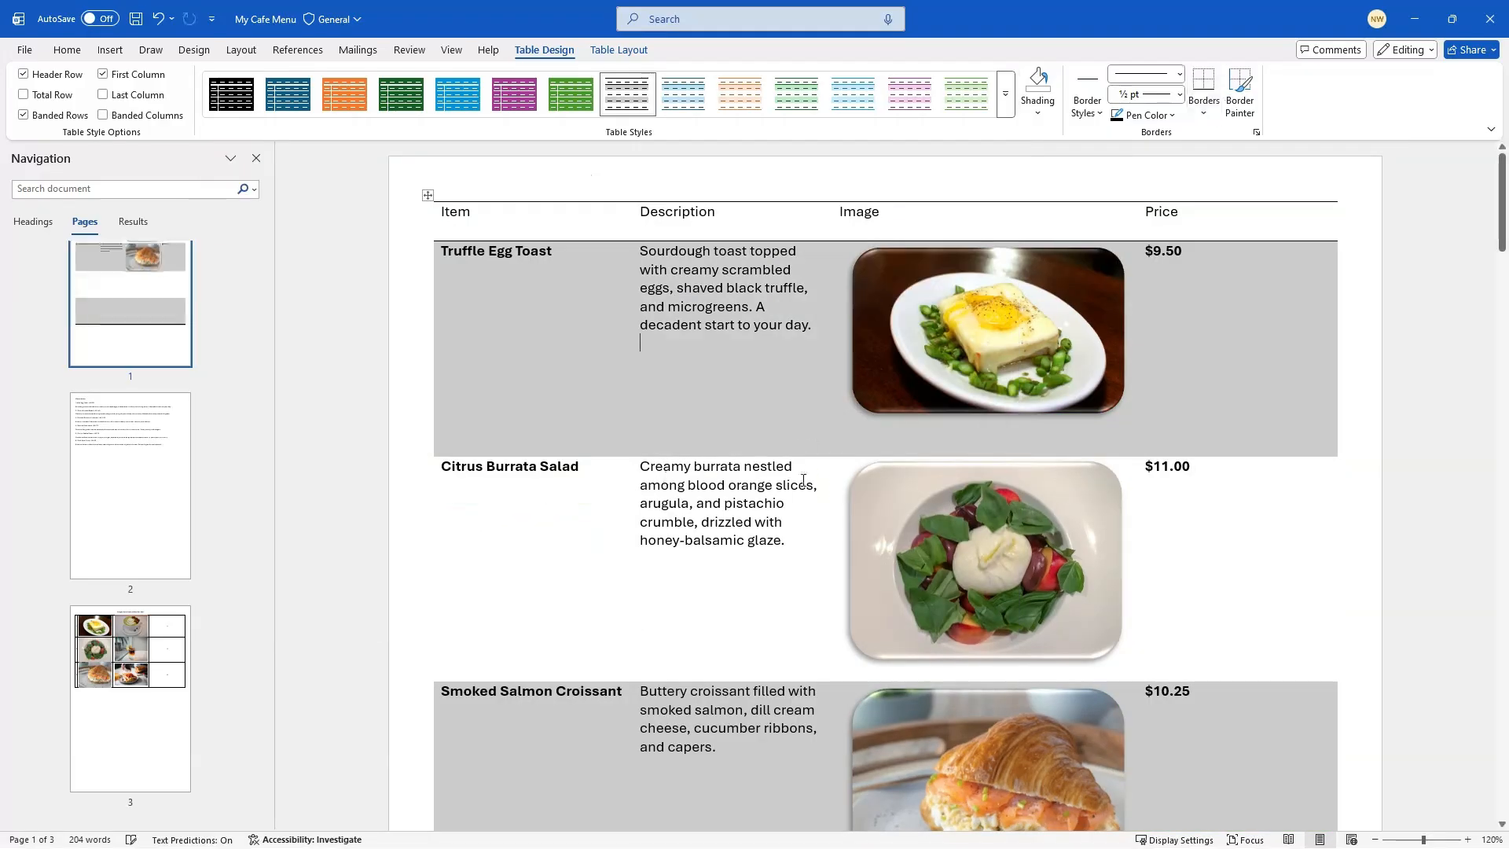
pyautogui.scroll(-3, 1093, 483)
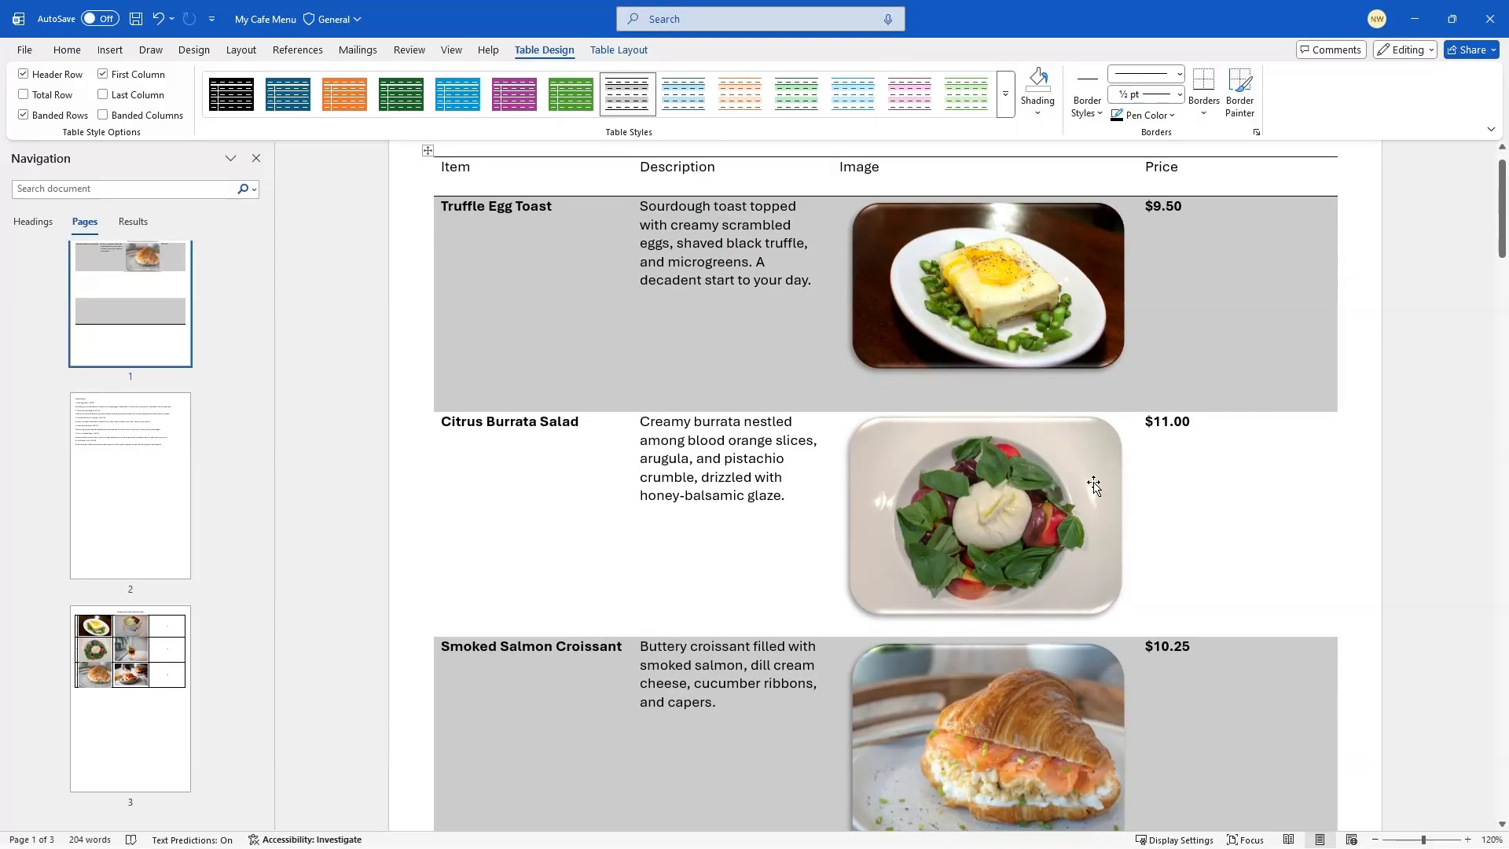
pyautogui.scroll(-2, 1093, 482)
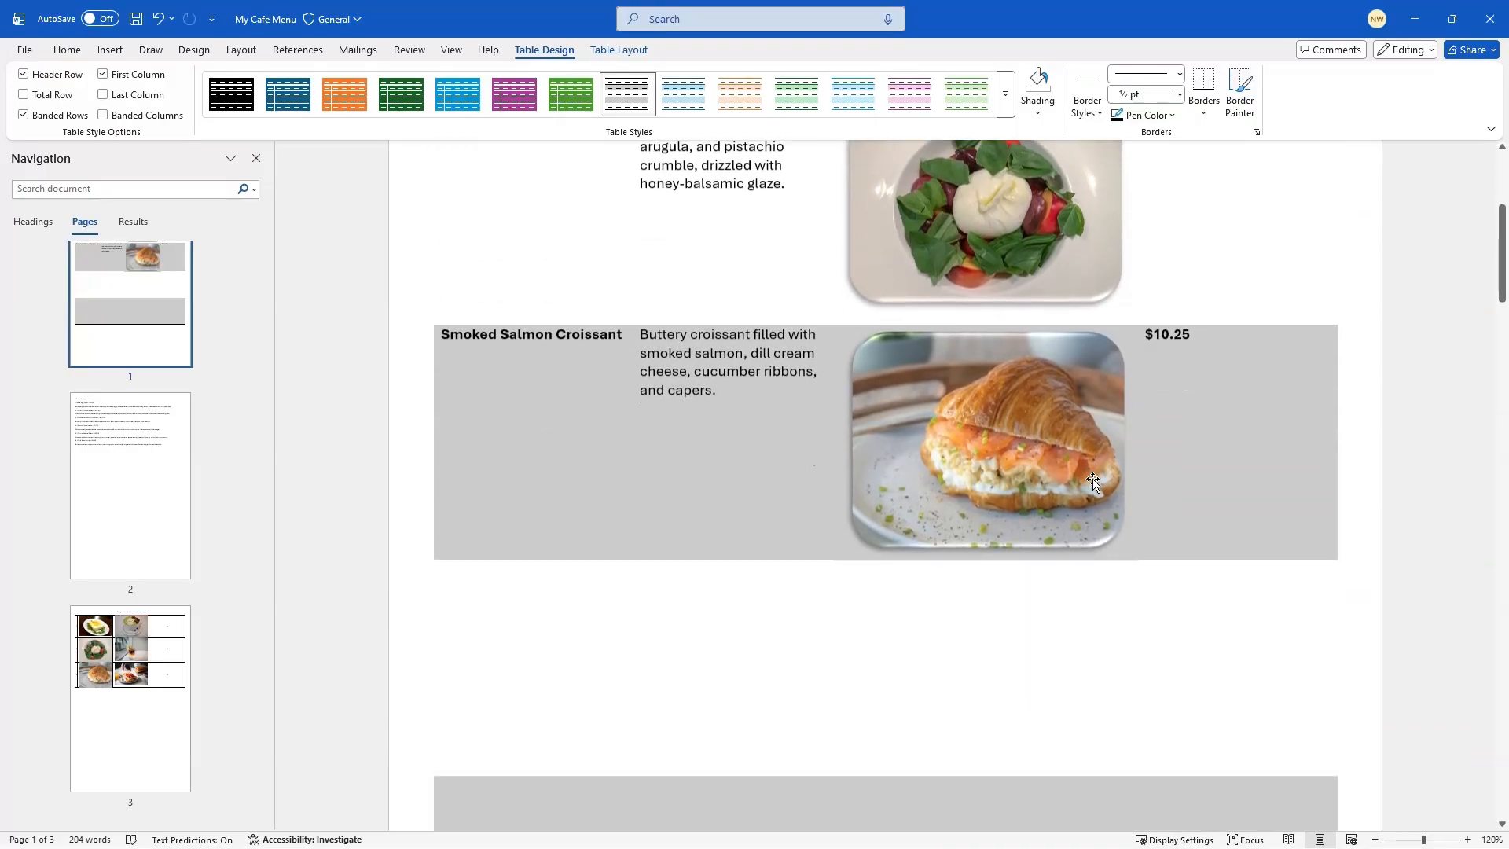
pyautogui.scroll(4, 1093, 482)
pyautogui.scroll(2, 1093, 483)
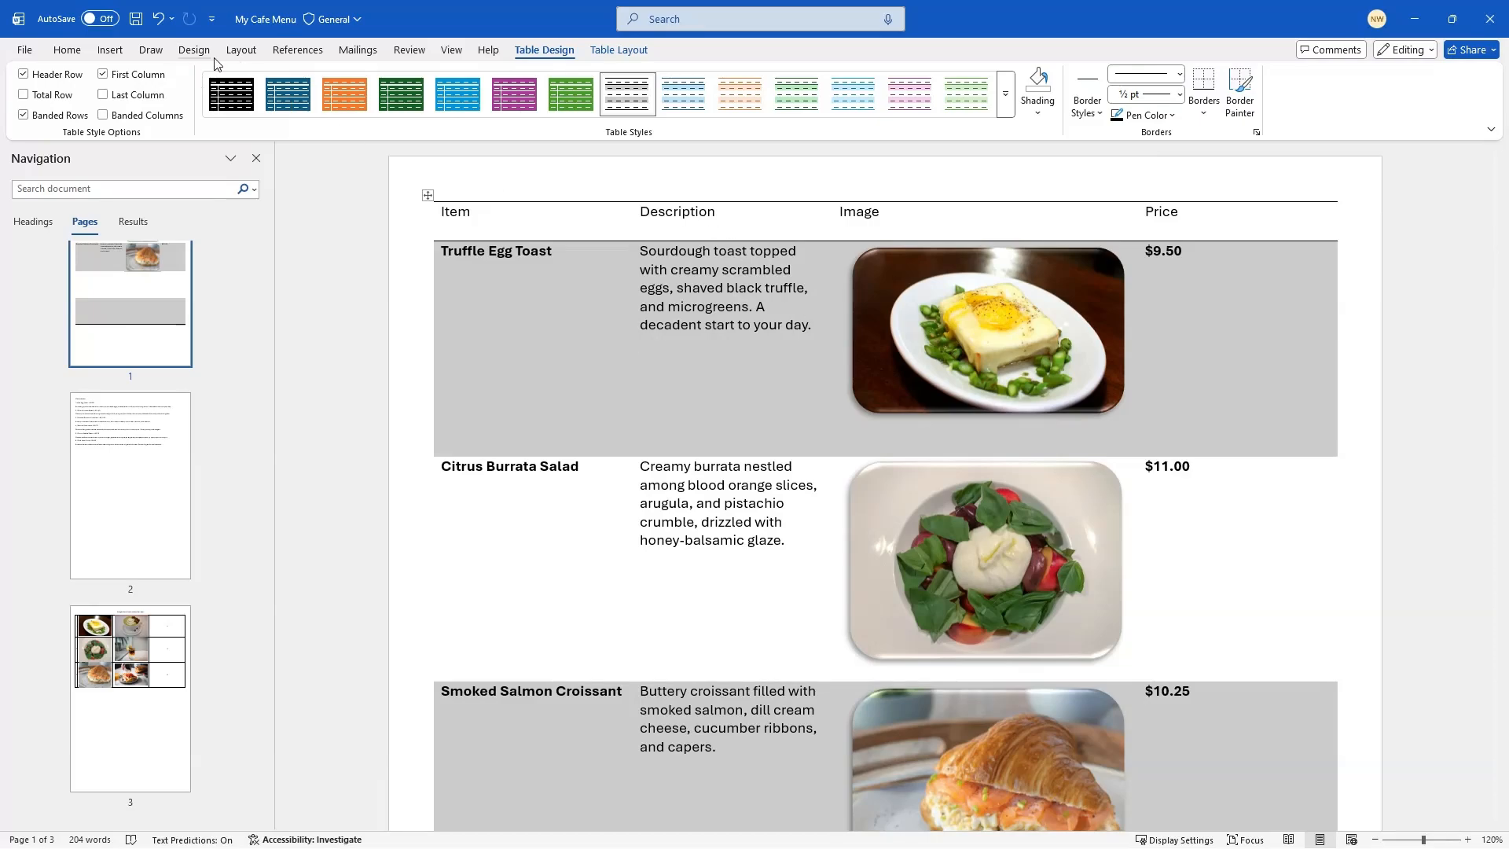
# Set the document's page color to black
pyautogui.click(192, 50)
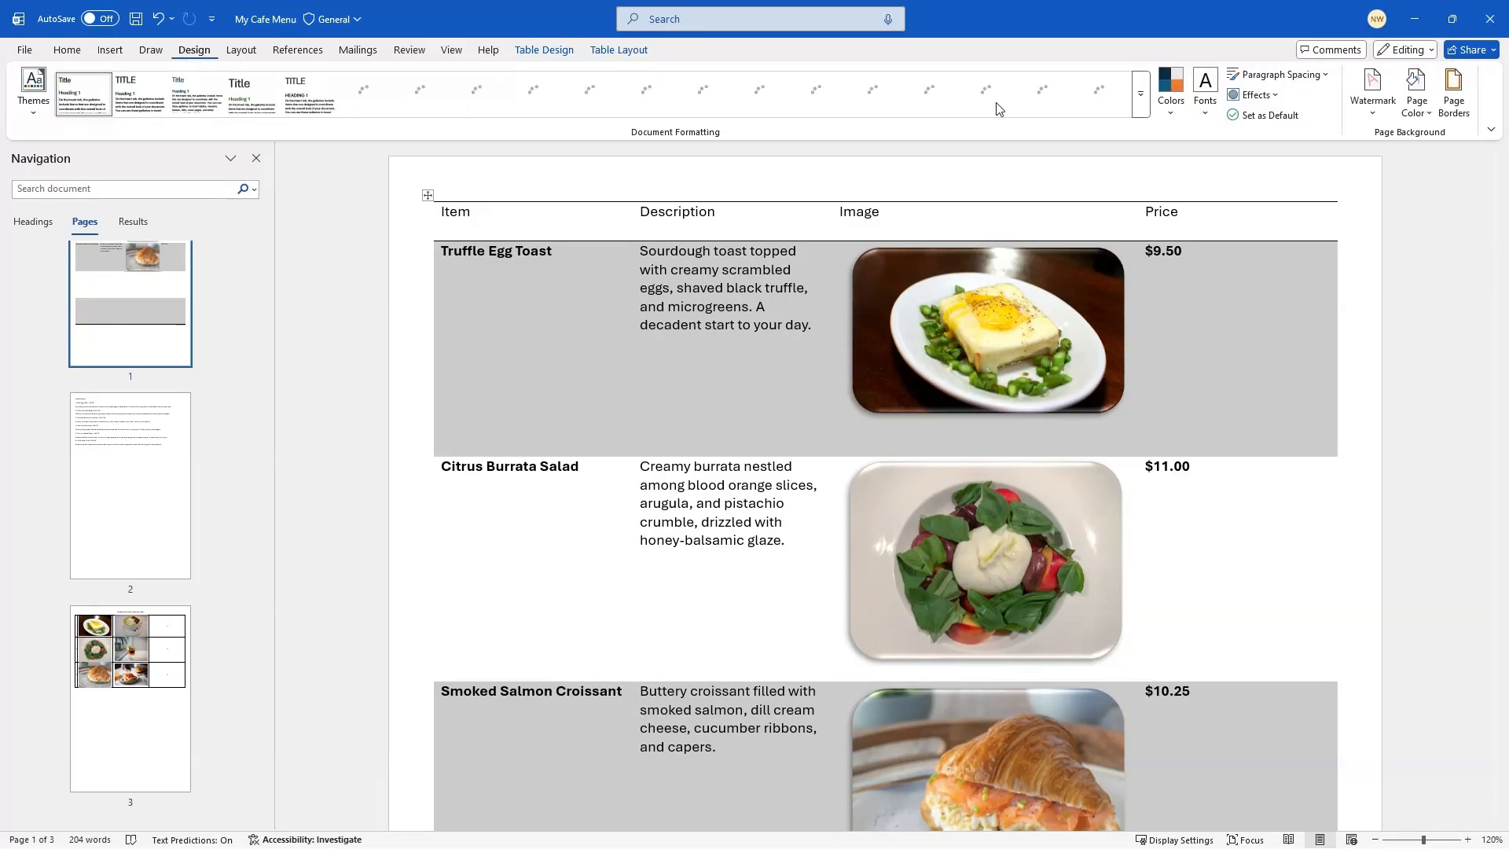
pyautogui.click(1430, 122)
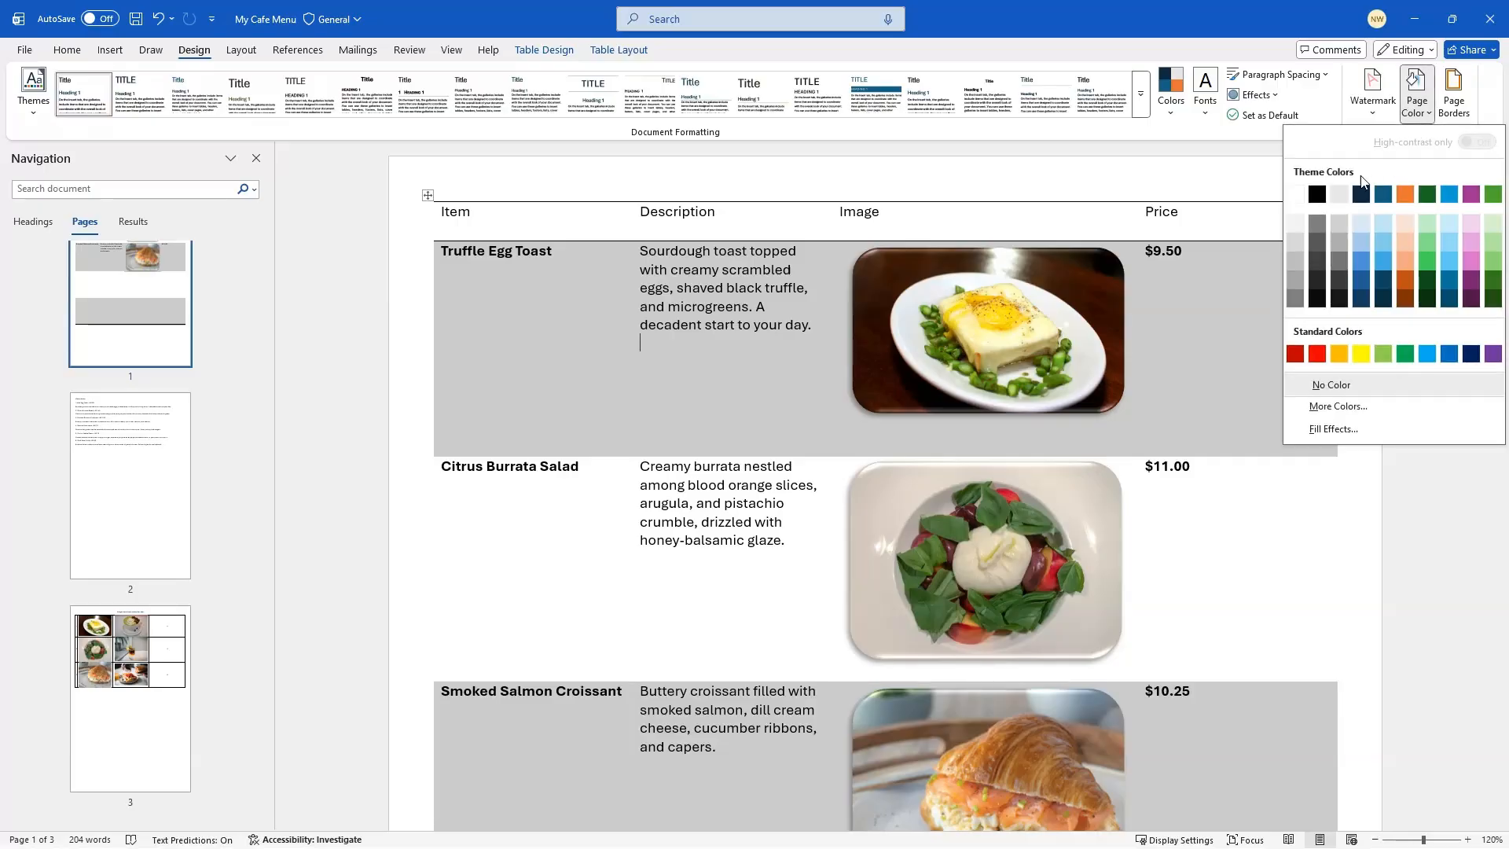
pyautogui.click(1316, 197)
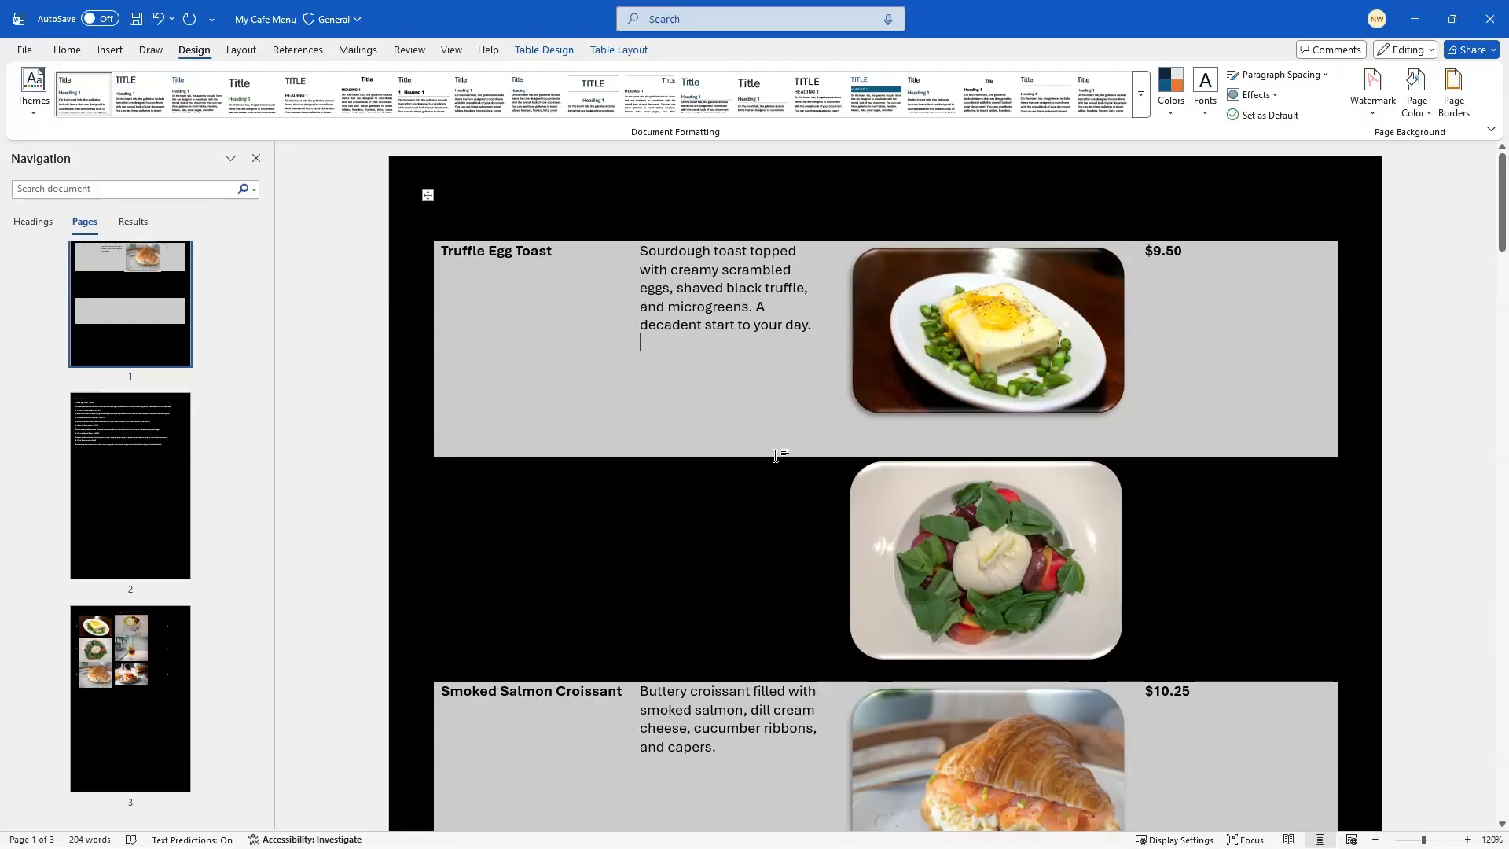
# Apply the solid black list table style with white text to the menu table and review its rows
pyautogui.click(550, 52)
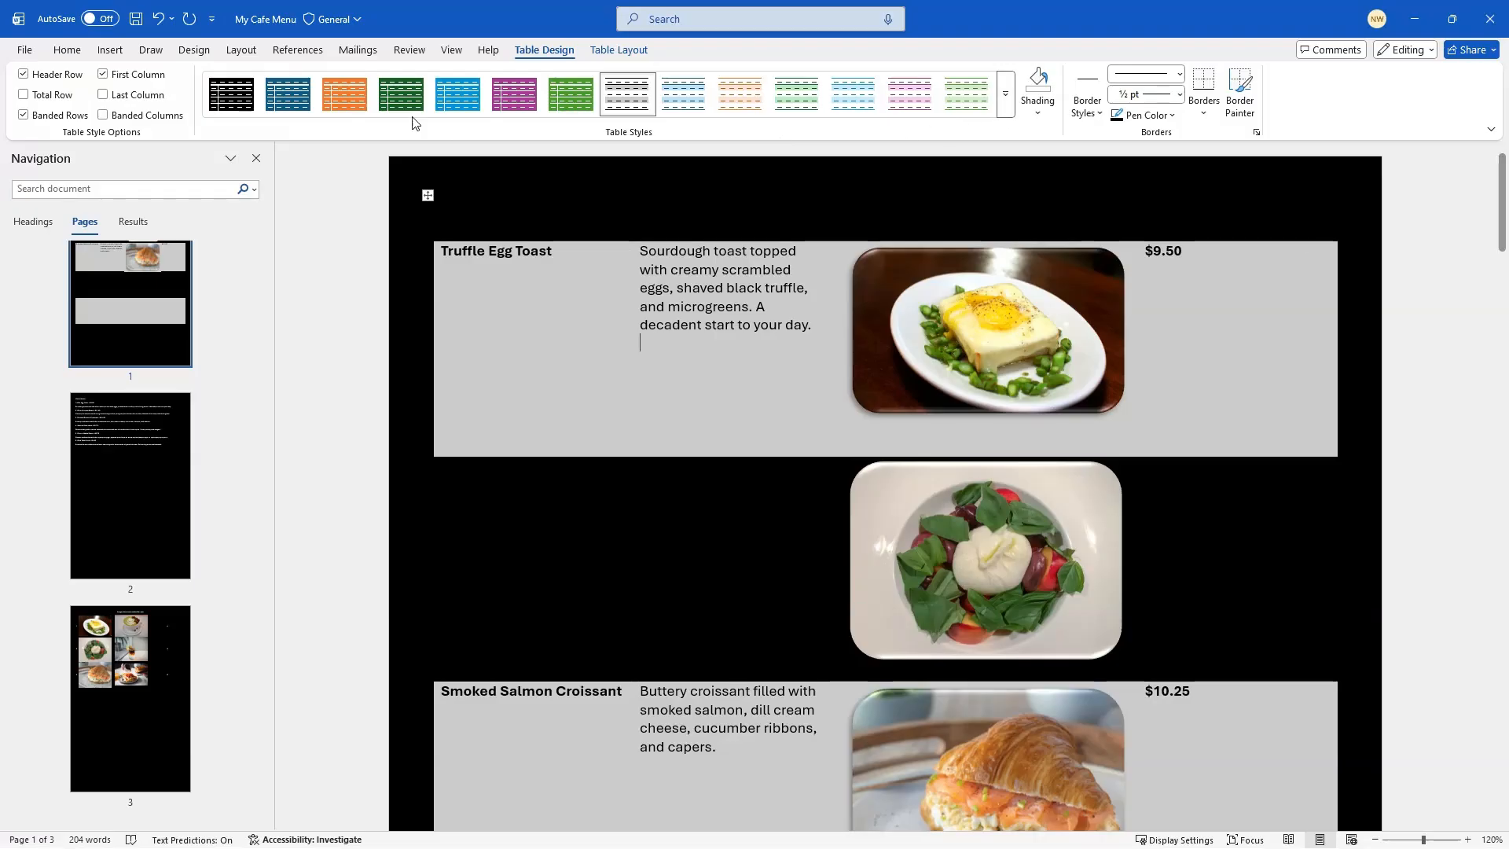
pyautogui.click(233, 106)
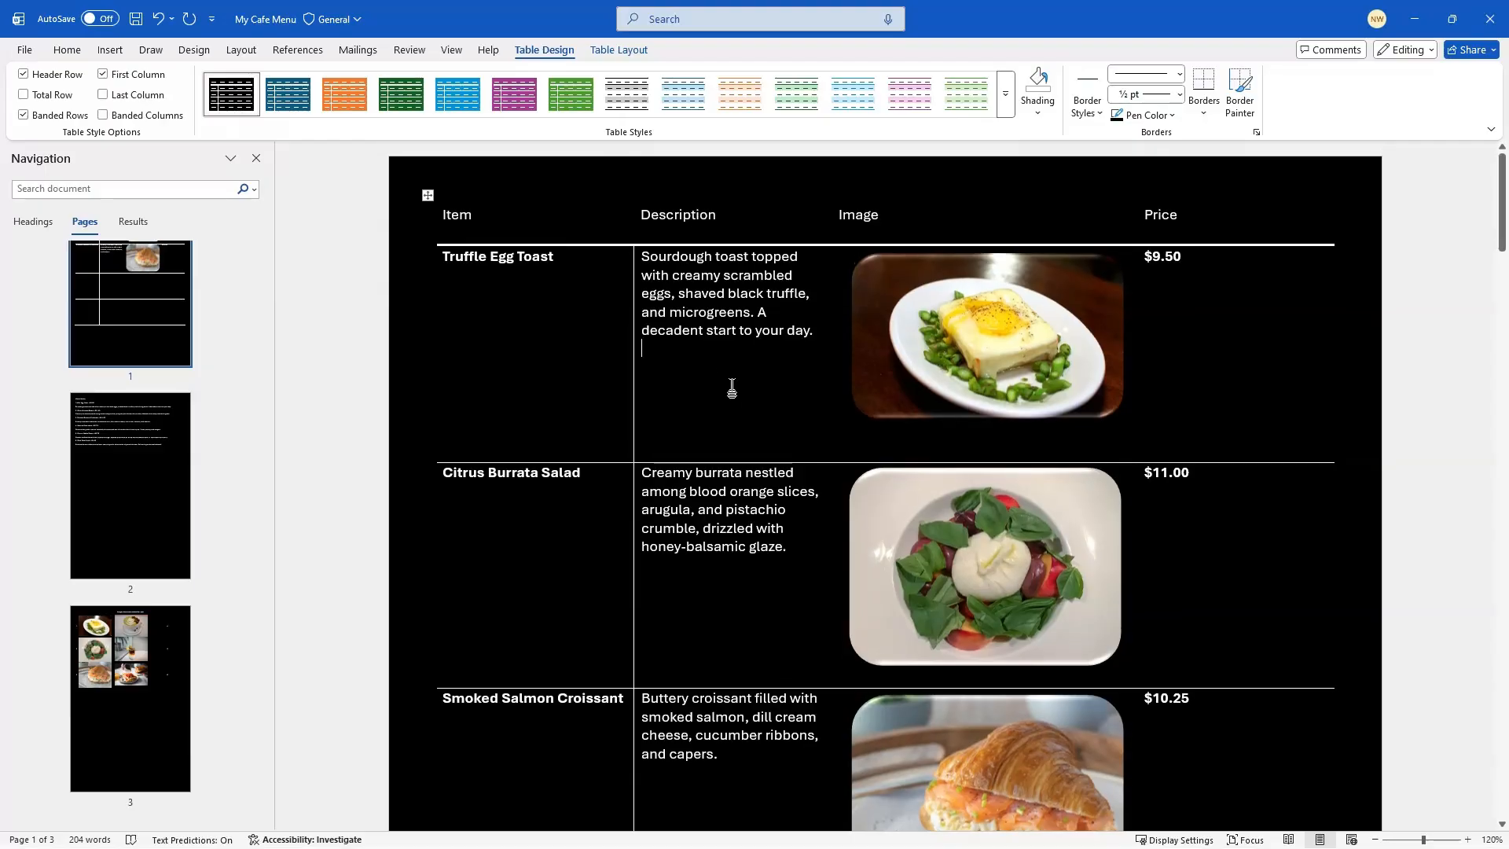
pyautogui.scroll(-3, 732, 389)
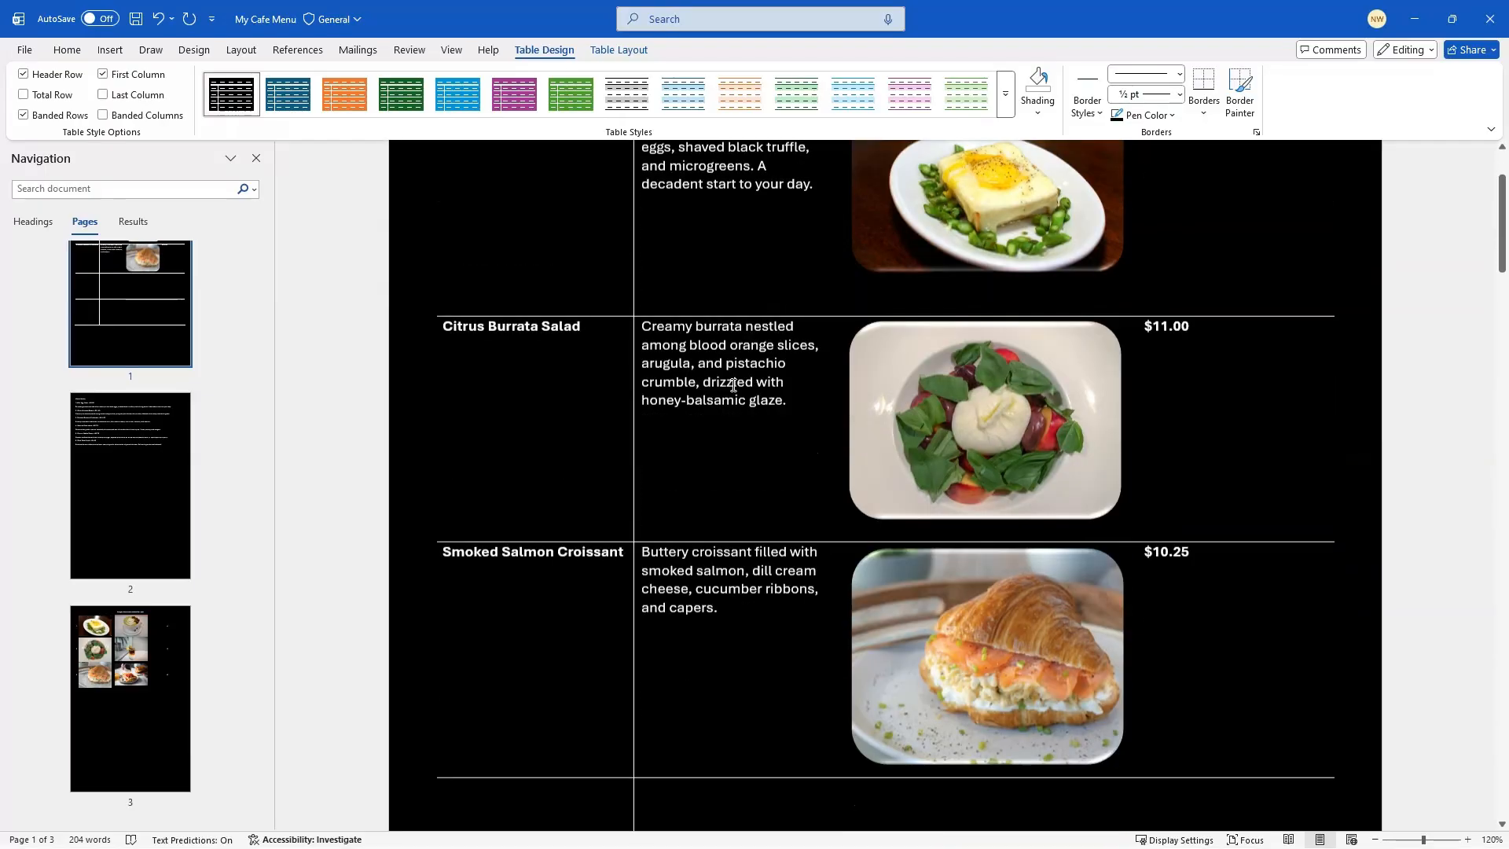
pyautogui.scroll(3, 731, 388)
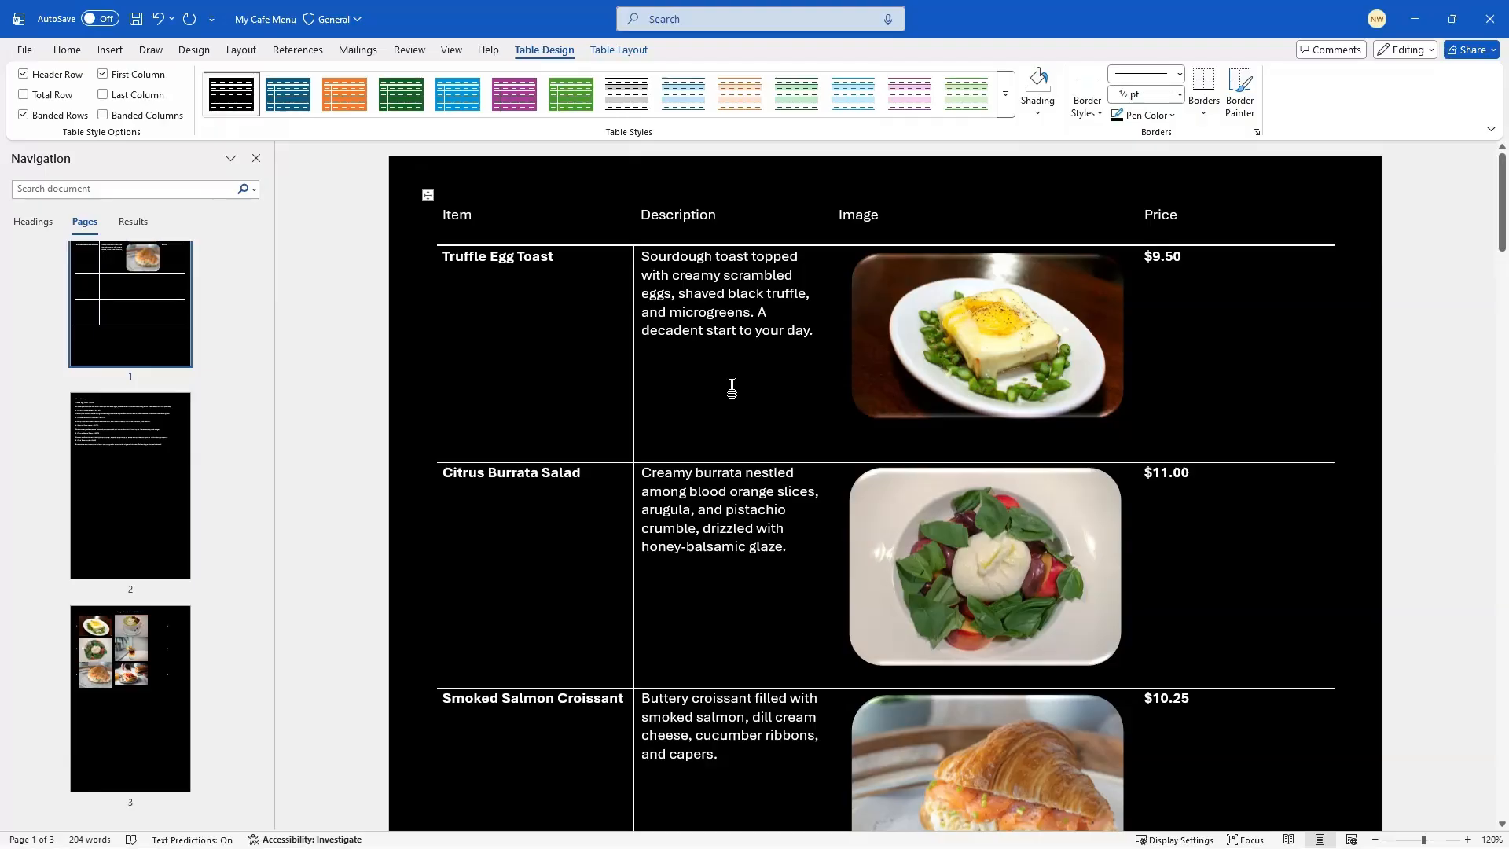
# Format the table's header row text in the orange theme color, at size 16 and bold
pyautogui.click(67, 49)
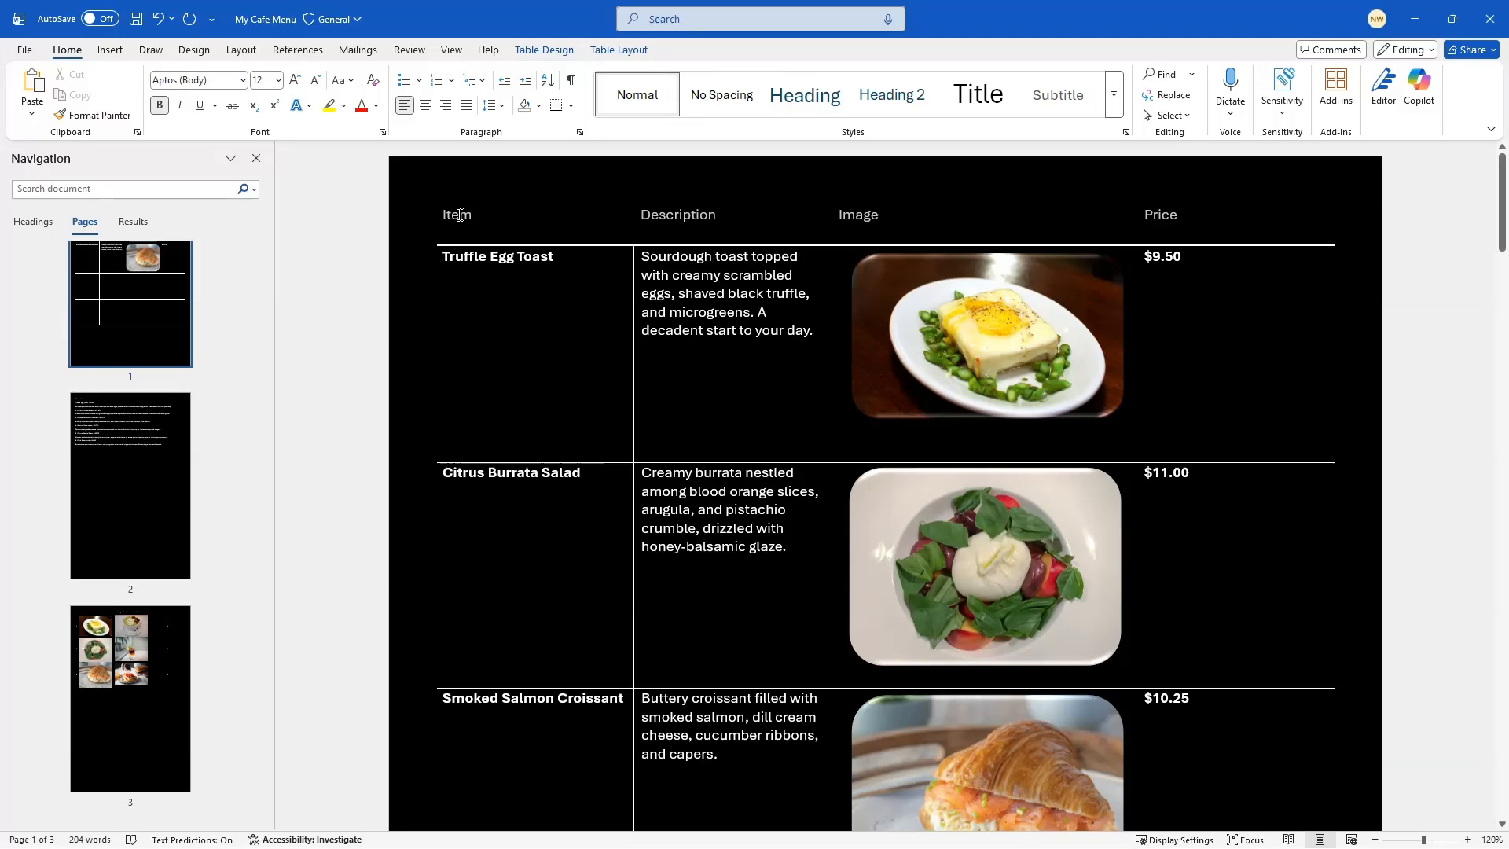
pyautogui.click(427, 195)
pyautogui.click(377, 110)
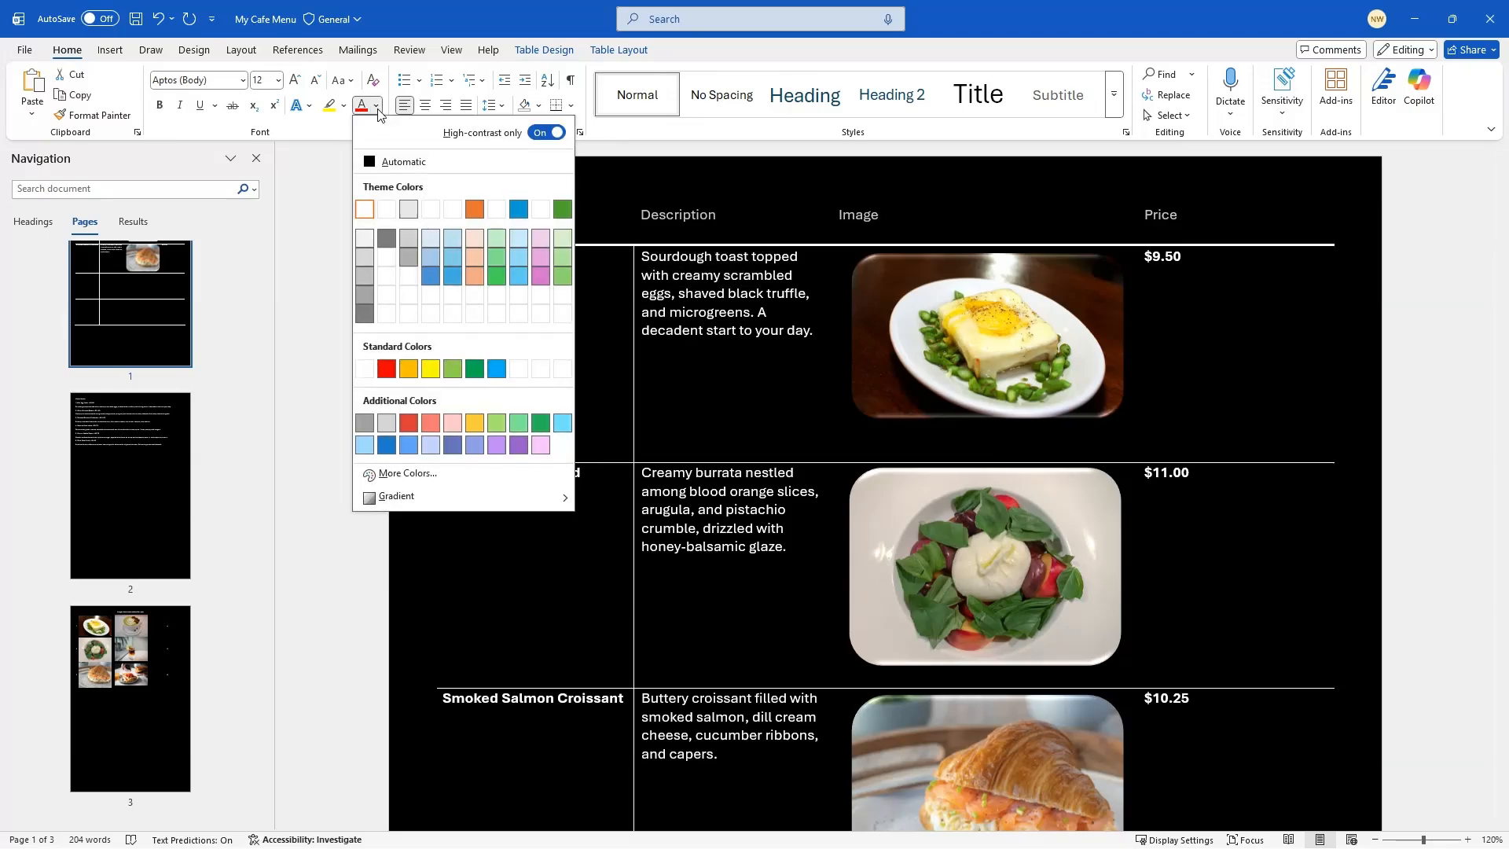
pyautogui.click(475, 208)
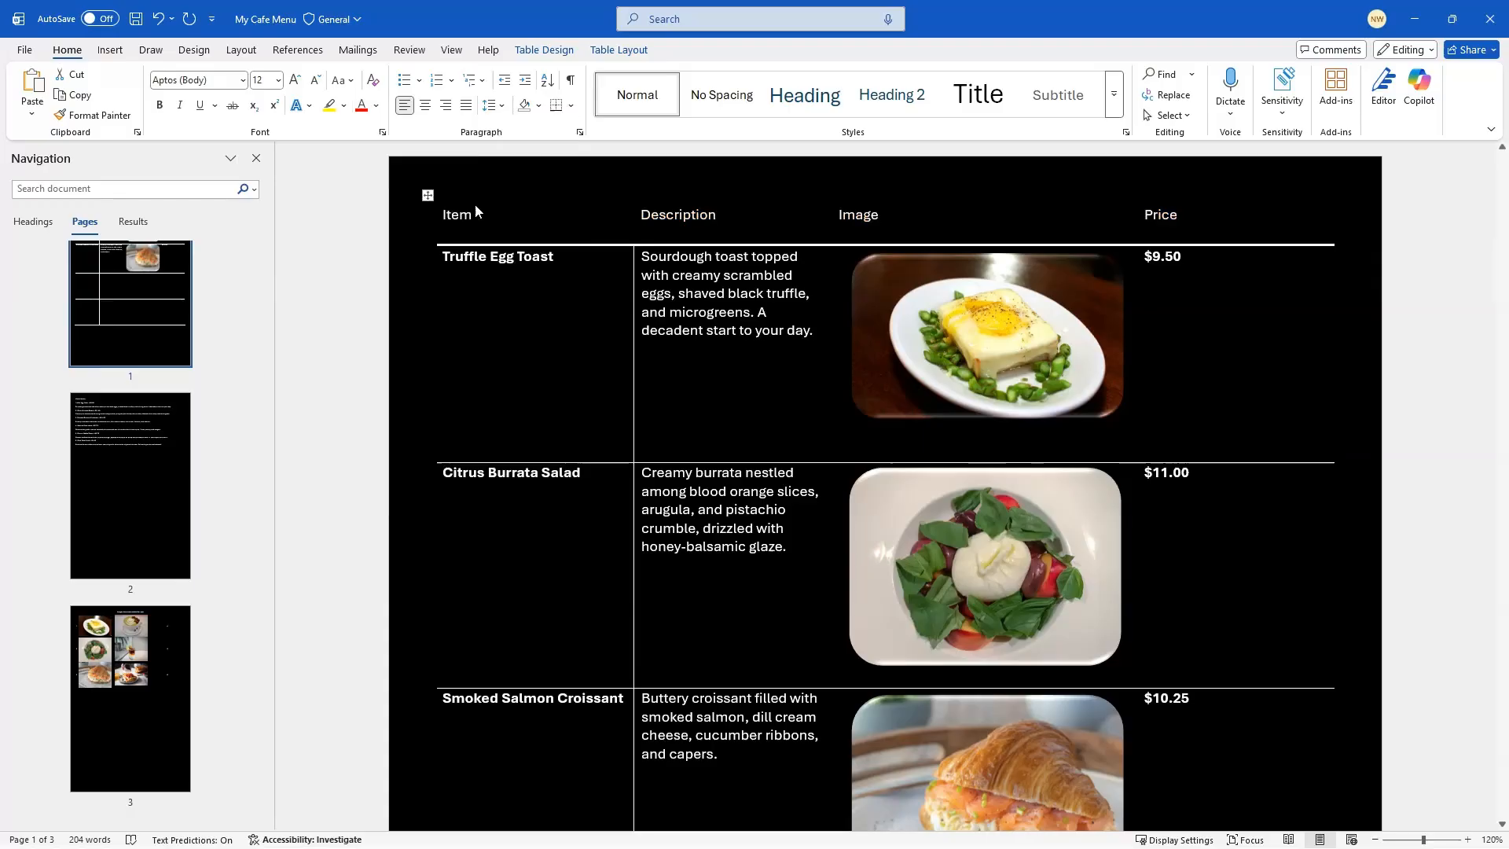
pyautogui.click(296, 82)
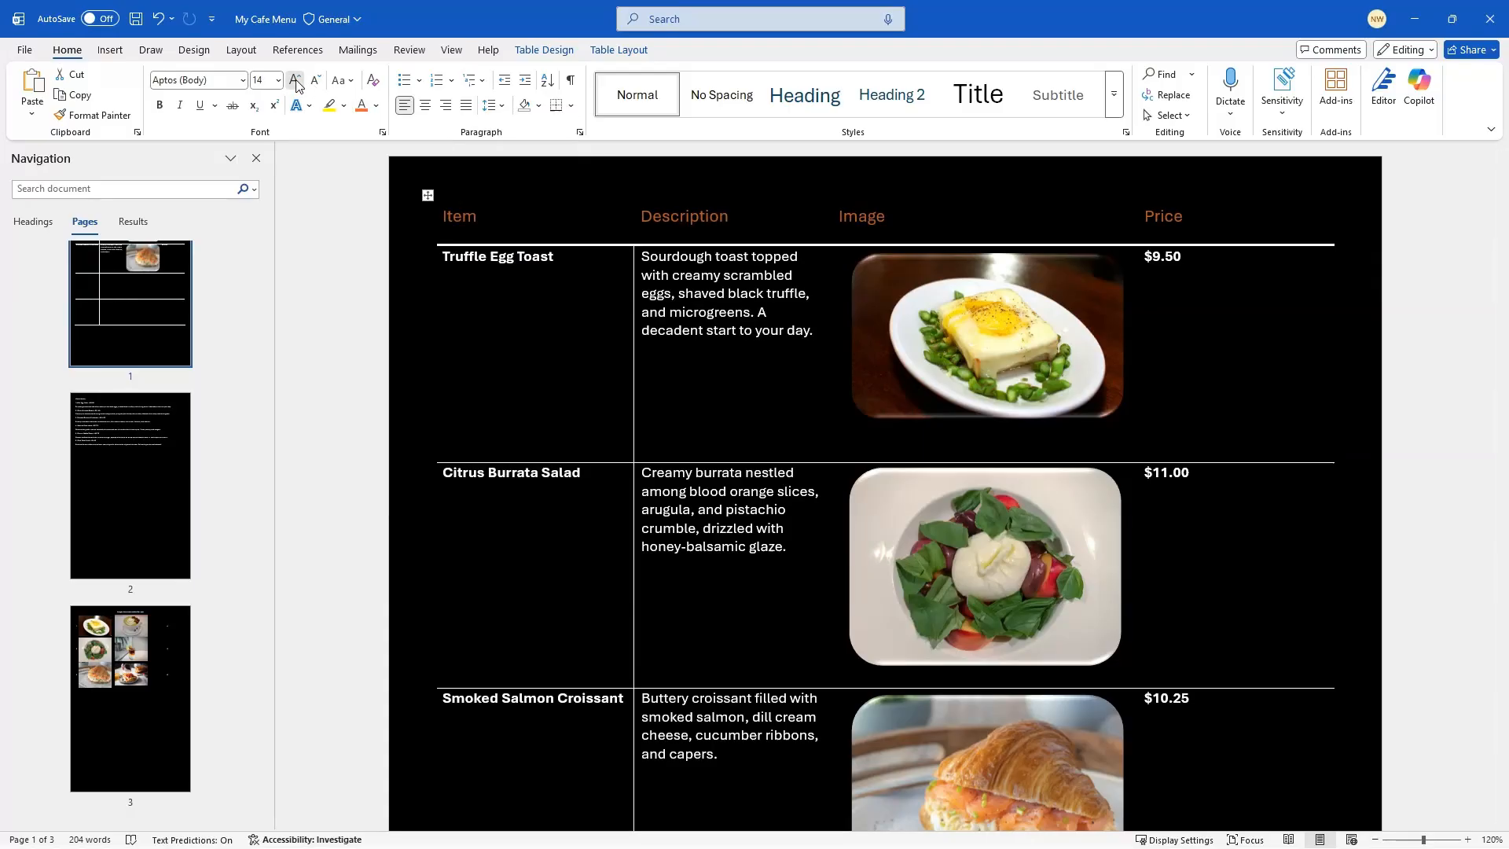
pyautogui.click(295, 81)
pyautogui.click(162, 106)
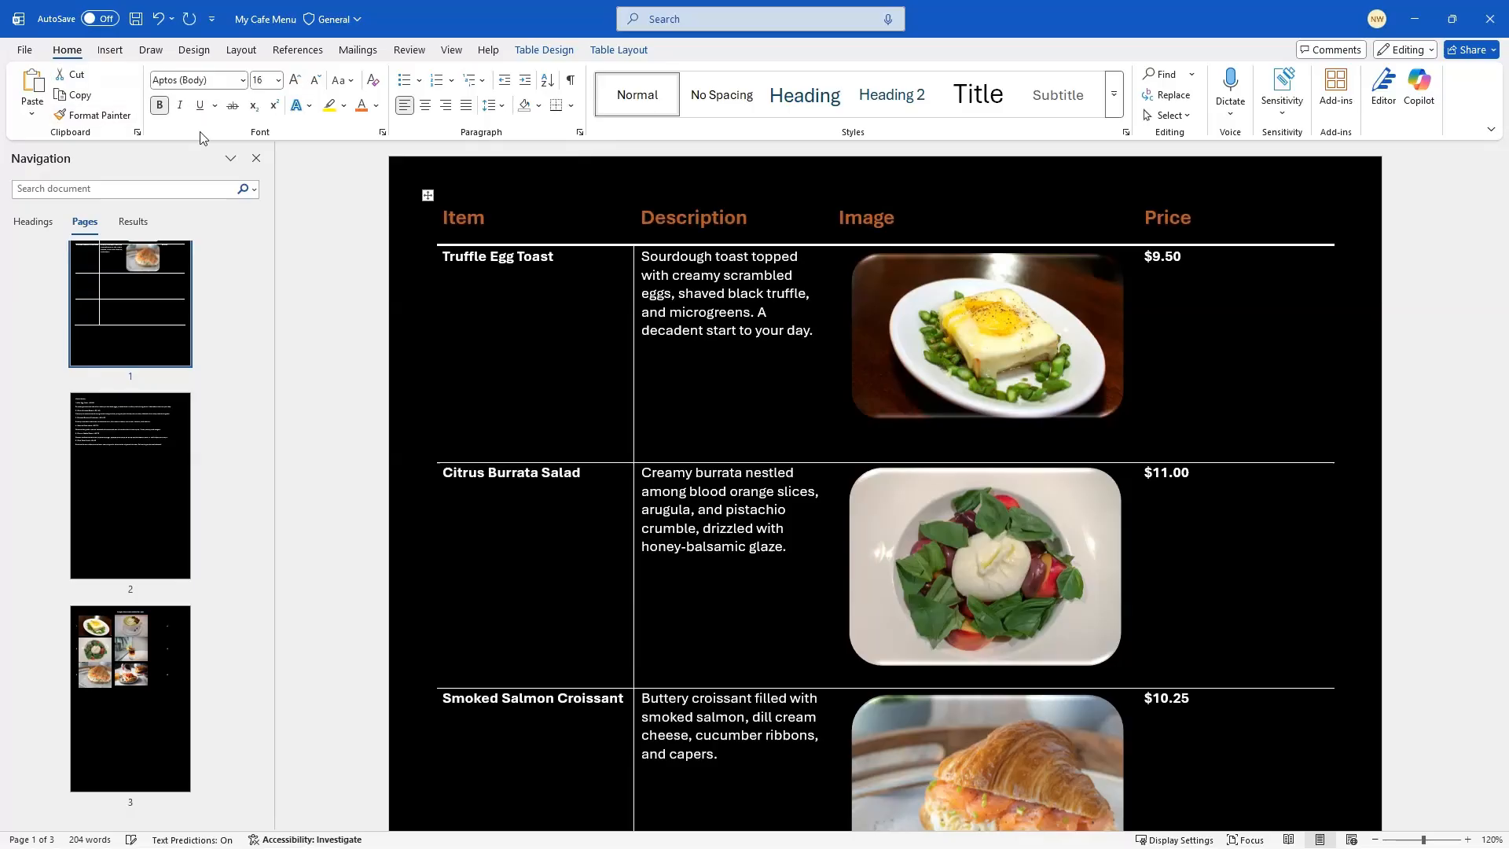
# Center the contents of every cell in the menu table both horizontally and vertically
pyautogui.click(759, 308)
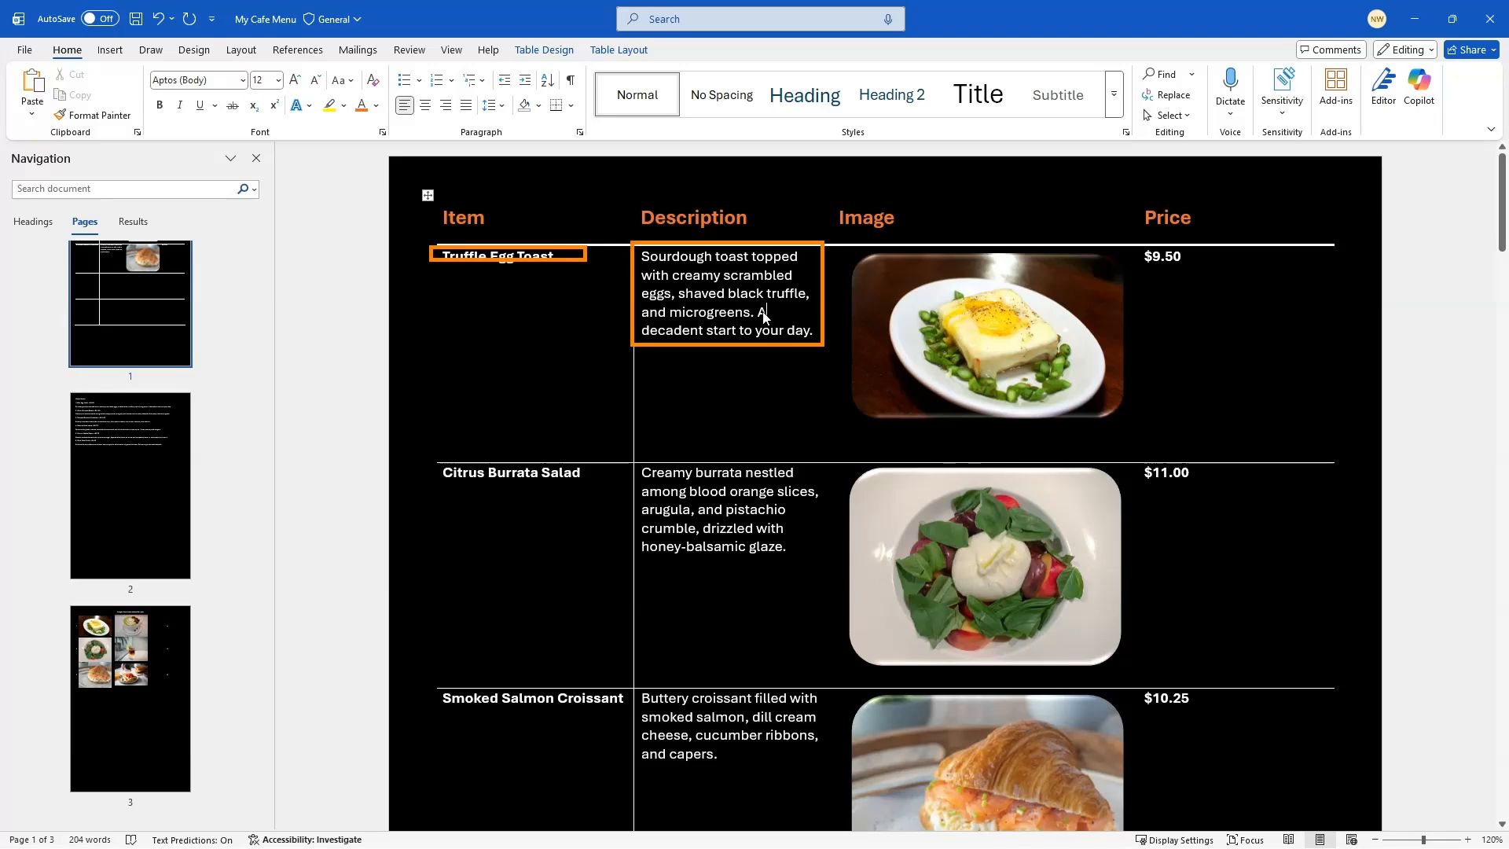
pyautogui.click(613, 51)
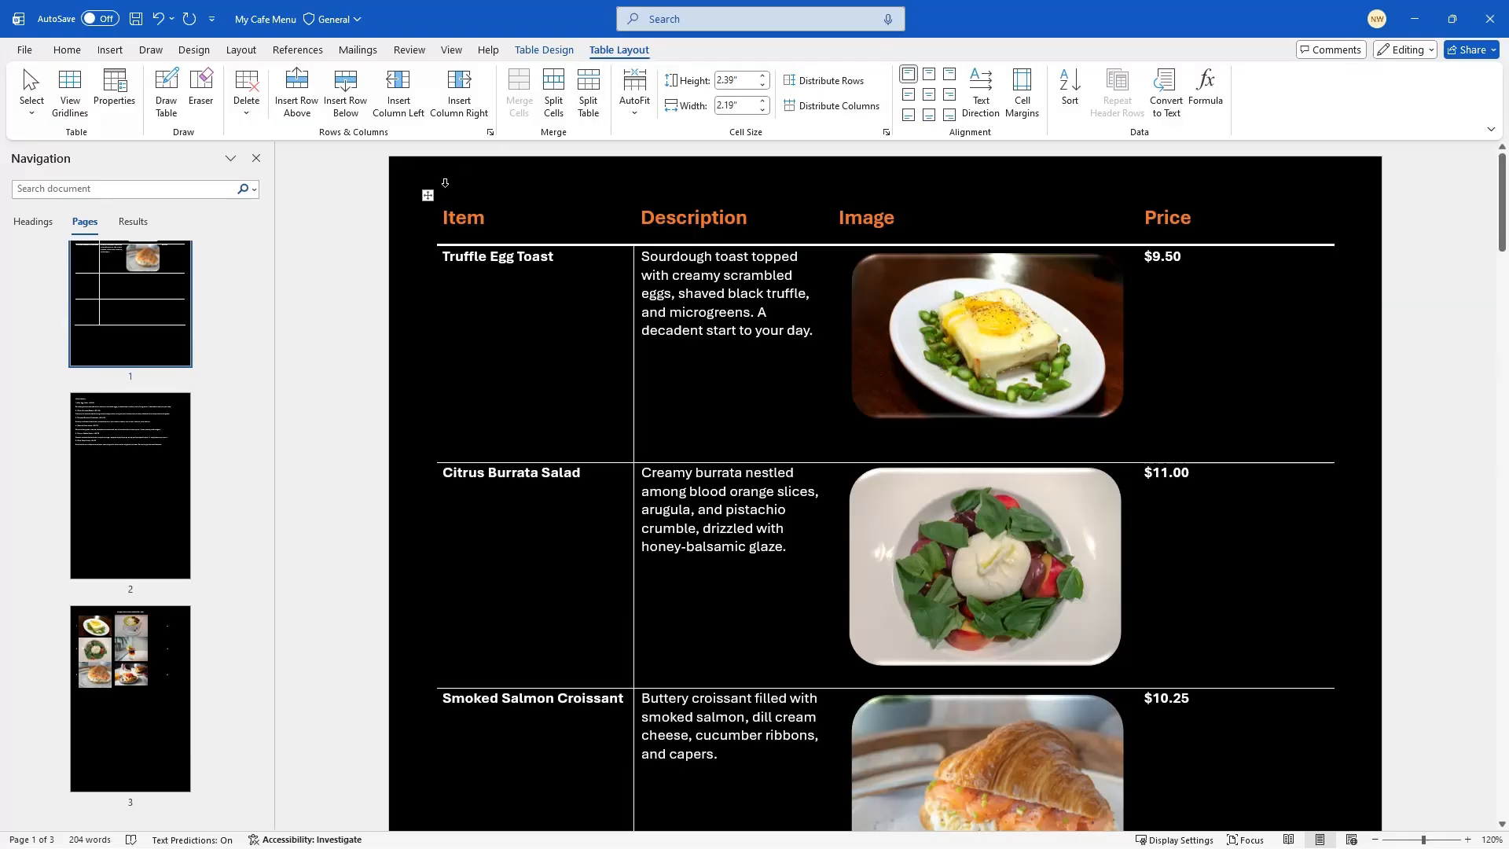
pyautogui.click(35, 120)
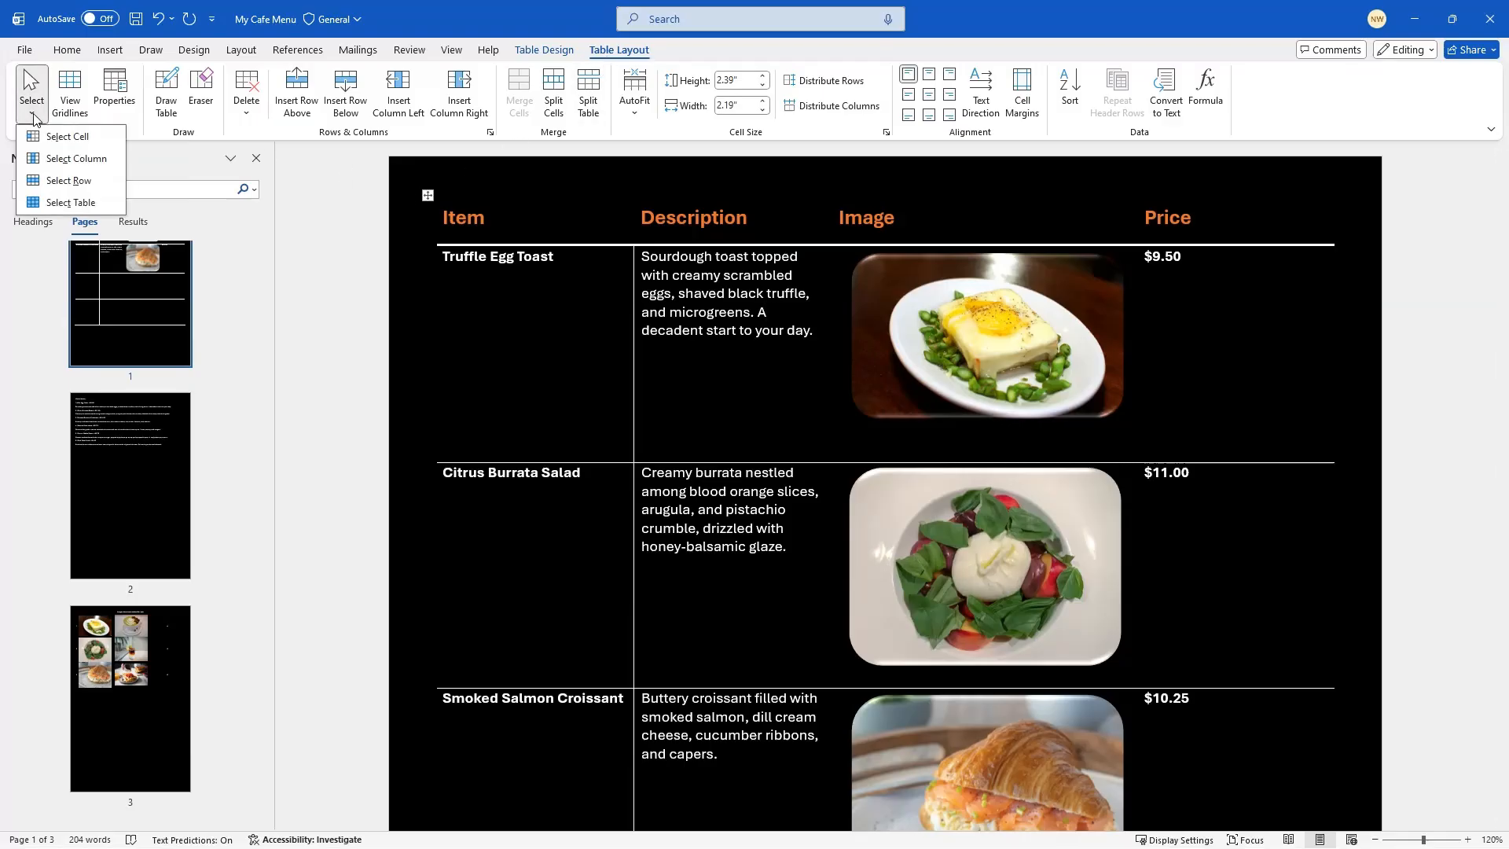
pyautogui.click(71, 203)
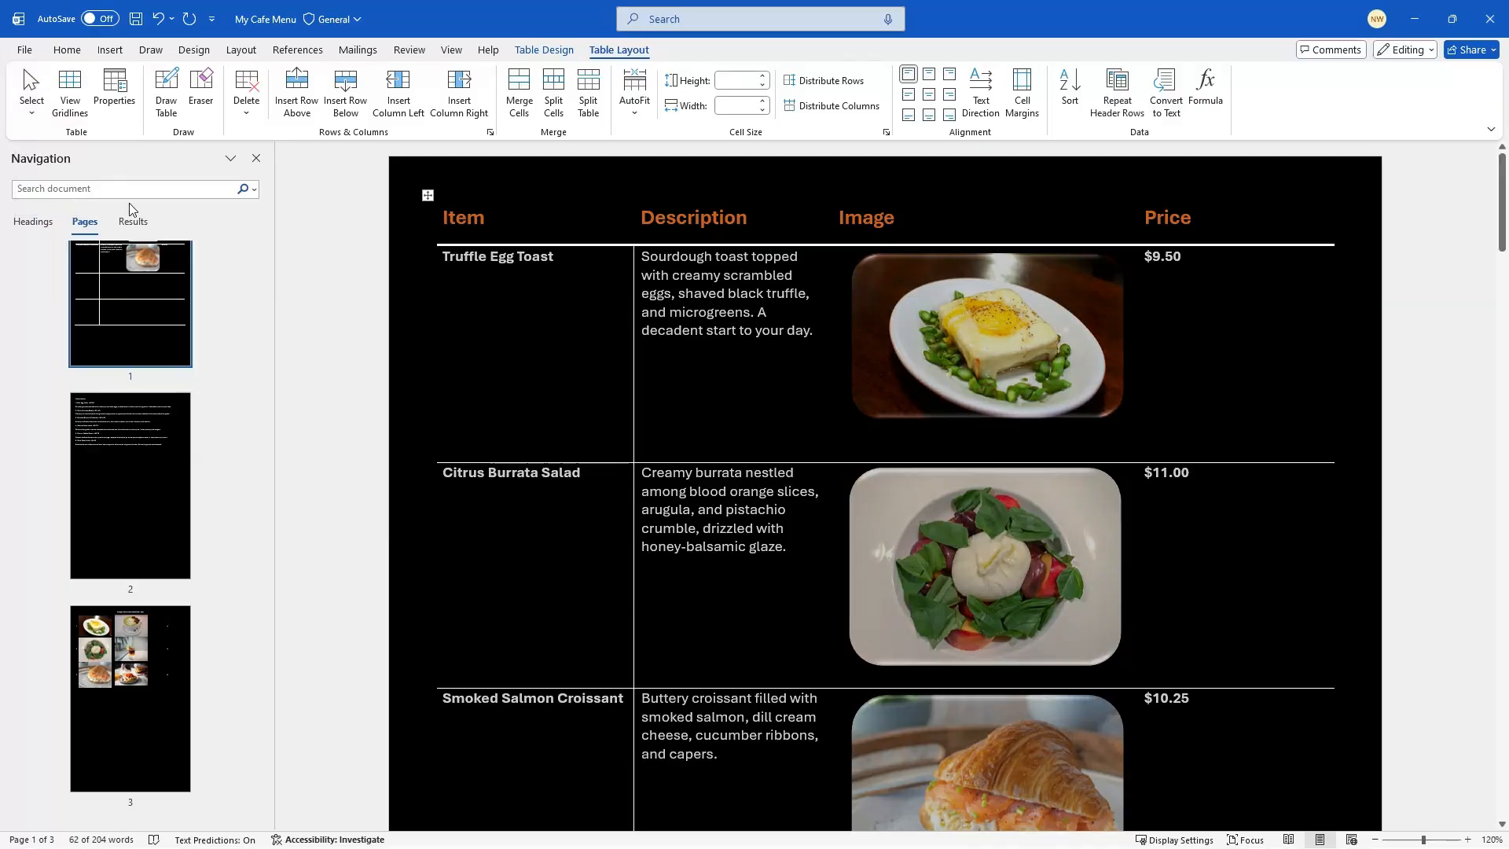
pyautogui.click(929, 95)
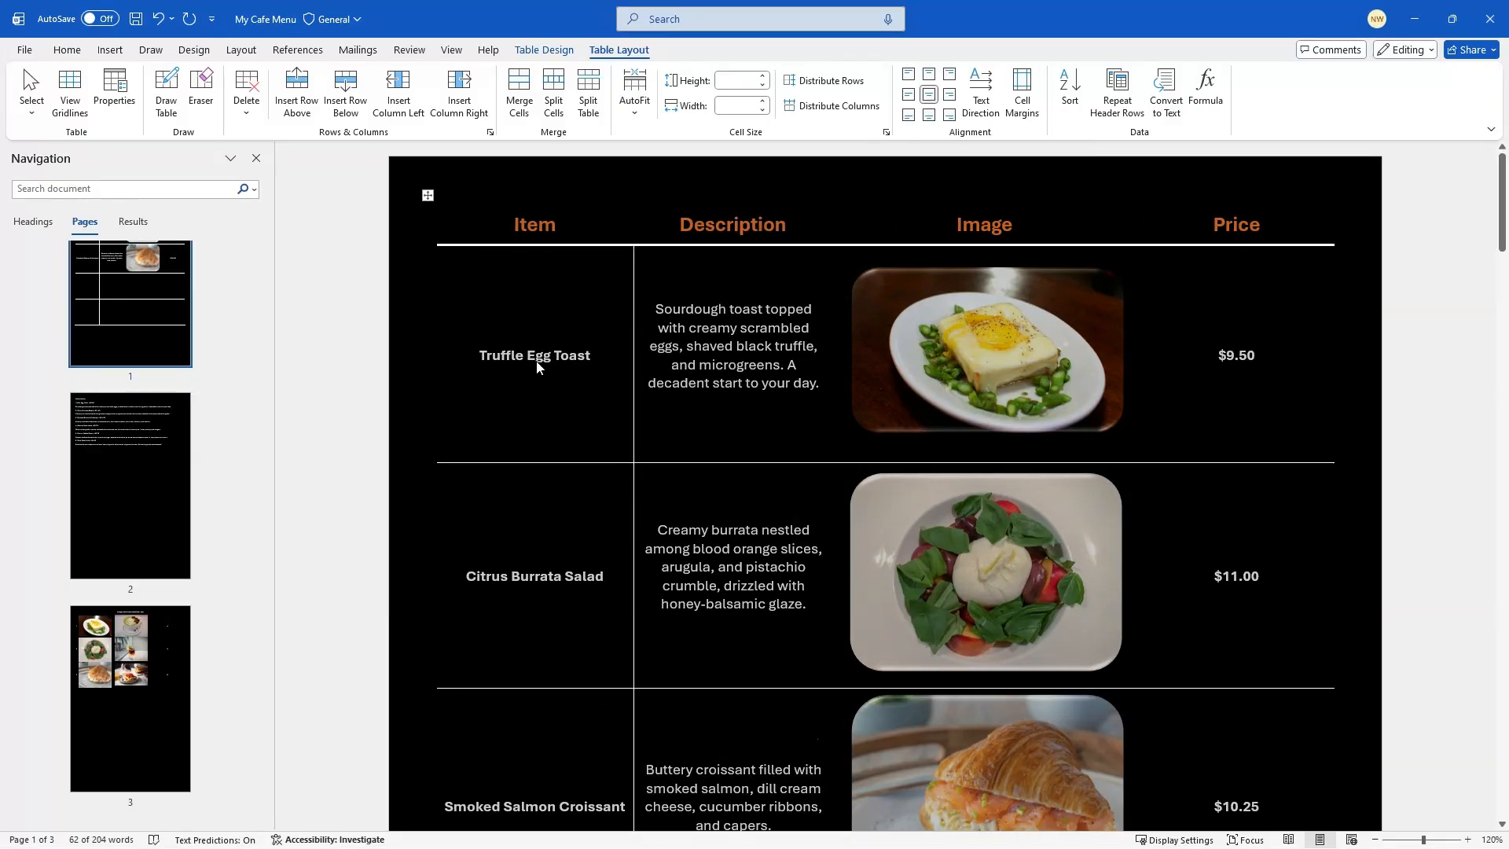
pyautogui.click(792, 420)
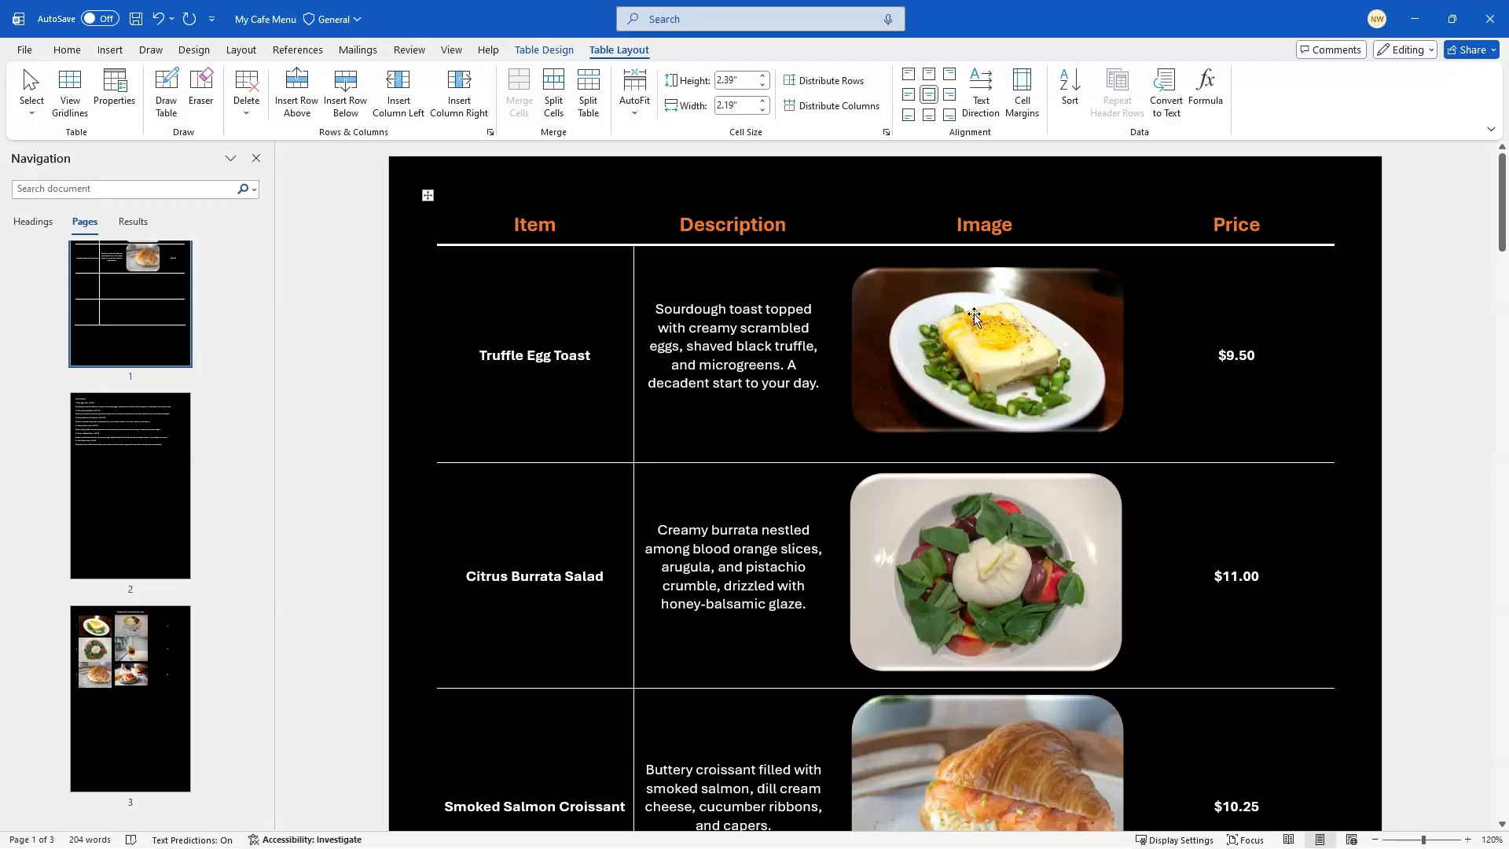
# Check how the centered menu table looks in the print preview, then return to the document
pyautogui.click(25, 50)
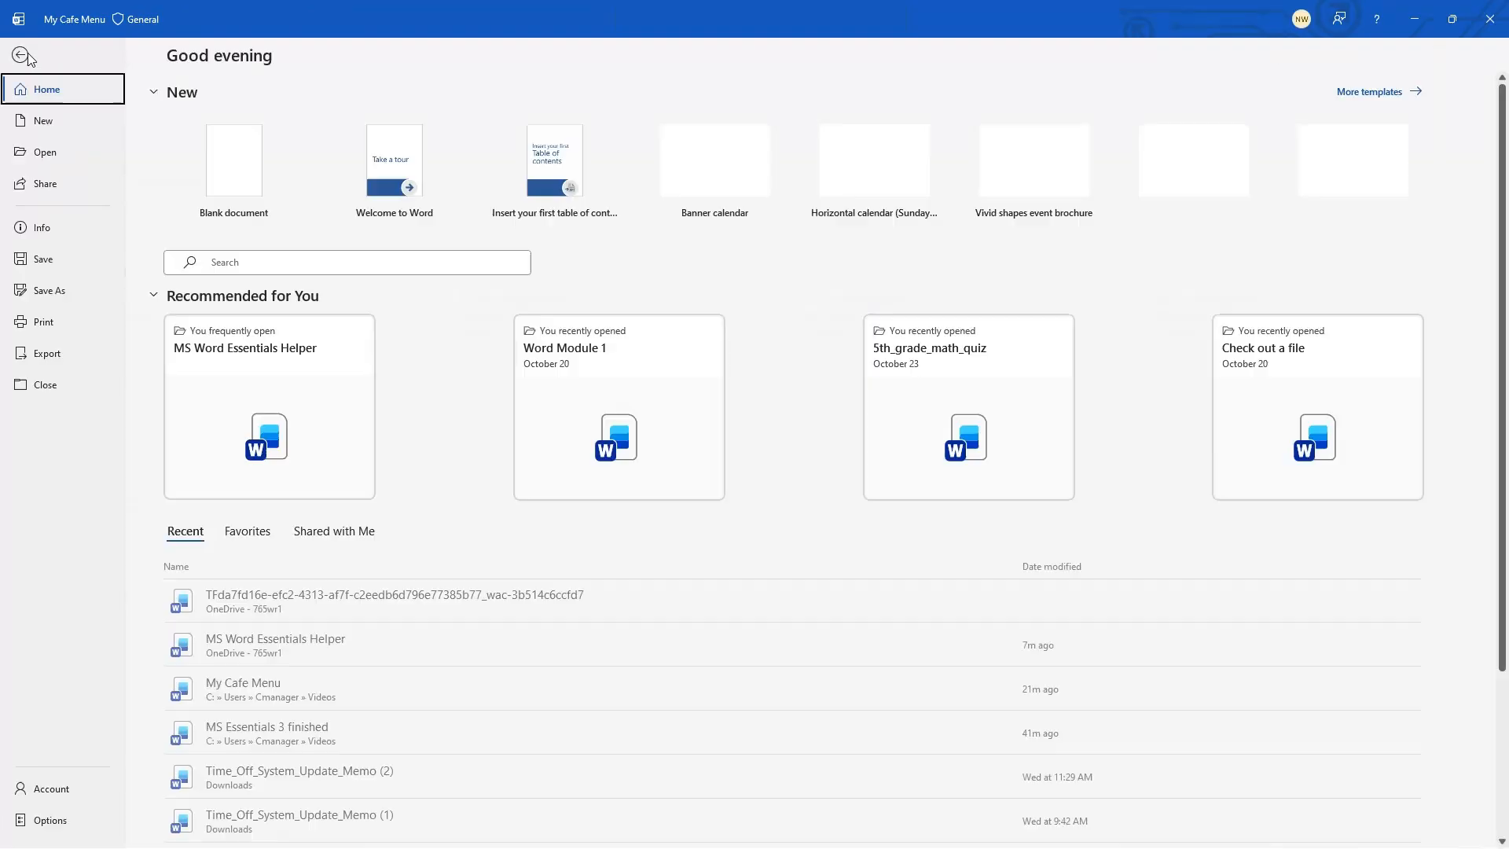
pyautogui.click(44, 323)
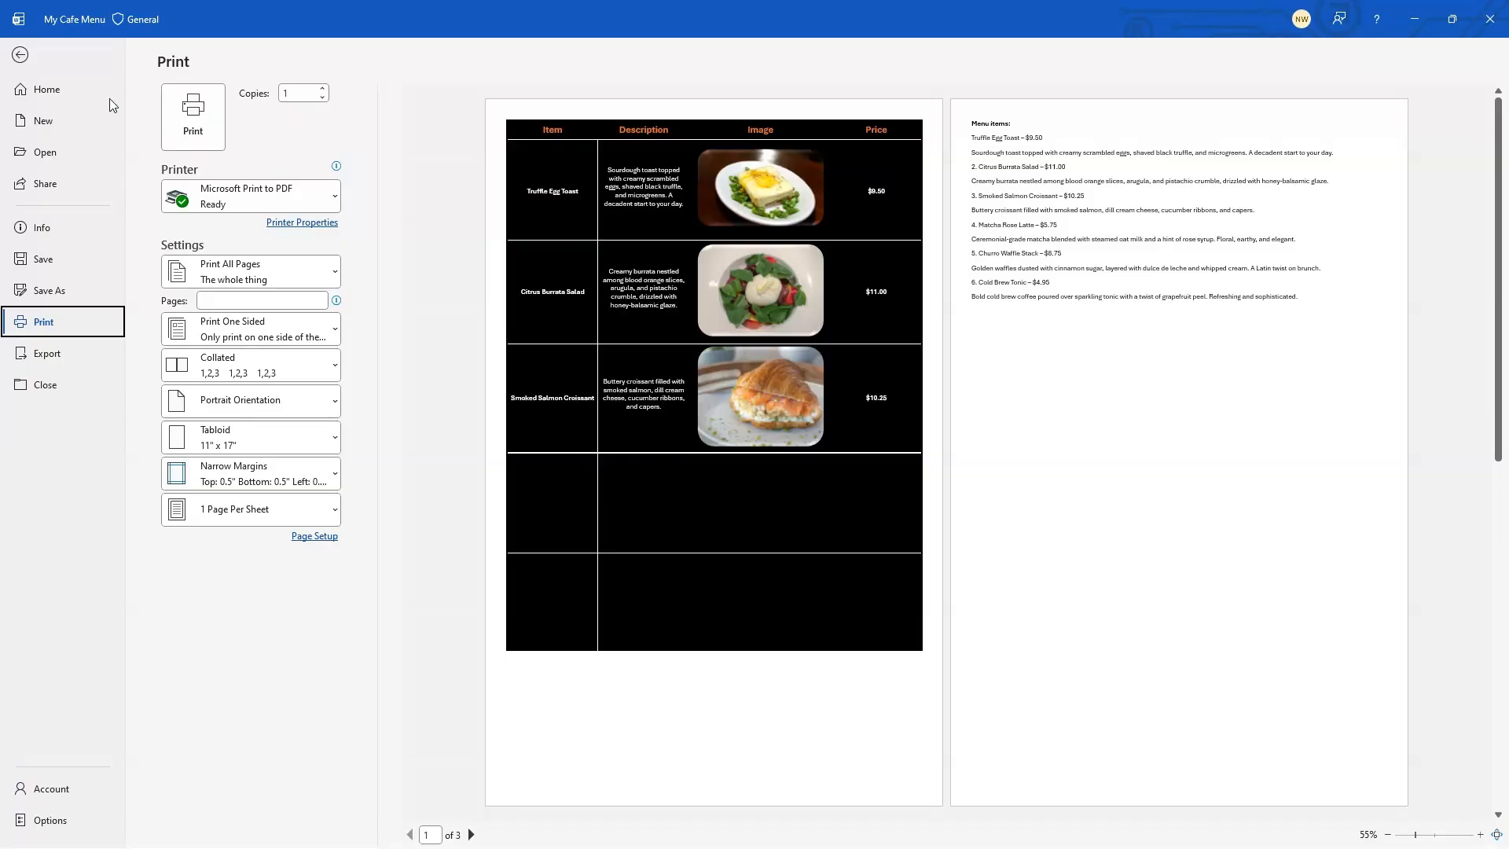
pyautogui.click(21, 57)
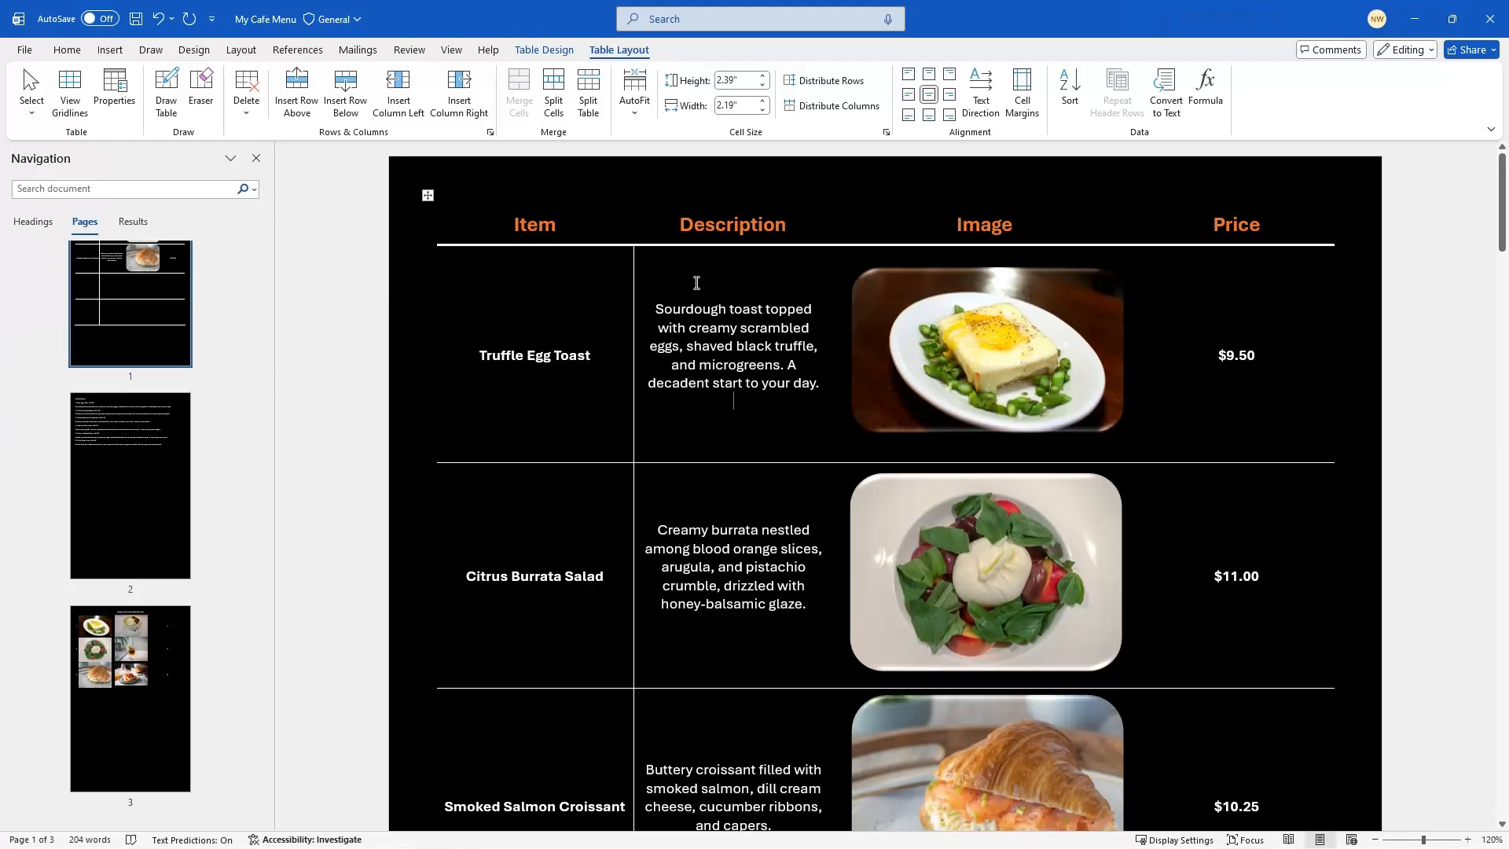
# Remove all borders from the entire menu table
pyautogui.click(32, 116)
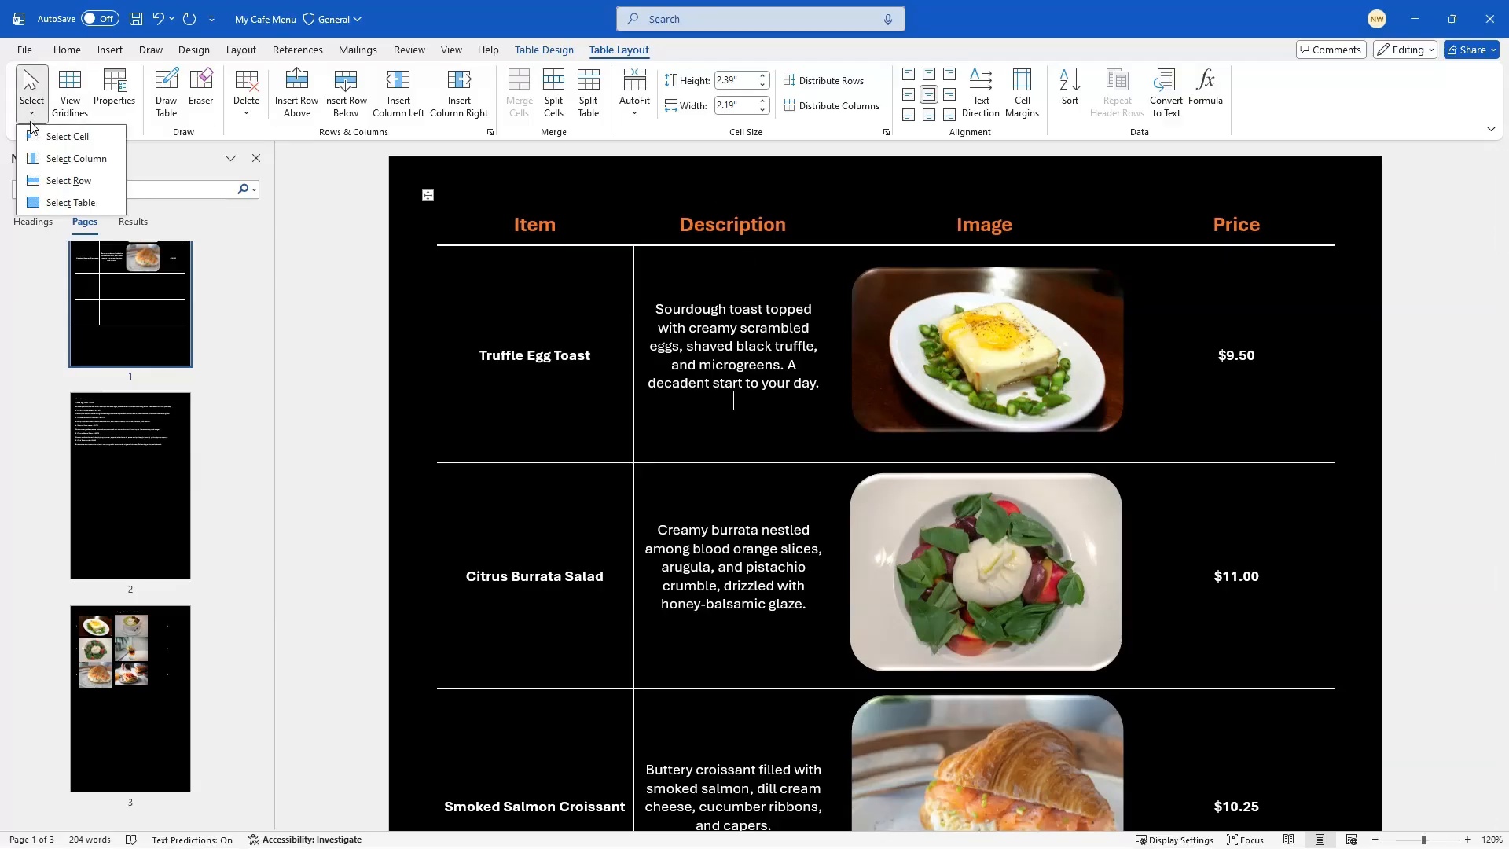
pyautogui.click(84, 203)
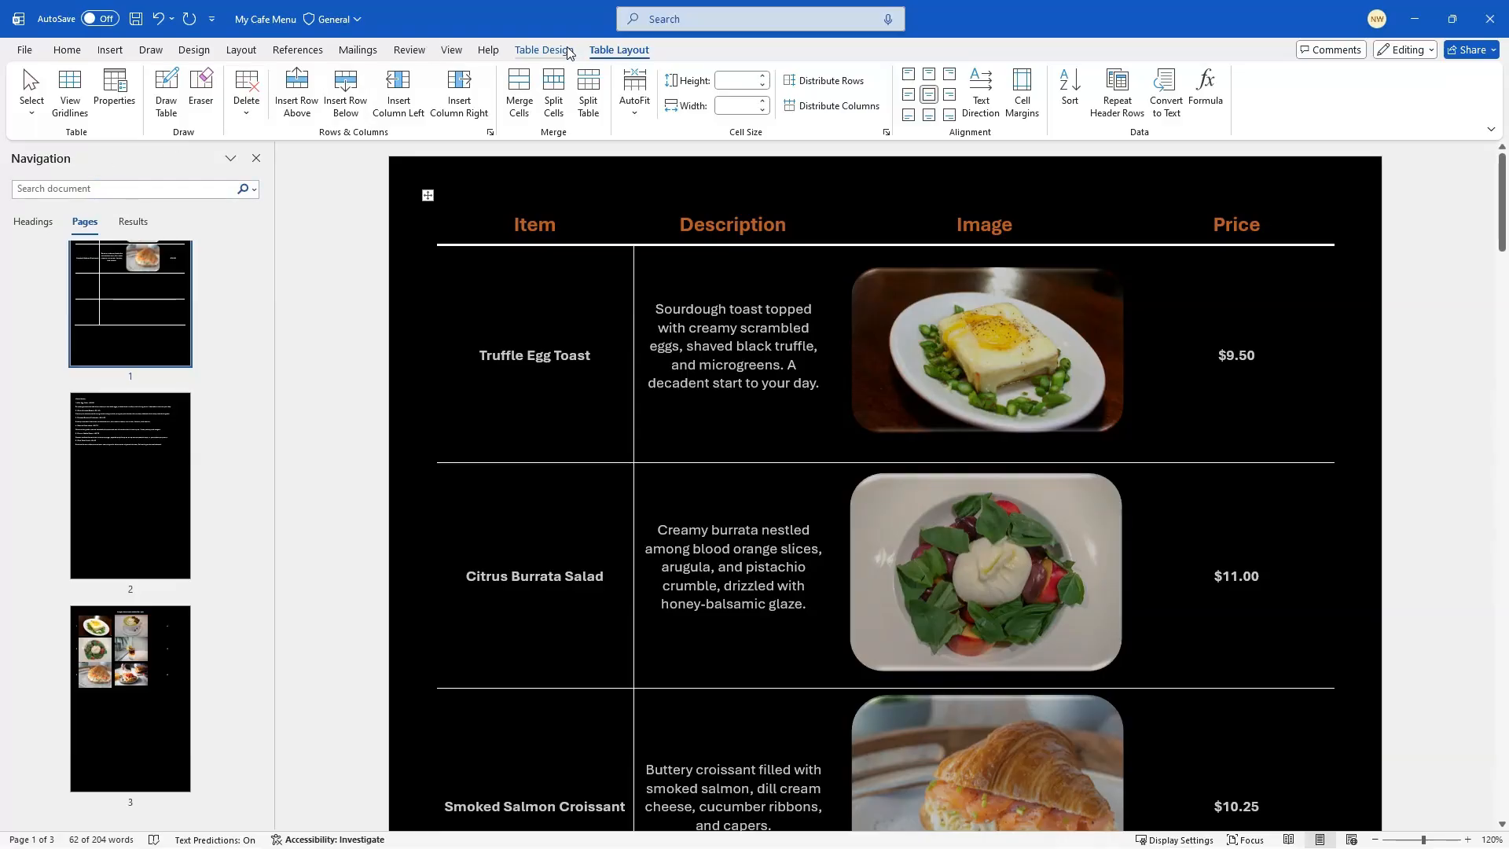
pyautogui.click(557, 52)
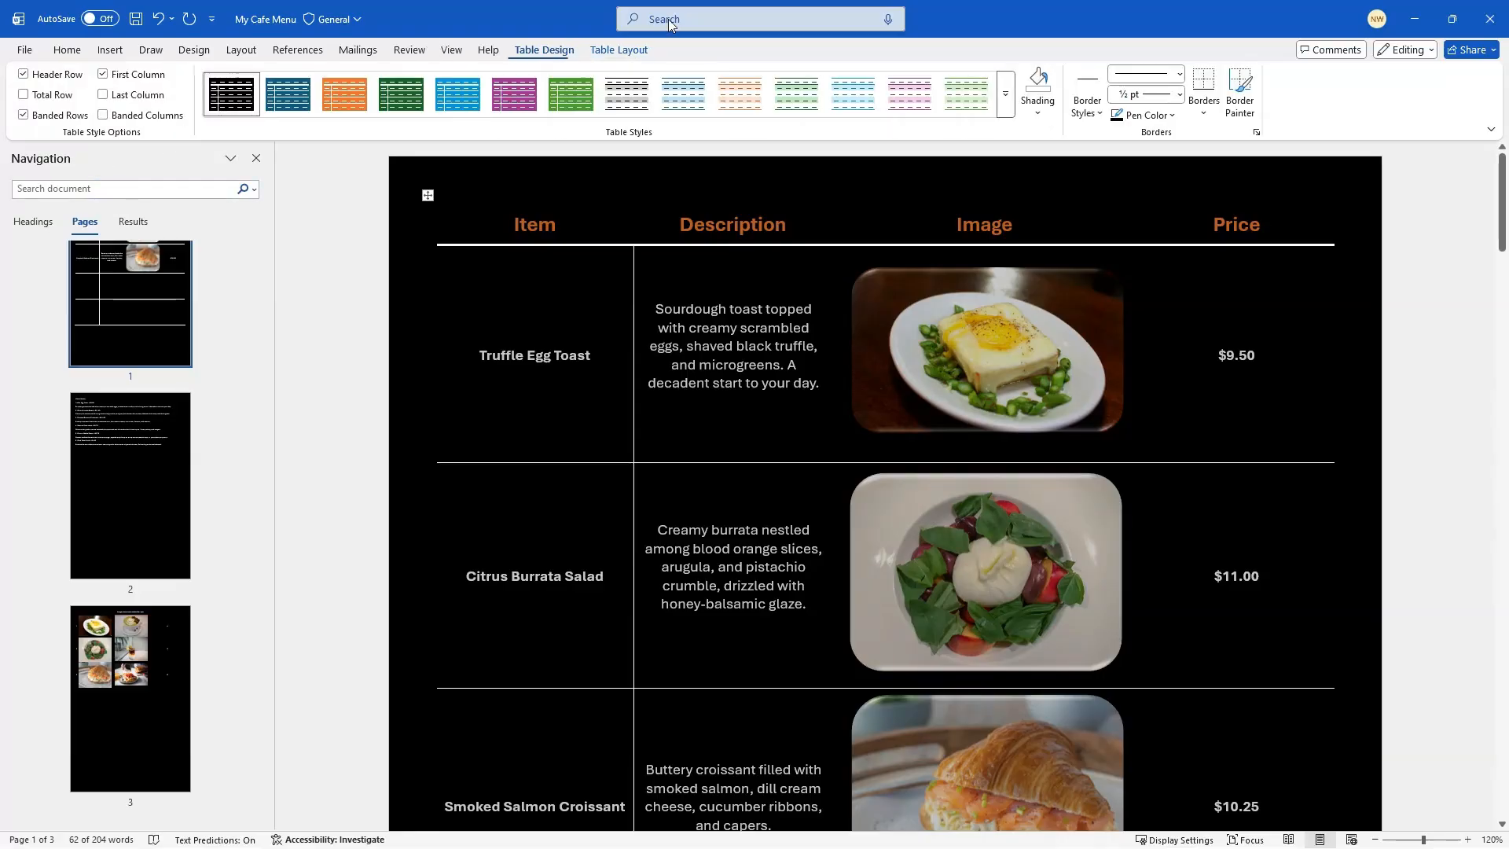
pyautogui.click(1203, 116)
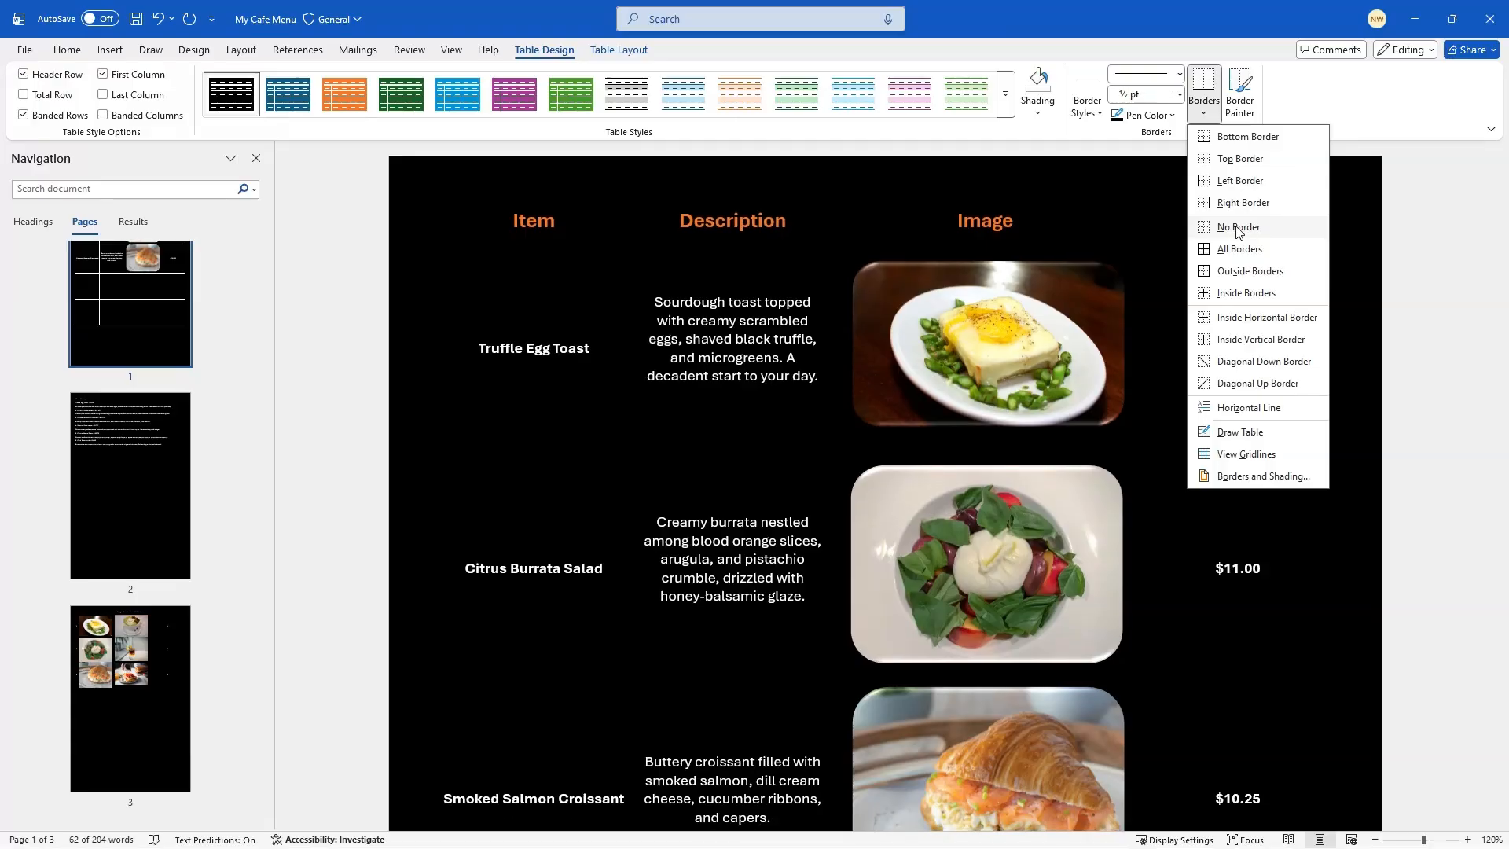
pyautogui.click(1238, 228)
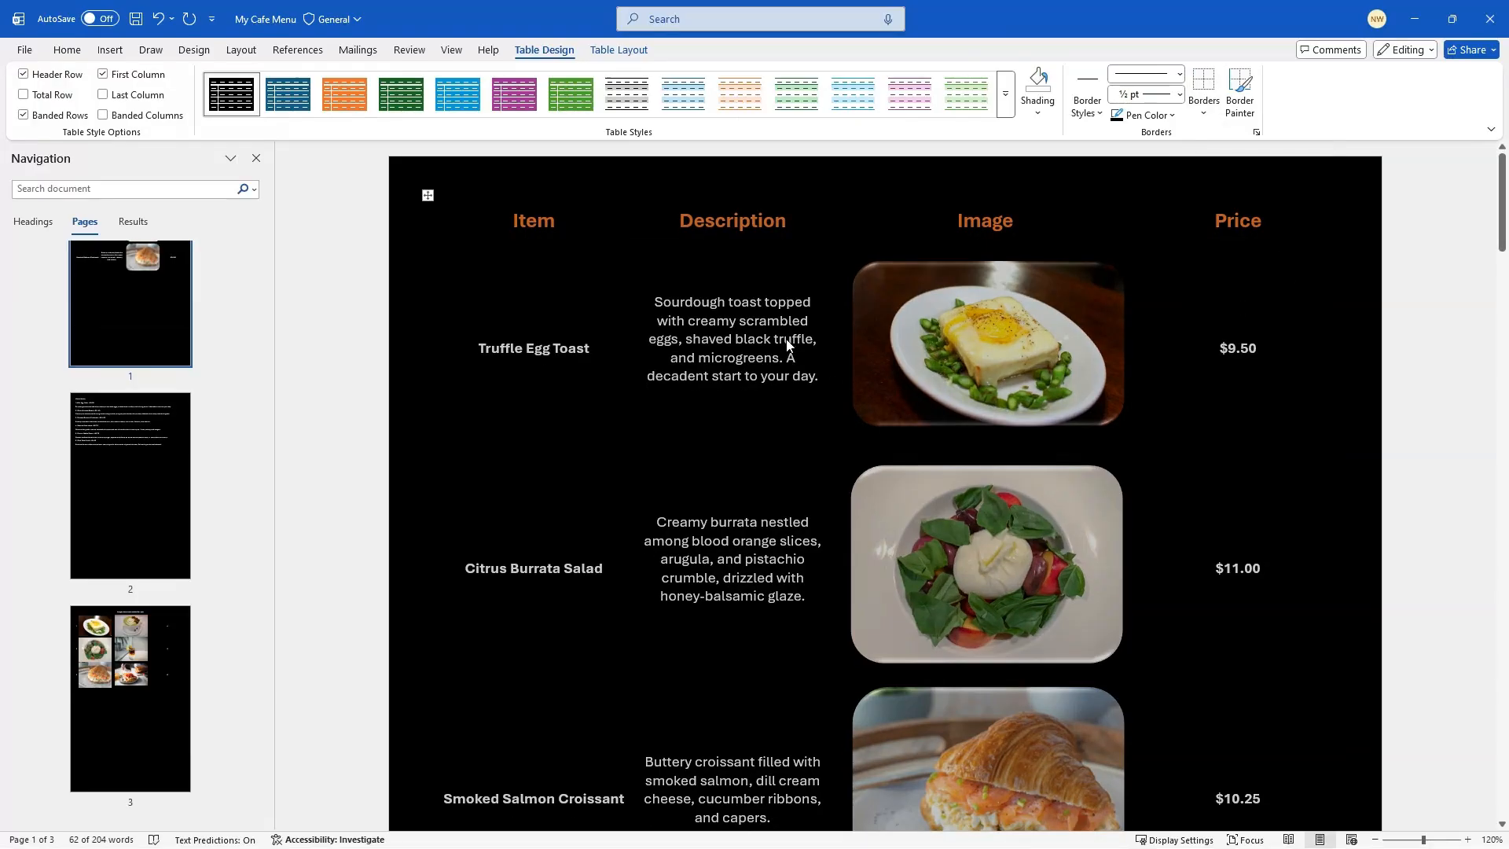
pyautogui.click(786, 344)
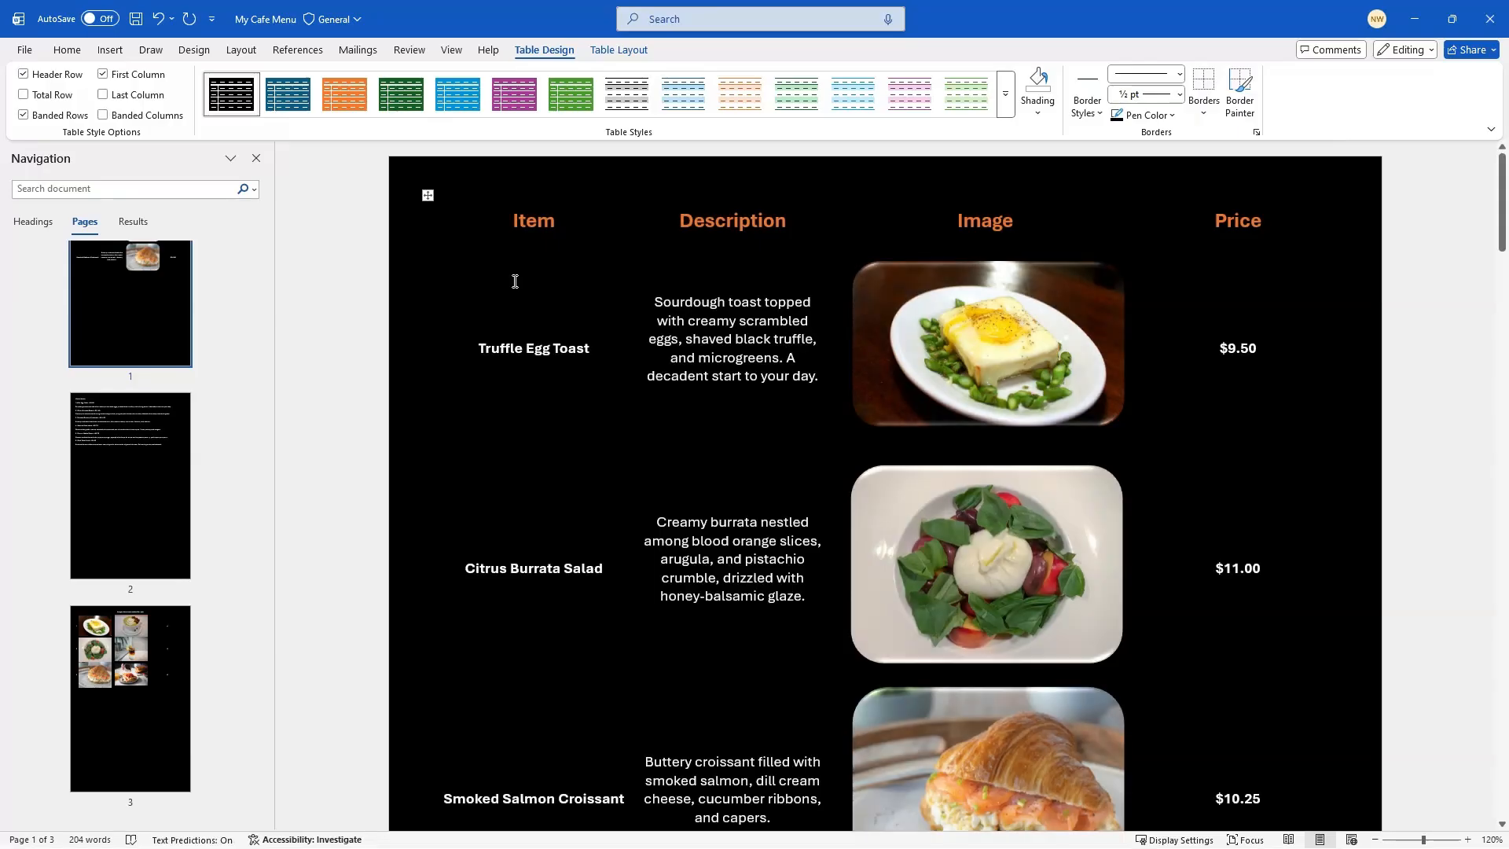
# Check the borderless menu table in the print preview and review its rows back in the document
pyautogui.click(25, 51)
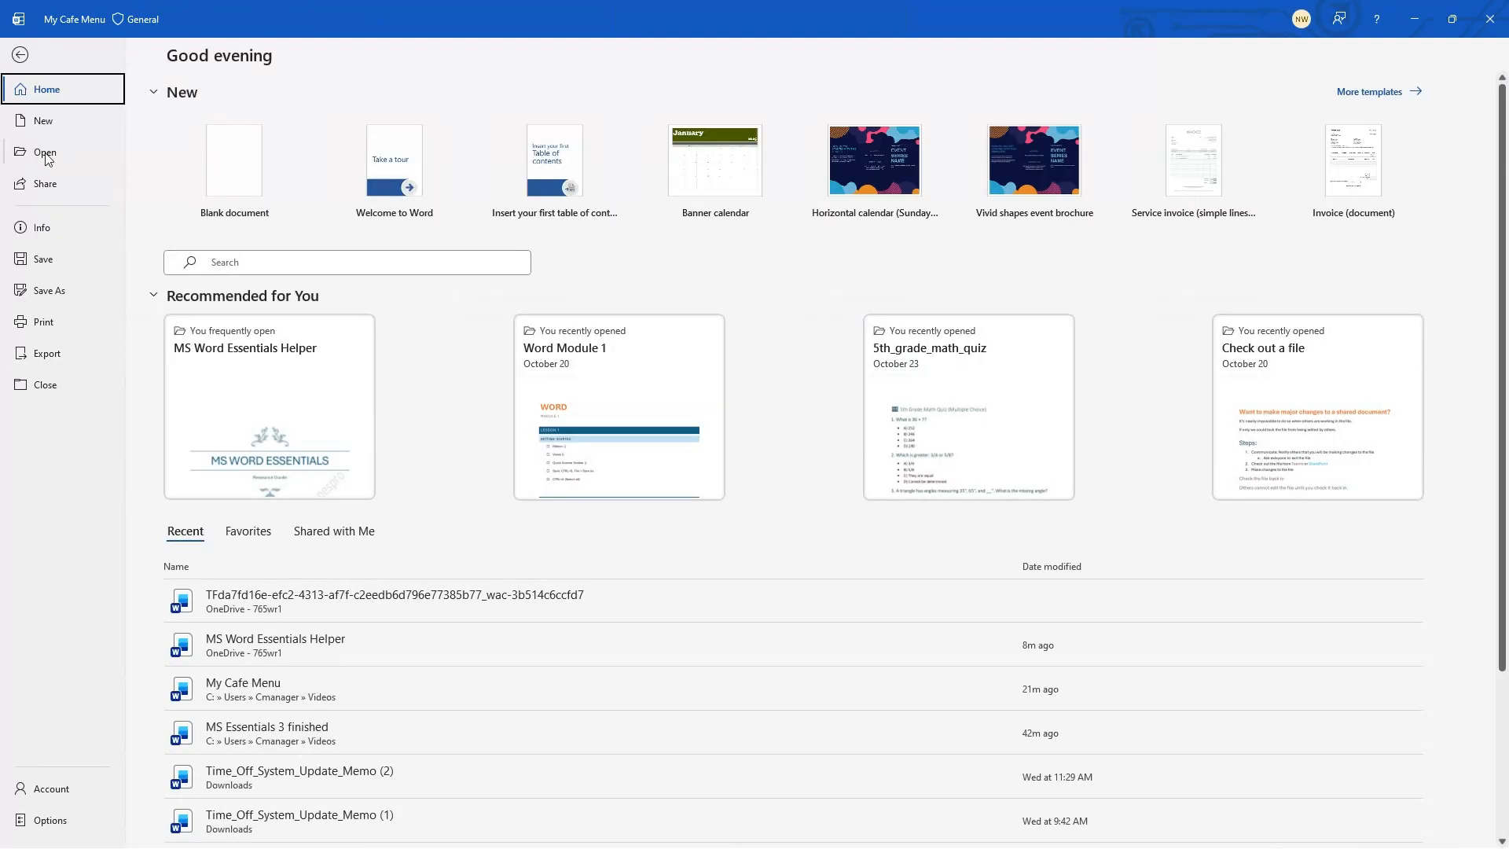
pyautogui.click(47, 322)
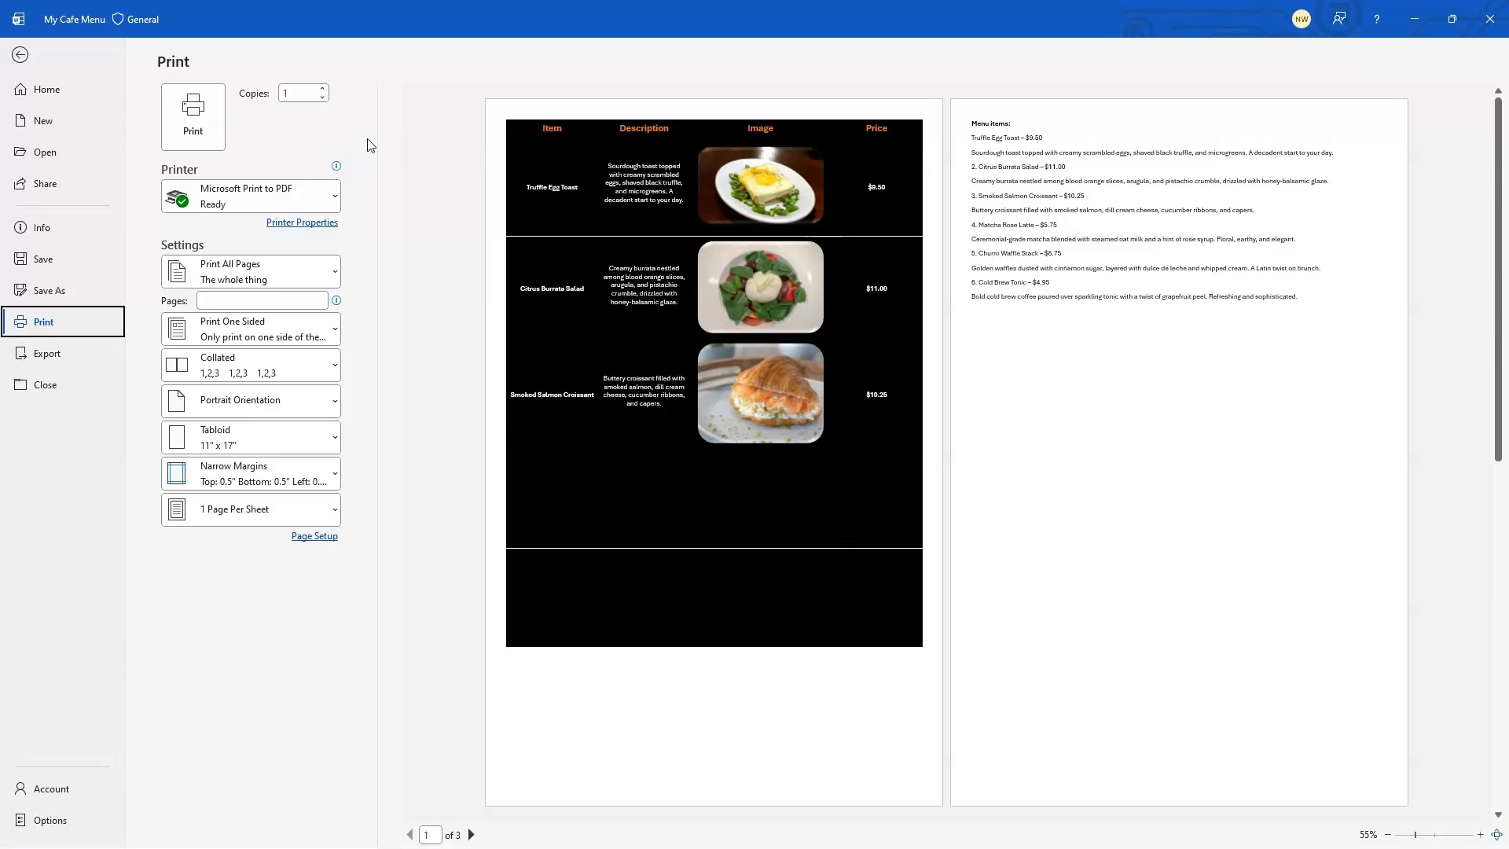
pyautogui.click(20, 55)
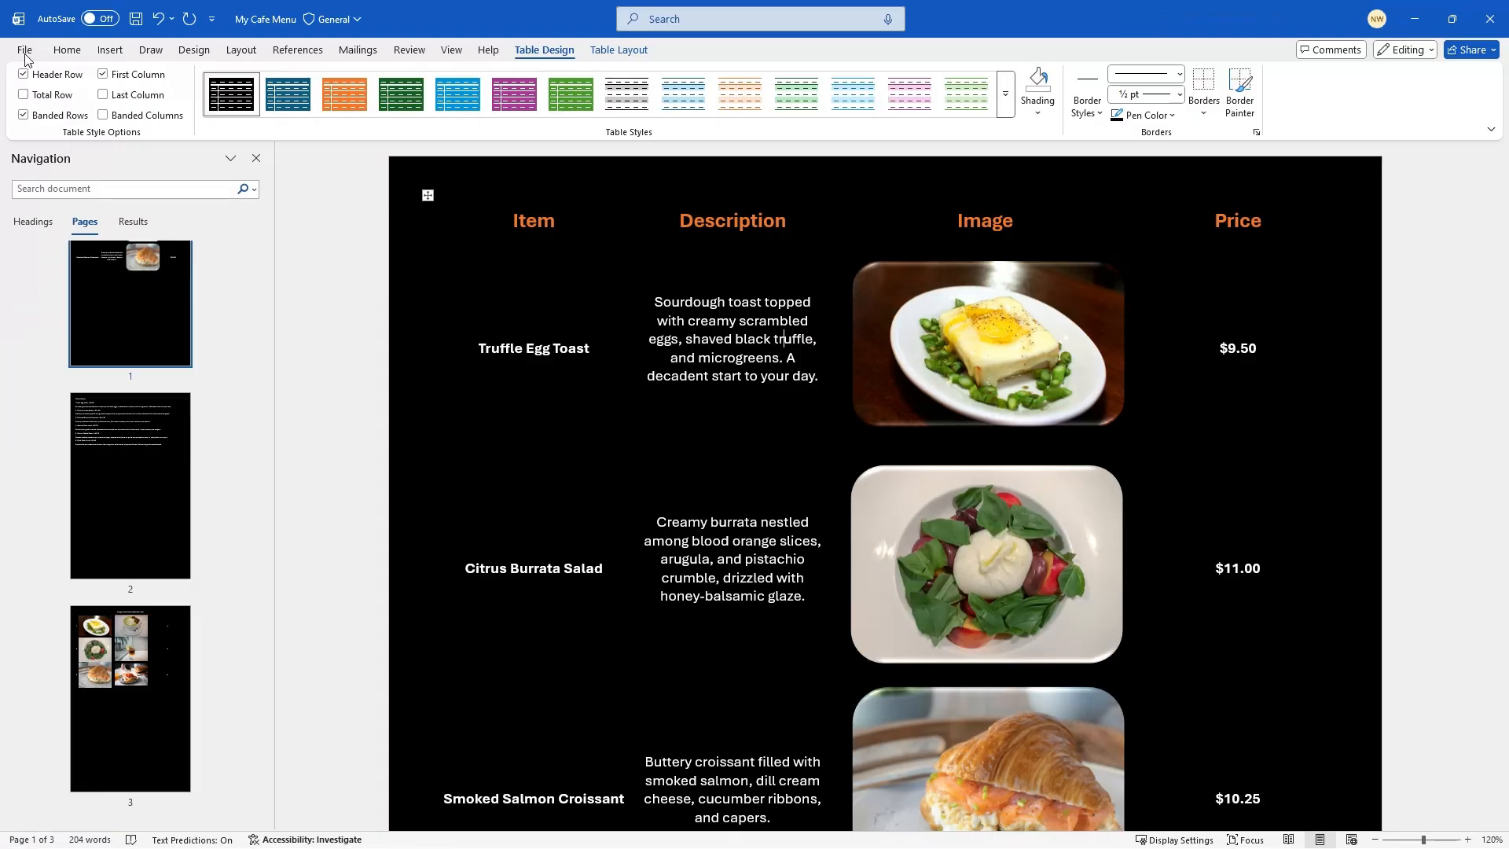
pyautogui.scroll(-3, 816, 385)
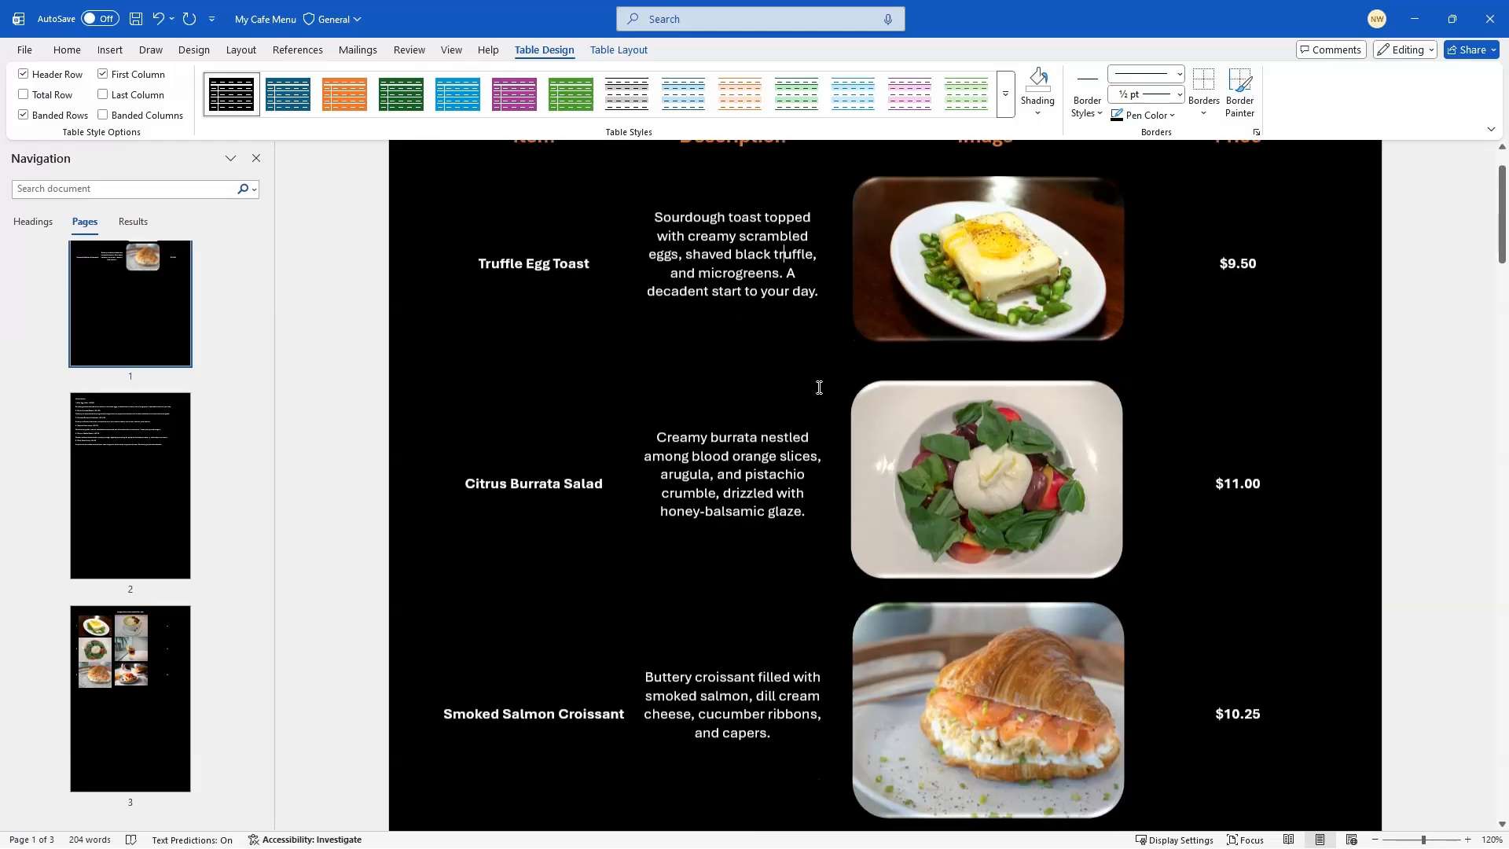
pyautogui.scroll(2, 819, 386)
pyautogui.scroll(1, 820, 387)
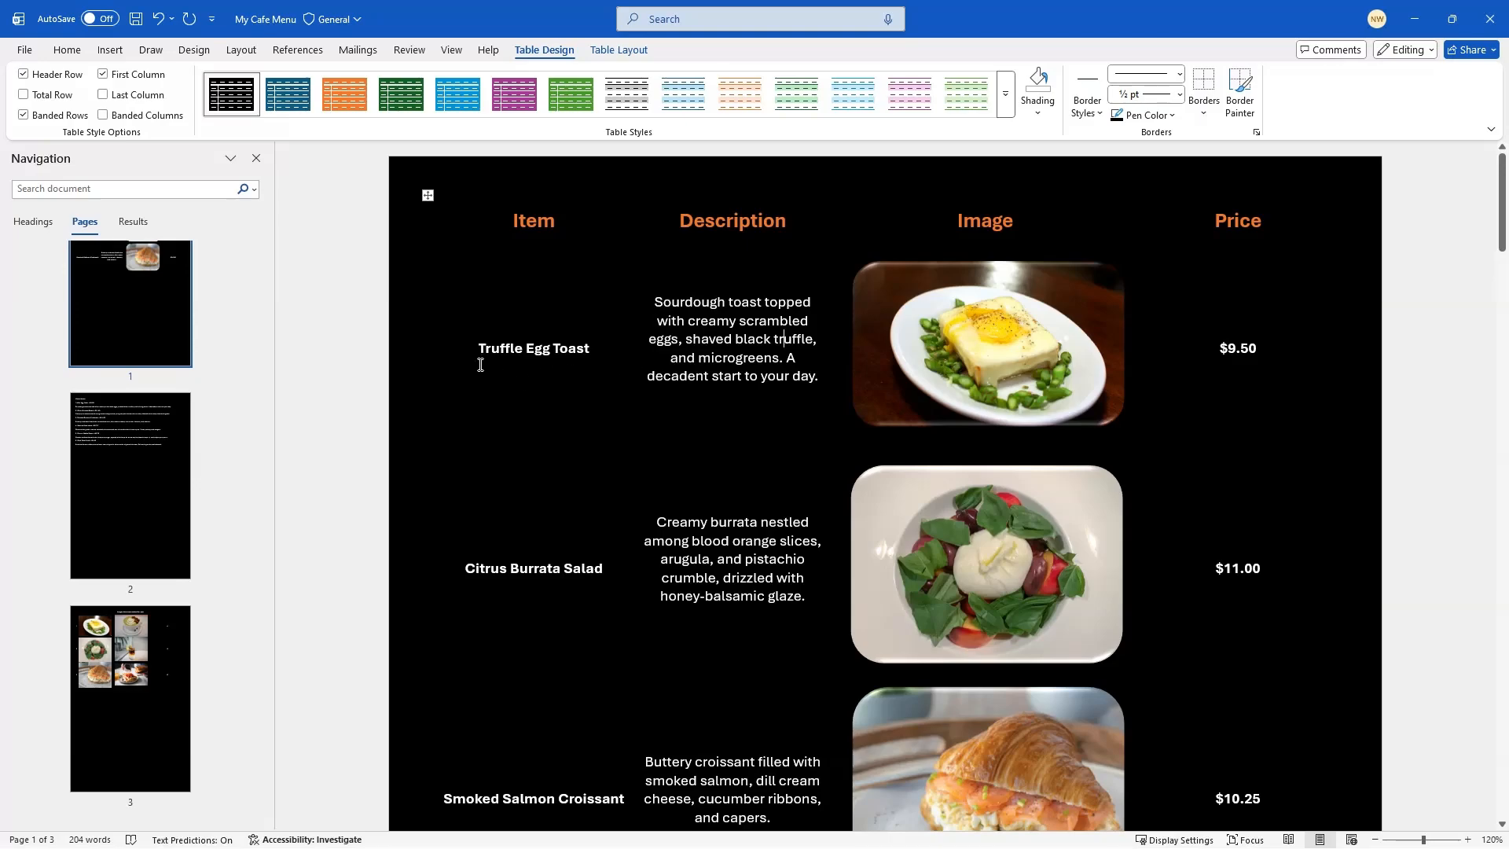
# Color the item names in the Item column, from Truffle Egg Toast downward, in the theme's blue
pyautogui.moveTo(513, 401); pyautogui.dragTo(627, 617)
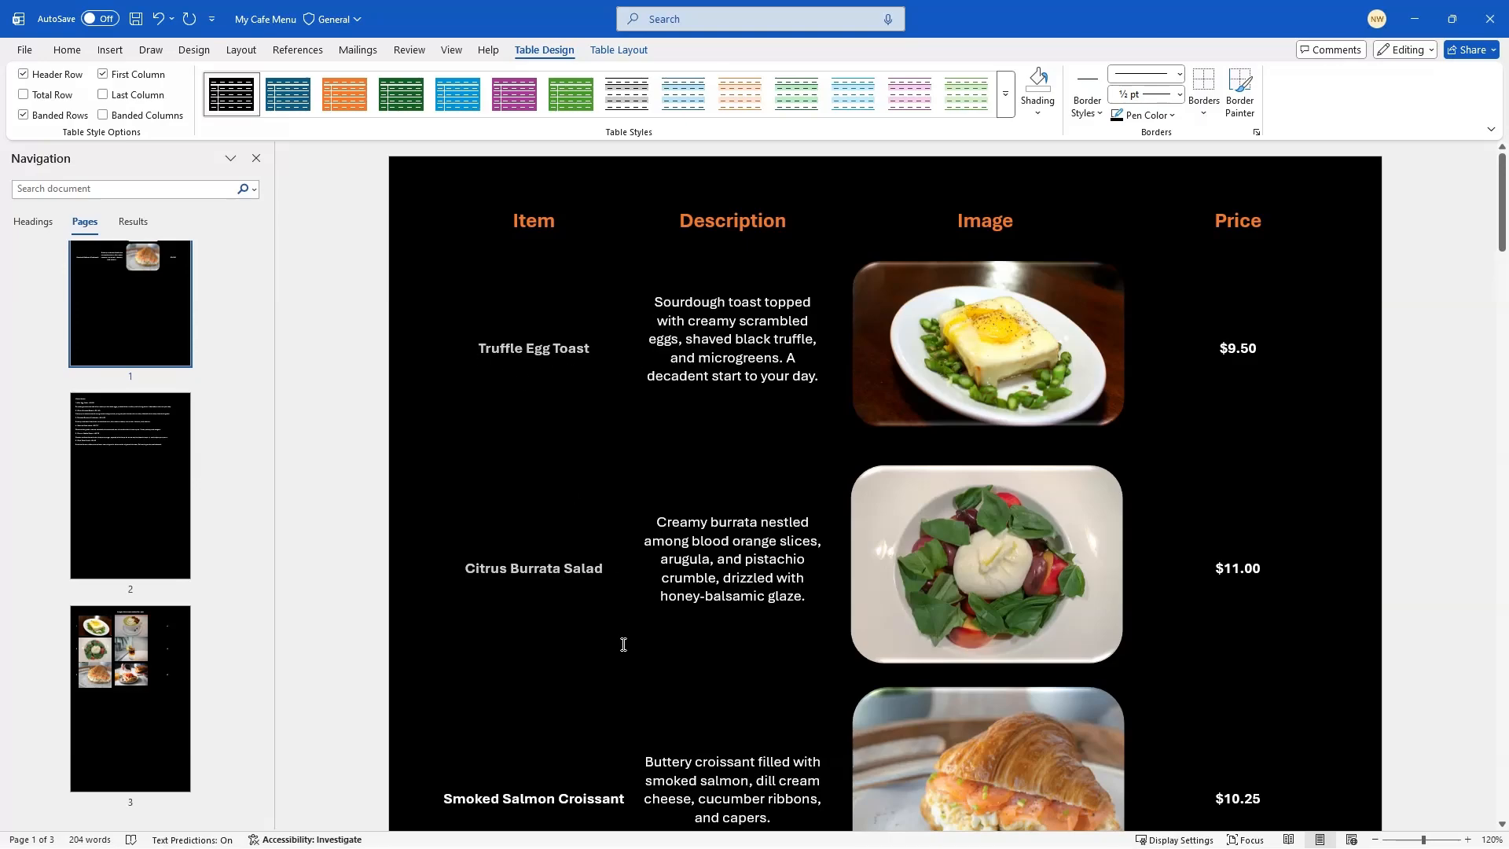
pyautogui.scroll(-10, 623, 645)
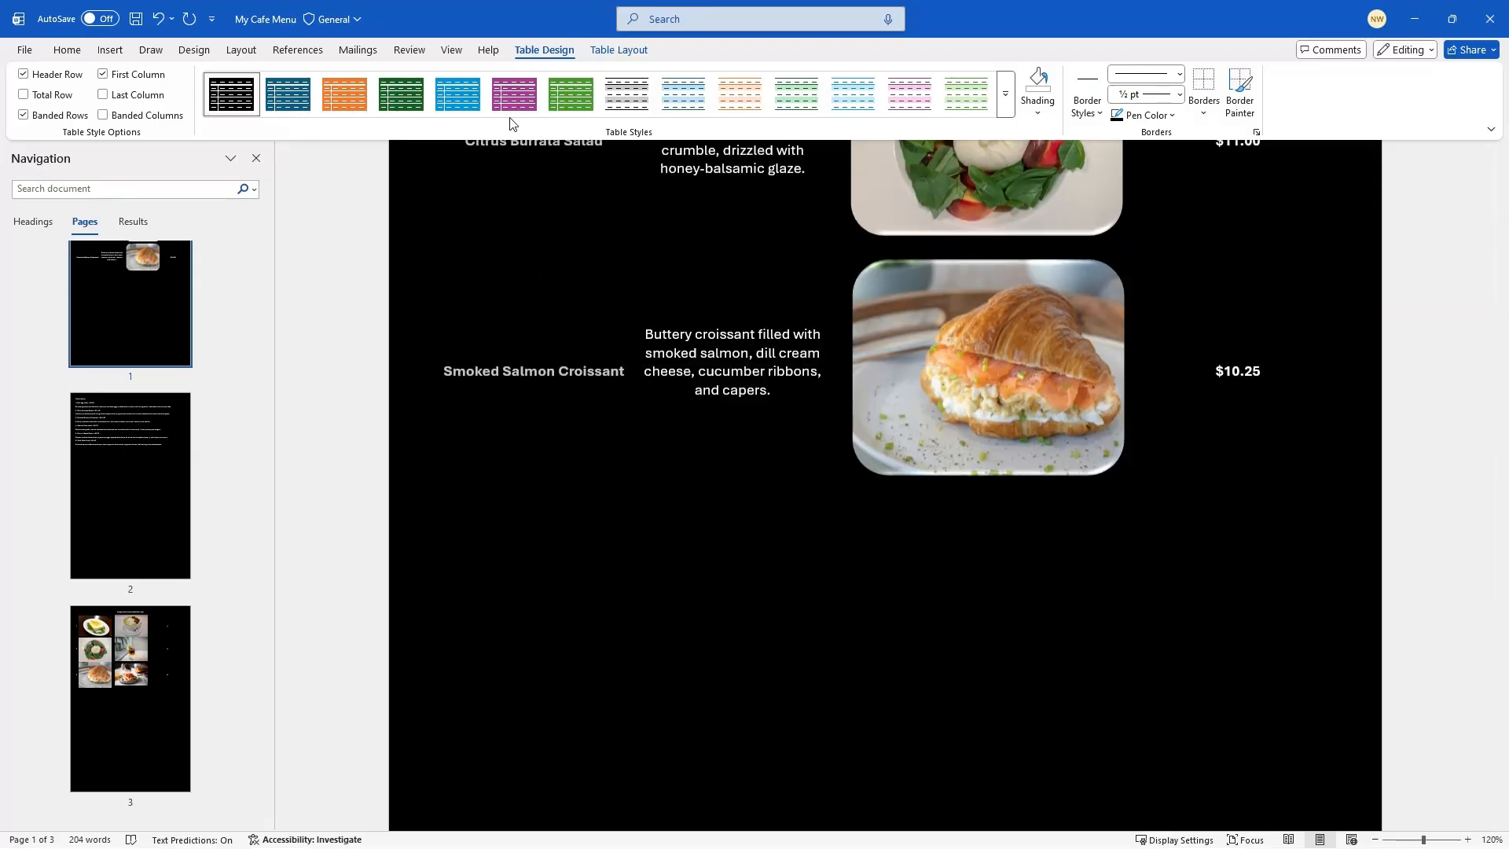
pyautogui.click(67, 49)
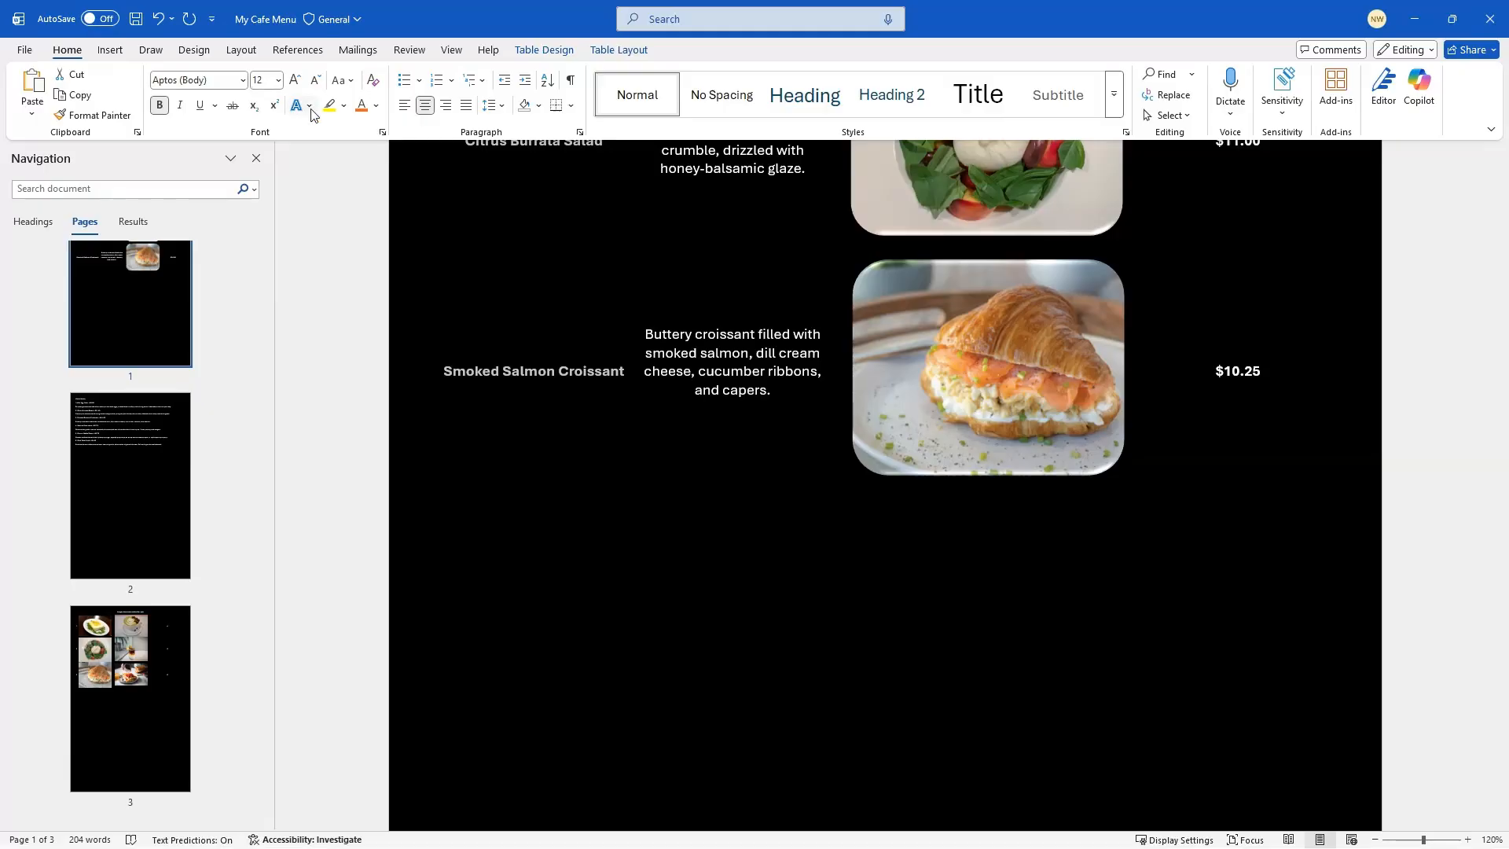
pyautogui.click(377, 106)
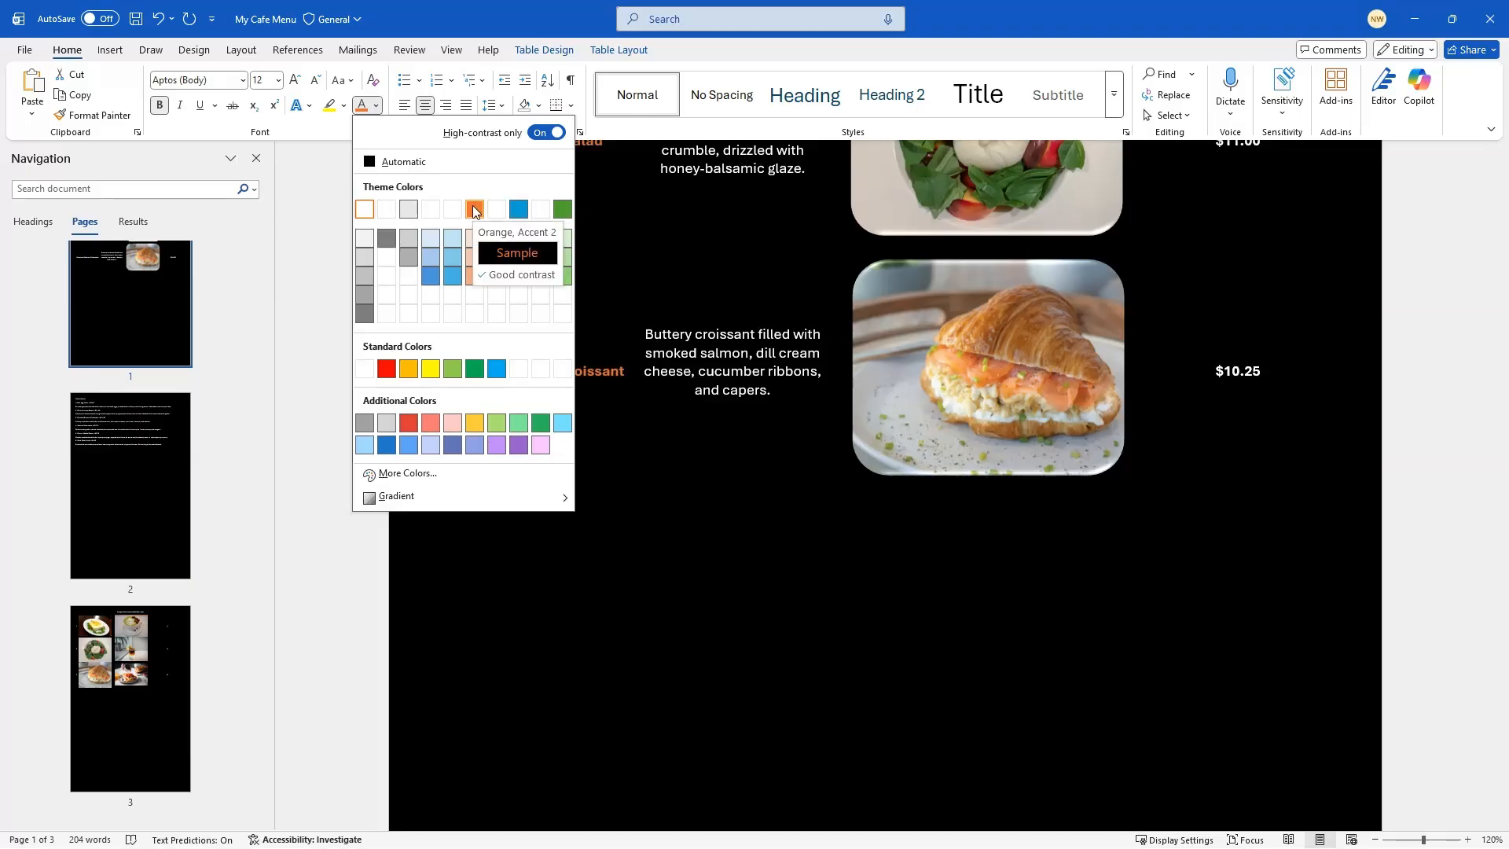
pyautogui.click(525, 214)
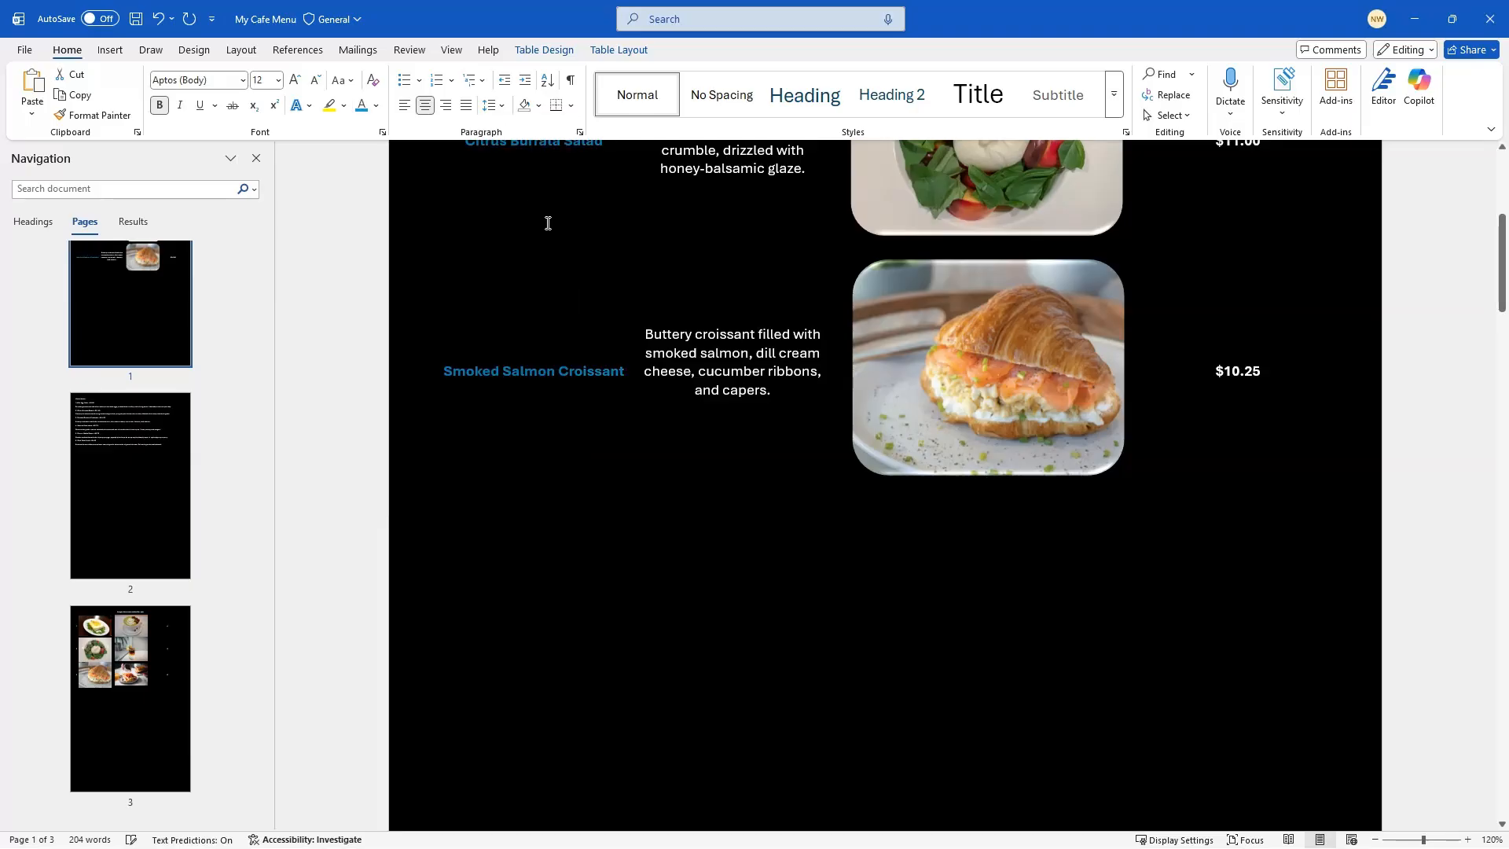
pyautogui.scroll(4, 770, 438)
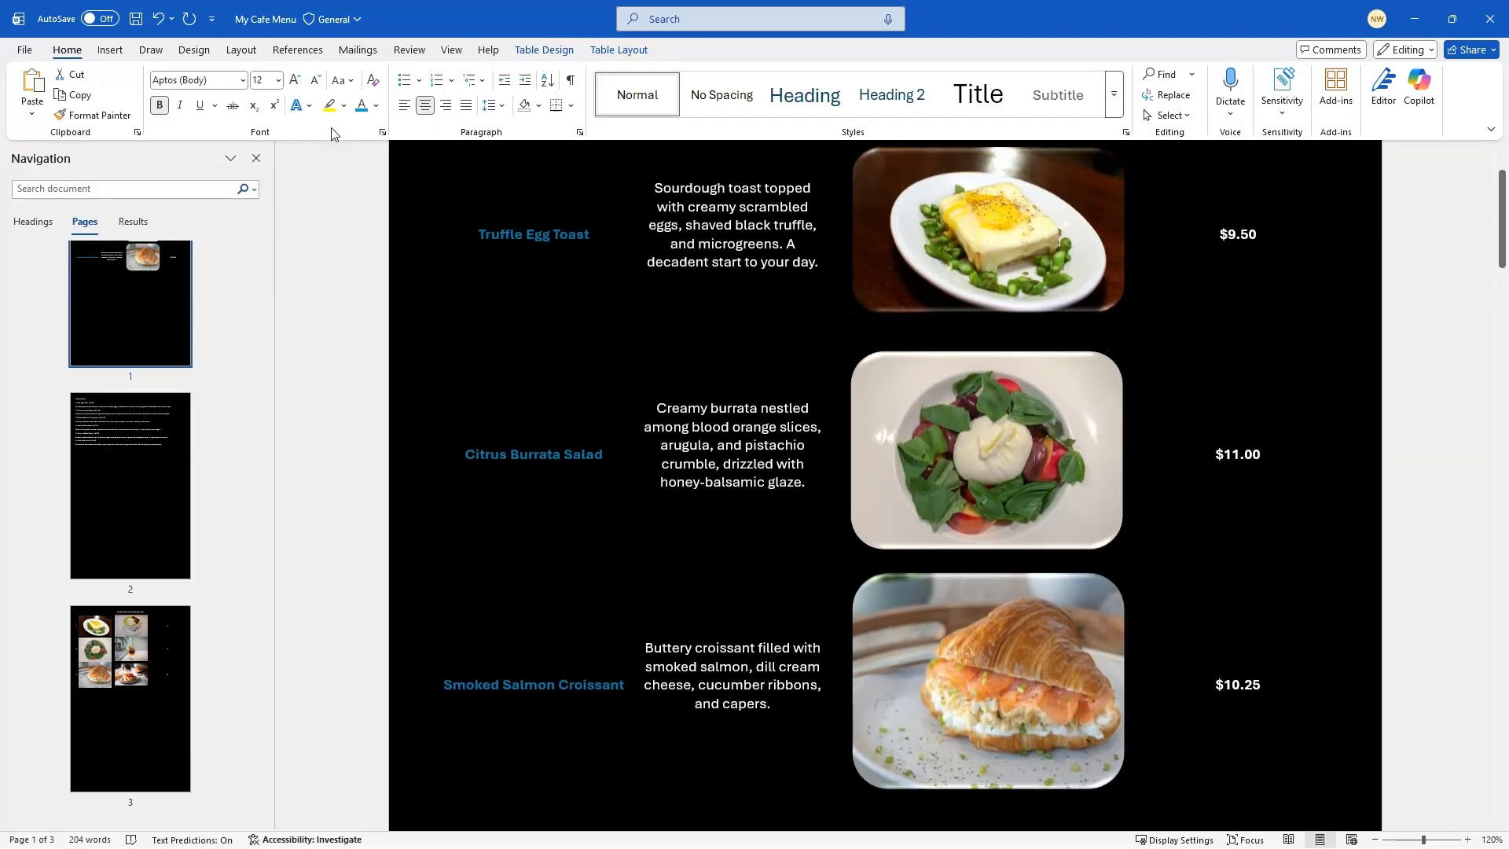
# Increase the font size of the blue item names by two increments
pyautogui.click(296, 81)
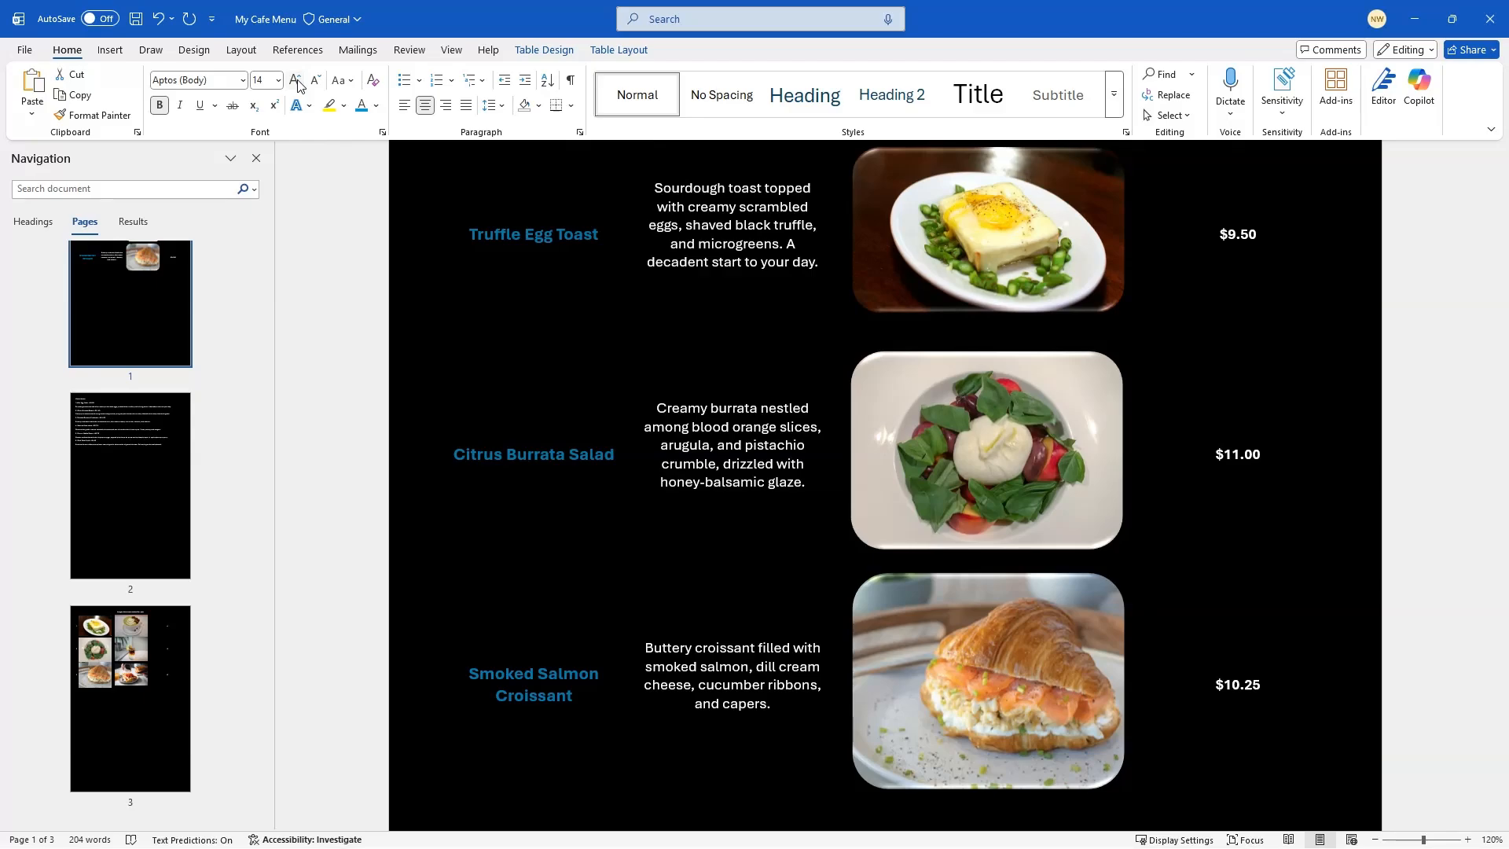
pyautogui.click(297, 82)
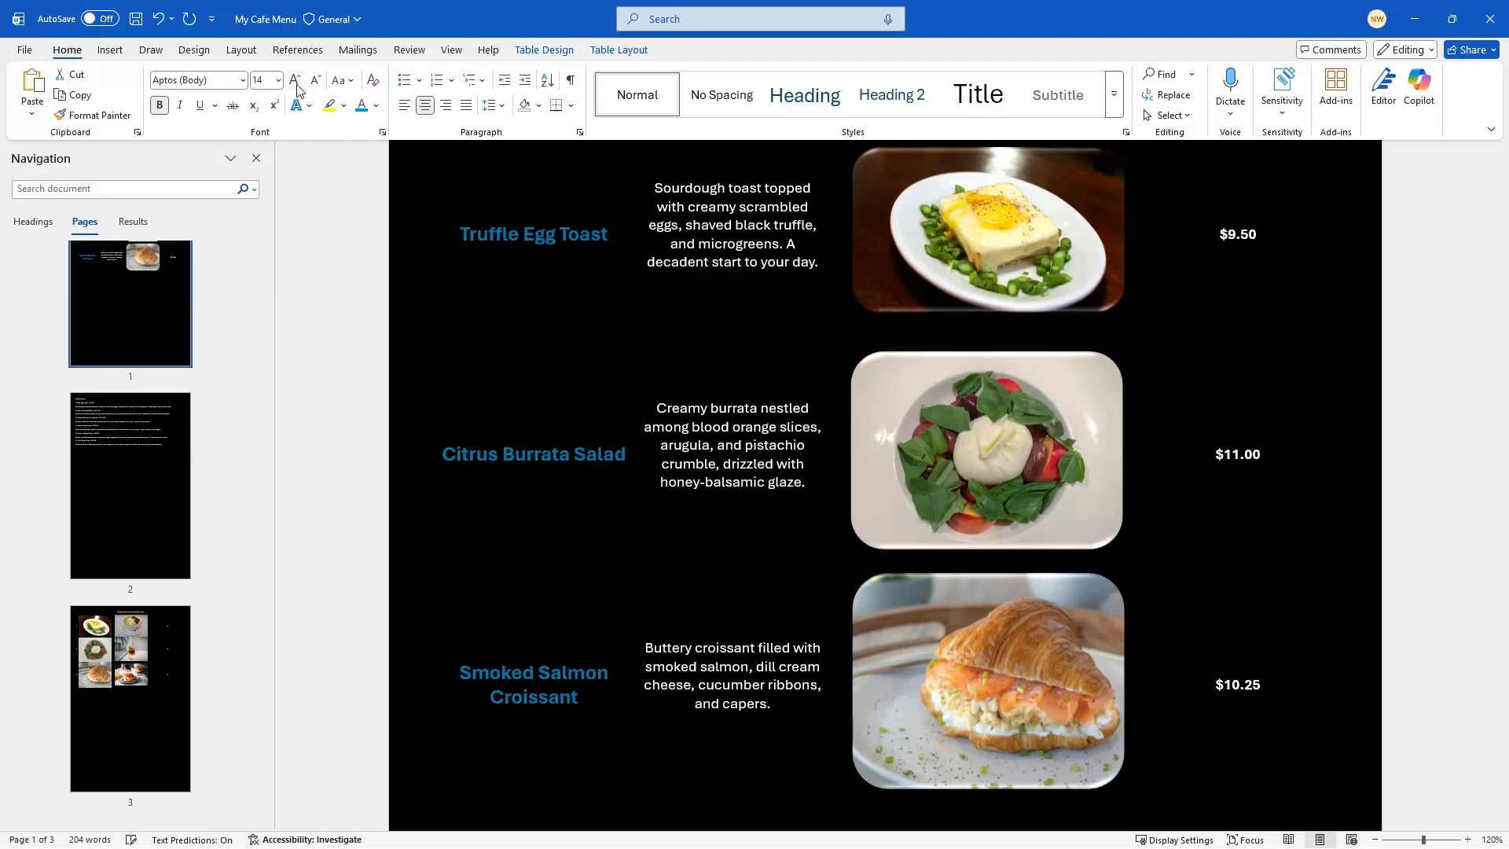
pyautogui.click(760, 425)
pyautogui.scroll(3, 743, 432)
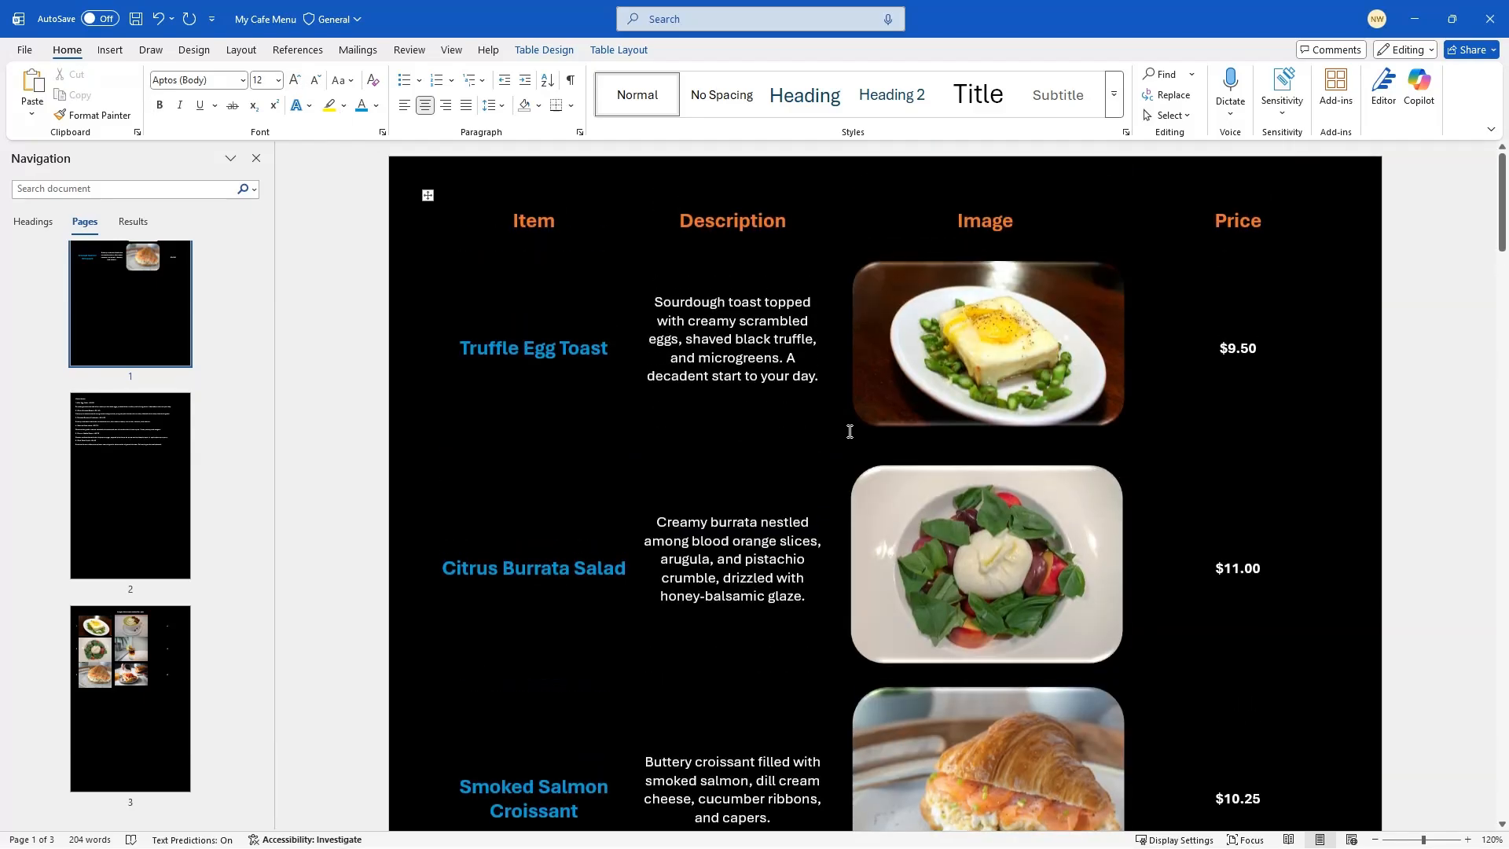
# Insert a header in the built-in Blank style above the menu table
pyautogui.click(1335, 364)
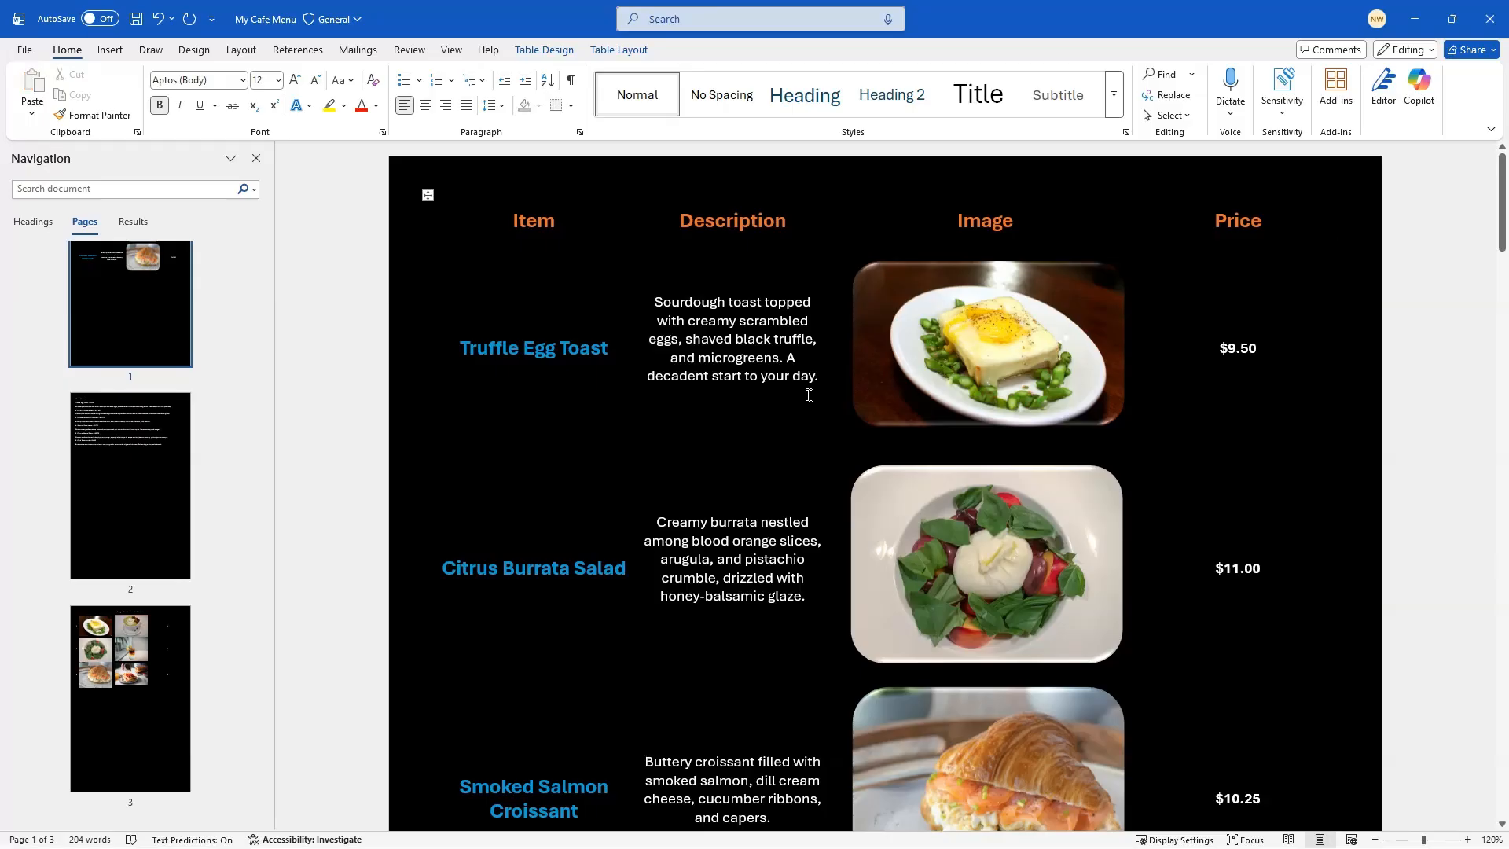
pyautogui.scroll(-2, 809, 395)
pyautogui.scroll(-4, 809, 396)
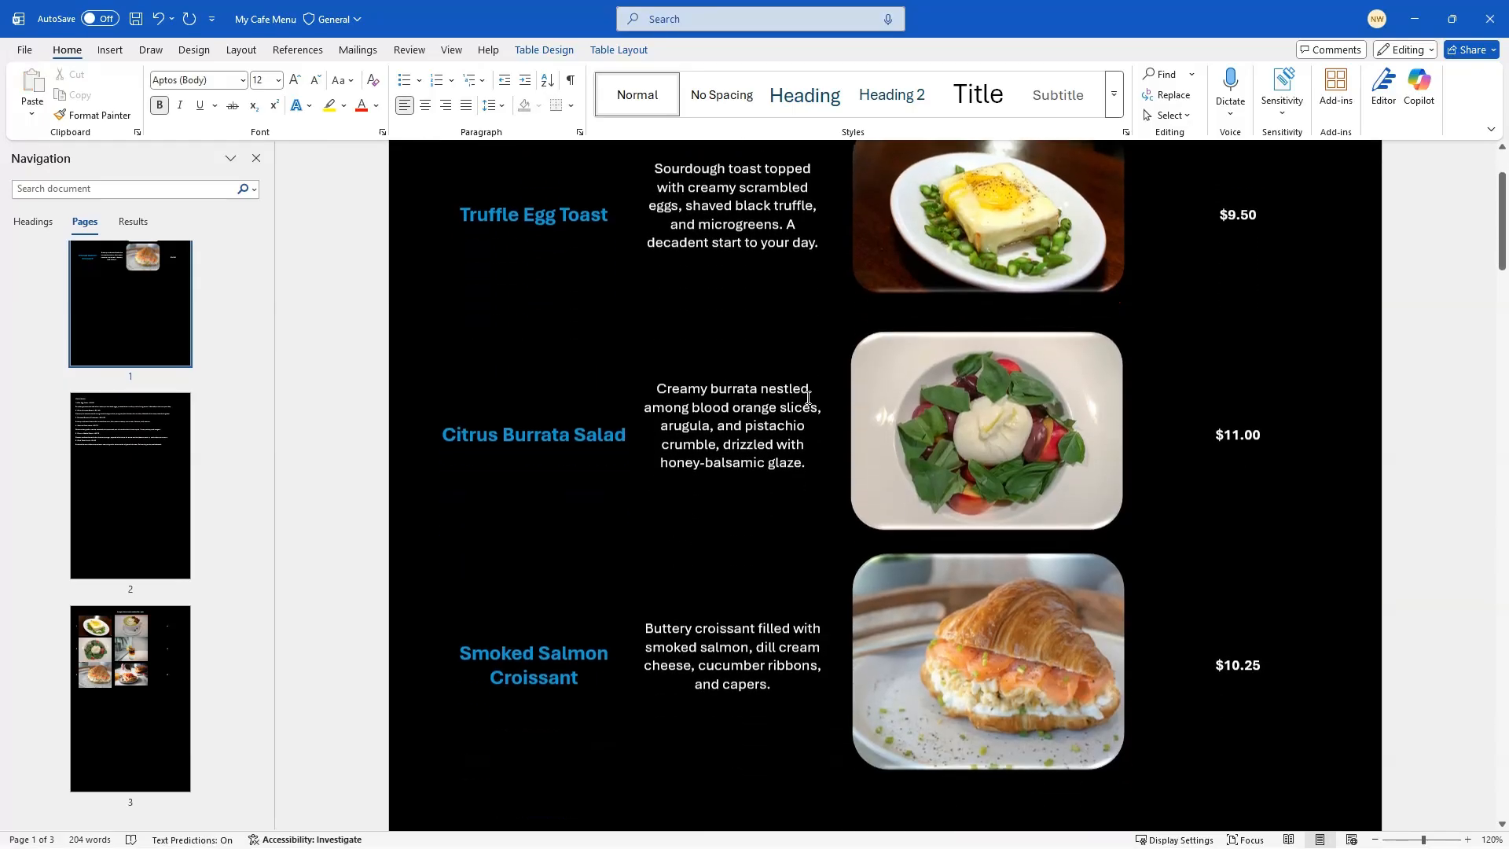
pyautogui.scroll(6, 808, 398)
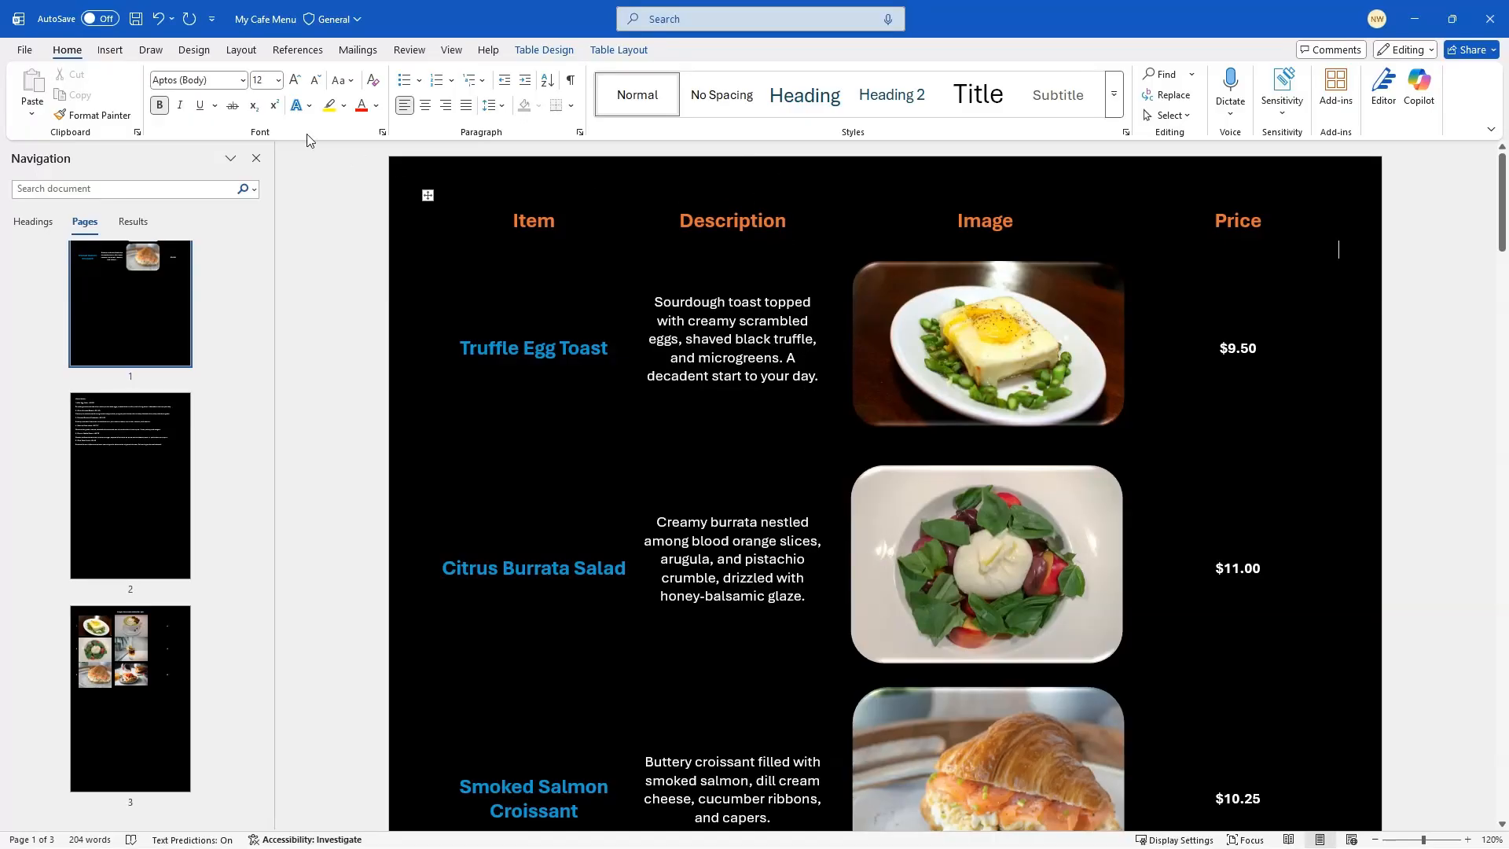
pyautogui.click(123, 51)
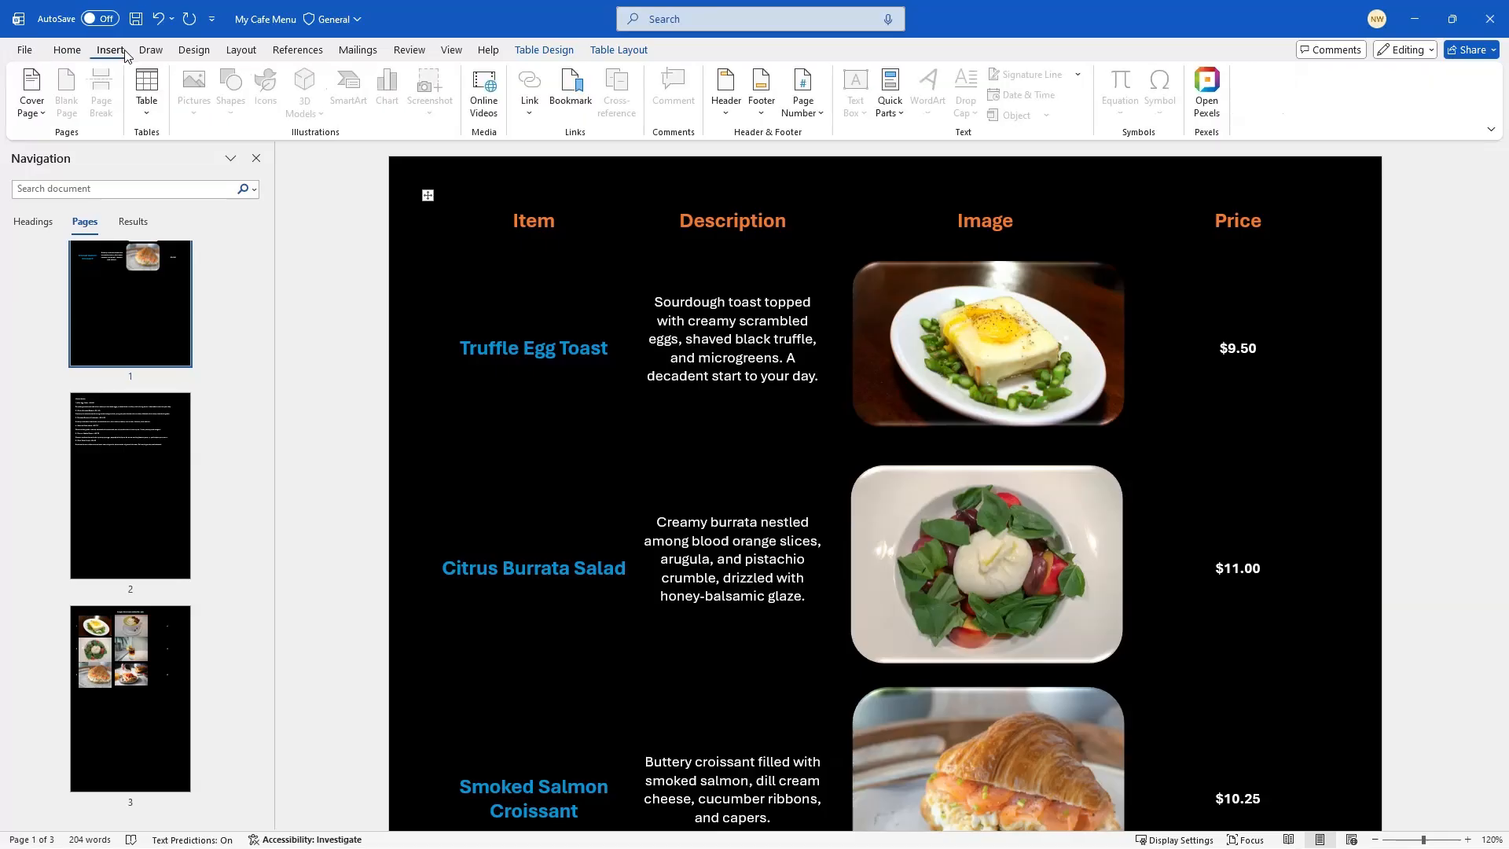
pyautogui.click(726, 114)
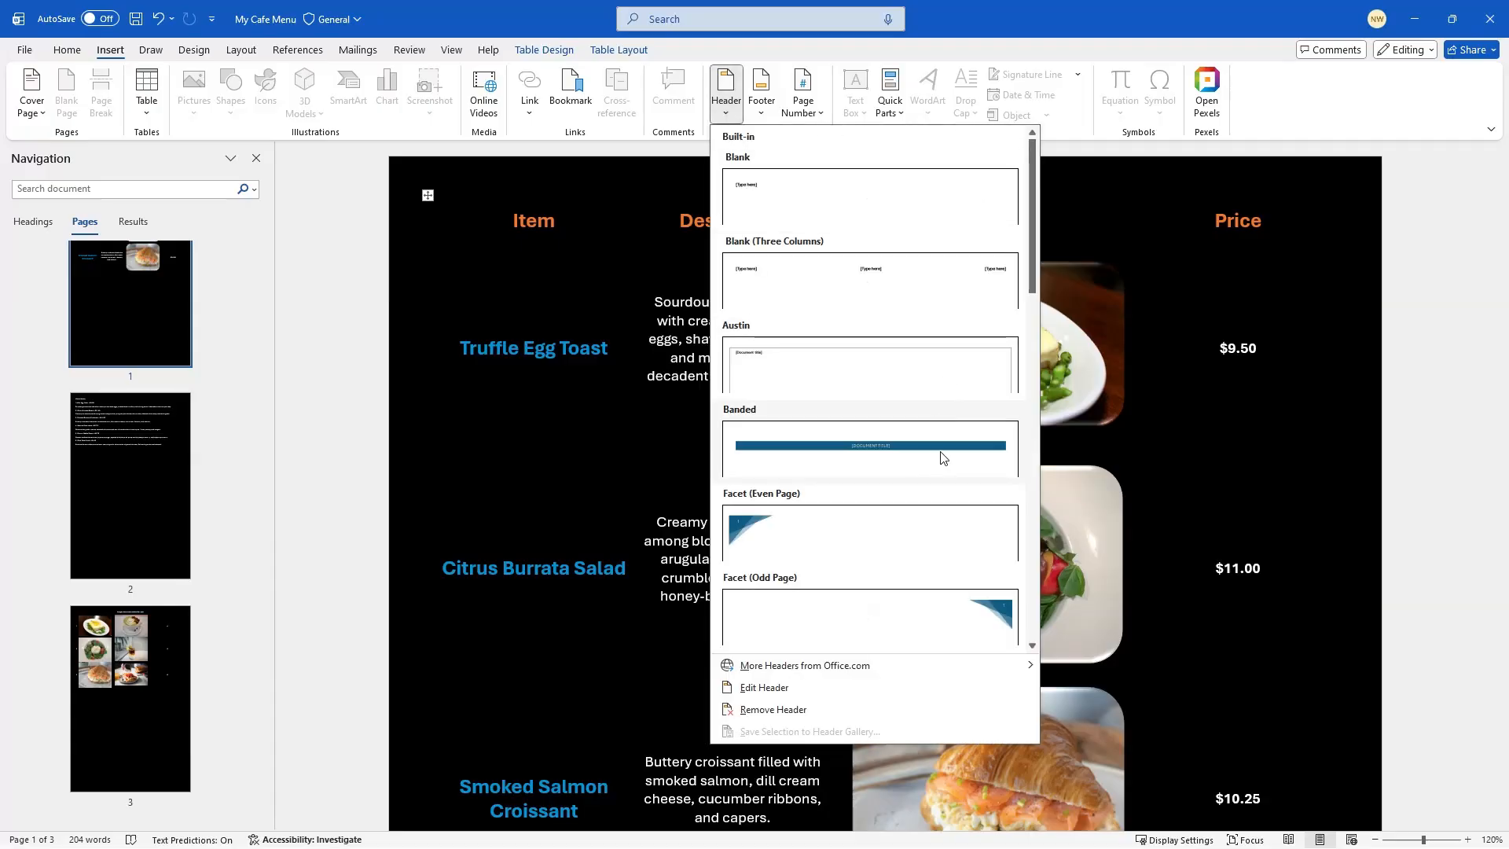
pyautogui.moveTo(1033, 245); pyautogui.dragTo(1022, 211)
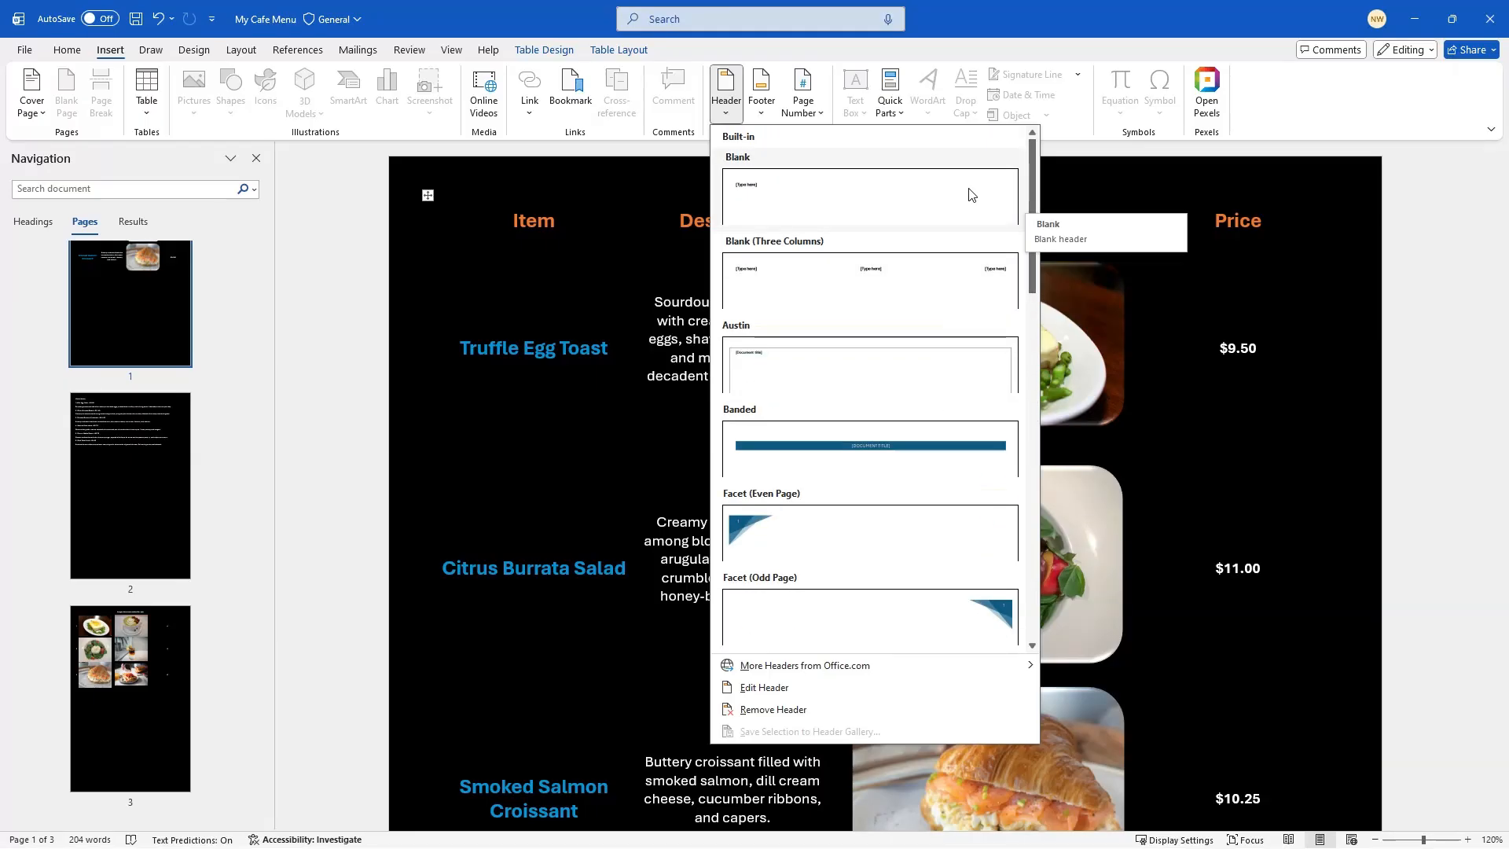
pyautogui.click(827, 202)
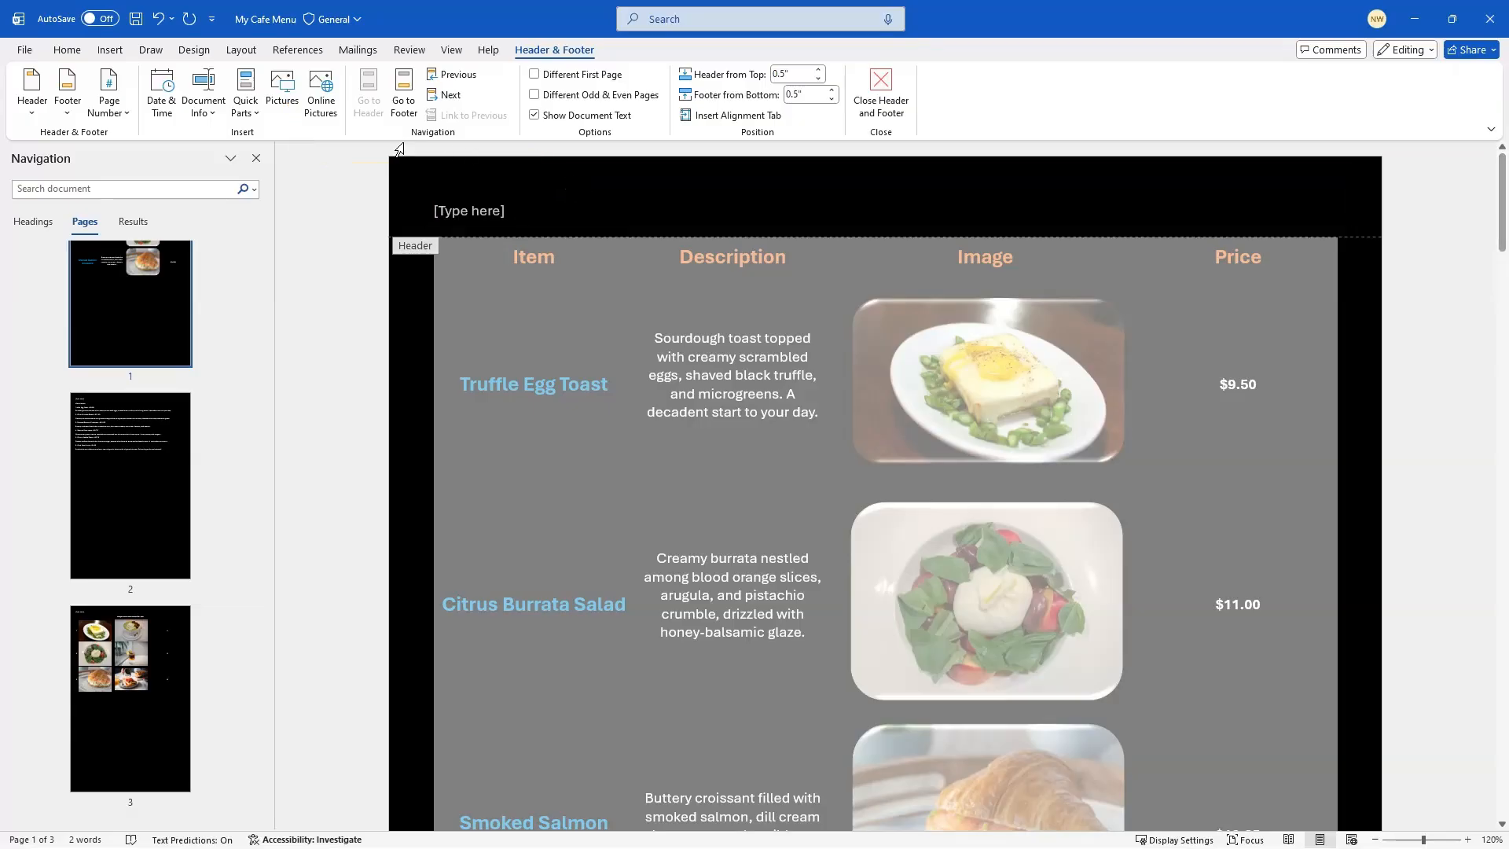
# Insert the Picture1 coffee banner from the Pictures folder into the header in place of its placeholder text
pyautogui.click(284, 94)
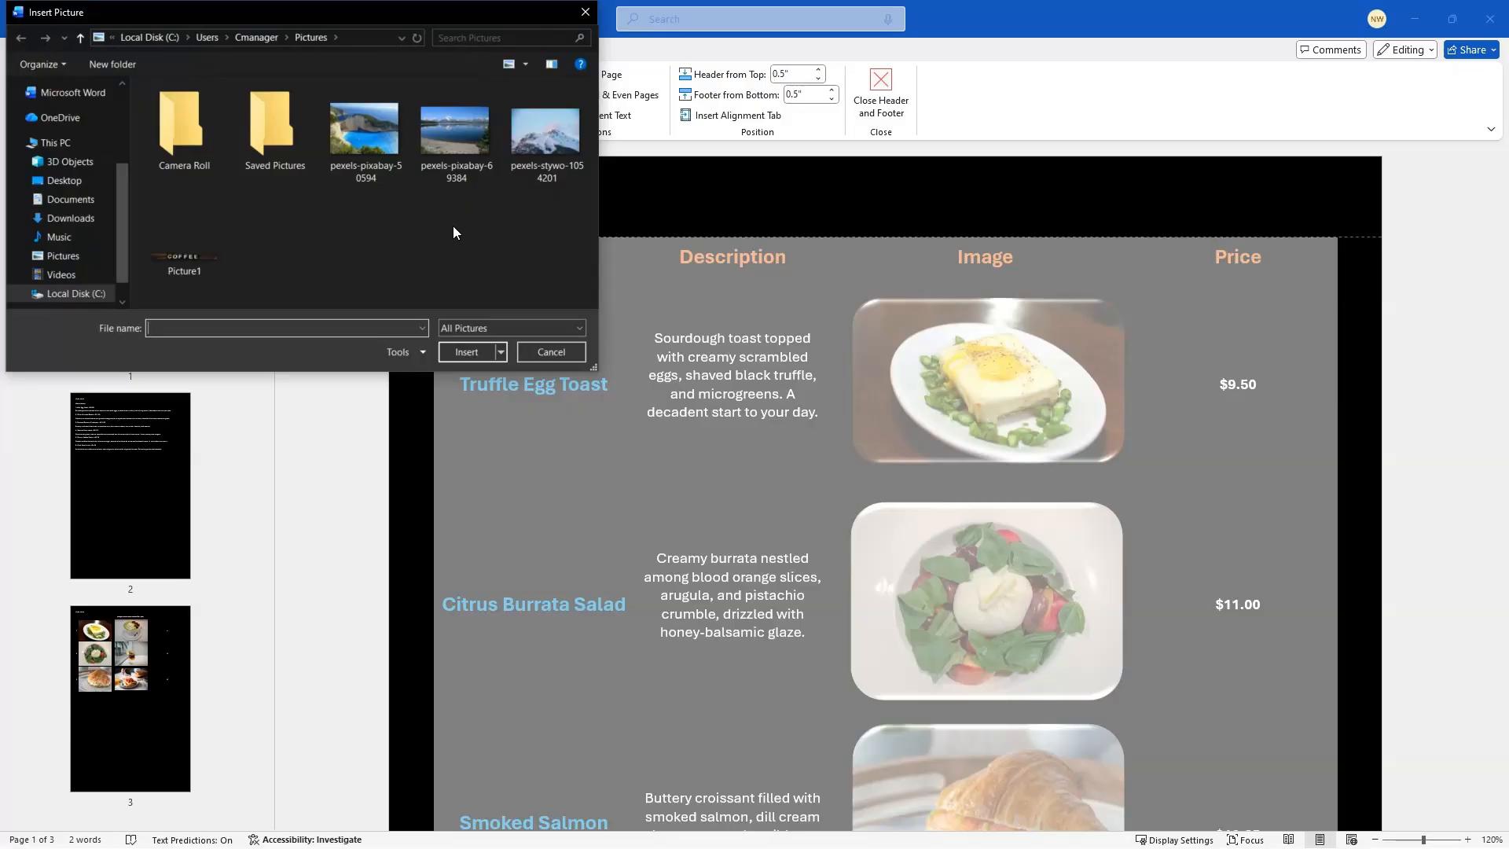
pyautogui.click(191, 258)
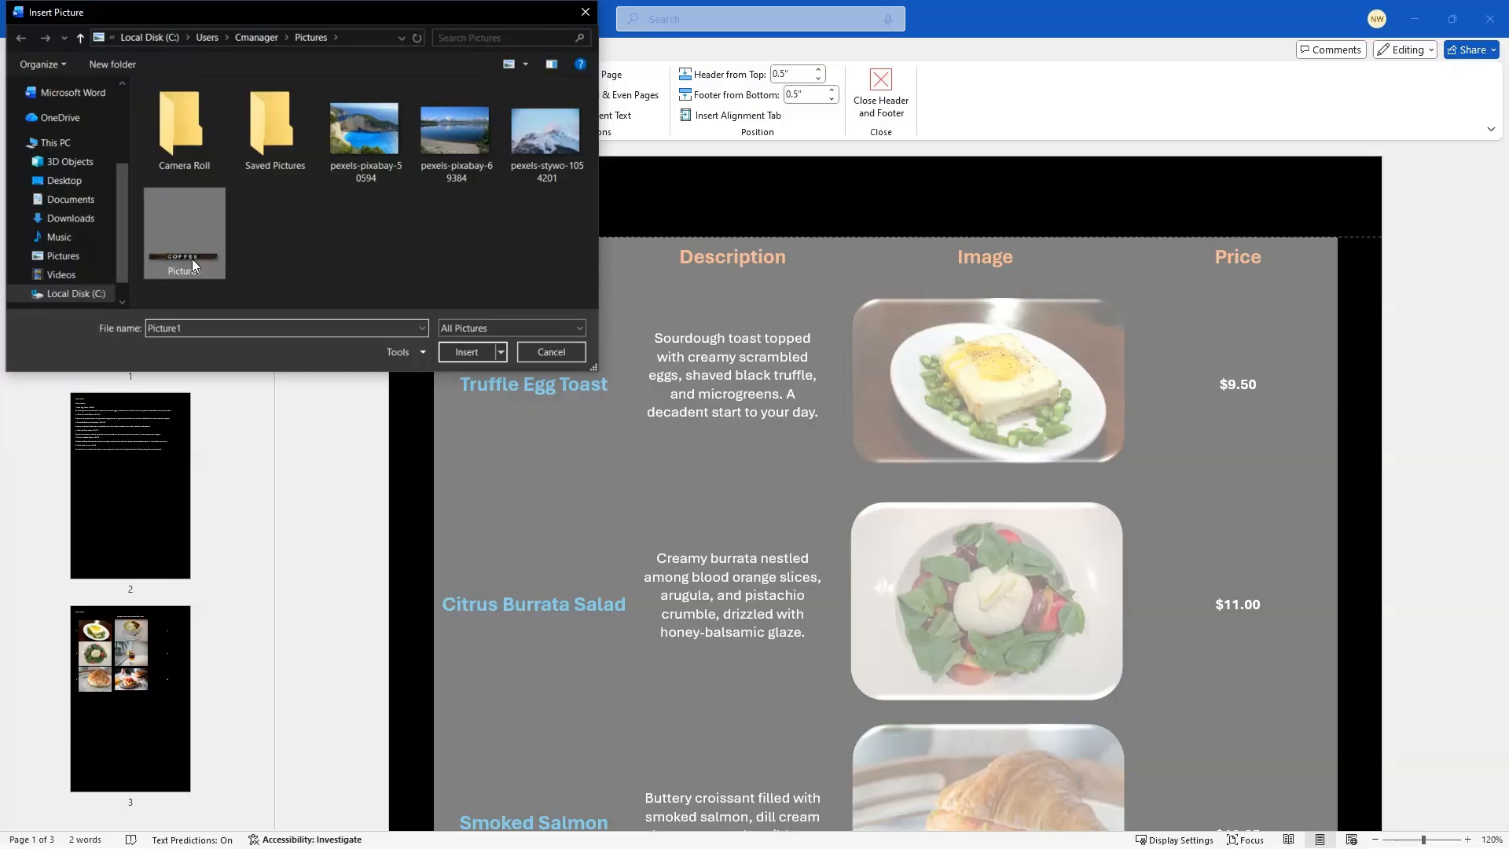
pyautogui.click(475, 350)
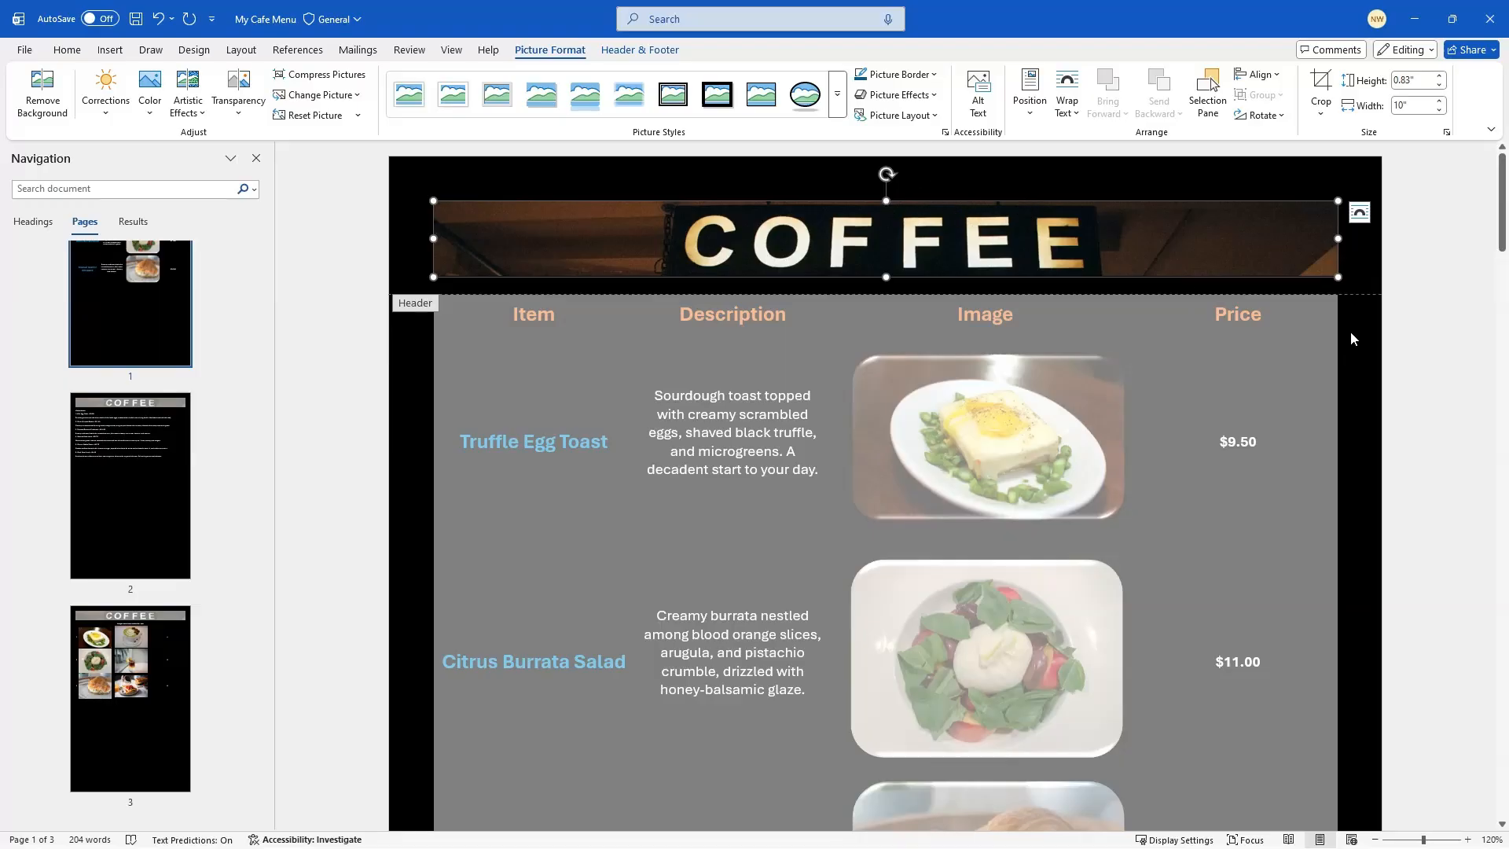
# Insert a footer in the built-in Blank style
pyautogui.scroll(-6, 1352, 337)
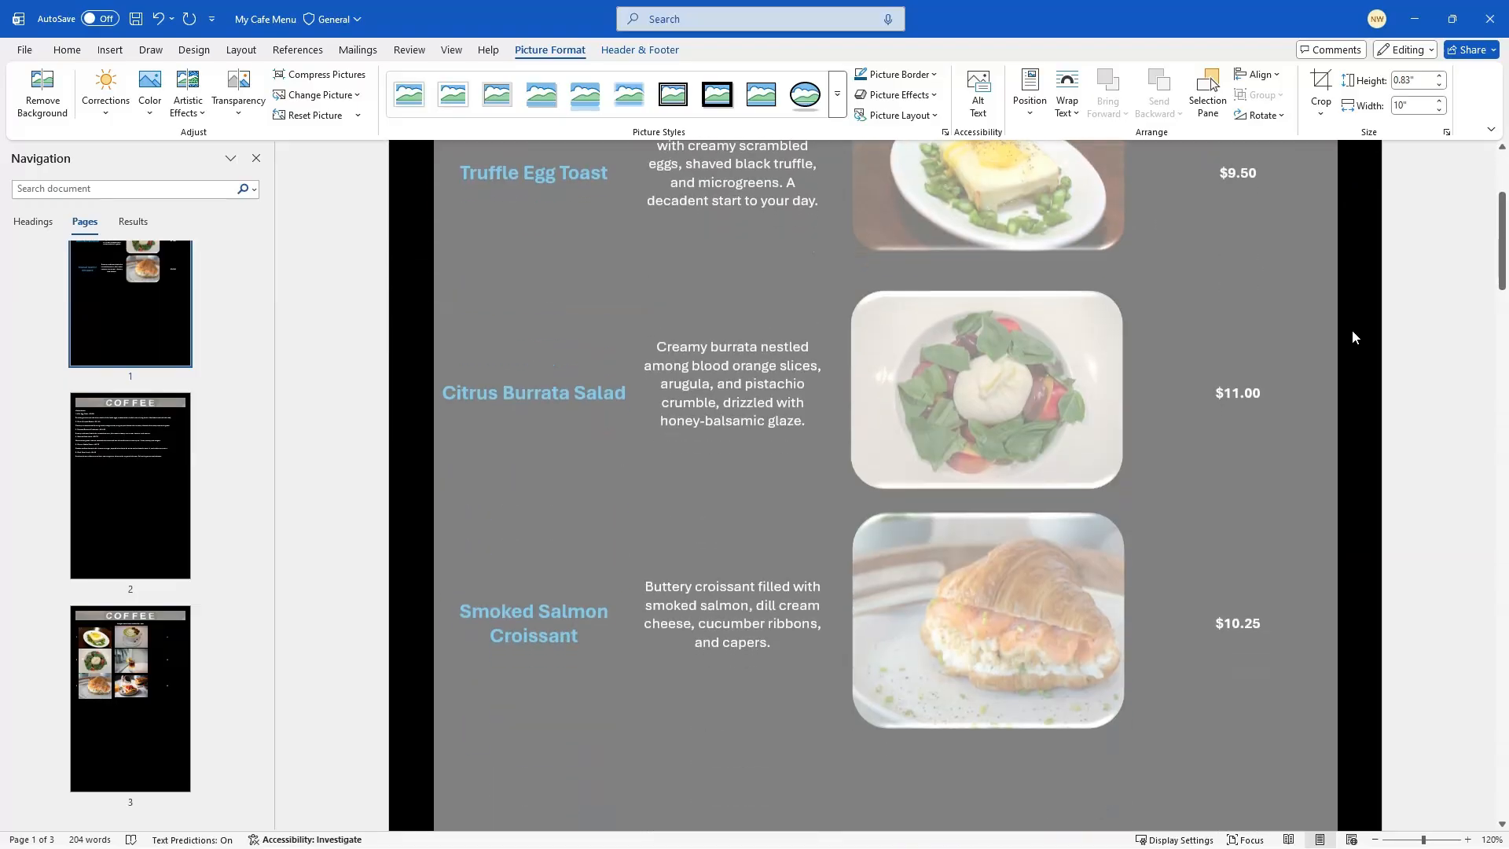
pyautogui.scroll(-7, 1350, 332)
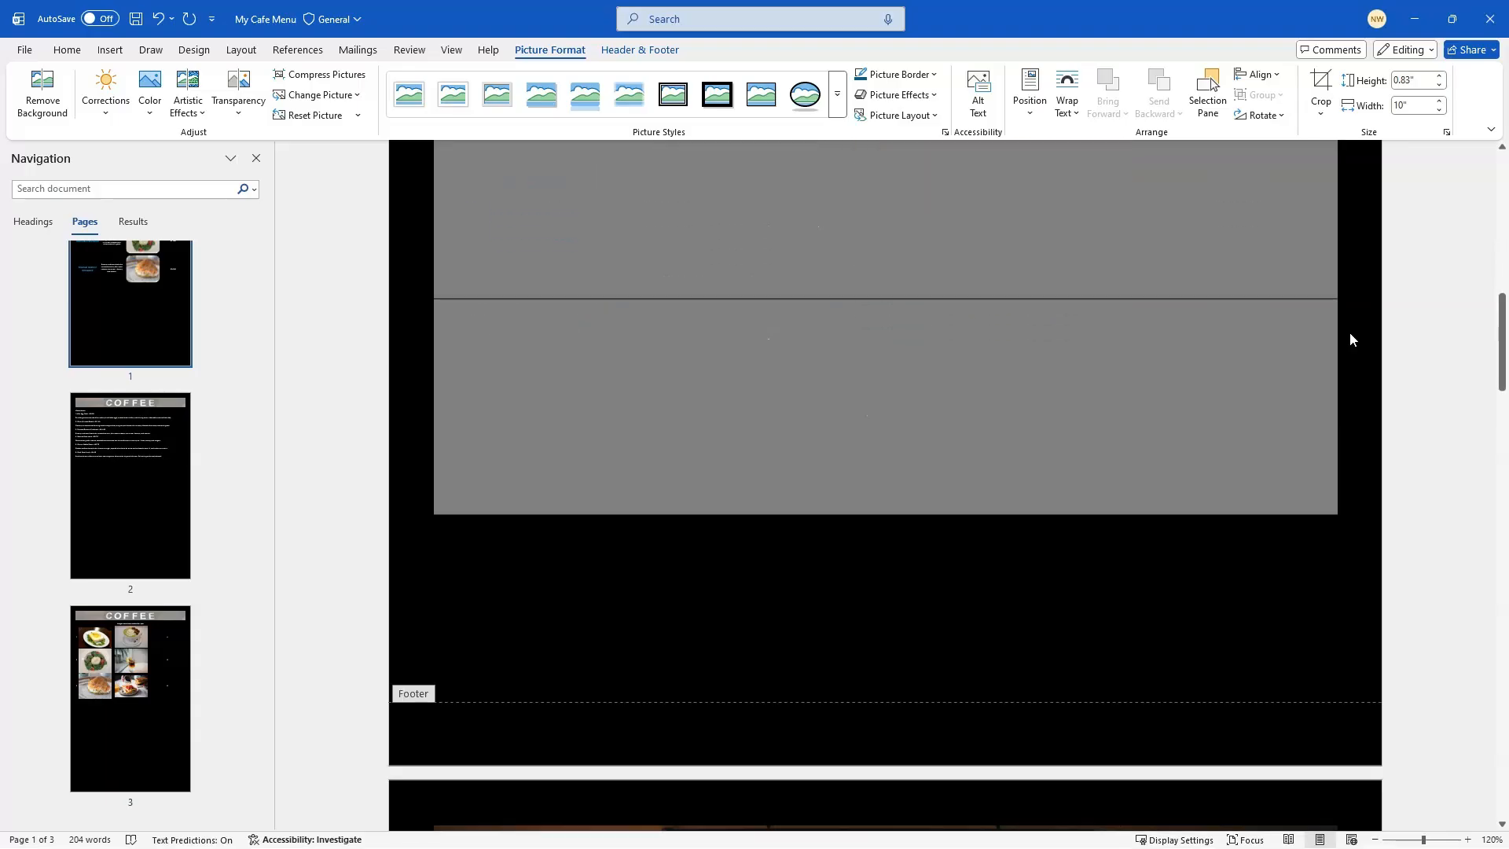
pyautogui.scroll(8, 1350, 335)
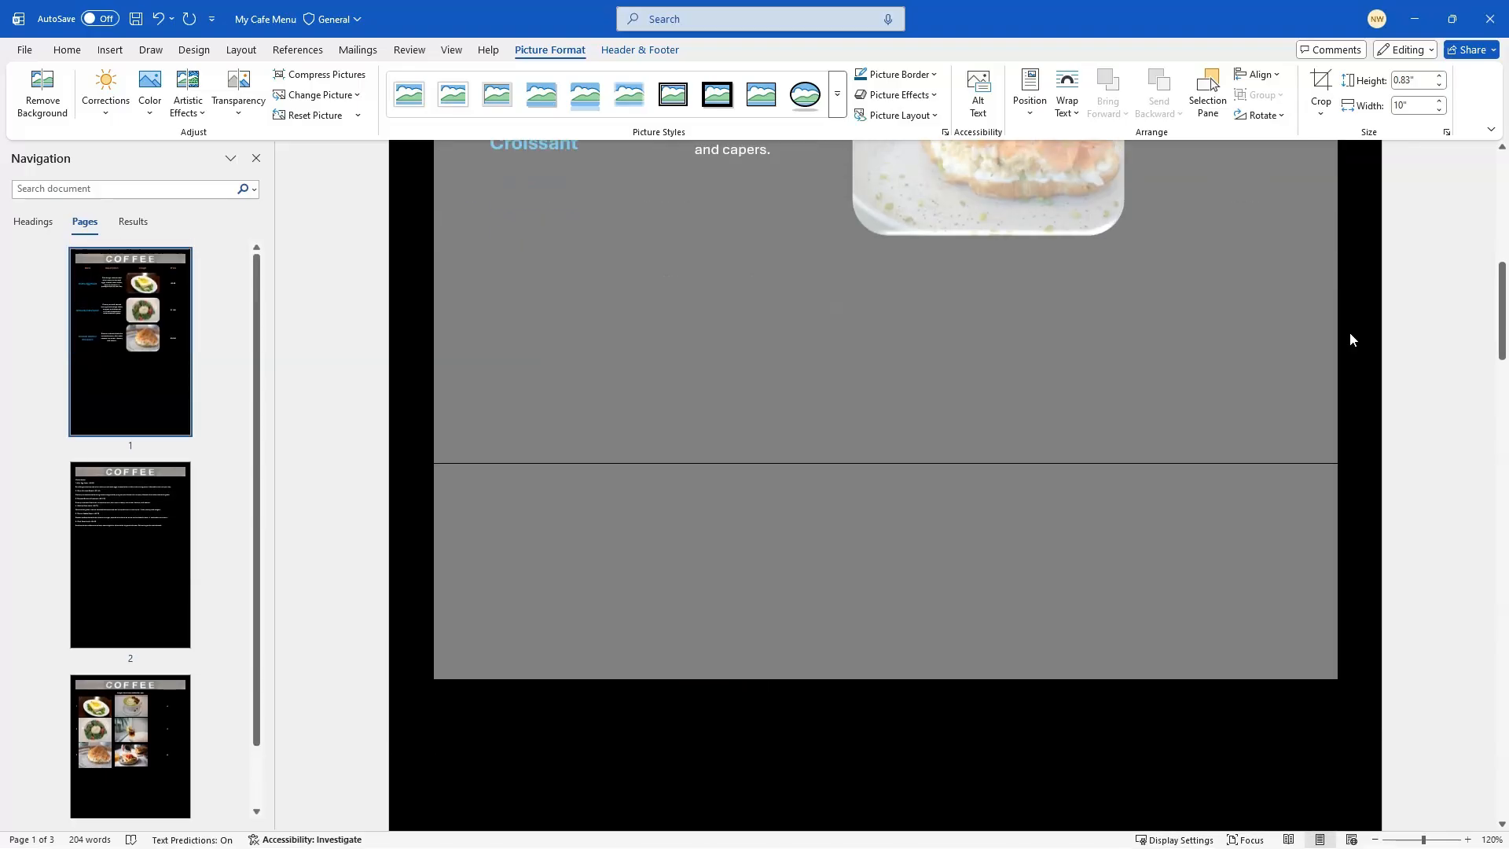
pyautogui.scroll(7, 1350, 332)
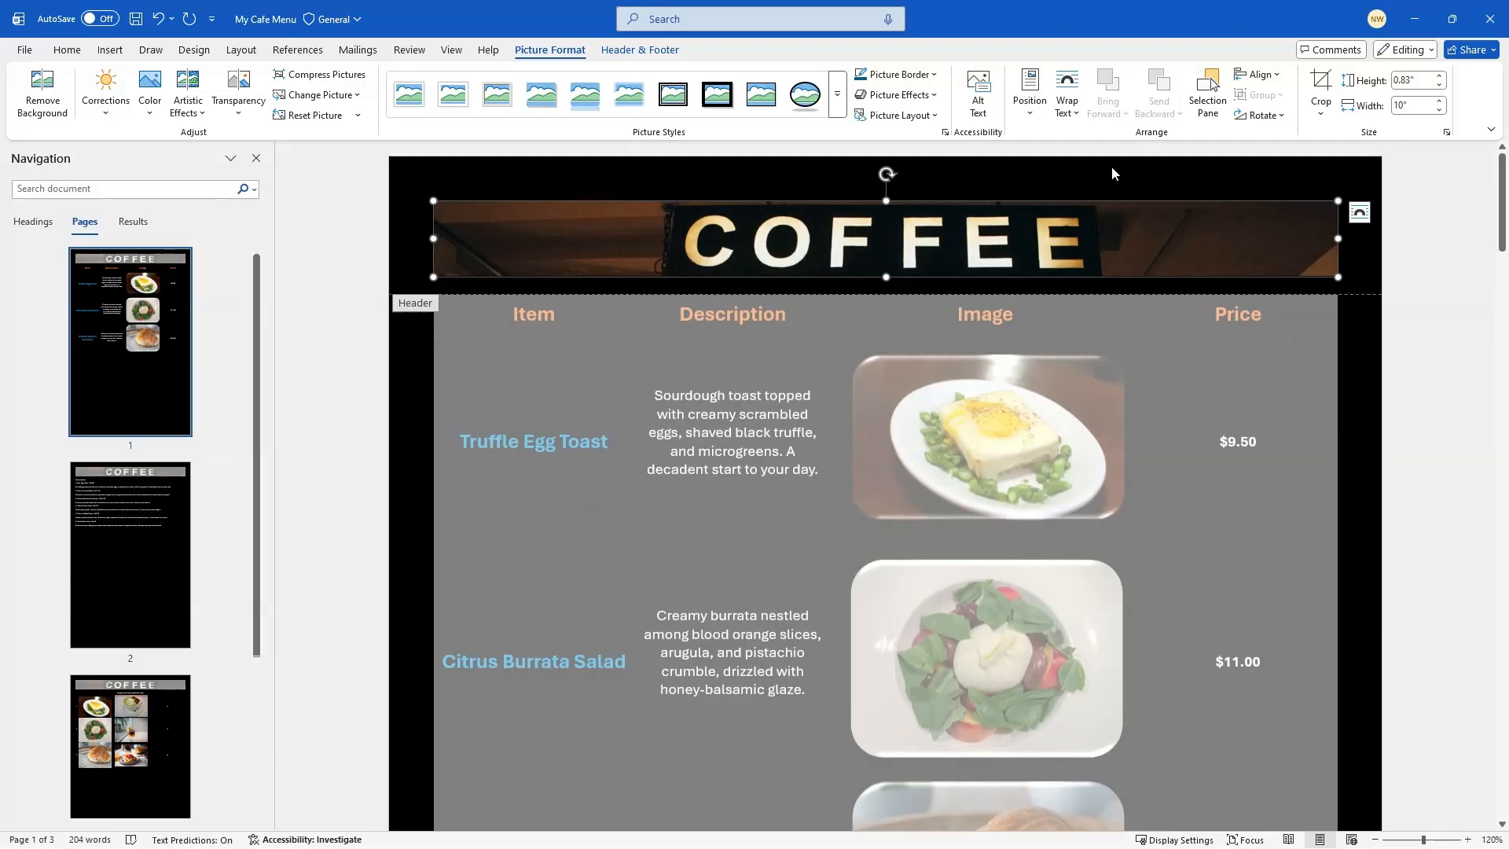
pyautogui.click(111, 51)
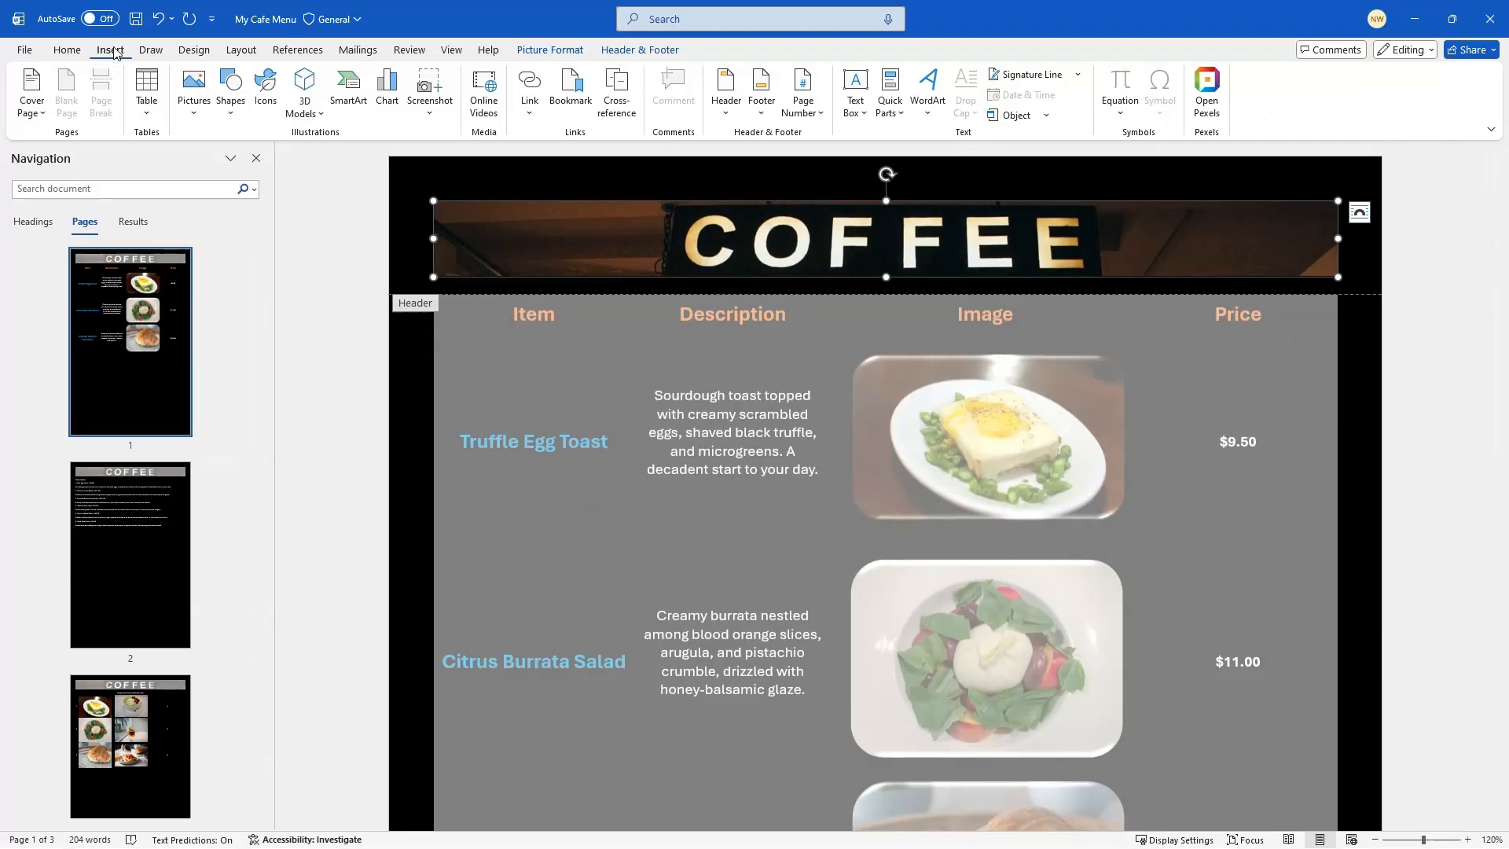
pyautogui.click(761, 116)
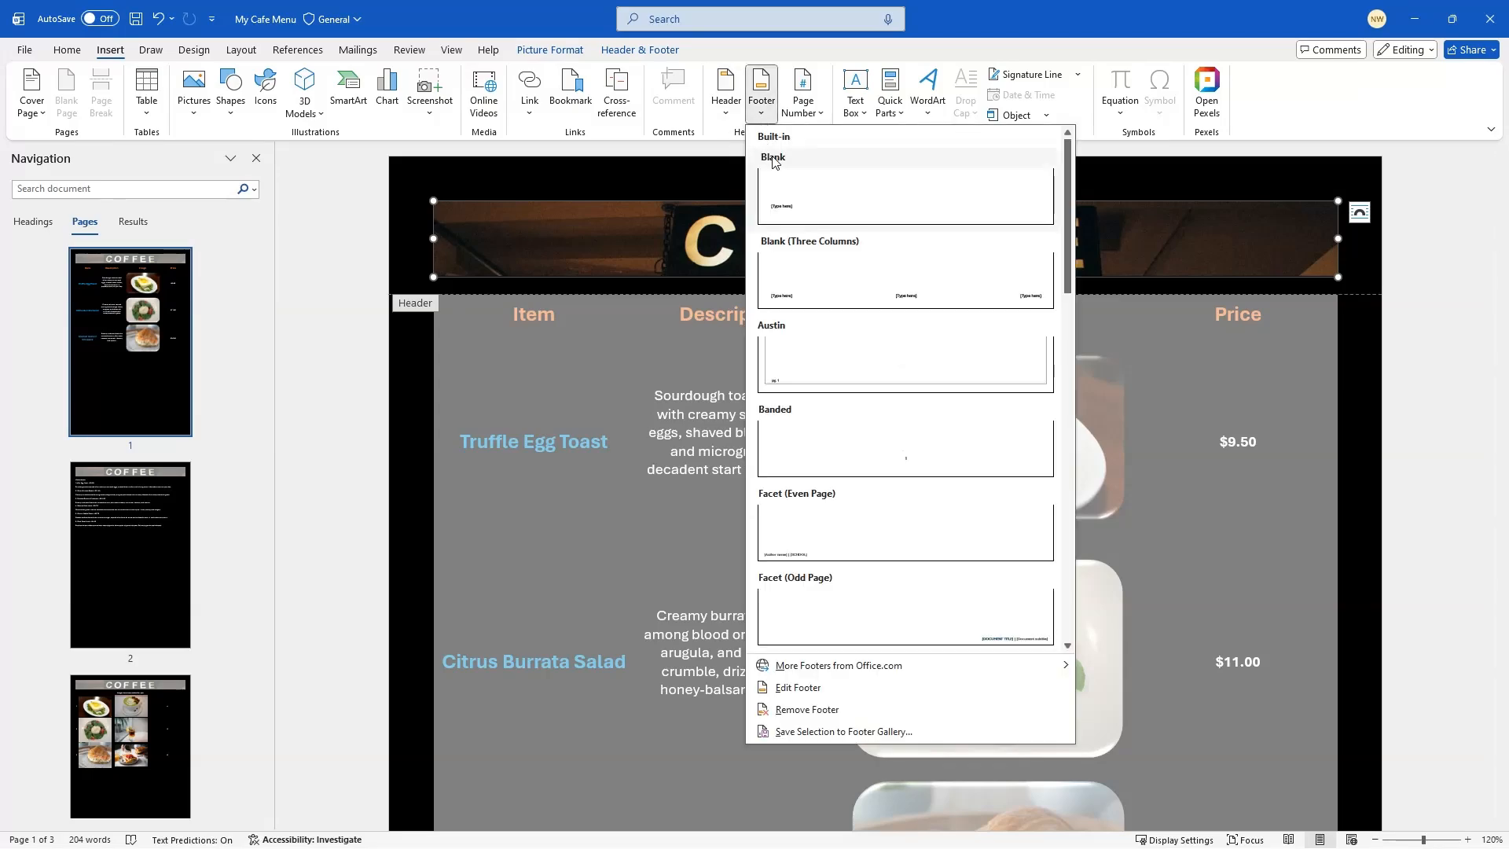
pyautogui.click(876, 191)
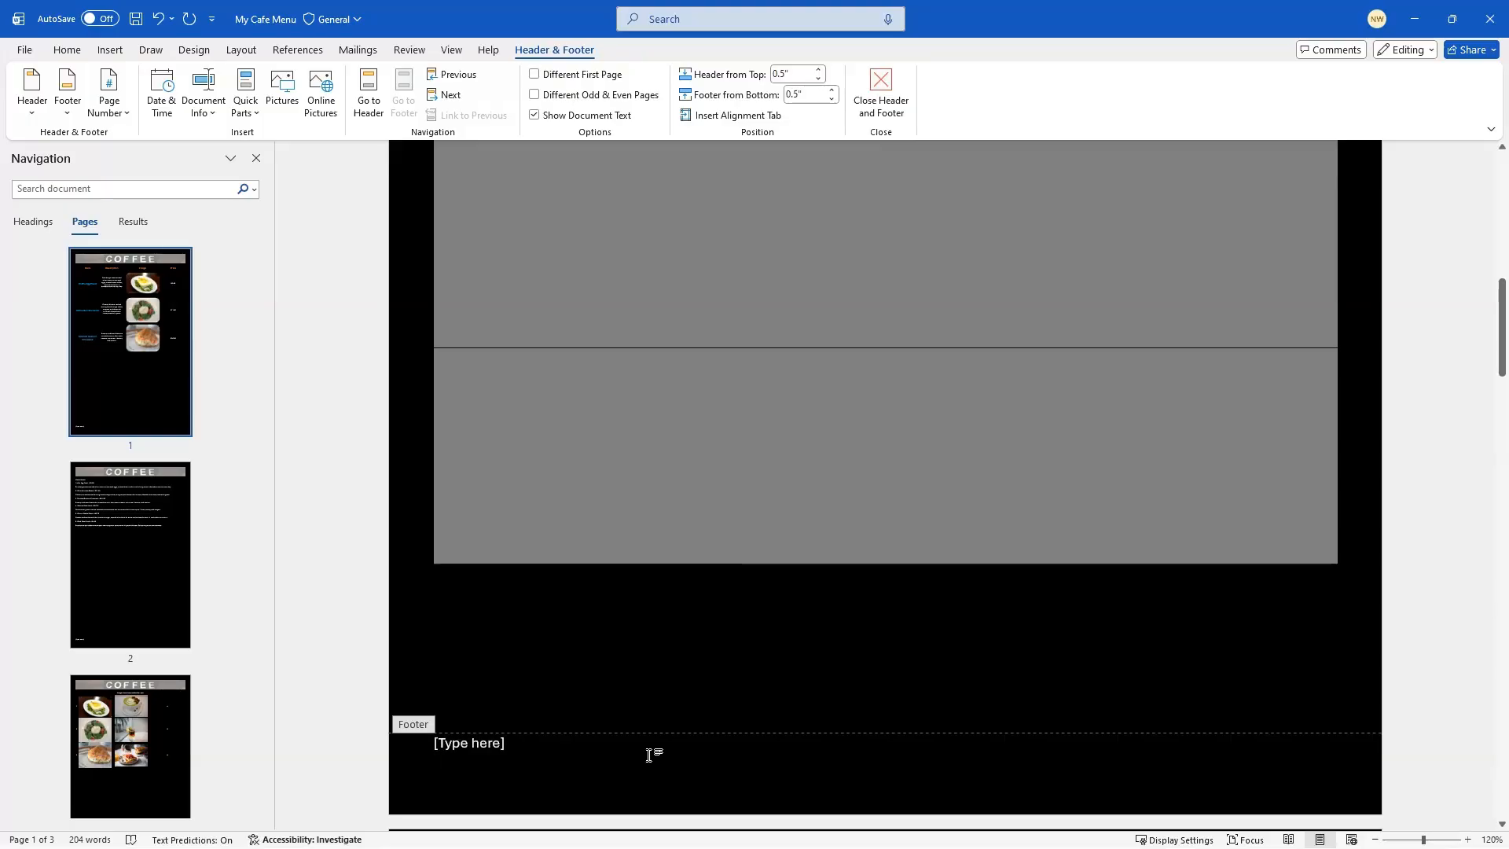
# Replace the footer placeholder with "Moes Café!" and center the footer text
pyautogui.click(456, 752)
pyautogui.click(461, 747)
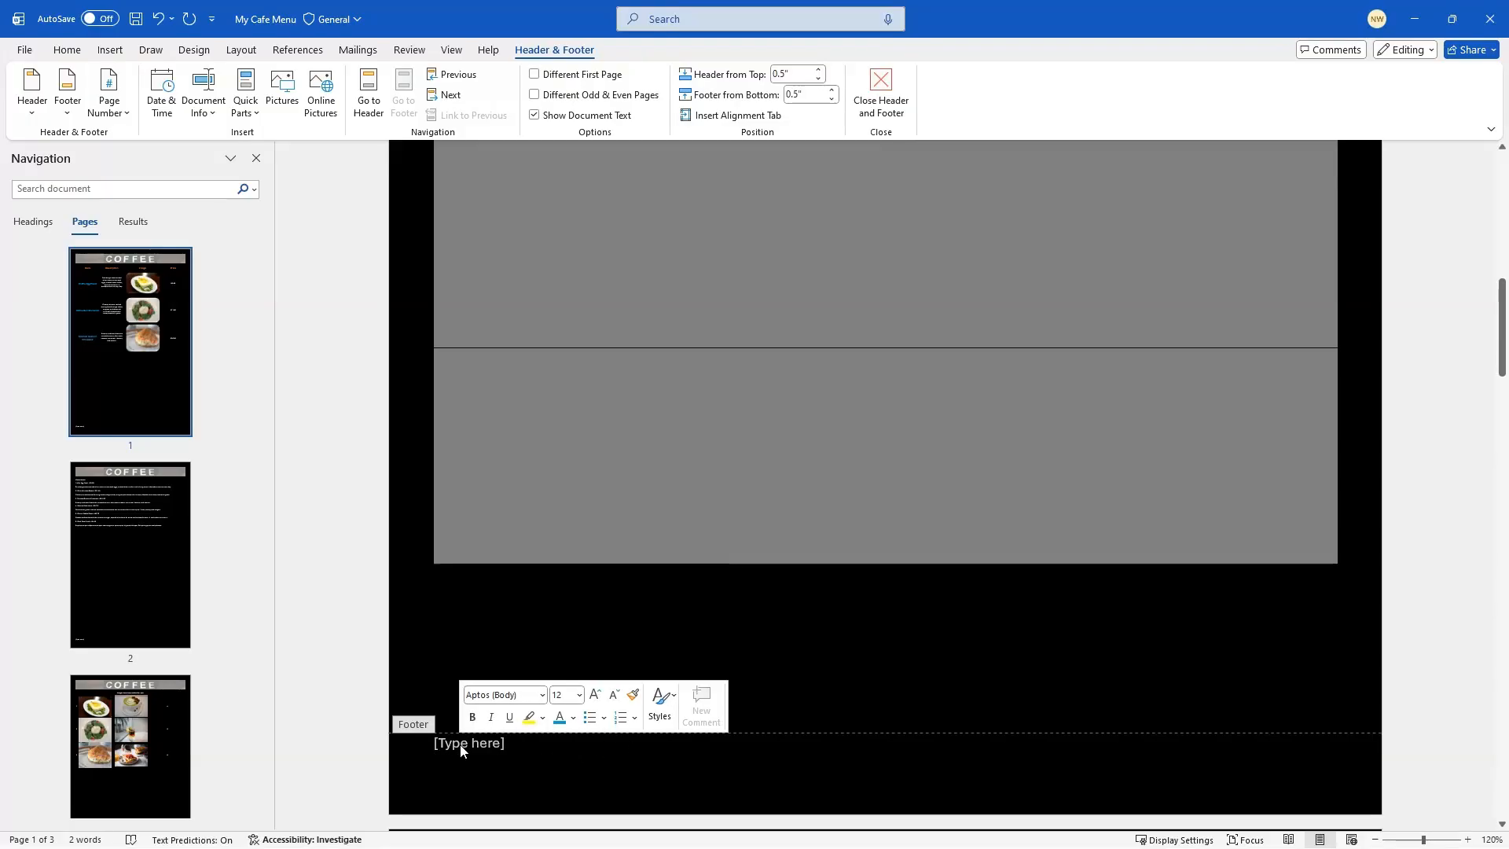
pyautogui.write('Moes Café!')
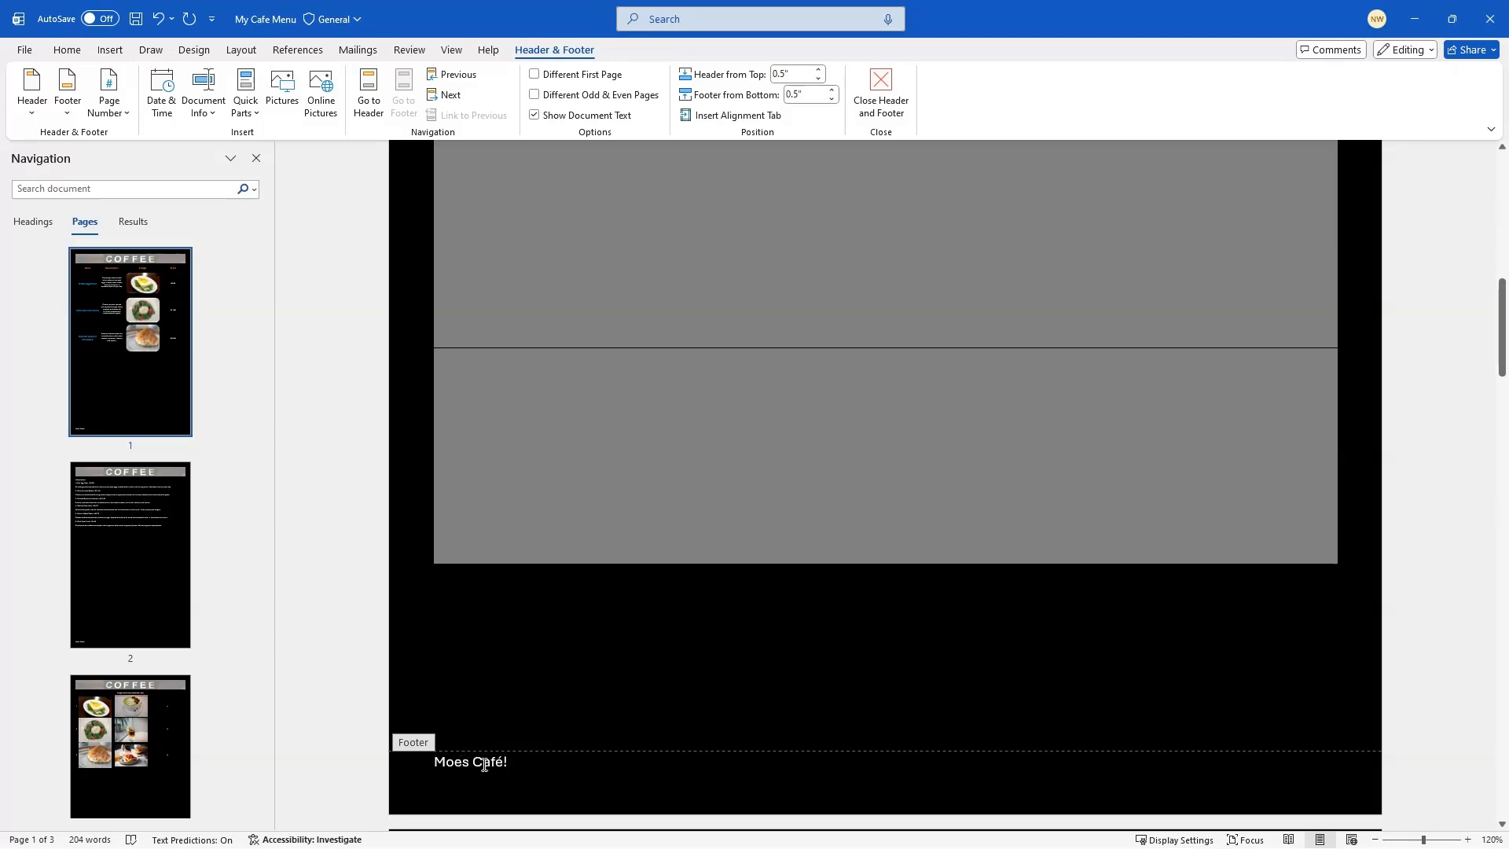
pyautogui.tripleClick(482, 763)
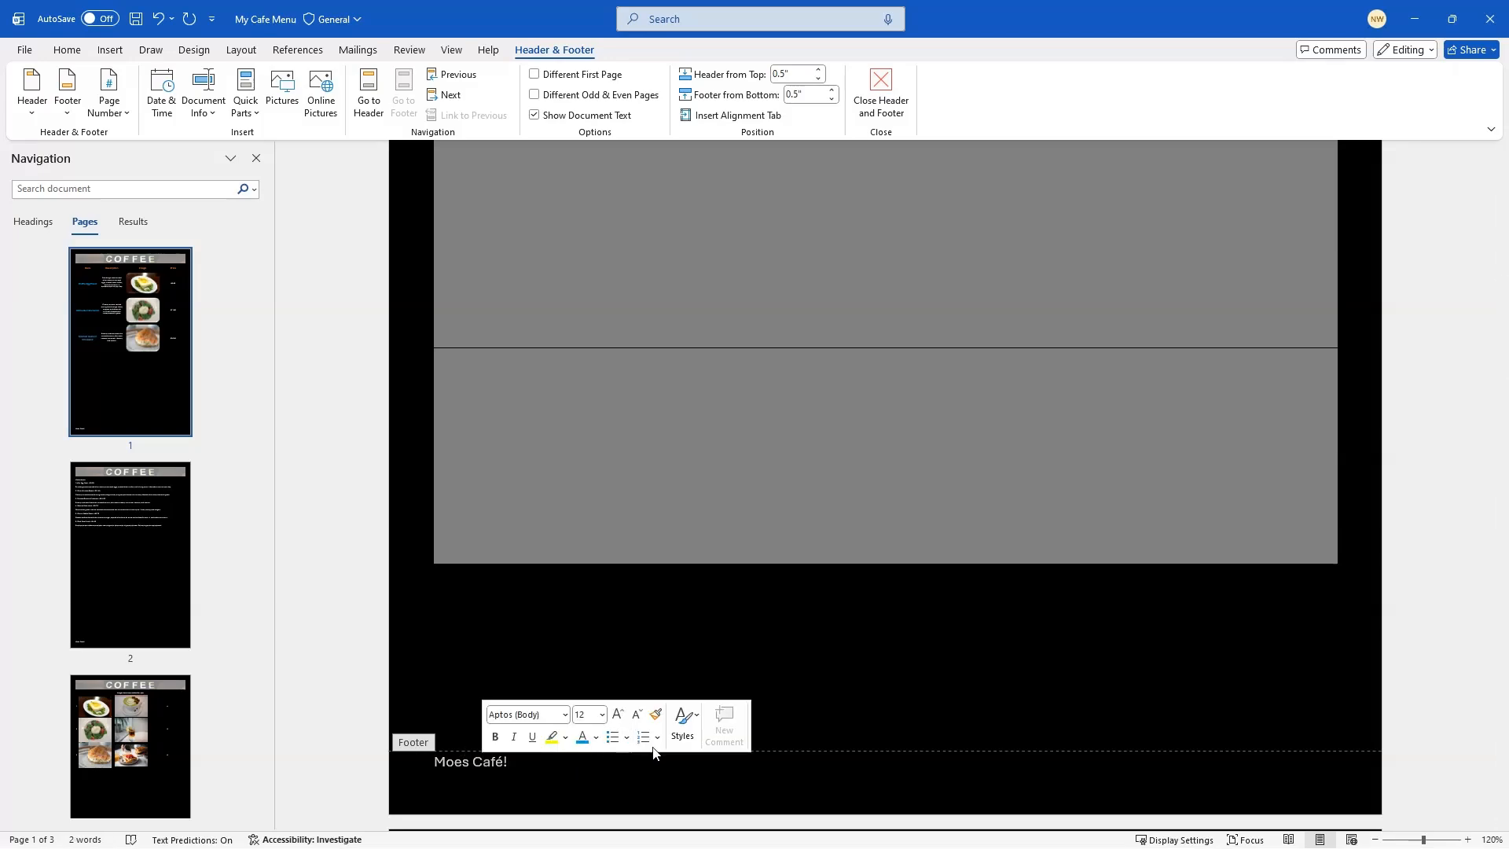
pyautogui.click(68, 49)
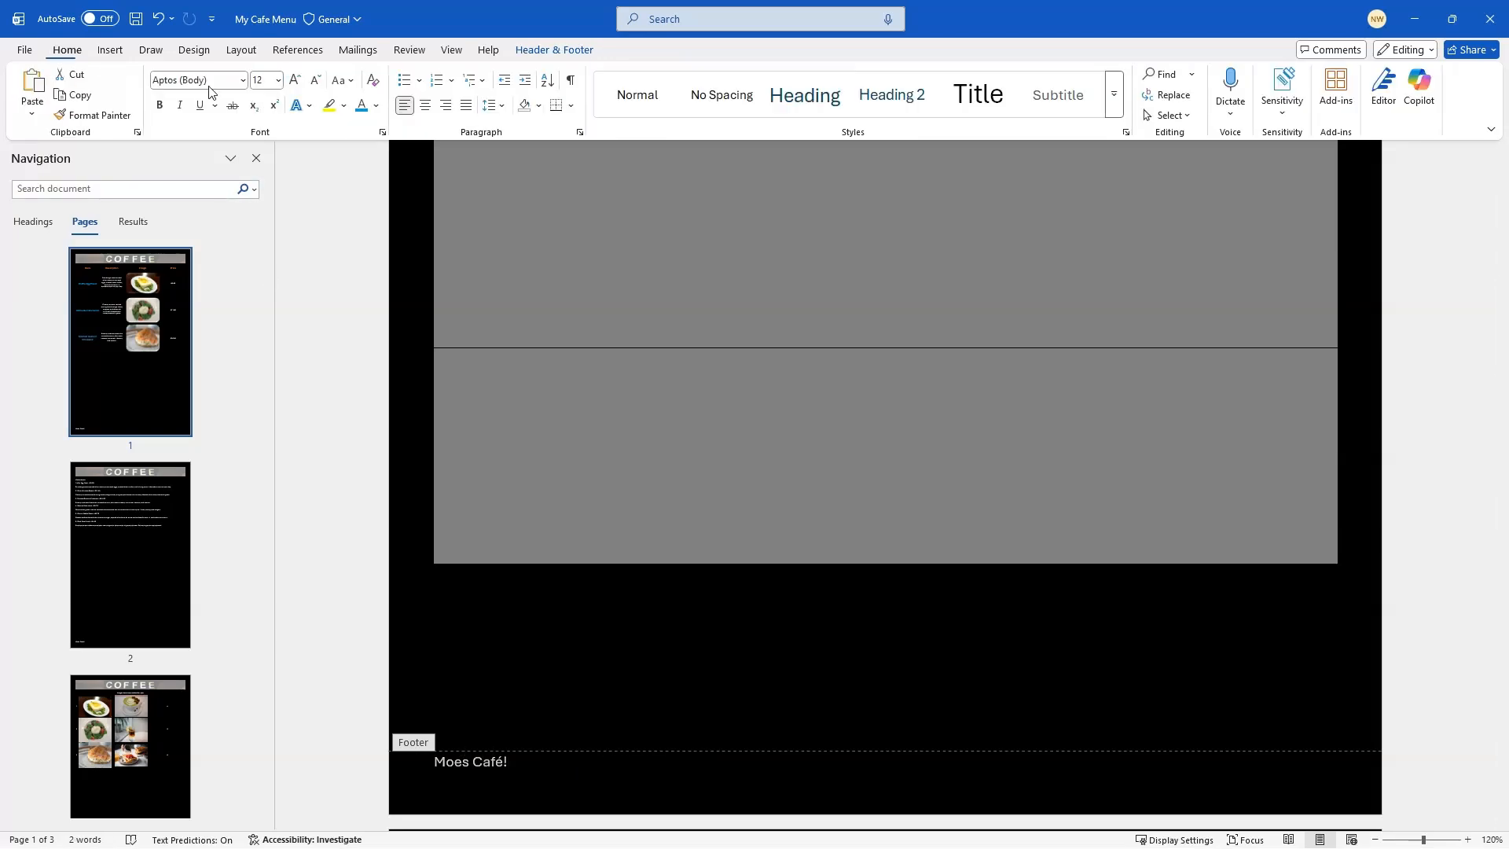
pyautogui.click(424, 105)
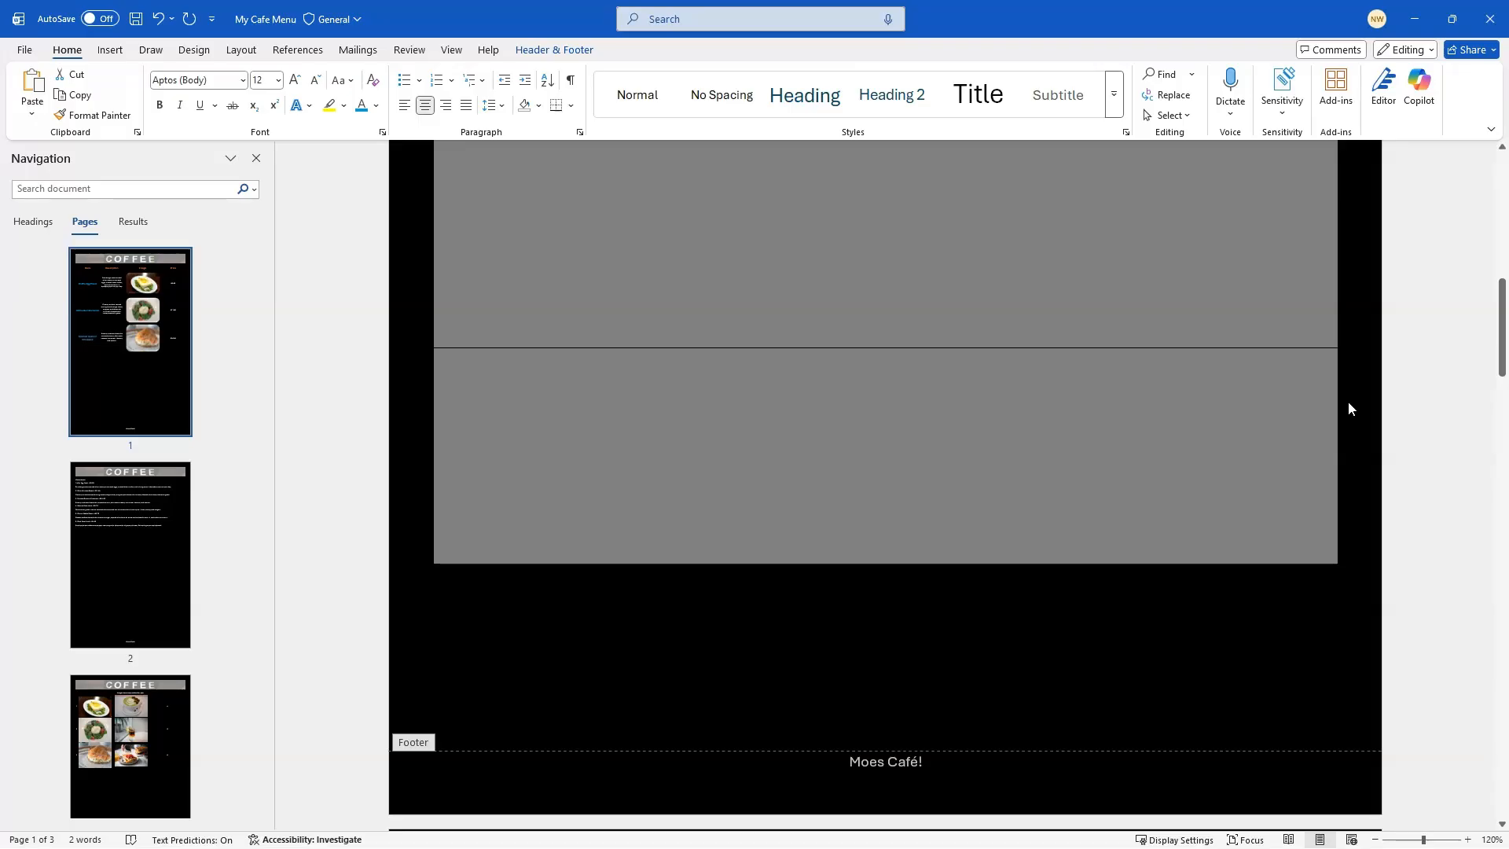
# Leave header and footer editing and return to the menu table at the start of the first page
pyautogui.scroll(5, 1349, 407)
pyautogui.scroll(5, 1348, 409)
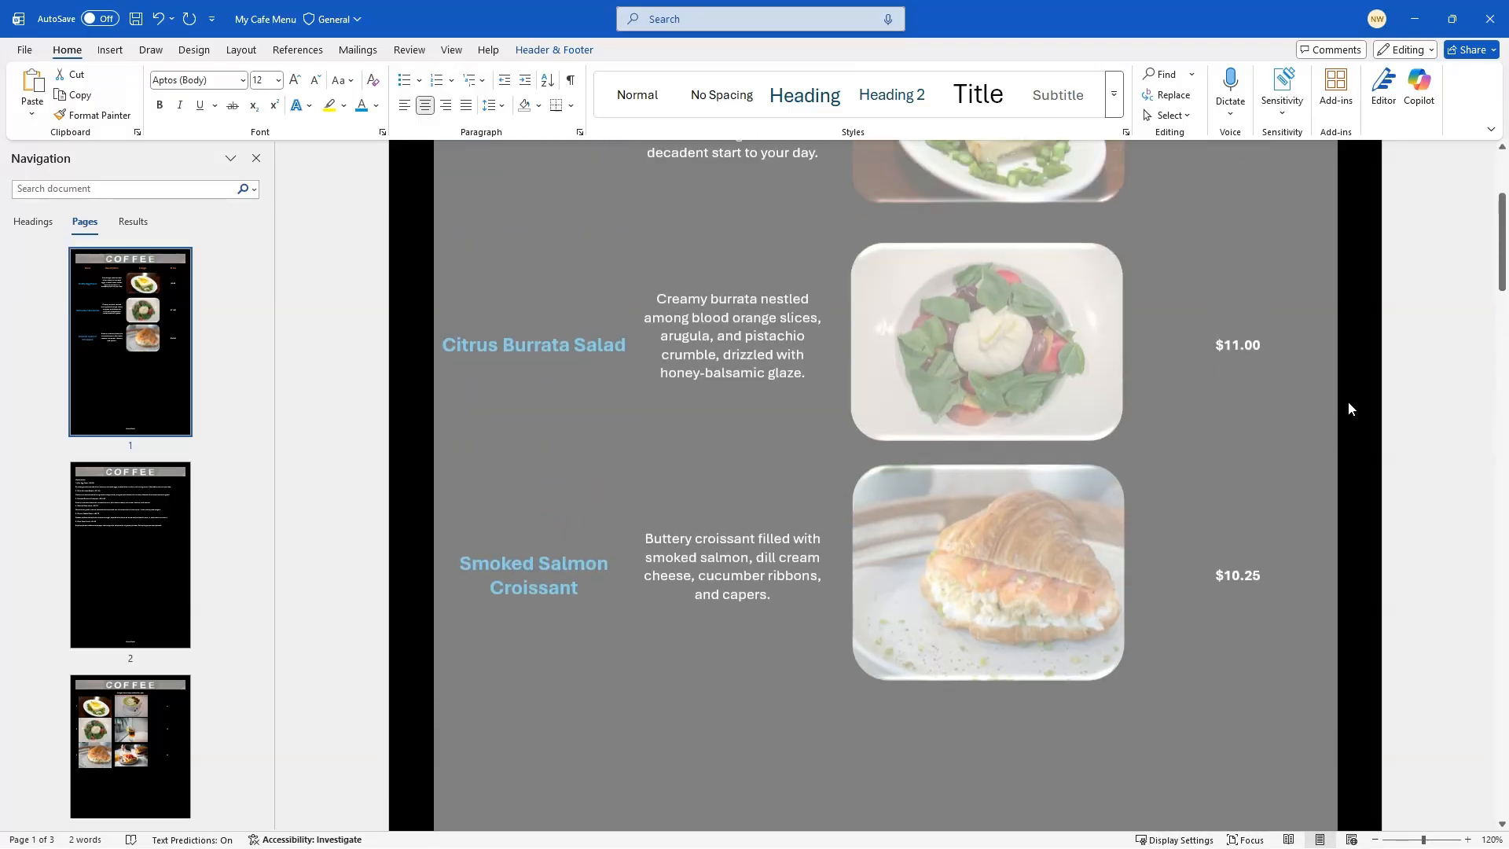
pyautogui.scroll(-2, 1348, 409)
pyautogui.scroll(-5, 1347, 401)
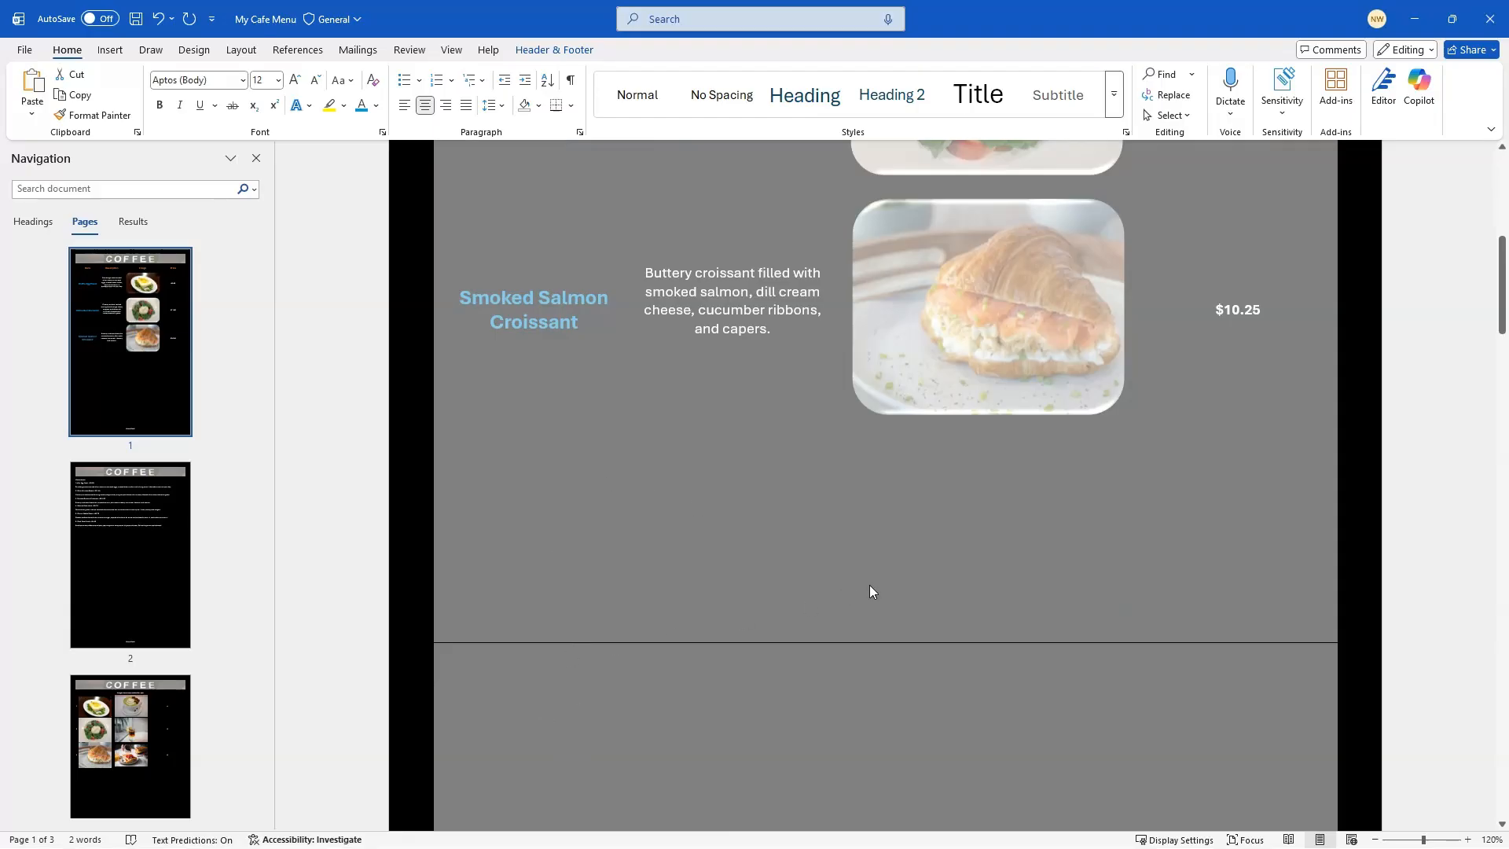
pyautogui.scroll(8, 1250, 510)
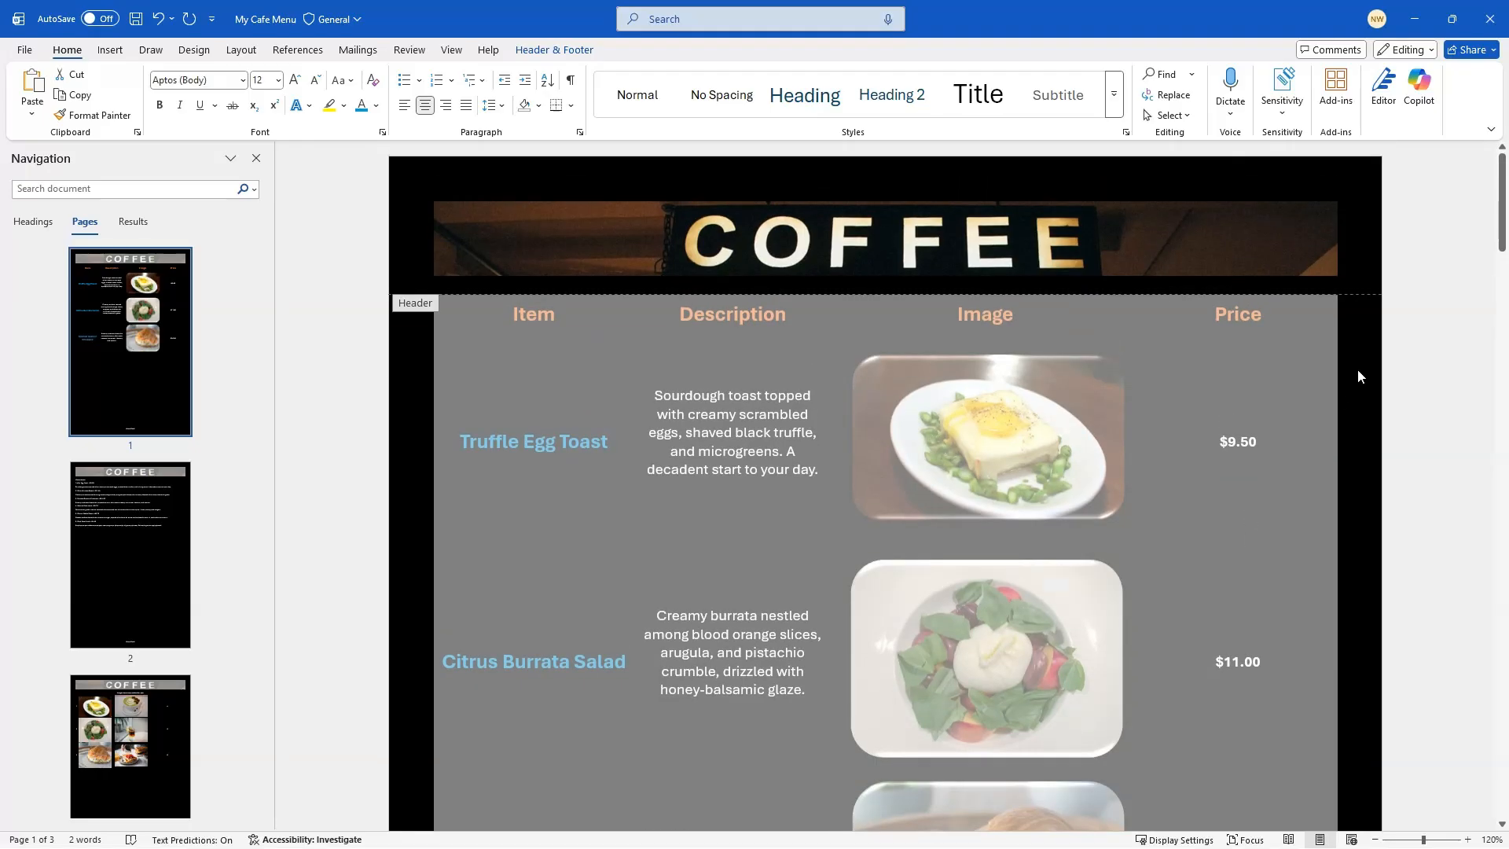
pyautogui.doubleClick(1358, 376)
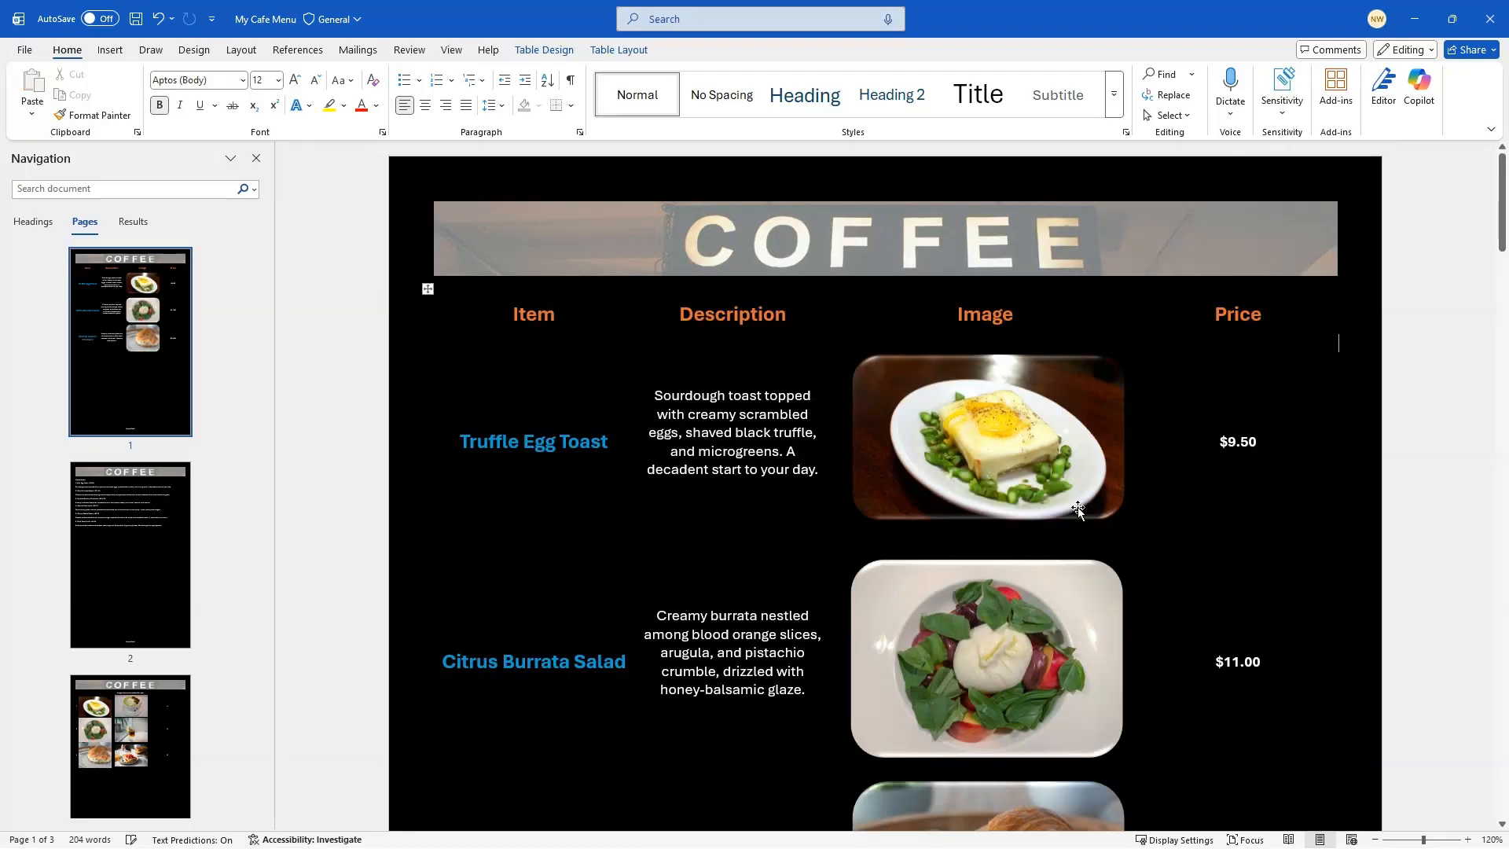
# Apply all borders to the entire menu table and check its rows down to the empty ones below Smoked Salmon Croissant
pyautogui.scroll(-5, 916, 563)
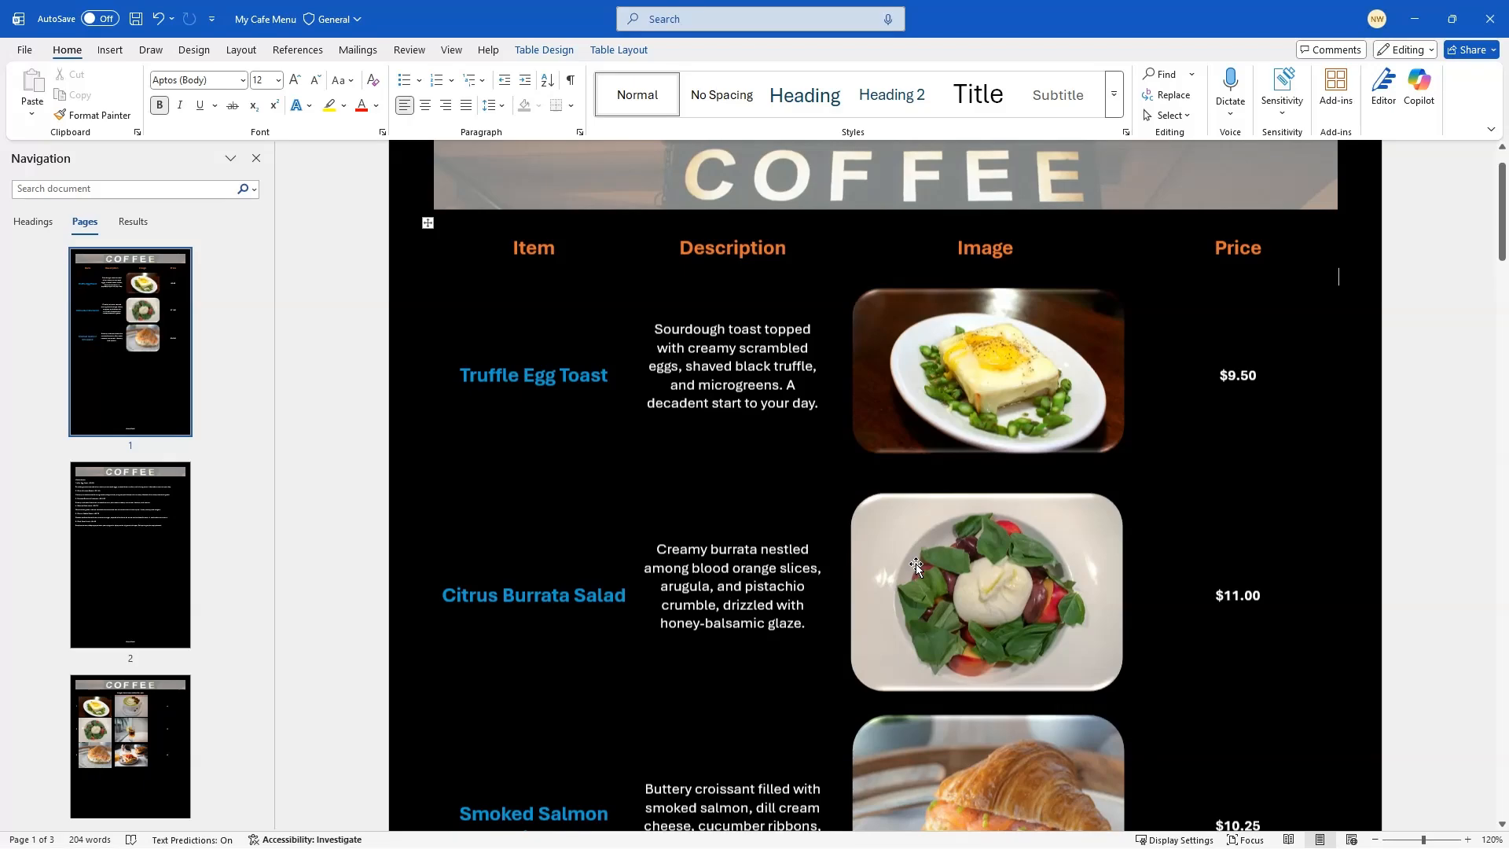
pyautogui.scroll(-3, 923, 564)
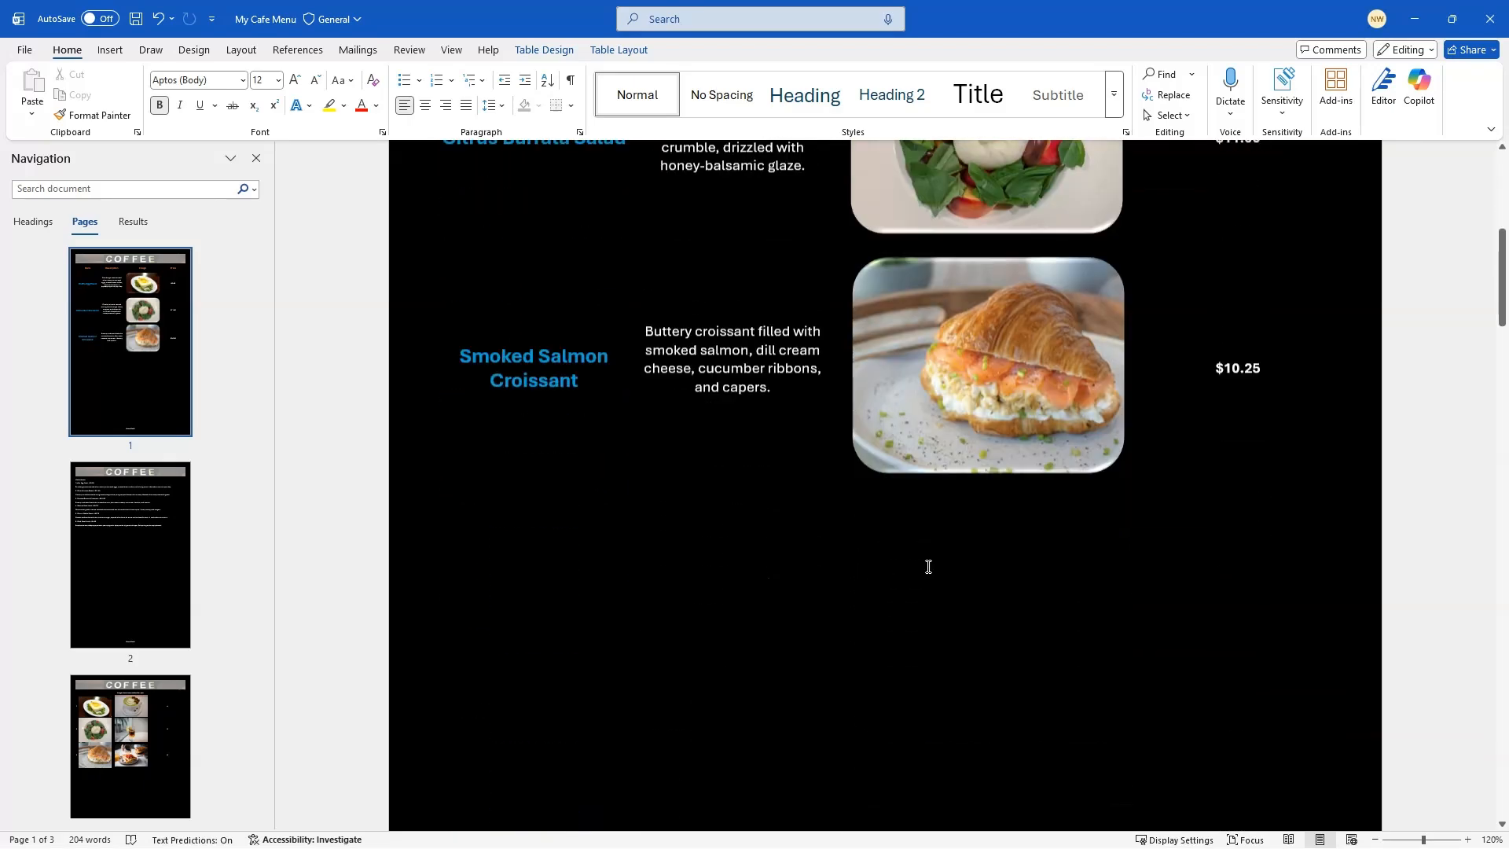
pyautogui.click(958, 523)
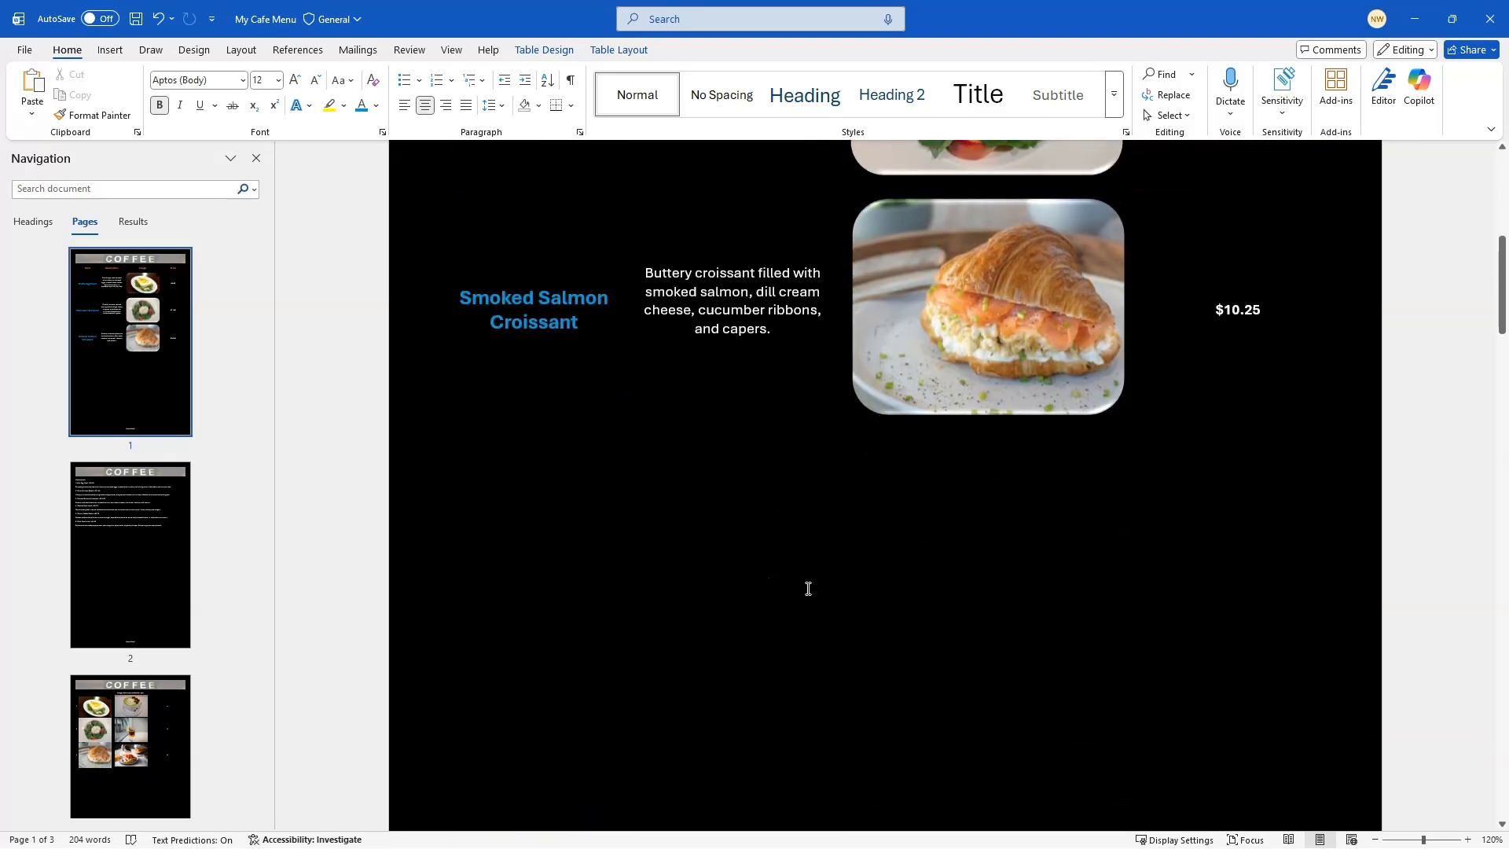
pyautogui.scroll(-2, 786, 589)
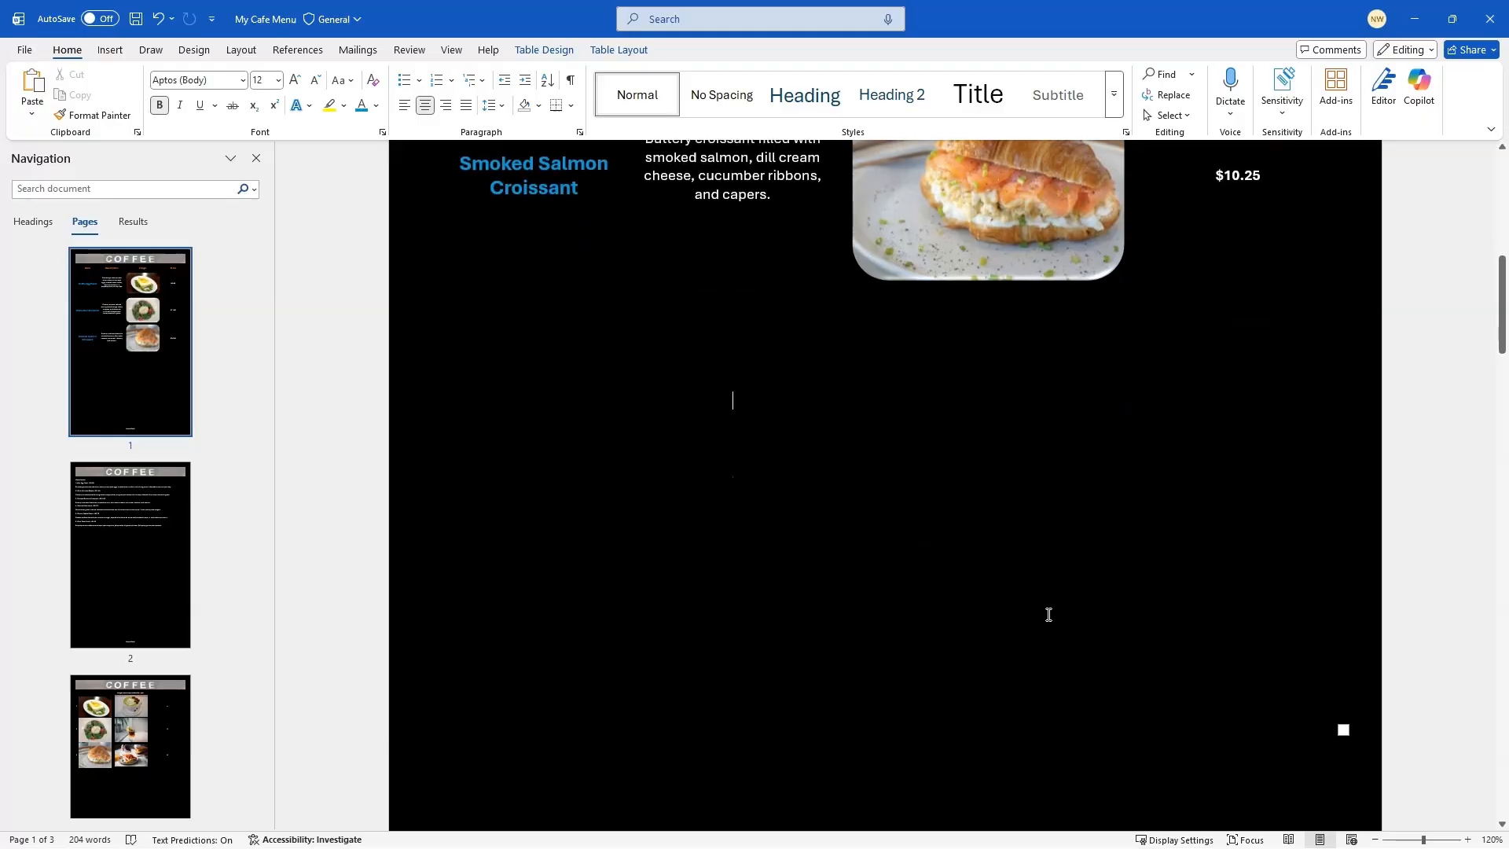
pyautogui.scroll(9, 1050, 616)
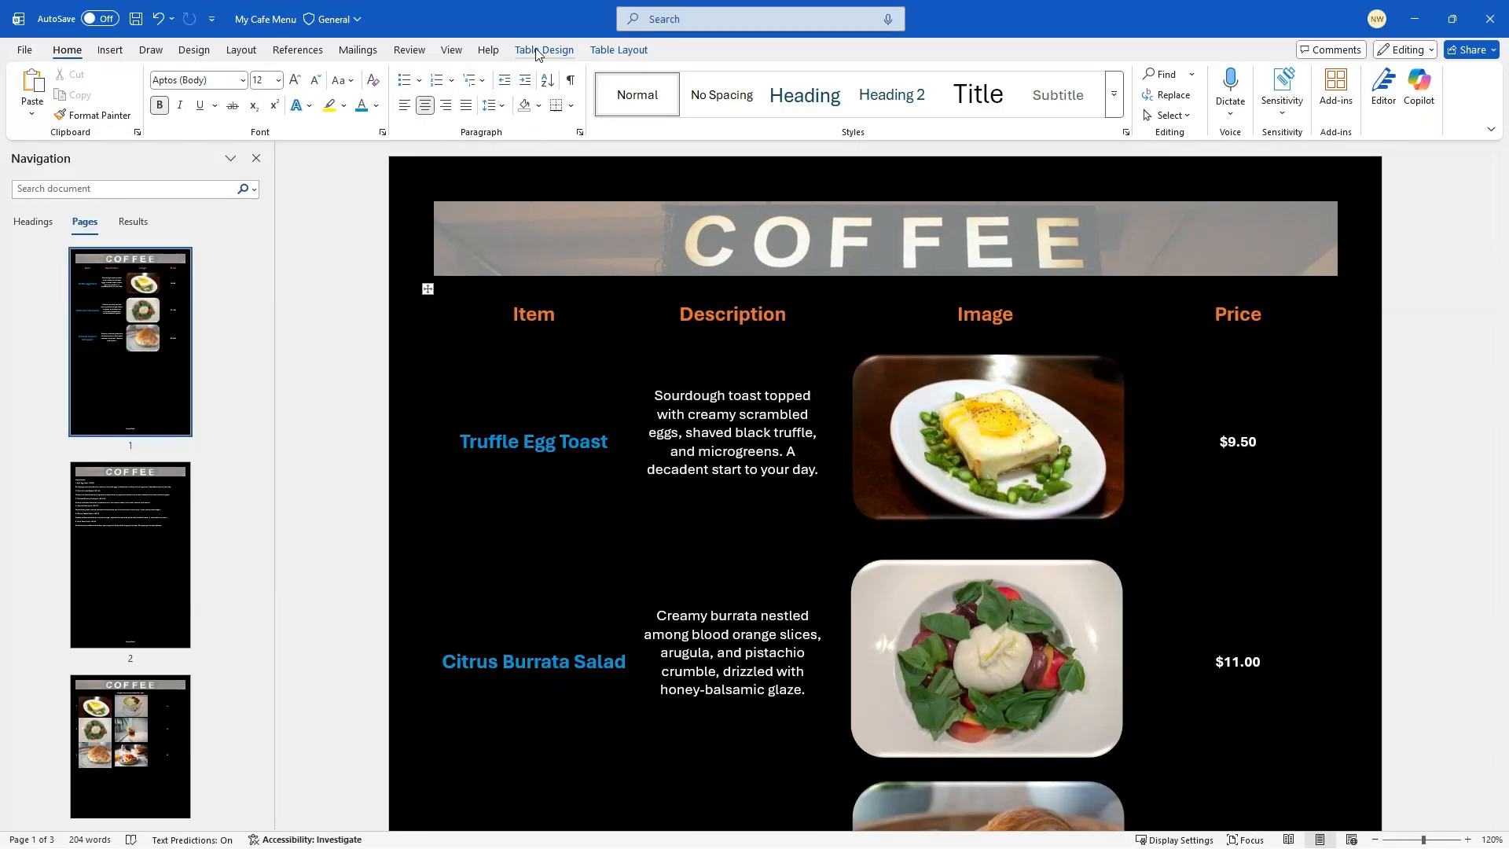
pyautogui.click(541, 50)
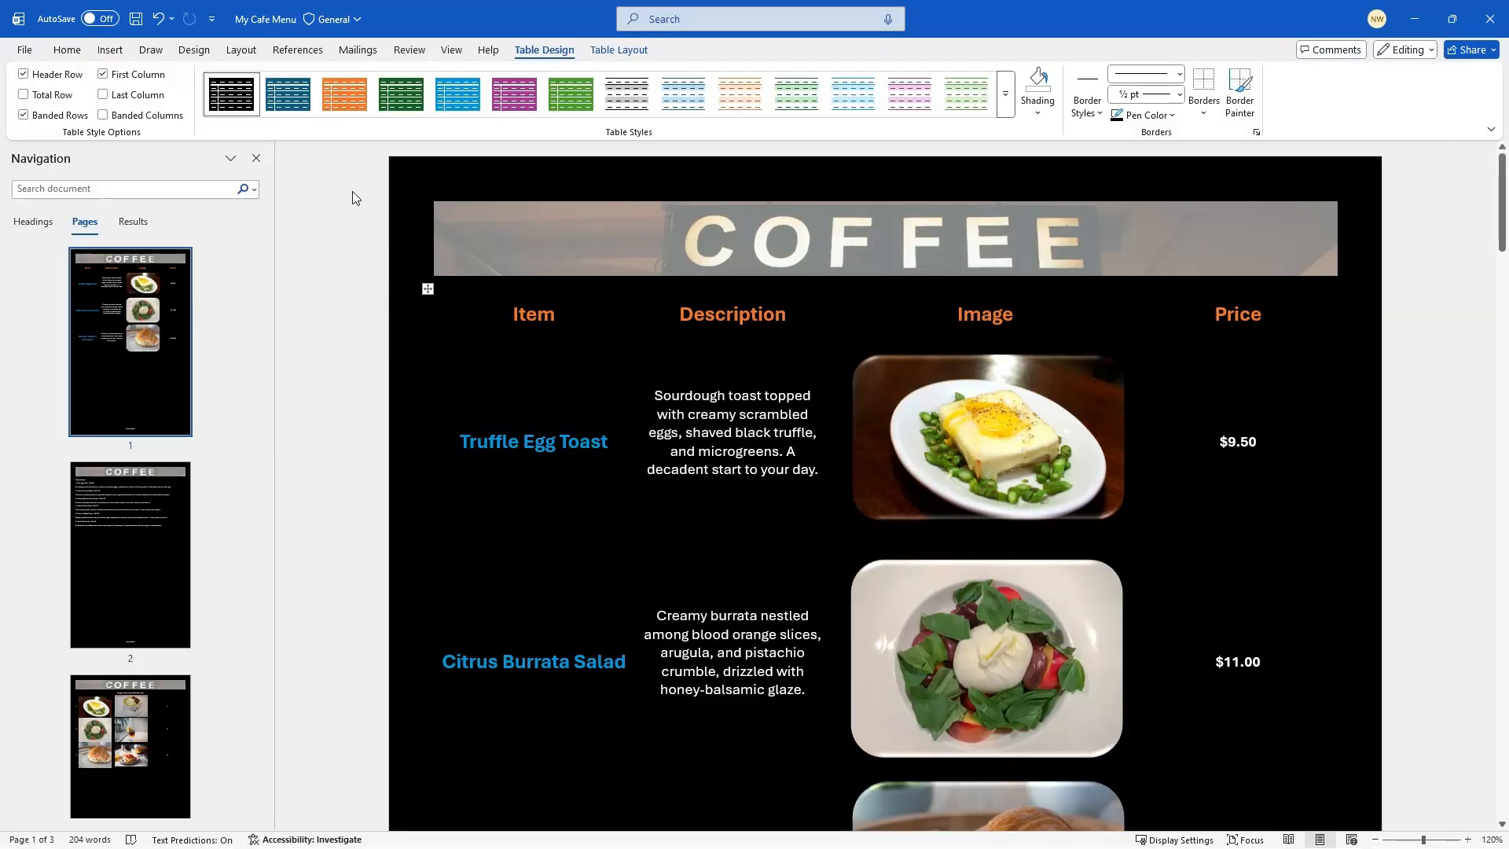
pyautogui.click(426, 291)
pyautogui.click(1204, 115)
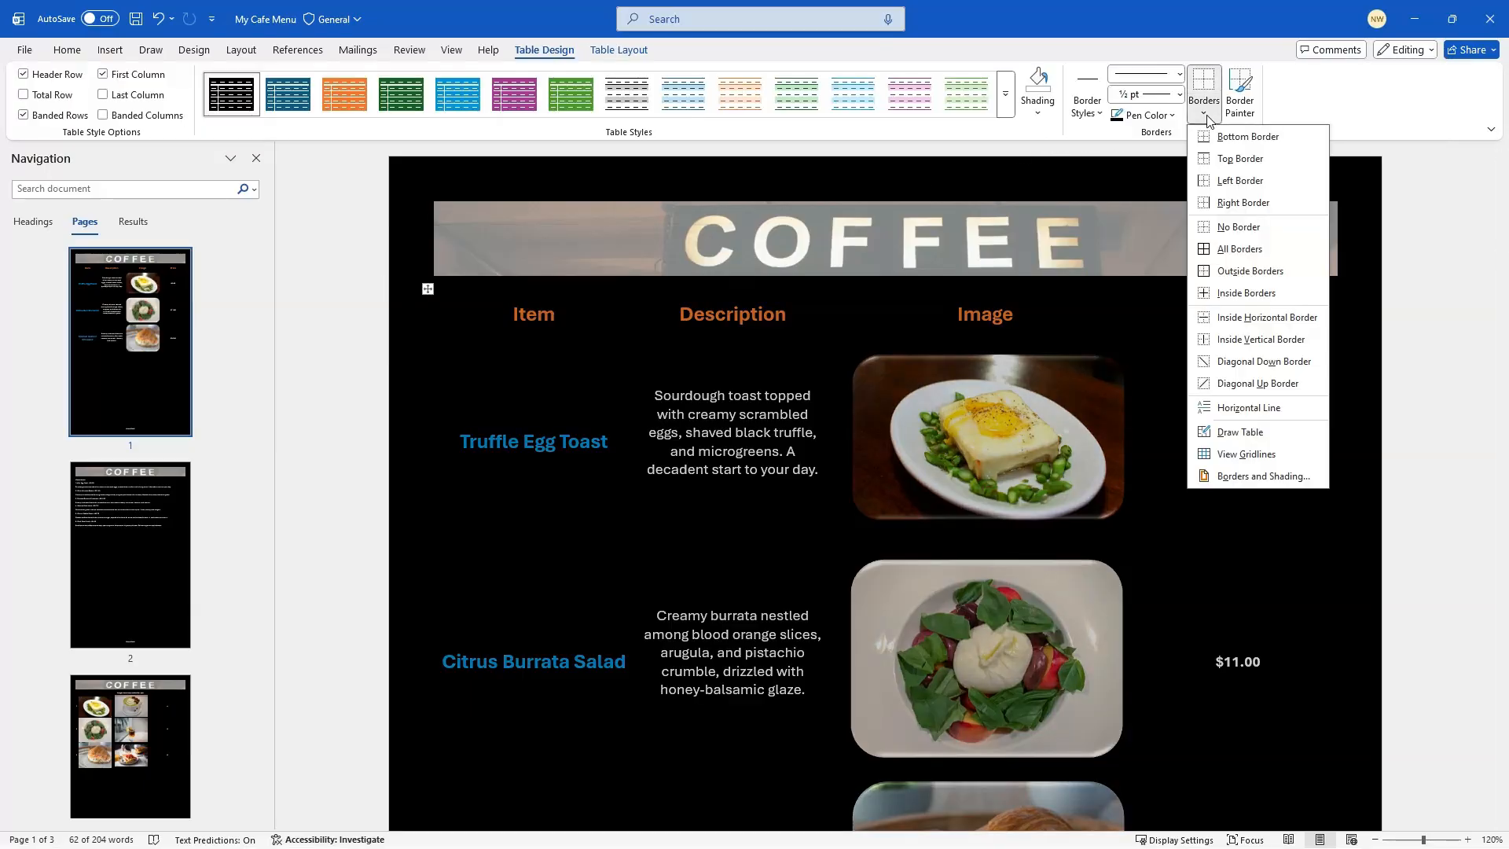
pyautogui.click(1228, 250)
pyautogui.scroll(-2, 814, 602)
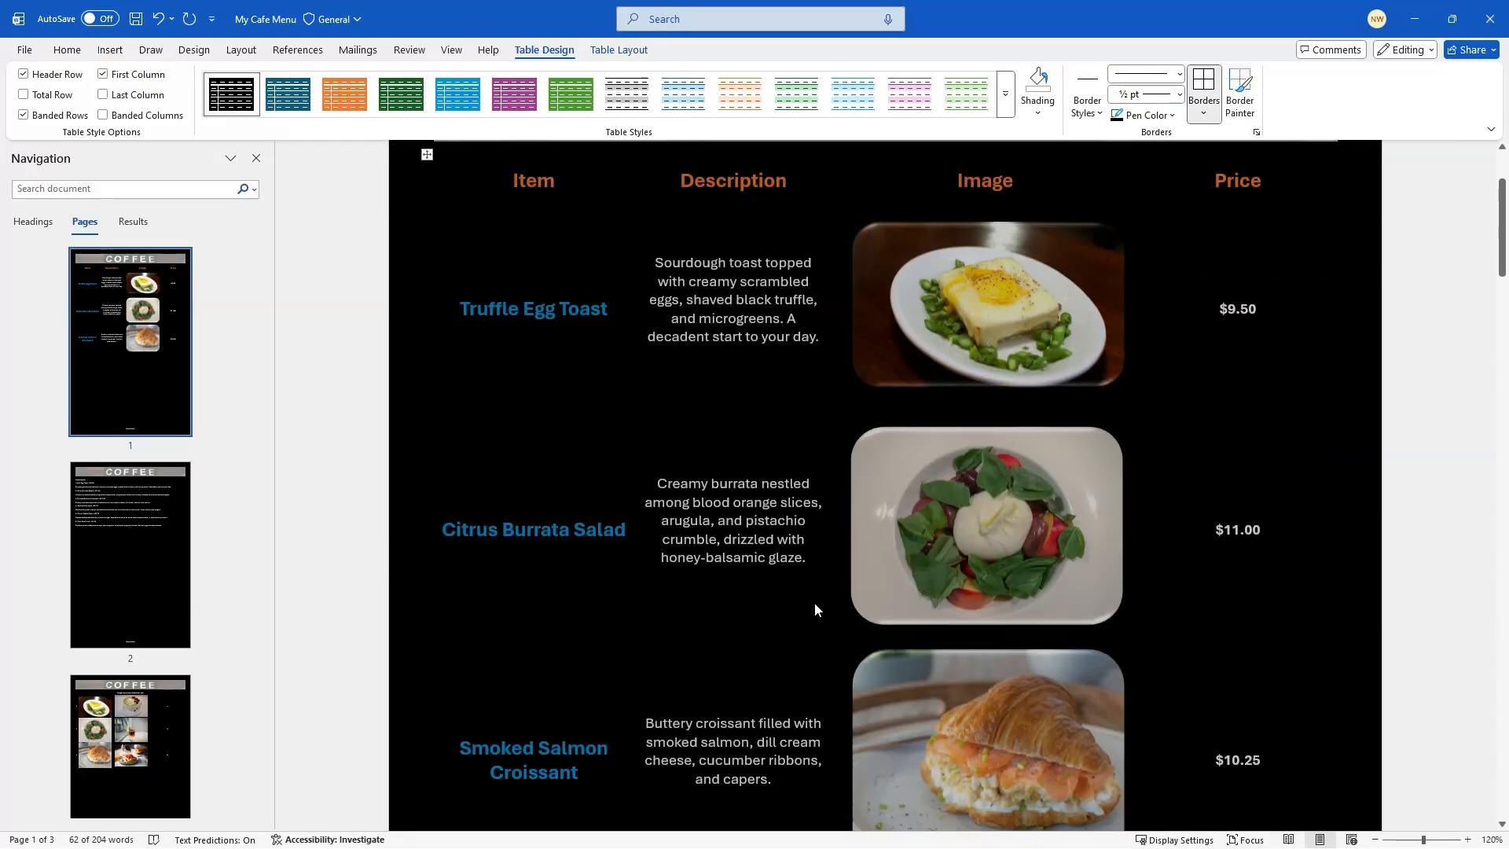
pyautogui.scroll(-4, 803, 617)
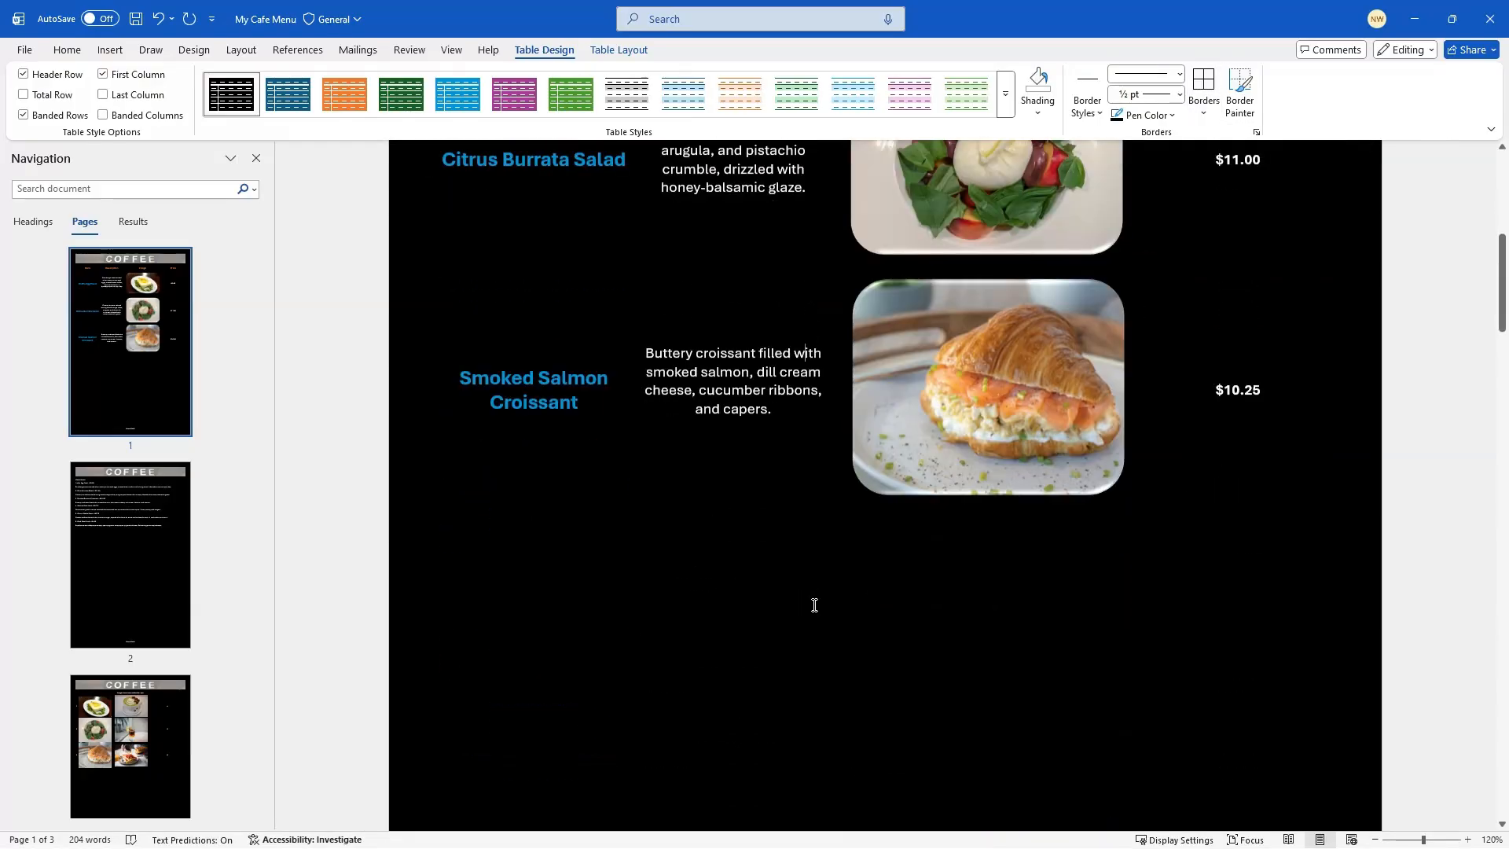
# Delete the two empty table rows below the Smoked Salmon Croissant row
pyautogui.click(961, 540)
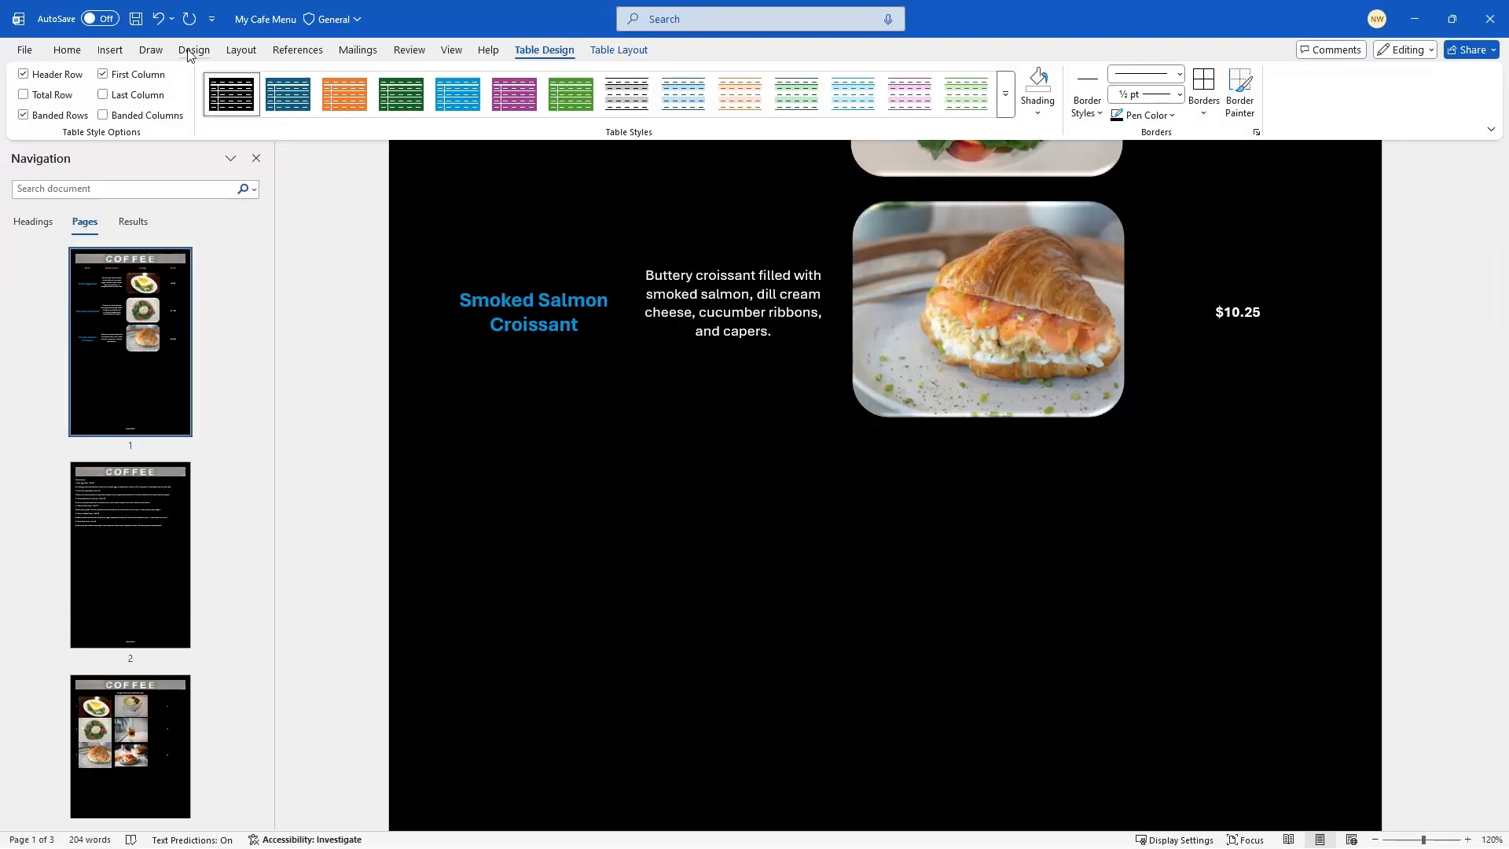
pyautogui.rightClick(994, 556)
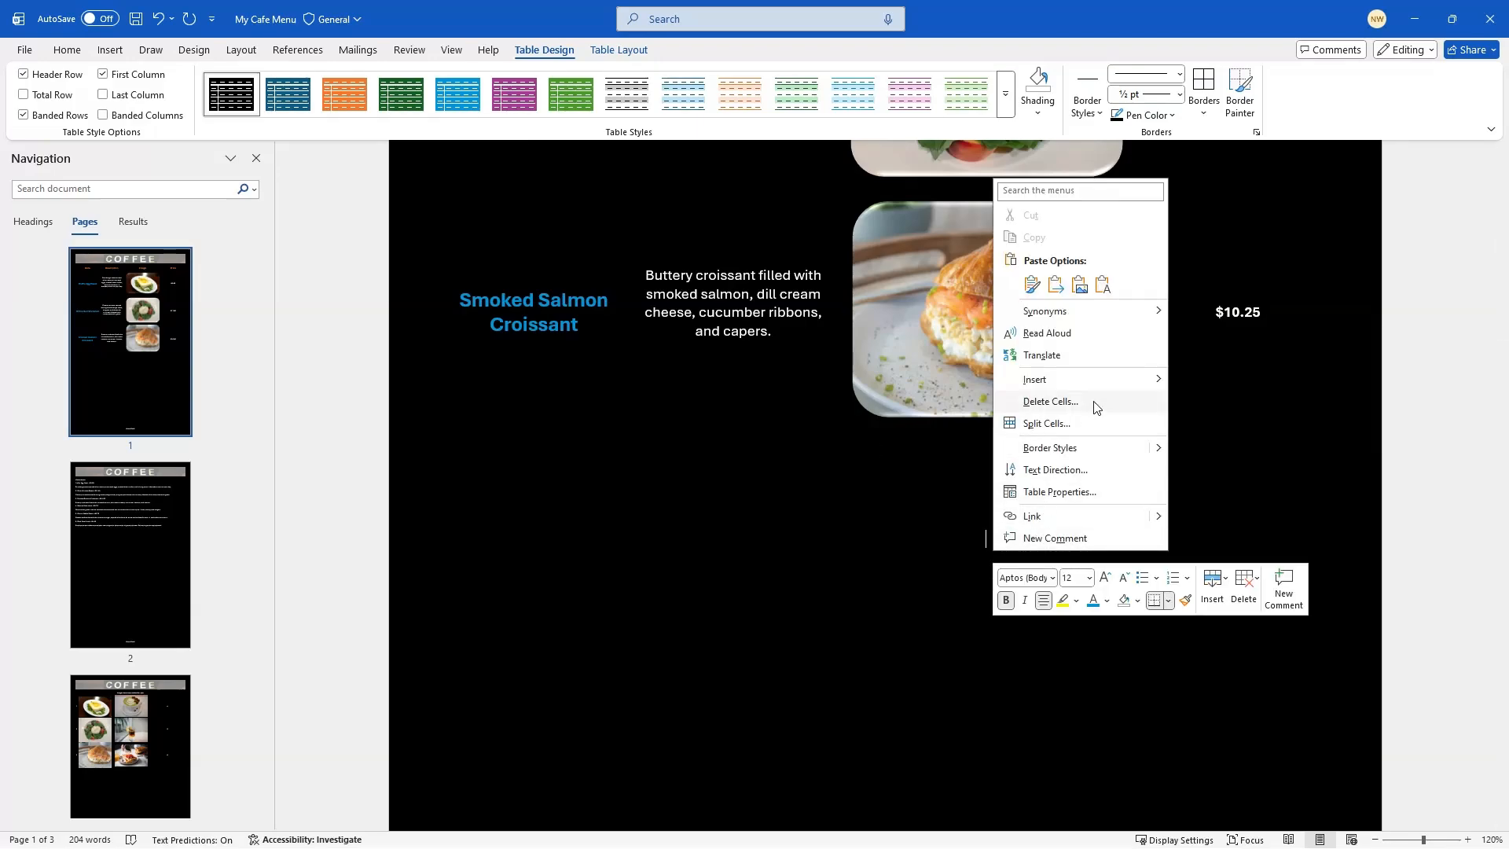
pyautogui.click(1050, 402)
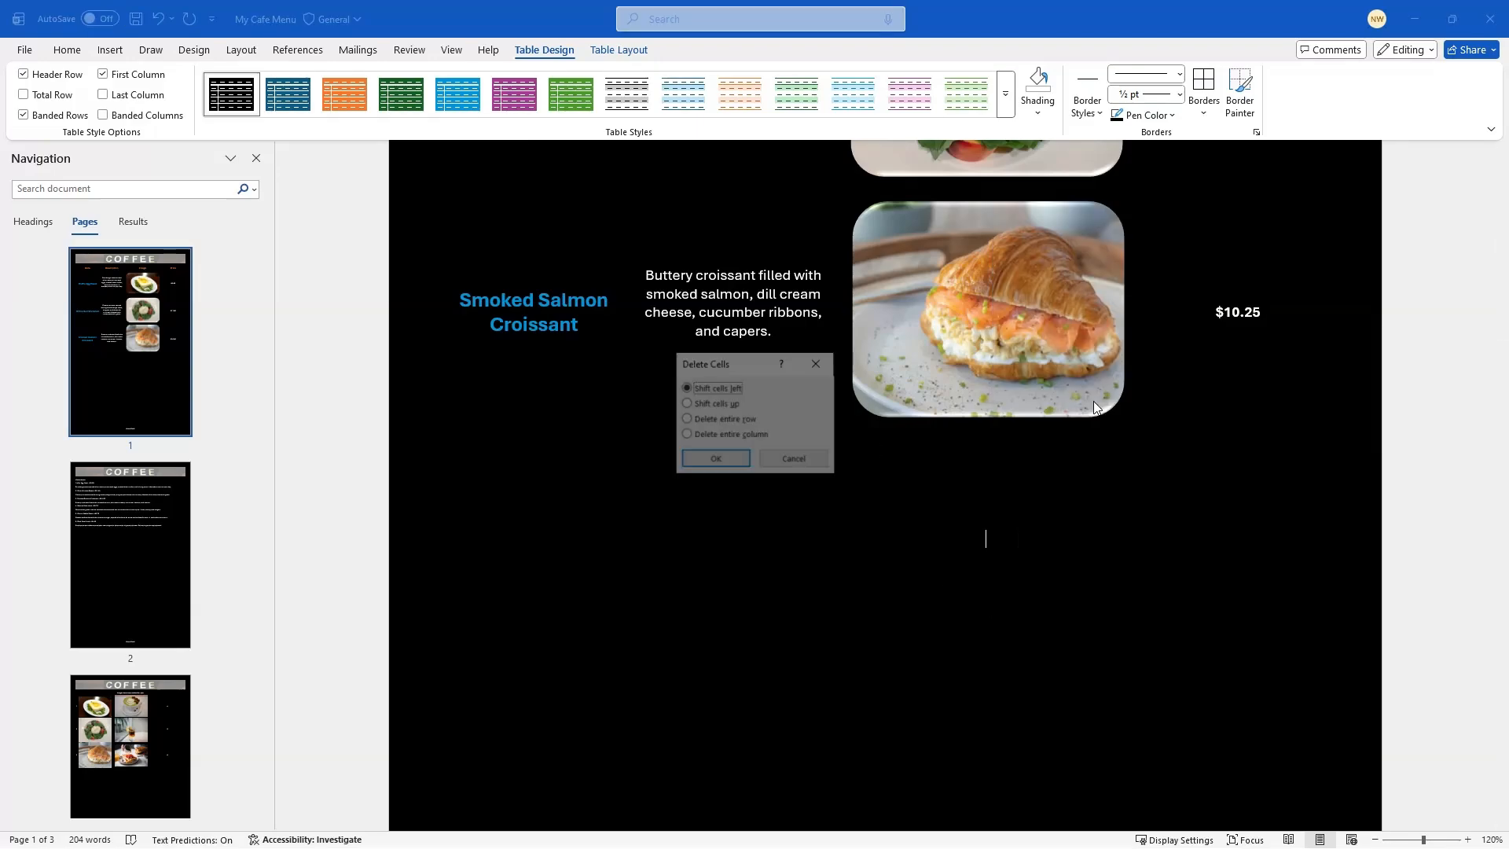
pyautogui.click(729, 420)
pyautogui.click(717, 459)
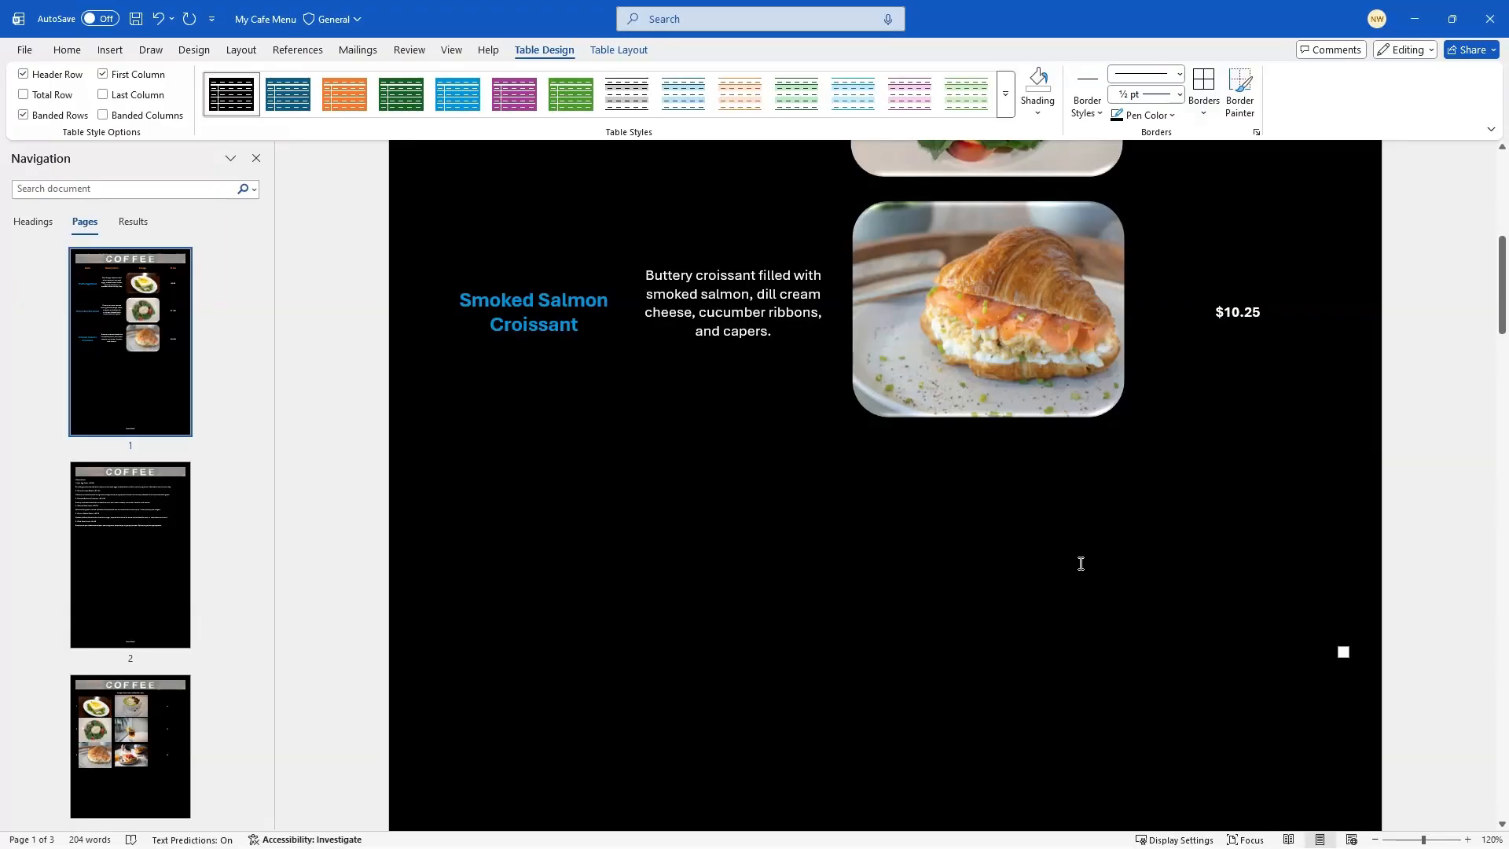
pyautogui.rightClick(1027, 565)
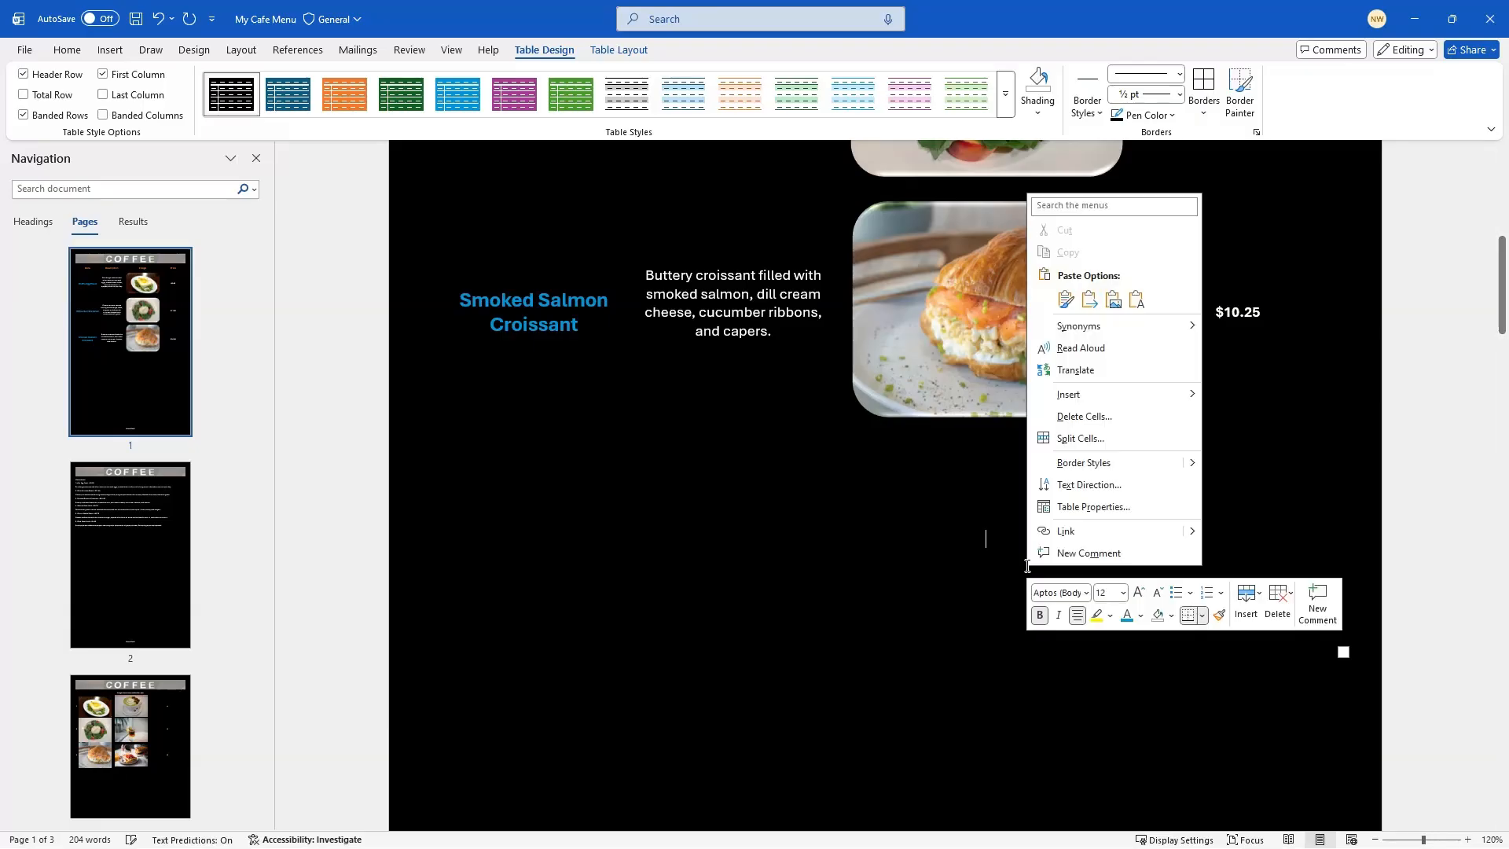
pyautogui.click(1084, 416)
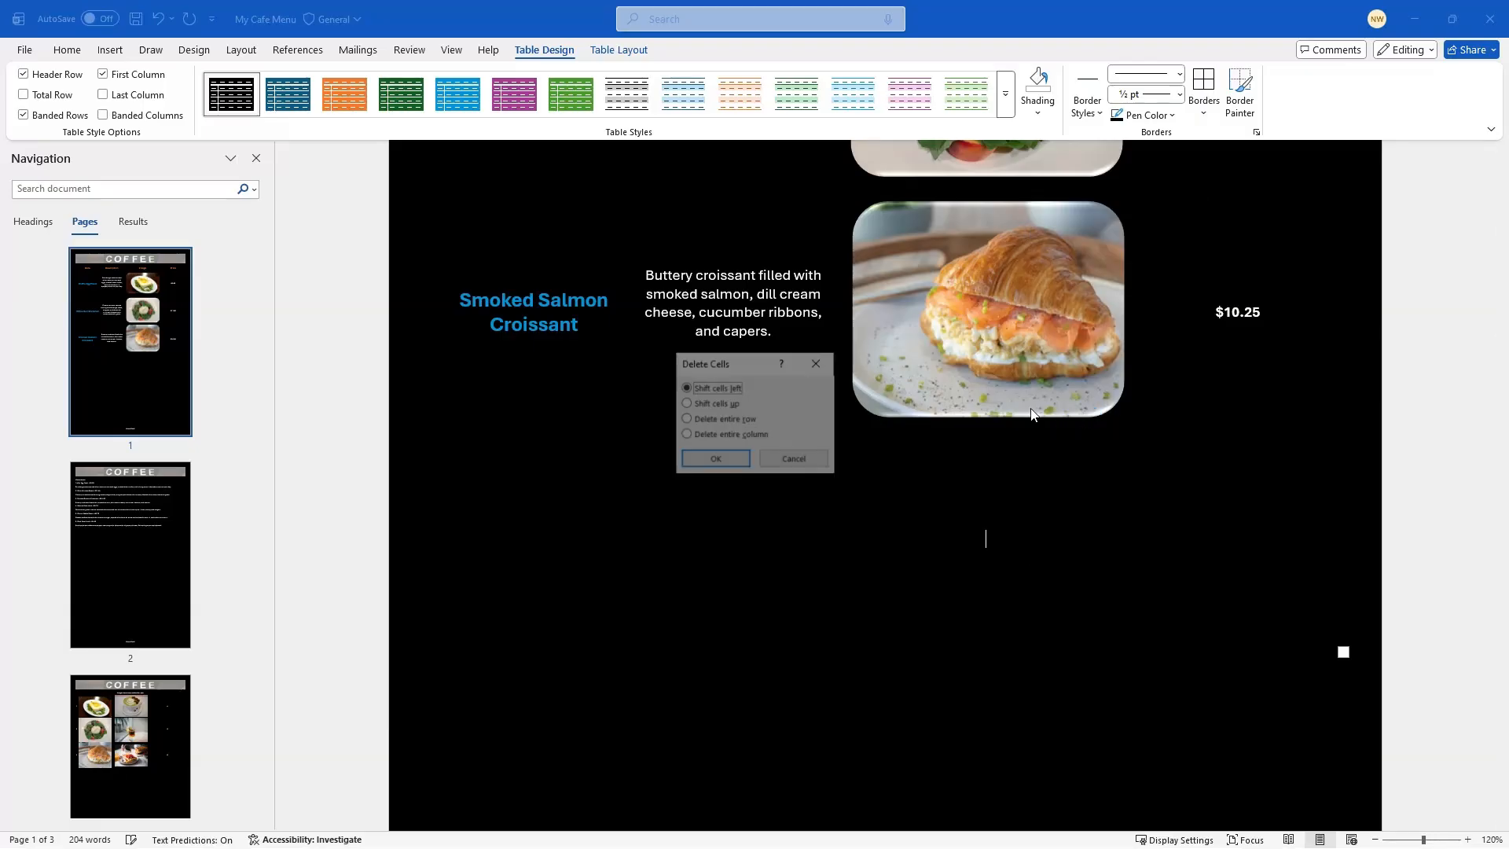
pyautogui.click(705, 422)
pyautogui.click(715, 459)
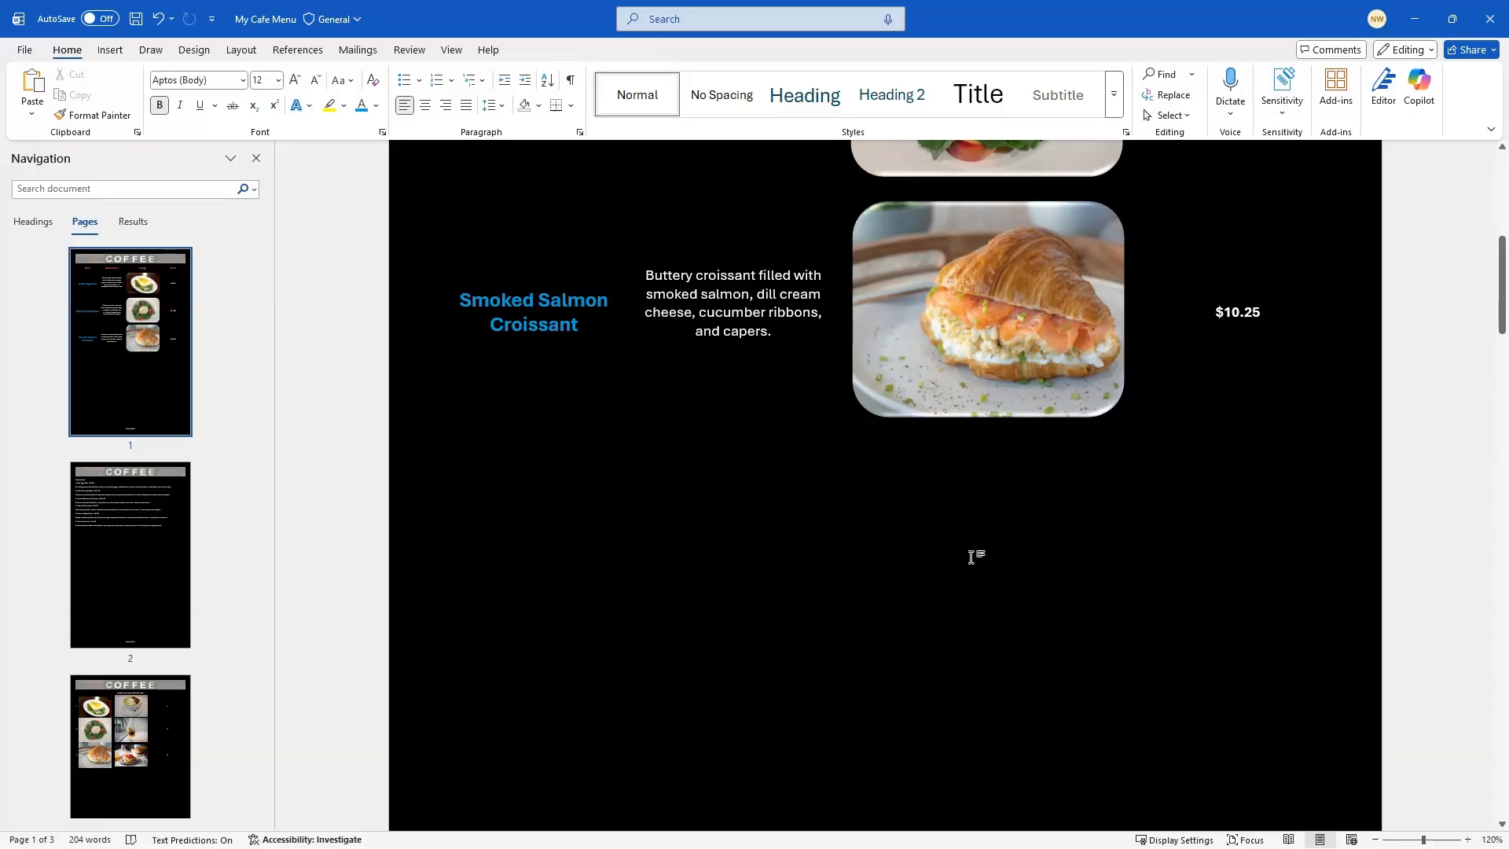
# Check the menu table from the coffee header to its last row and browse the built-in text box designs
pyautogui.scroll(5, 971, 556)
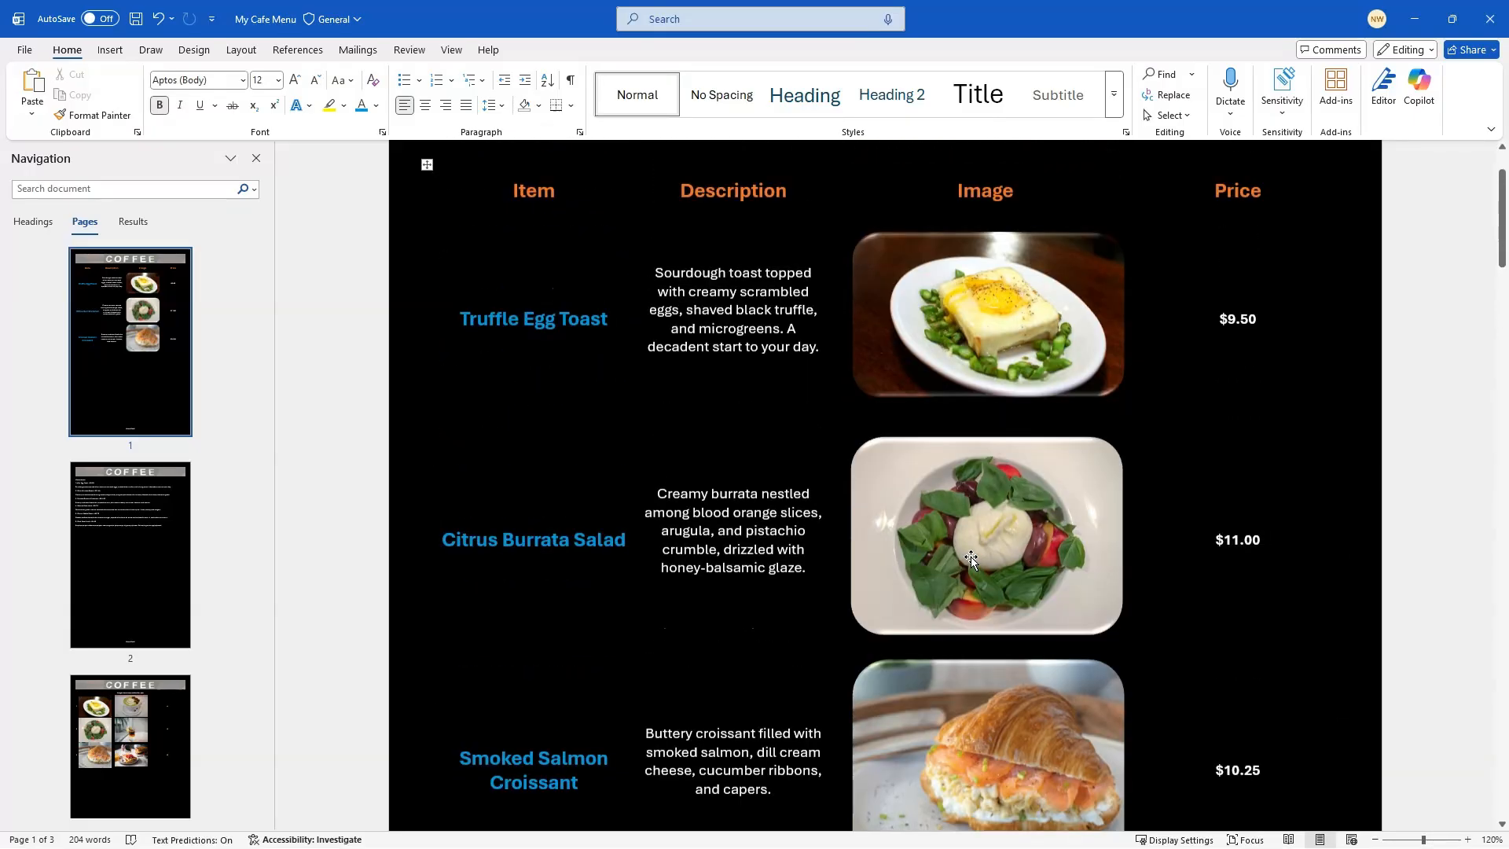
pyautogui.scroll(1, 970, 557)
pyautogui.scroll(-3, 971, 560)
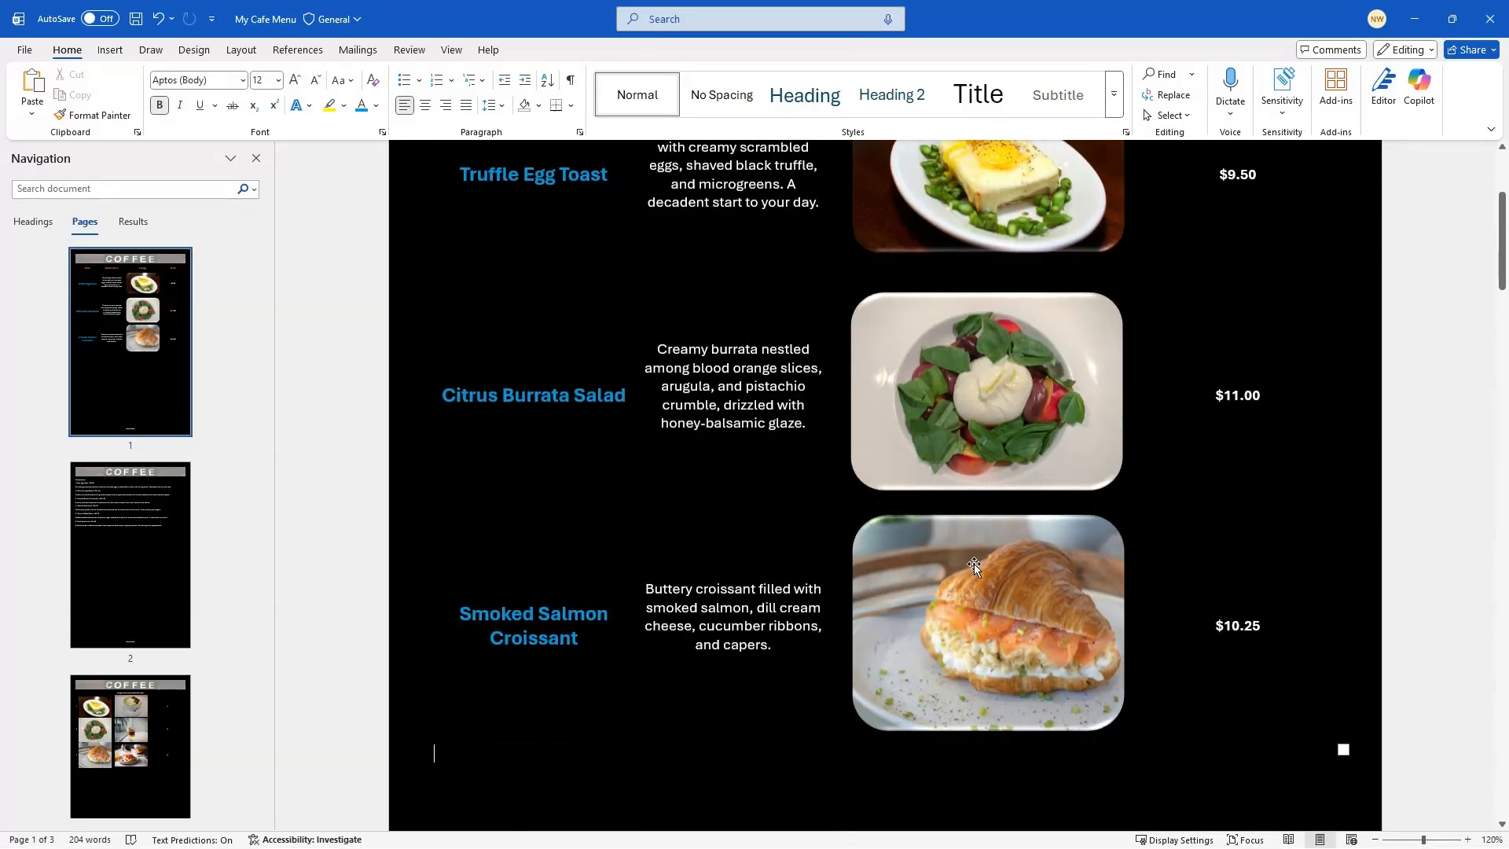
pyautogui.scroll(3, 973, 563)
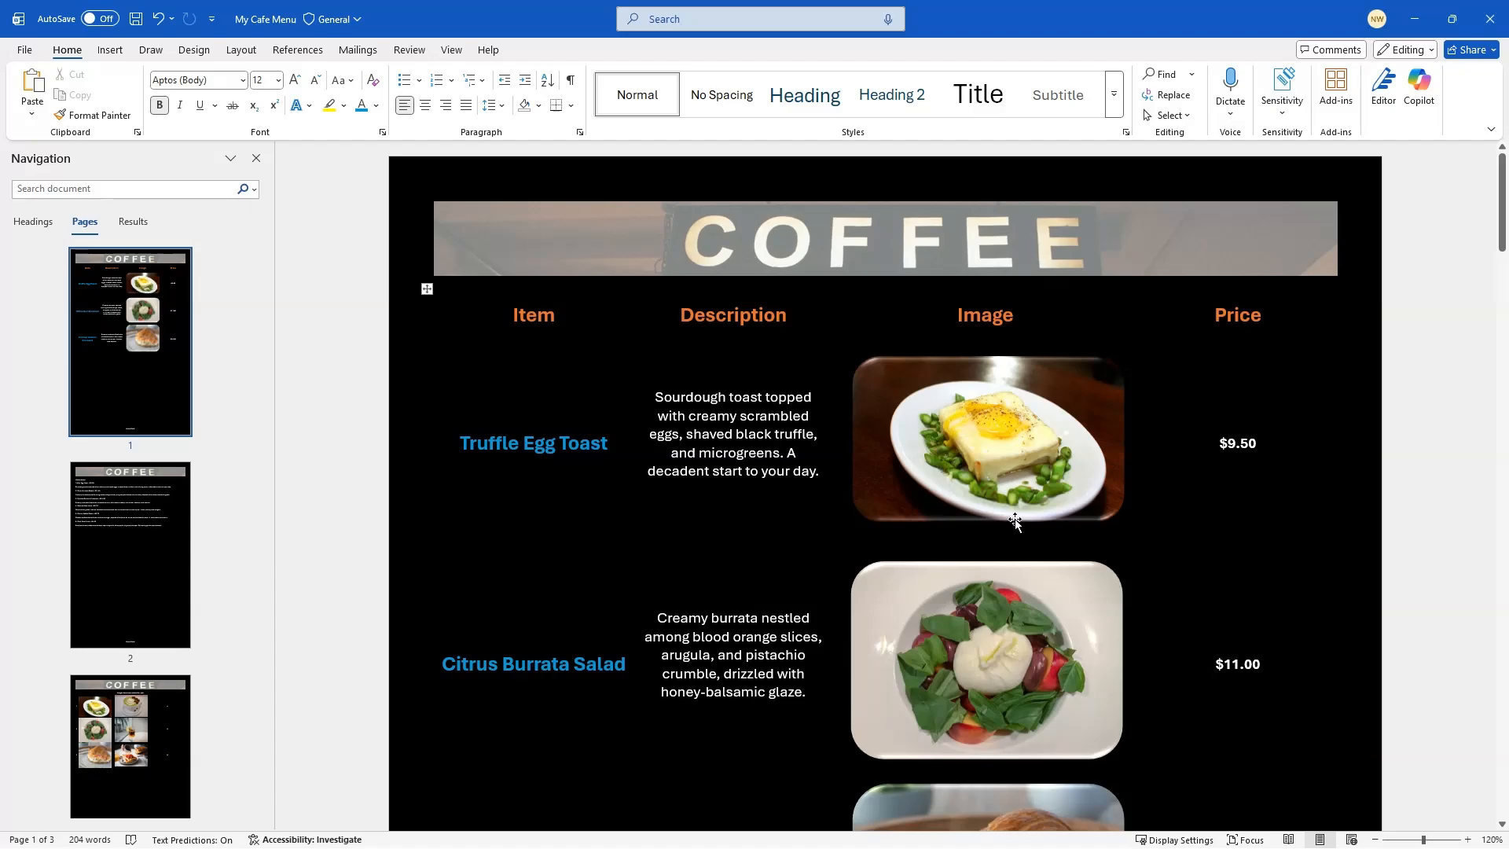
pyautogui.scroll(-6, 1017, 596)
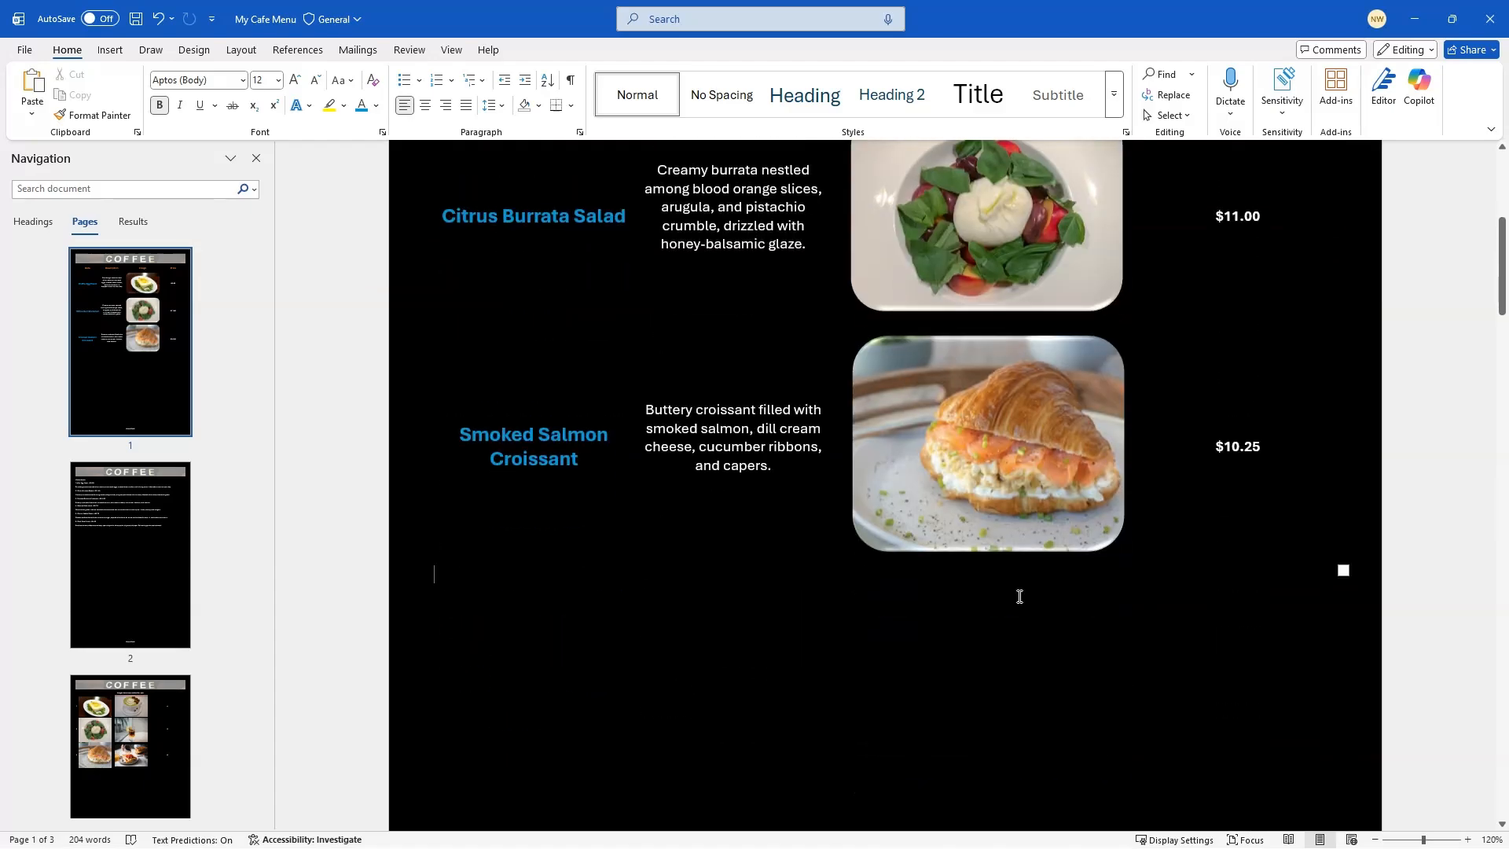
pyautogui.click(118, 51)
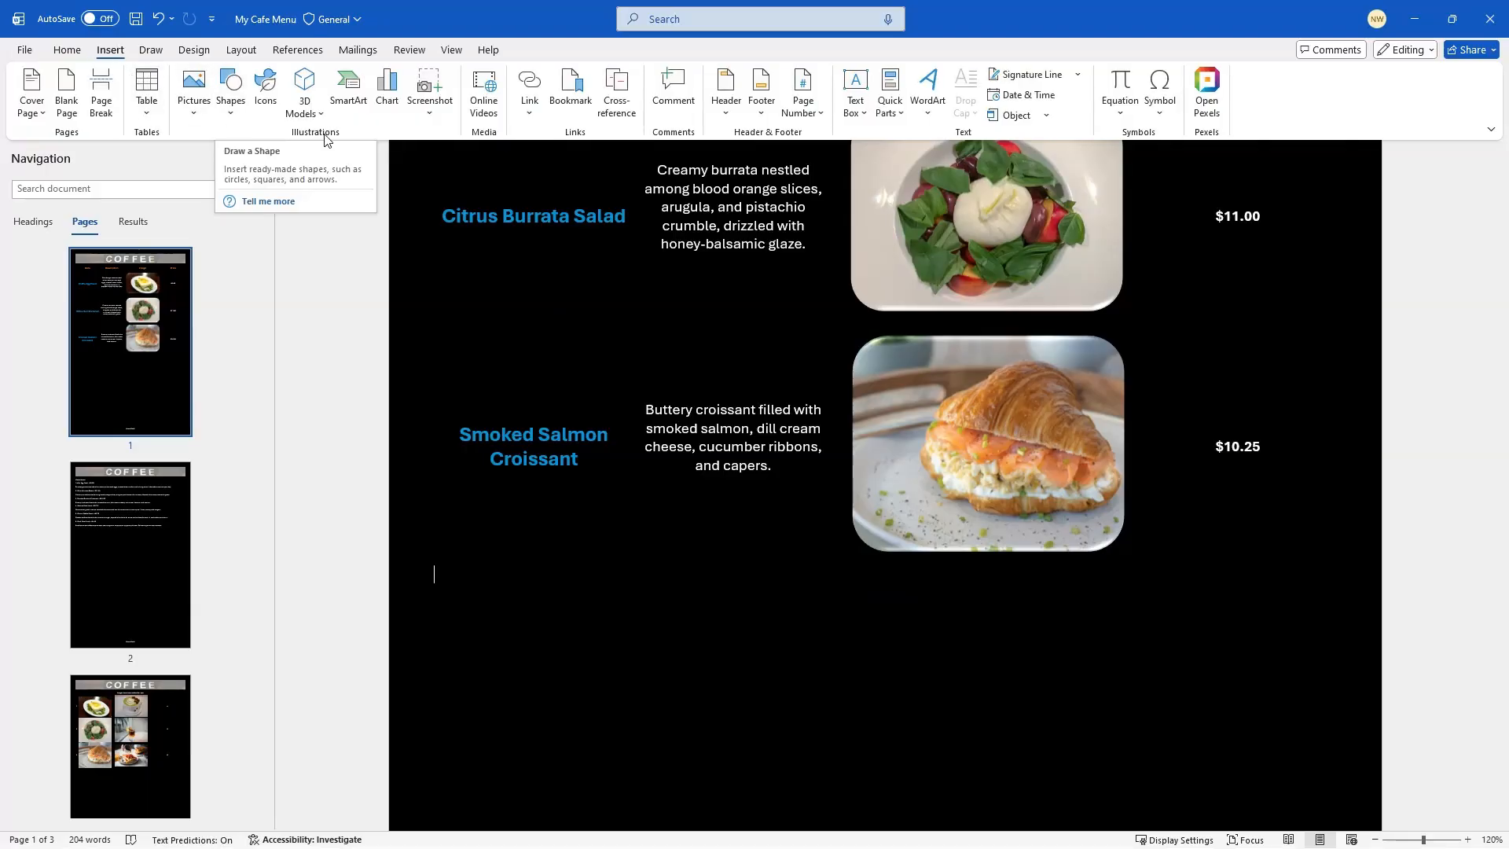
pyautogui.click(864, 114)
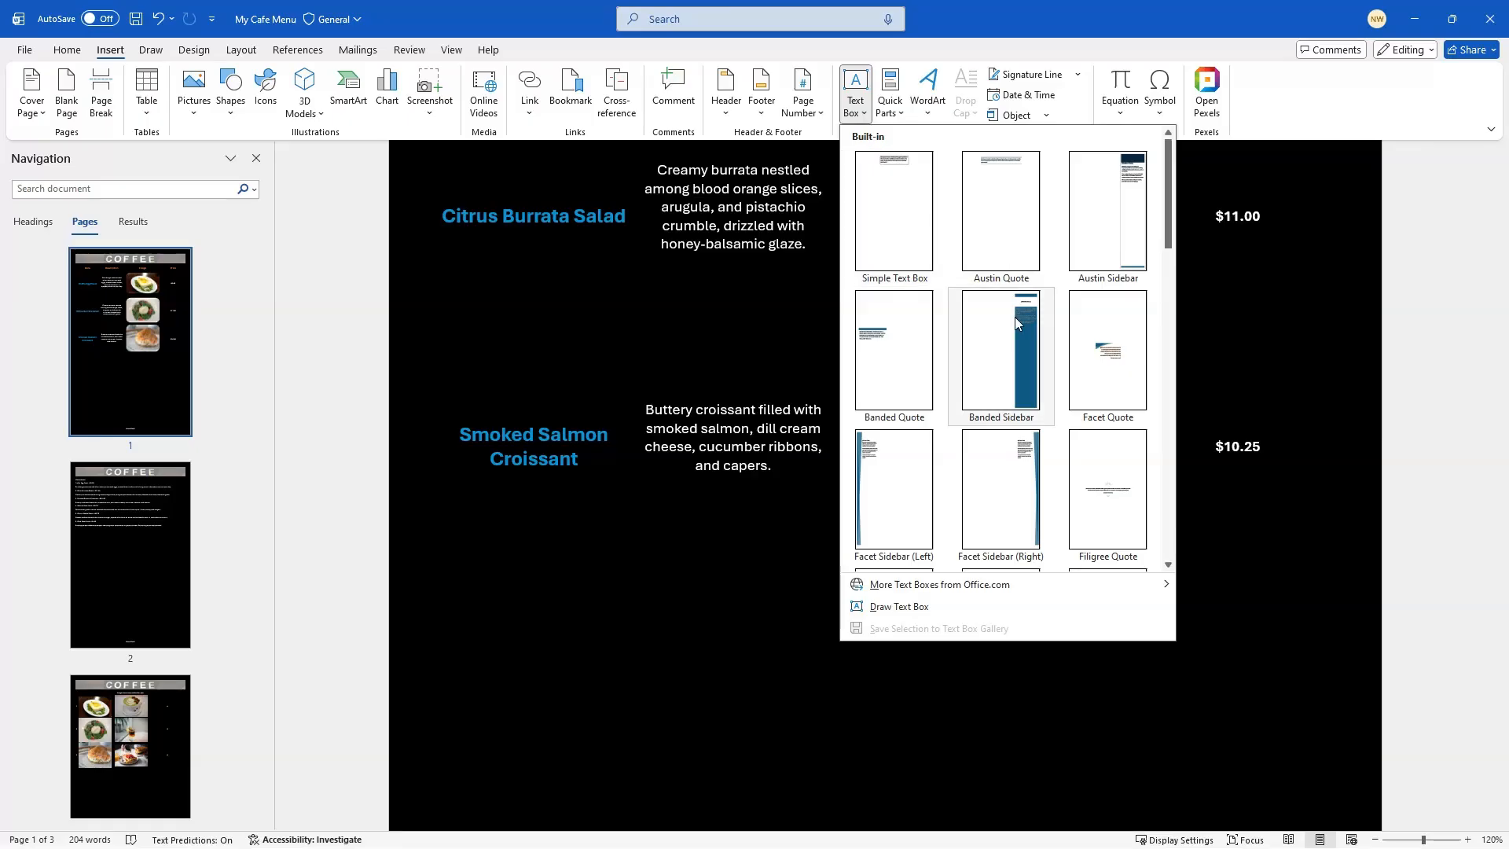
pyautogui.moveTo(1170, 226); pyautogui.dragTo(1164, 163)
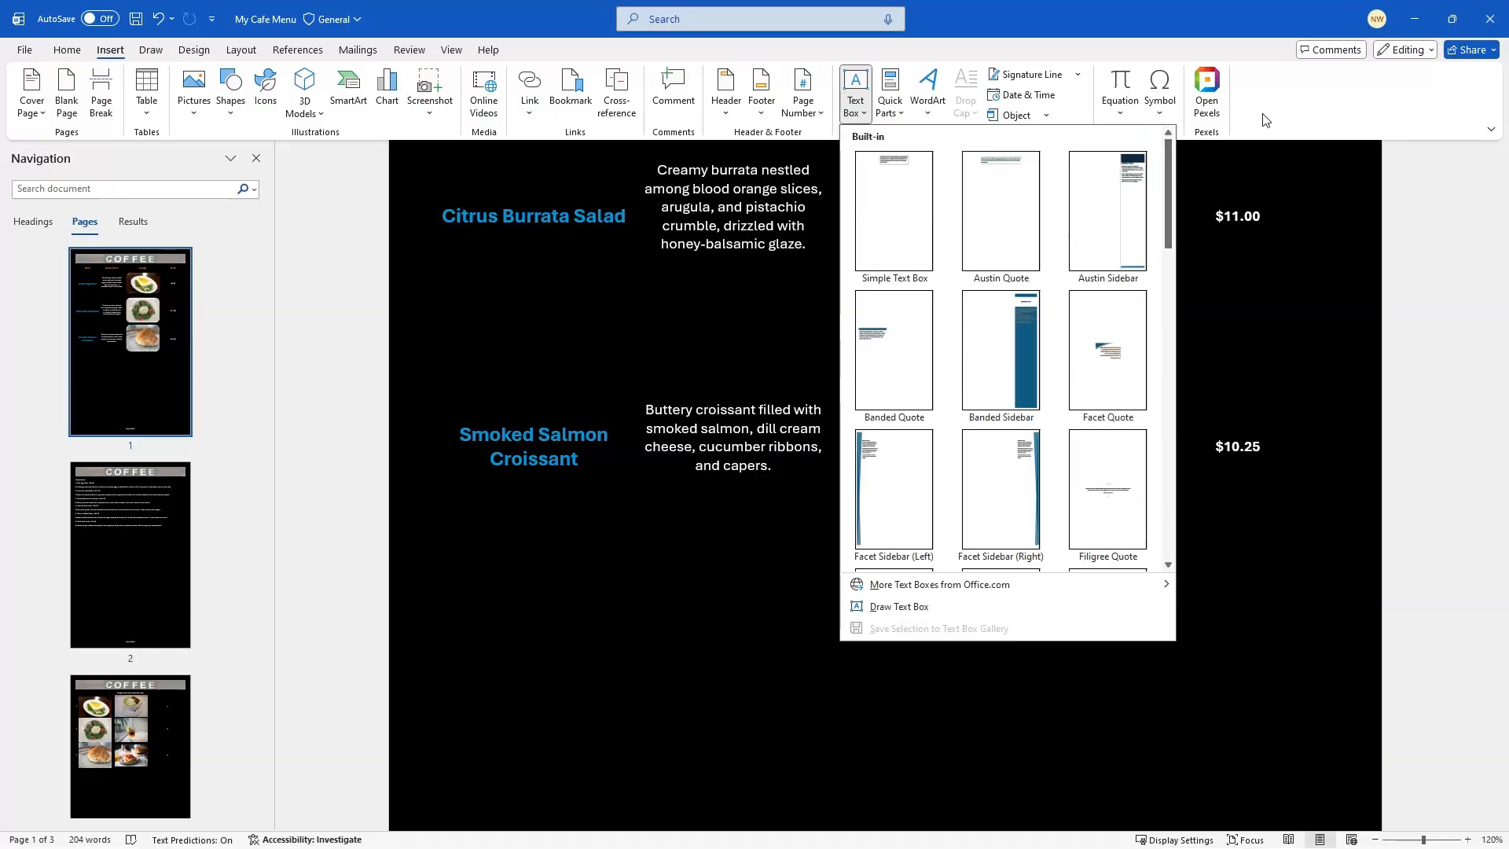
# Draw a rounded rectangle about 9.37" wide and 1.26" high below the menu table on the first page
pyautogui.click(231, 118)
pyautogui.click(232, 115)
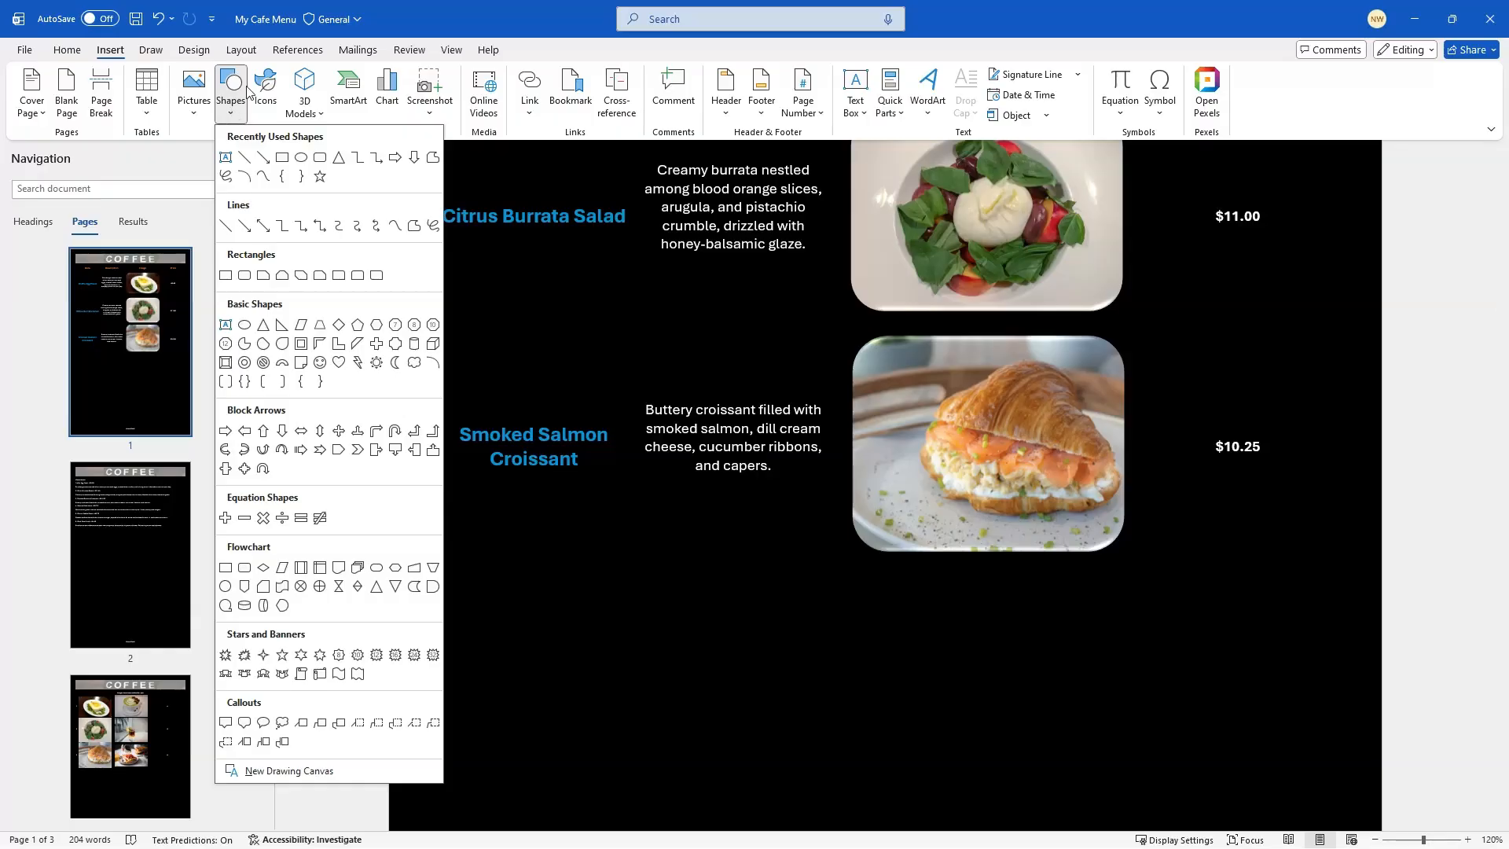
pyautogui.click(317, 160)
pyautogui.moveTo(477, 578)
pyautogui.mouseDown()
pyautogui.moveTo(835, 660)
pyautogui.moveTo(1313, 676)
pyautogui.moveTo(1323, 691)
pyautogui.mouseUp()
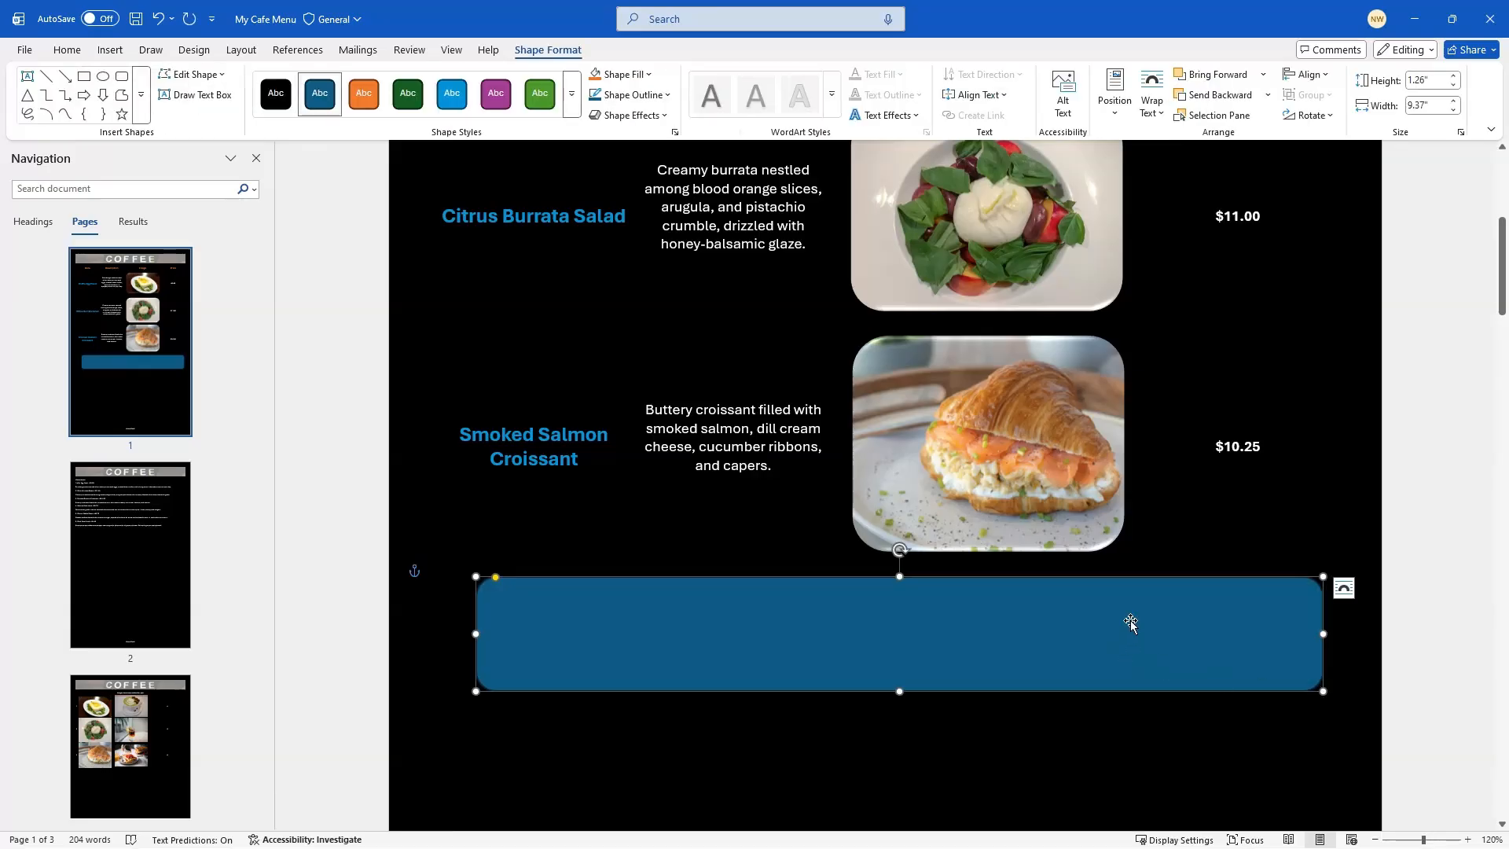
pyautogui.scroll(-4, 1132, 621)
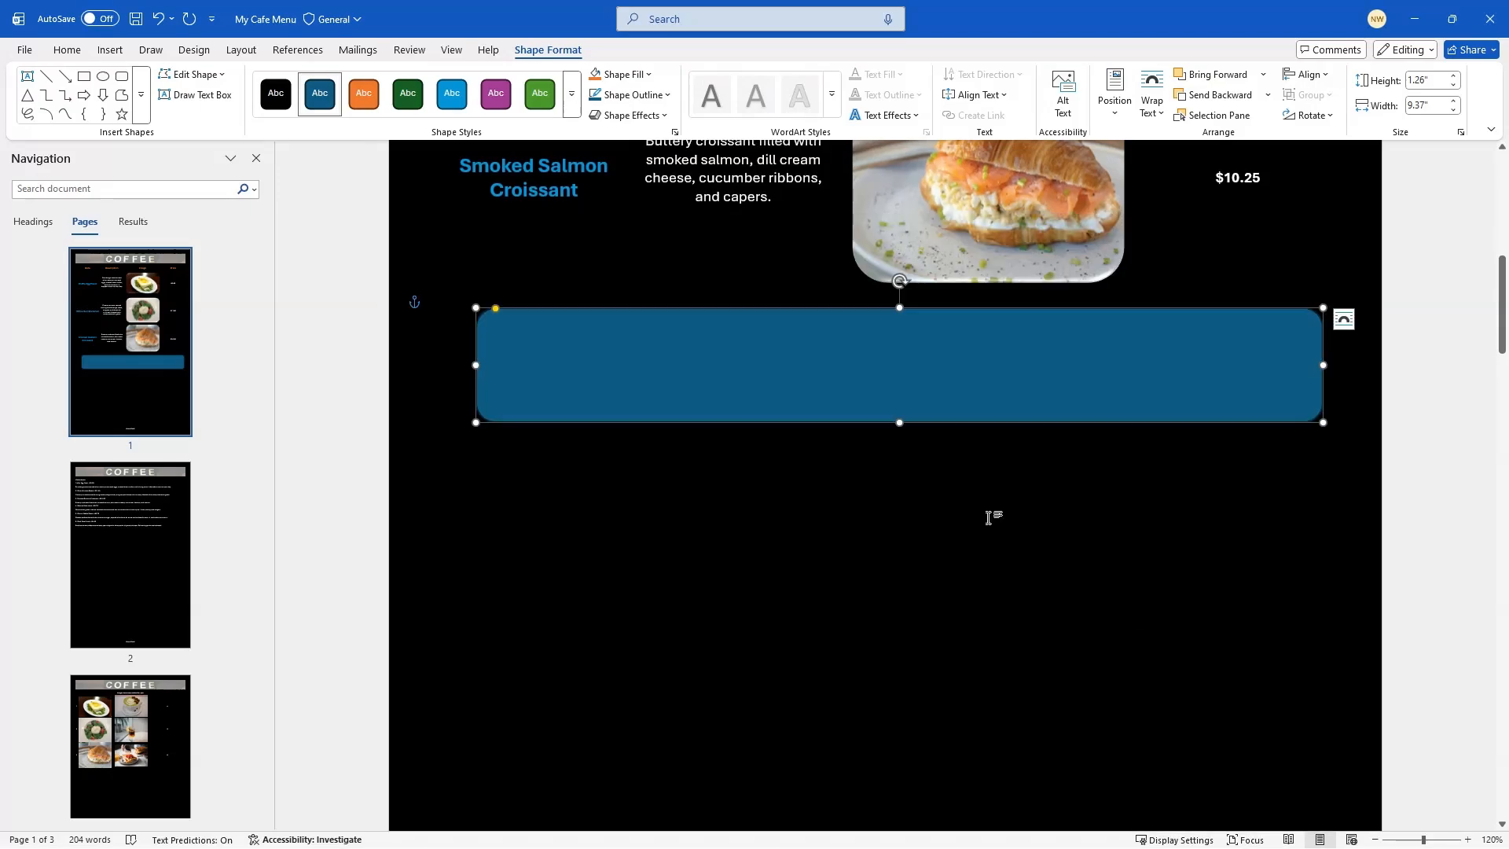
pyautogui.scroll(3, 895, 545)
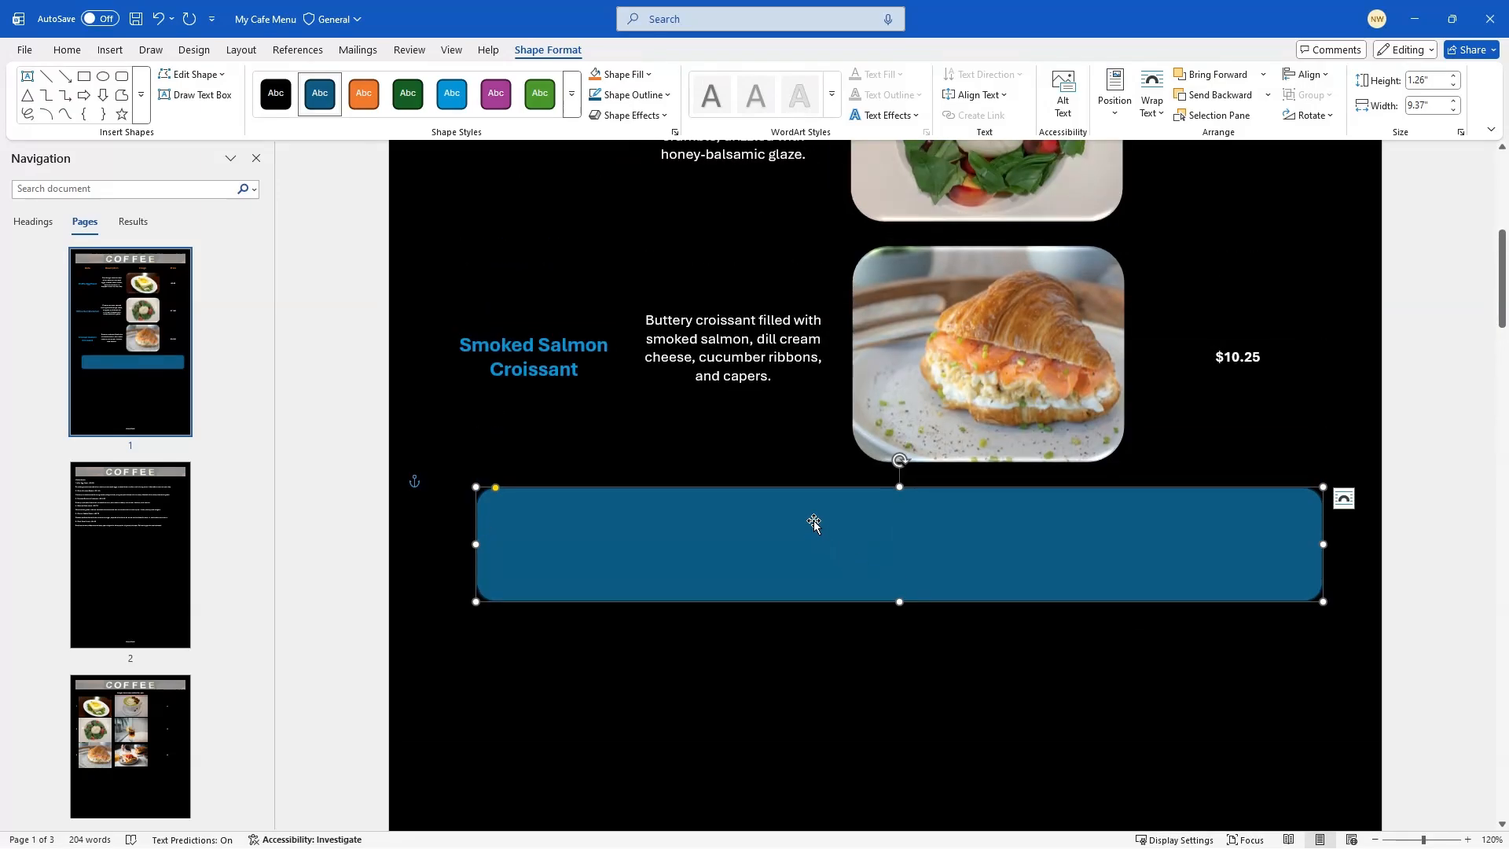
# Fill the rounded rectangle with sample text using =rand(1,3), and move the shape slightly down and to the left
pyautogui.write('=')
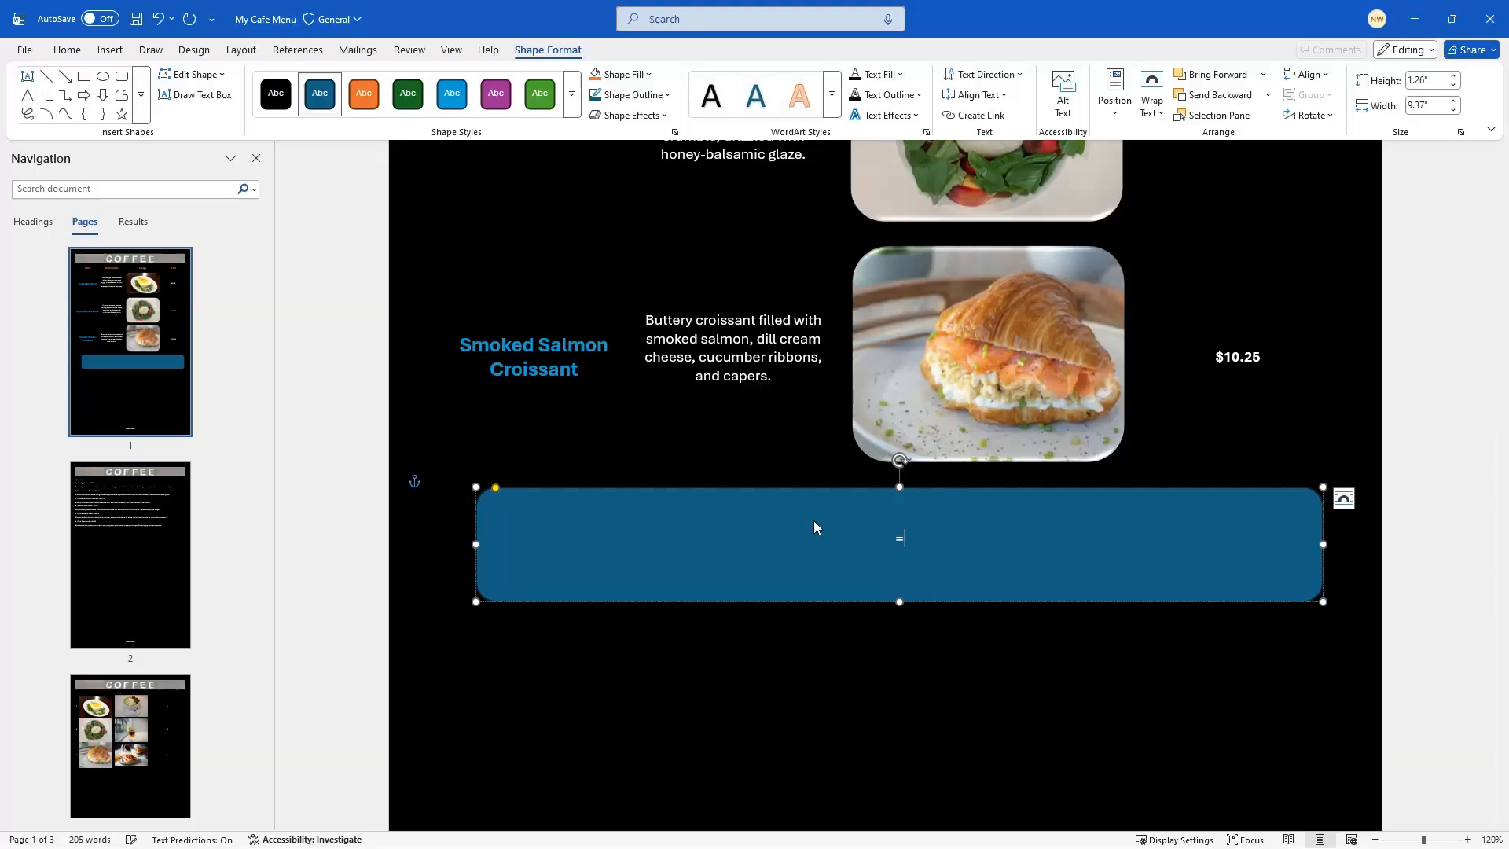
pyautogui.write('rand(1,3)')
pyautogui.press('Return')
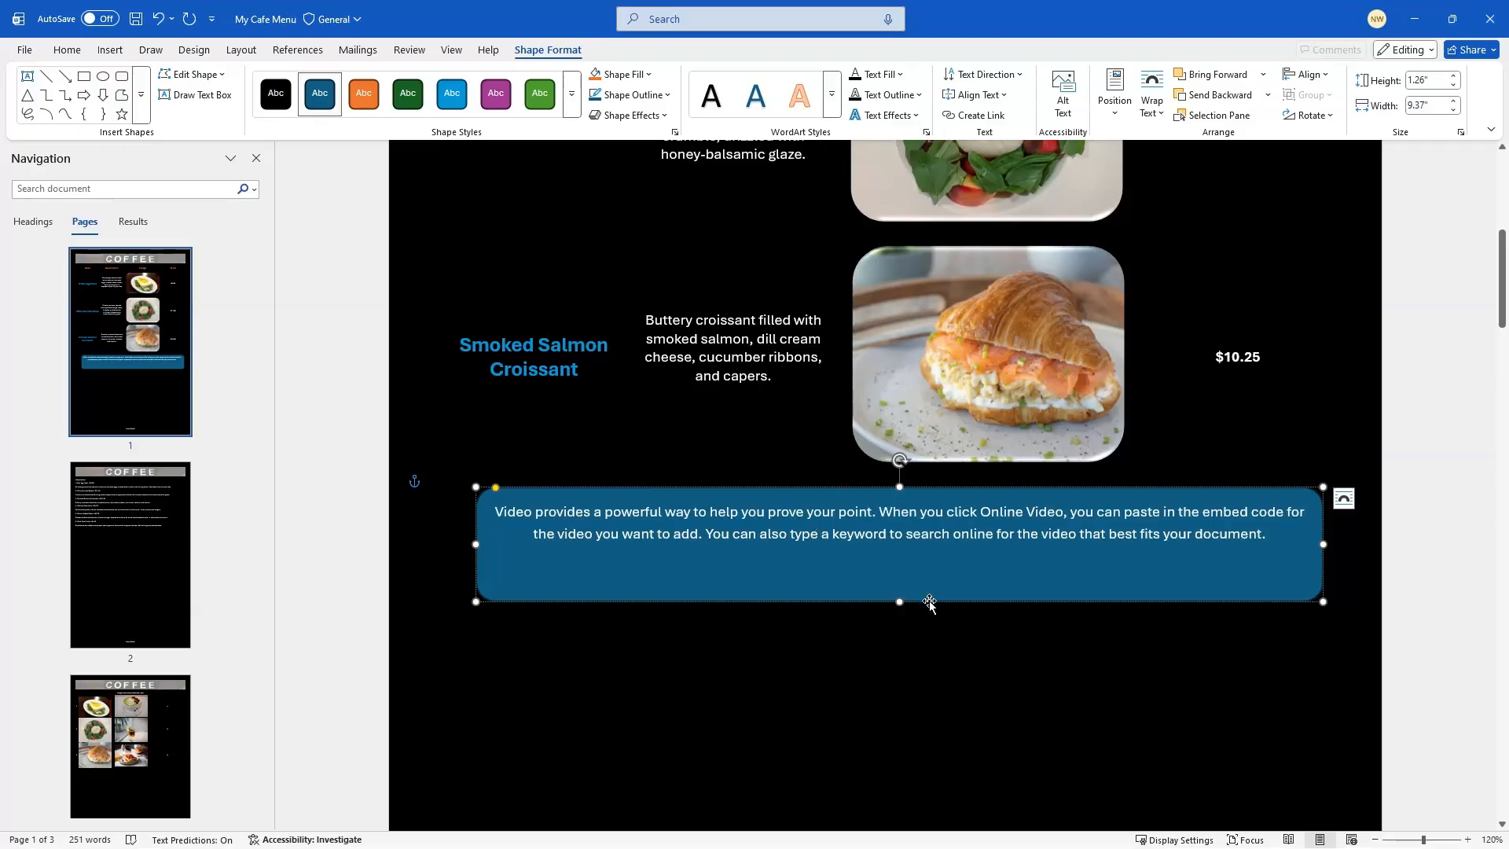
pyautogui.moveTo(929, 601); pyautogui.dragTo(920, 635)
pyautogui.moveTo(1052, 520)
pyautogui.mouseDown()
pyautogui.moveTo(1051, 475)
pyautogui.moveTo(1067, 564)
pyautogui.moveTo(1059, 512)
pyautogui.moveTo(1058, 529)
pyautogui.mouseUp()
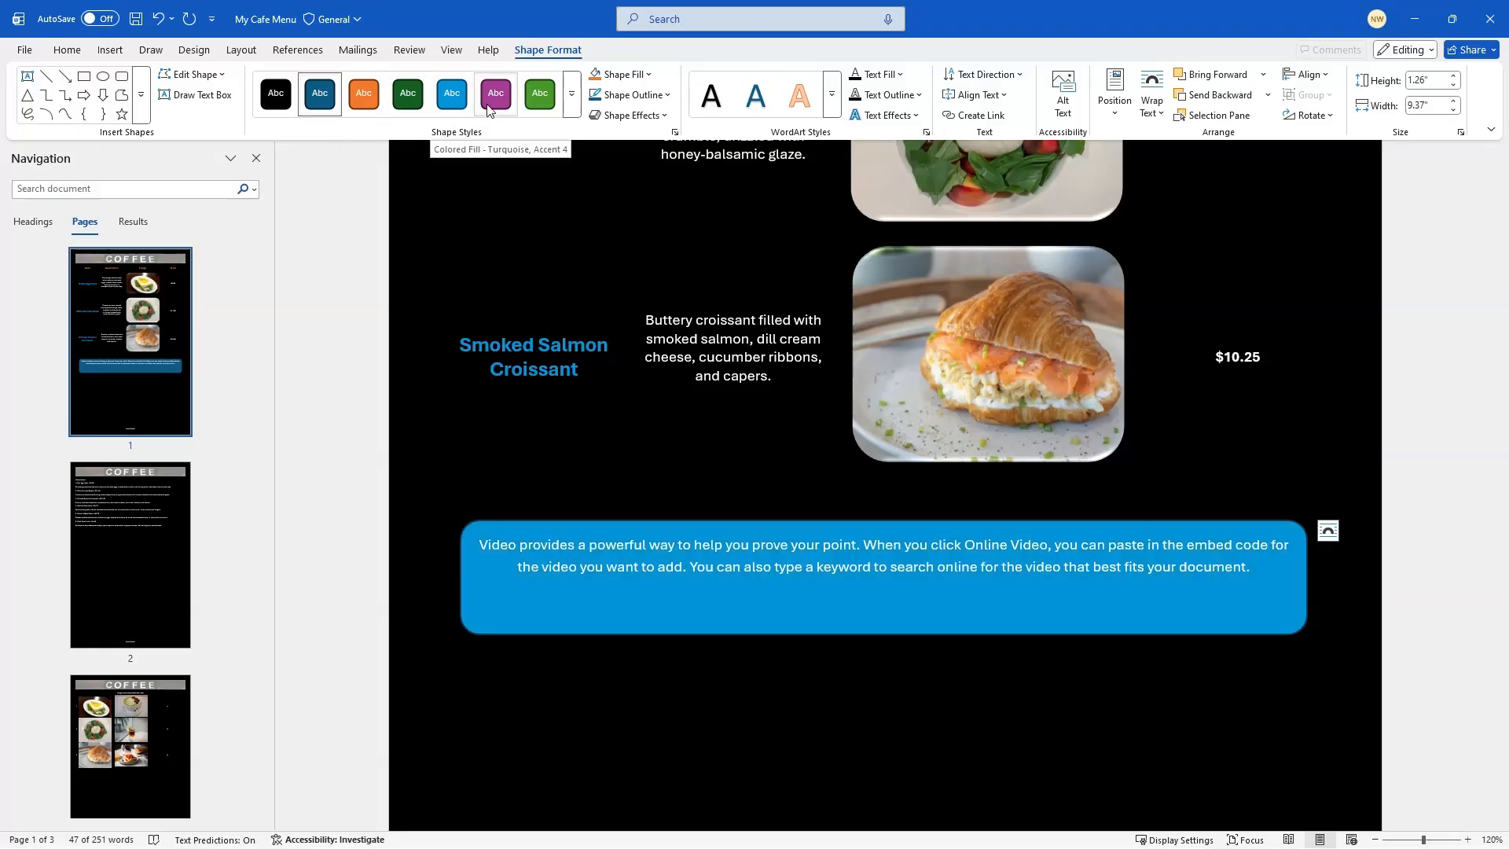
# Apply the purple gradient style from the last row of theme styles to the rounded rectangle and check it against the page
pyautogui.click(571, 111)
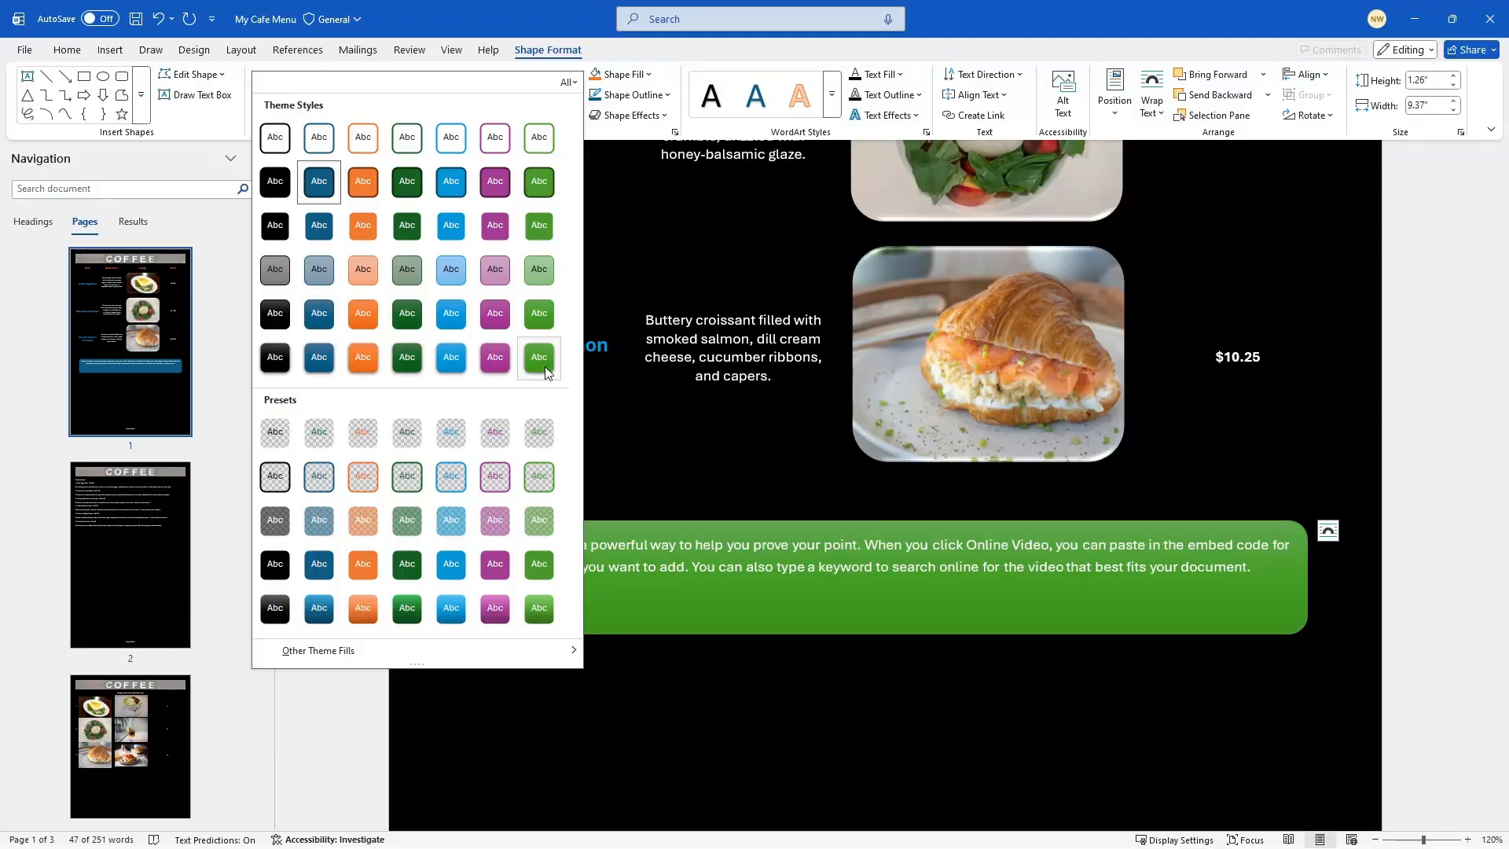
pyautogui.click(498, 366)
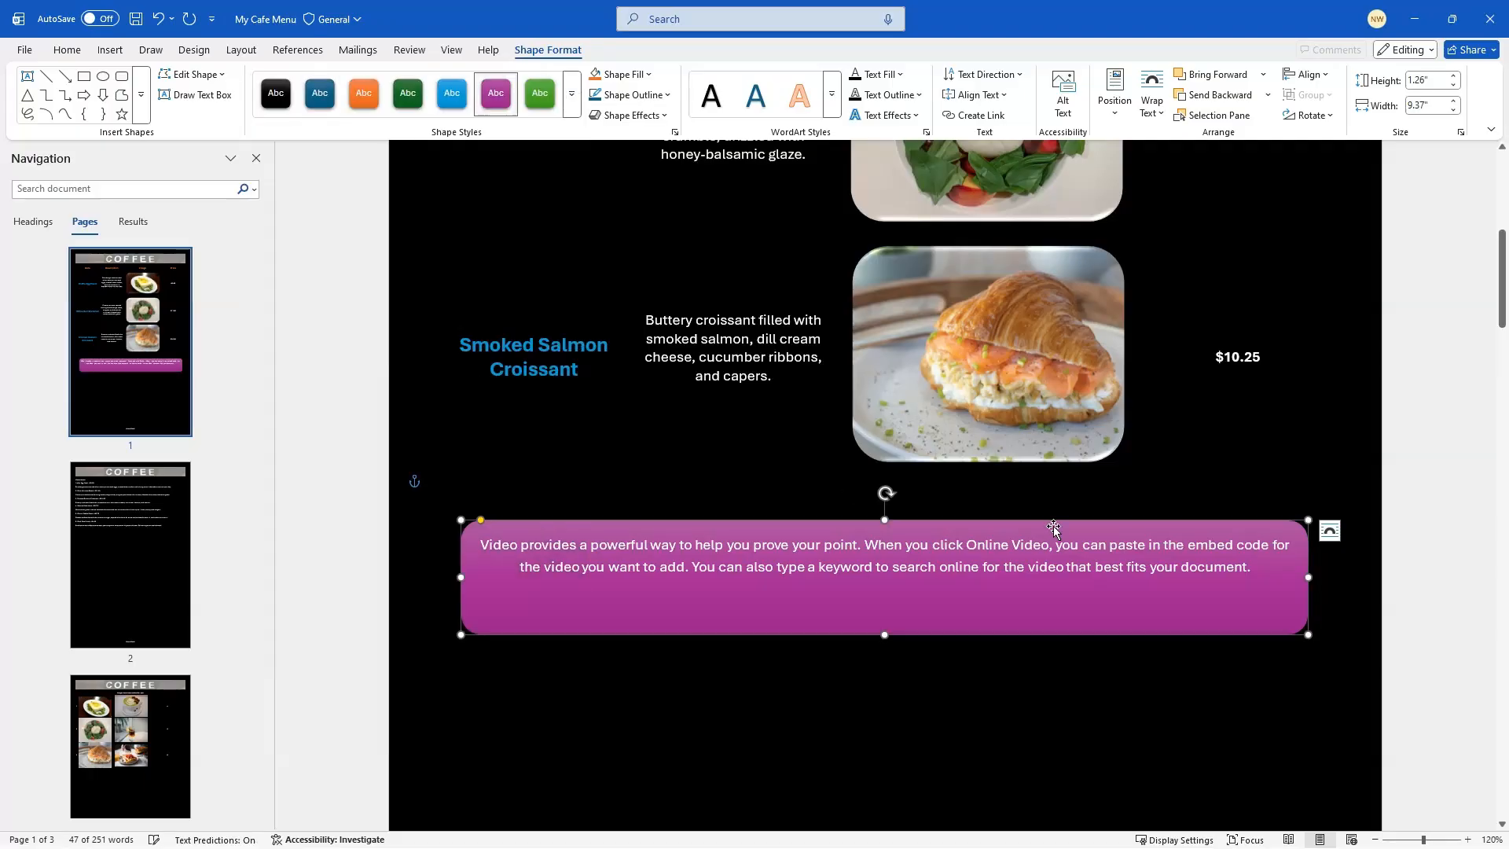
pyautogui.scroll(3, 1063, 530)
pyautogui.scroll(6, 1064, 530)
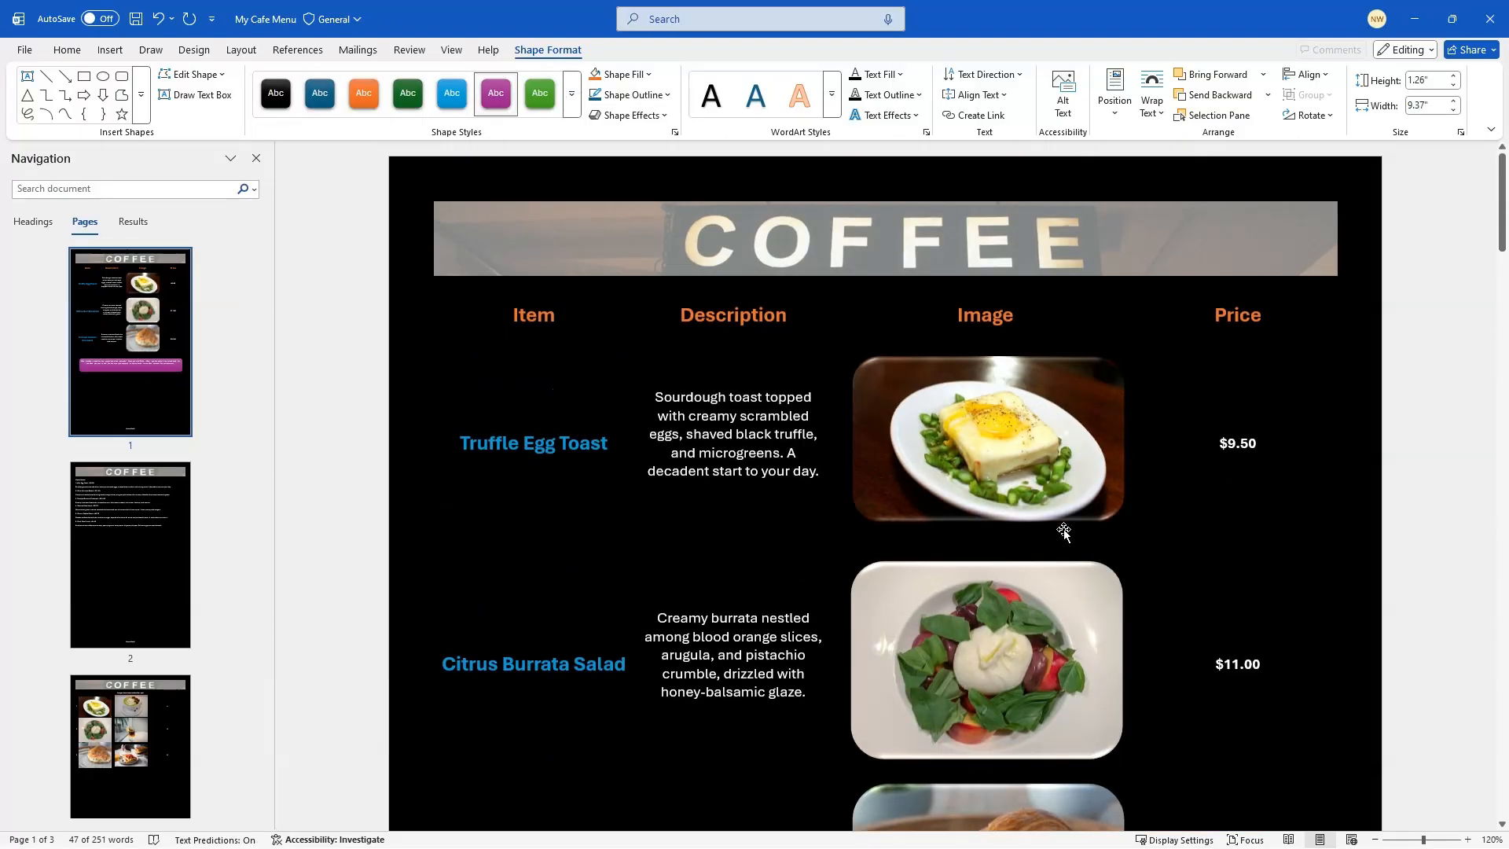
pyautogui.scroll(-7, 1063, 532)
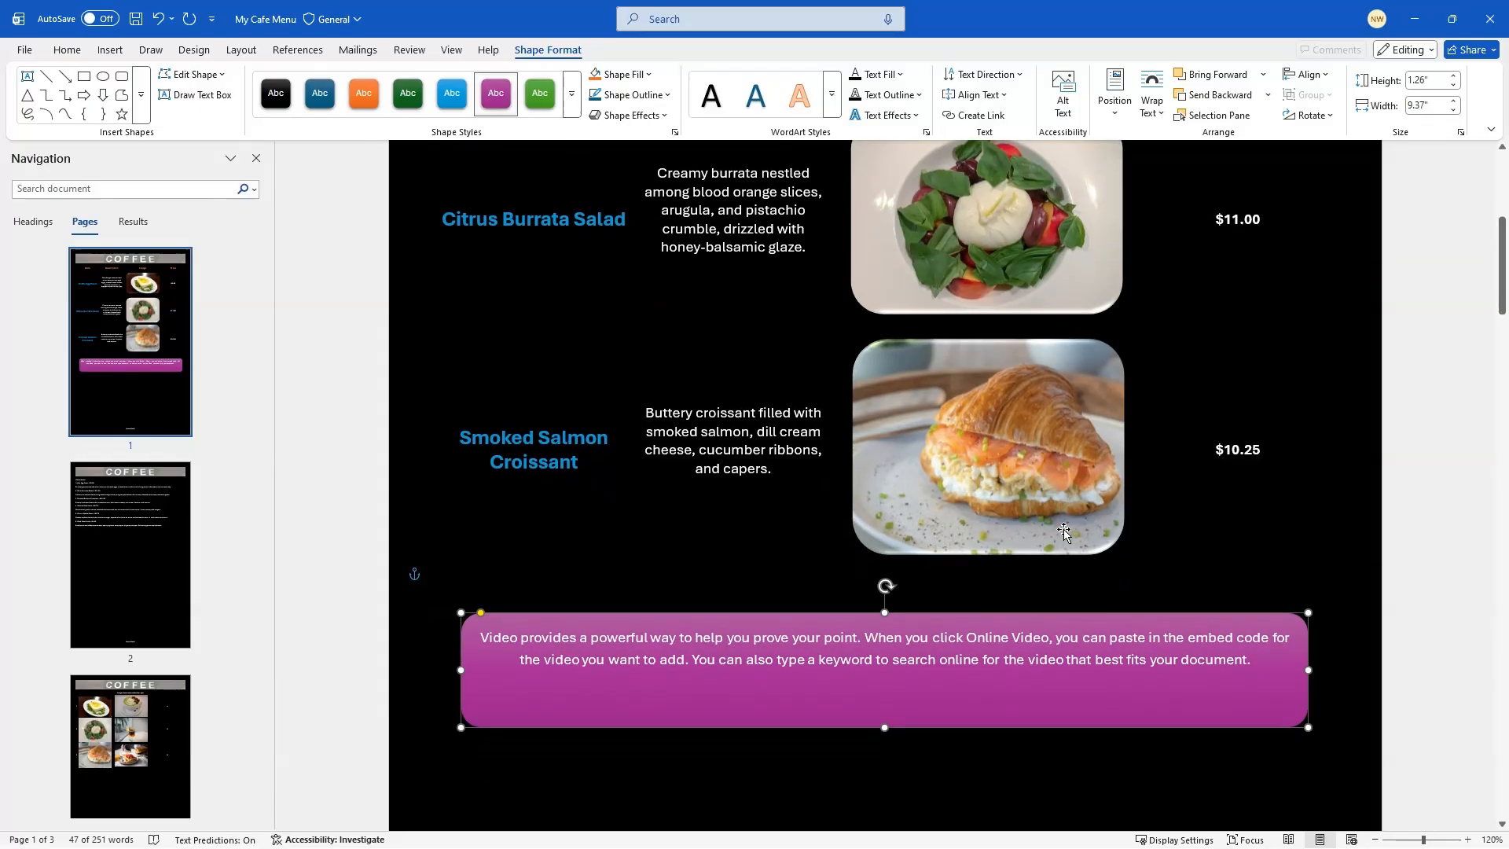
pyautogui.scroll(-2, 1063, 530)
# Enlarge the rectangle's whole paragraph to 14 pt and apply the Intense Emphasis style to it
pyautogui.click(956, 555)
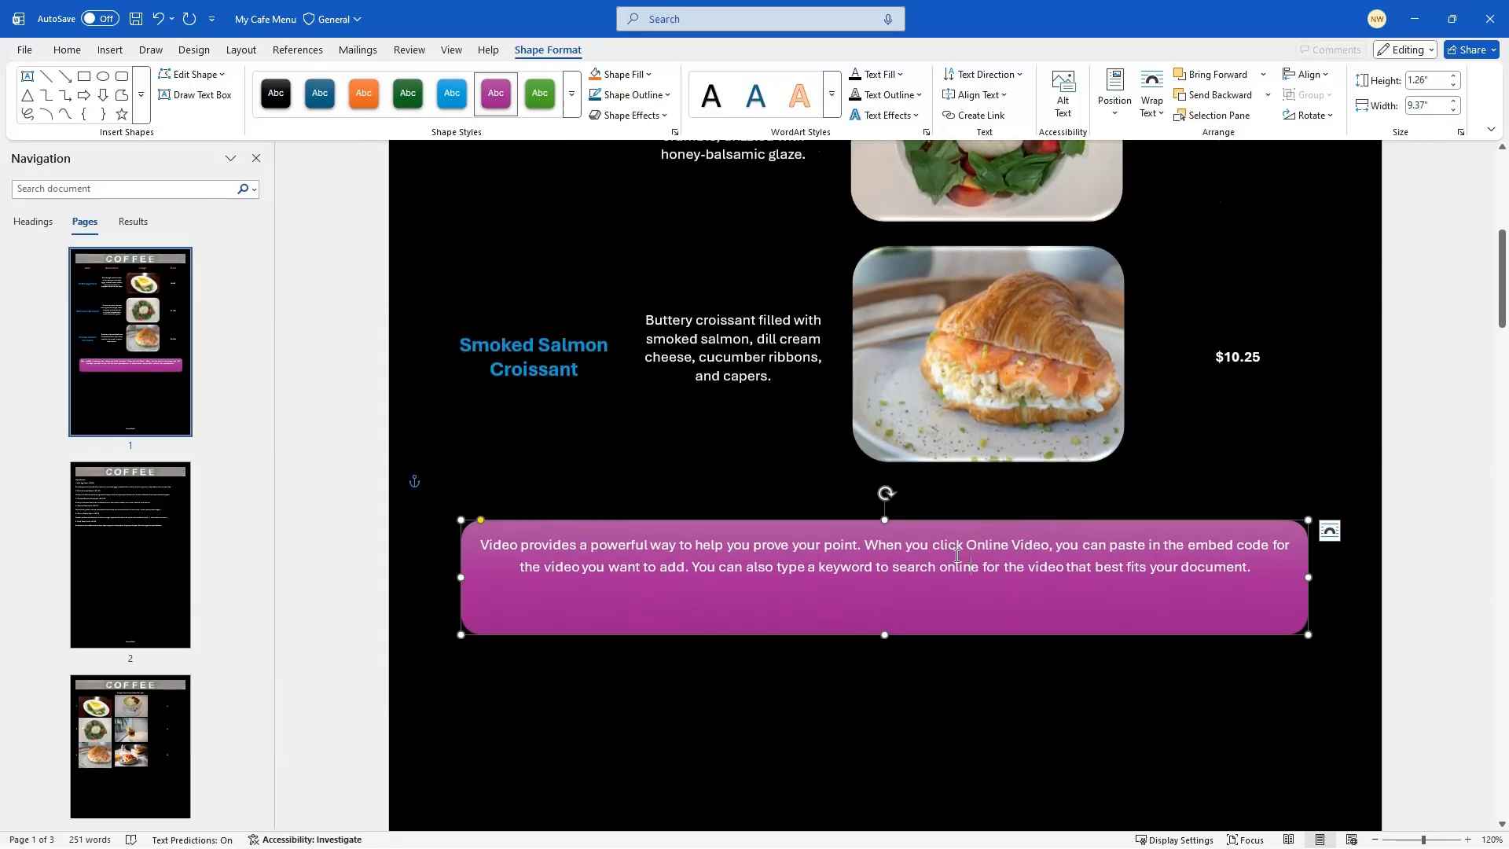
pyautogui.doubleClick(955, 563)
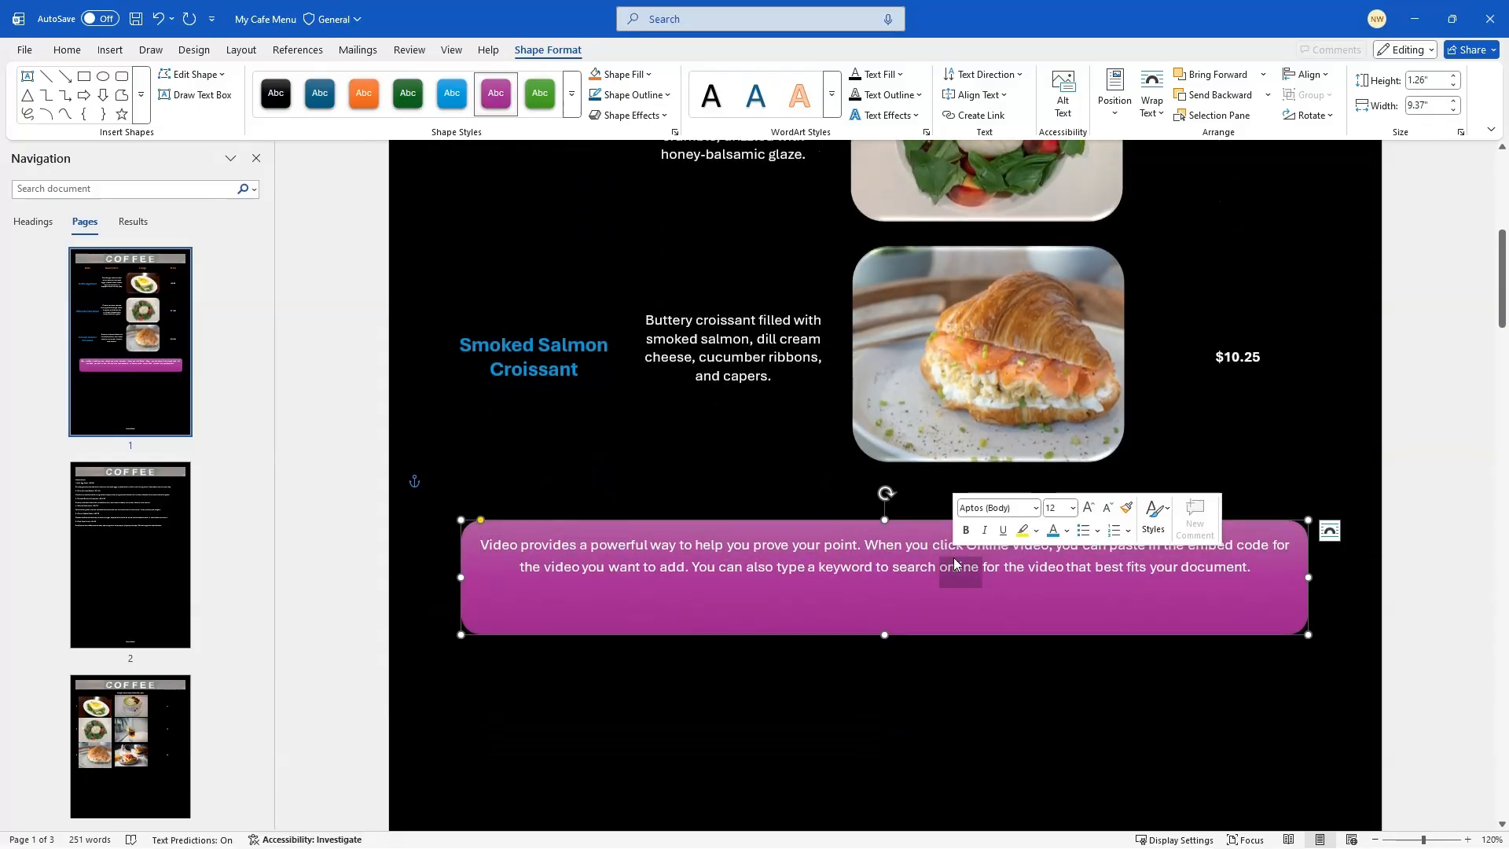
pyautogui.doubleClick(870, 550)
pyautogui.tripleClick(869, 553)
pyautogui.click(1005, 507)
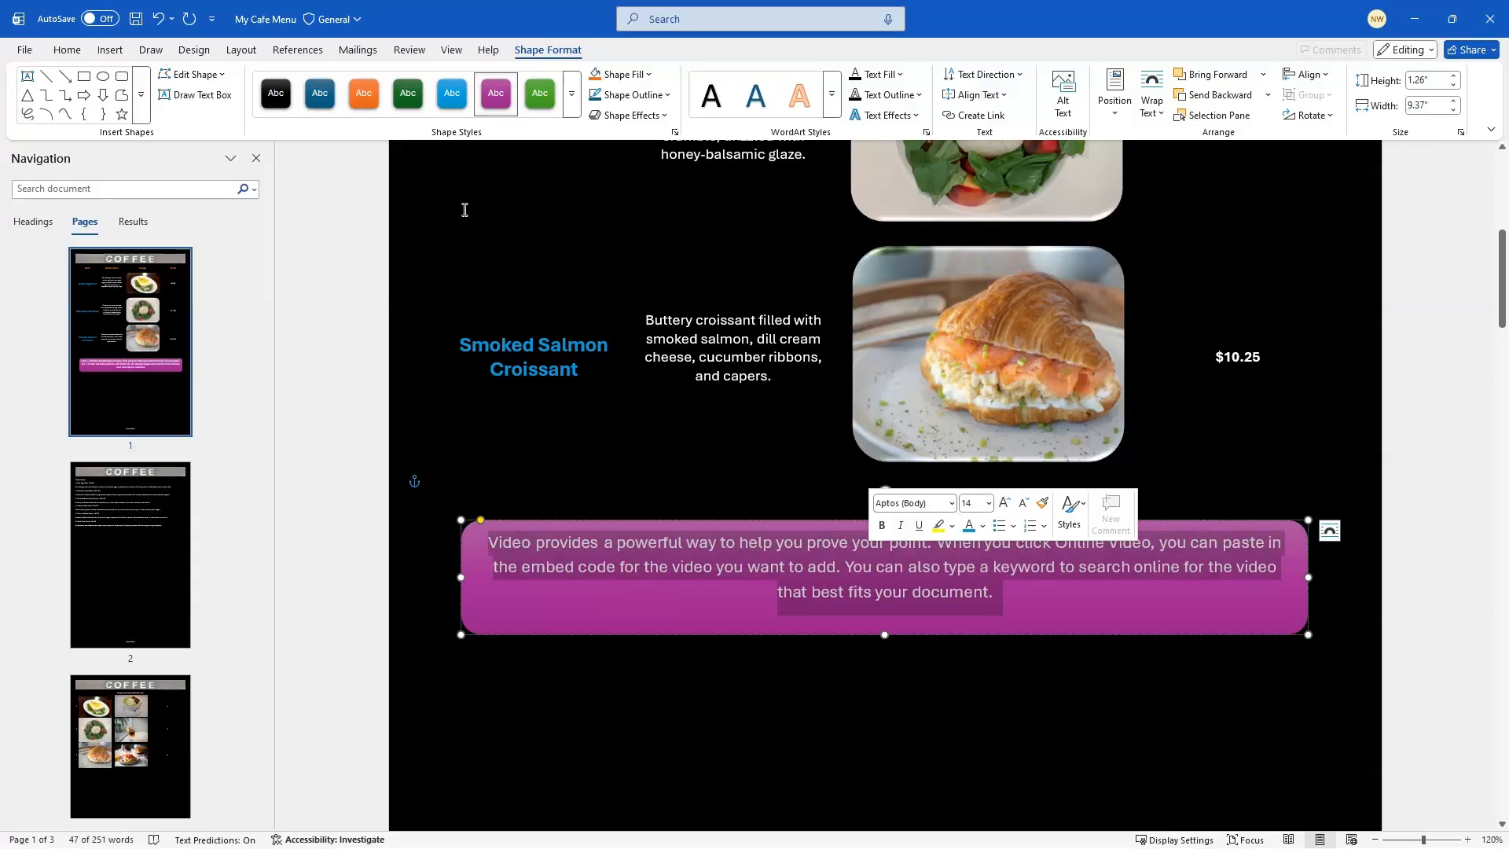
pyautogui.click(66, 51)
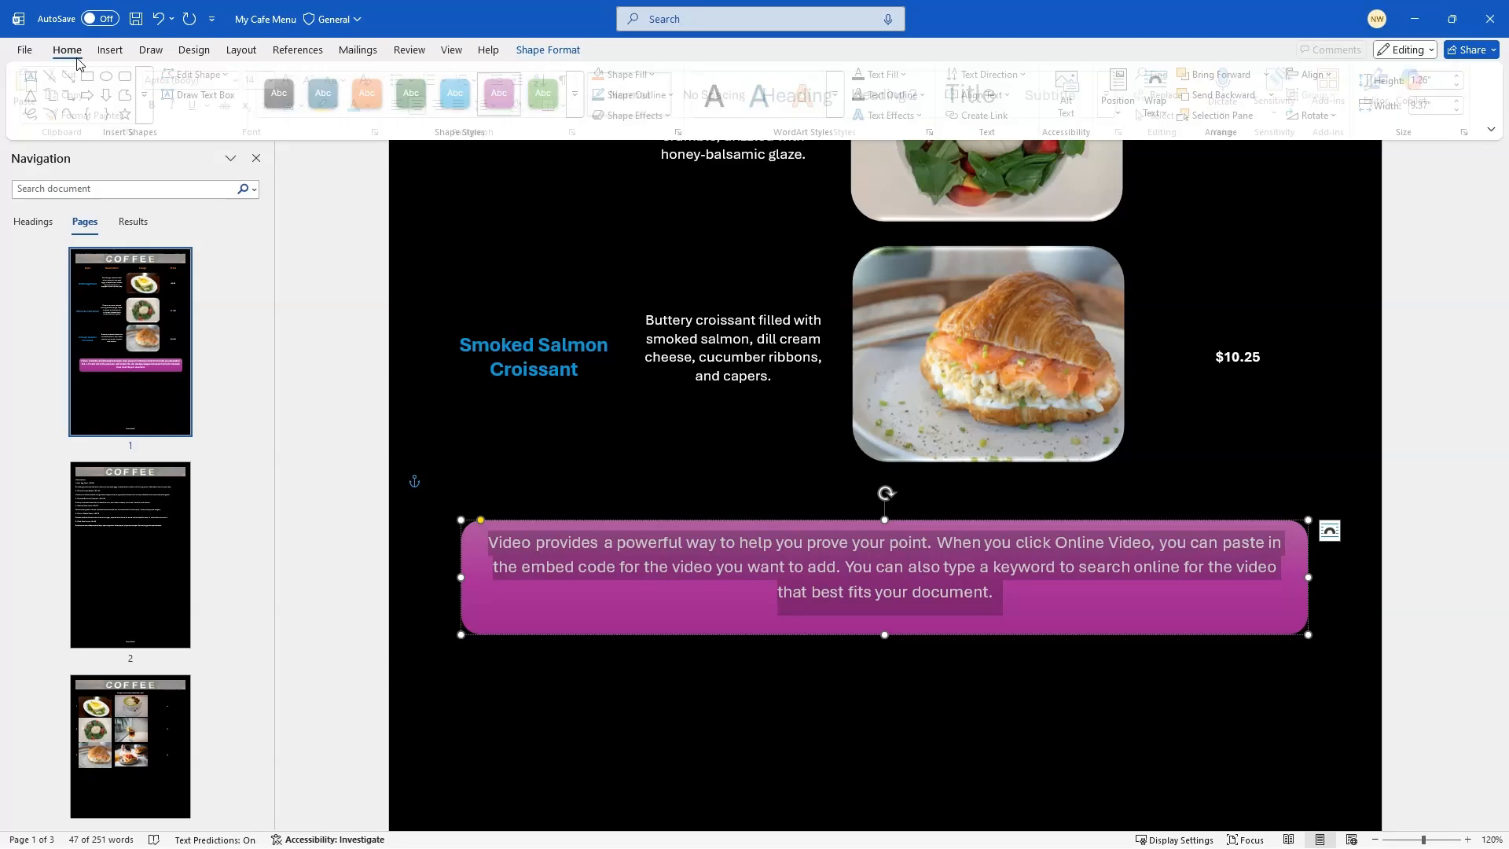
pyautogui.click(1115, 95)
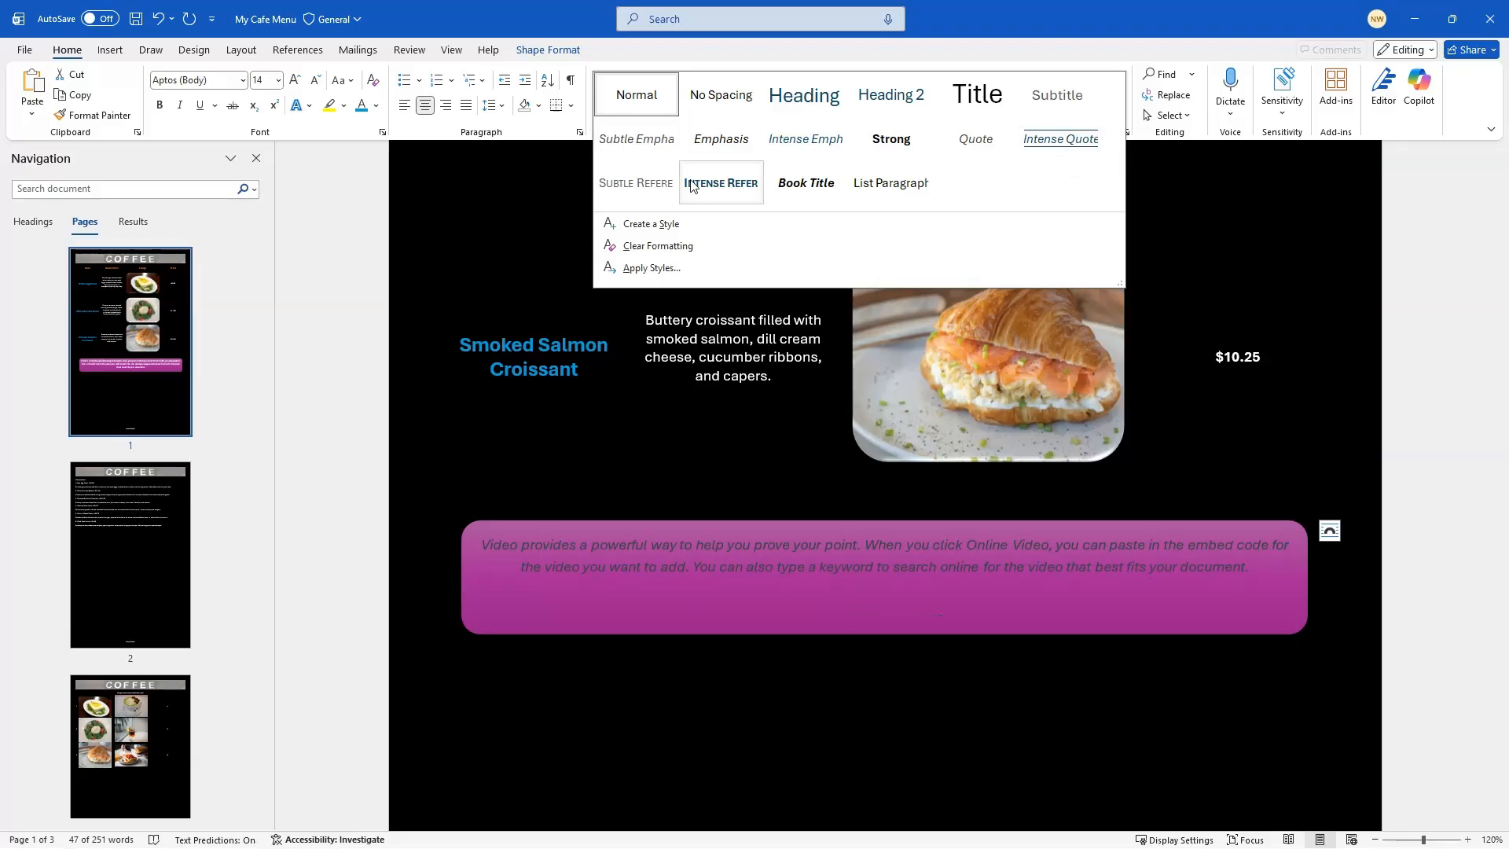
pyautogui.click(782, 148)
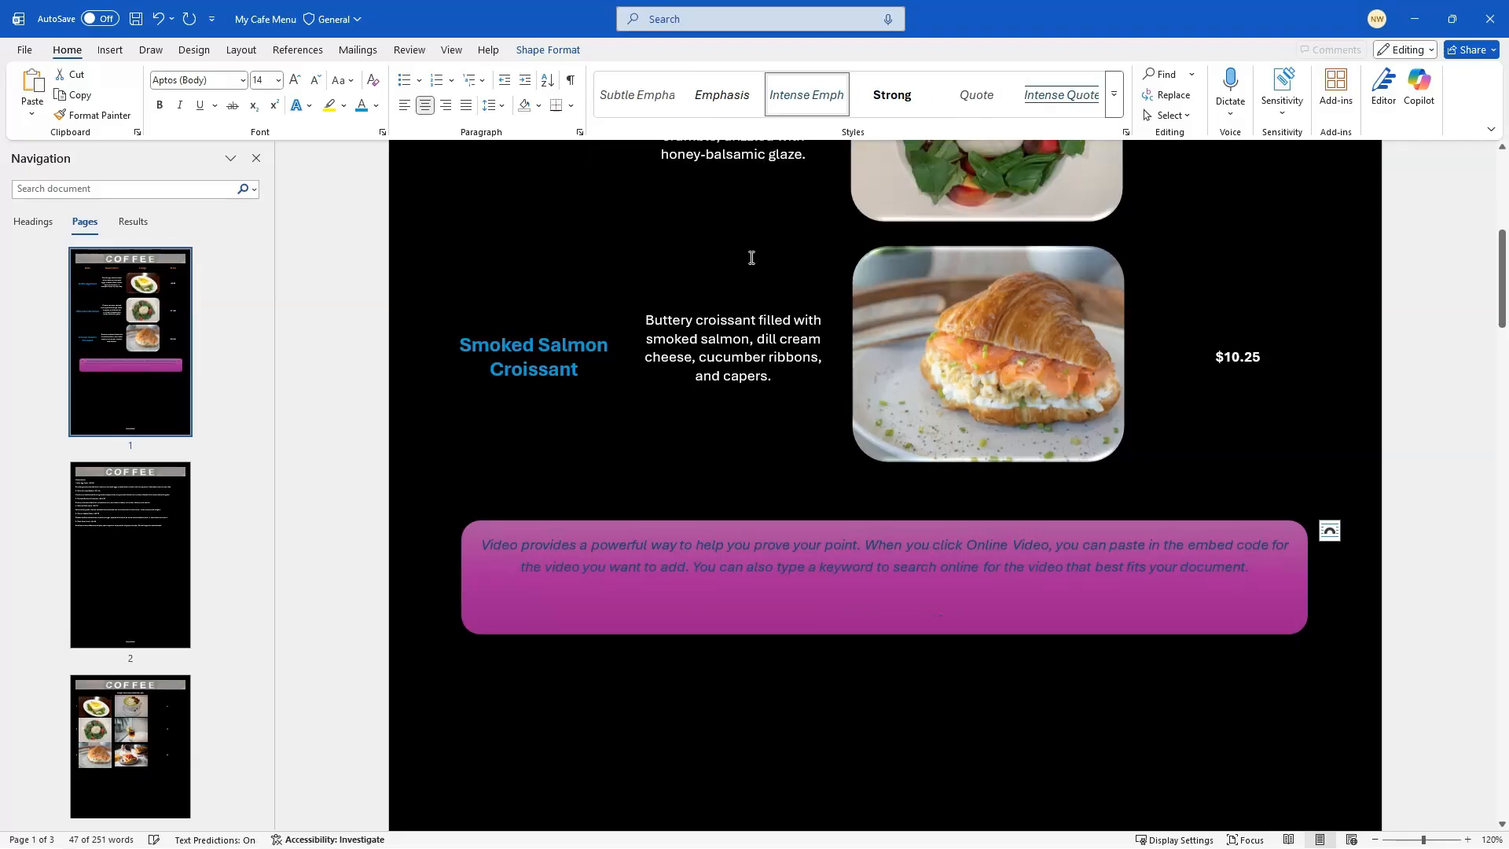
# Color the rectangle's text white and enlarge it by two font size increments, then deselect the shape
pyautogui.click(377, 106)
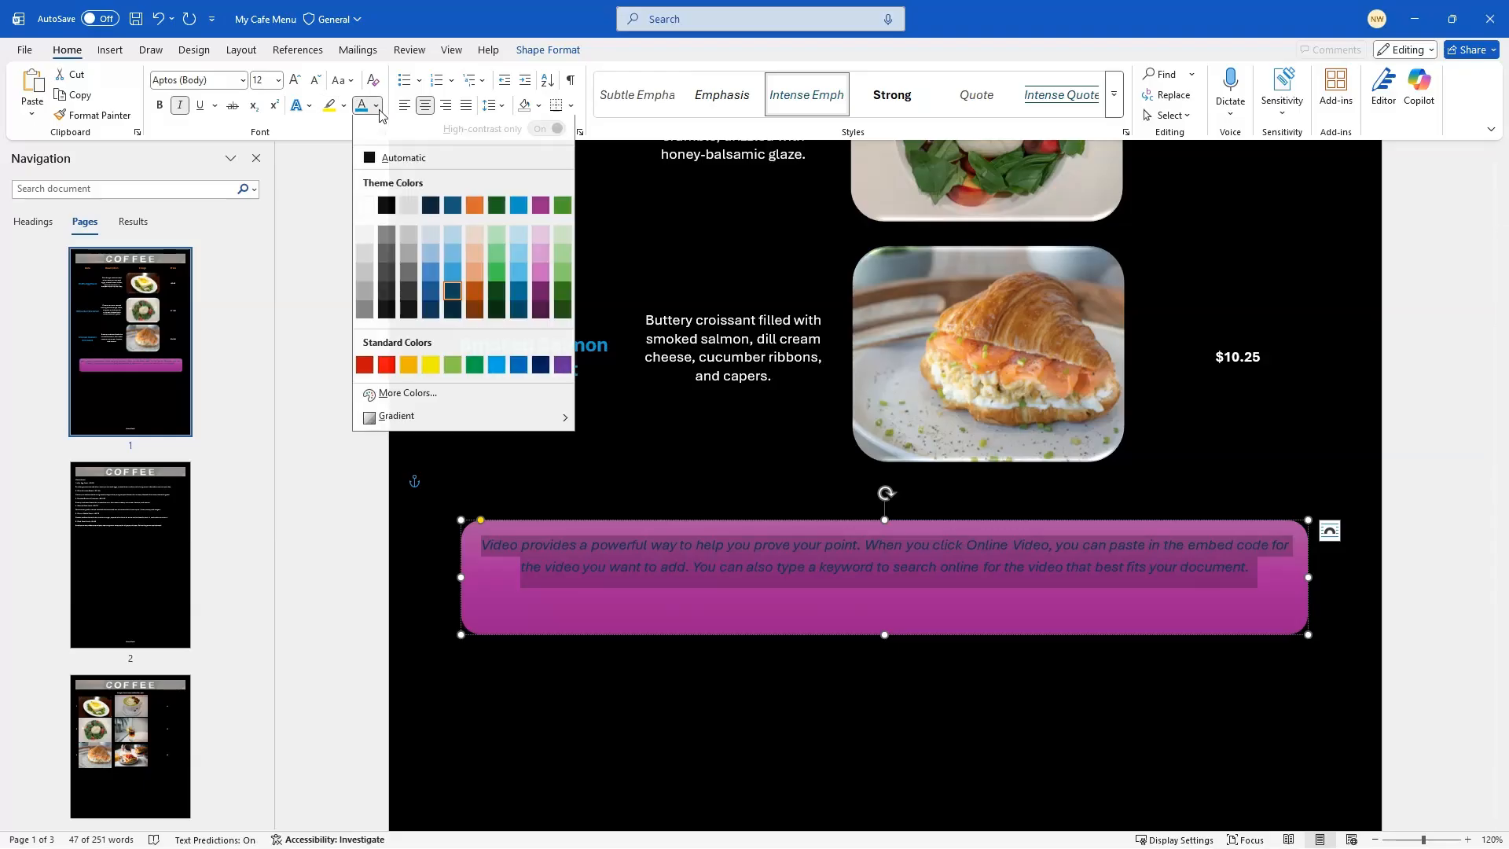
pyautogui.click(364, 205)
pyautogui.click(296, 84)
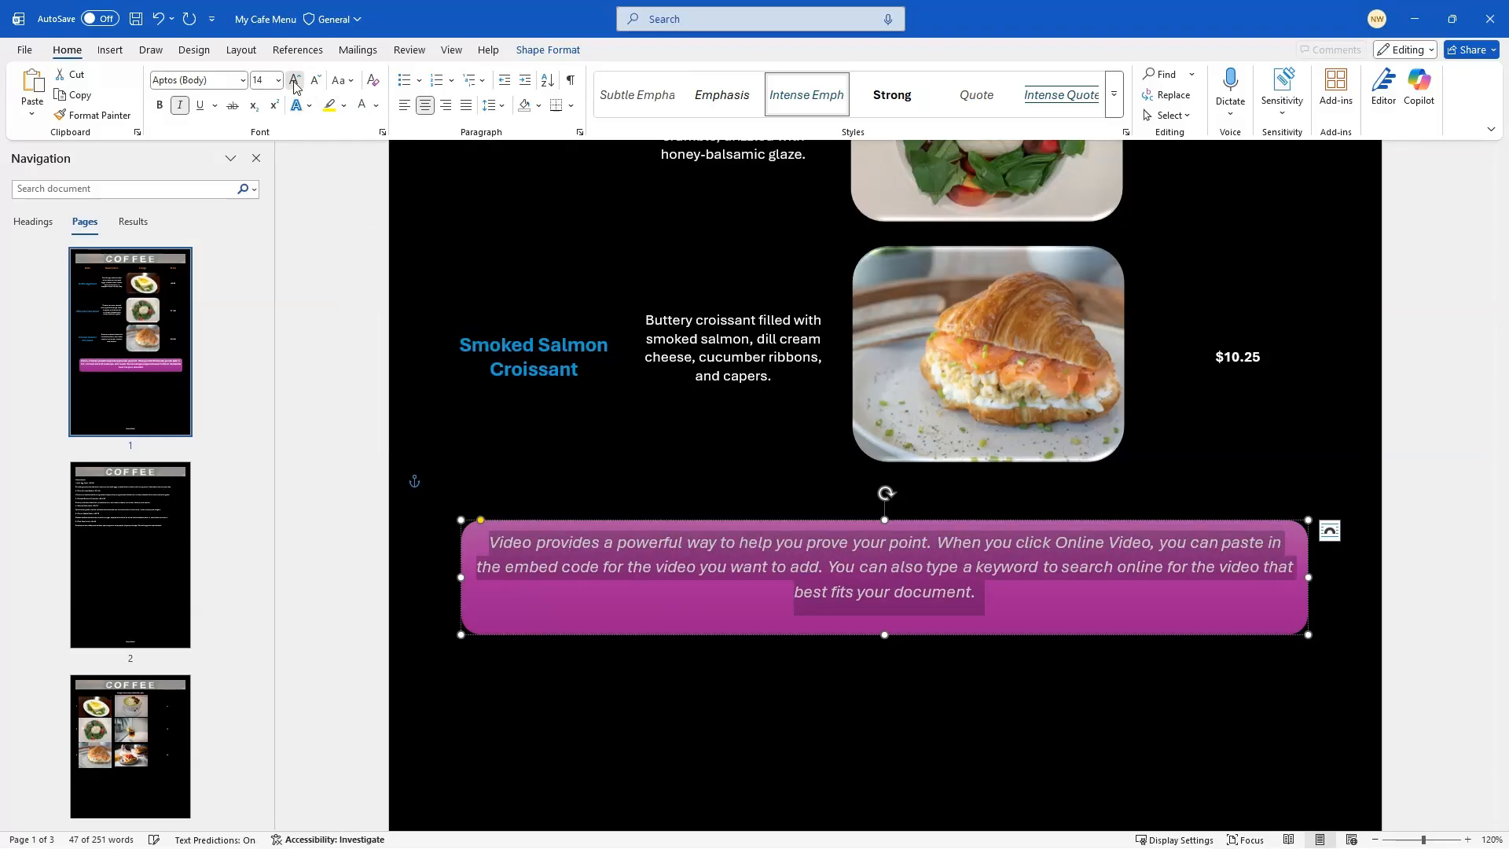
pyautogui.click(297, 83)
pyautogui.click(1347, 592)
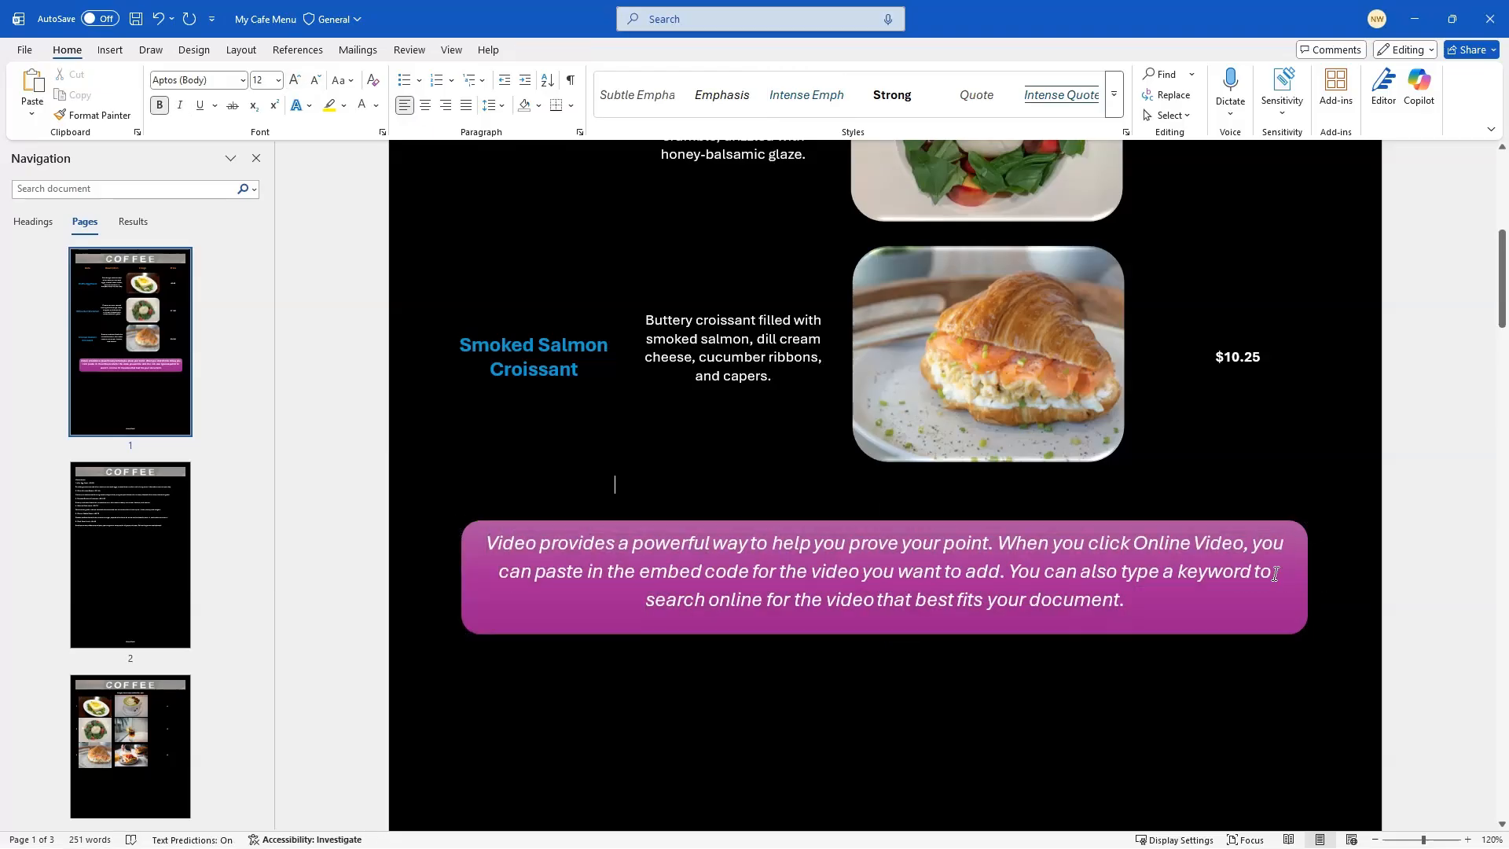
pyautogui.scroll(1, 1160, 578)
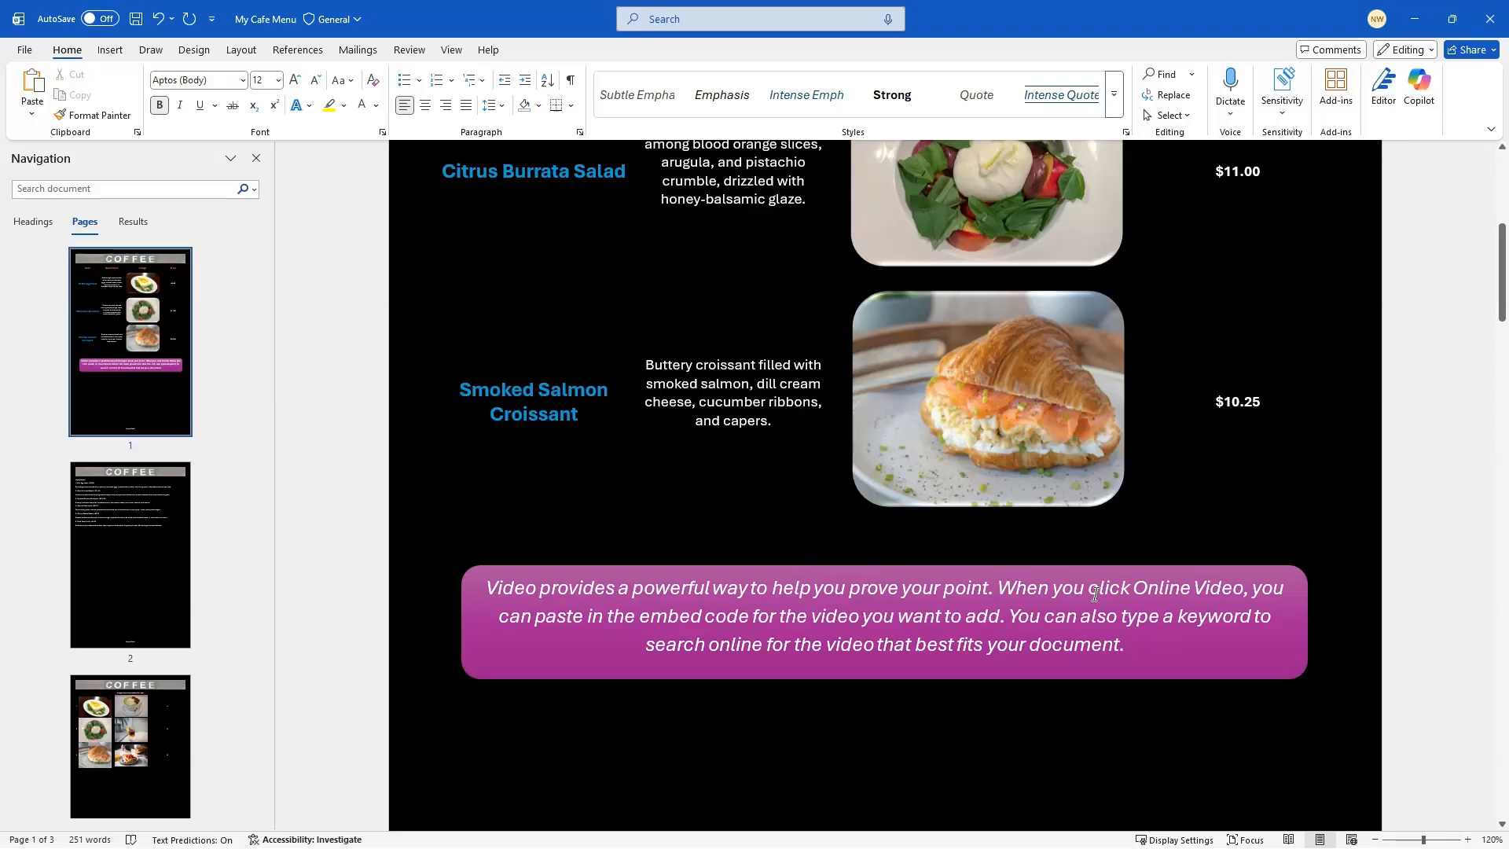
# Try applying All Borders to the whole menu table
pyautogui.scroll(5, 1179, 610)
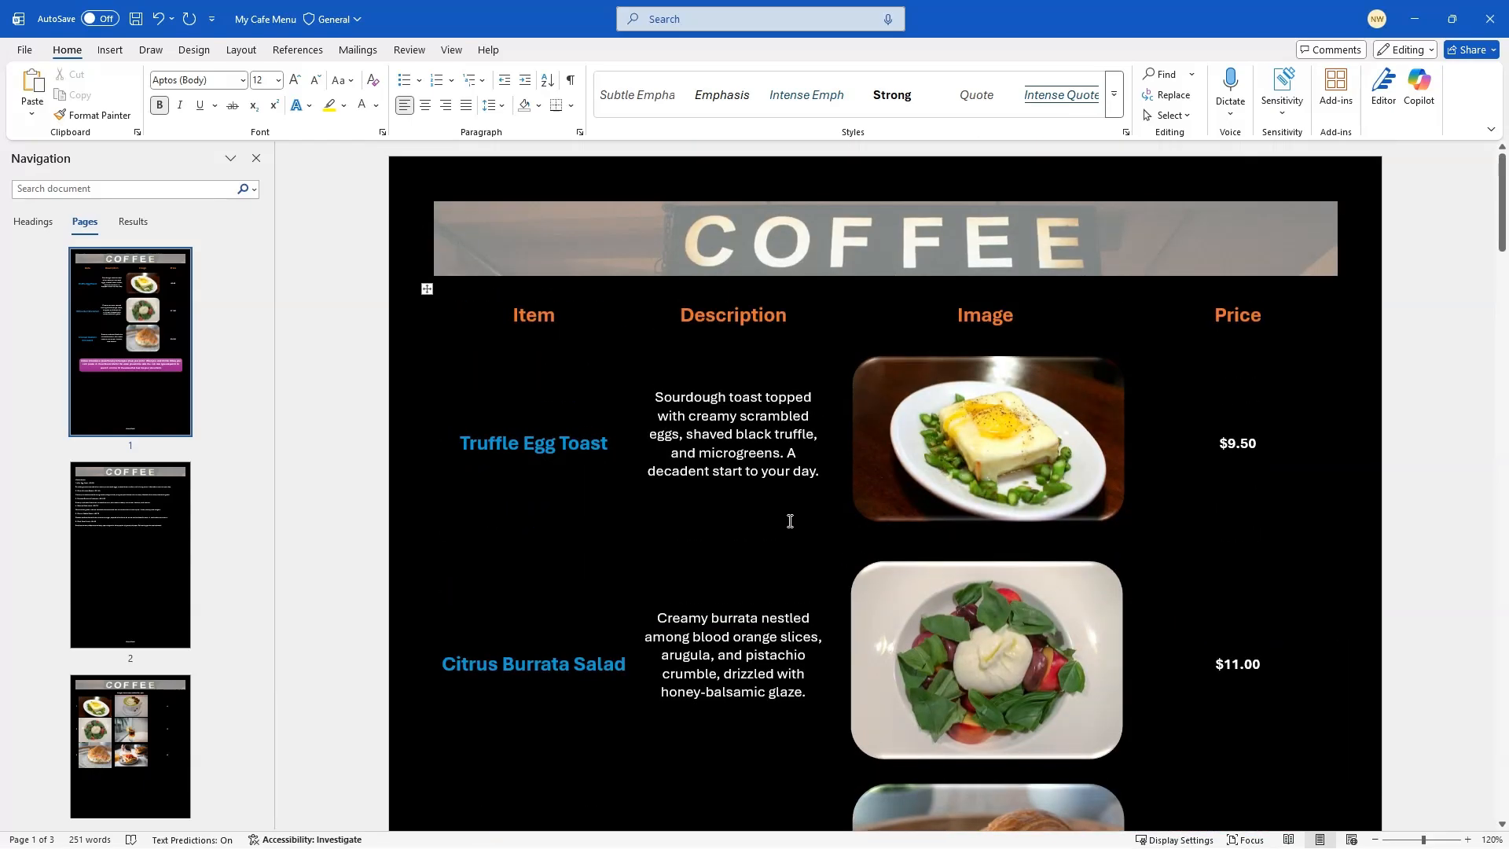
pyautogui.click(791, 523)
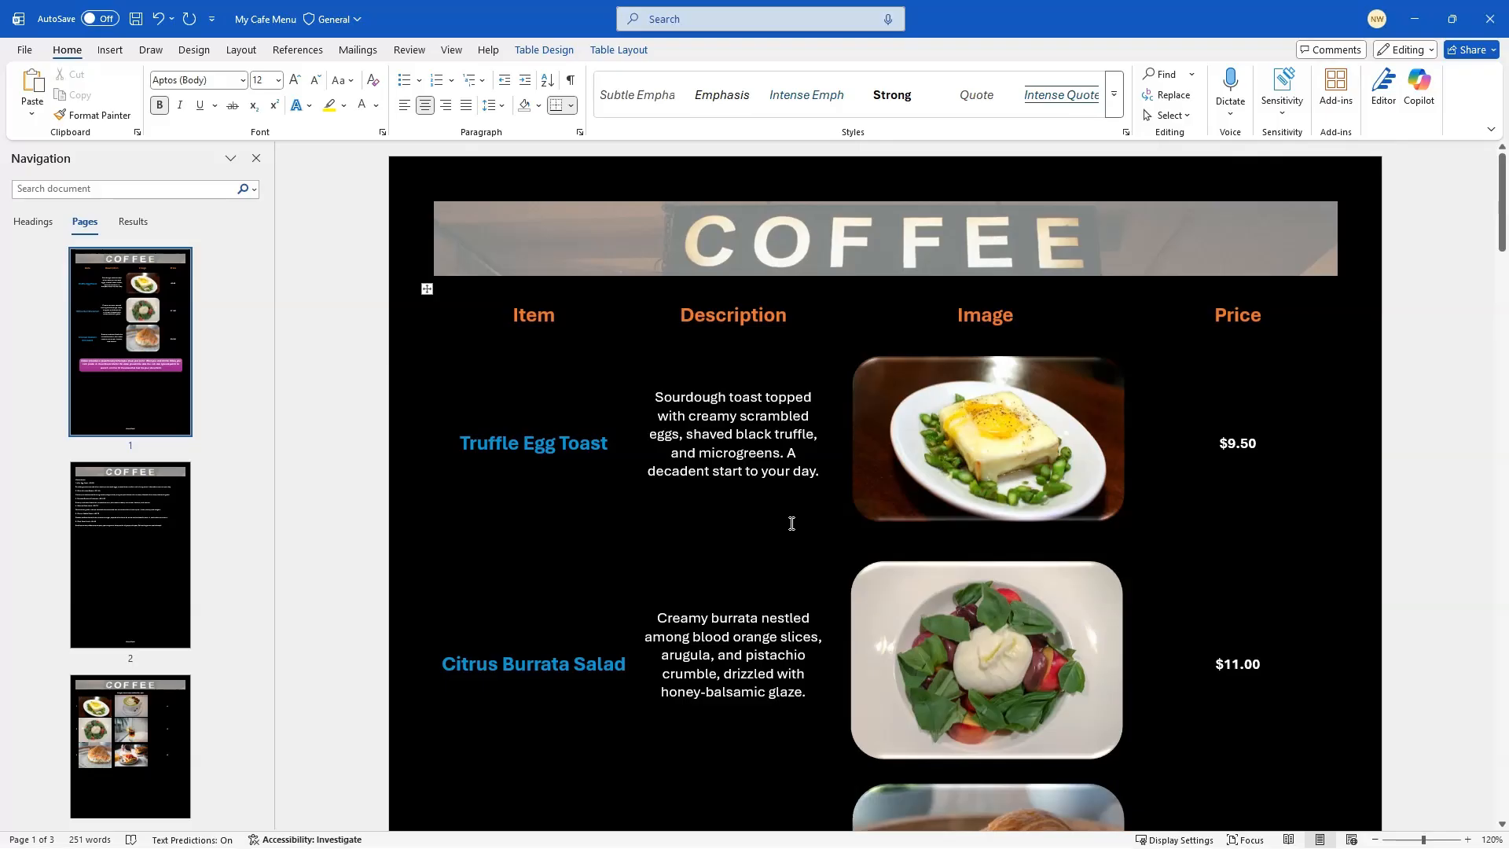
pyautogui.click(547, 52)
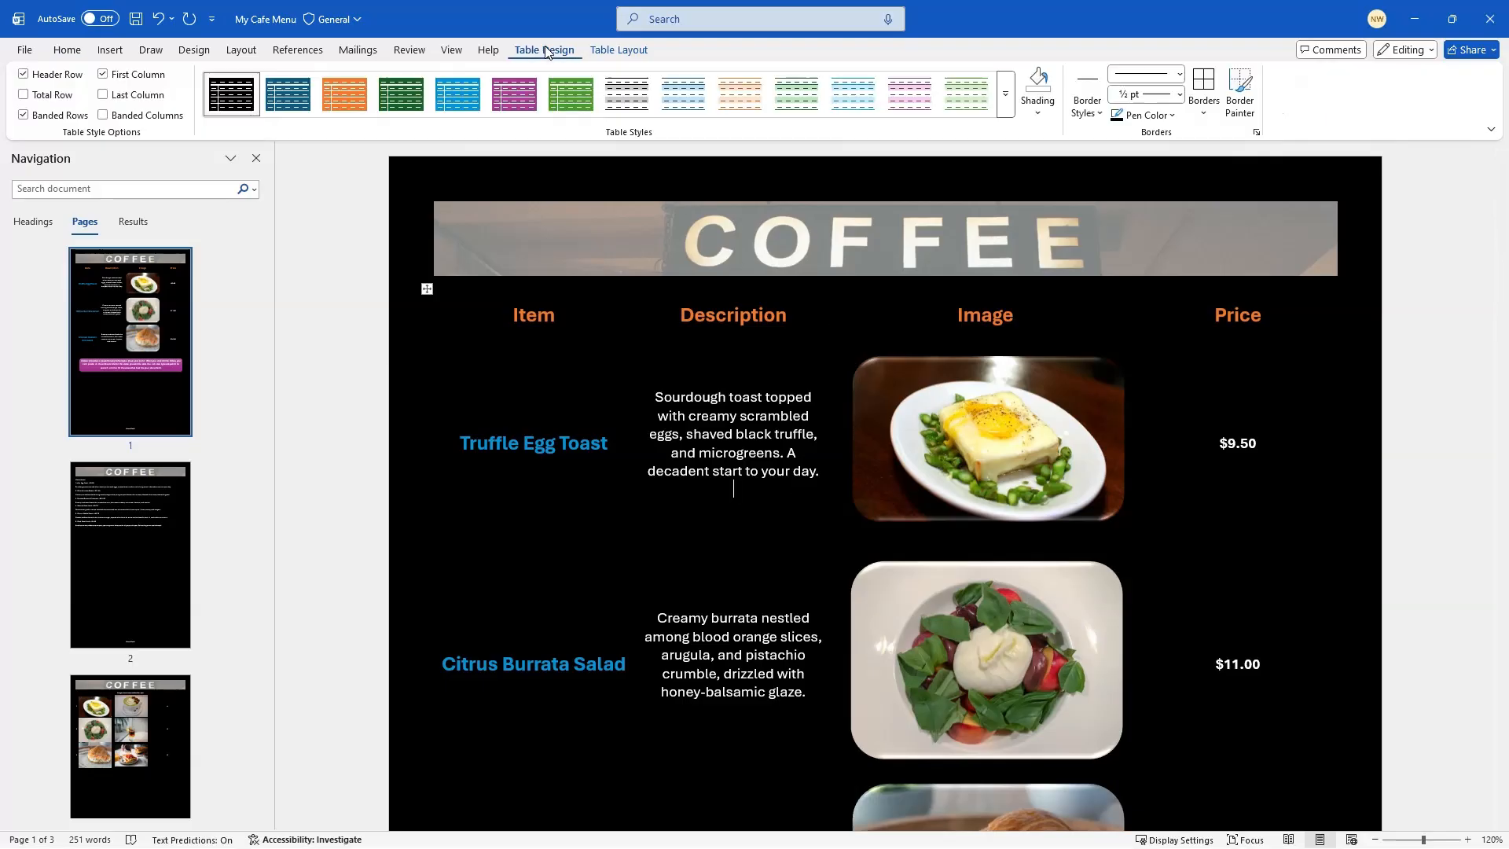
pyautogui.click(425, 290)
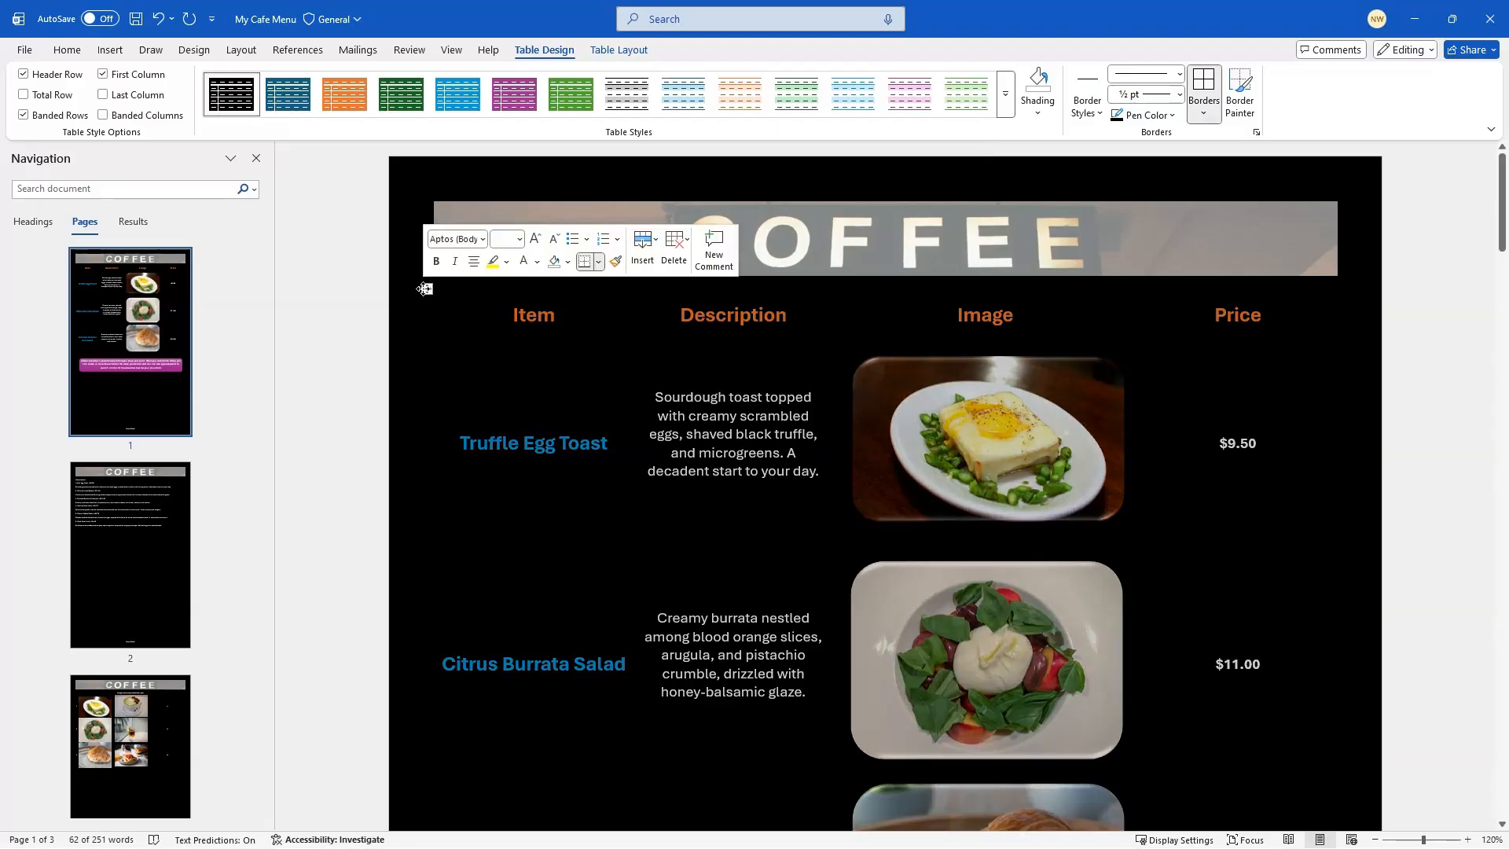
pyautogui.click(1202, 116)
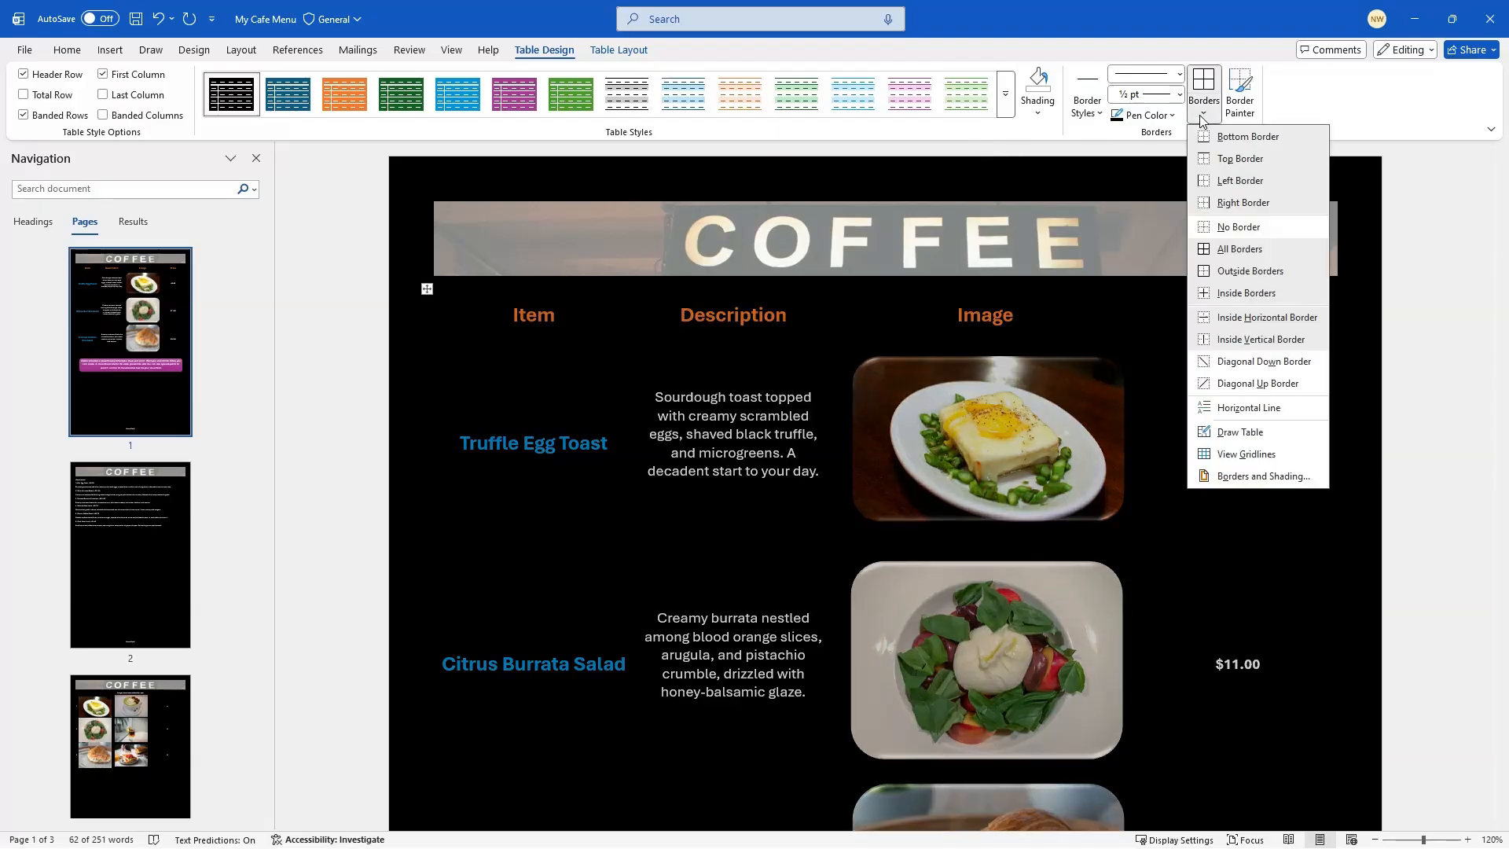
pyautogui.click(1231, 247)
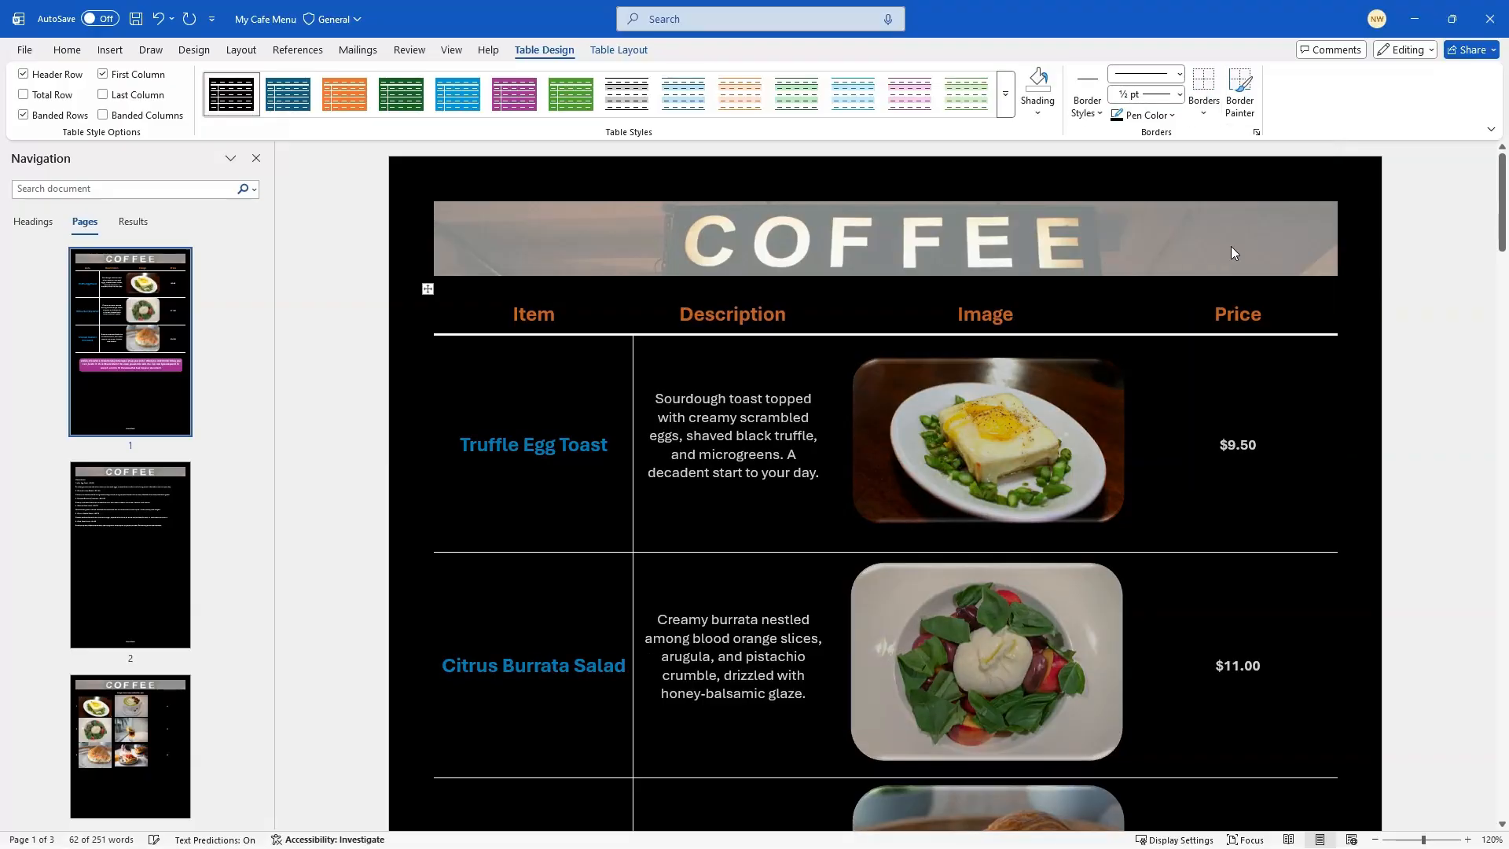
# Remove the borders from the whole menu table with No Border and check the page down to the purple banner
pyautogui.click(1203, 112)
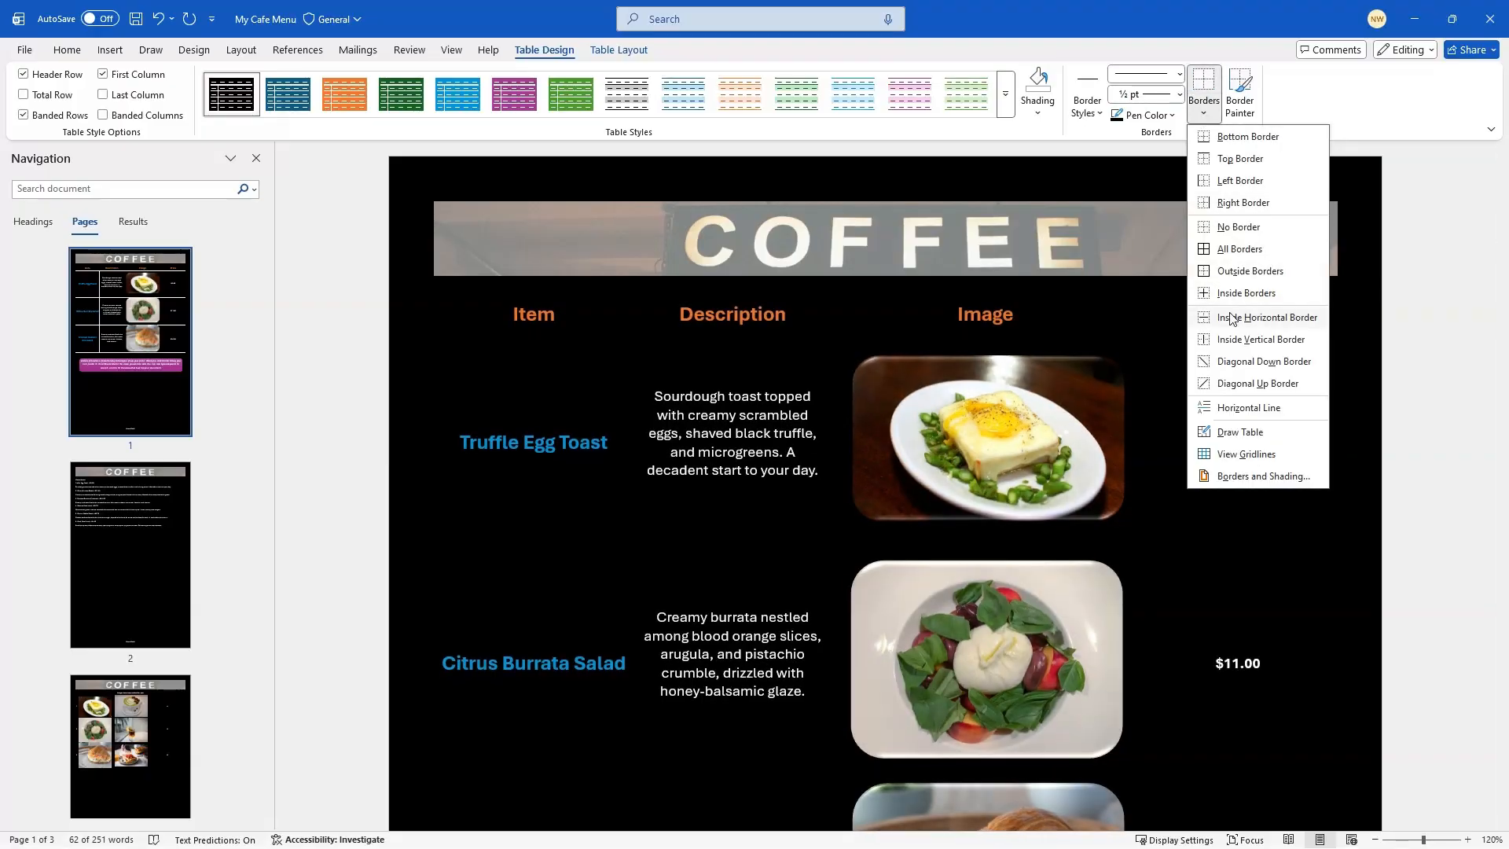
pyautogui.click(1244, 229)
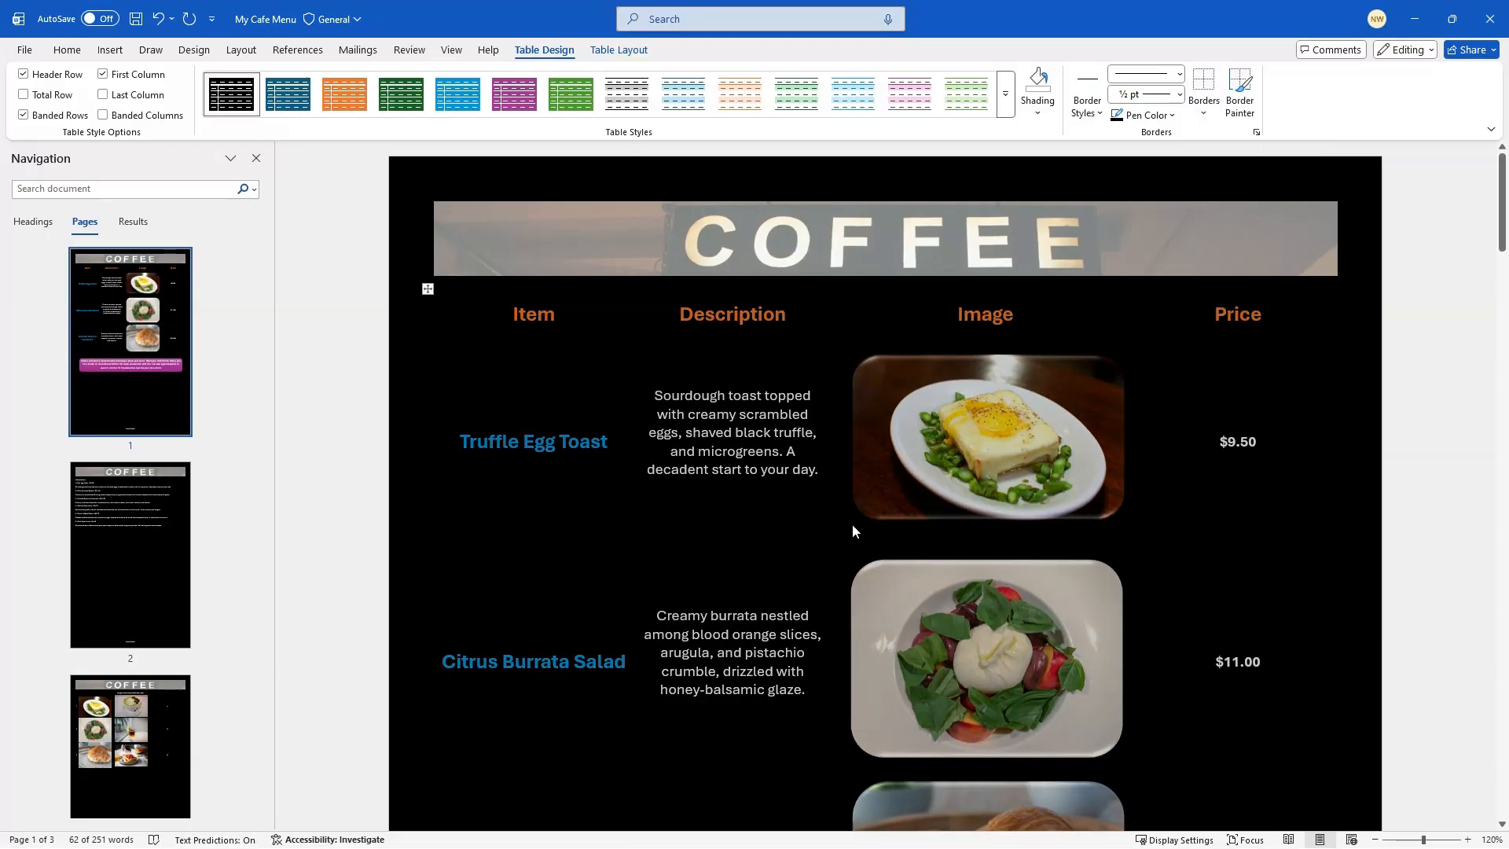
pyautogui.scroll(-4, 842, 482)
pyautogui.scroll(-2, 841, 483)
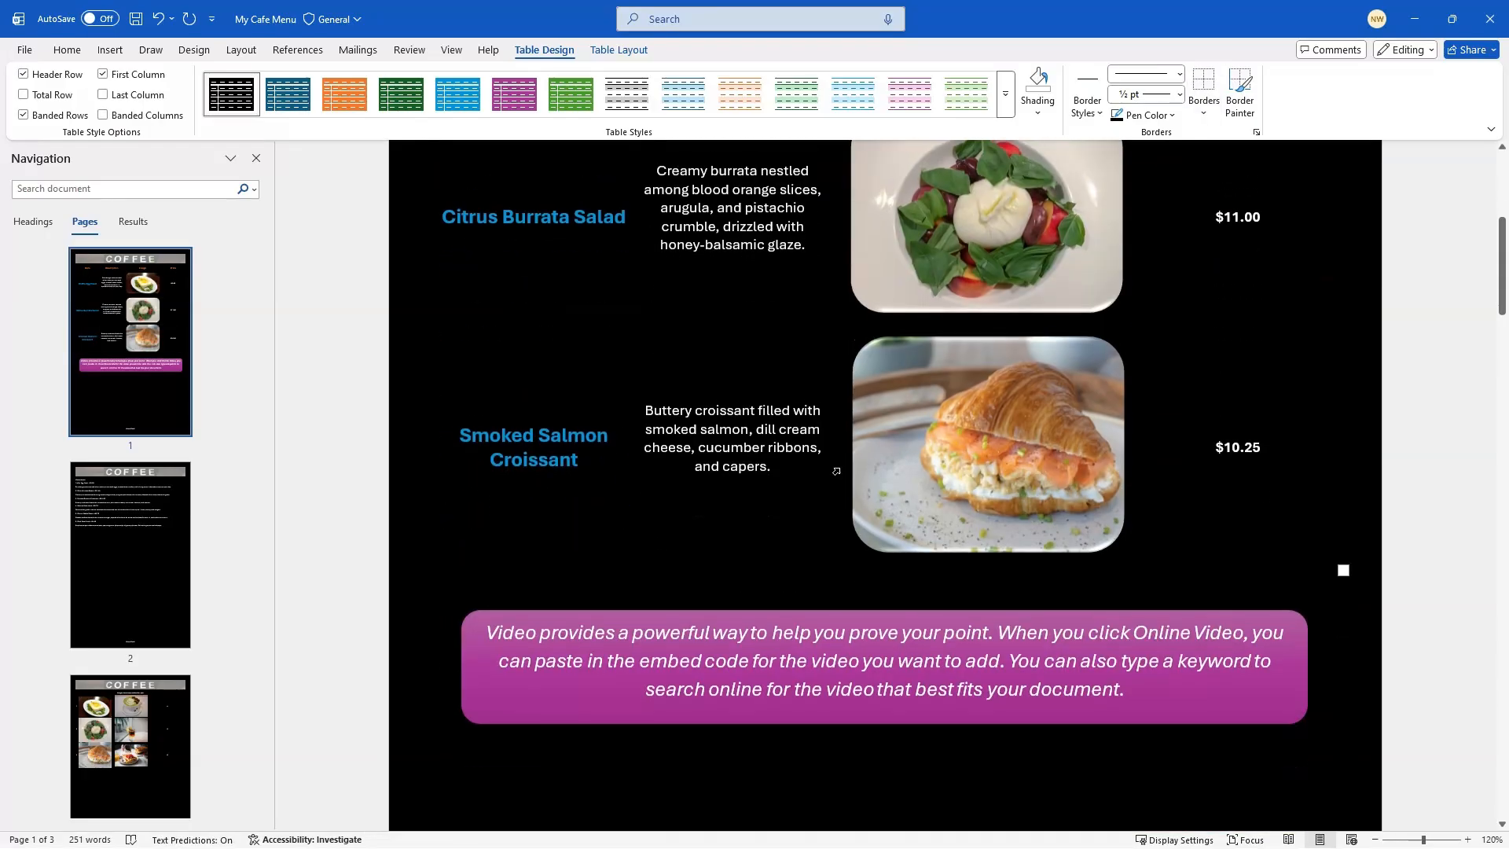
# Check the menu pages in the print preview and return to the document
pyautogui.click(25, 51)
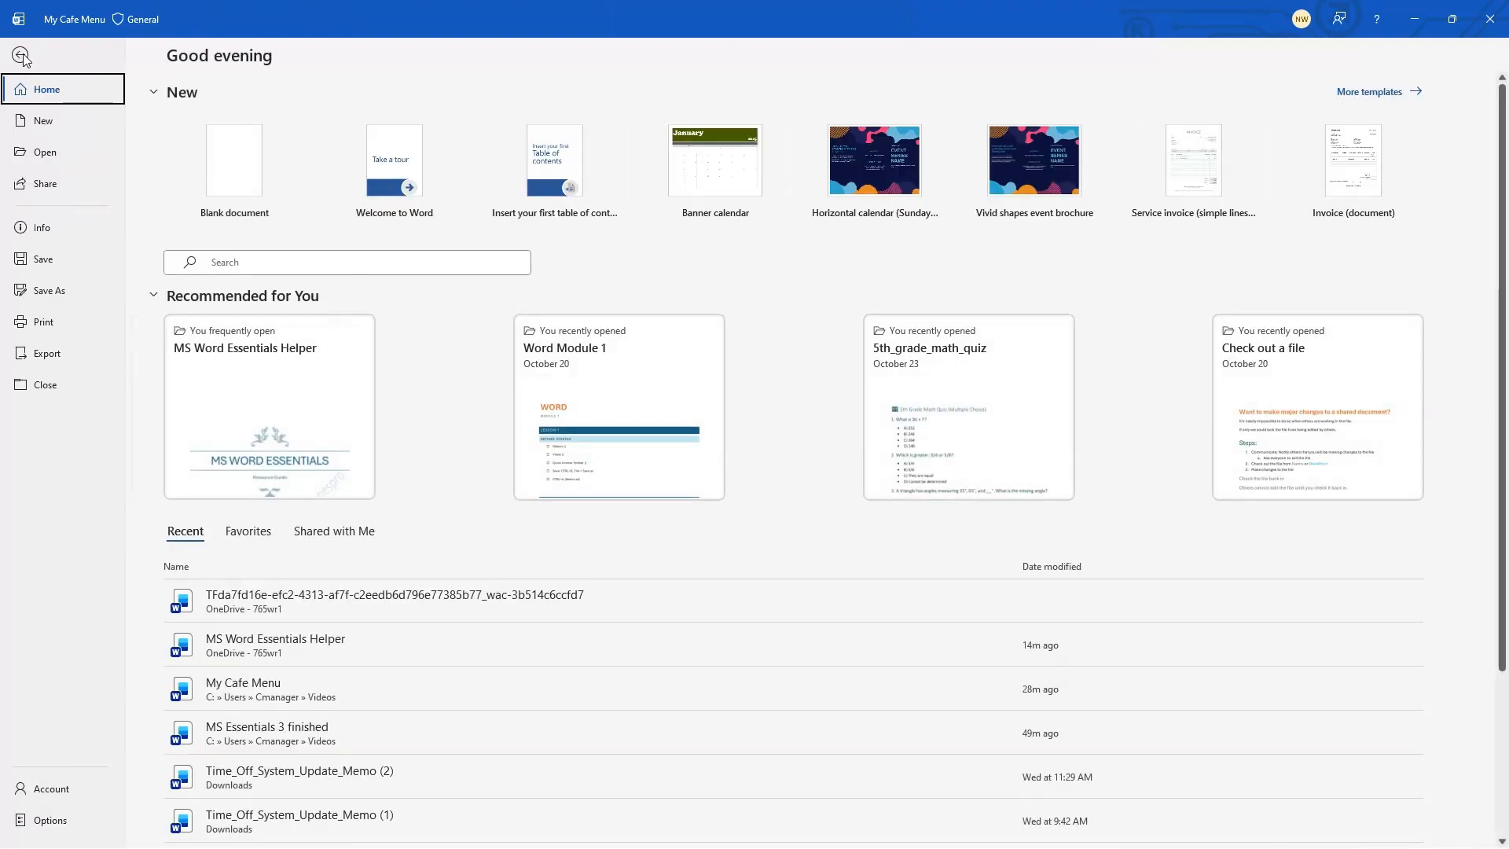
pyautogui.click(47, 321)
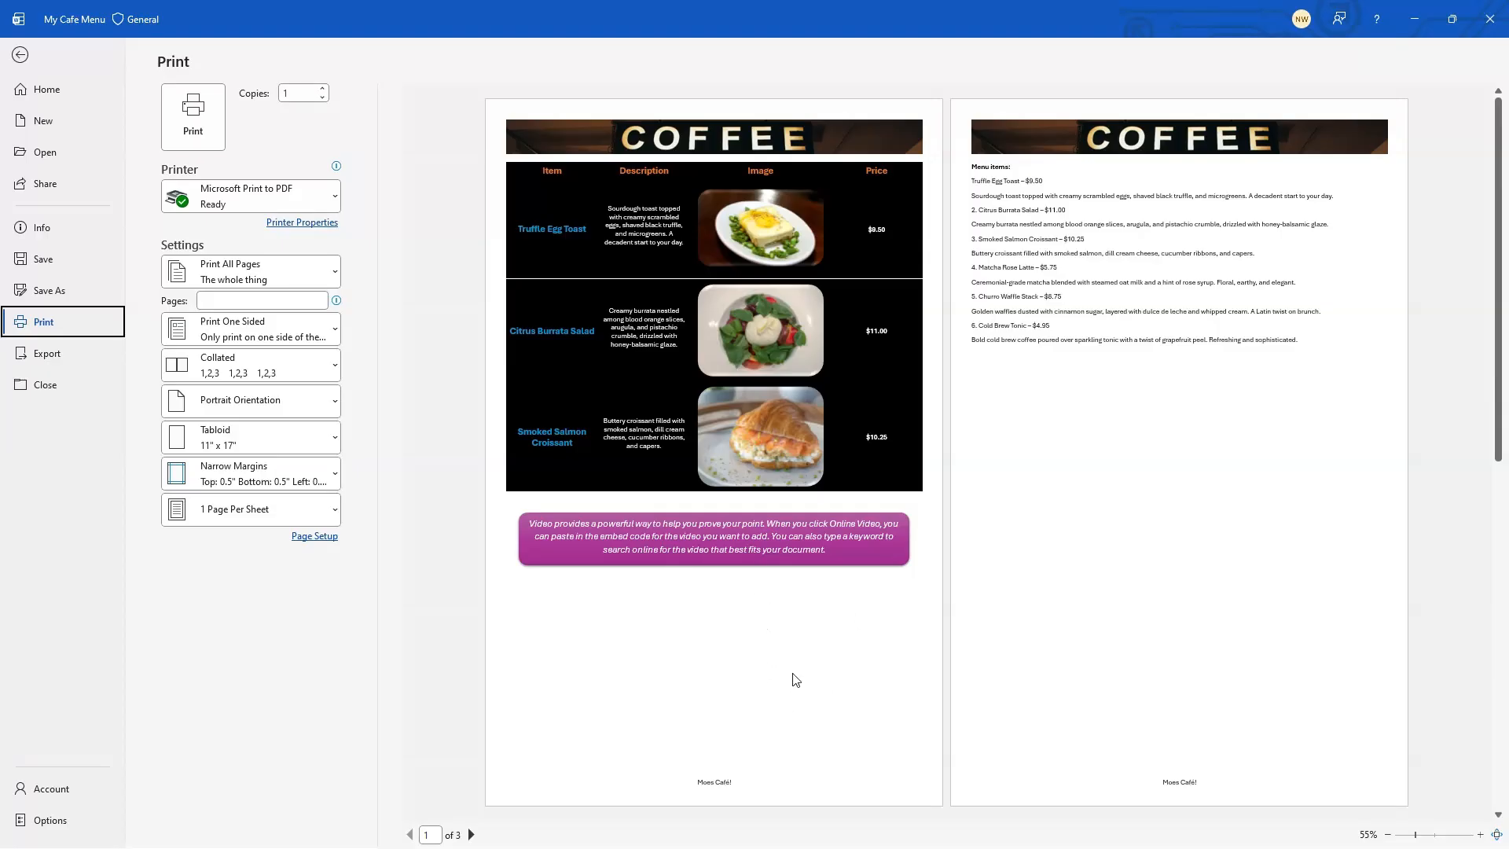
pyautogui.click(20, 54)
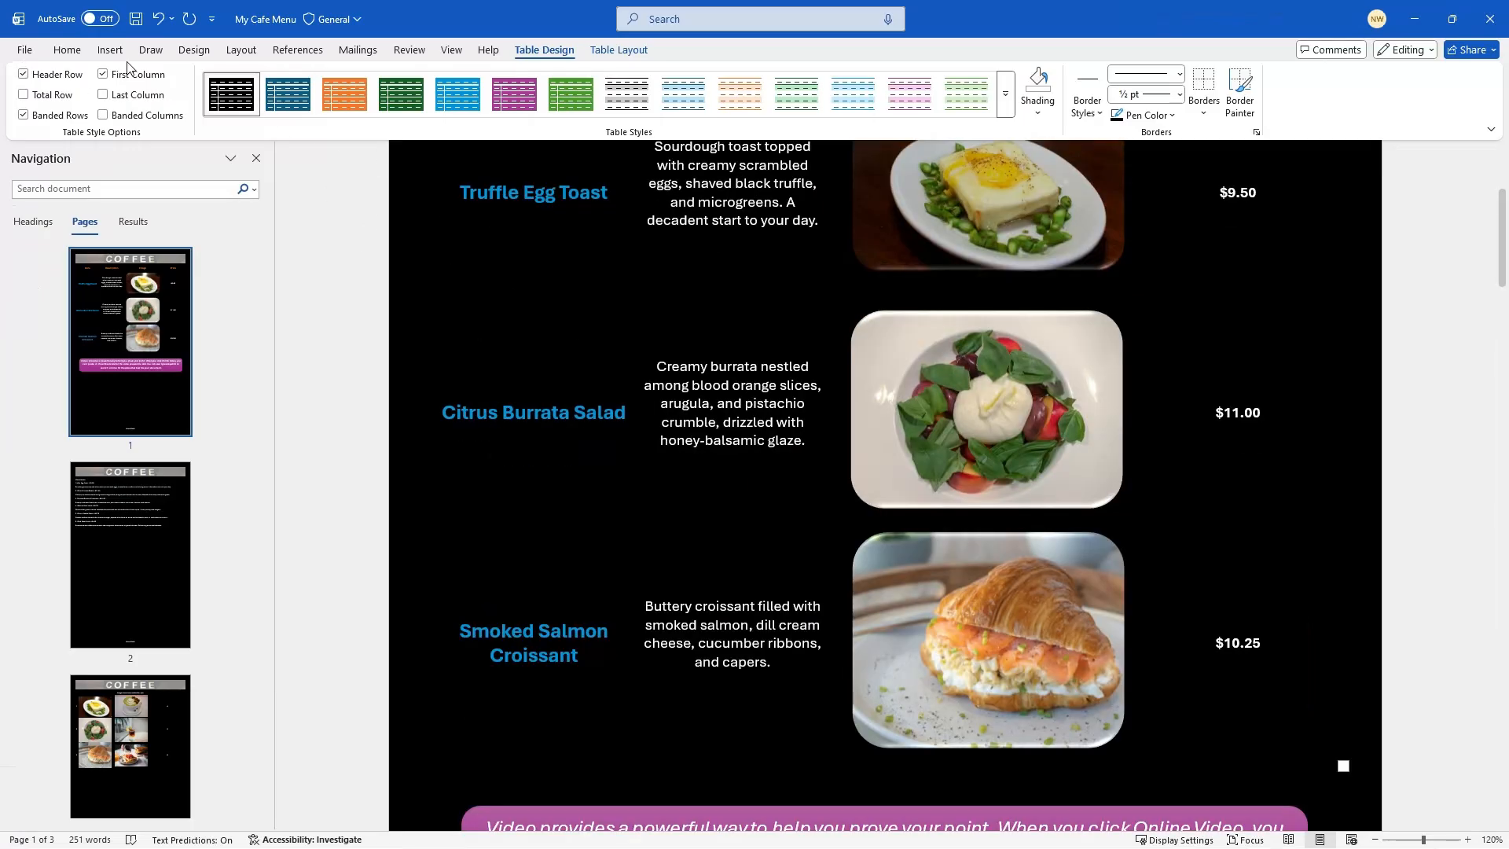
# Try the Legal 8.5" x 14" paper size, check the first page's layout, and undo the size change
pyautogui.click(241, 50)
pyautogui.click(123, 110)
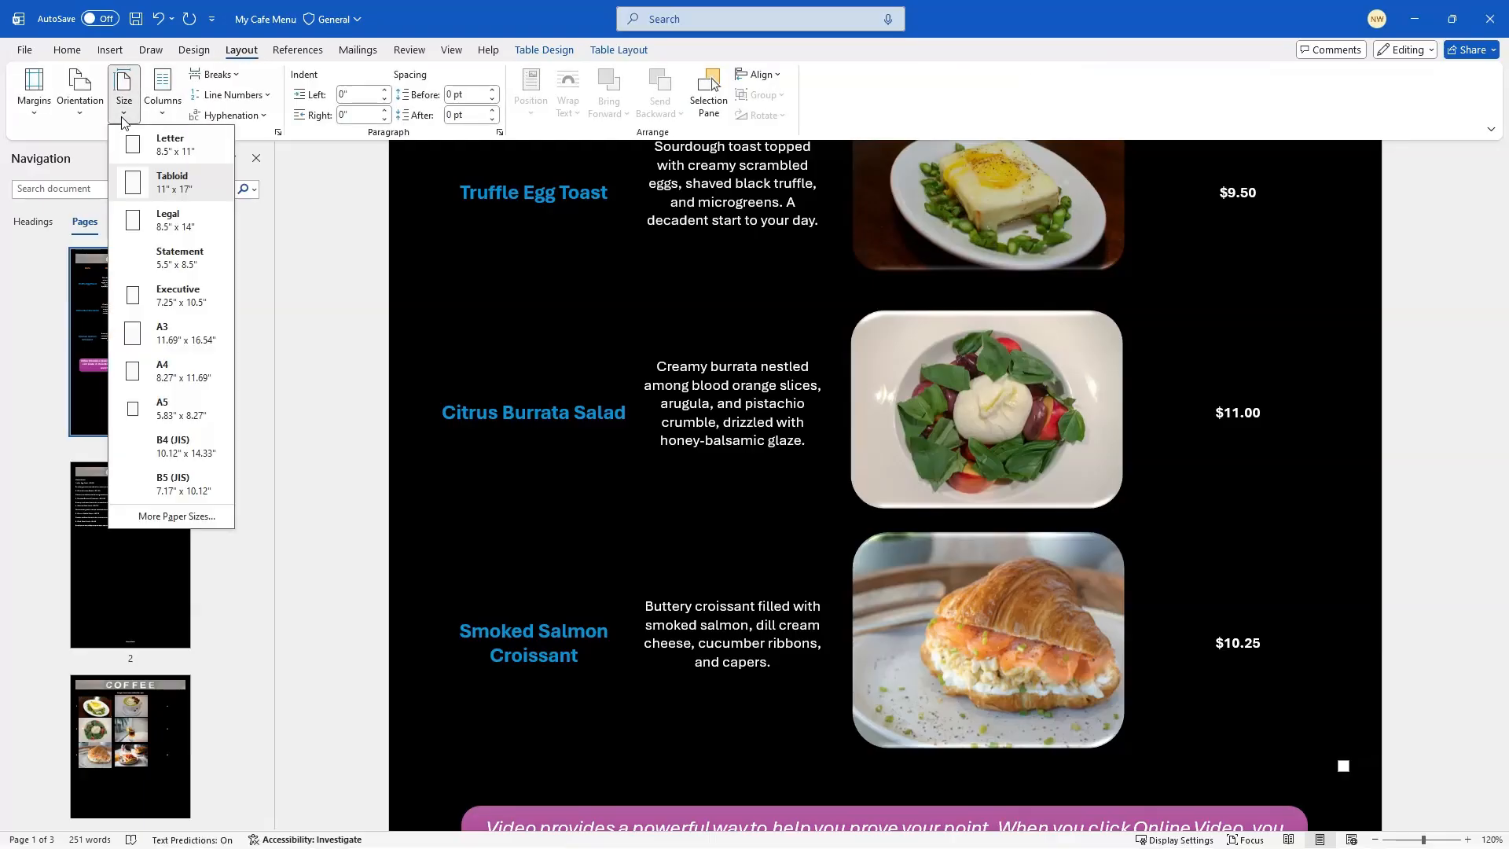
pyautogui.click(179, 225)
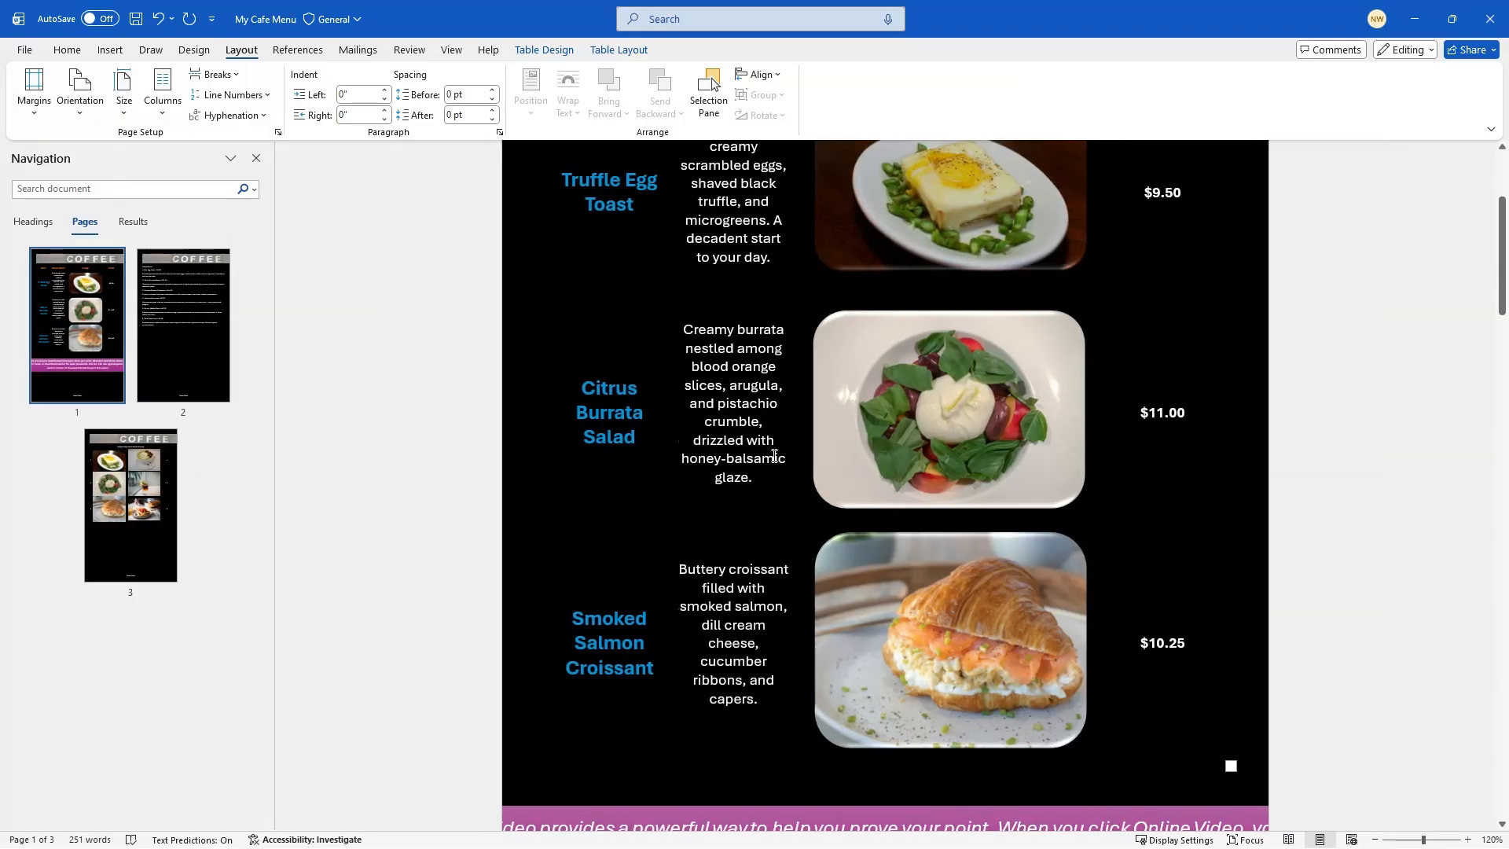
pyautogui.scroll(-3, 775, 456)
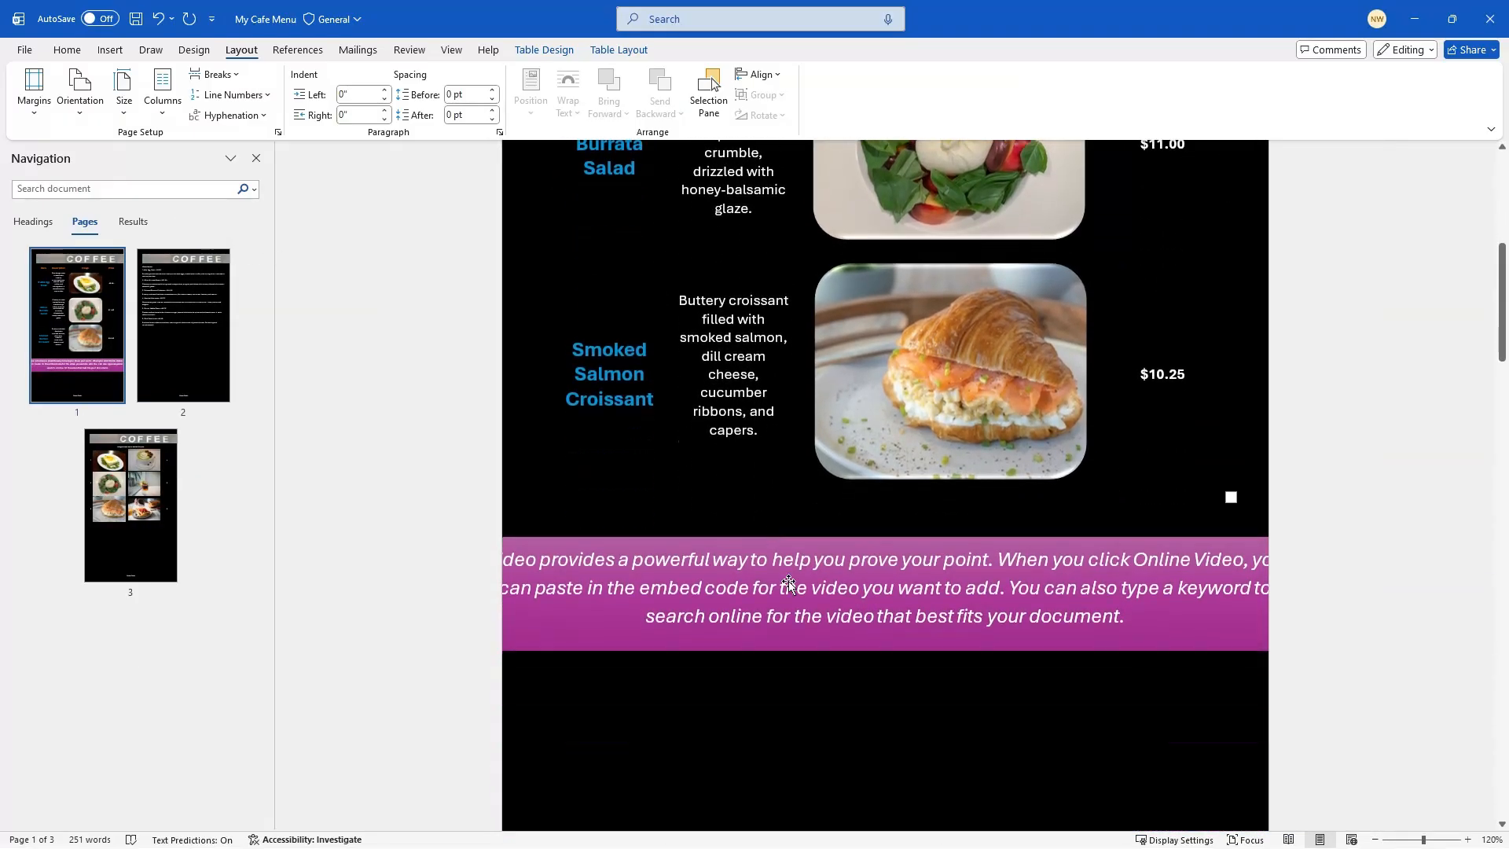
pyautogui.scroll(6, 789, 583)
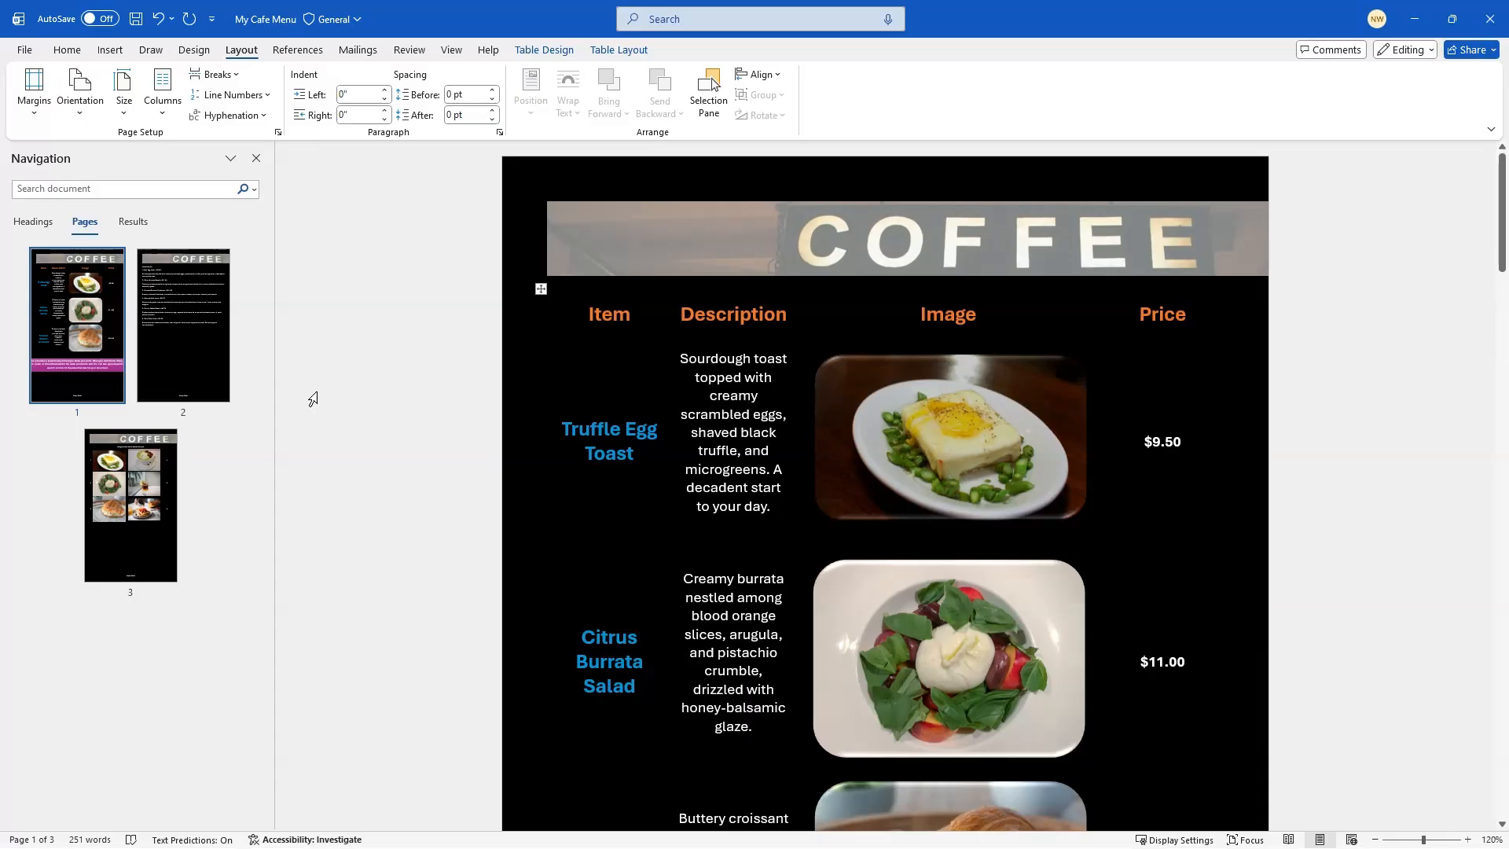
pyautogui.hotkey('ctrl', 'z')
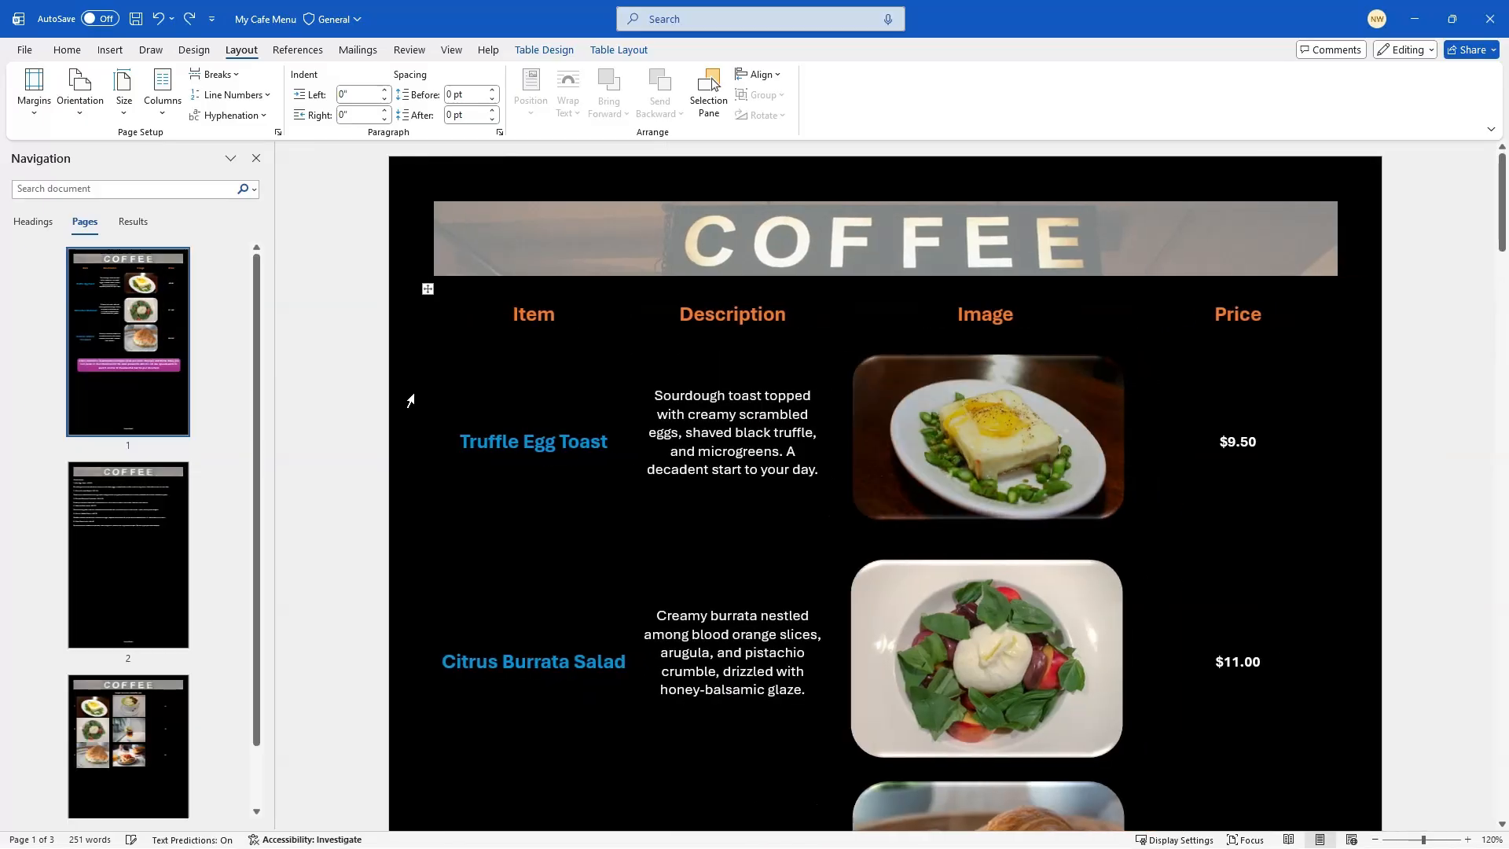
# Move the purple text banner straight down the first page to widen the gap below the table
pyautogui.scroll(-6, 390, 366)
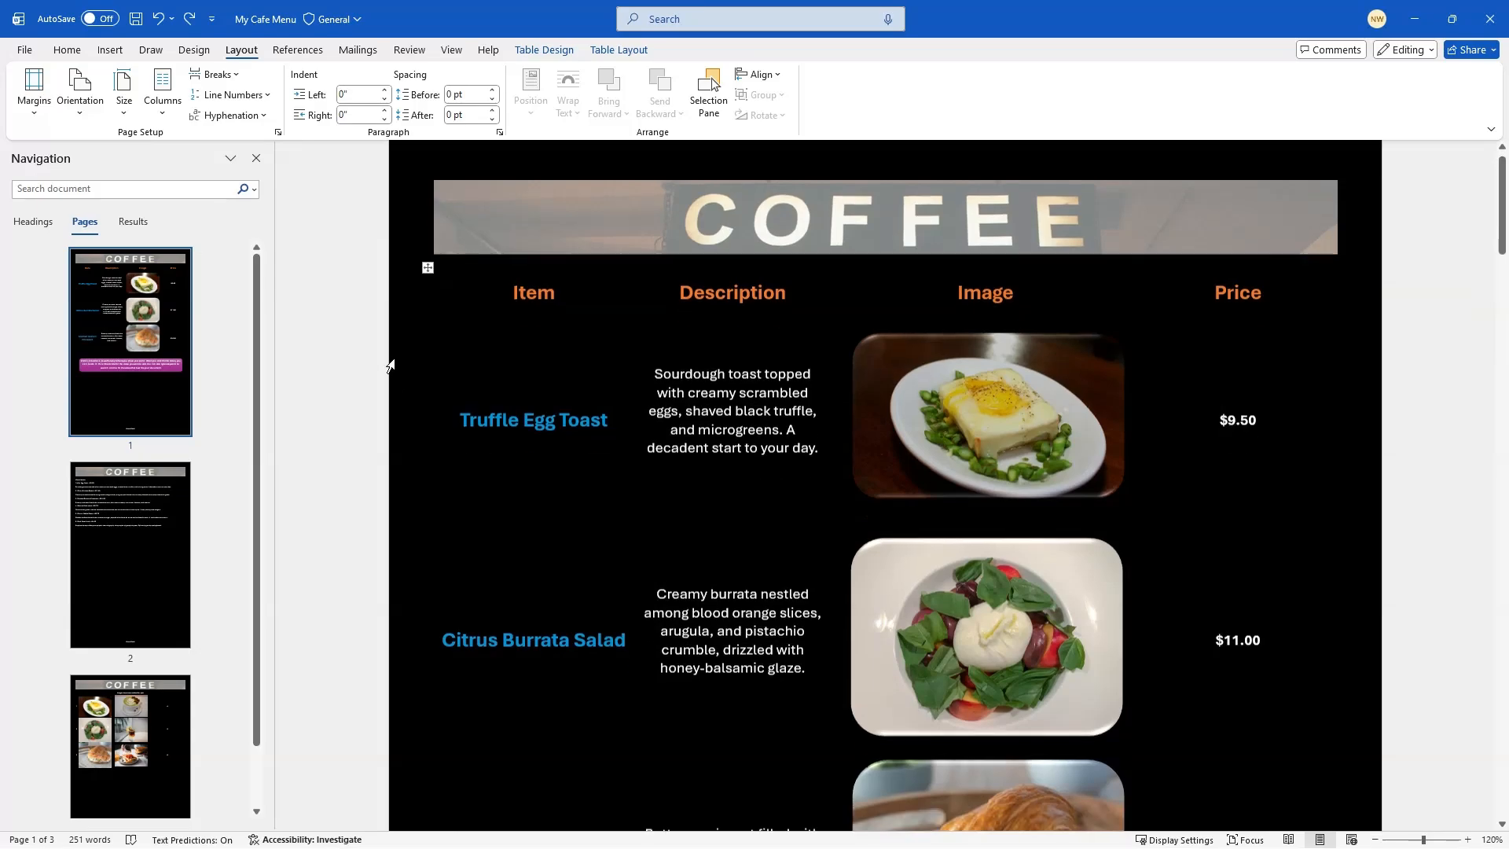
pyautogui.scroll(-2, 391, 367)
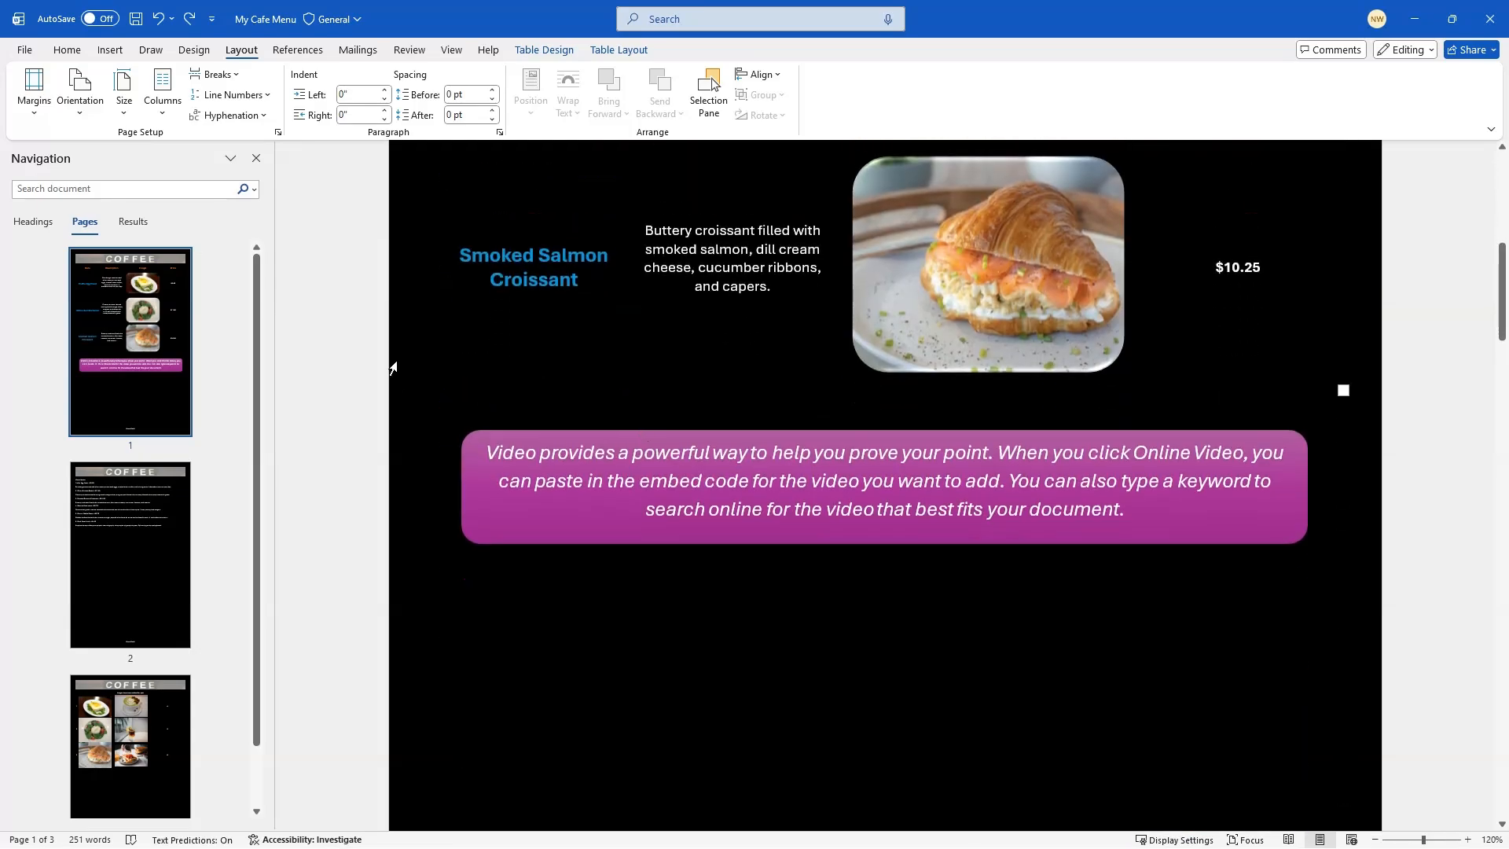
pyautogui.click(908, 508)
pyautogui.moveTo(907, 538); pyautogui.dragTo(908, 662)
# Stretch the menu table downward so its rows fill the space above the banner, and check the whole page
pyautogui.click(801, 350)
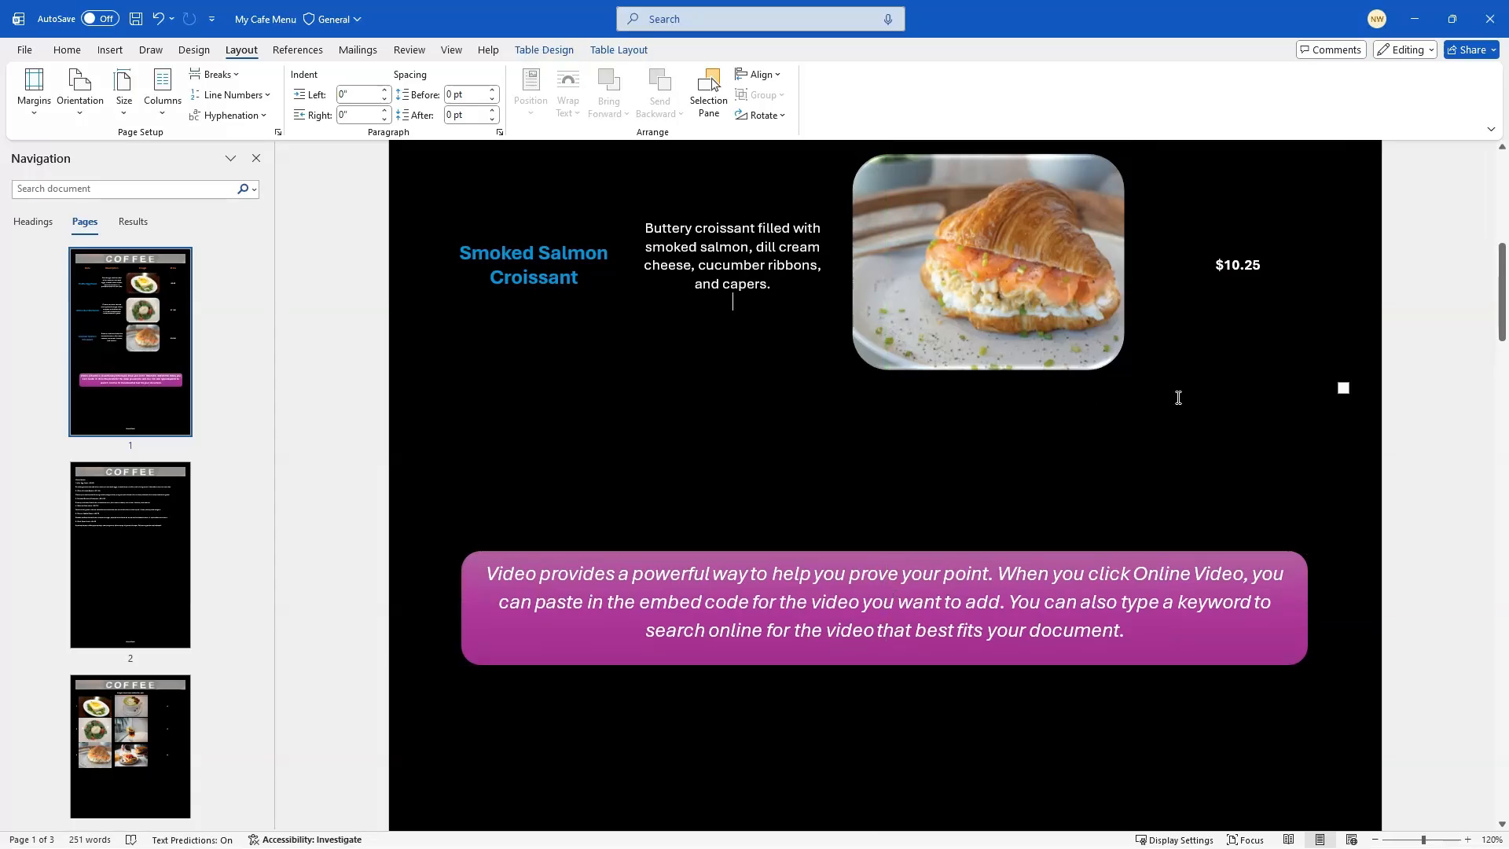
pyautogui.moveTo(1343, 389); pyautogui.dragTo(1347, 539)
pyautogui.scroll(10, 1243, 531)
pyautogui.scroll(-10, 1179, 470)
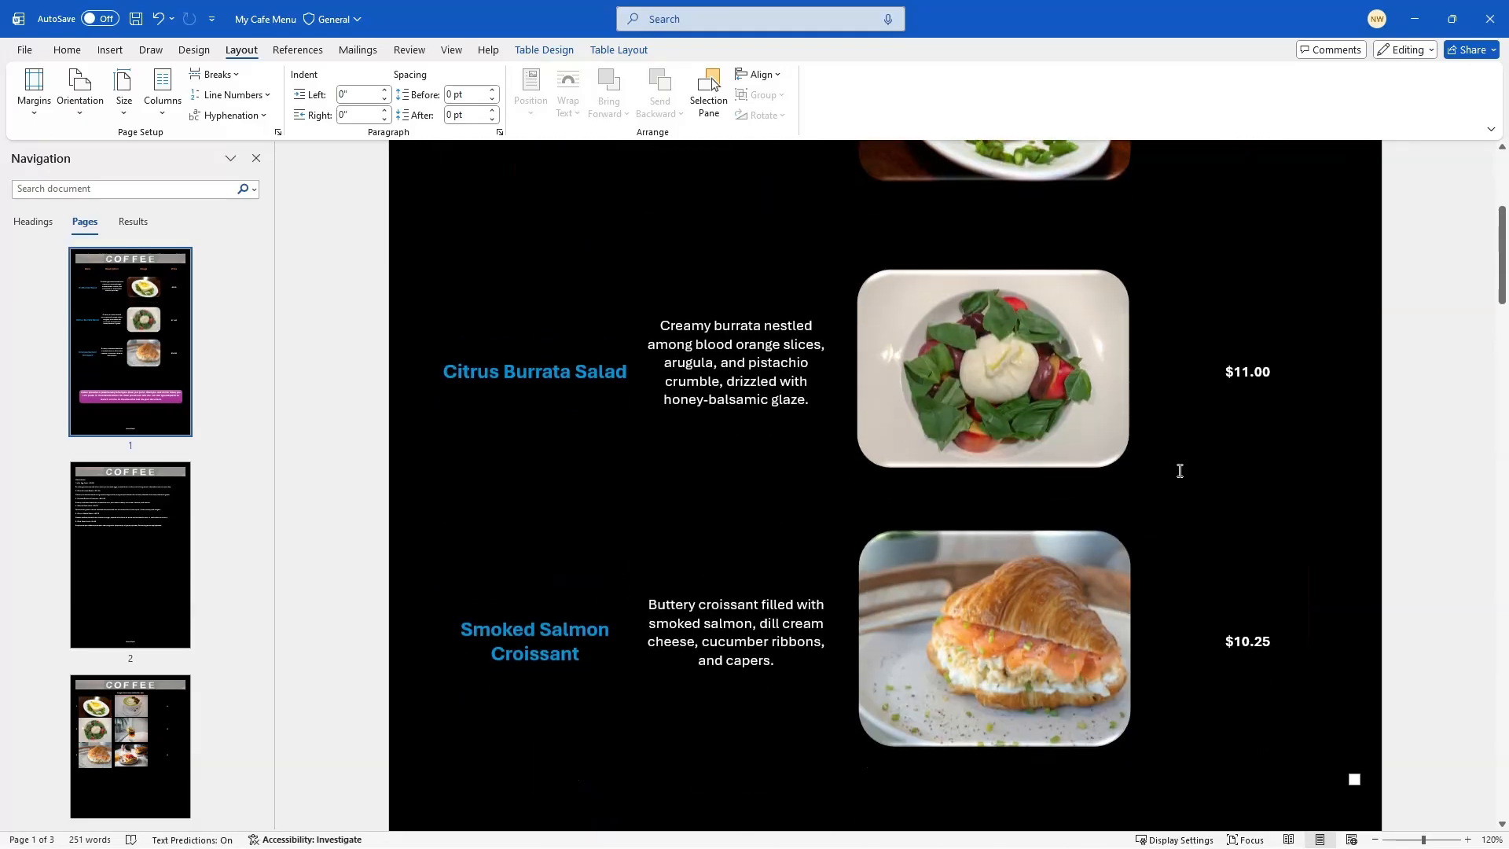
pyautogui.scroll(-5, 1180, 471)
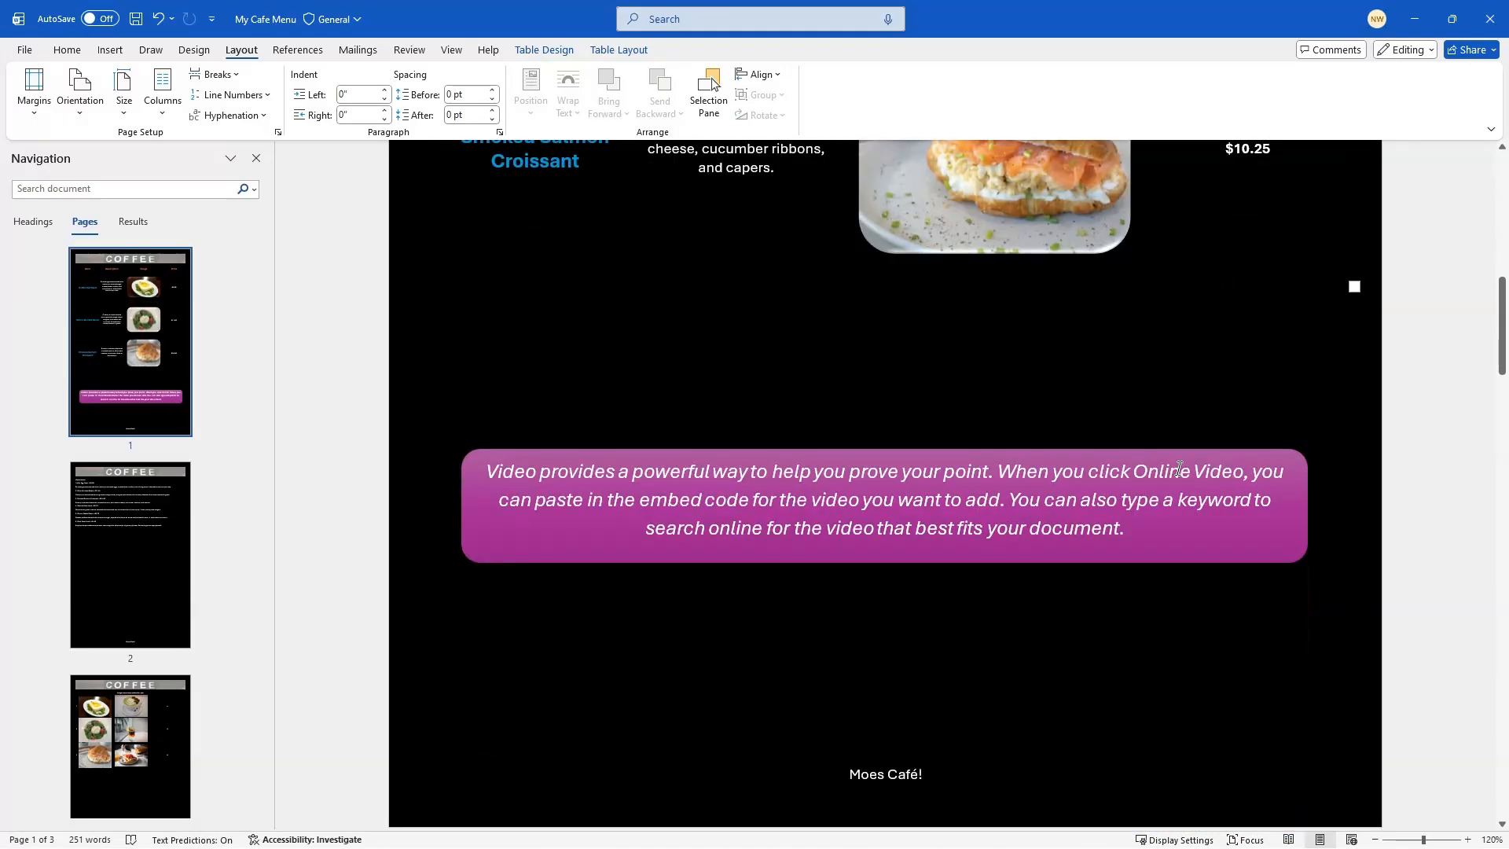
pyautogui.scroll(2, 1179, 469)
pyautogui.scroll(10, 1179, 469)
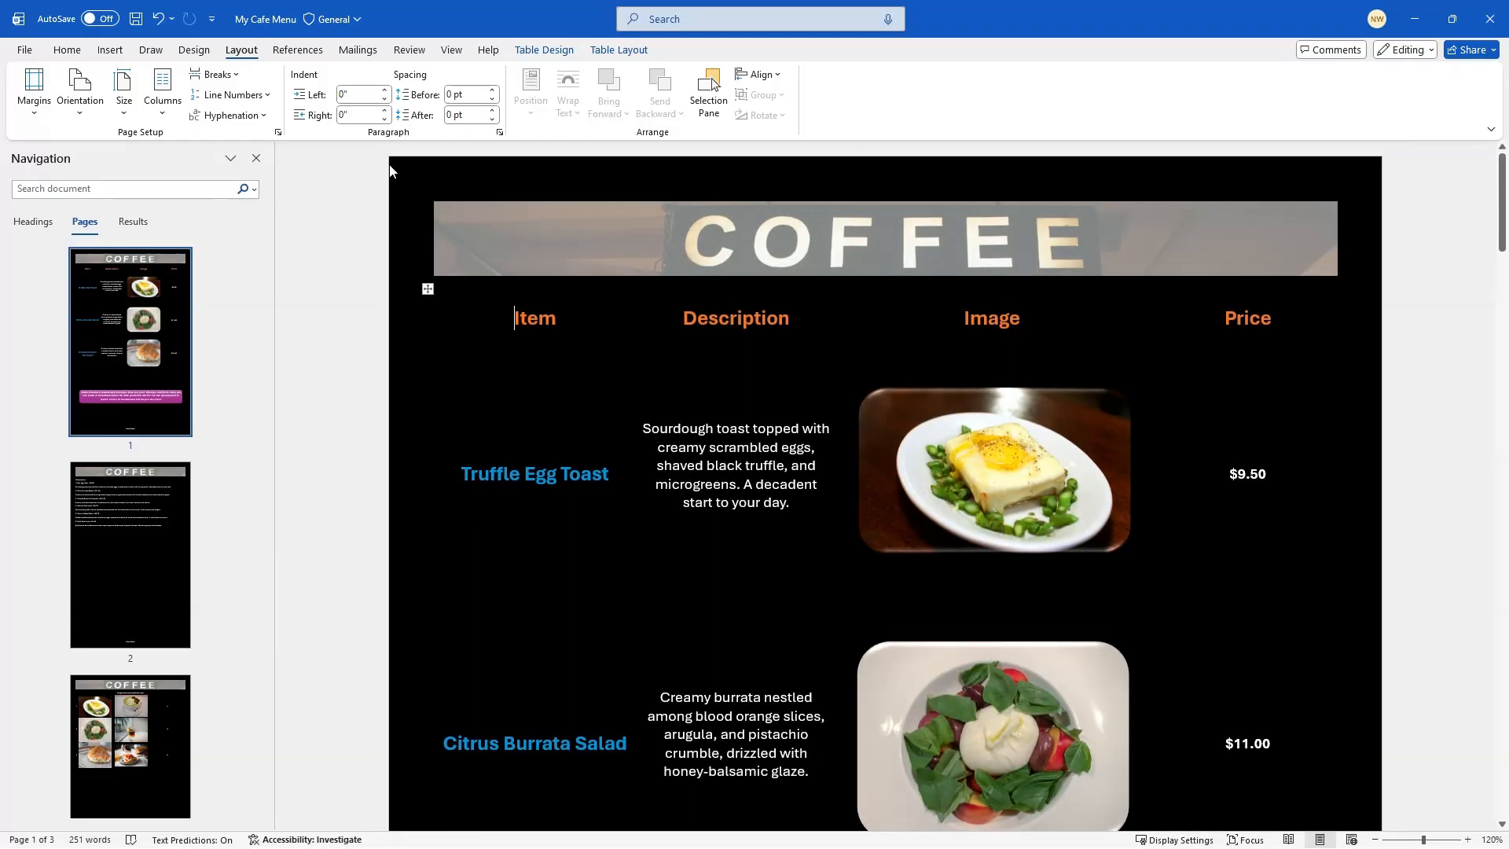
# Begin exporting the document as a PDF to the Videos folder with the file name My Cafe Menu 2
pyautogui.click(25, 50)
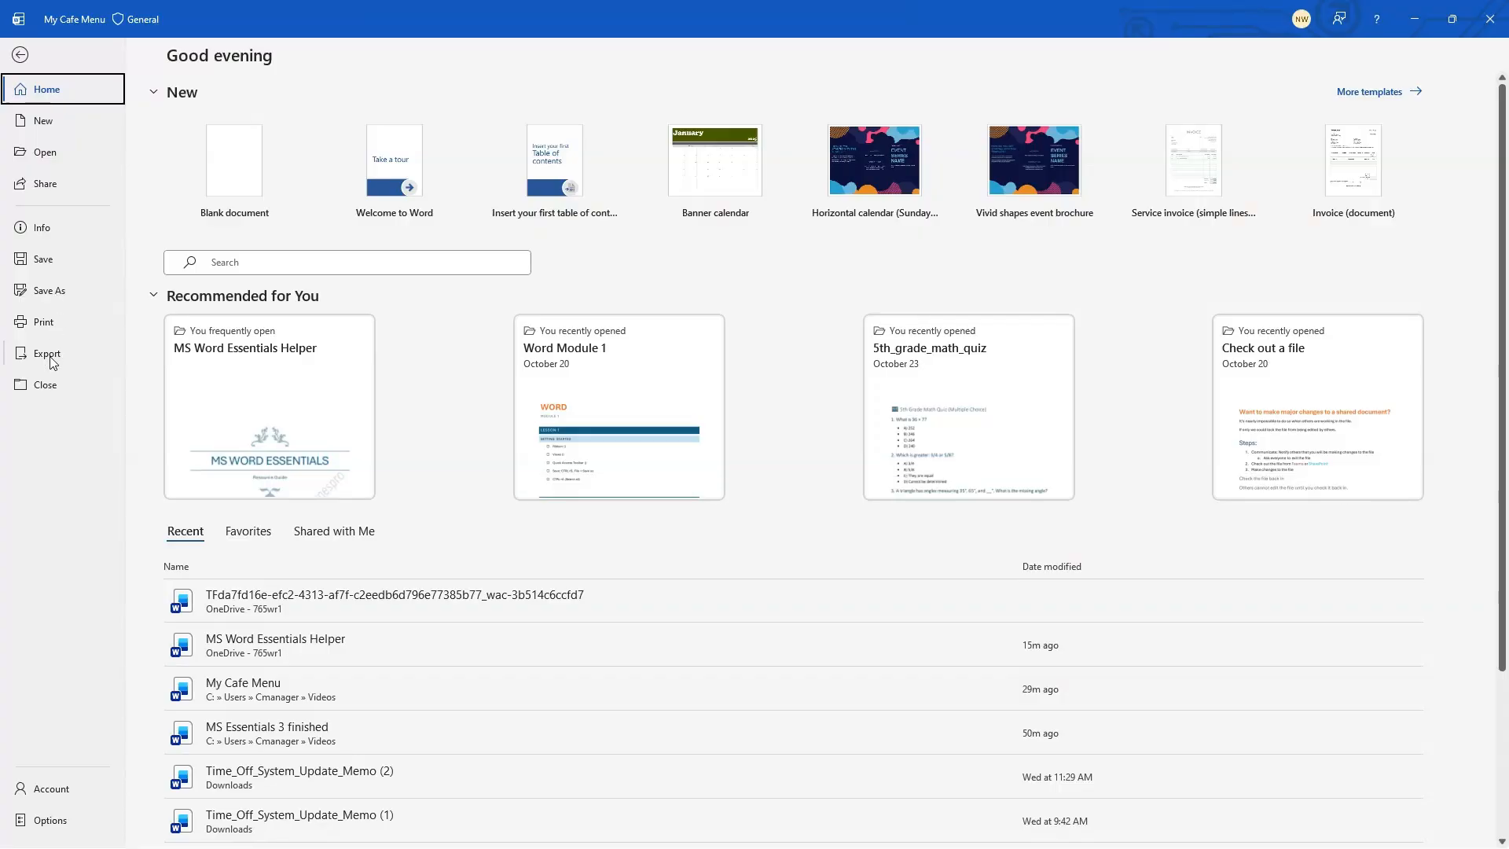
pyautogui.click(49, 354)
pyautogui.click(469, 222)
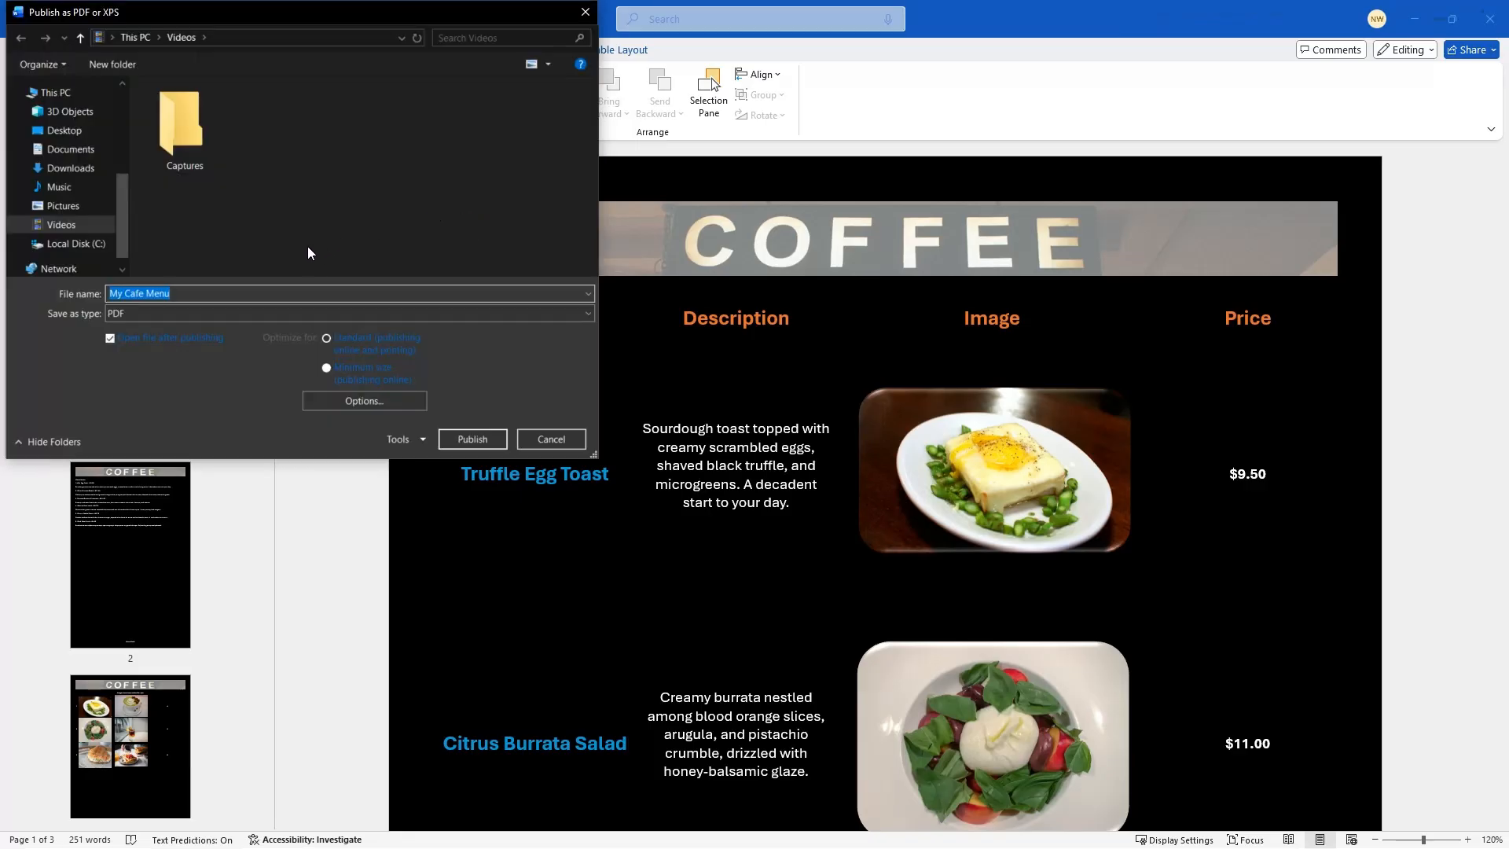
pyautogui.click(233, 299)
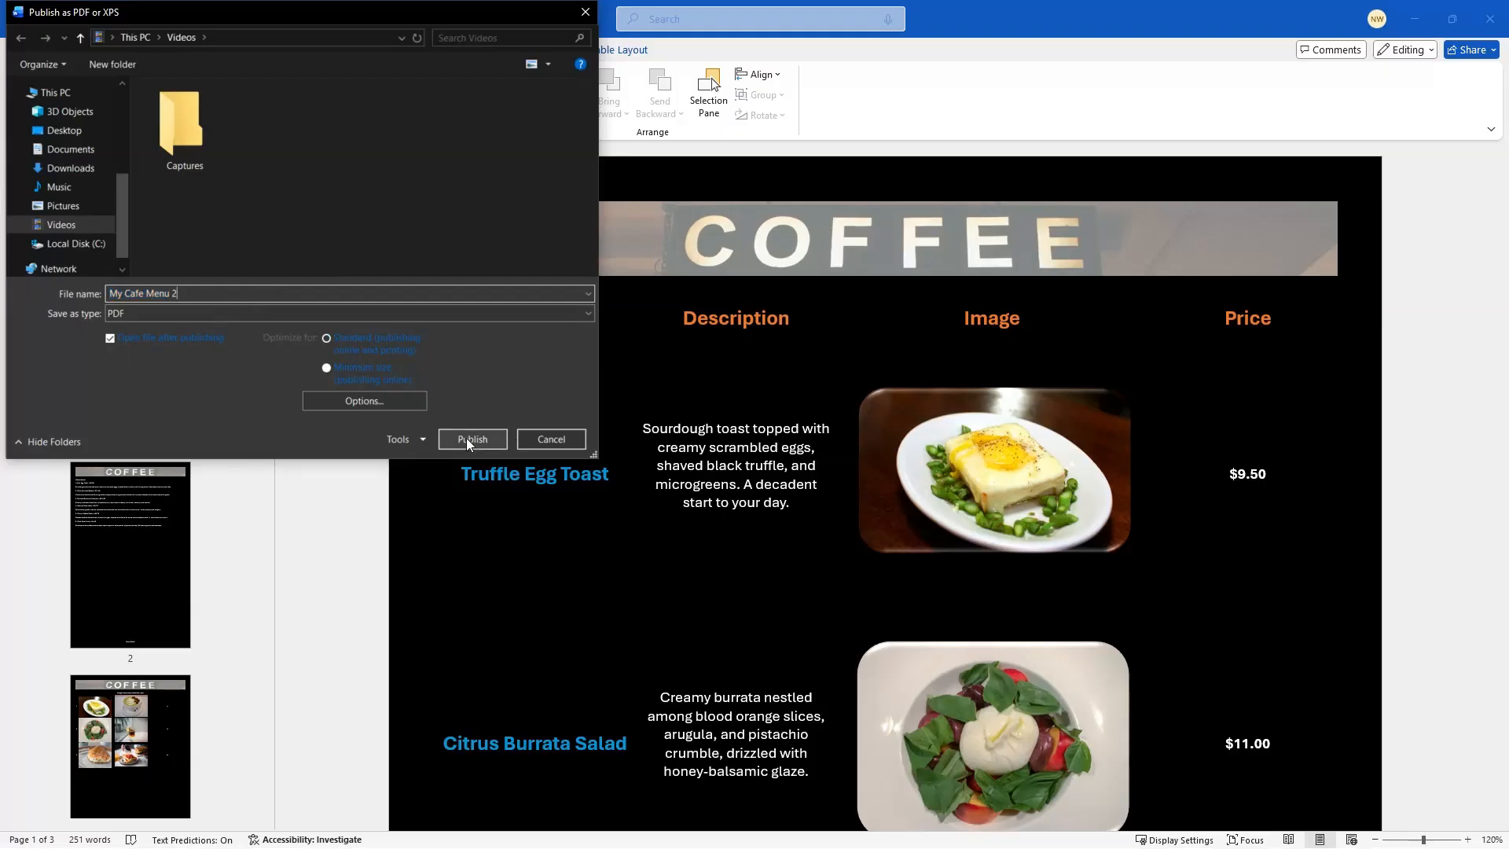
# Enable Optimize for image quality in the PDF options and publish the file
pyautogui.click(356, 397)
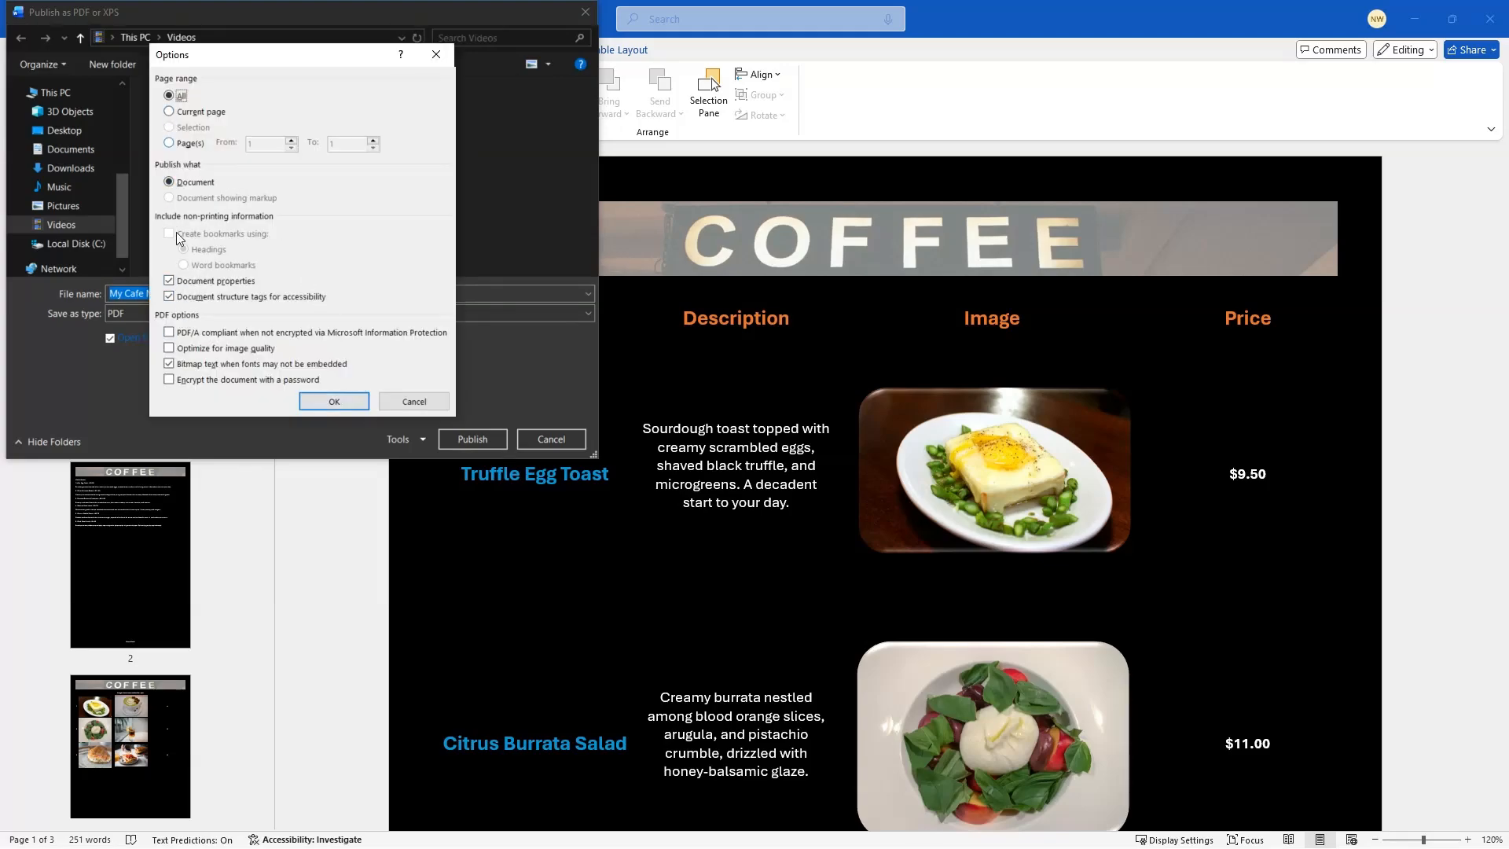
pyautogui.click(178, 351)
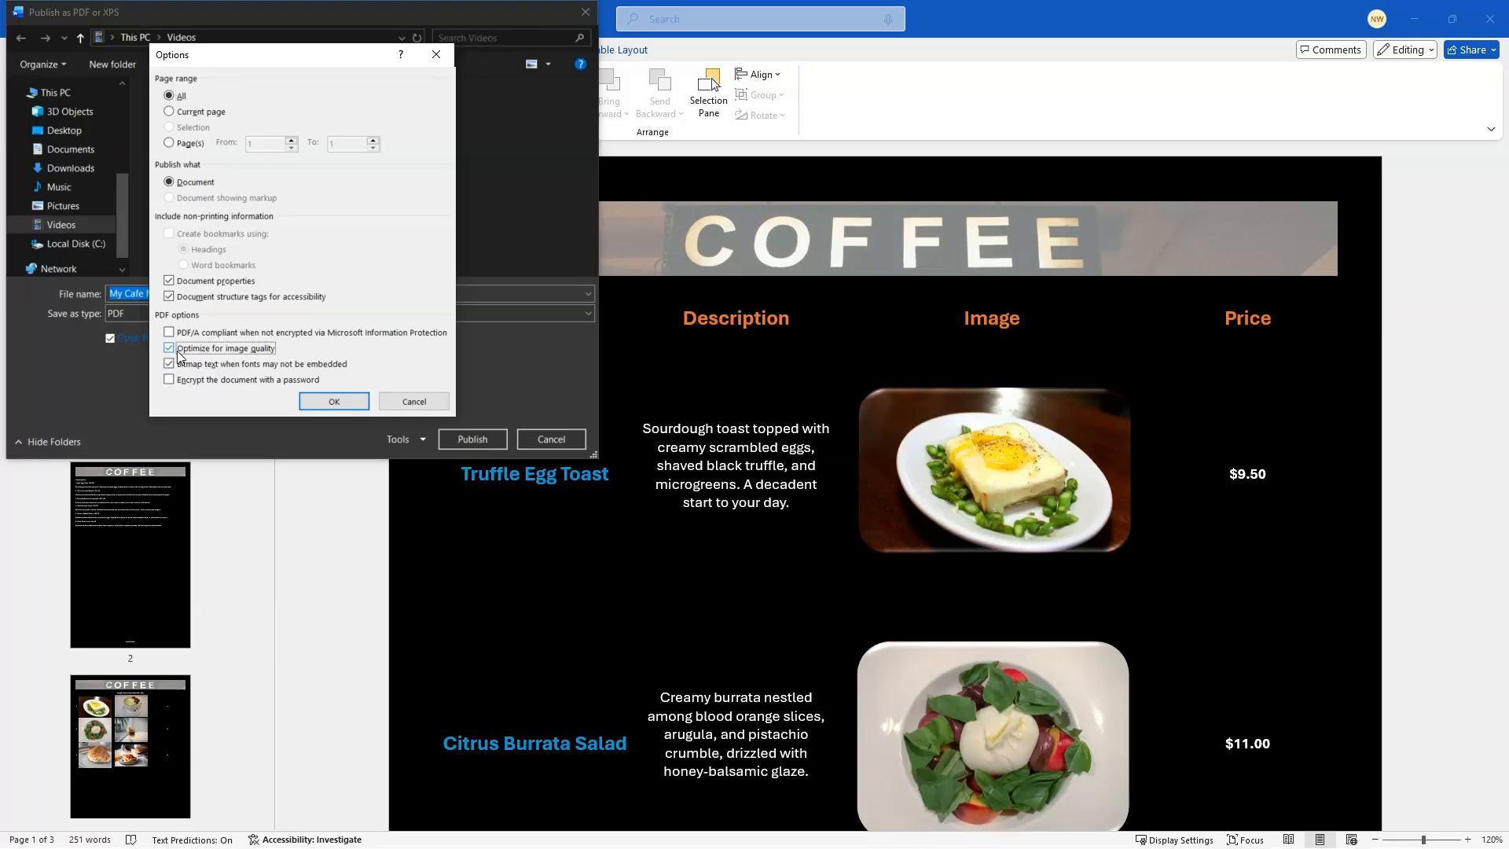
pyautogui.click(341, 399)
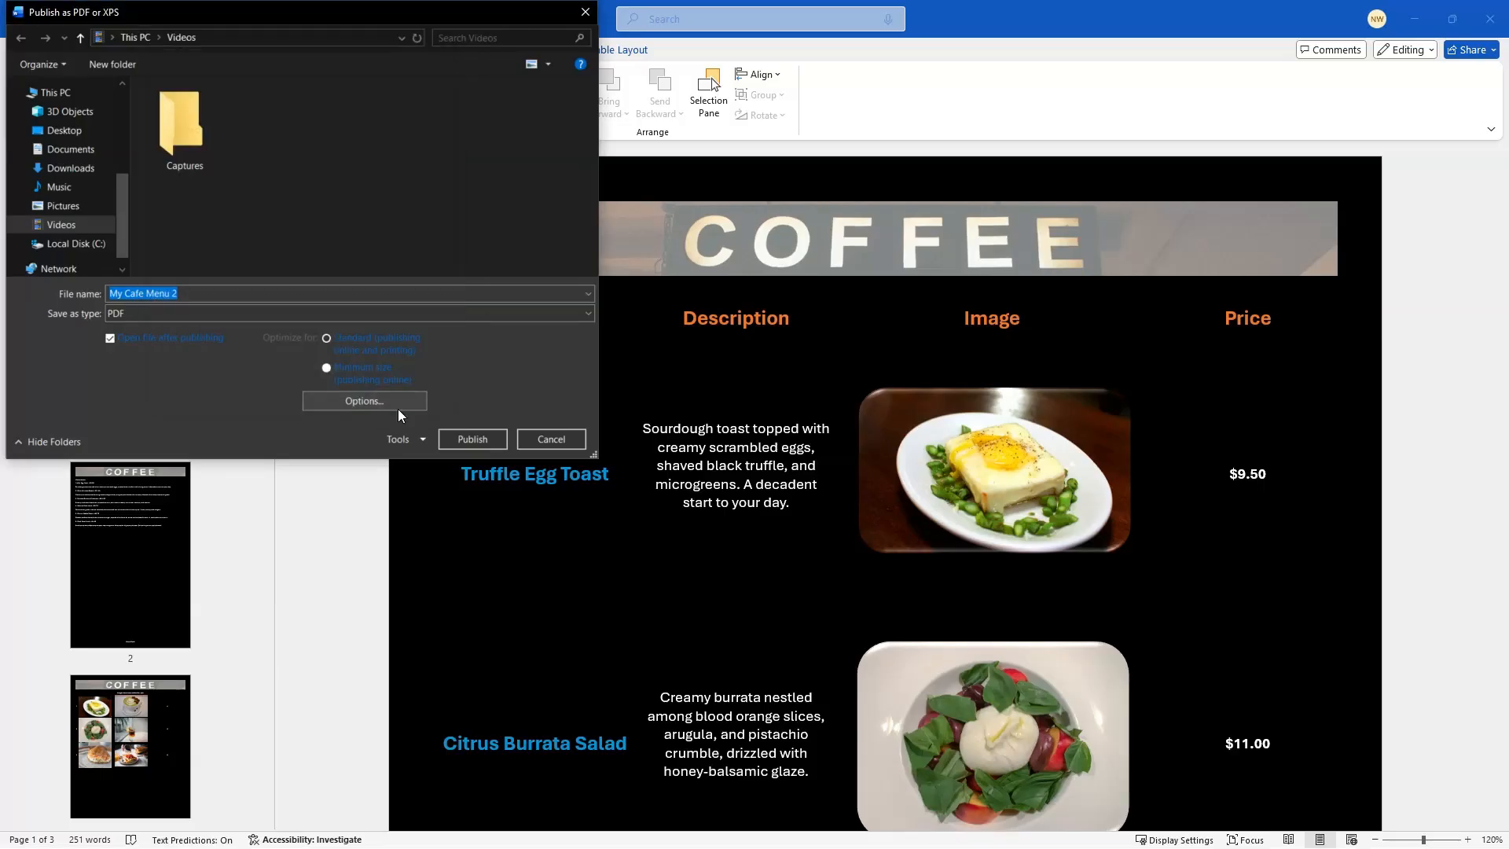
pyautogui.click(483, 435)
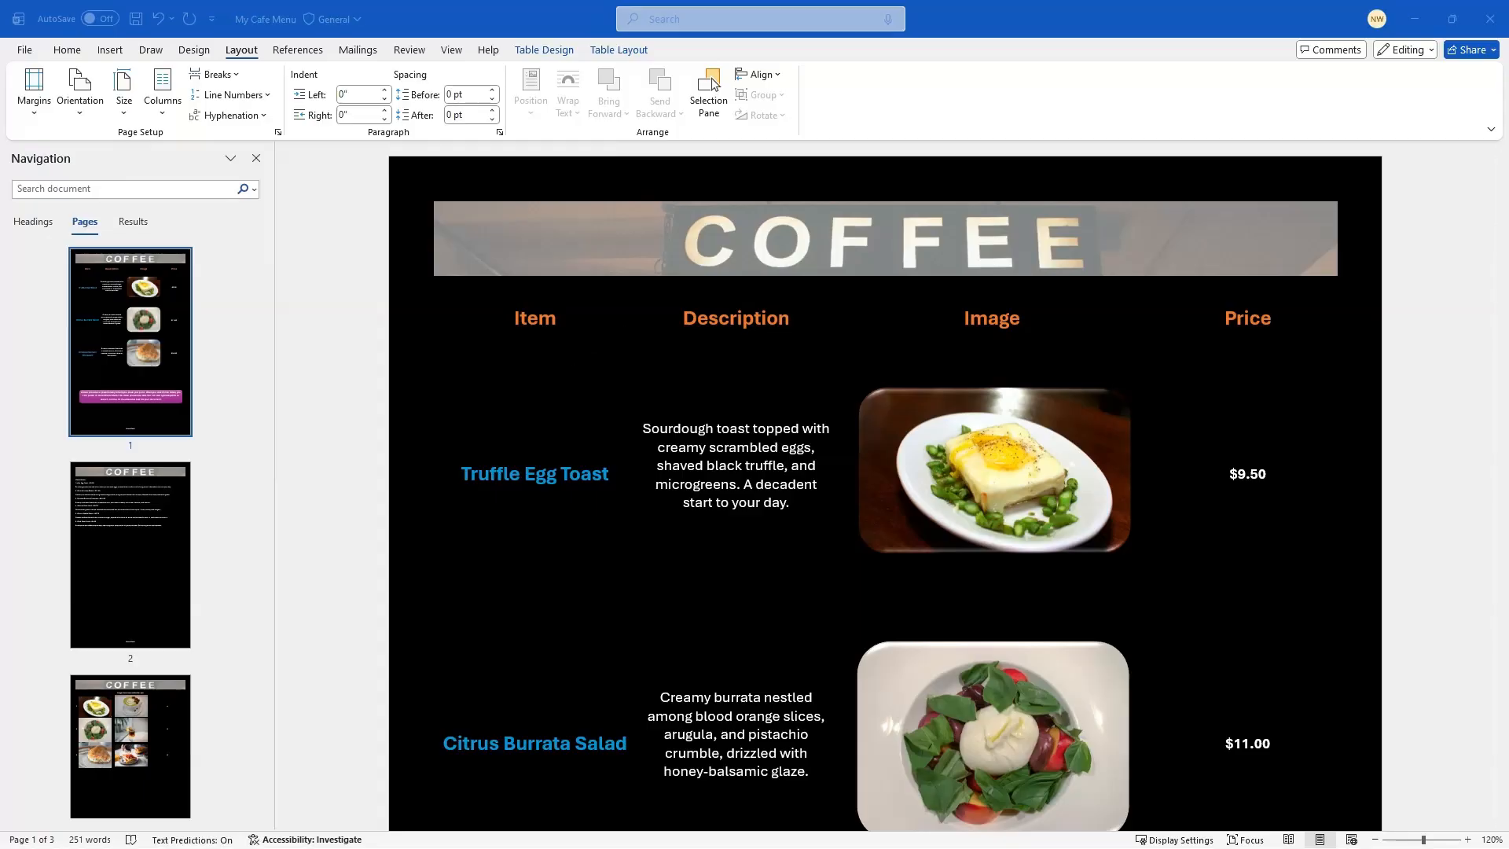
# Examine the first page of the exported My Cafe Menu 2 PDF in the browser, from the coffee header to the footer
pyautogui.moveTo(1508, 330); pyautogui.dragTo(386, 2)
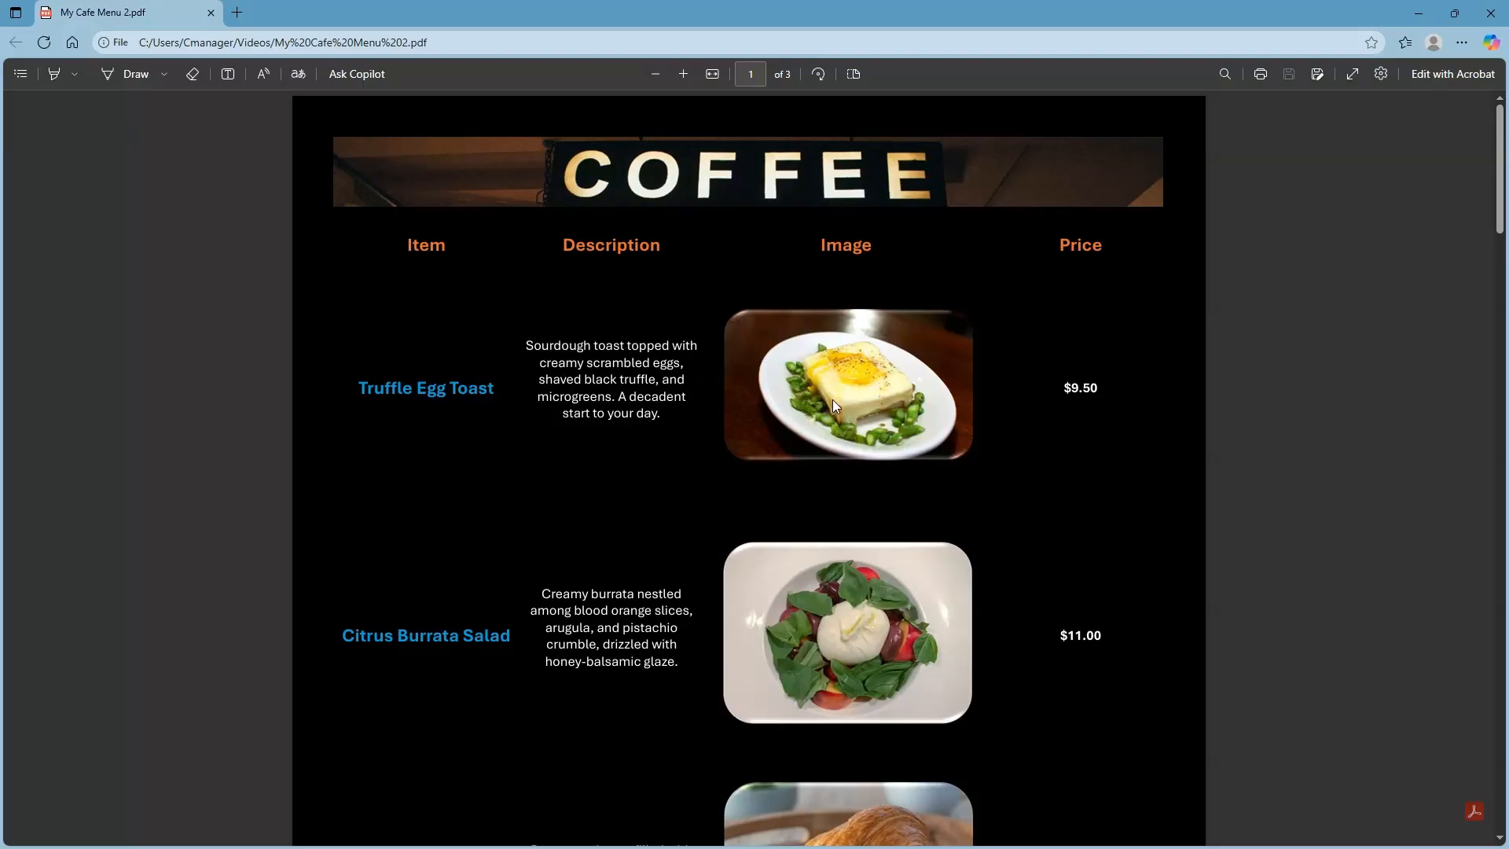
pyautogui.scroll(-1, 832, 399)
pyautogui.scroll(1, 666, 263)
pyautogui.scroll(-3, 716, 425)
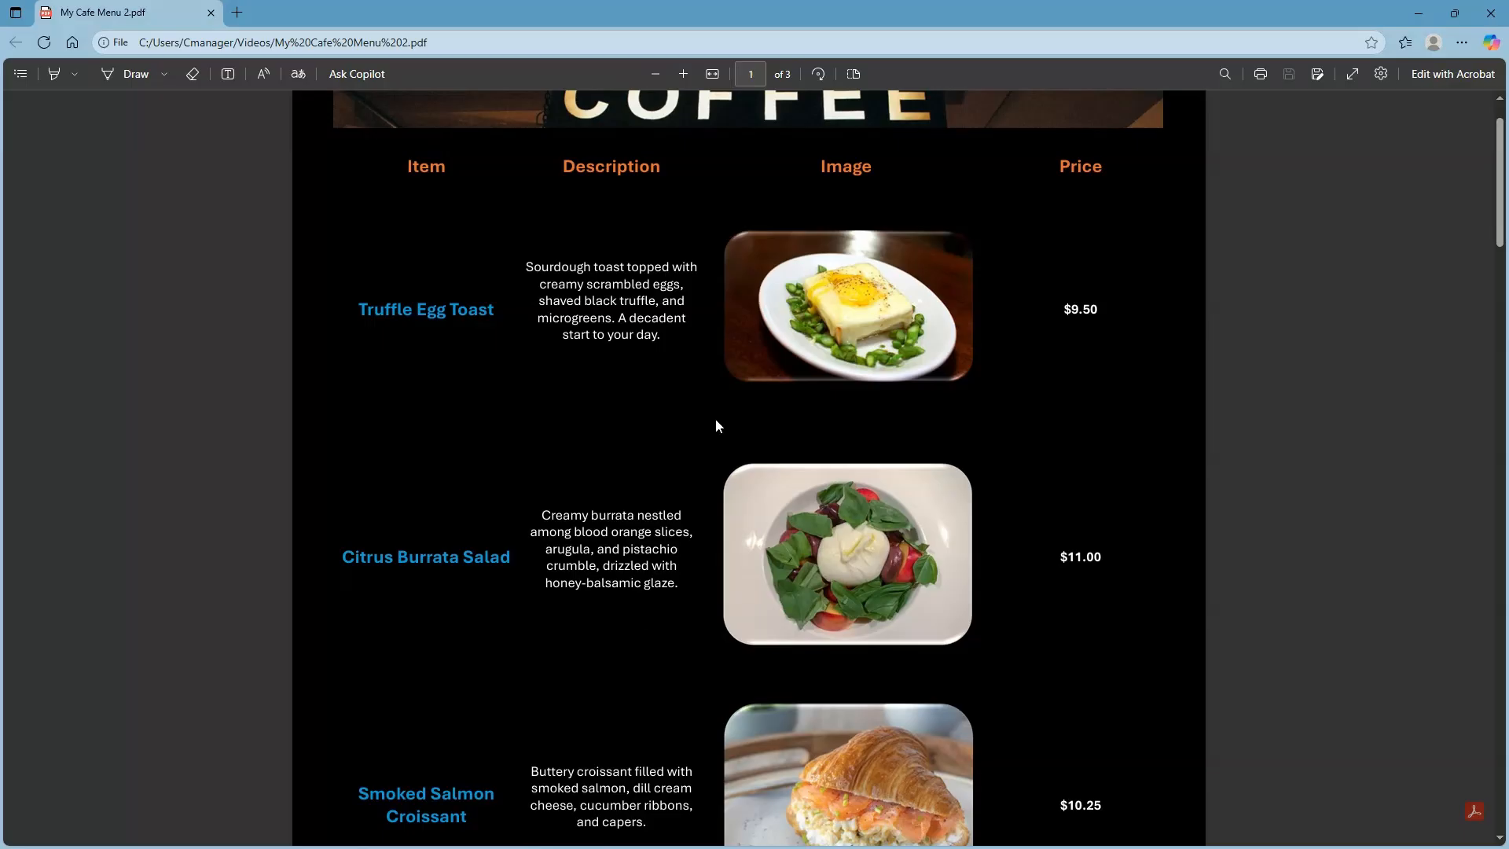
pyautogui.scroll(-4, 710, 418)
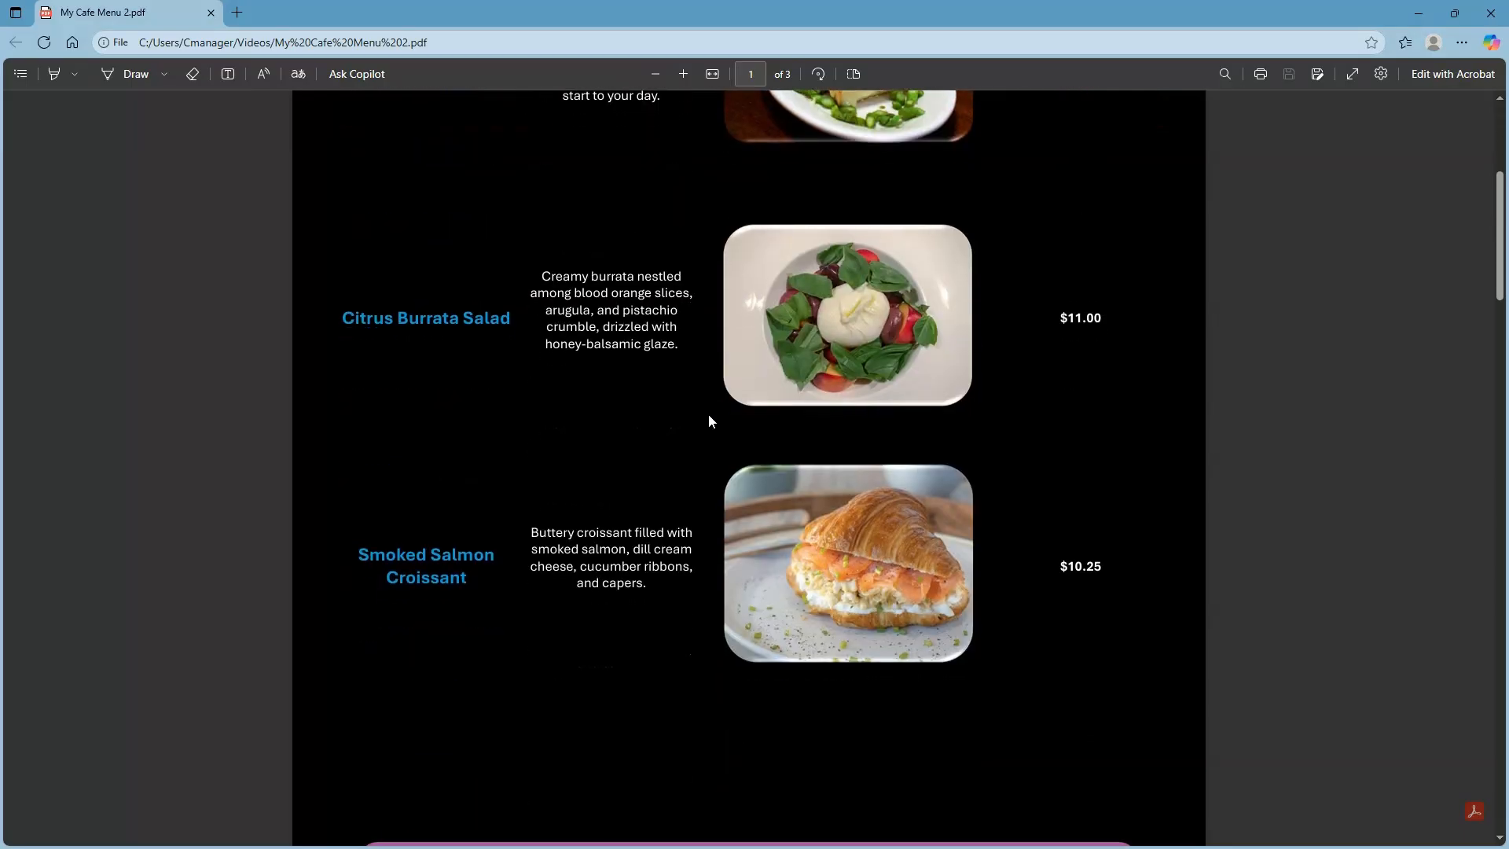
pyautogui.scroll(-2, 709, 420)
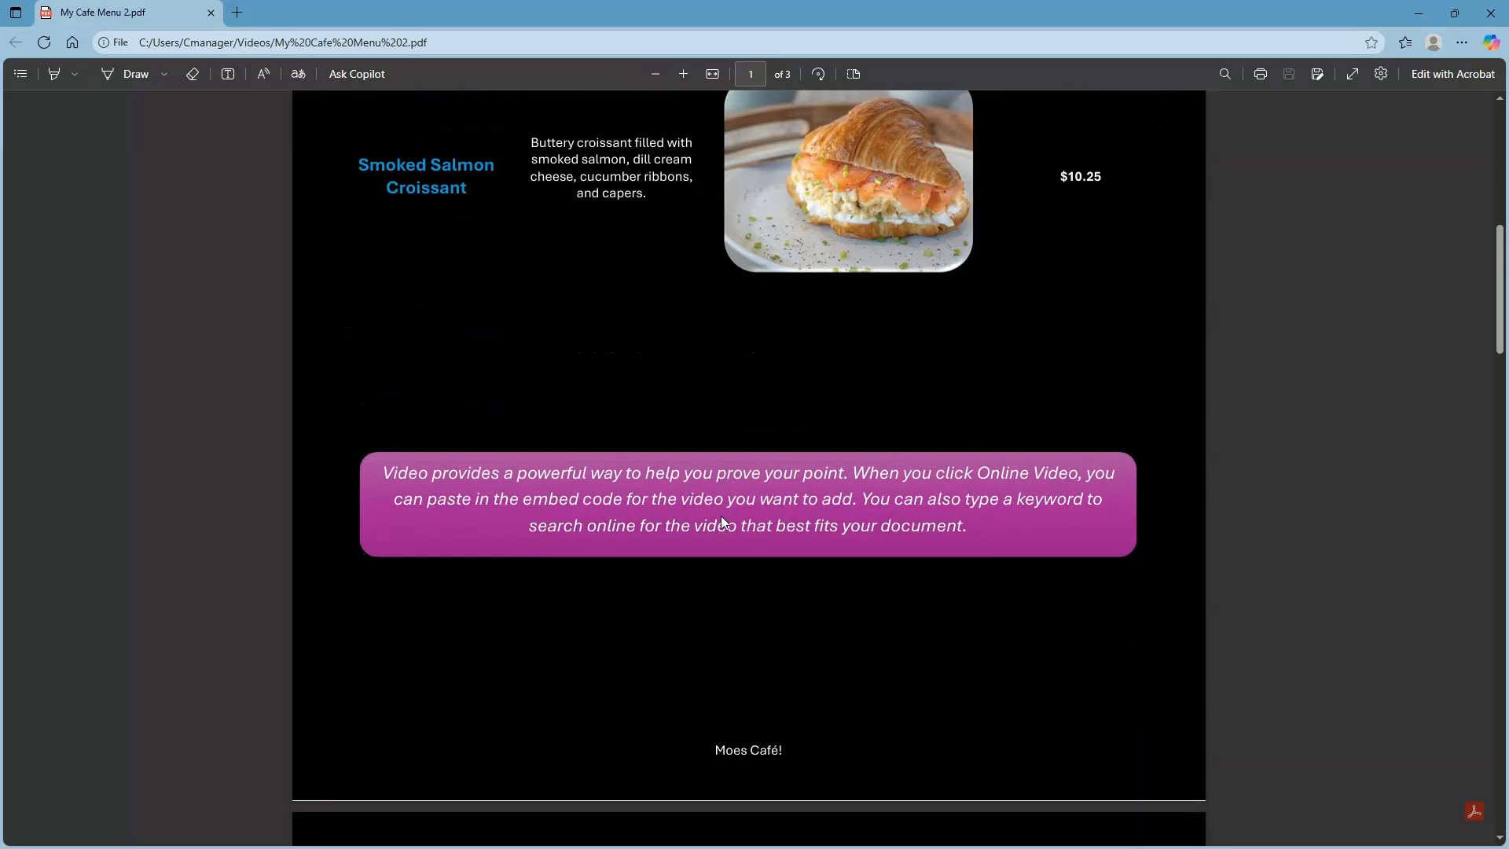
pyautogui.scroll(-2, 834, 739)
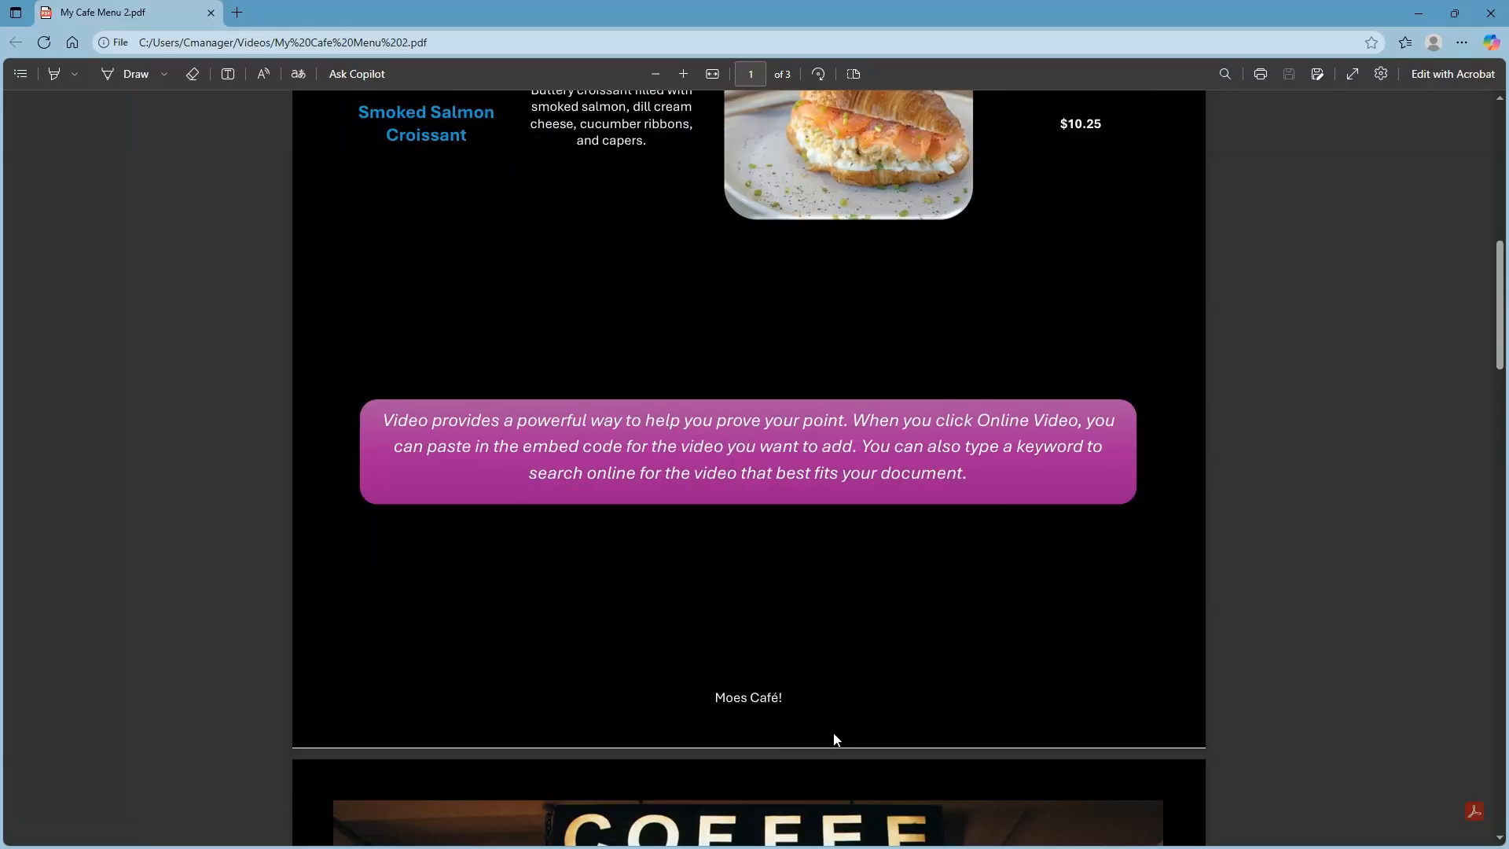
# Close the exported PDF after checking its first page, return to the Word document and start another PDF export
pyautogui.scroll(6, 841, 690)
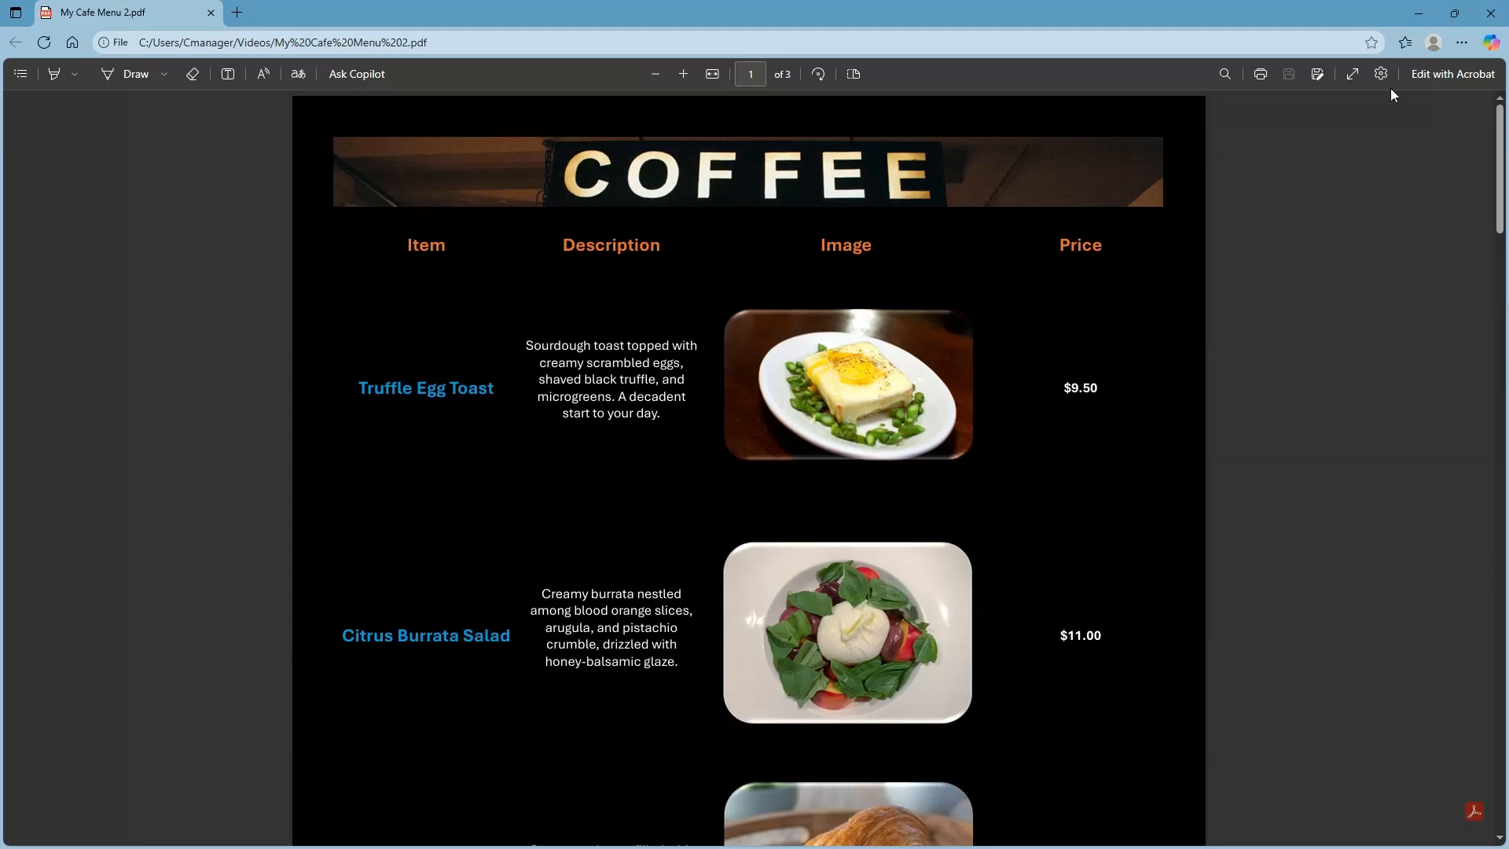
pyautogui.click(1492, 17)
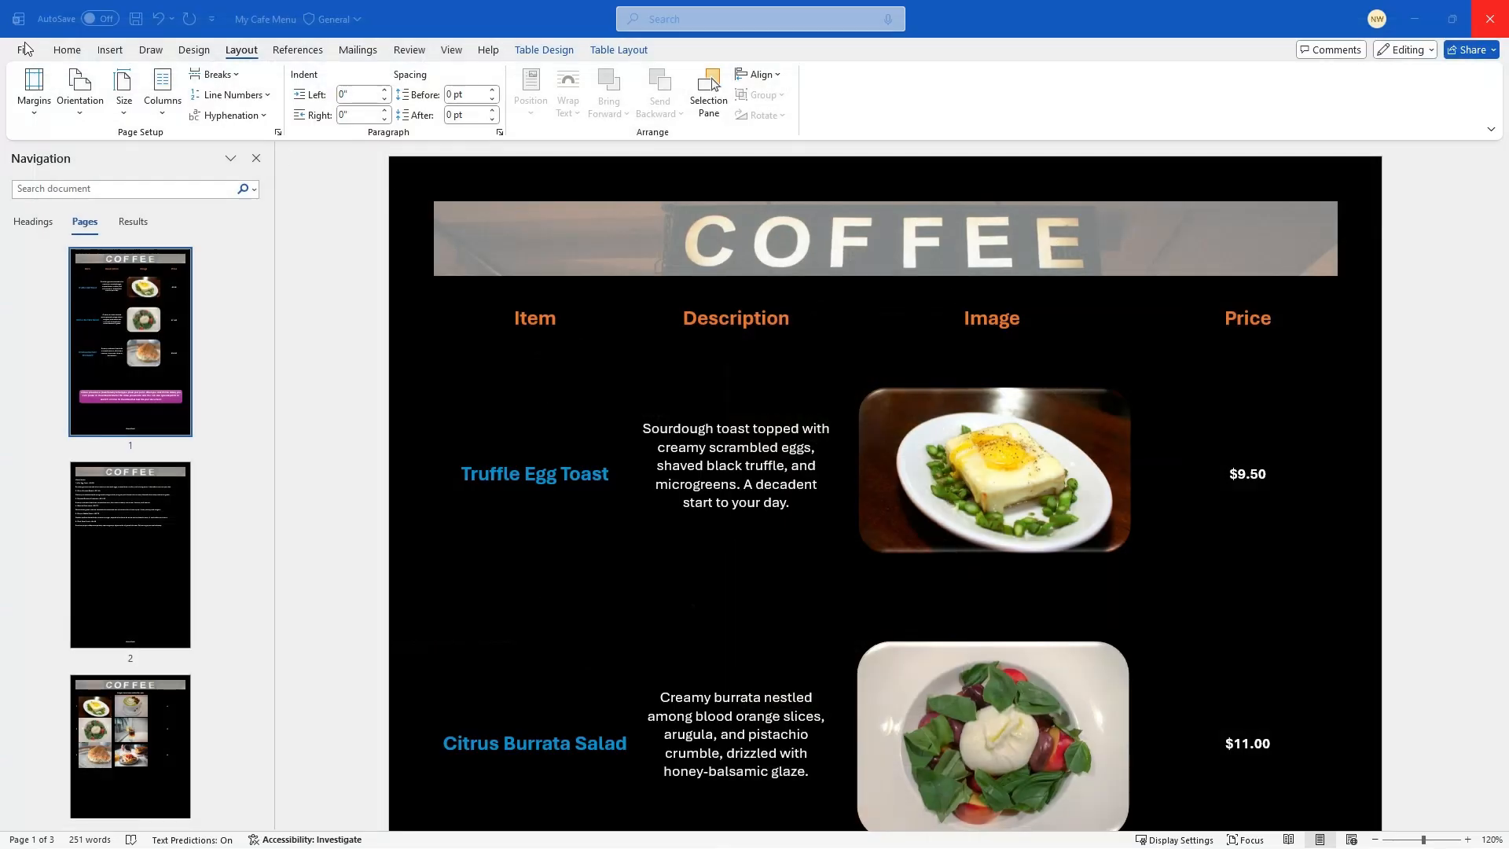
pyautogui.click(25, 50)
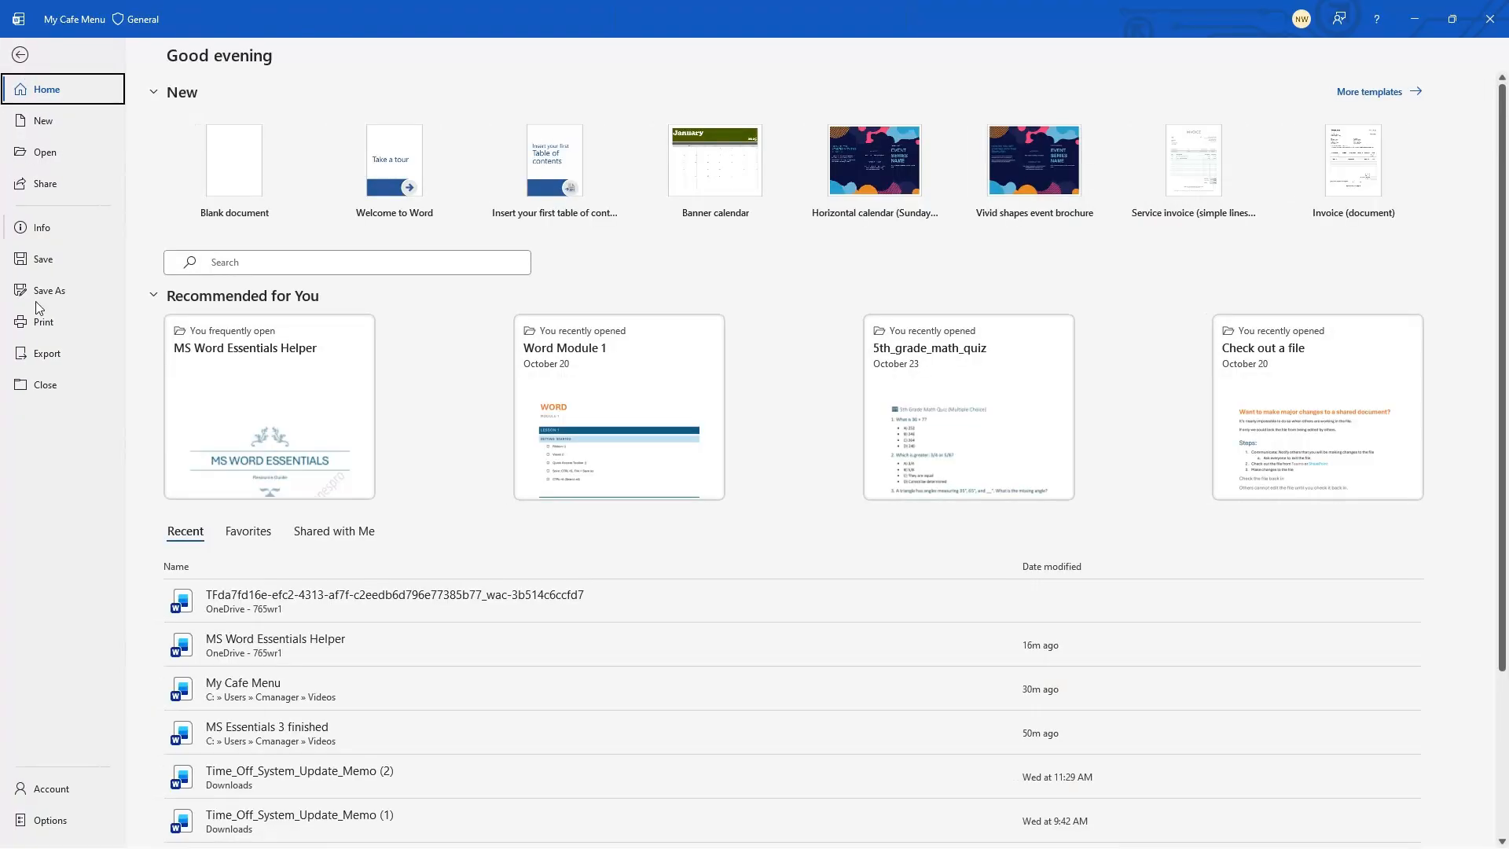
pyautogui.click(71, 362)
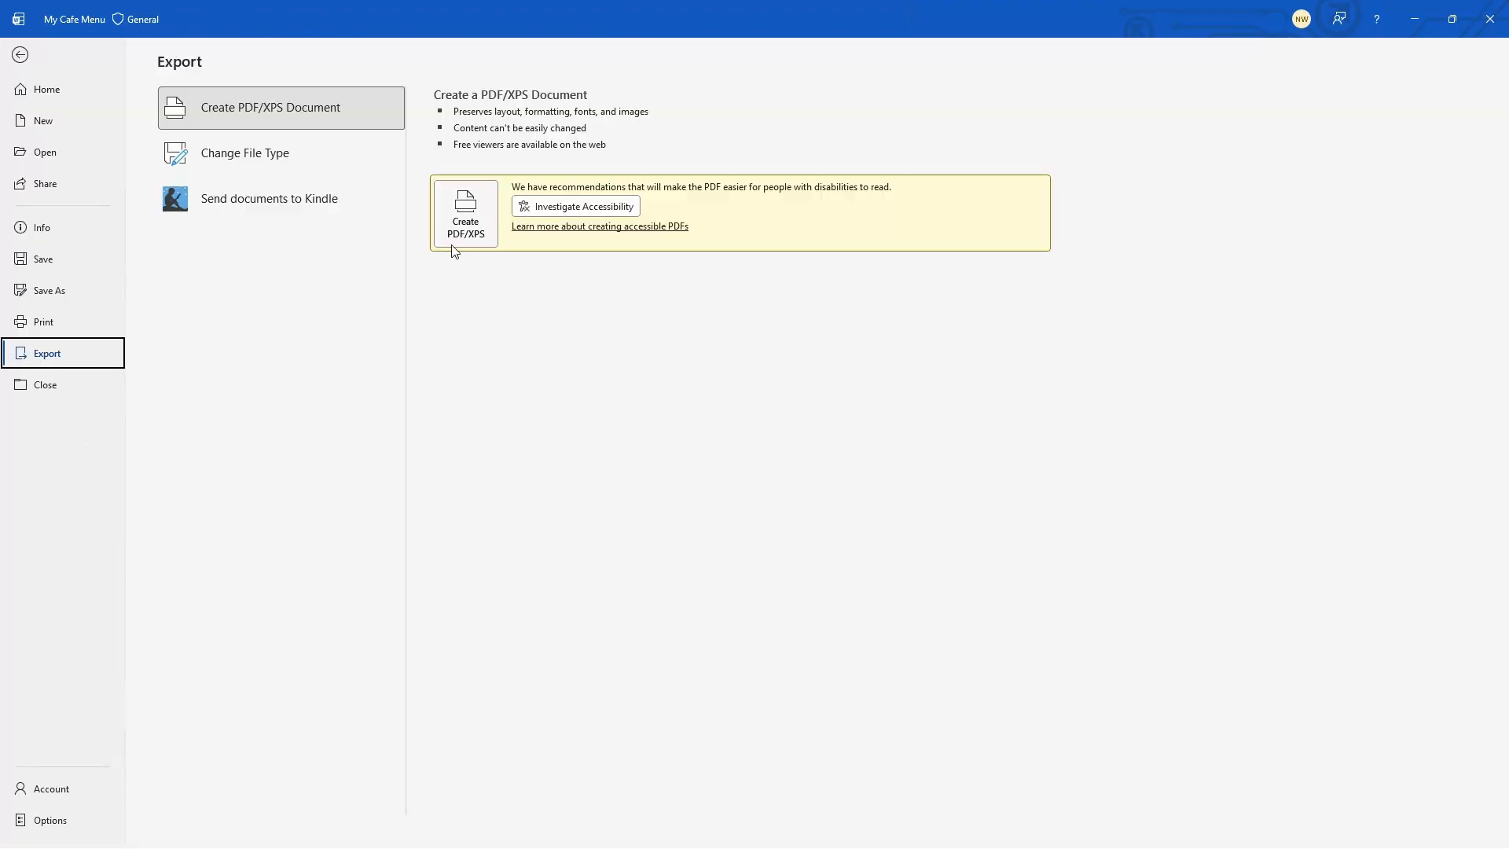
pyautogui.click(474, 224)
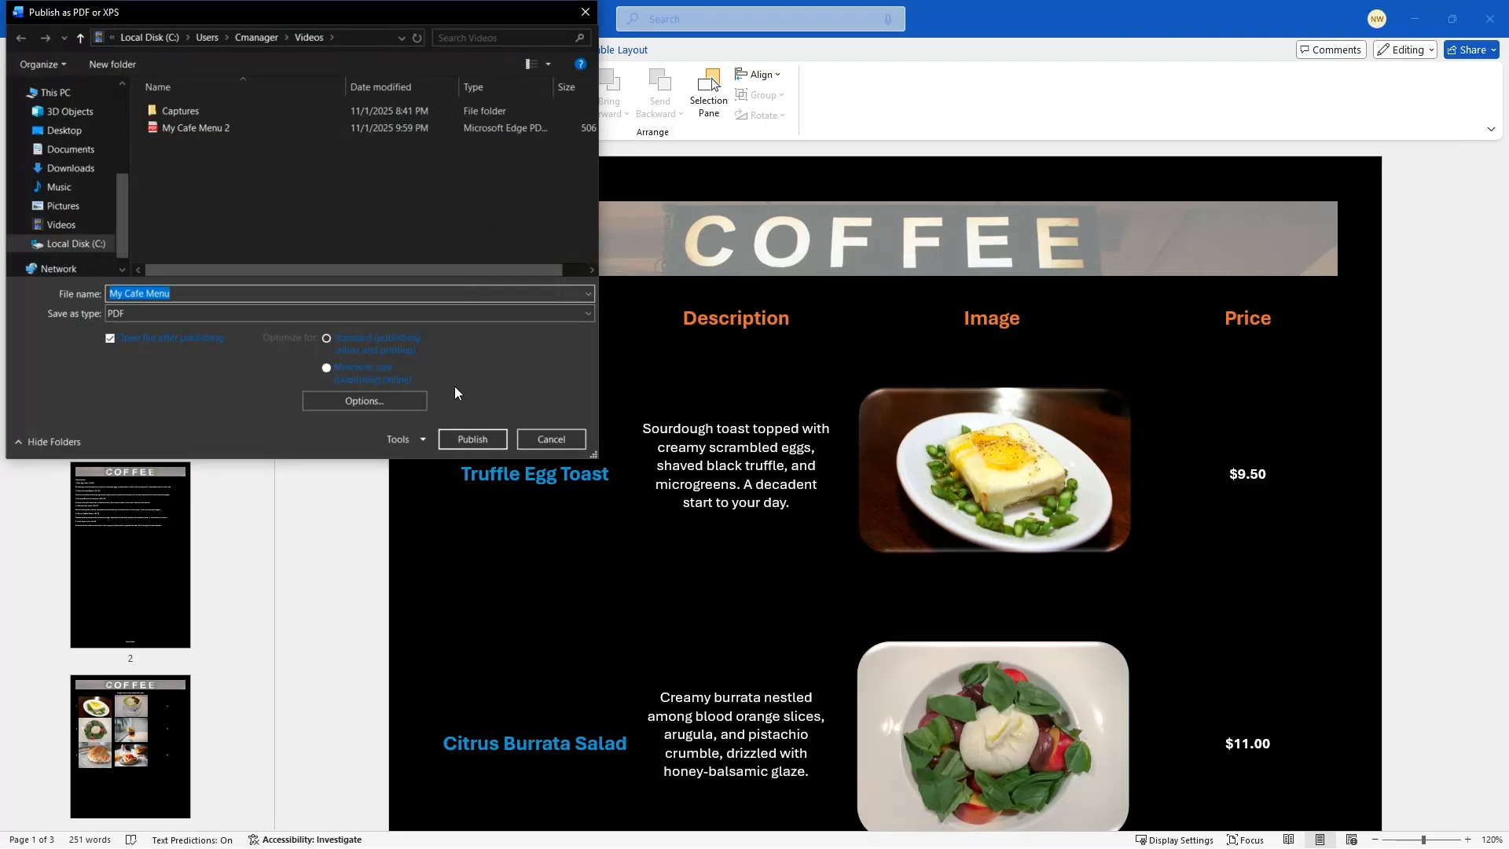
# Limit the PDF page range to page 1 through 1 and enable Optimize for image quality in the export options
pyautogui.click(399, 404)
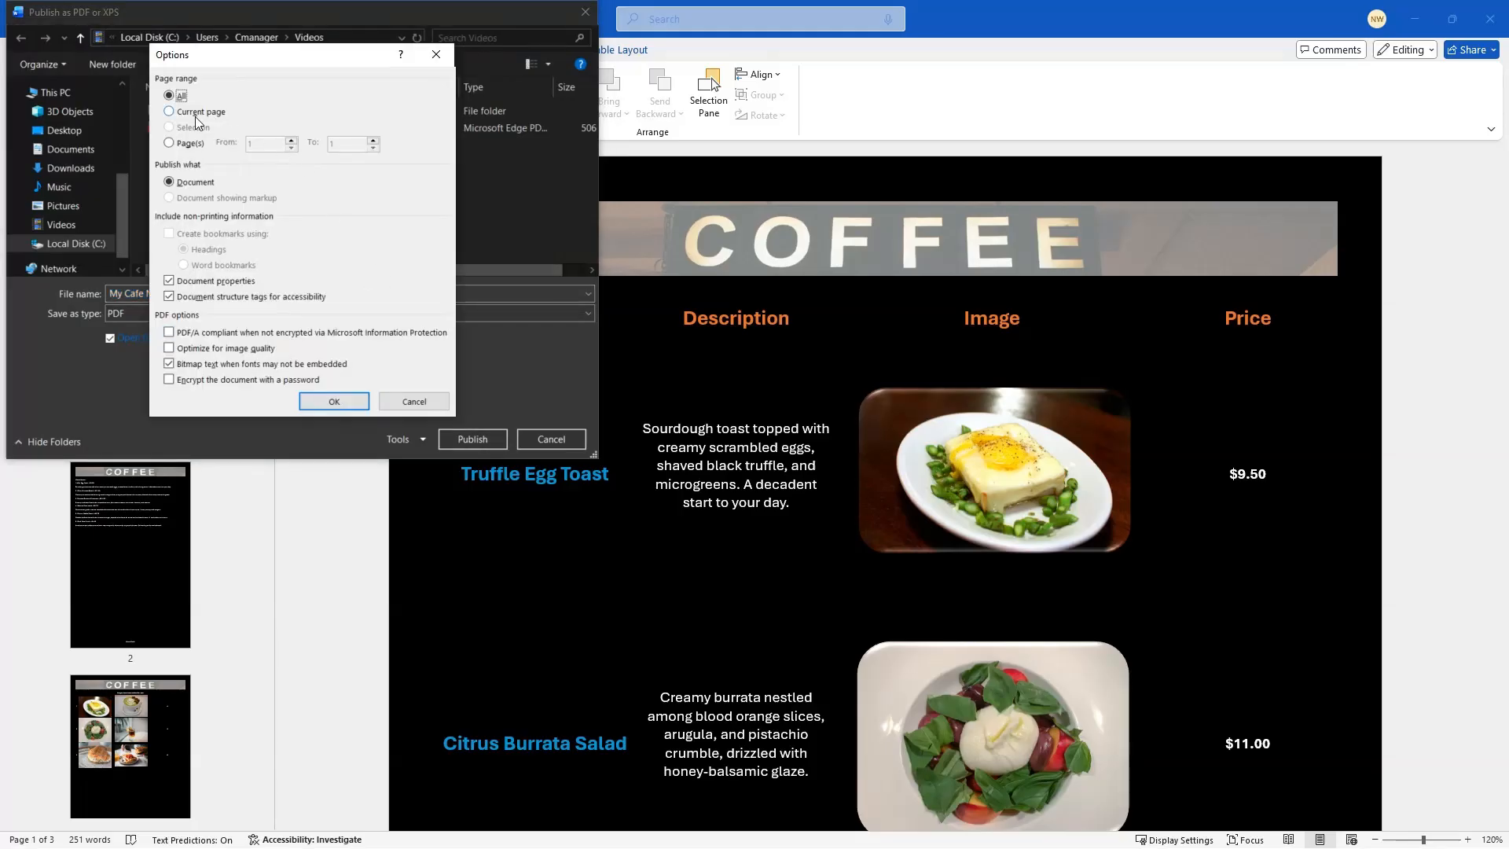
pyautogui.click(183, 145)
pyautogui.click(169, 348)
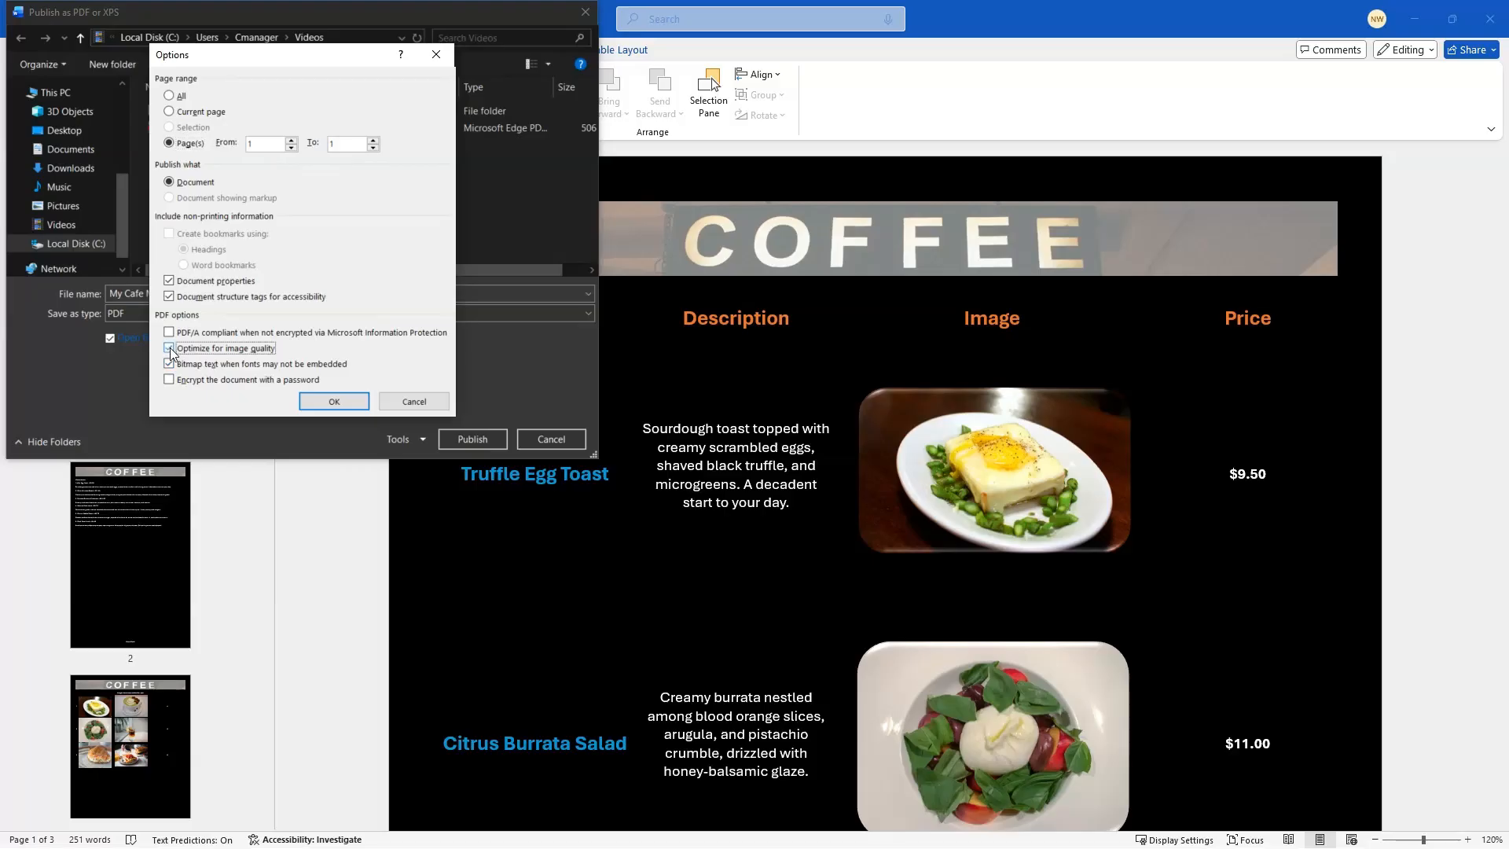
pyautogui.click(333, 401)
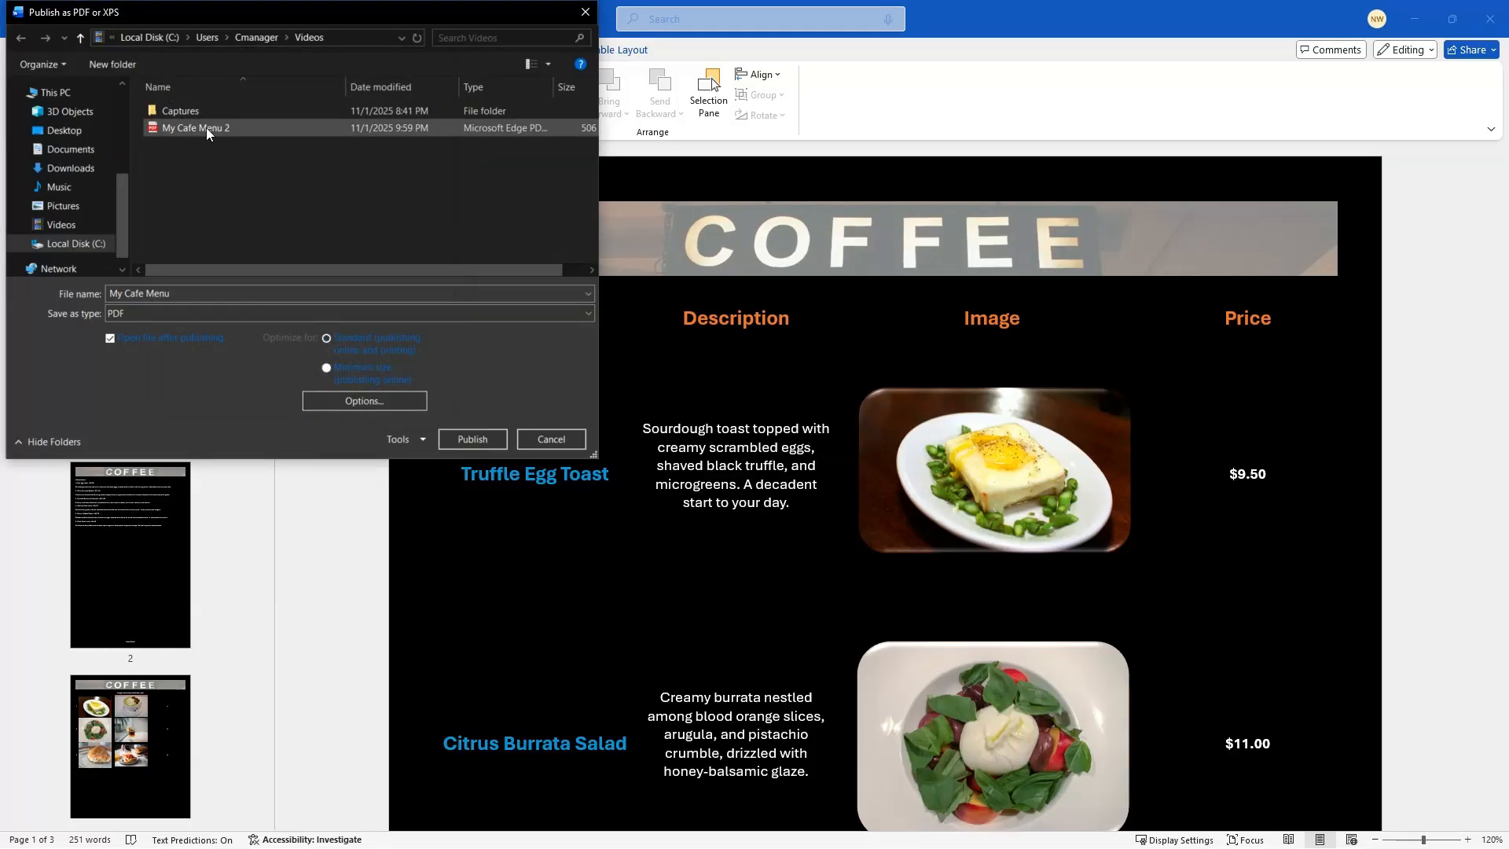
# Publish the PDF over the existing My Cafe Menu 2 file in the Videos folder, replacing it
pyautogui.click(206, 127)
pyautogui.click(479, 436)
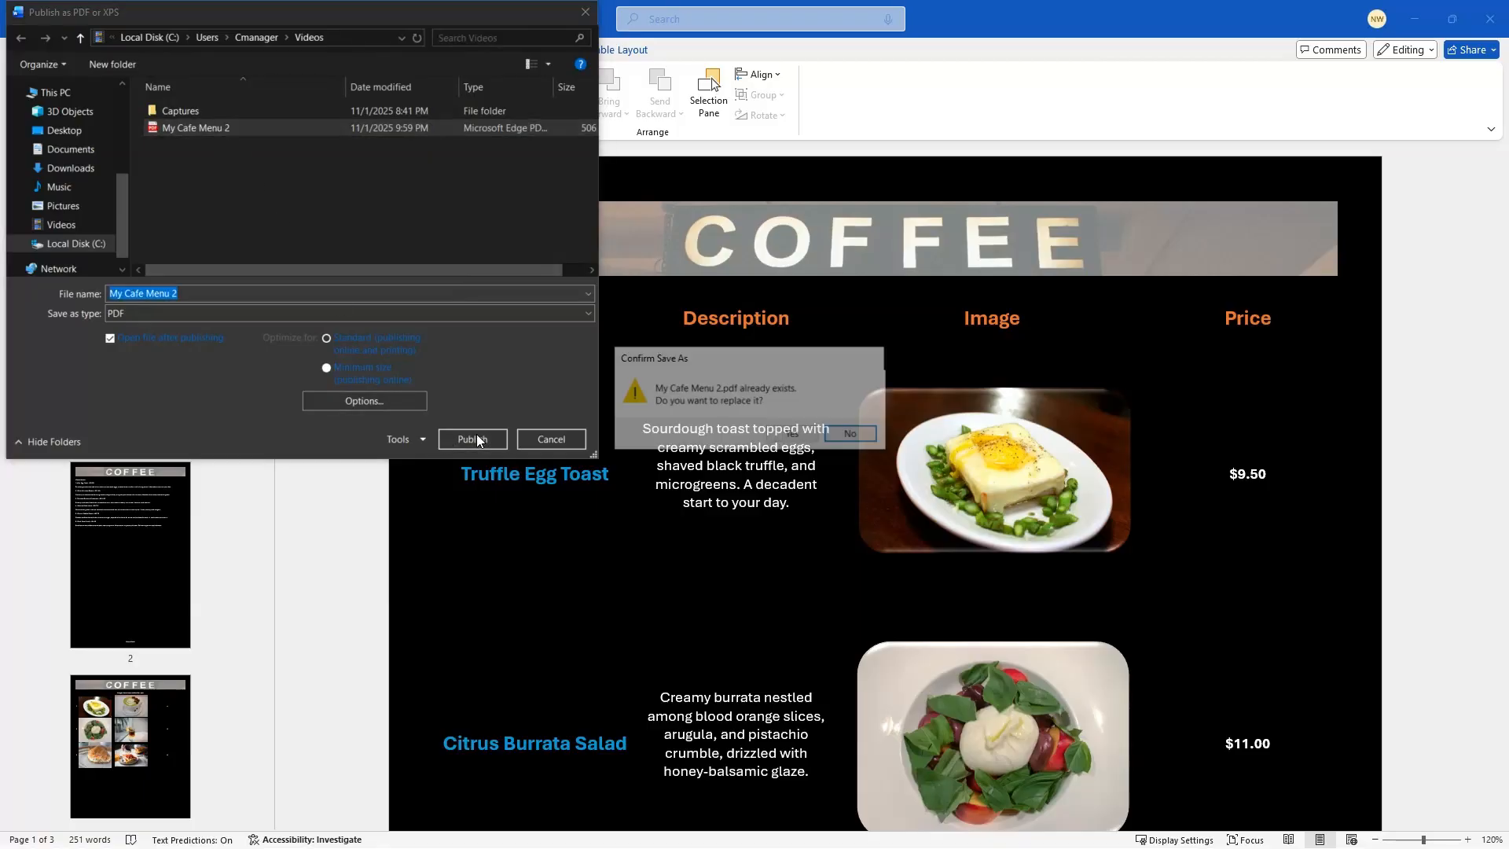
pyautogui.click(792, 432)
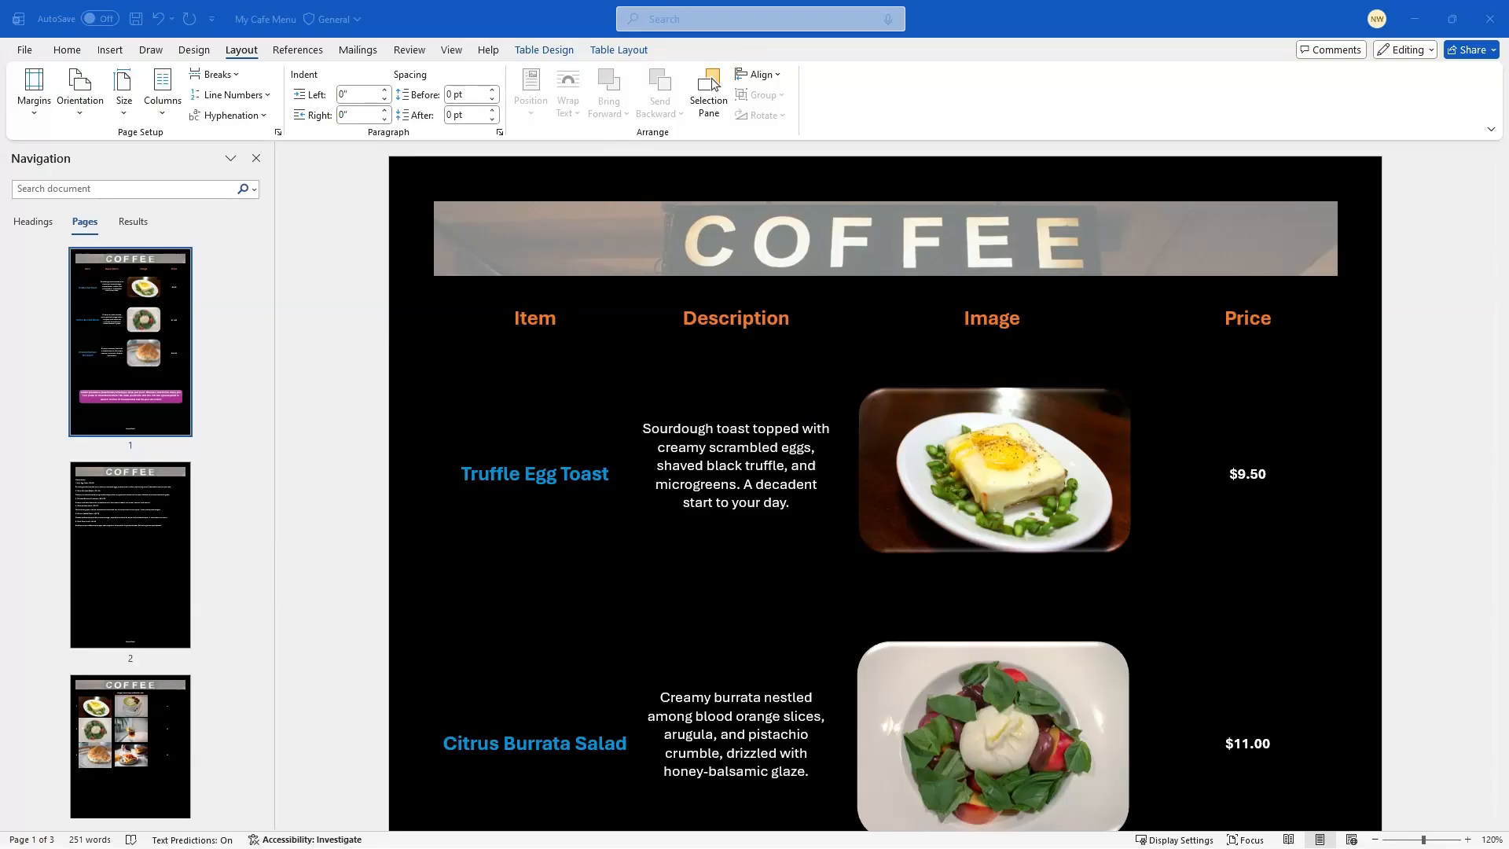
# Examine the republished My Cafe Menu 2 PDF from the coffee header to the footer, and close it
pyautogui.moveTo(1508, 192); pyautogui.dragTo(589, 2)
pyautogui.scroll(-8, 635, 367)
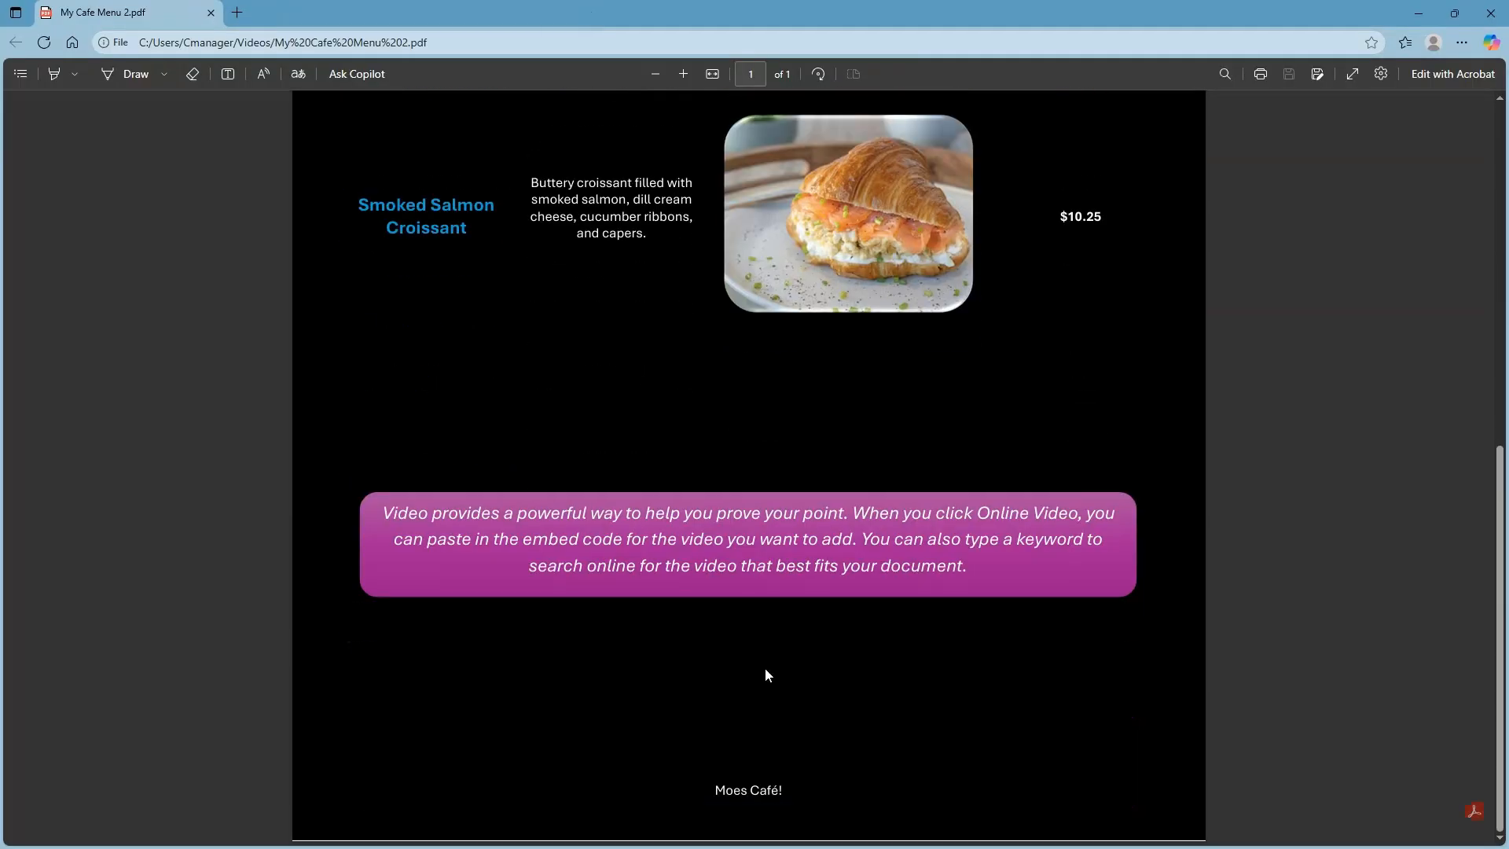
pyautogui.scroll(6, 1047, 623)
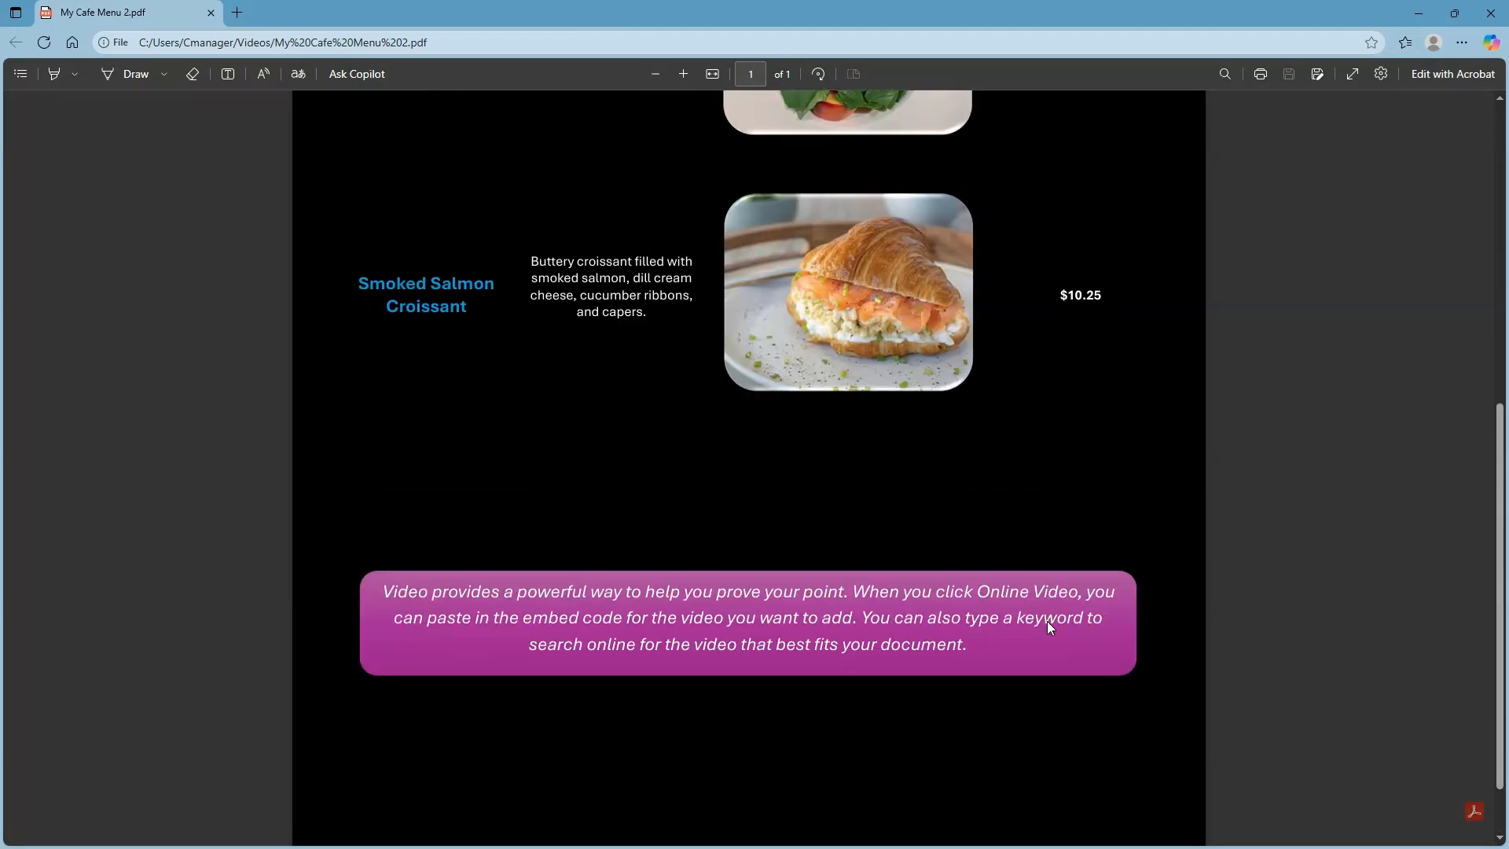
pyautogui.scroll(3, 1047, 627)
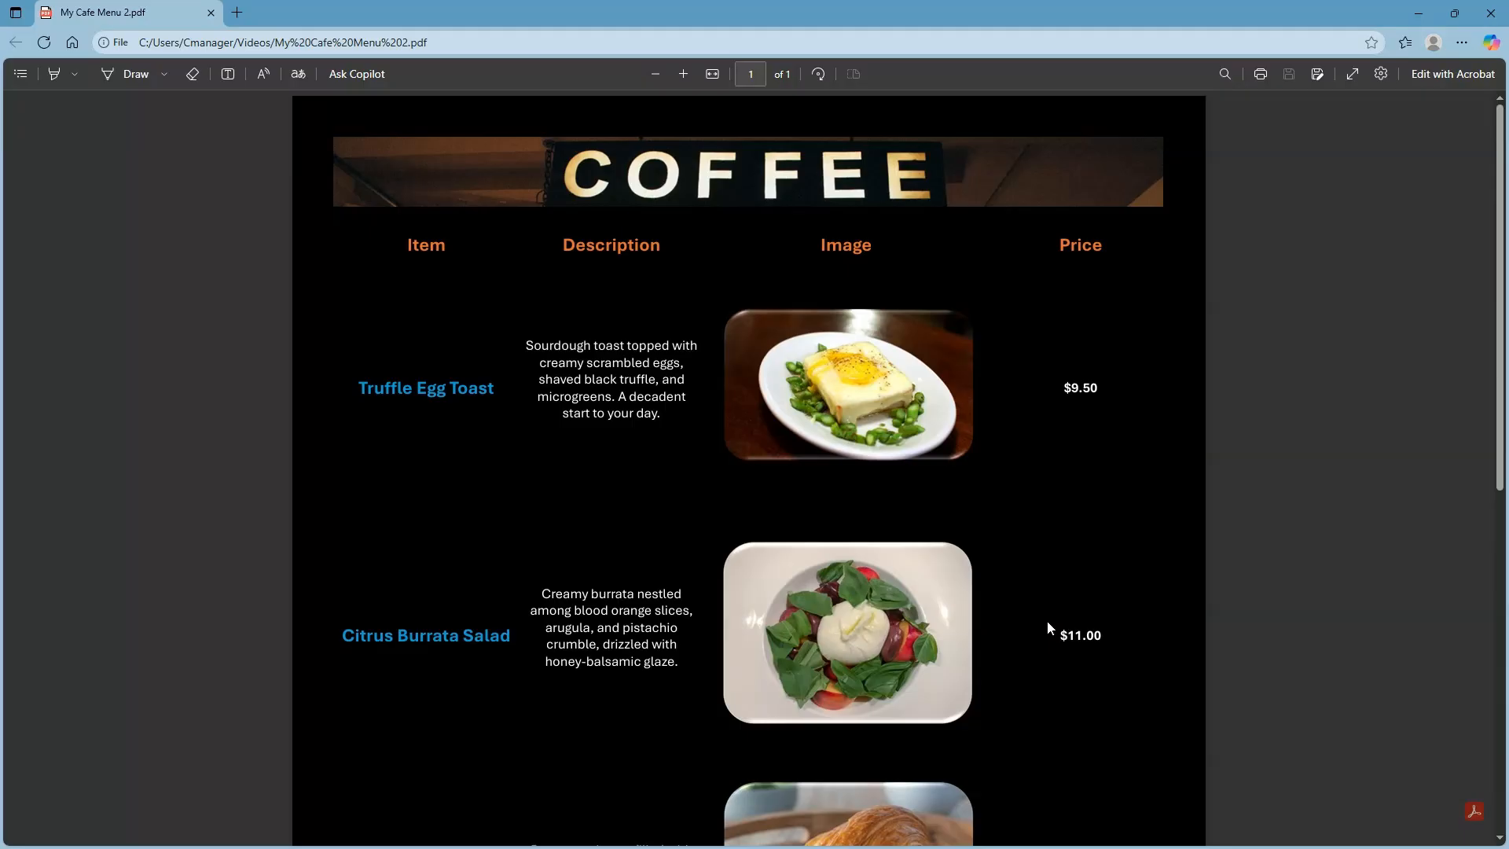
pyautogui.click(1489, 17)
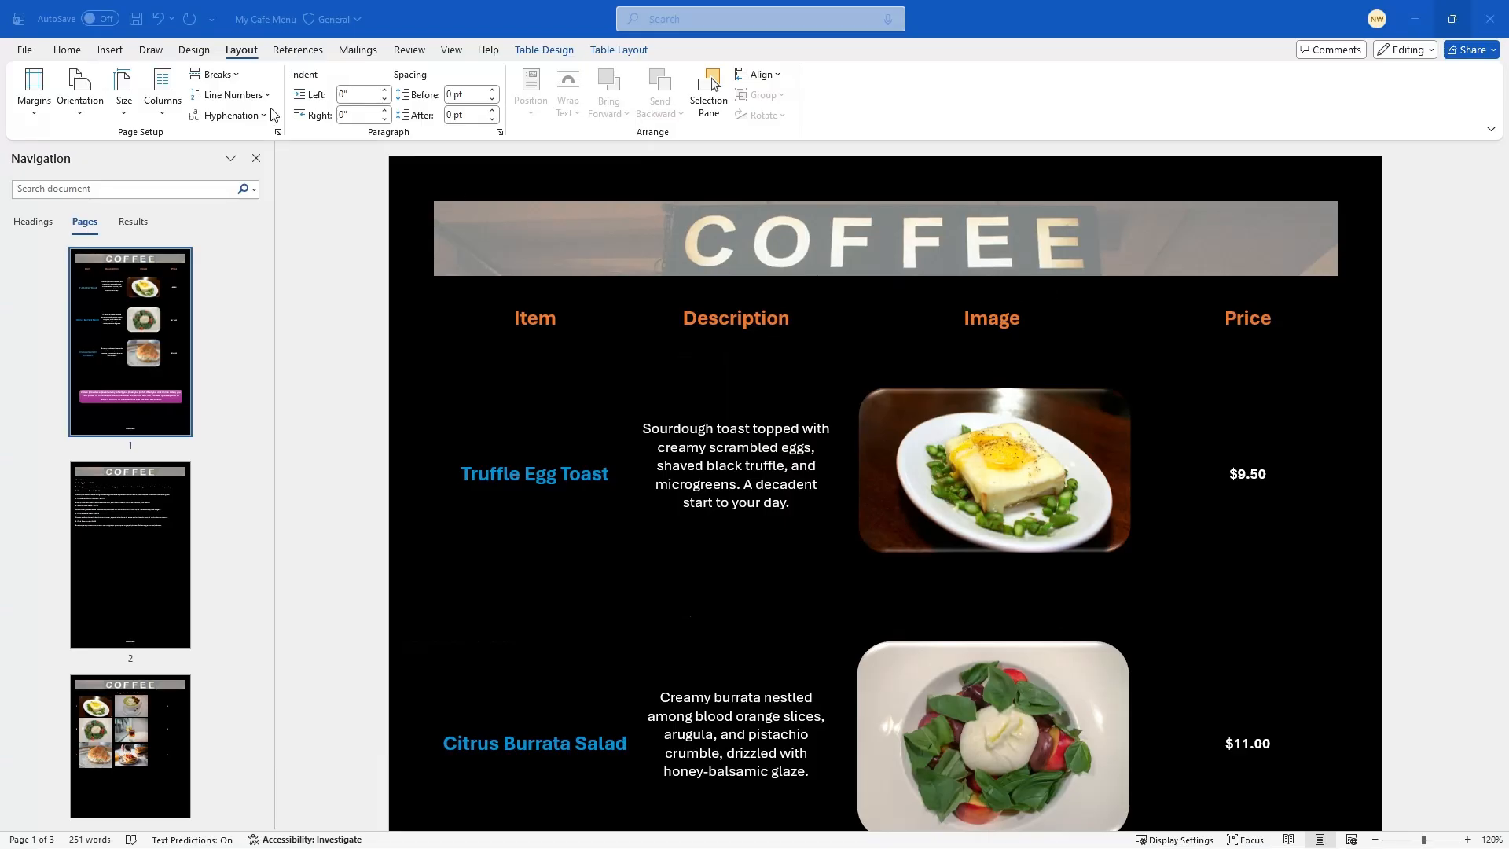
# Run the Editor proofing check on the cafe menu, inspect the Clarity refinement, and minimize the document window
pyautogui.click(410, 51)
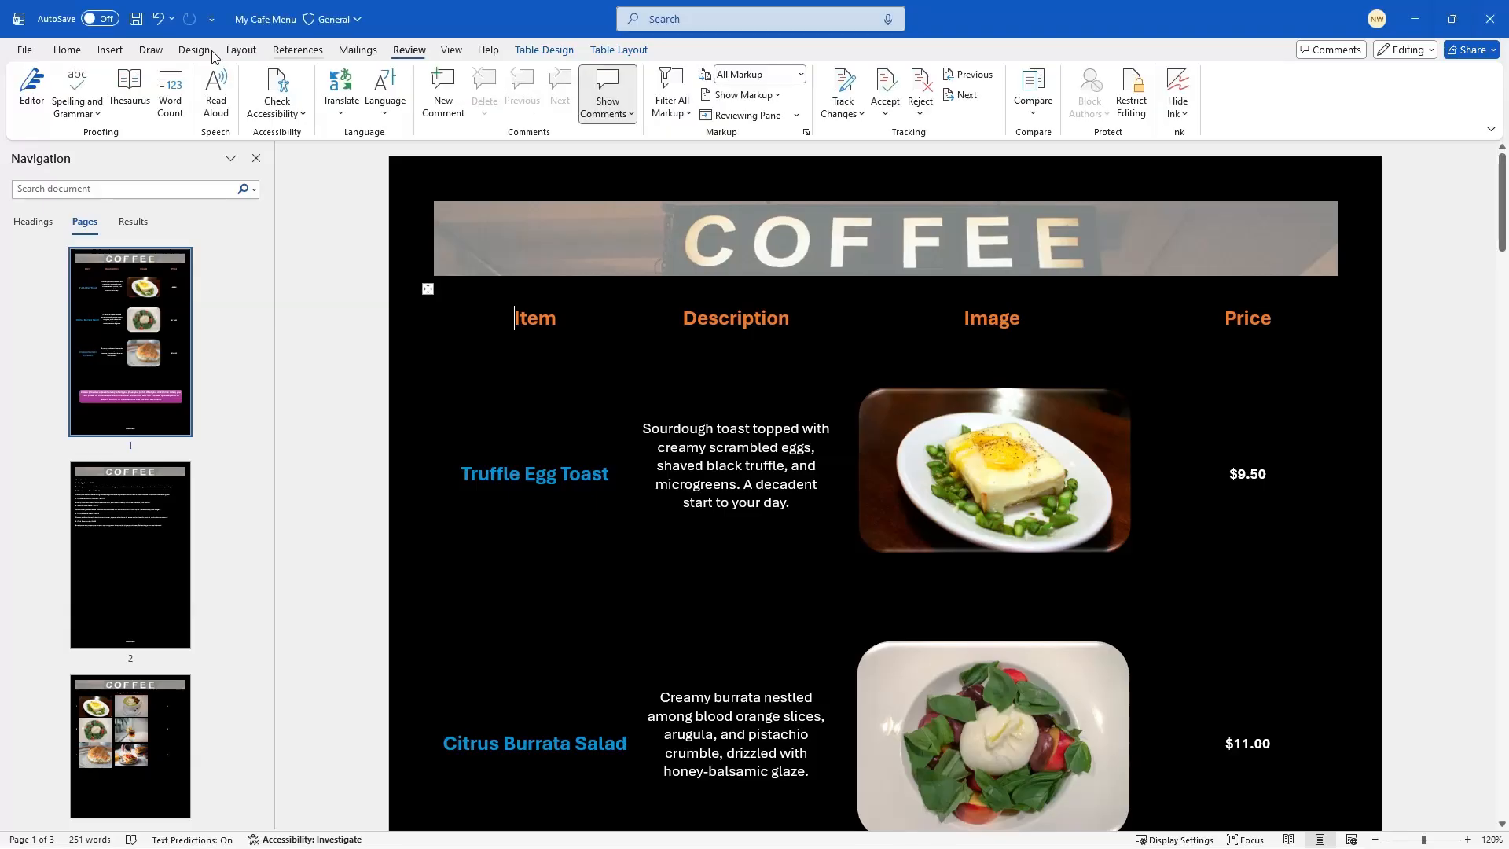
pyautogui.click(33, 88)
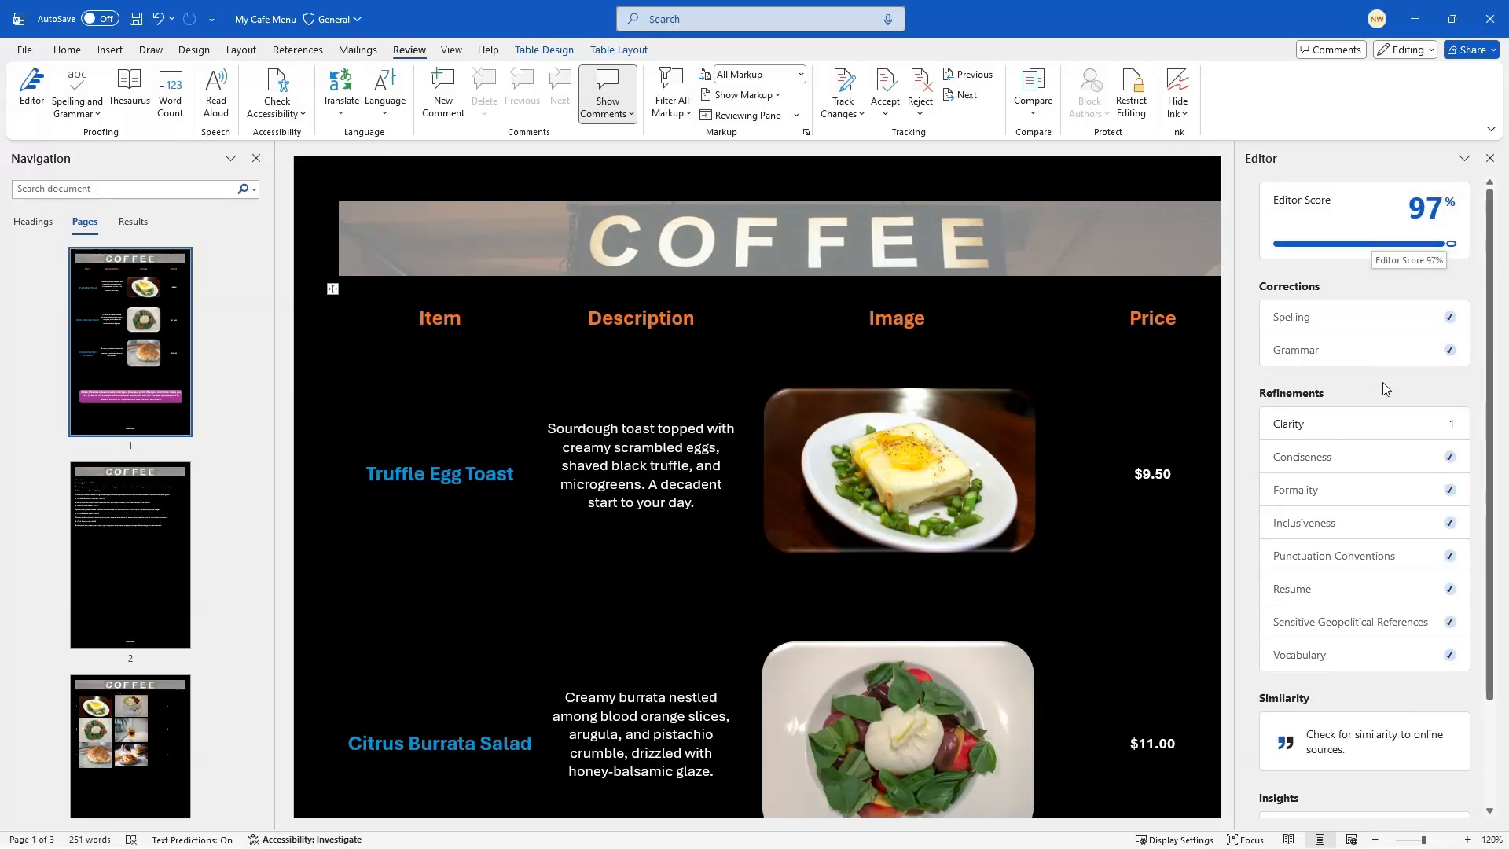
pyautogui.click(1362, 436)
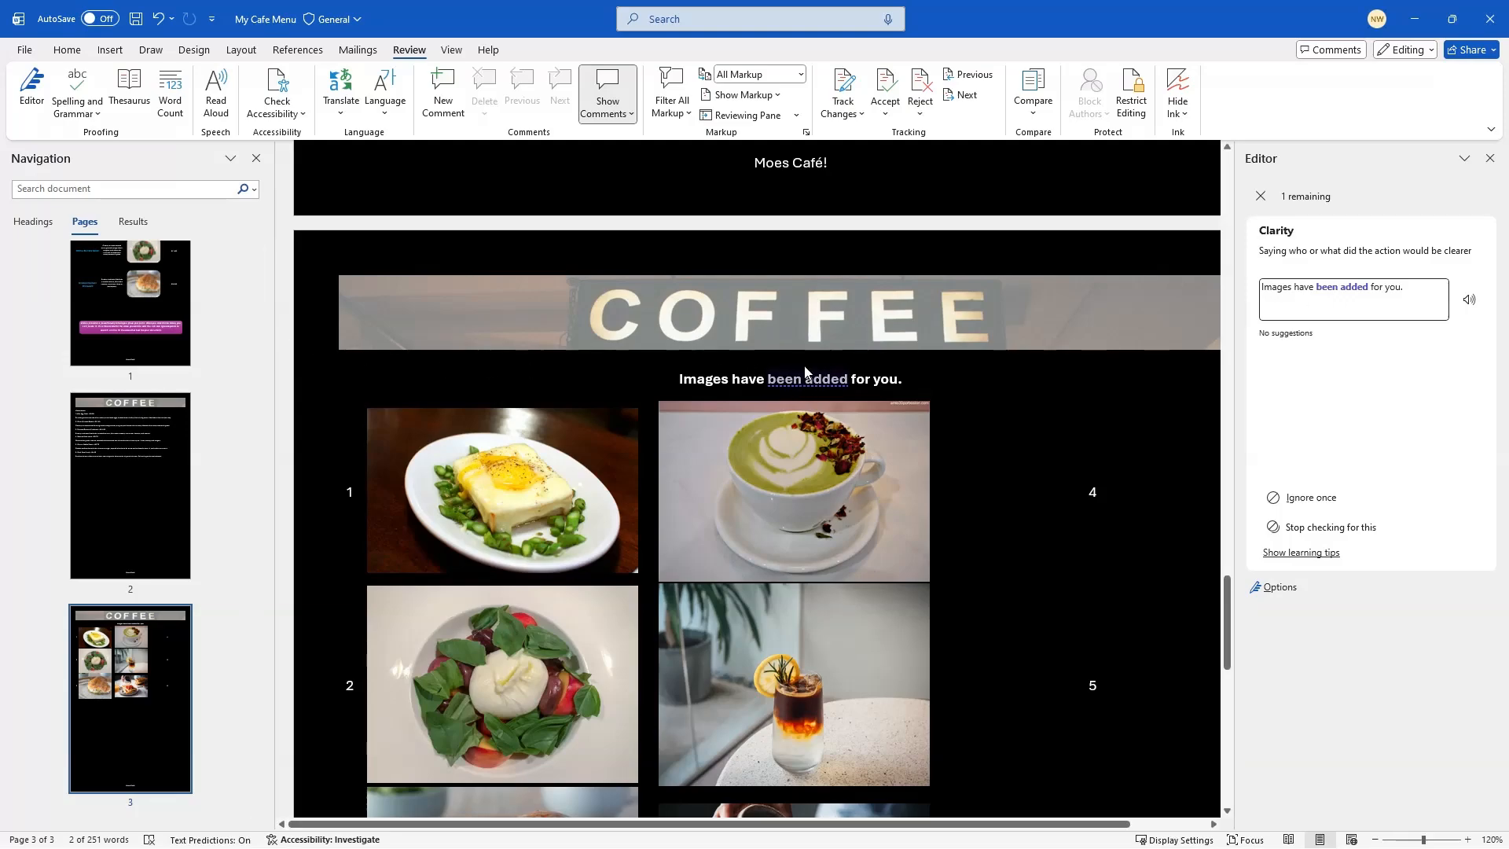
pyautogui.click(1417, 21)
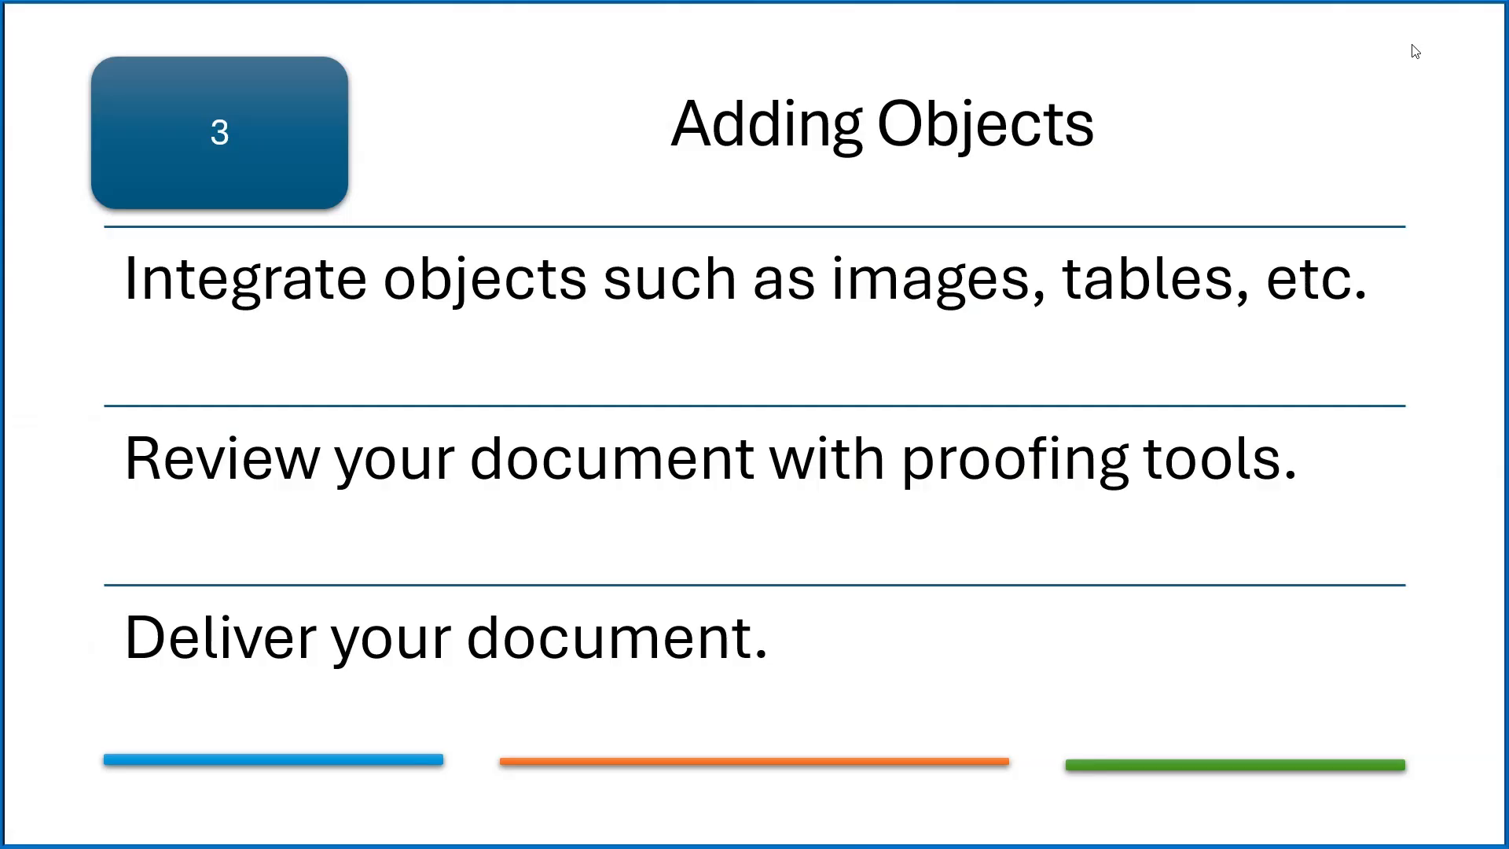